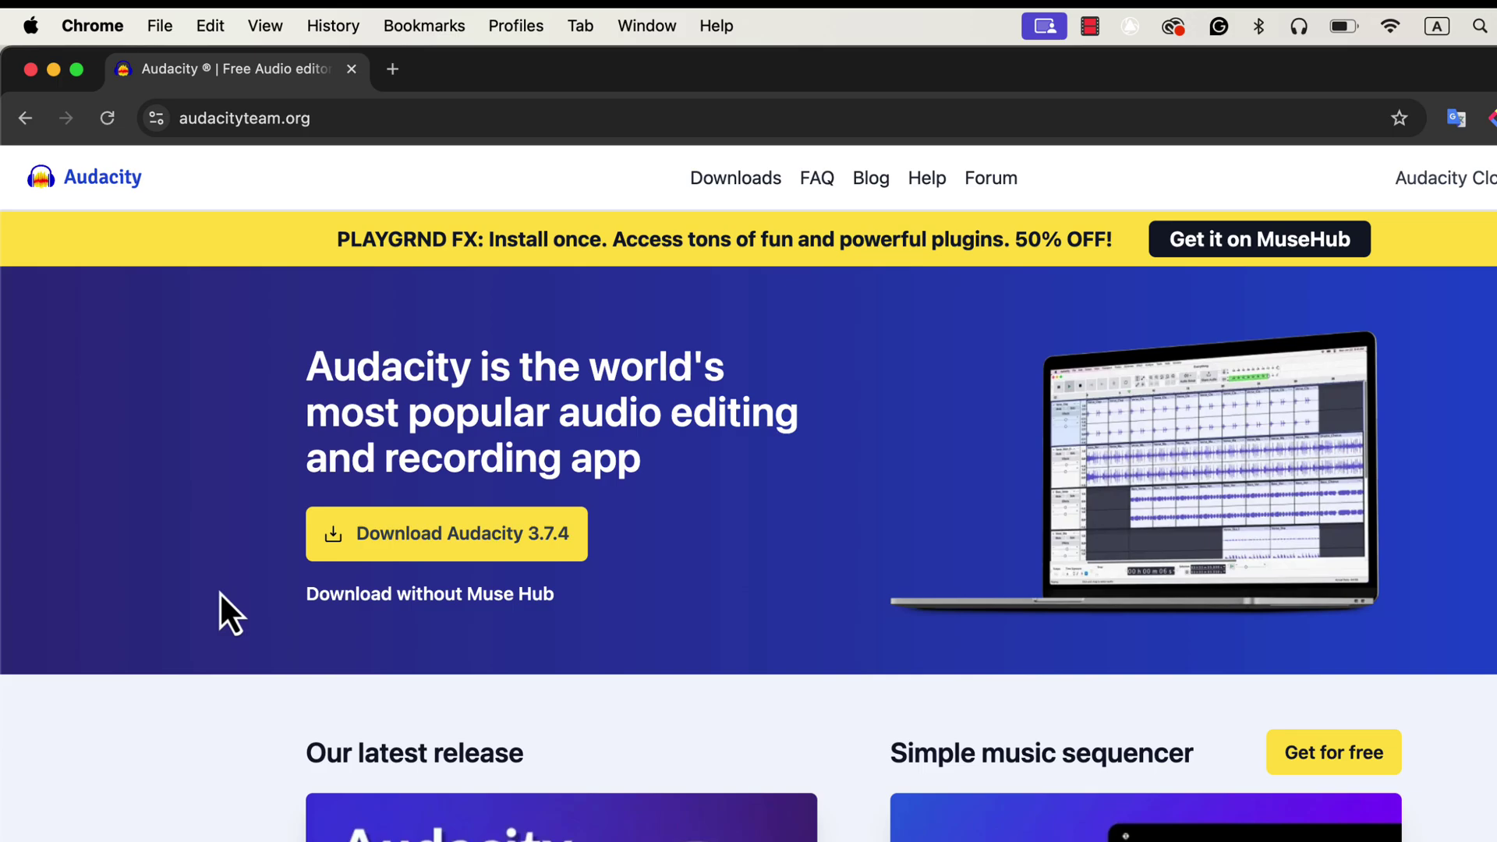
Step: Switch to Audacity, make a test recording about 6 seconds long and delete its track
key(ctrl+Right)
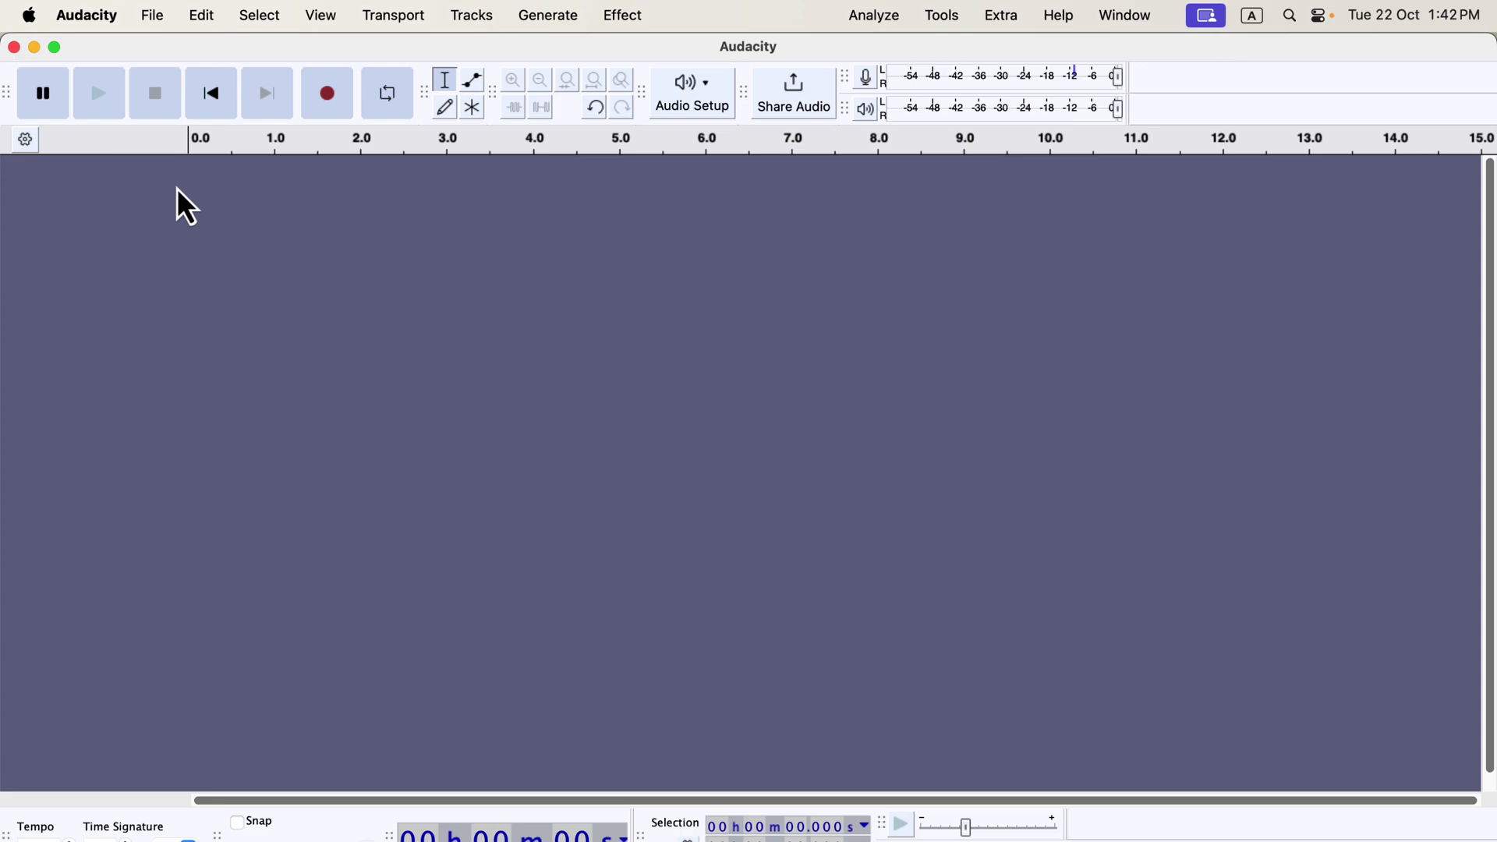
click(311, 110)
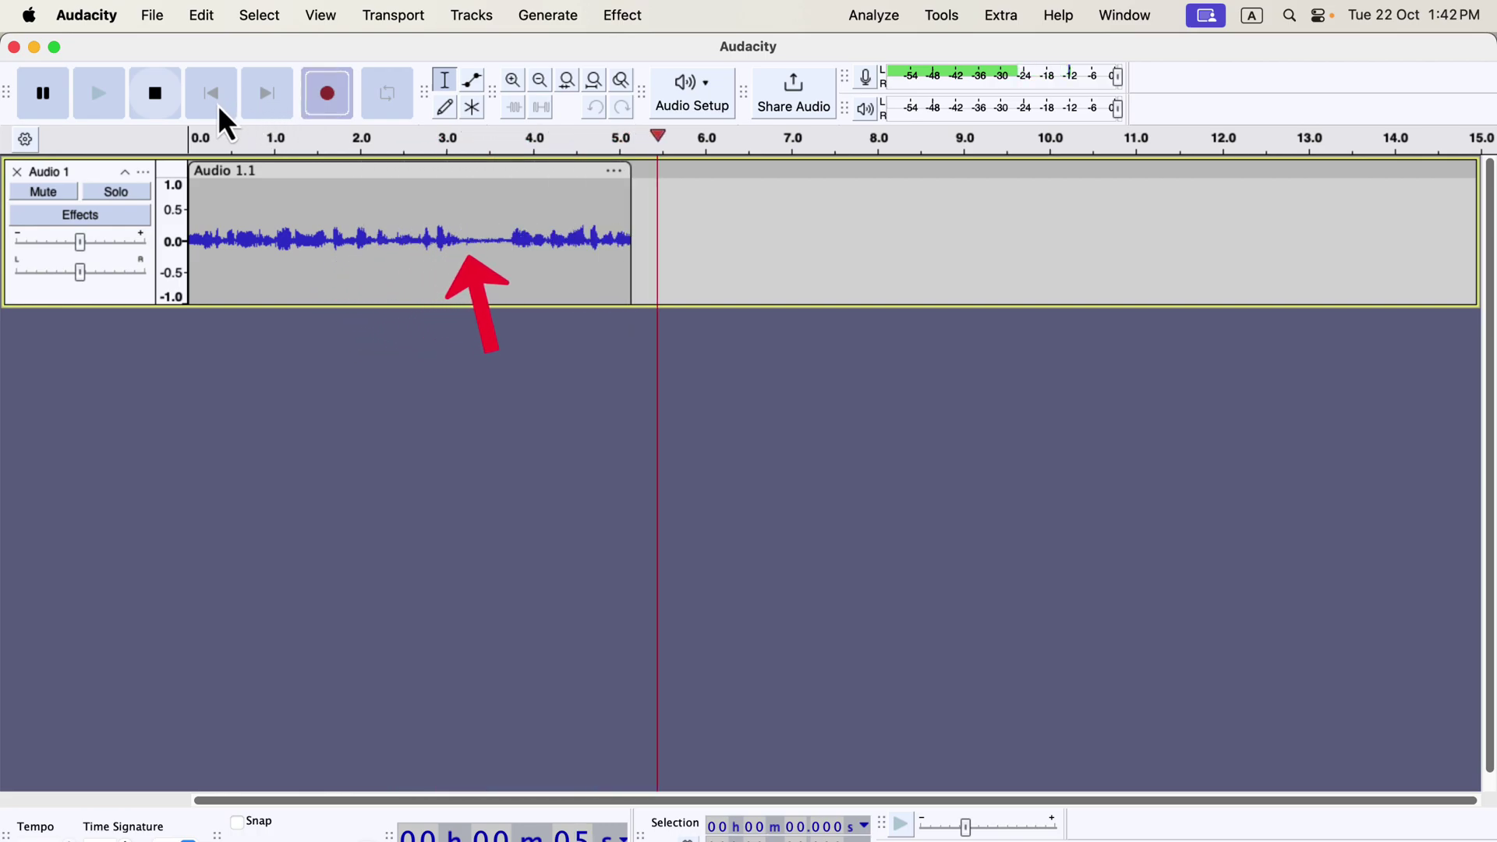
click(156, 102)
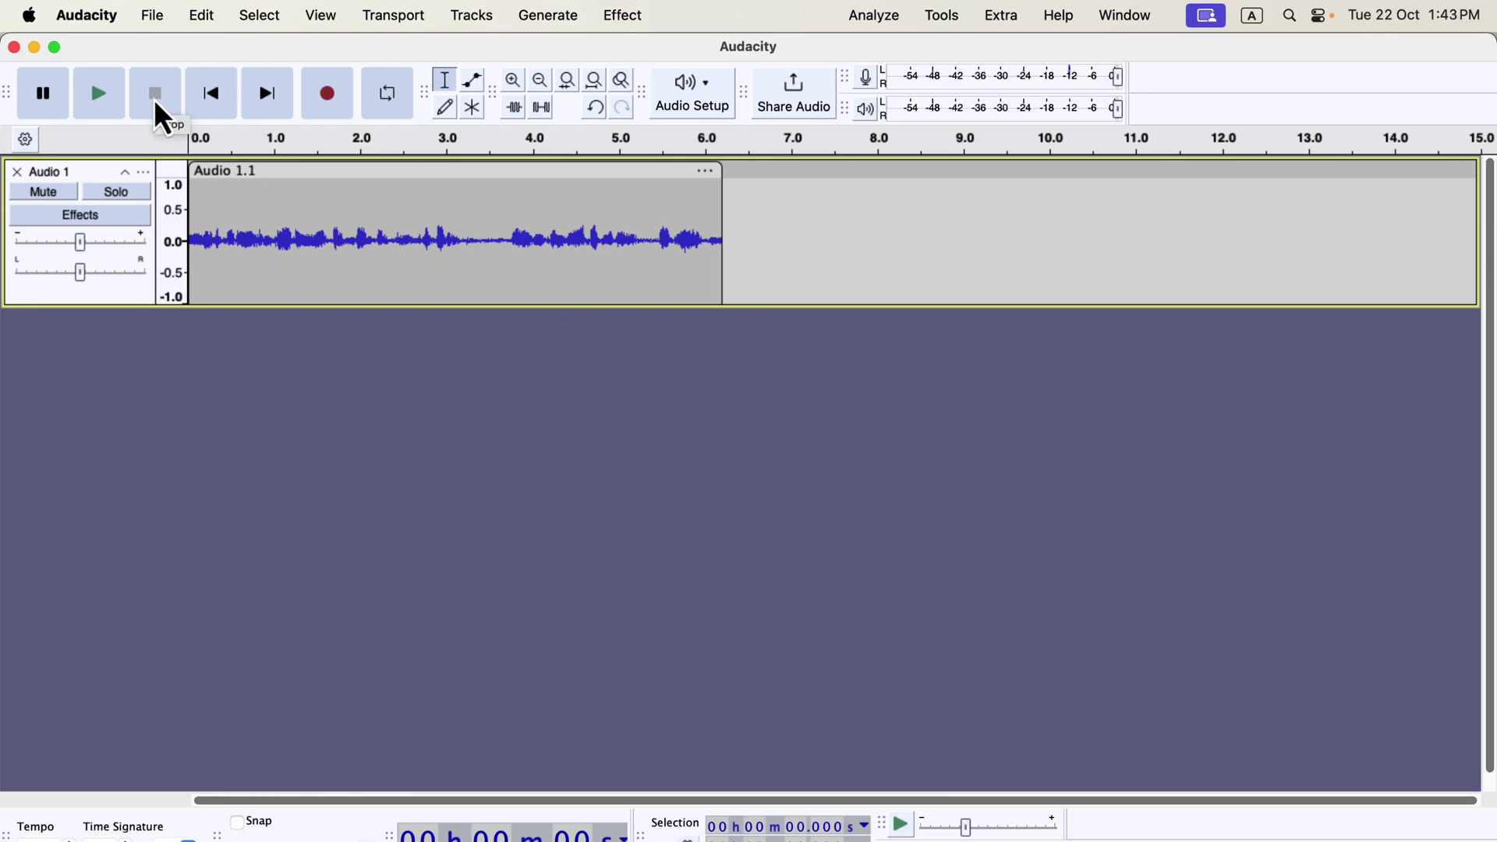
click(18, 173)
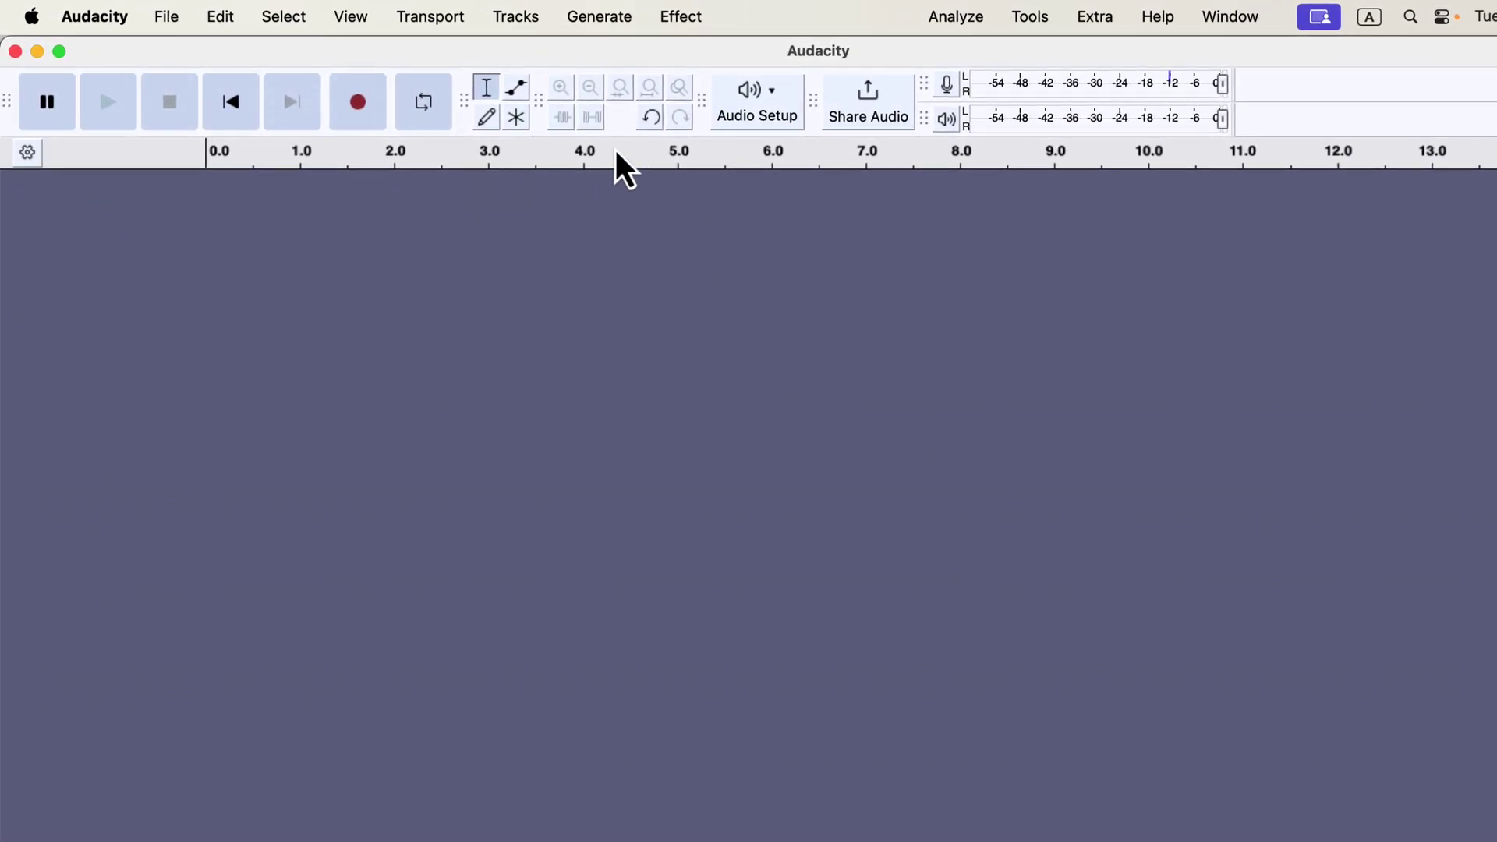
Step: Set the recording device to Samson C01U Pro Mic
click(734, 120)
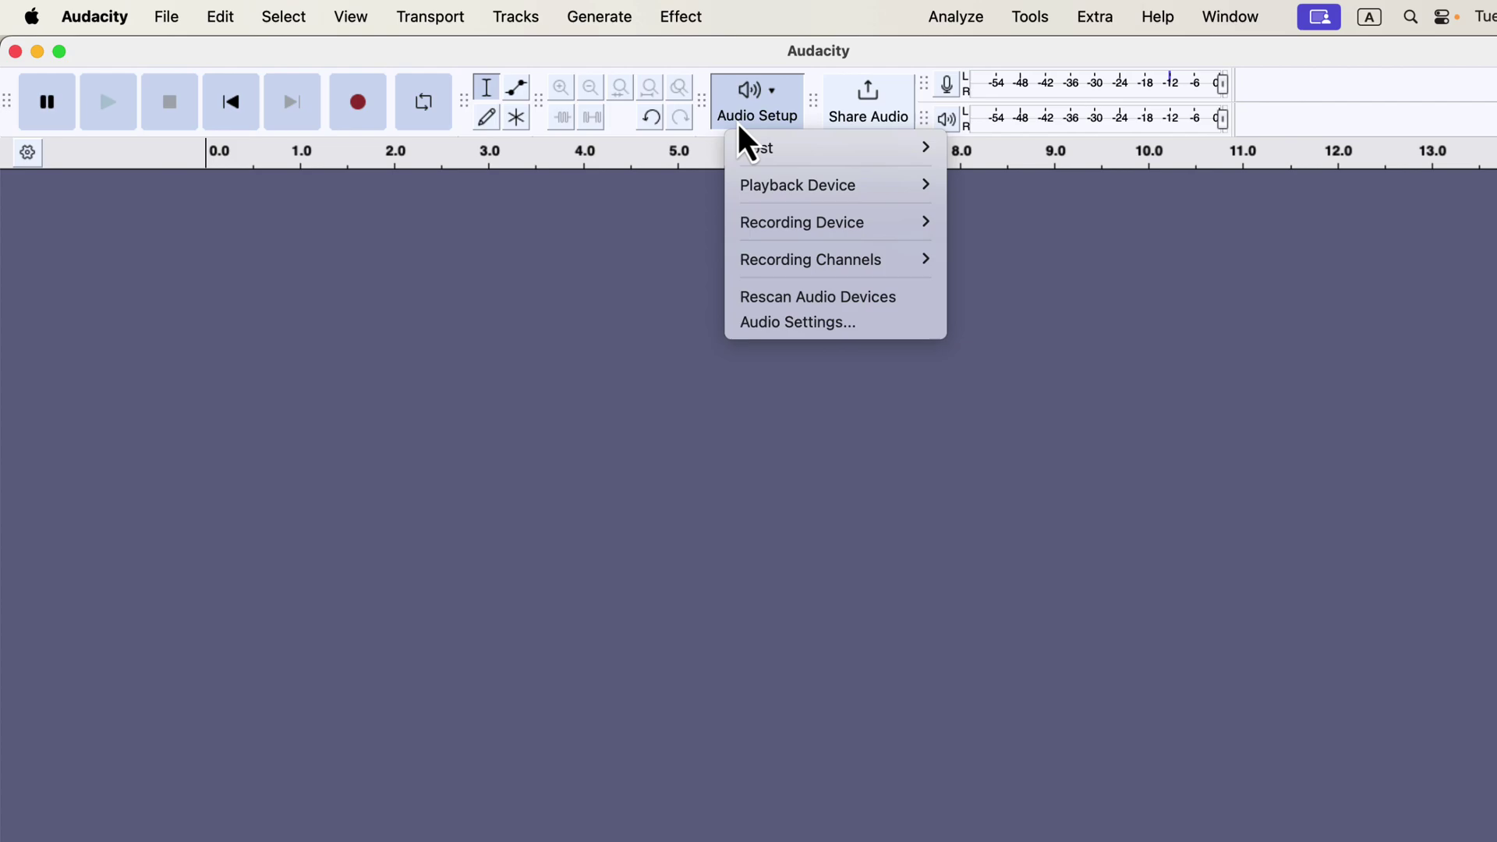
mouse_move(785, 228)
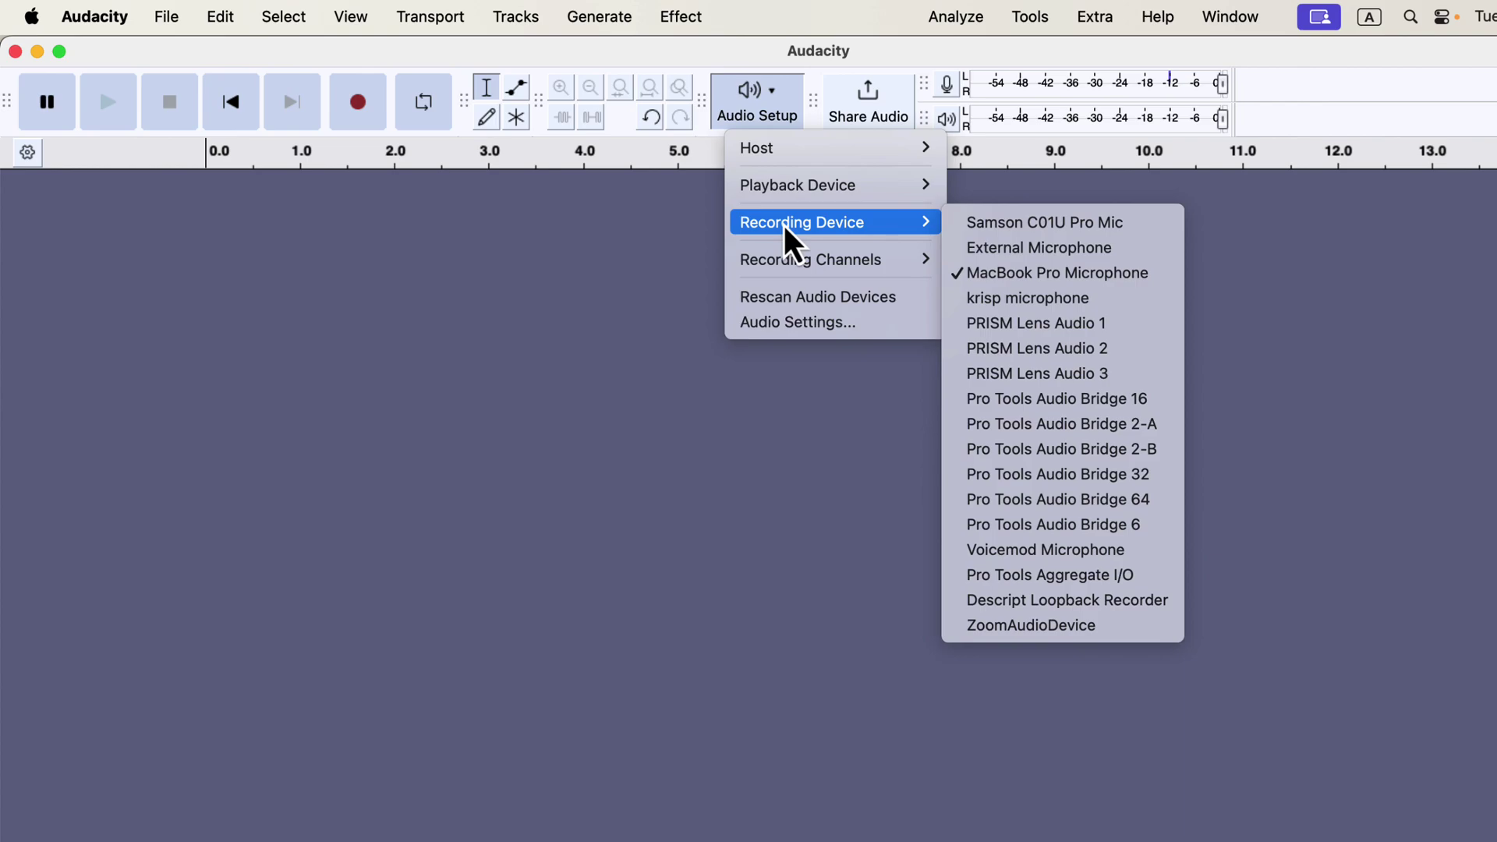
click(980, 220)
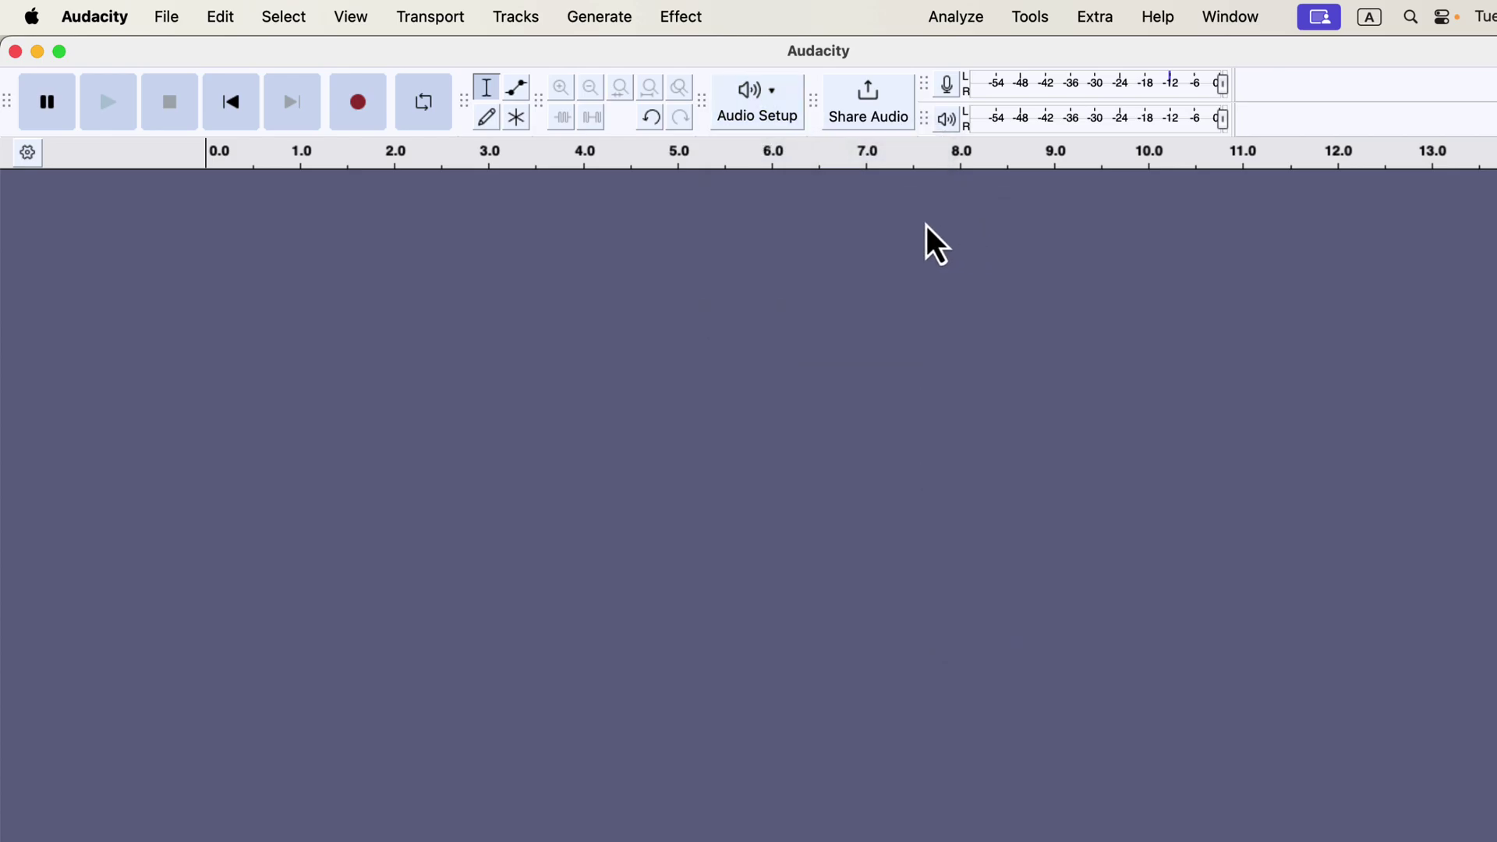
Step: Rescan the audio devices and set the recording device to Scarlett 2i2 USB, checking that selection in the device list
click(725, 123)
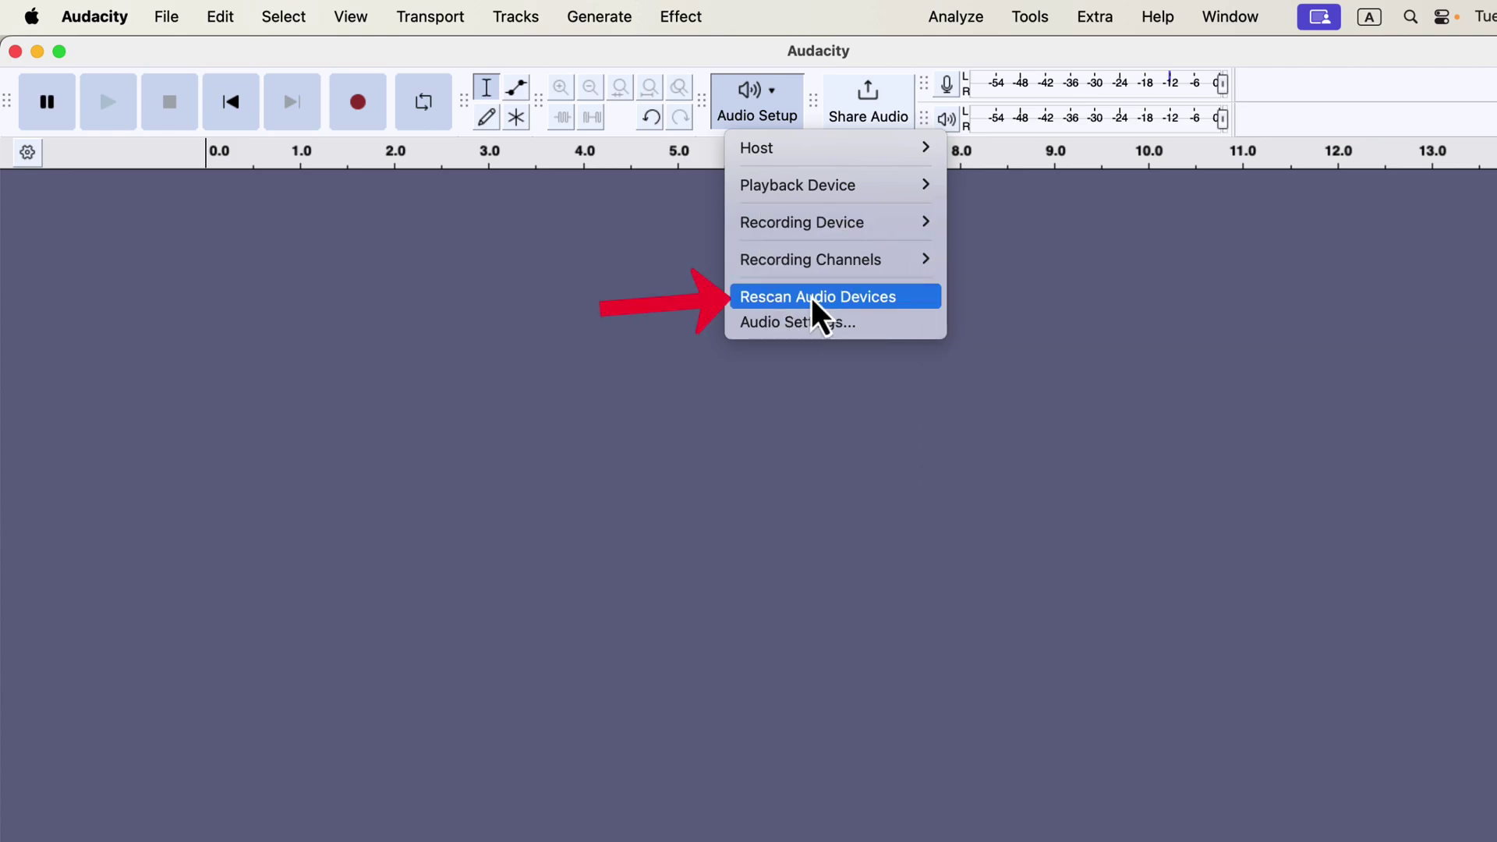
click(901, 296)
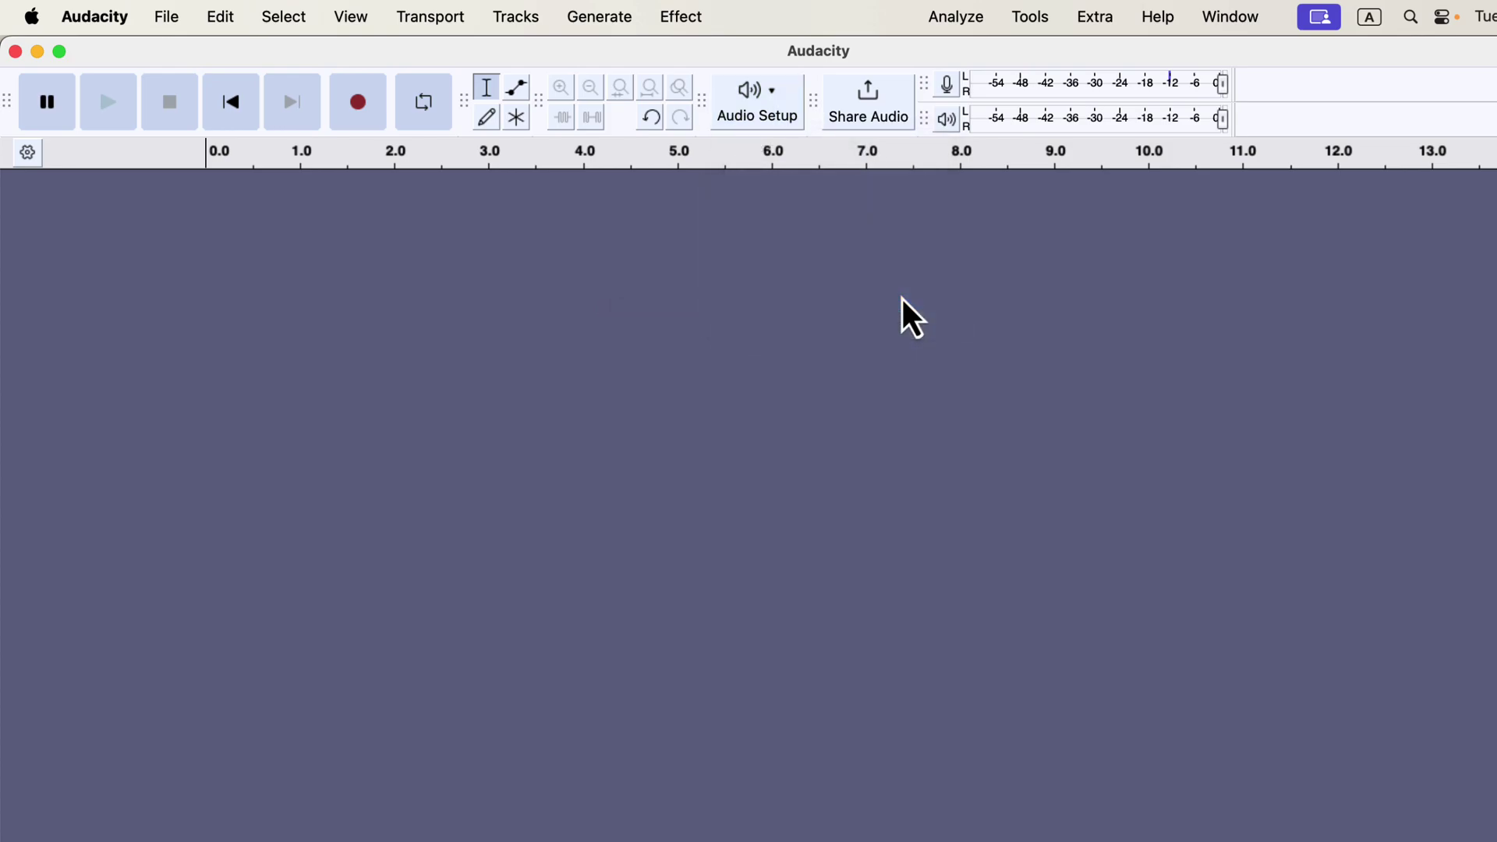
click(745, 113)
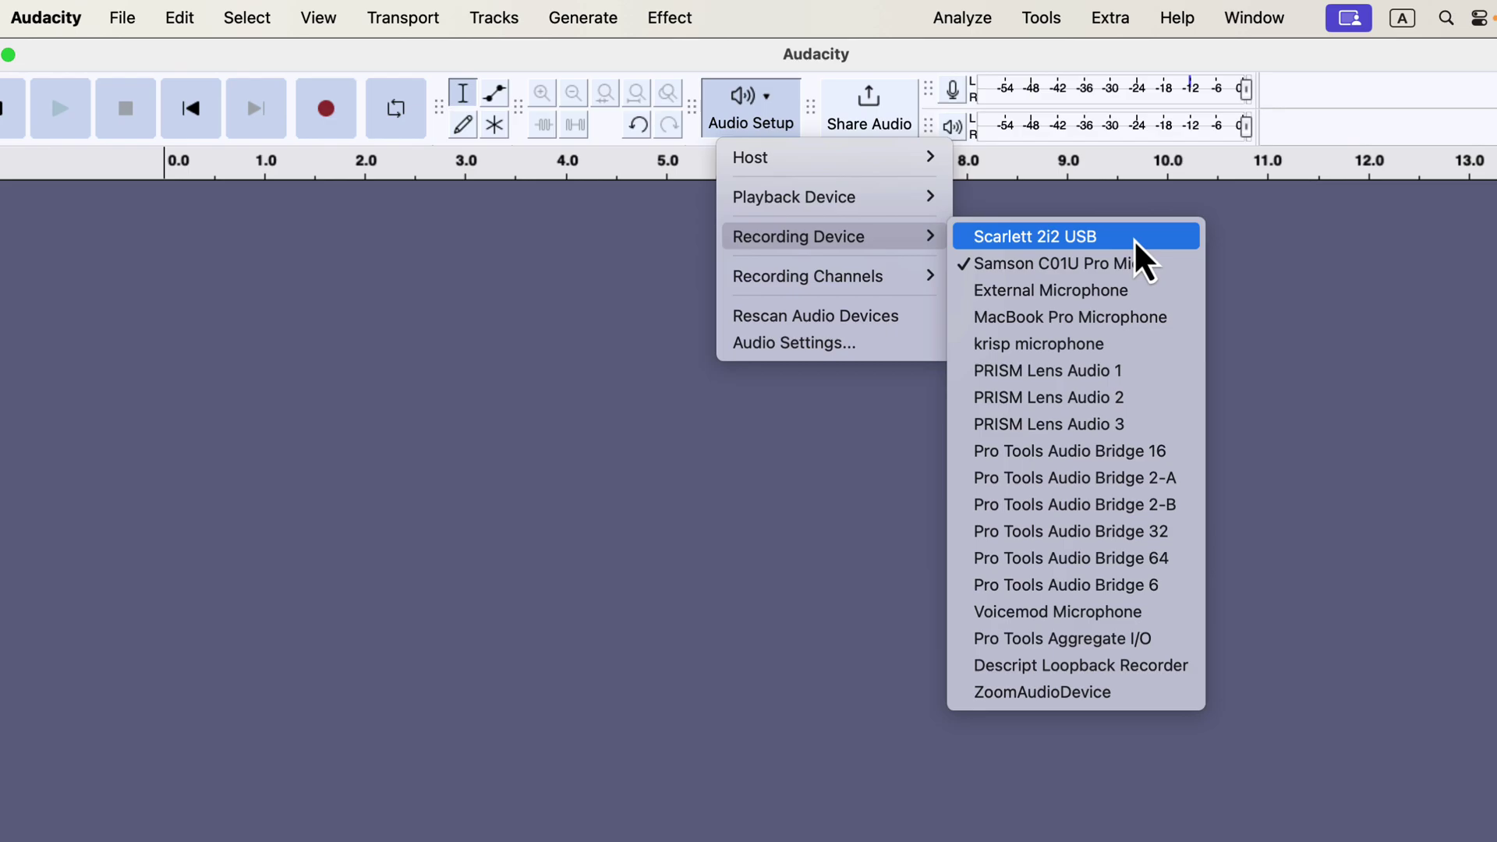
click(1134, 238)
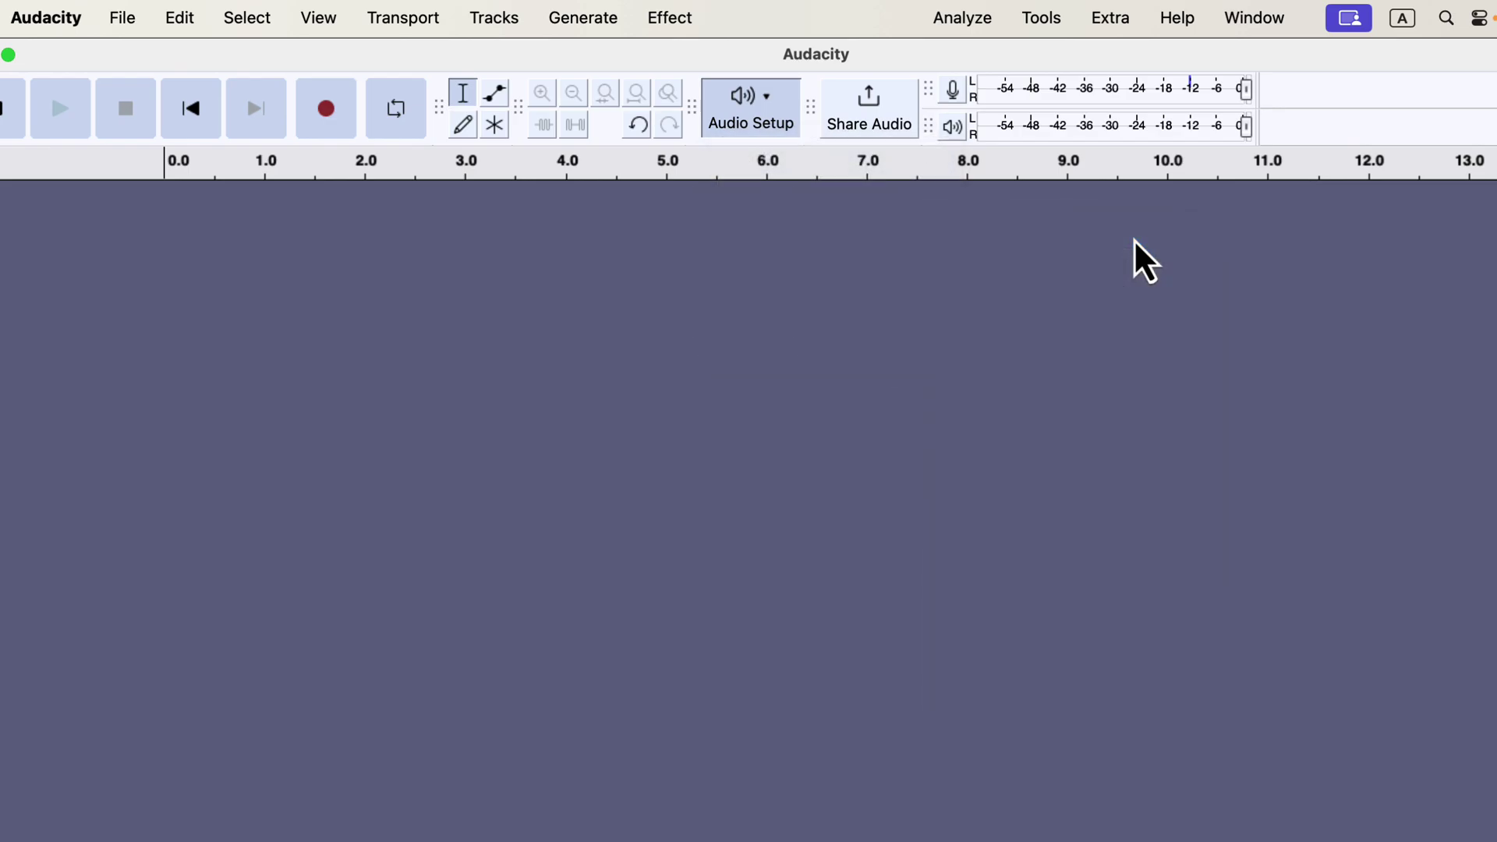
click(766, 130)
mouse_move(753, 234)
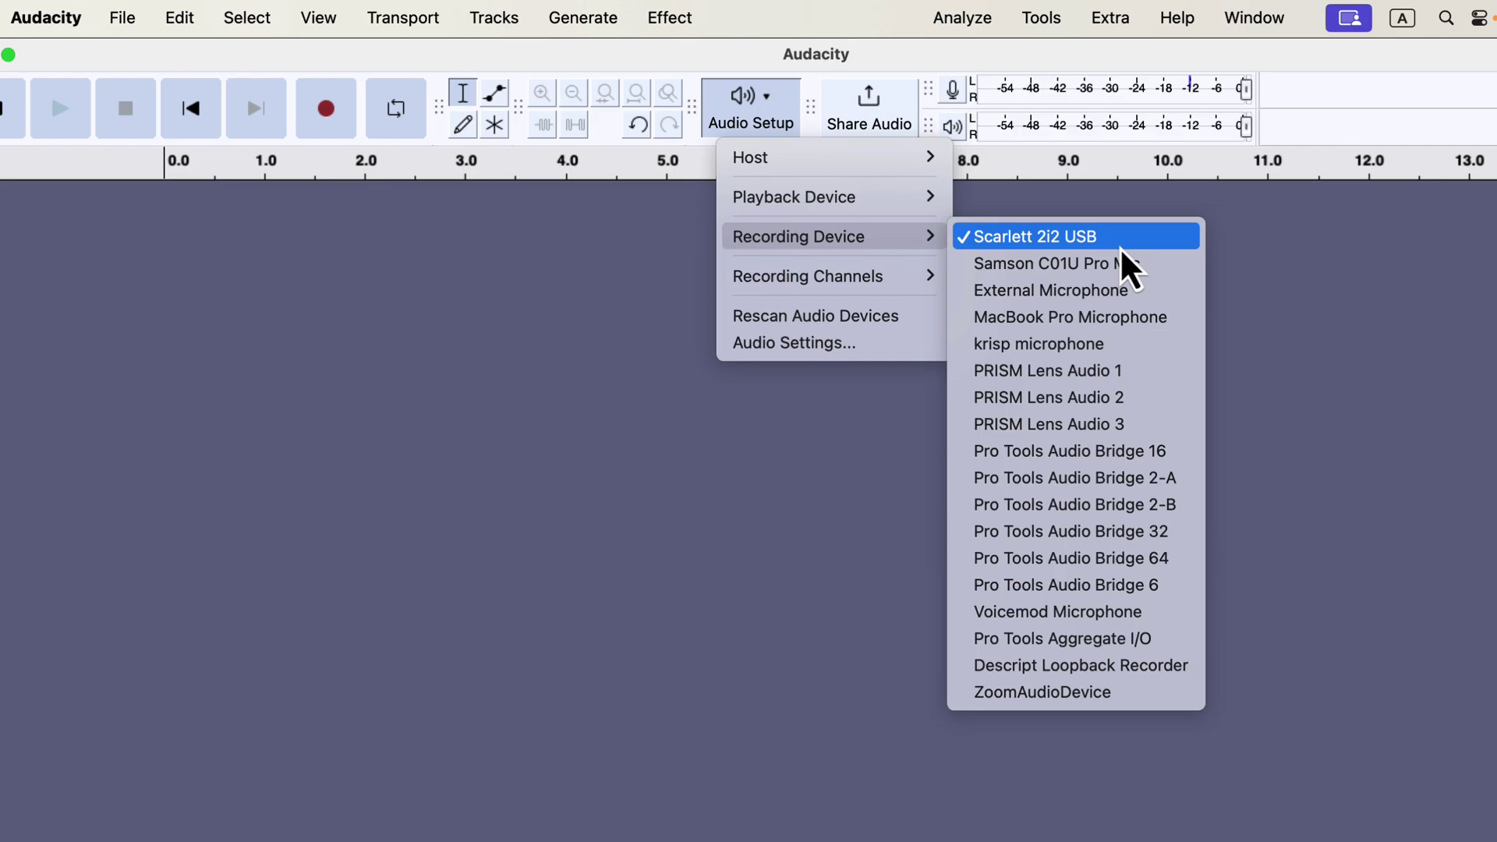
click(1246, 244)
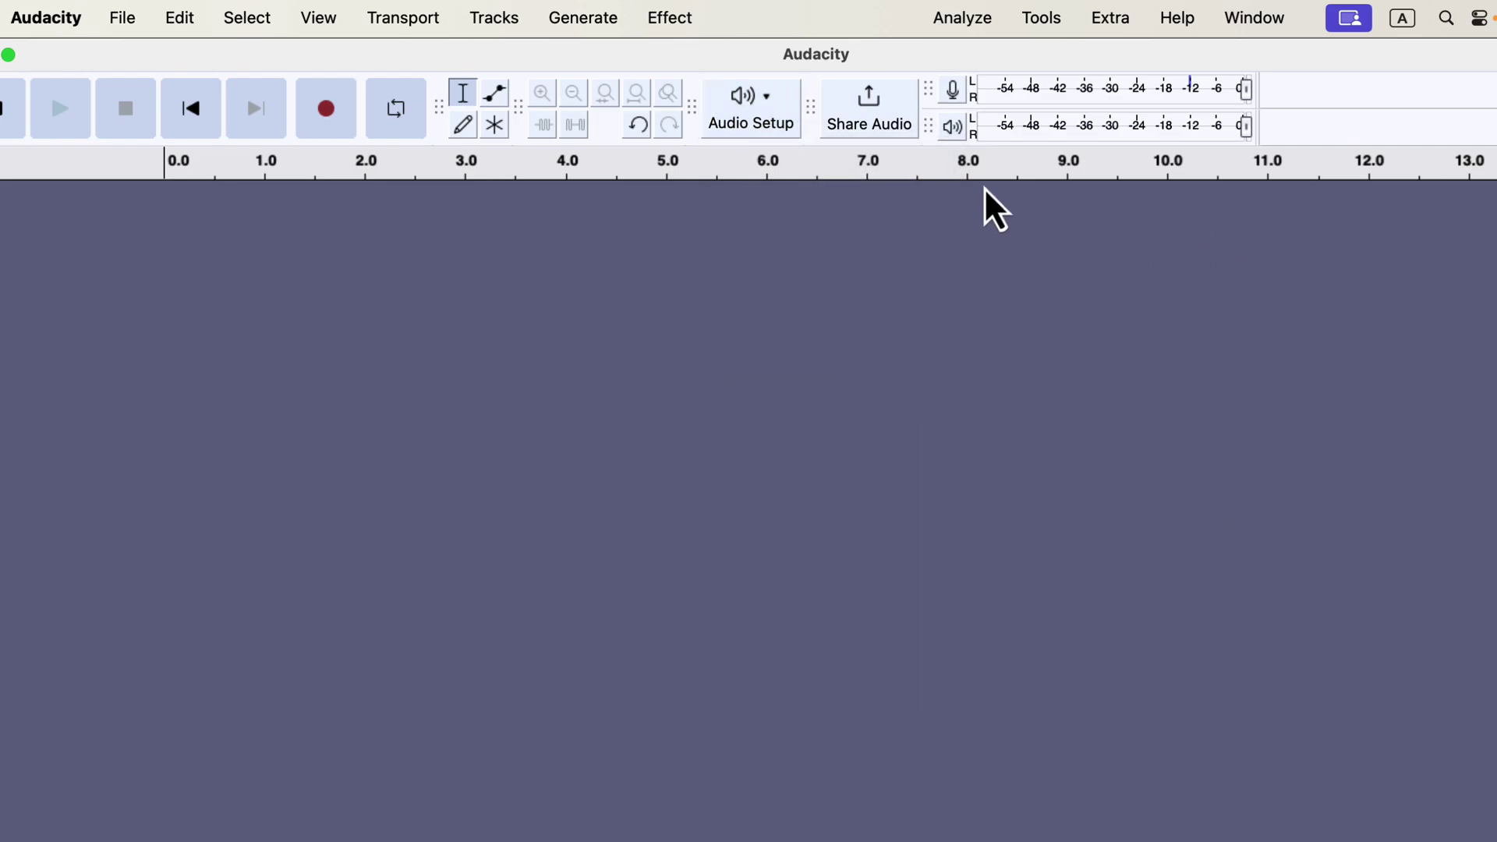
Step: Show the Device Toolbar and look through its list of recording devices
click(319, 21)
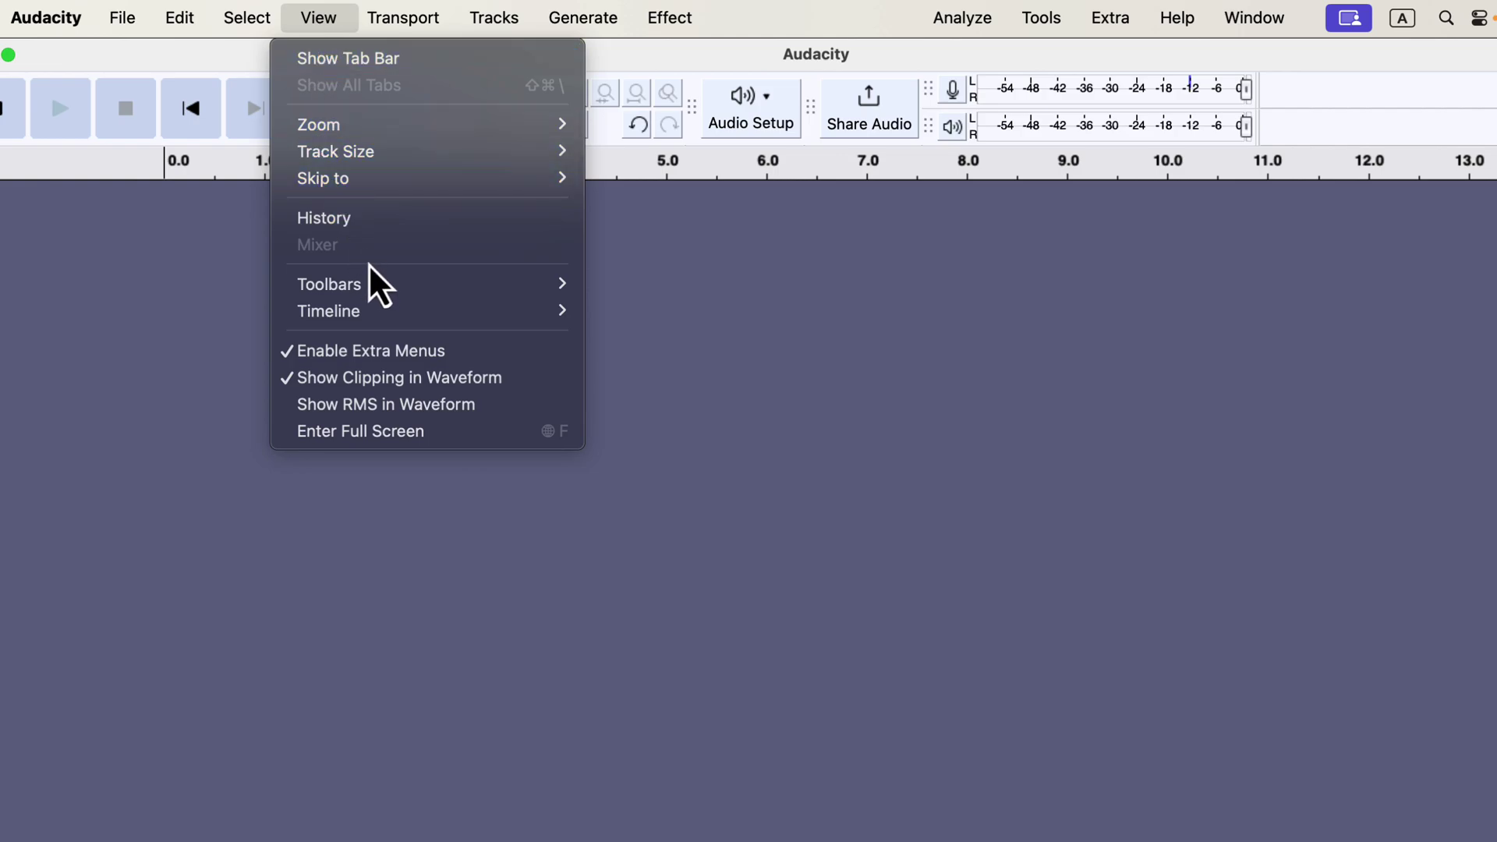
mouse_move(407, 294)
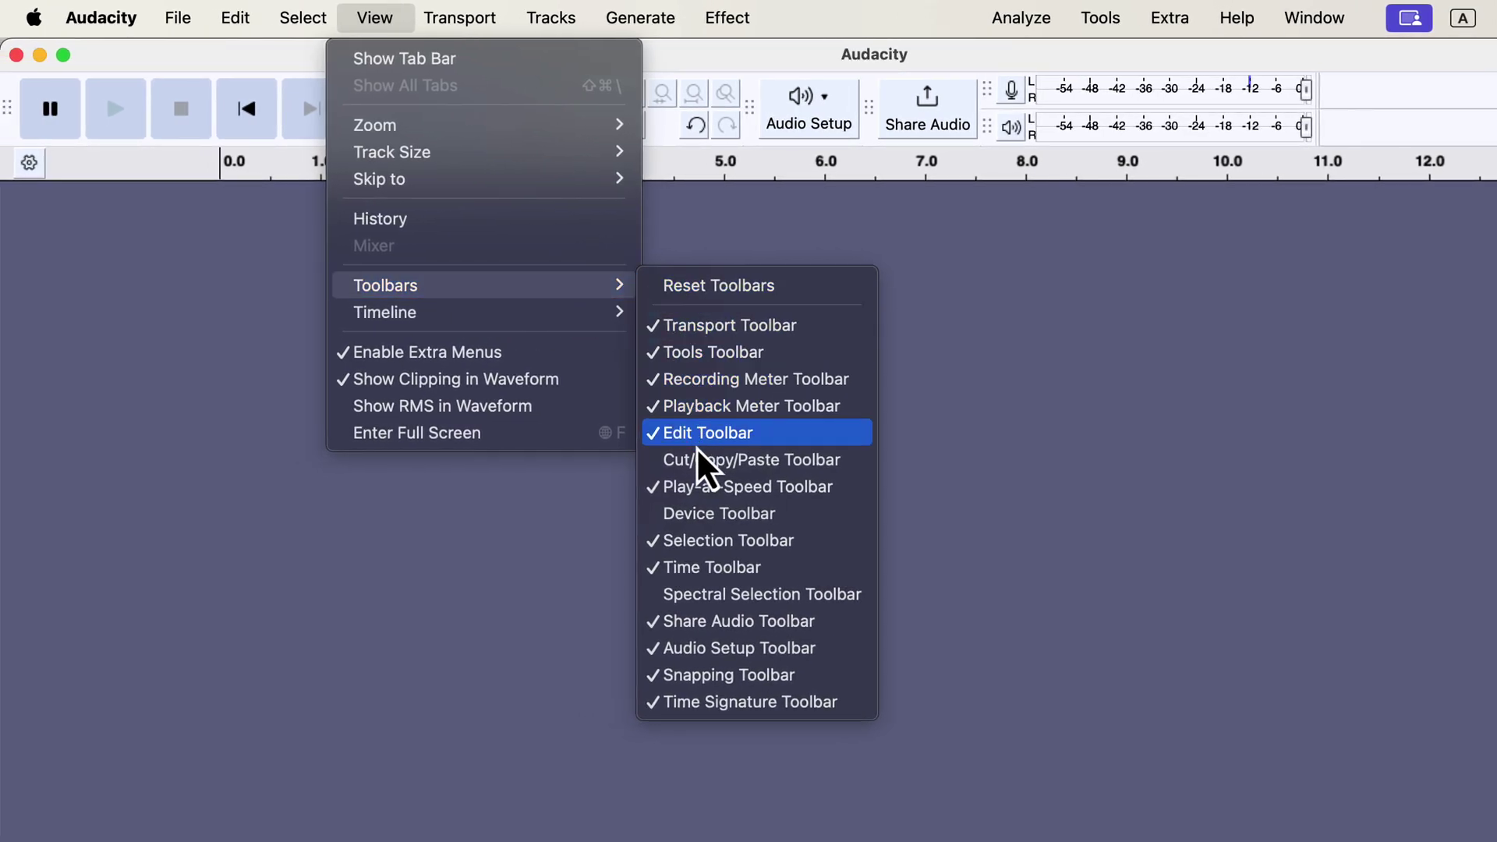
click(794, 513)
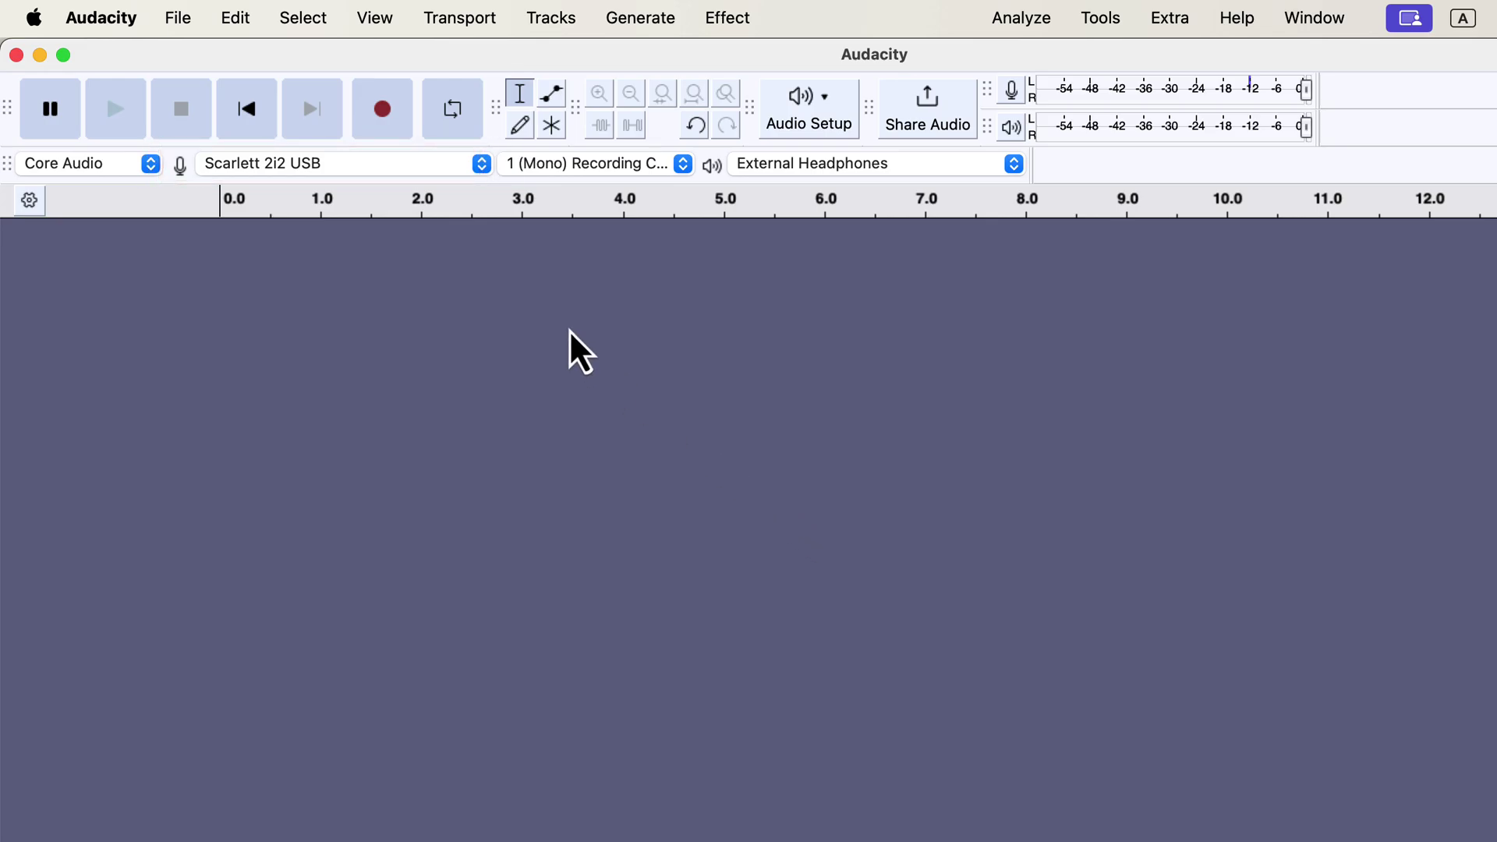
click(373, 168)
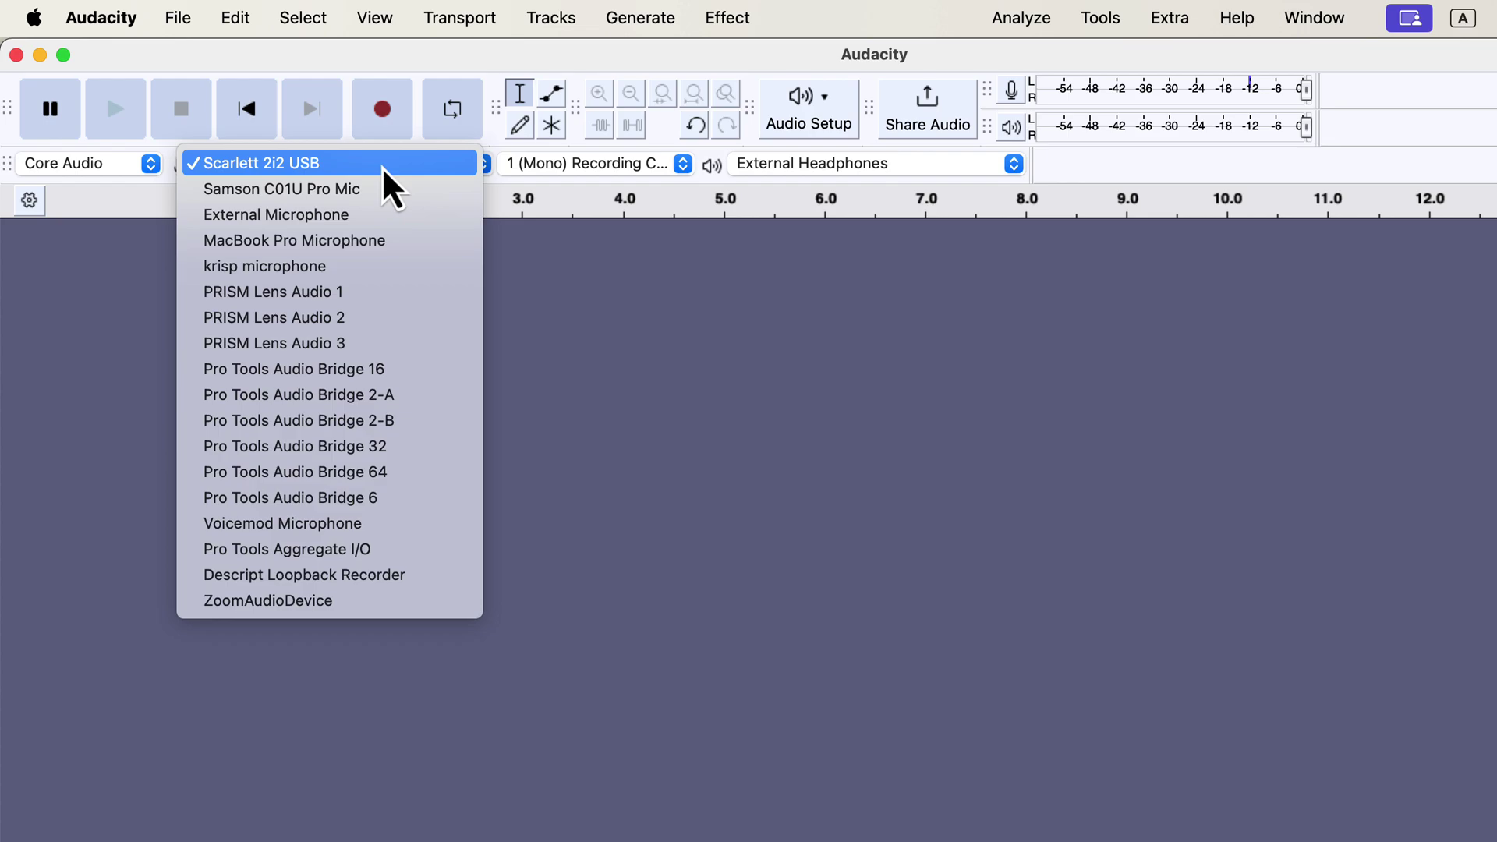
click(510, 245)
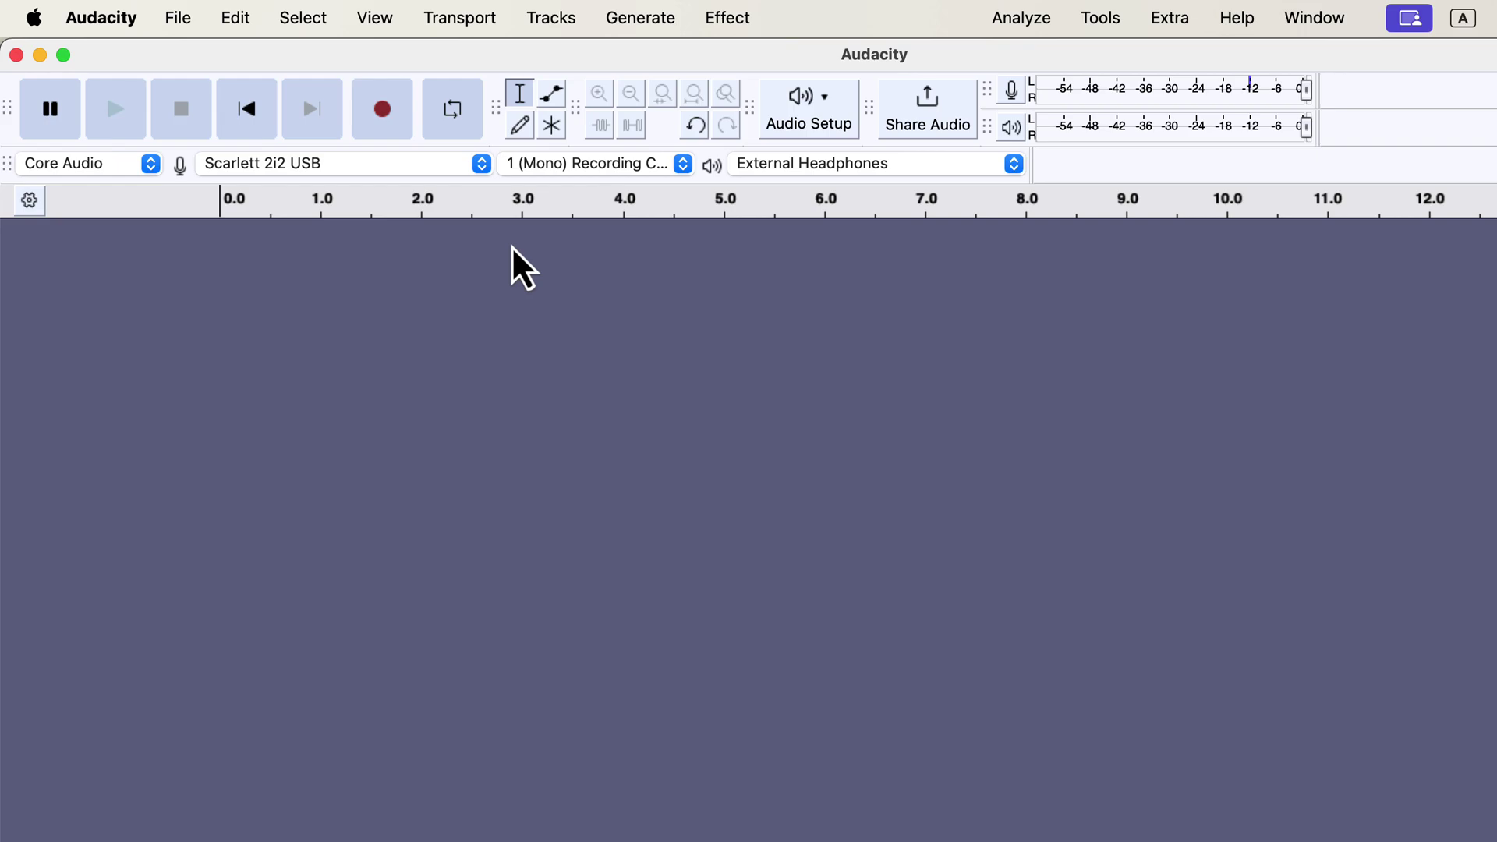
Step: Switch to the Sound better Guide Audacity 3.6.2 PDF and look through its pages from the noise reduction step onward
key(ctrl+Right)
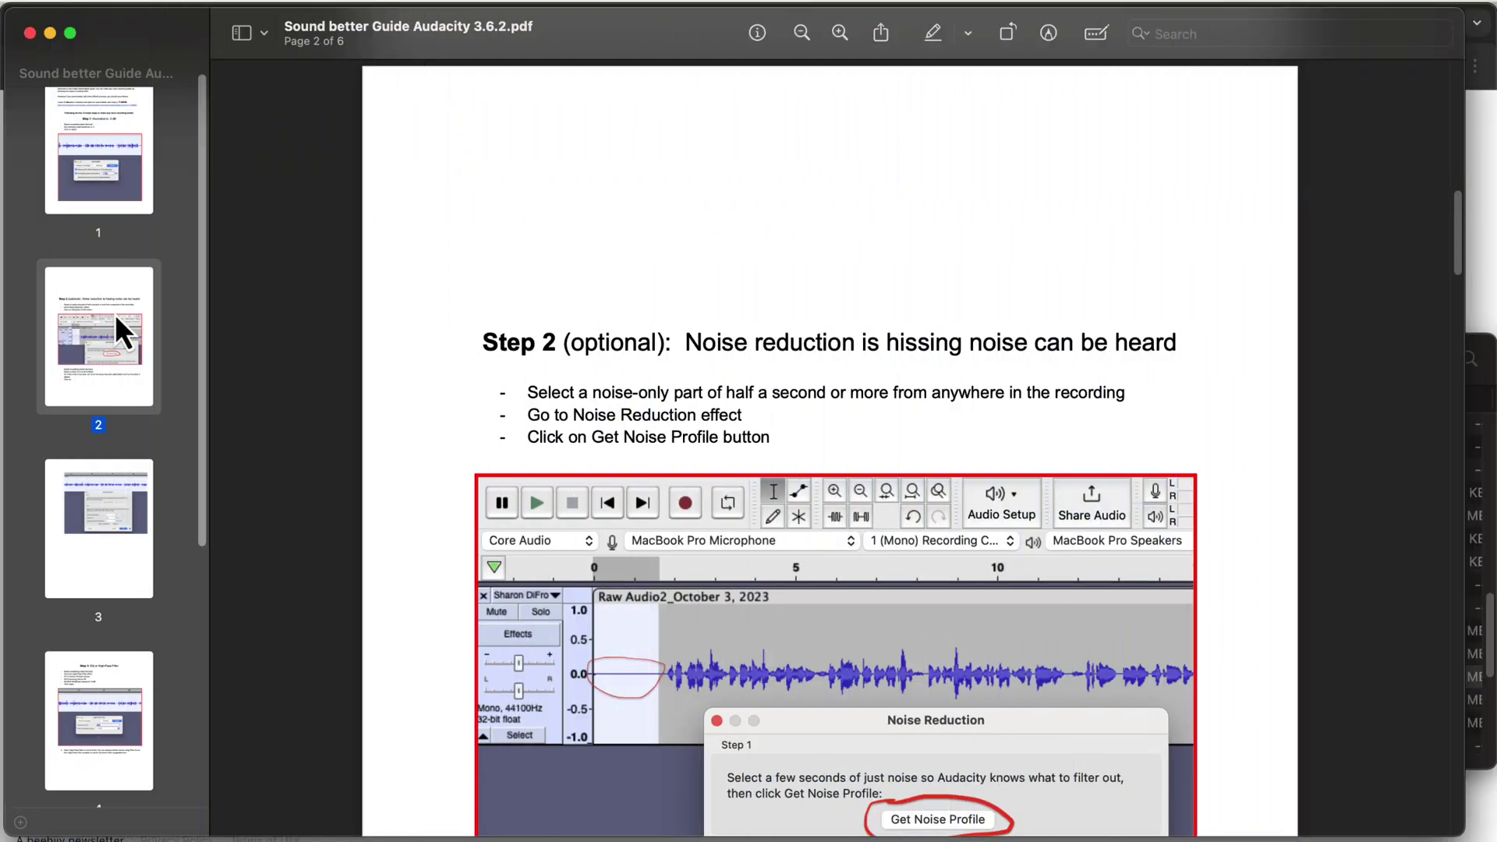
scroll(114, 313, down, 5)
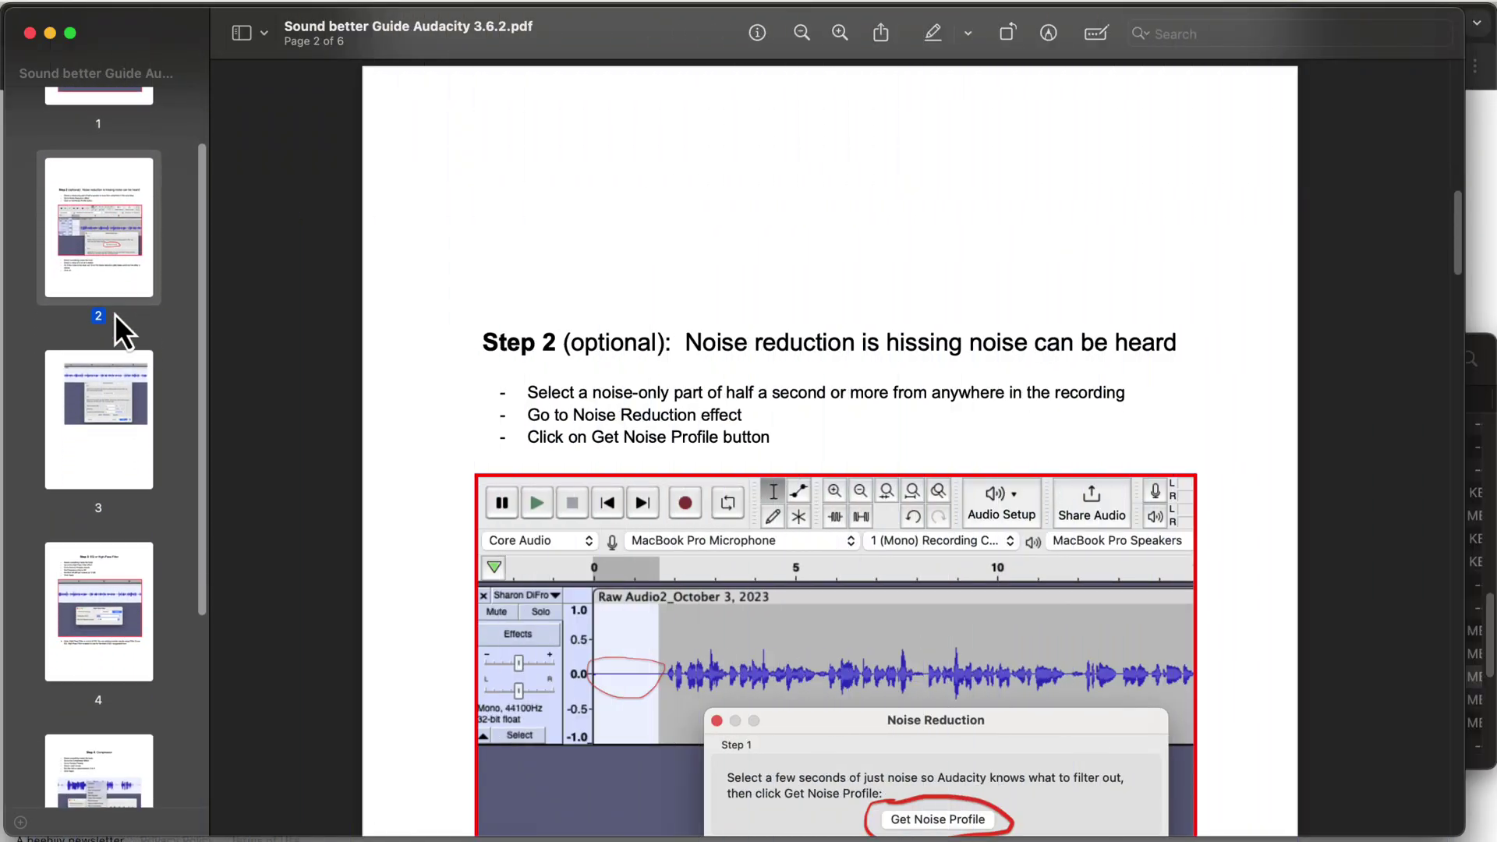
click(114, 314)
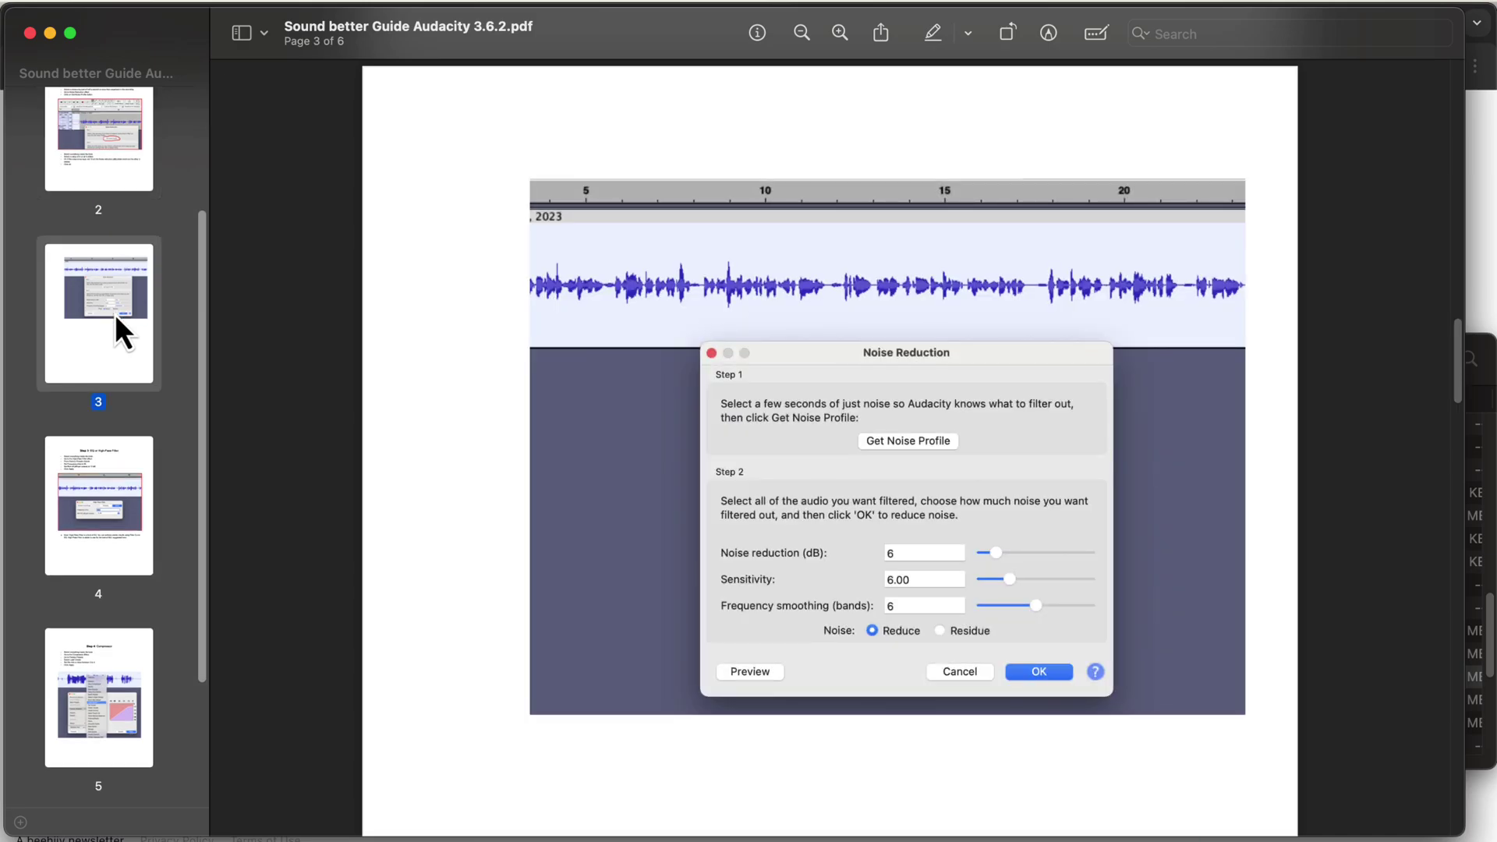
scroll(114, 313, down, 5)
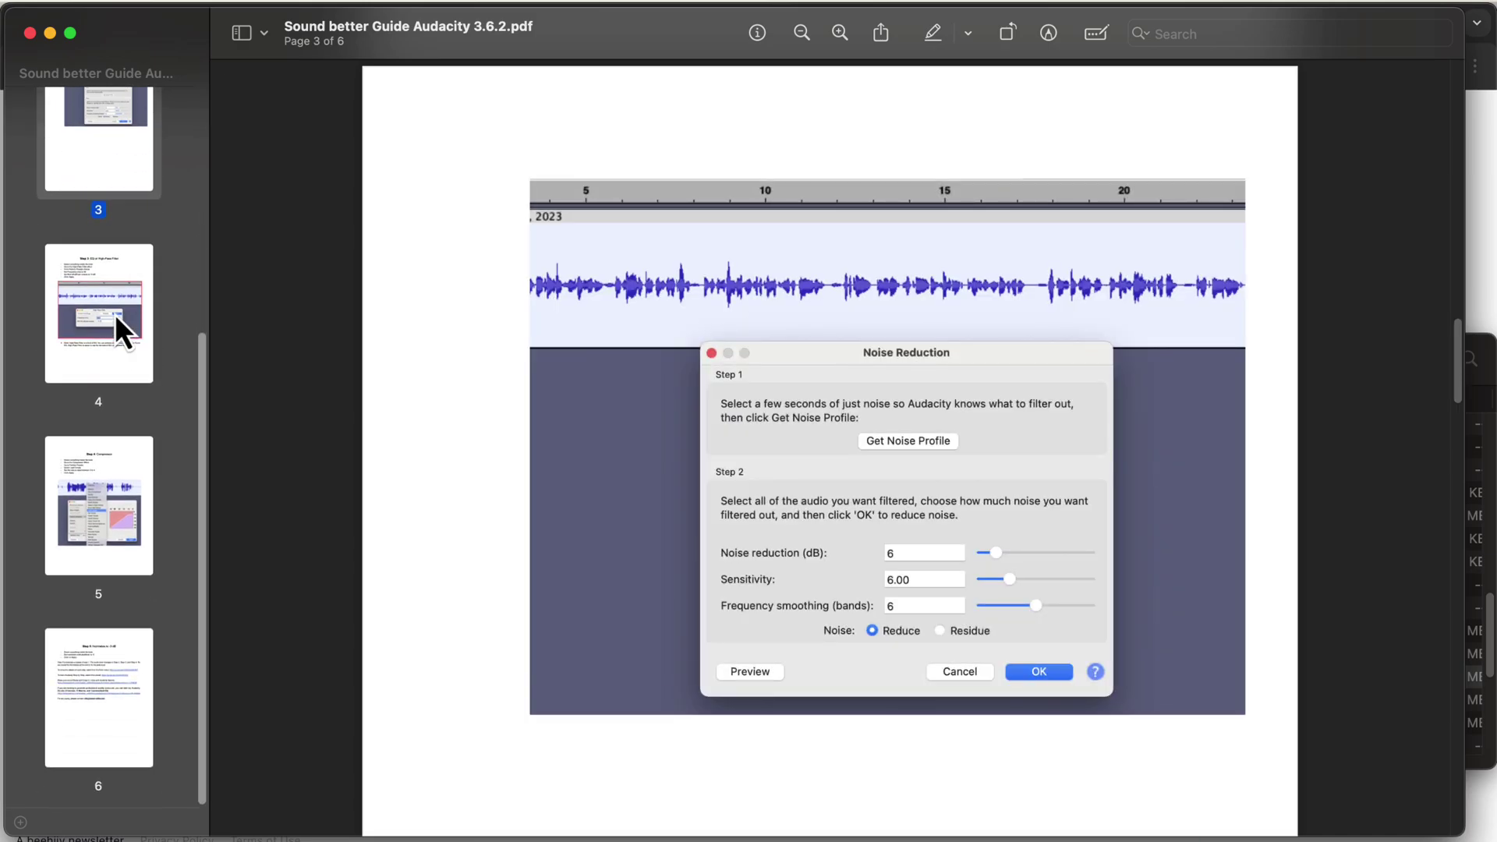
click(114, 314)
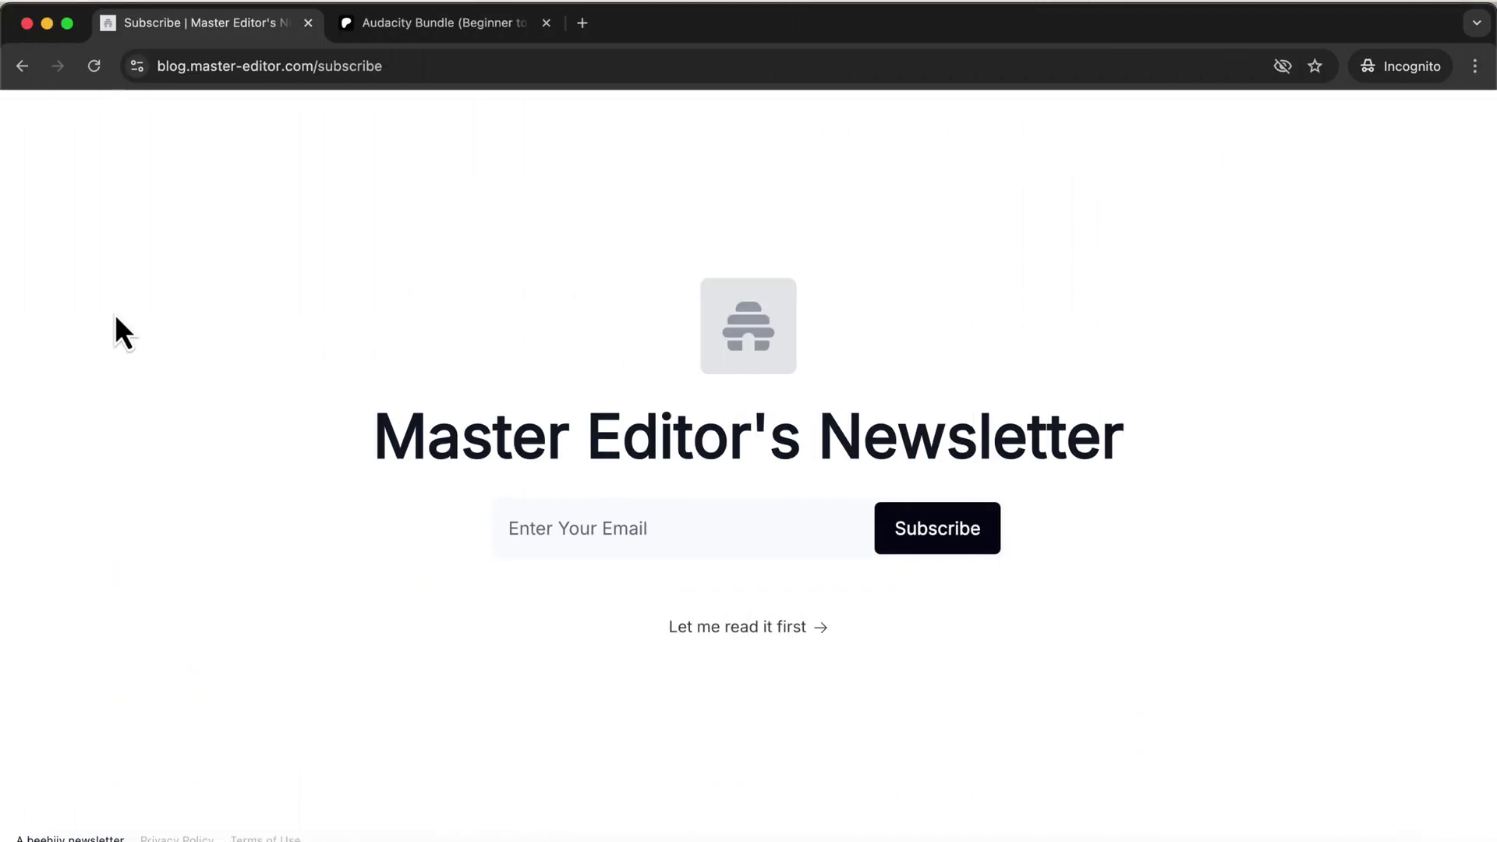
Step: Skip the newsletter sign-up and read the Audacity Bundle description on Patreon down to its curriculum and guarantee
click(749, 640)
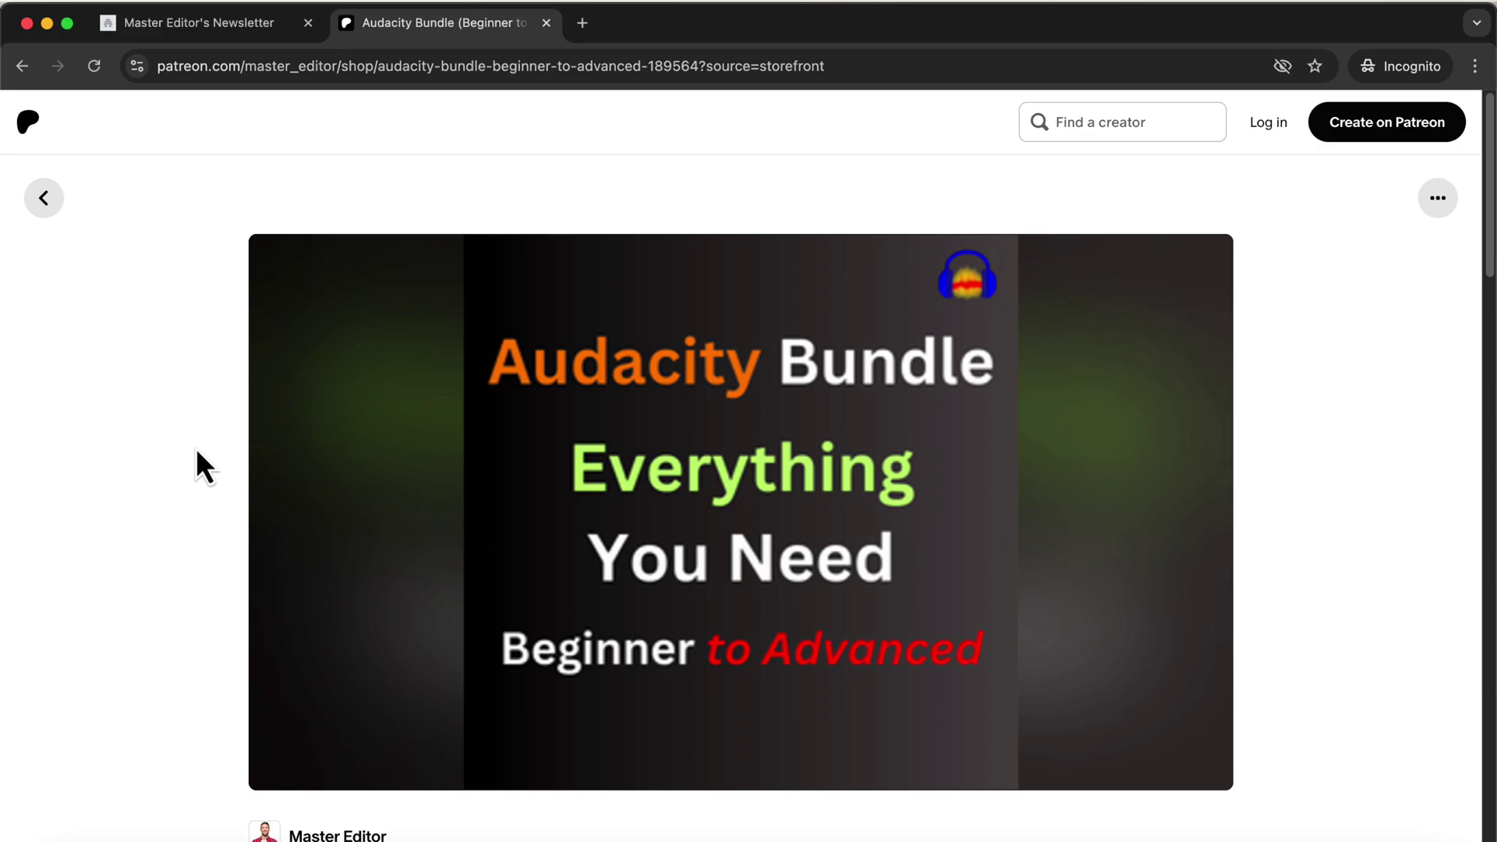
scroll(204, 467, down, 5)
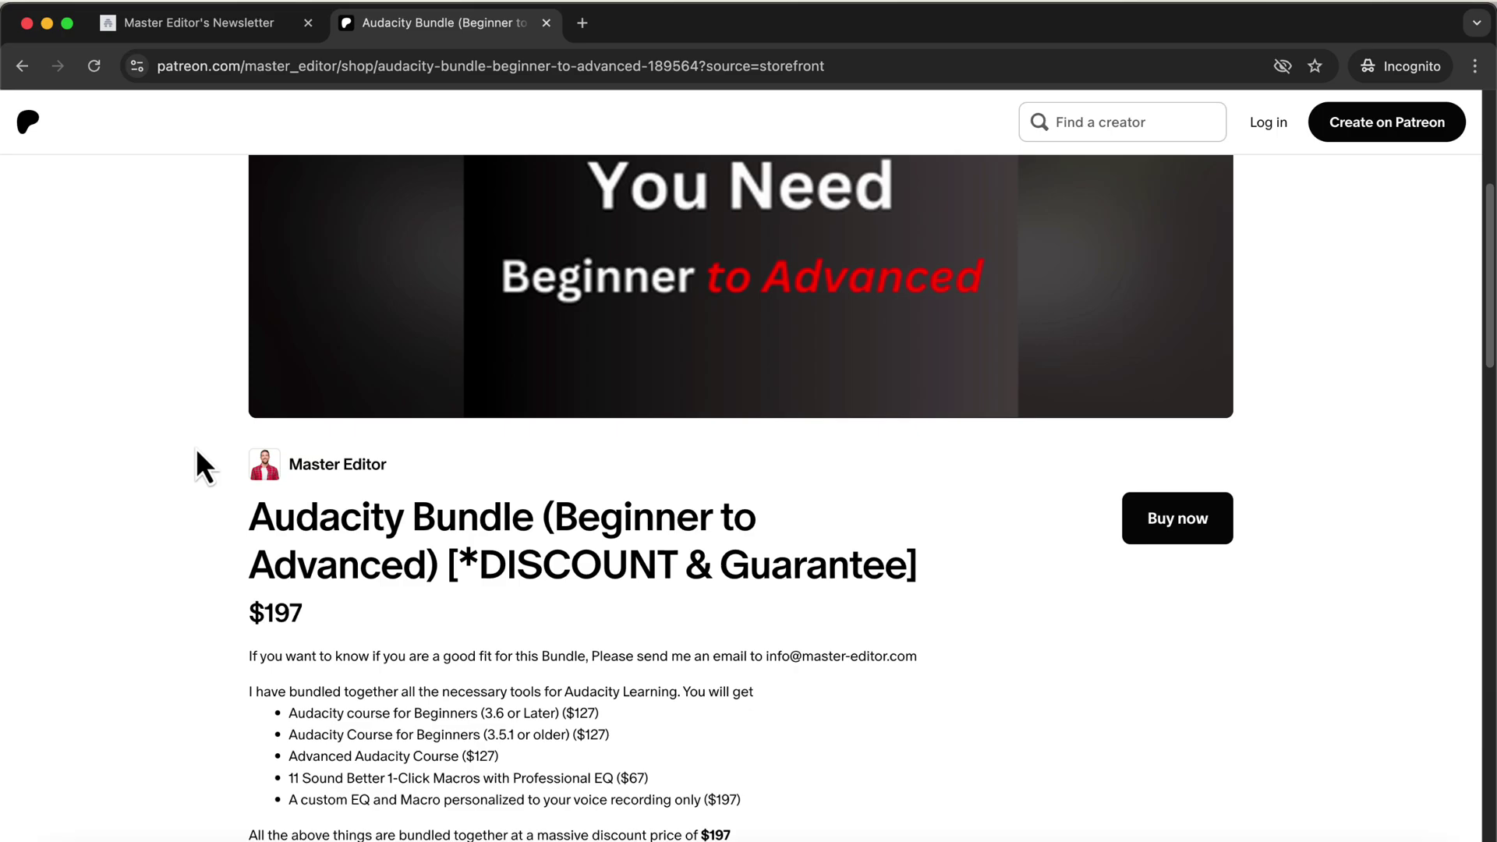
scroll(196, 454, down, 5)
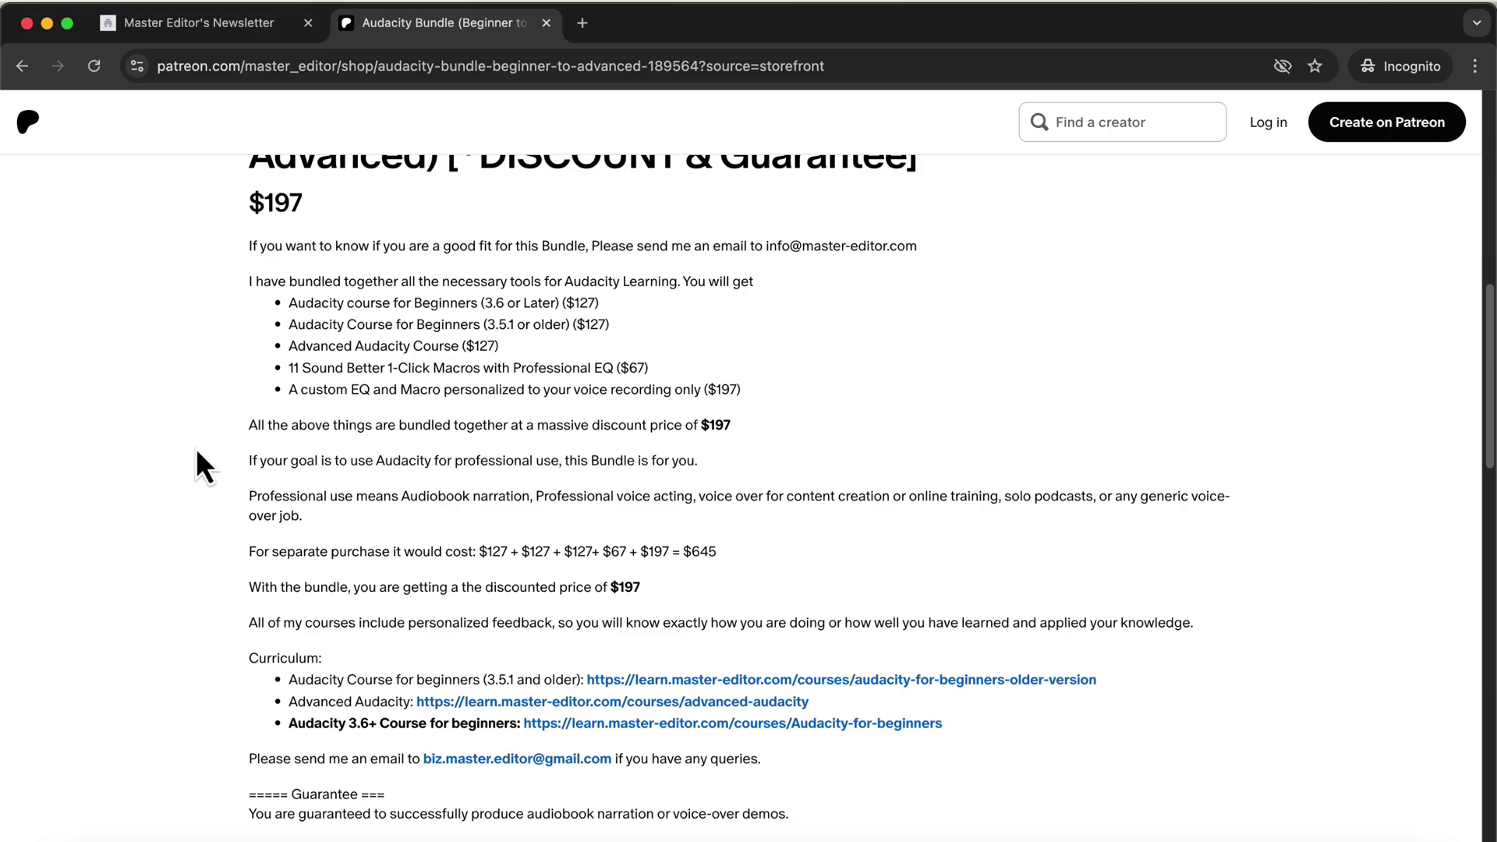
scroll(196, 452, down, 2)
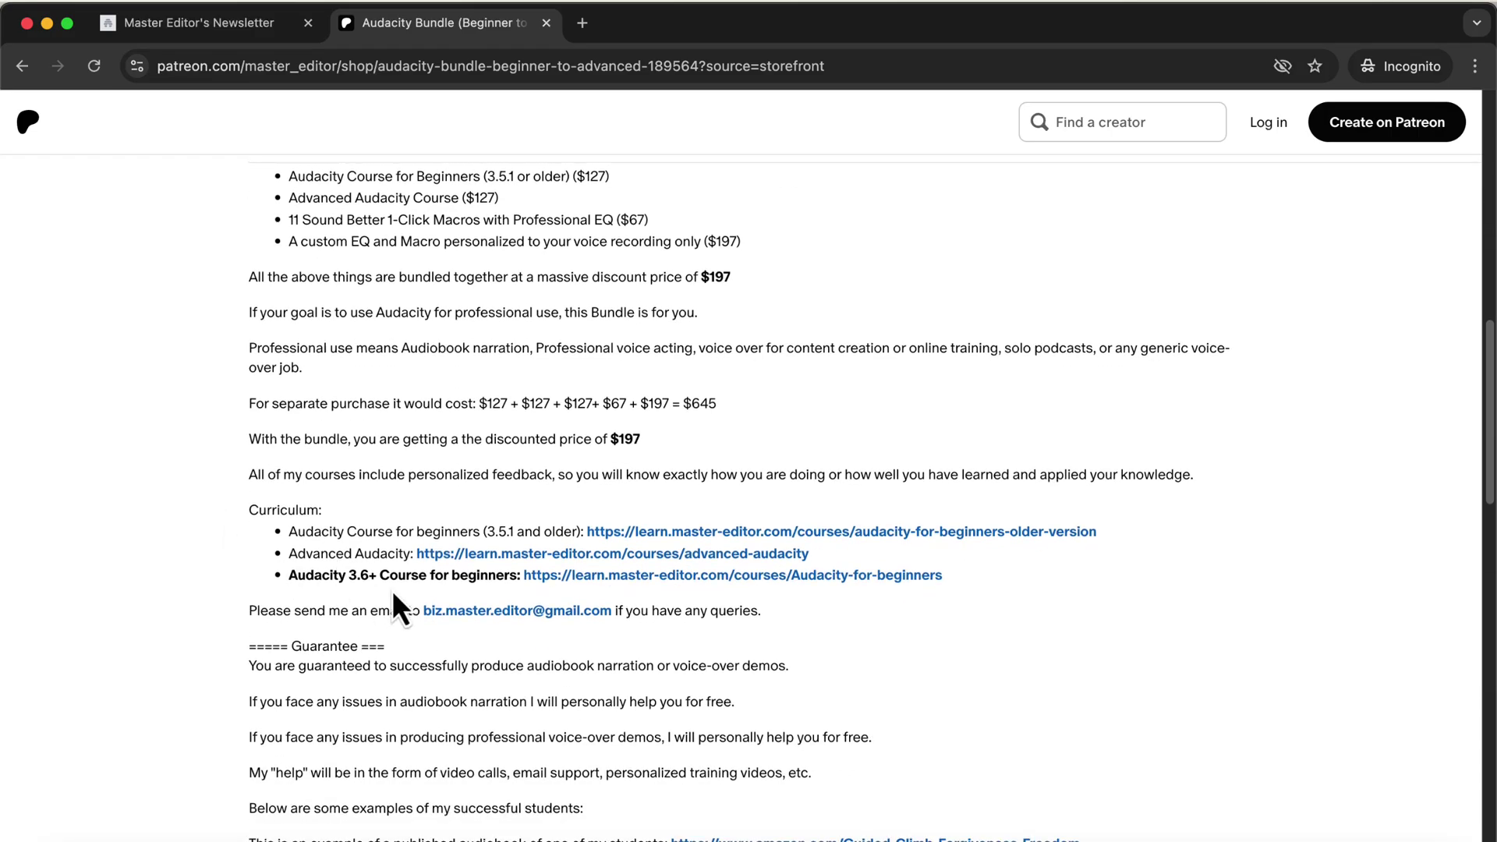
Step: Open the Audacity 3.6+ Course for beginners page from the curriculum and read the student emails about the teaching
click(582, 578)
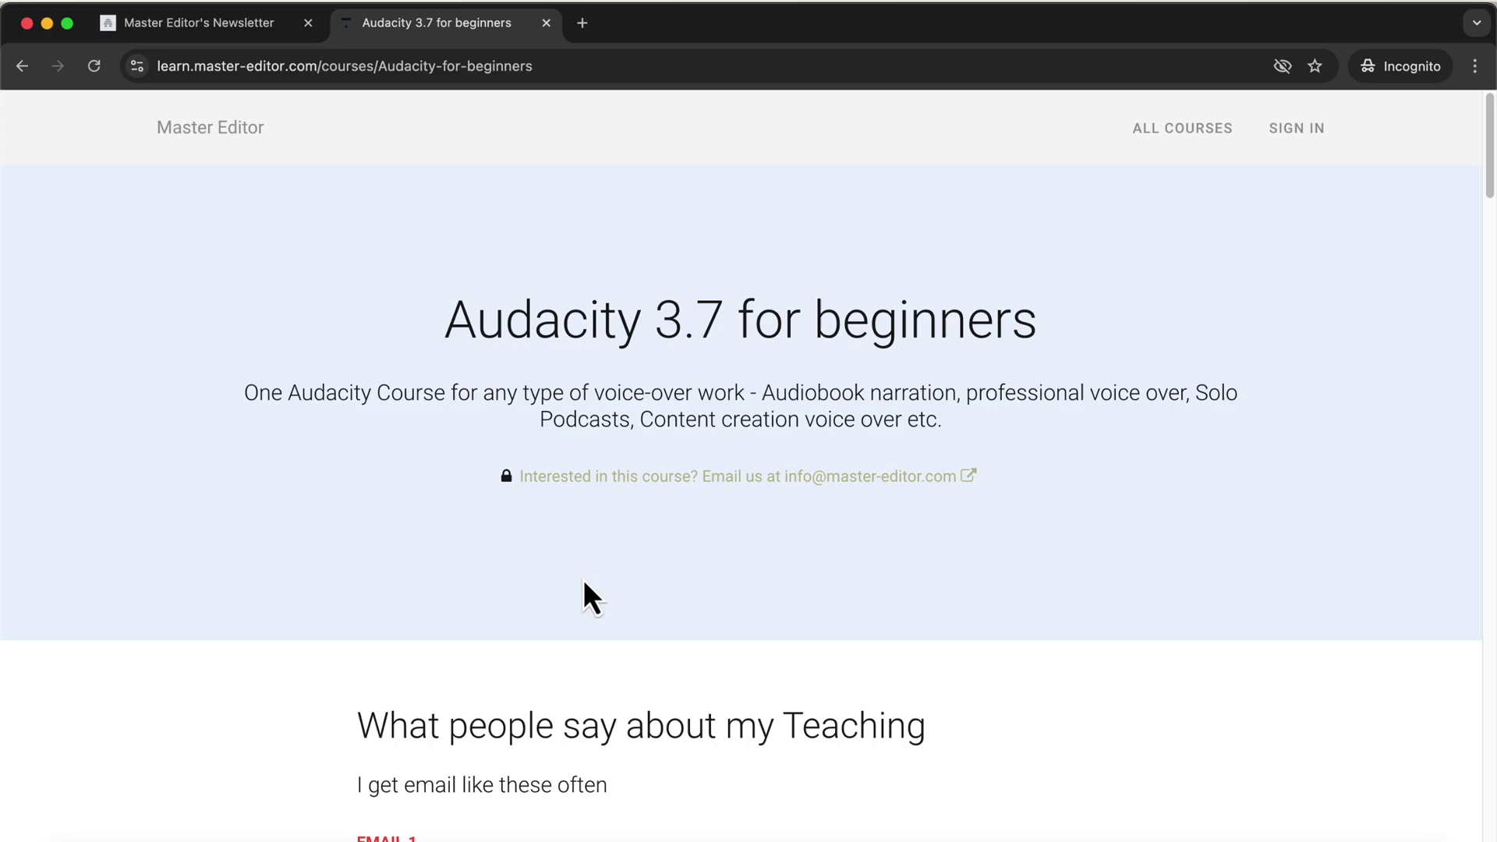
scroll(339, 652, down, 8)
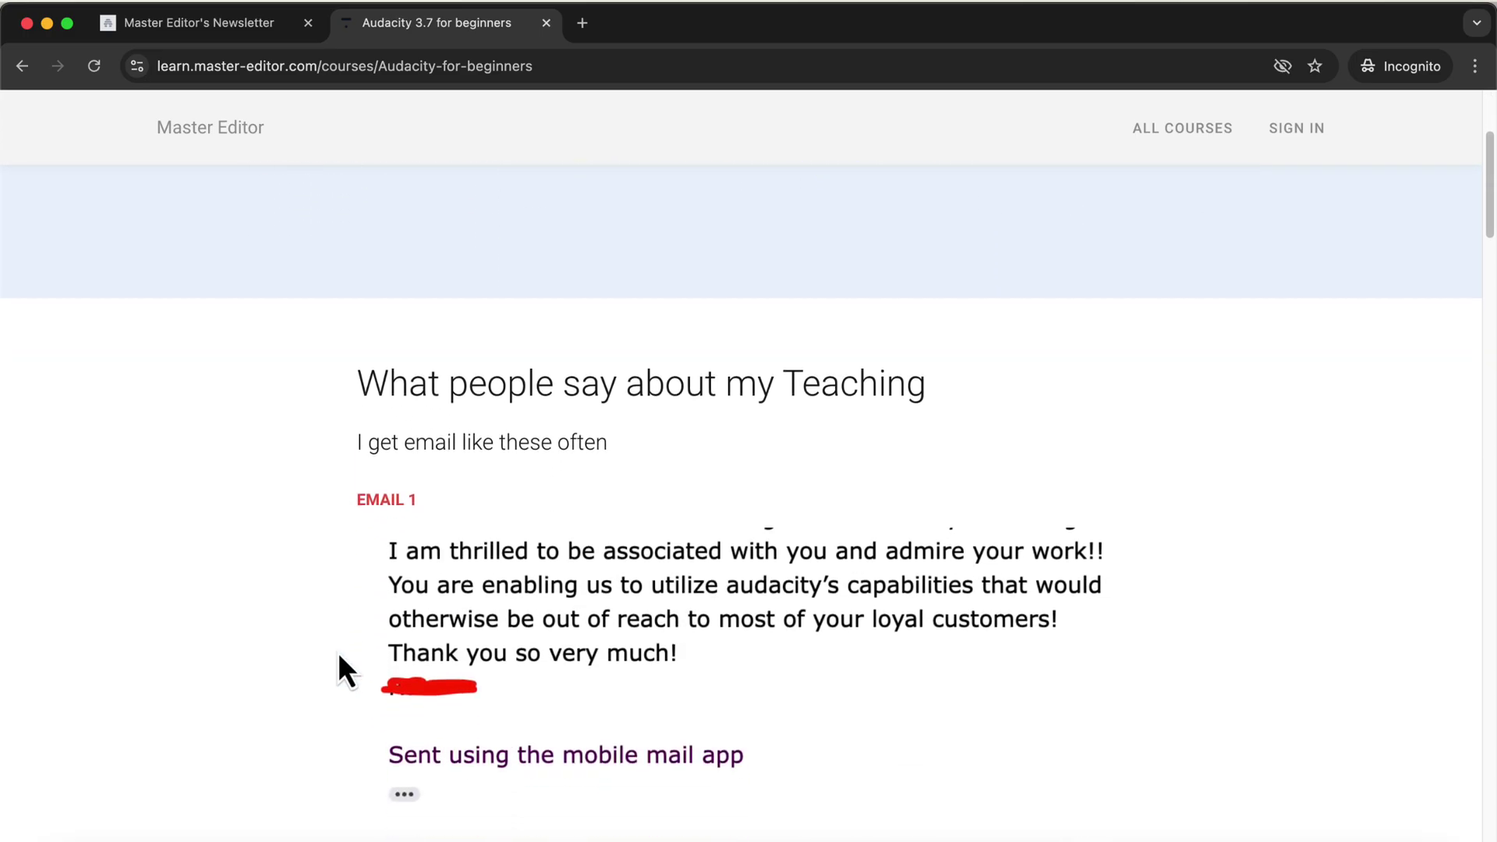
scroll(338, 657, down, 1)
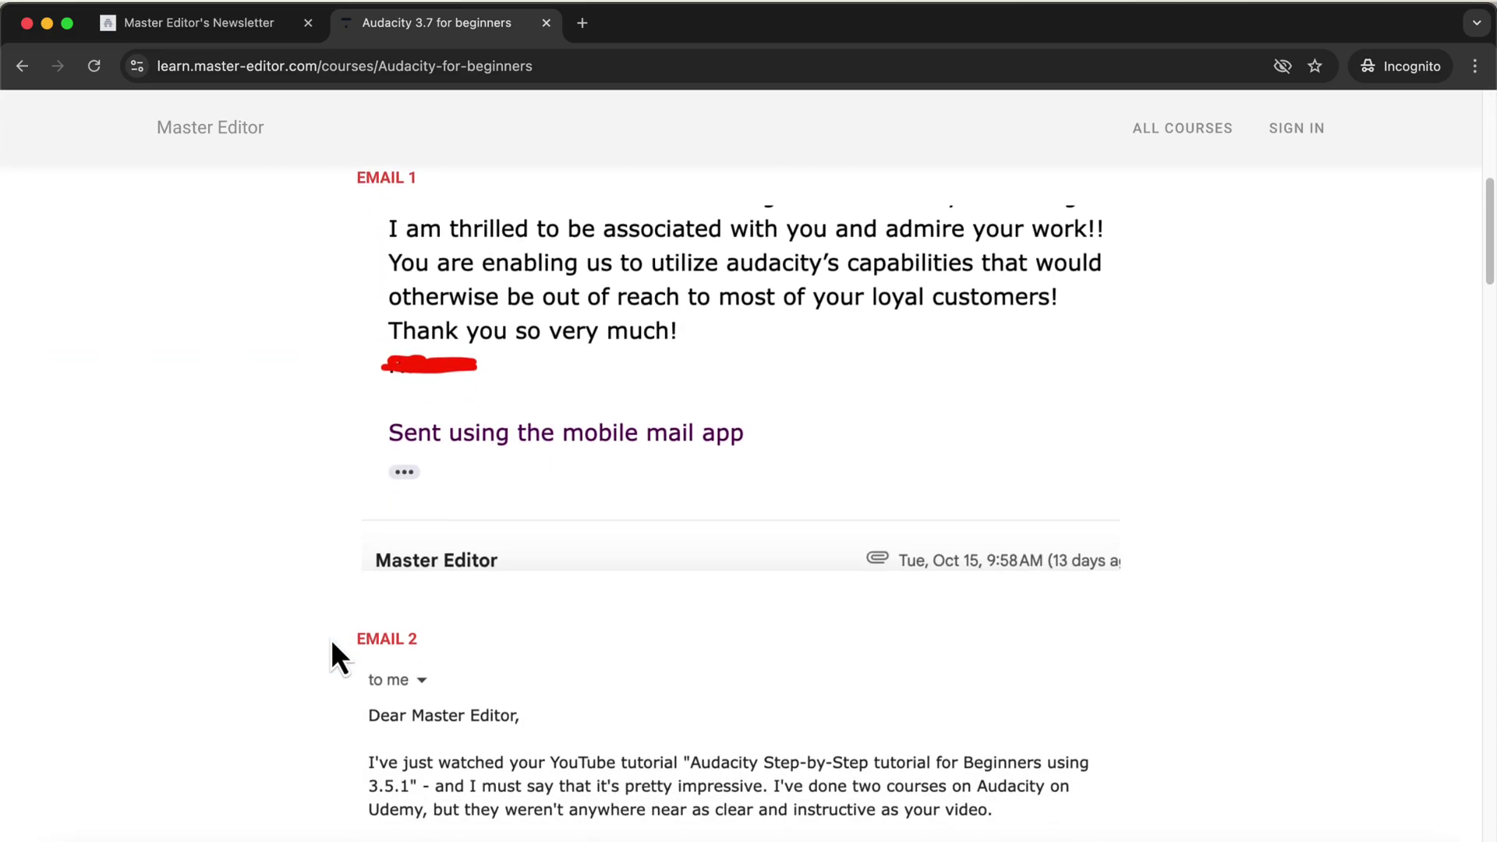
scroll(338, 657, down, 3)
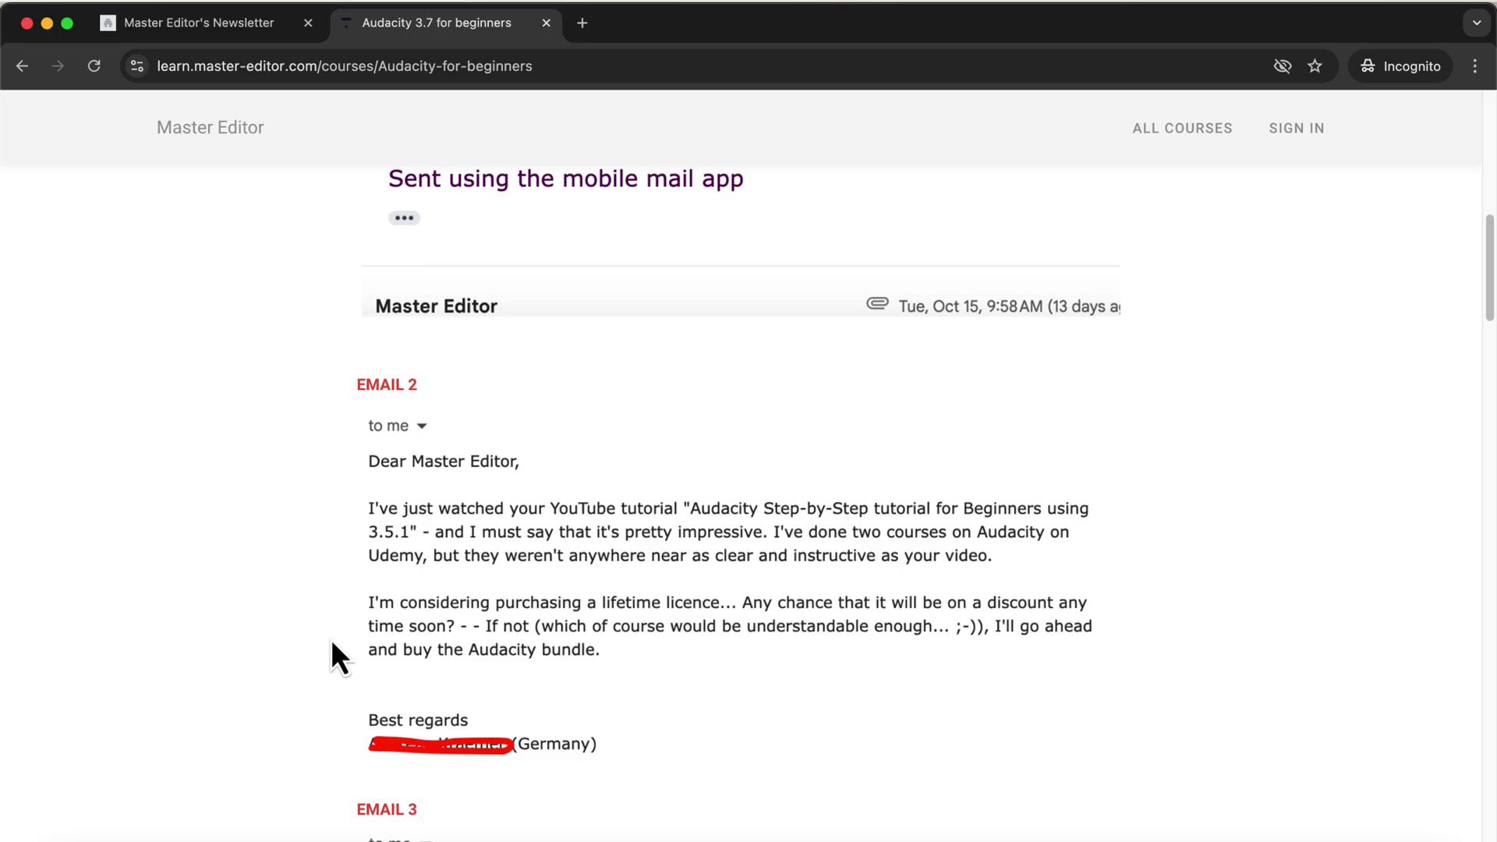
scroll(332, 643, down, 4)
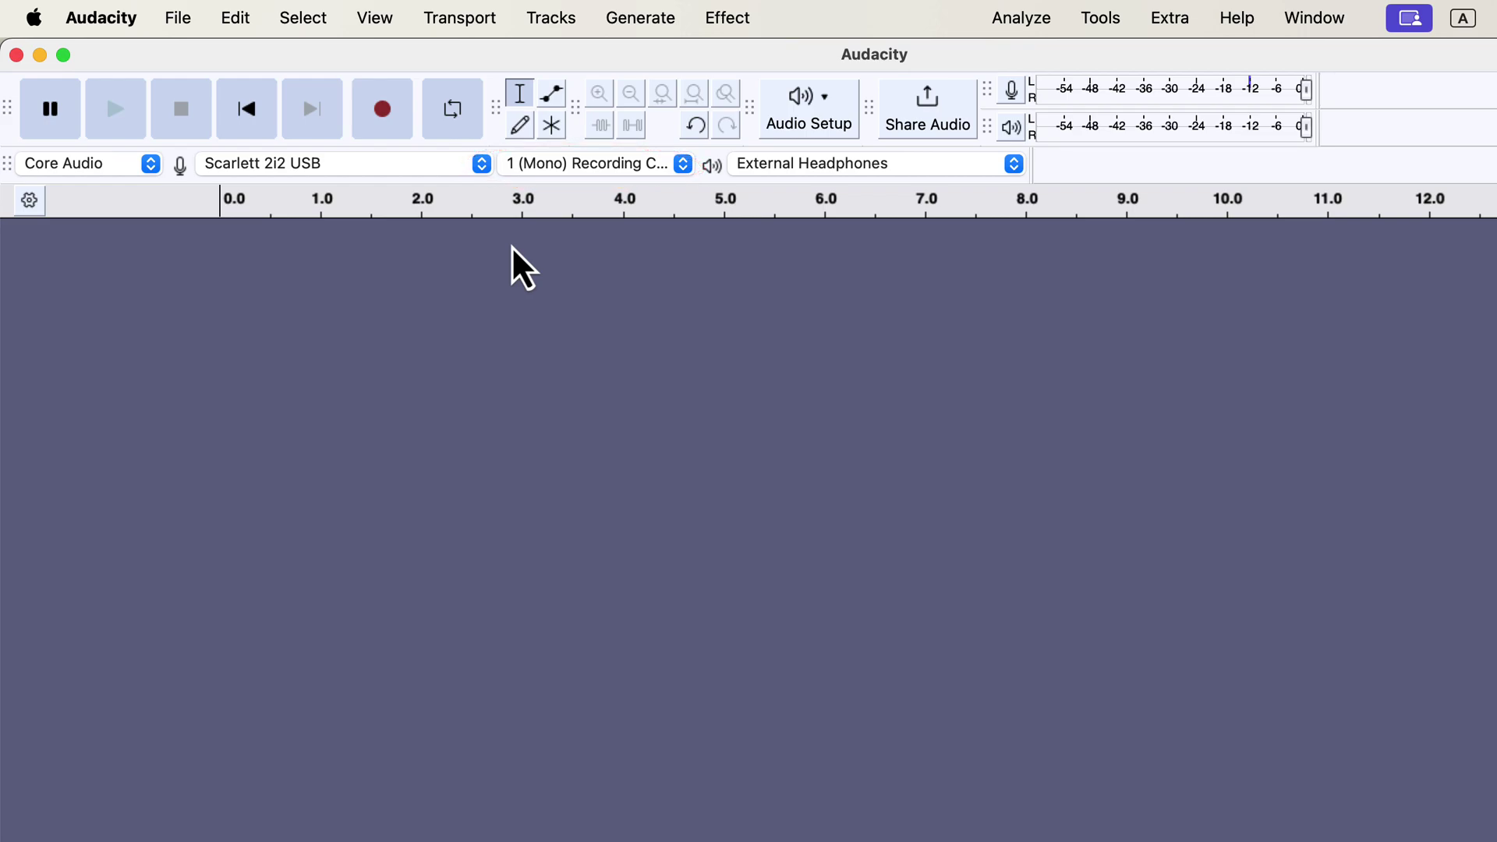
Step: Review the recording channel choices in the Device Toolbar and keep 1 (Mono) Recording Channel
click(593, 165)
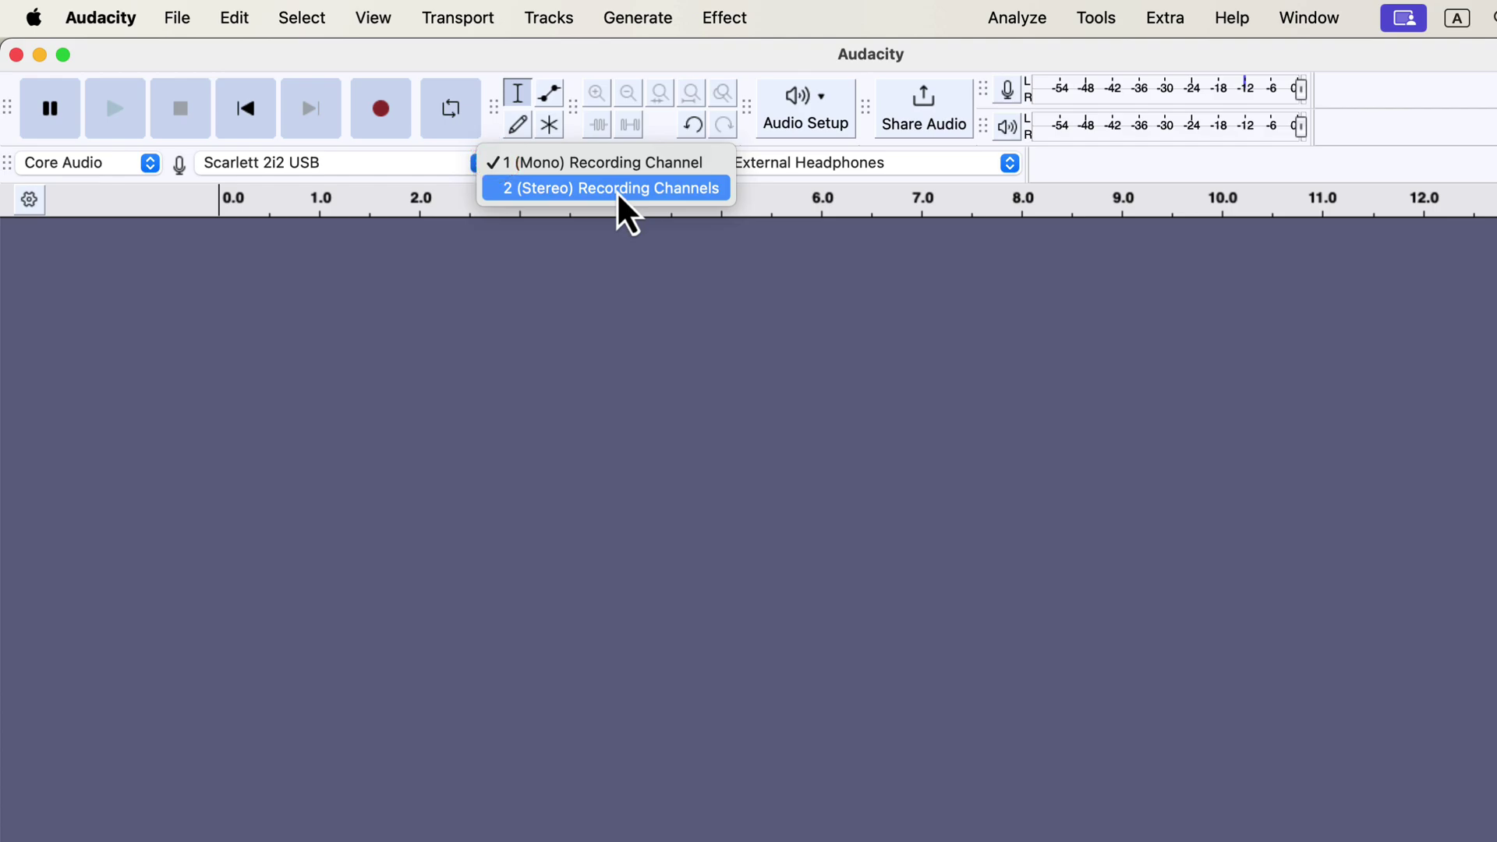
click(624, 250)
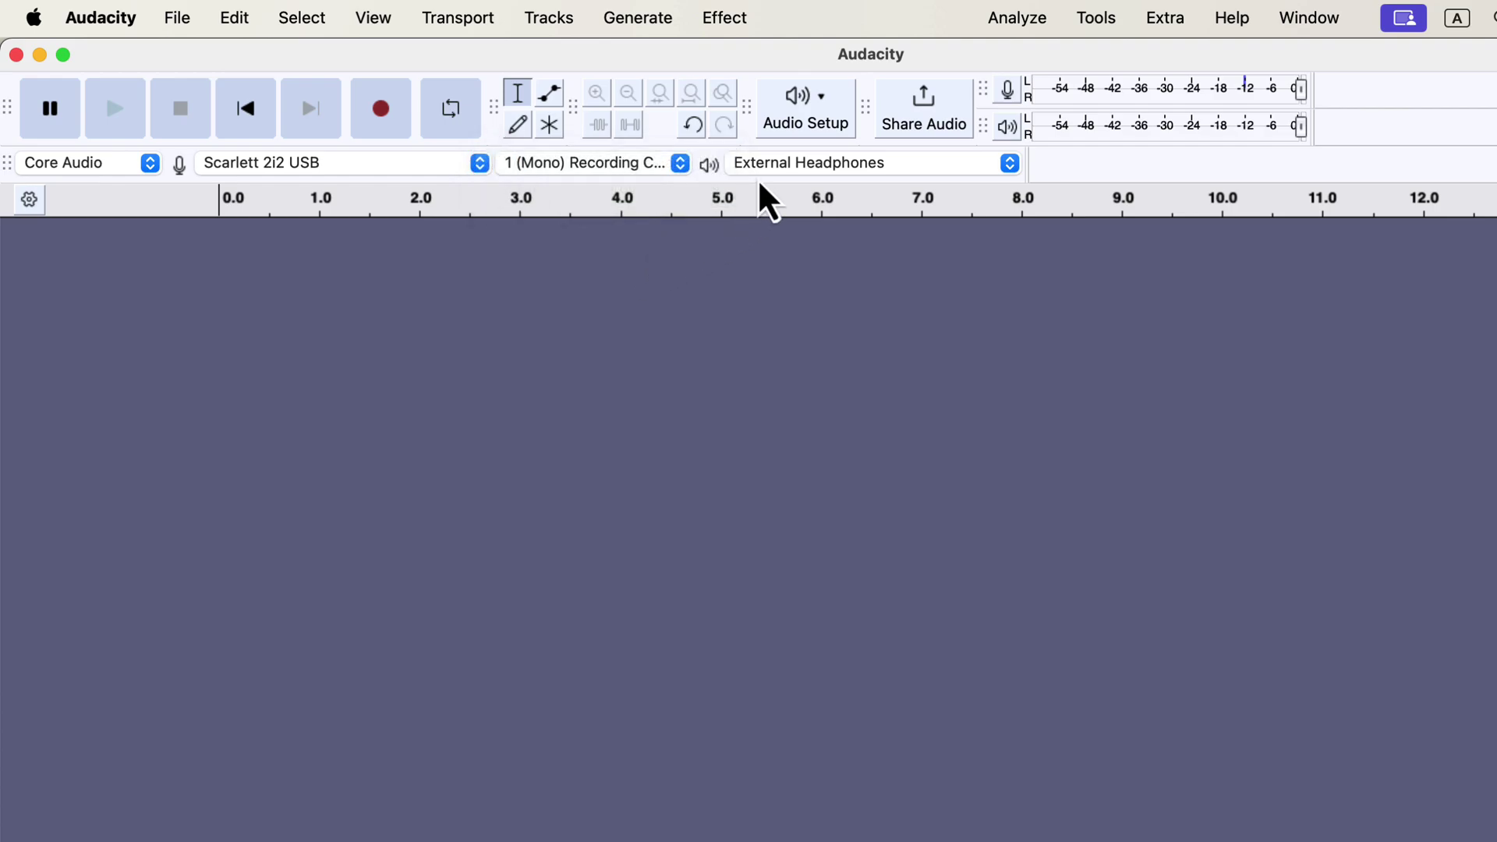
Step: Open Audio Settings and confirm a project sample rate of 44100 Hz with a default sample format of 32-bit float
click(798, 101)
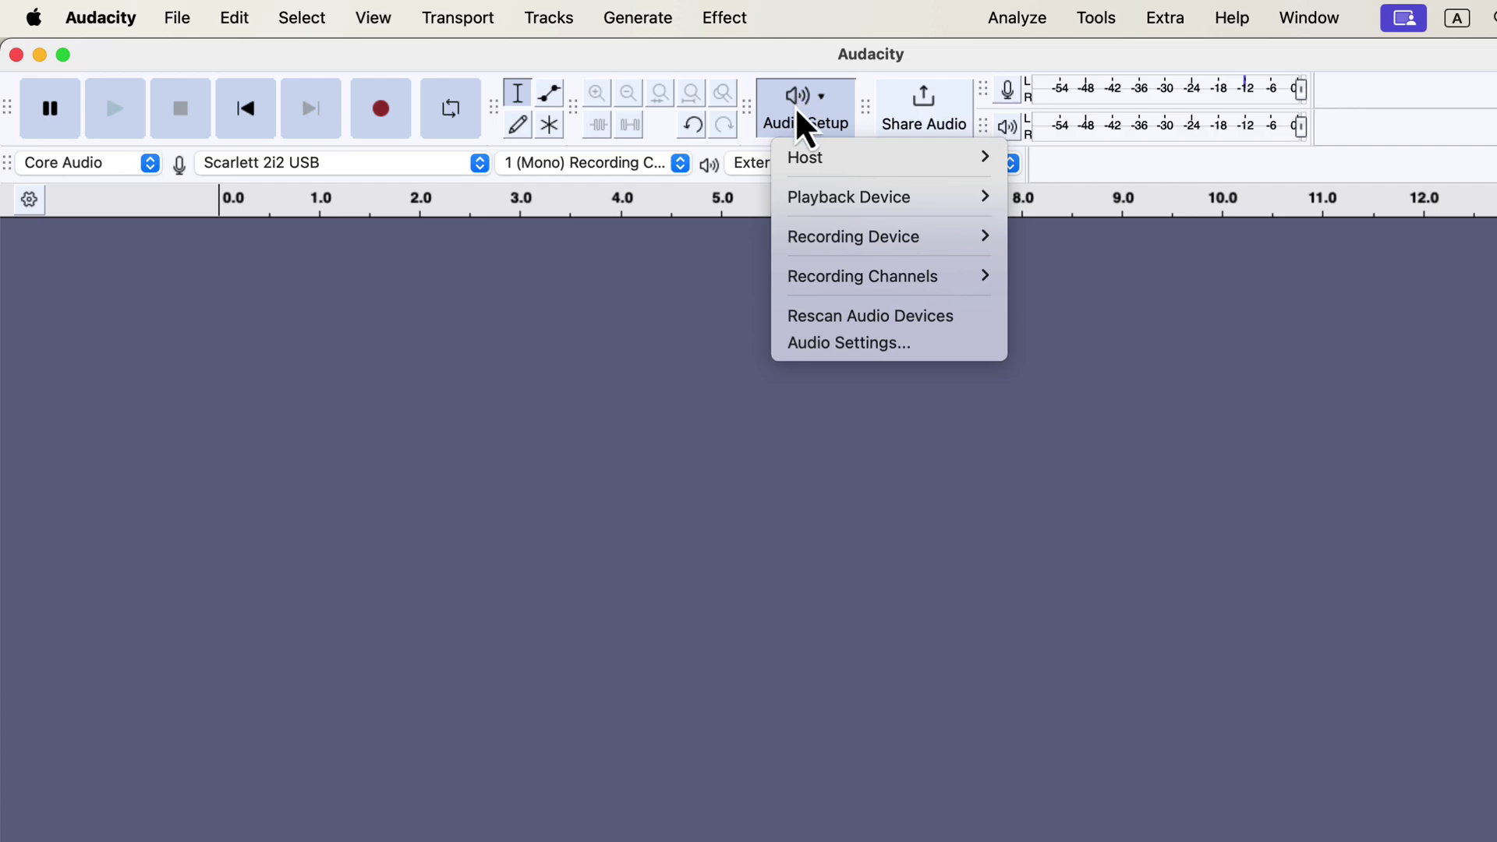
mouse_move(815, 282)
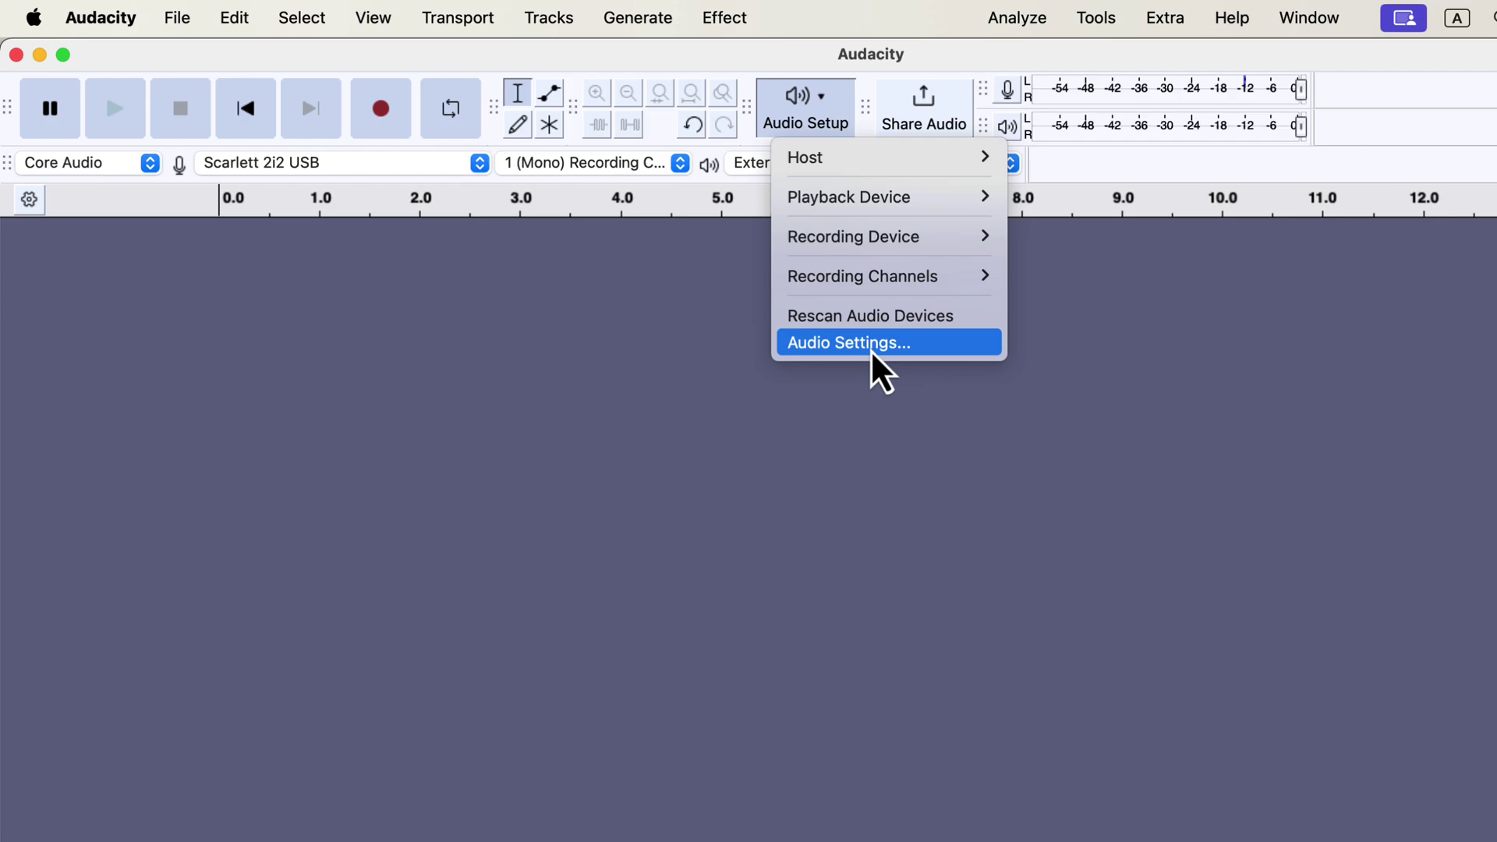
click(928, 351)
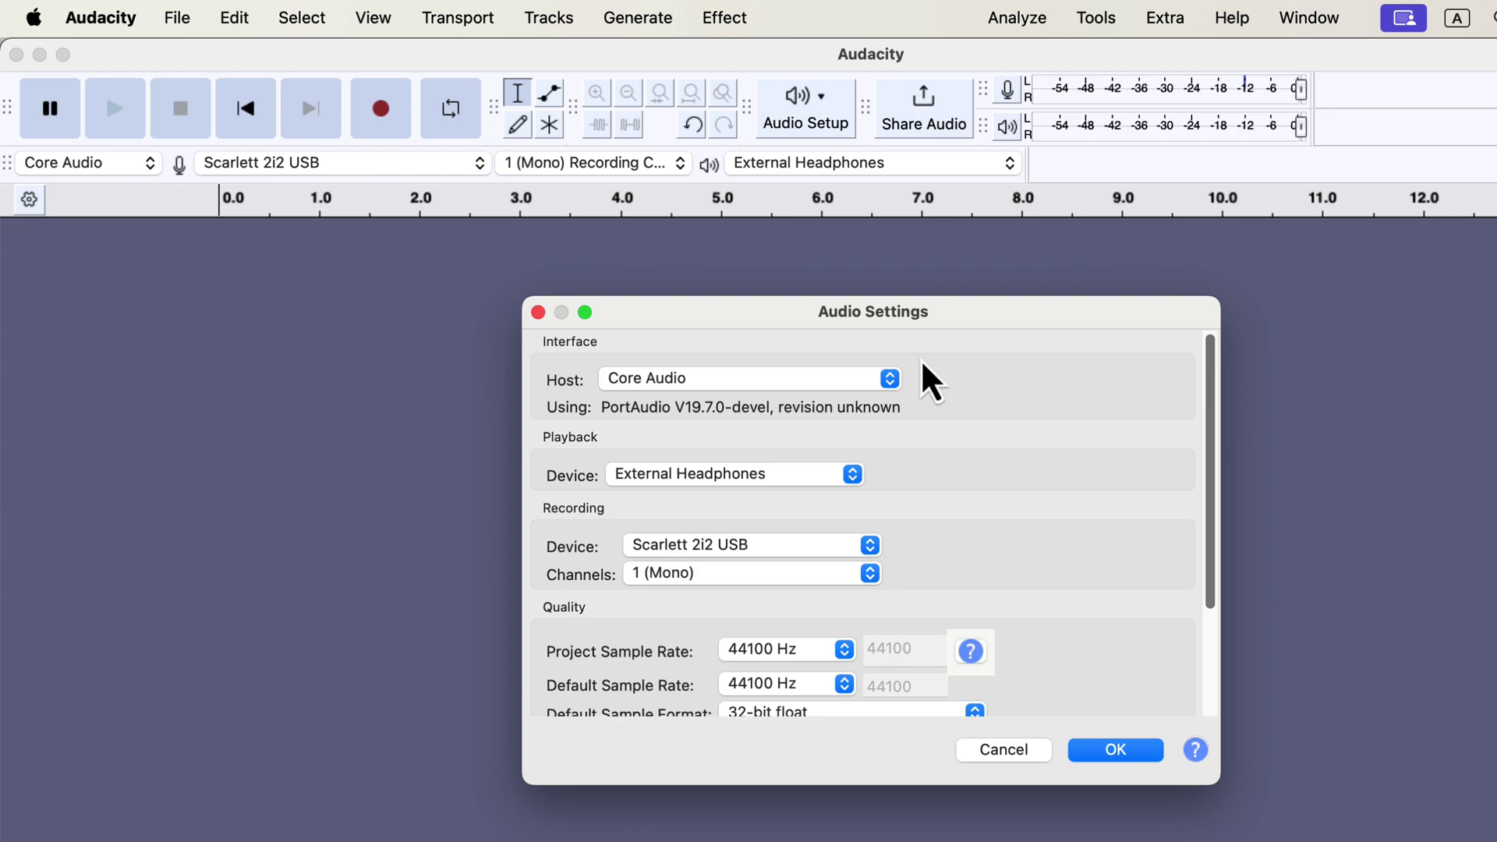
scroll(1006, 510, down, 5)
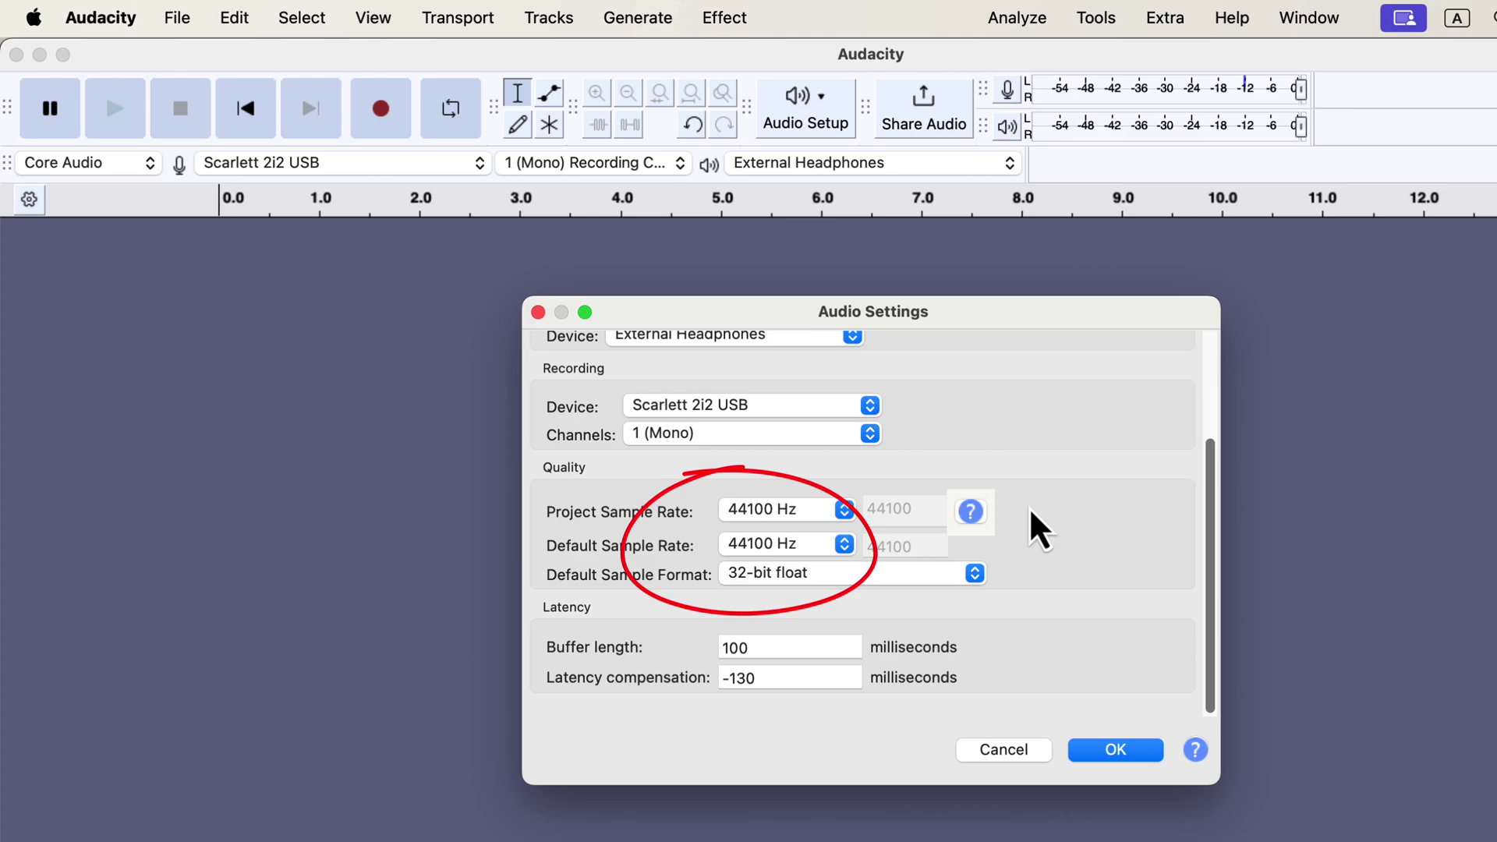
click(780, 515)
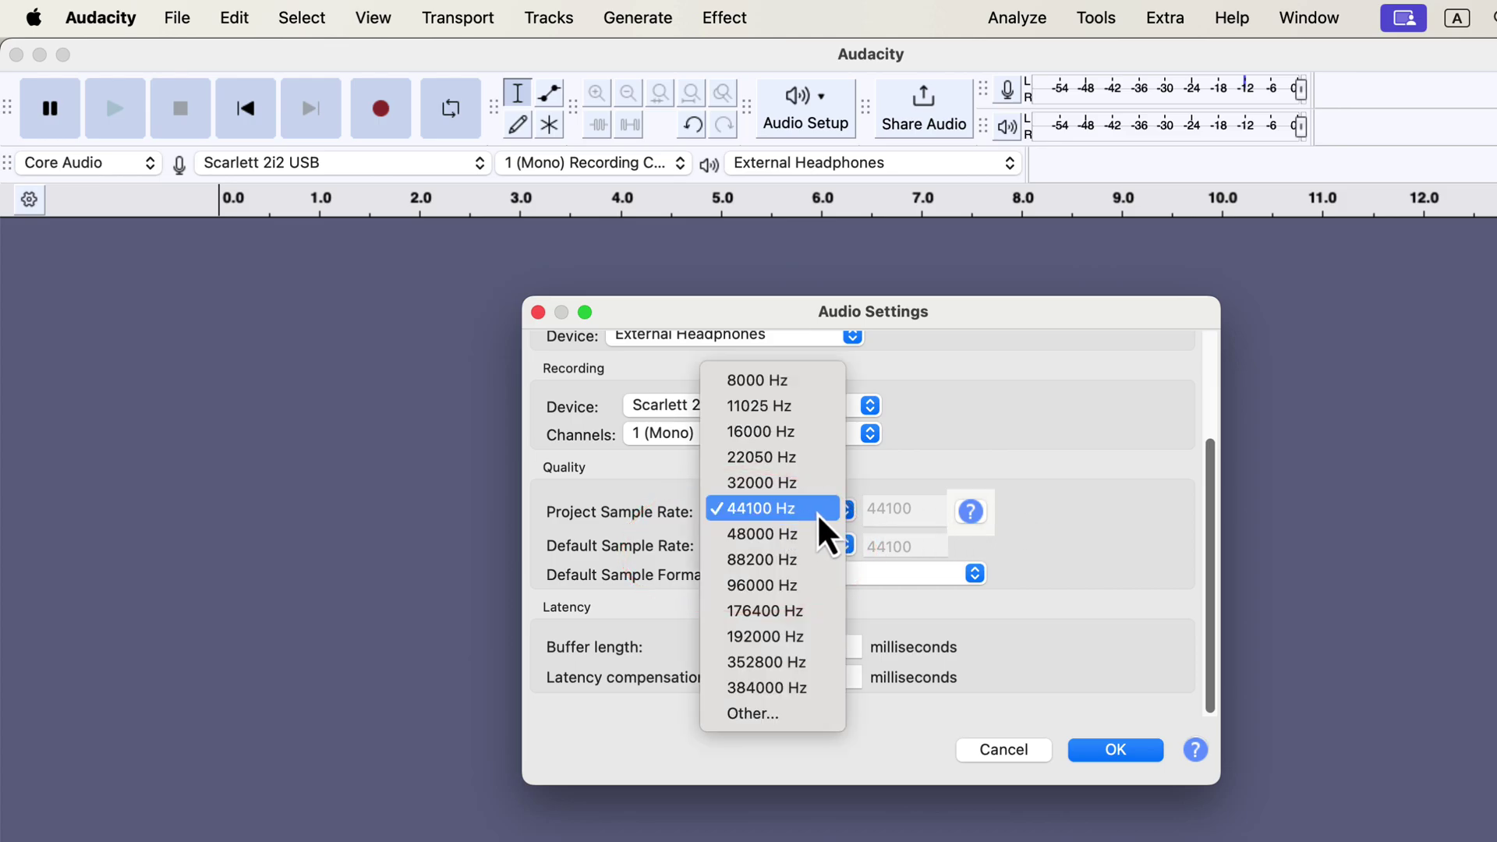
click(817, 513)
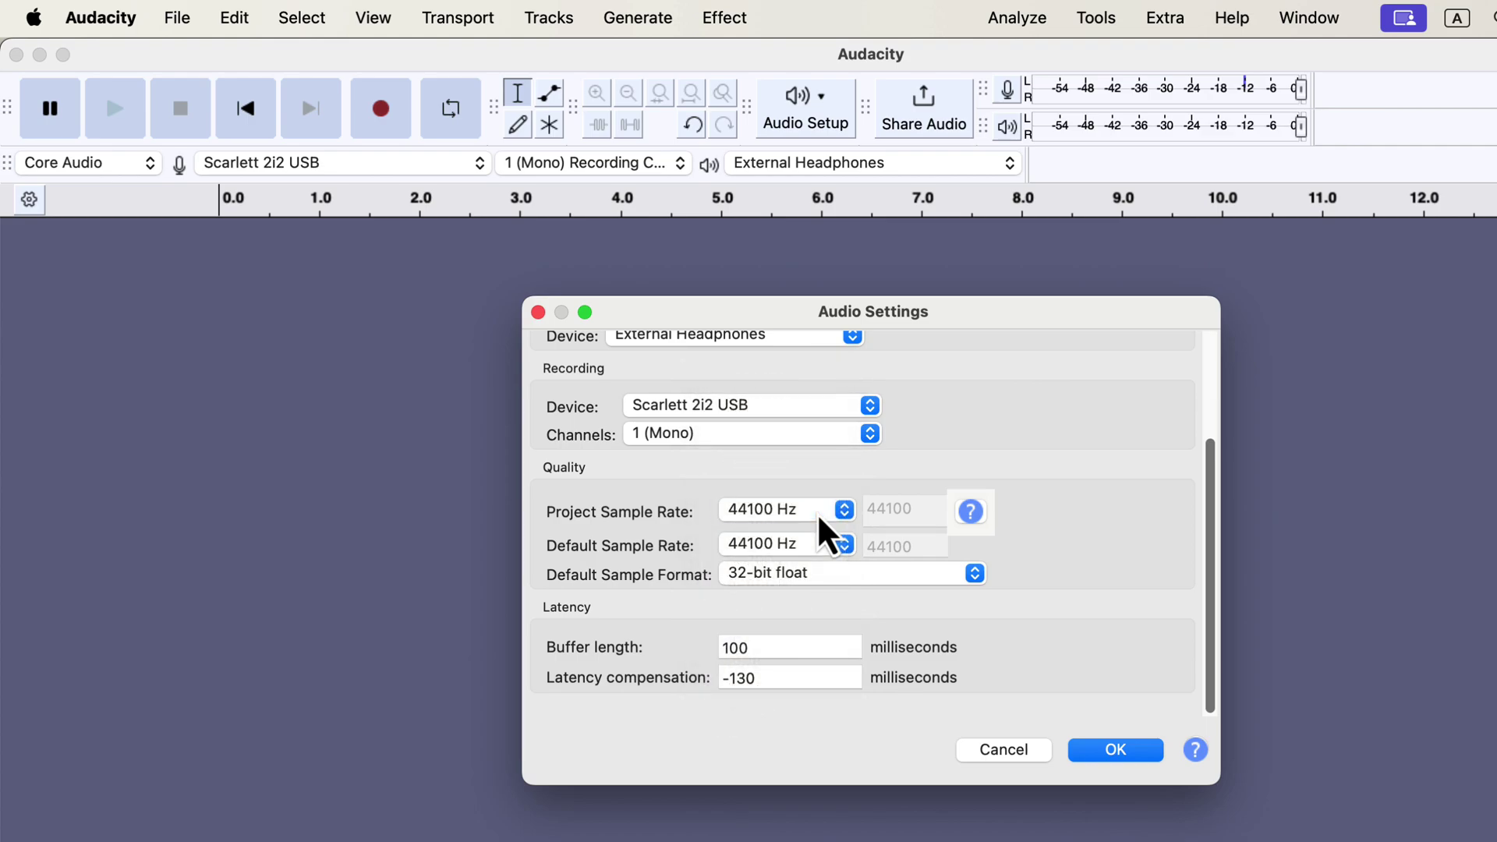
click(843, 583)
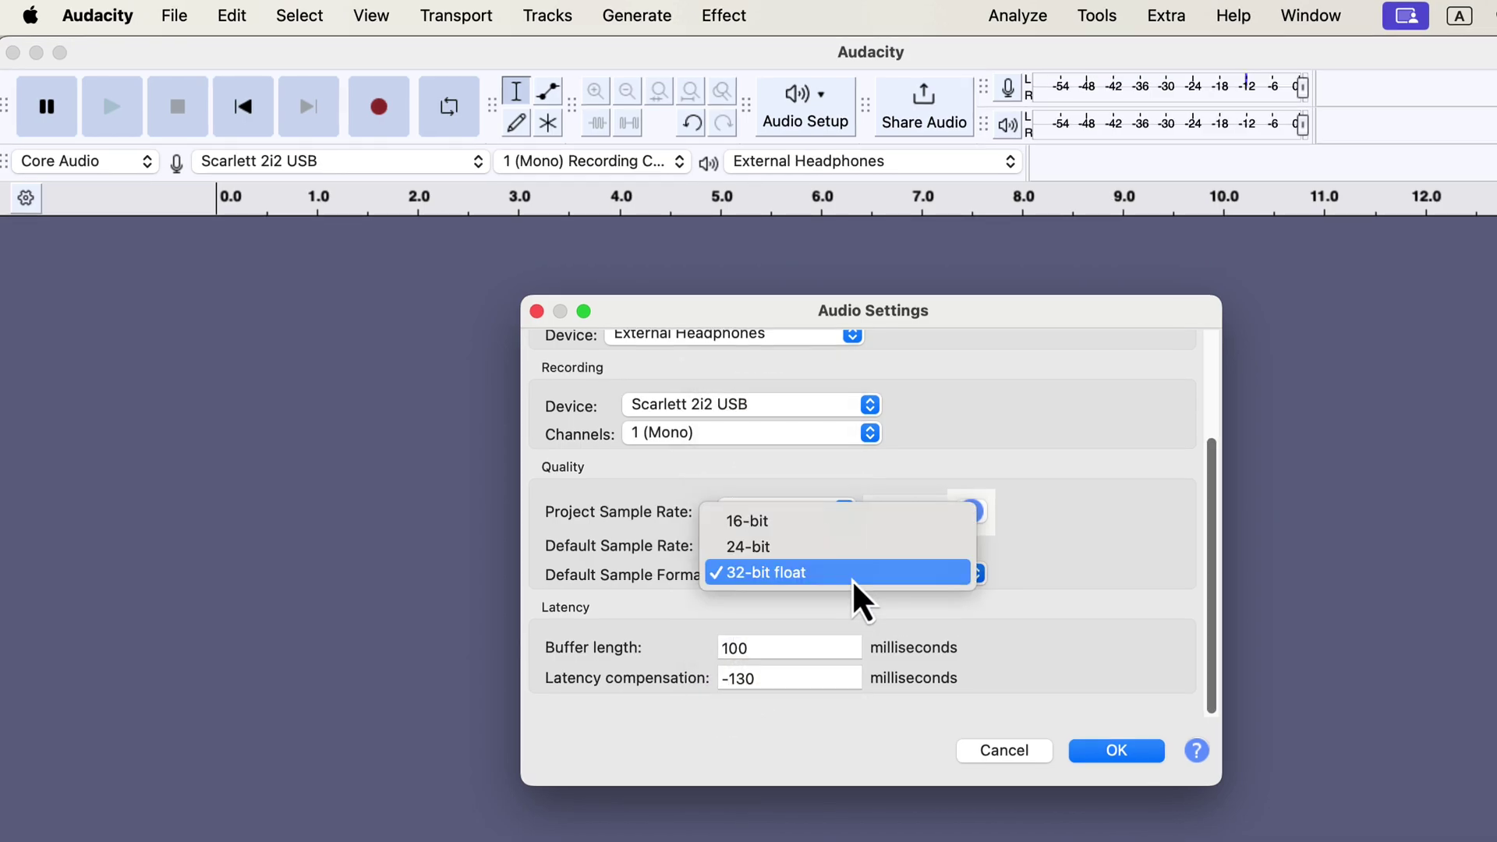
click(853, 580)
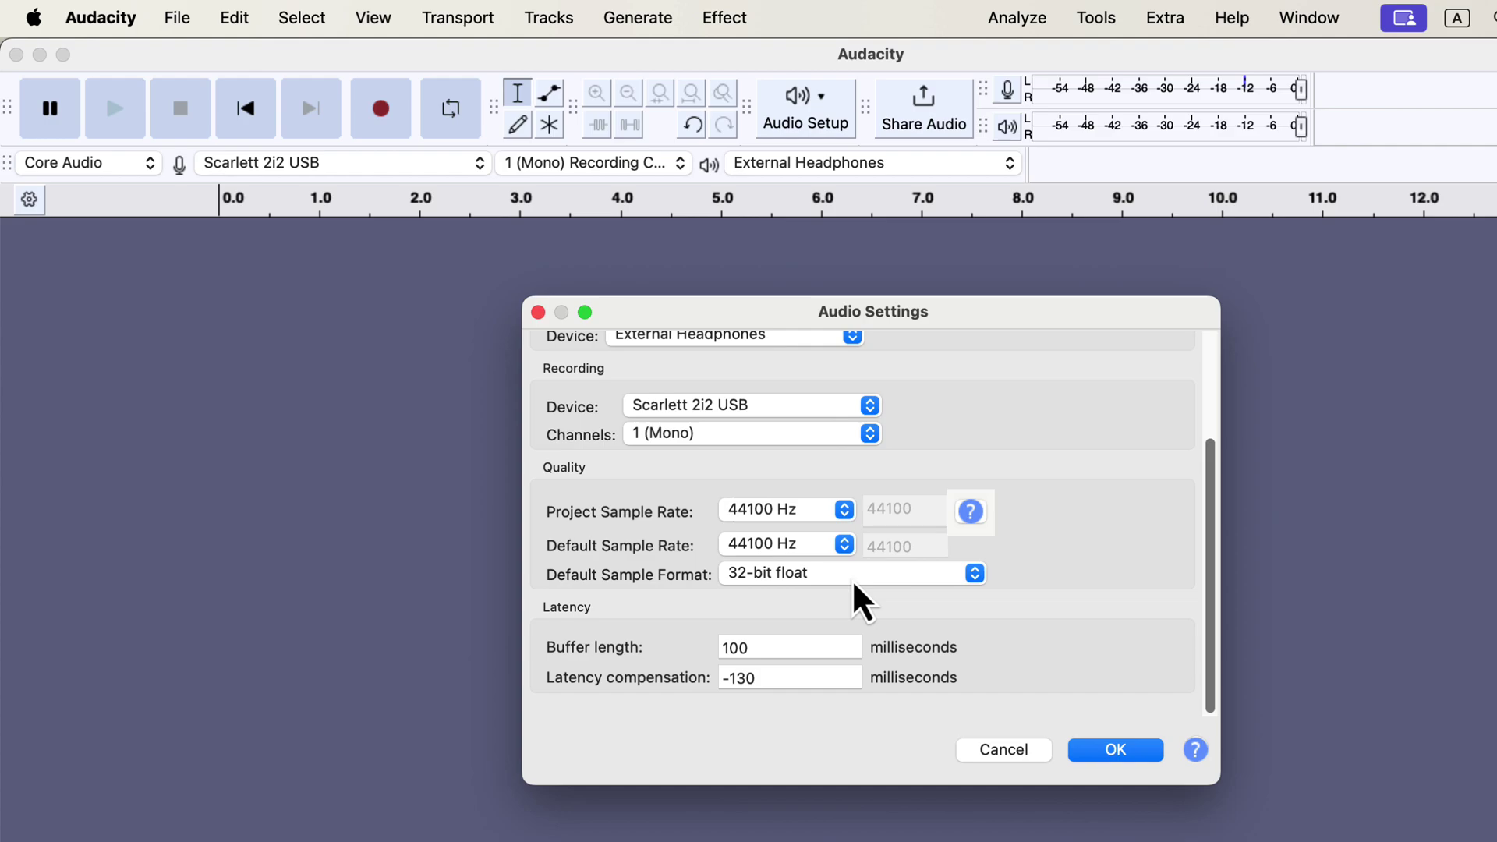
click(1112, 747)
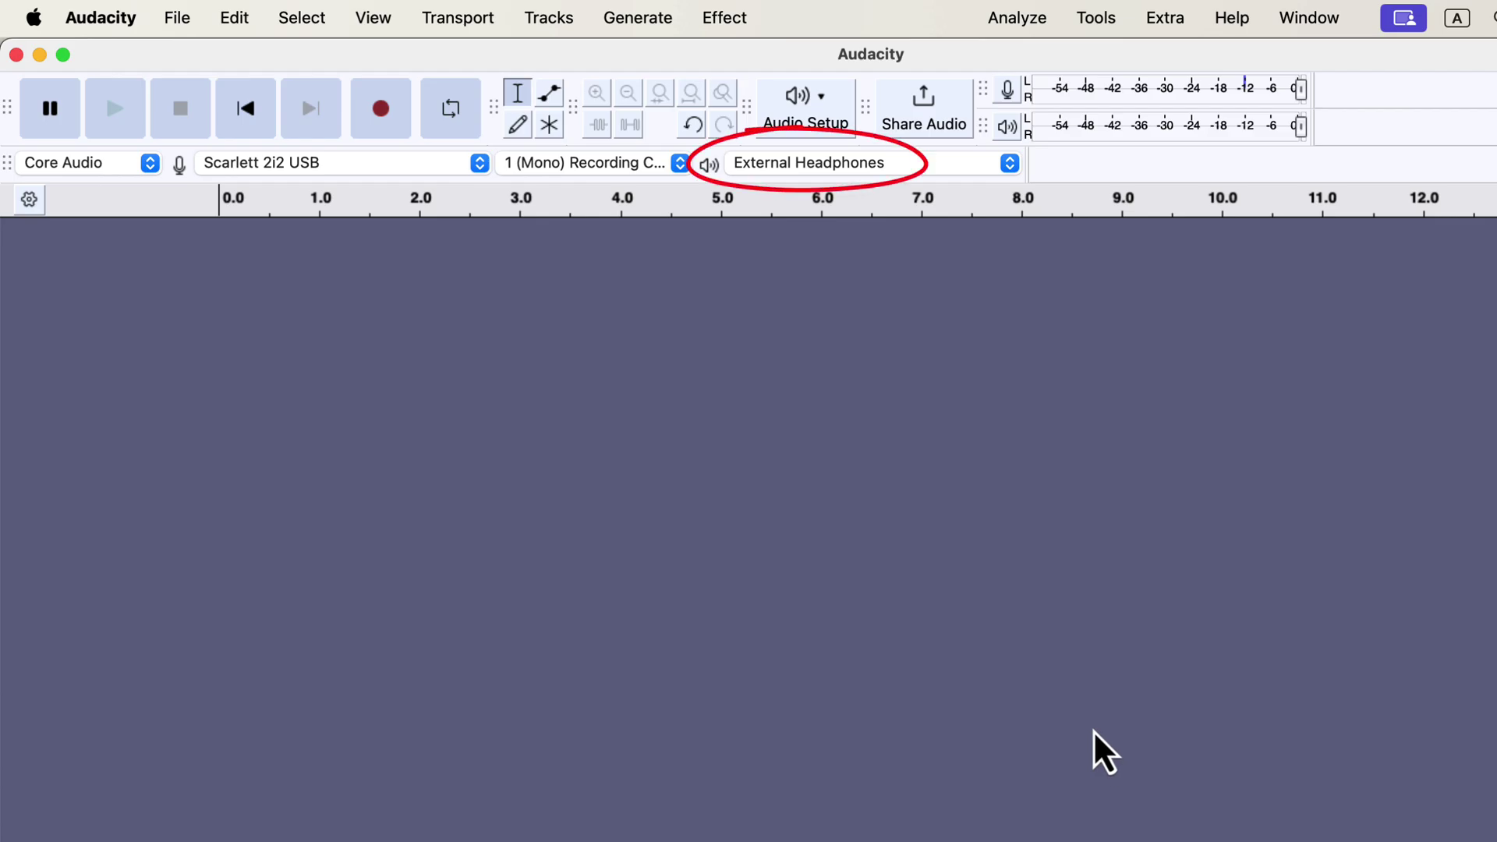
Step: Look through the playback devices in the Device Toolbar and Audio Setup, keeping External Headphones as the playback device
click(877, 172)
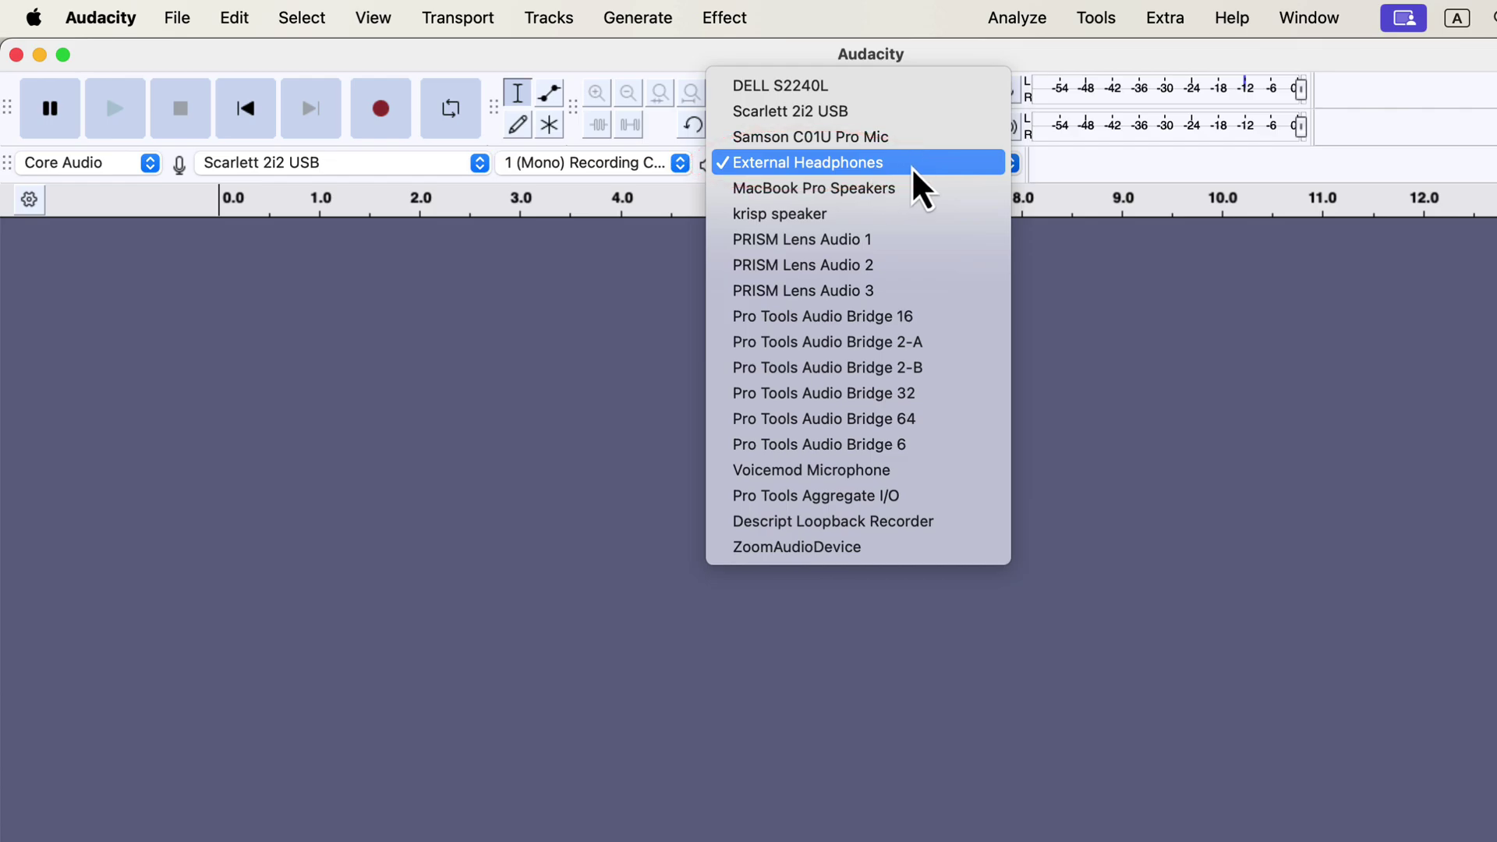
click(1053, 184)
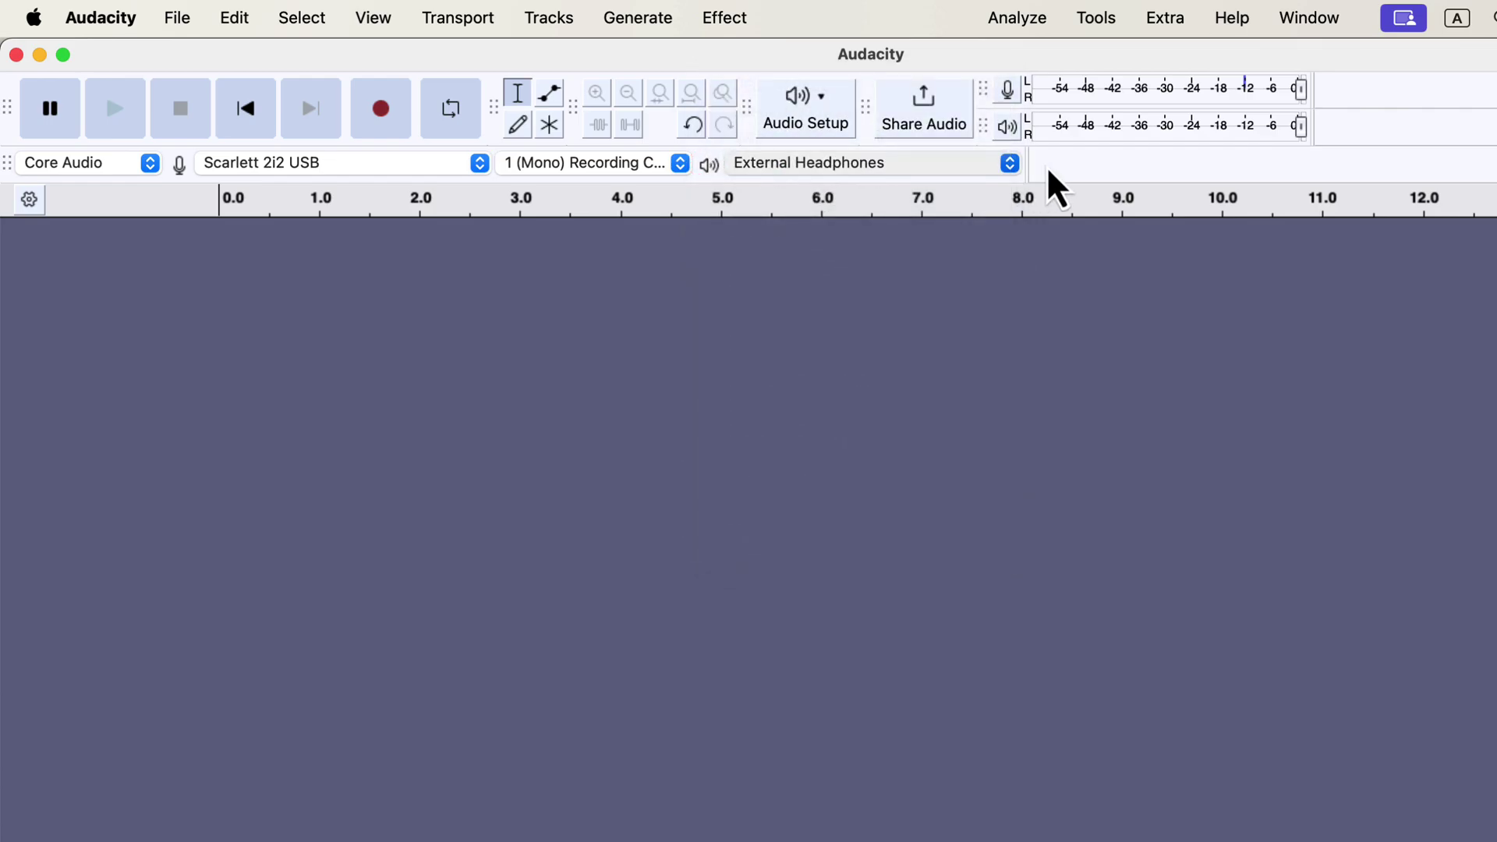
click(837, 141)
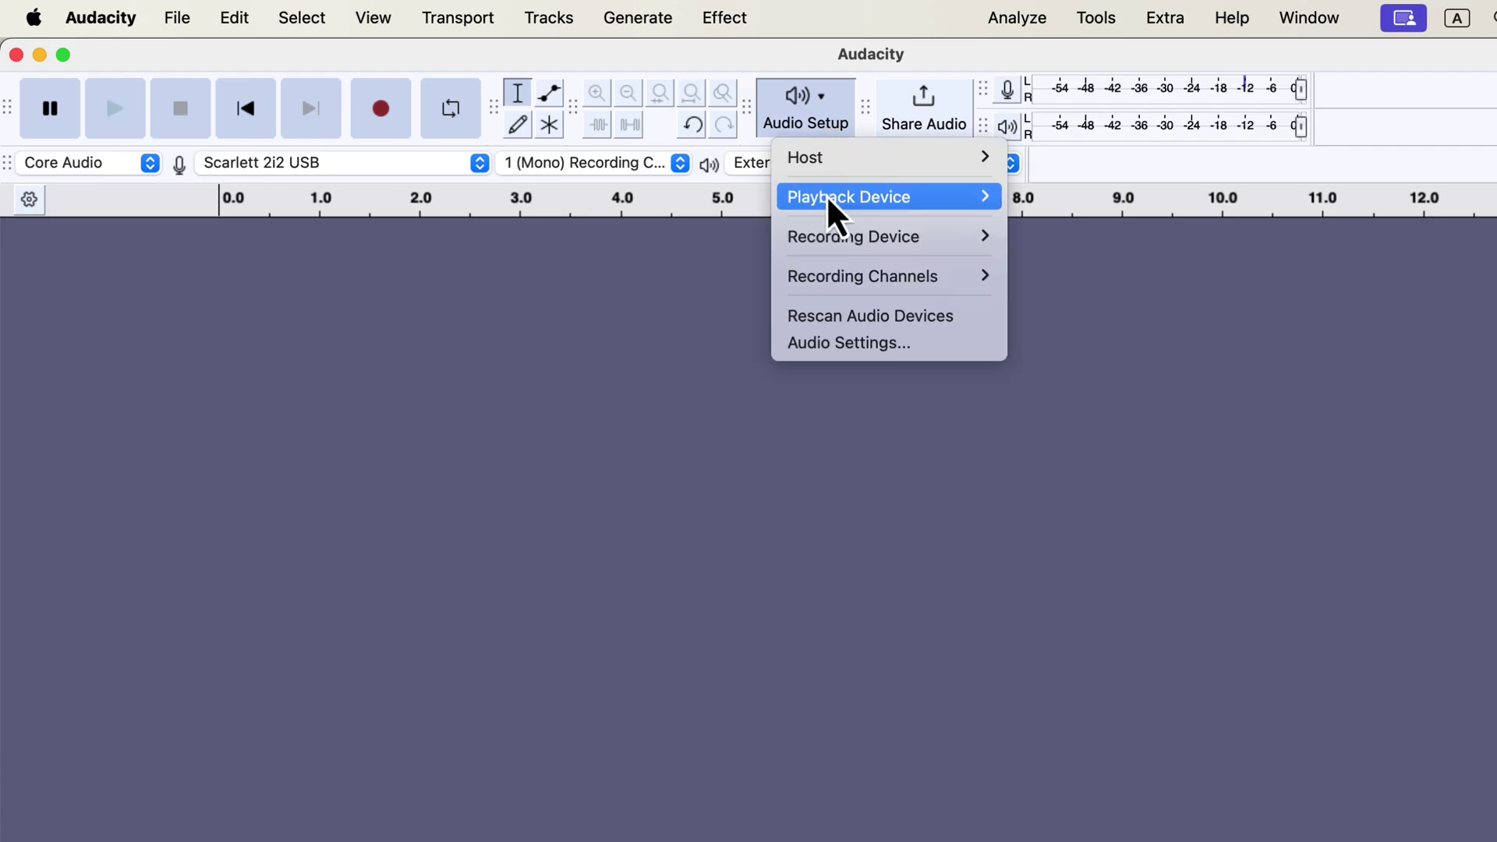
mouse_move(834, 206)
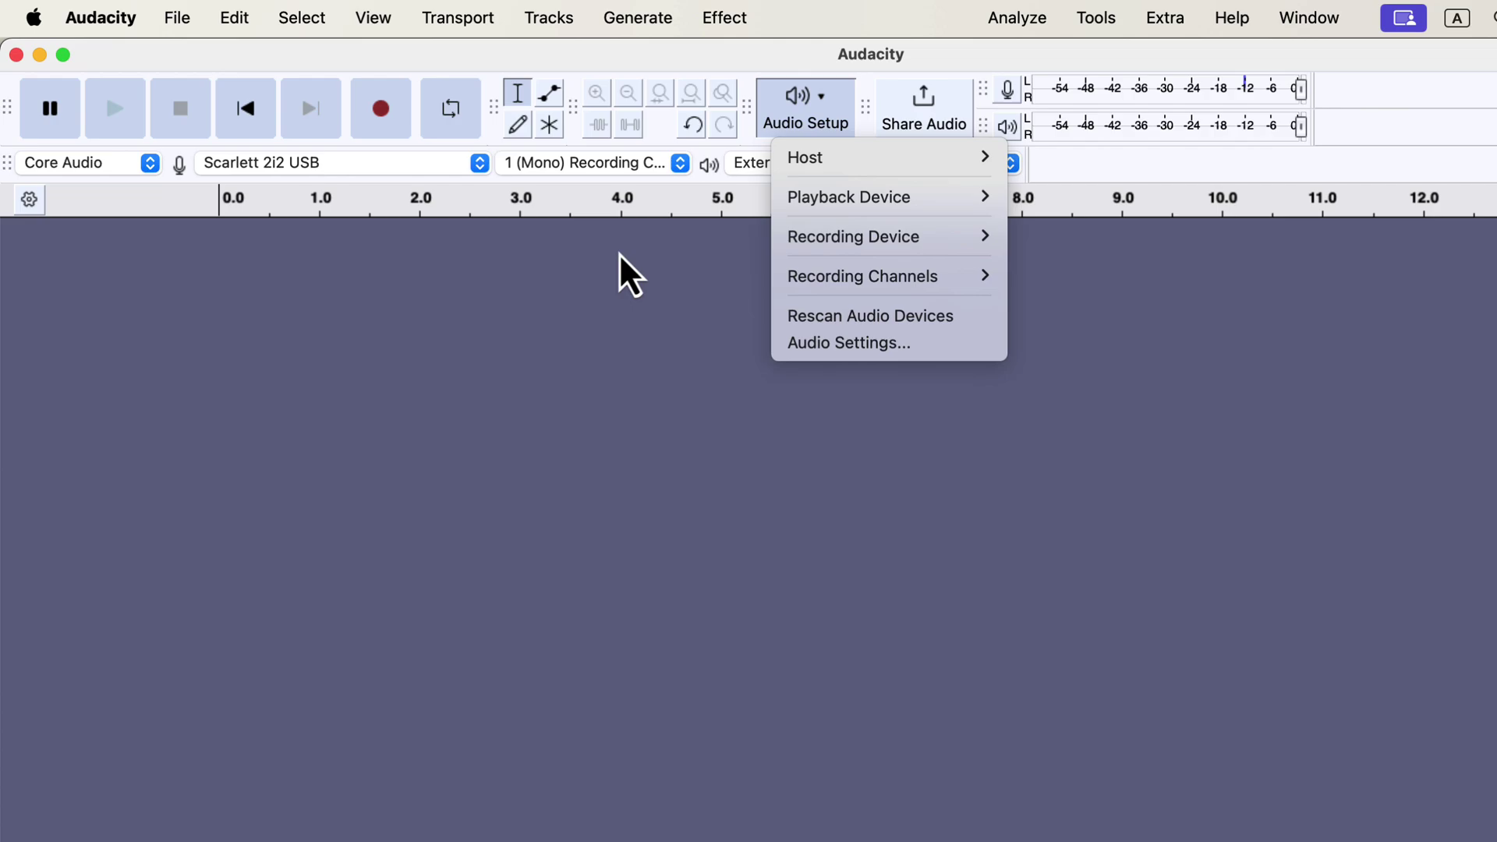
key(Escape)
Step: Enable the transport option Hear other tracks during recording
click(471, 24)
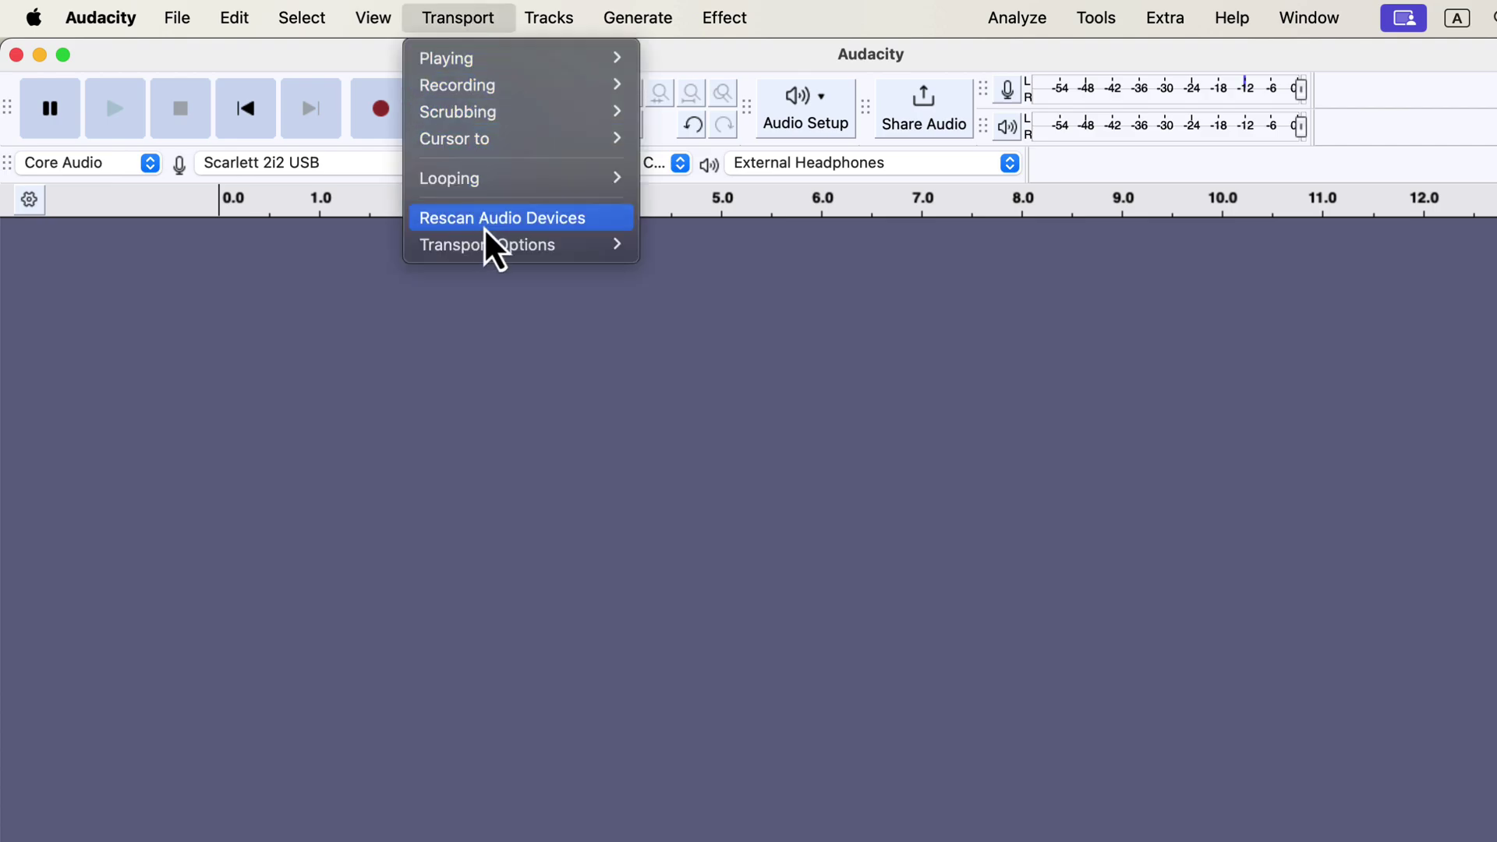
mouse_move(500, 245)
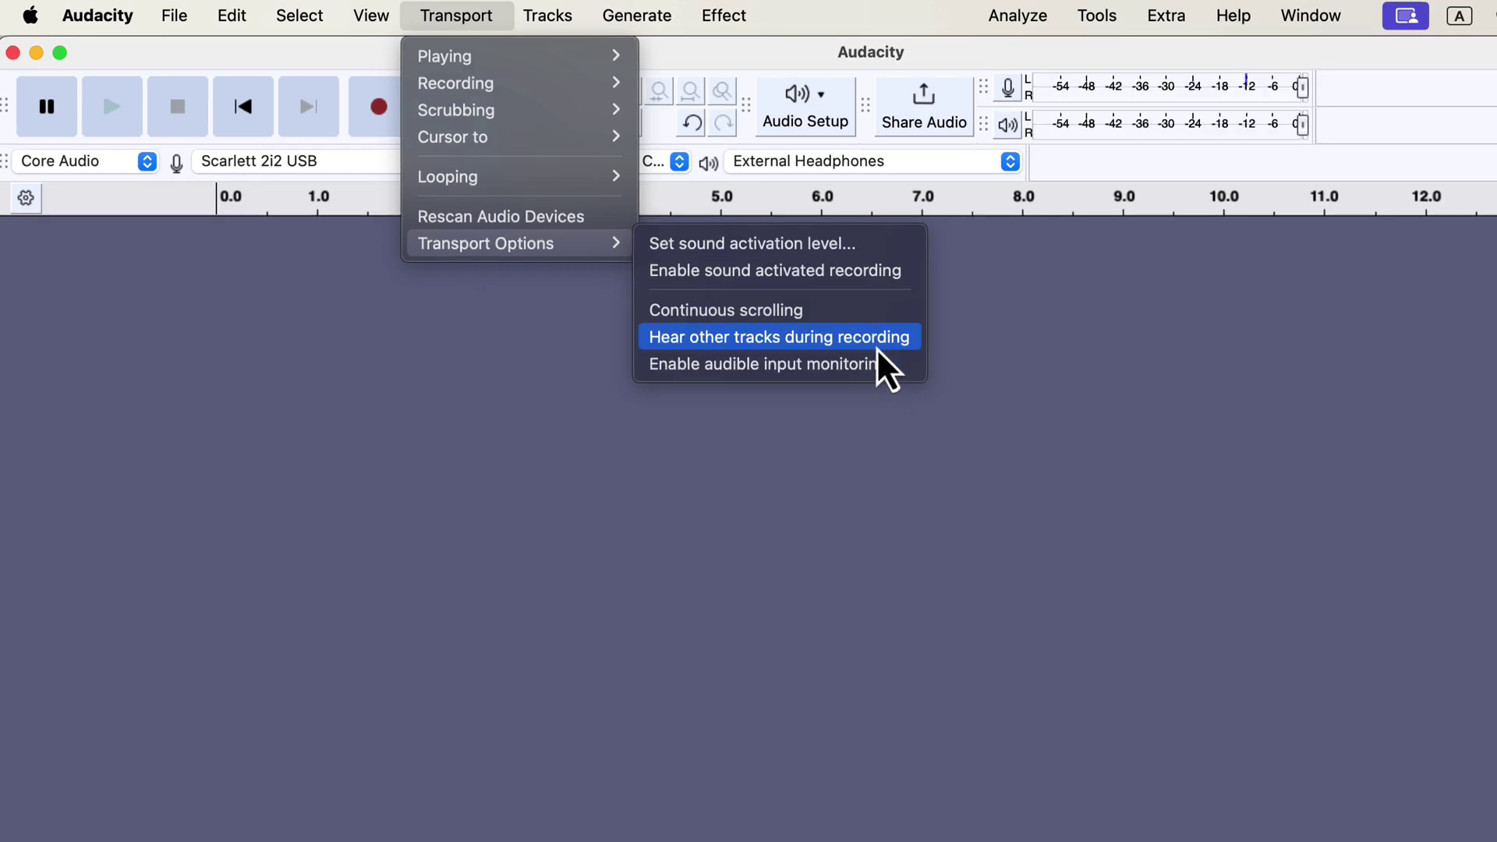
click(876, 348)
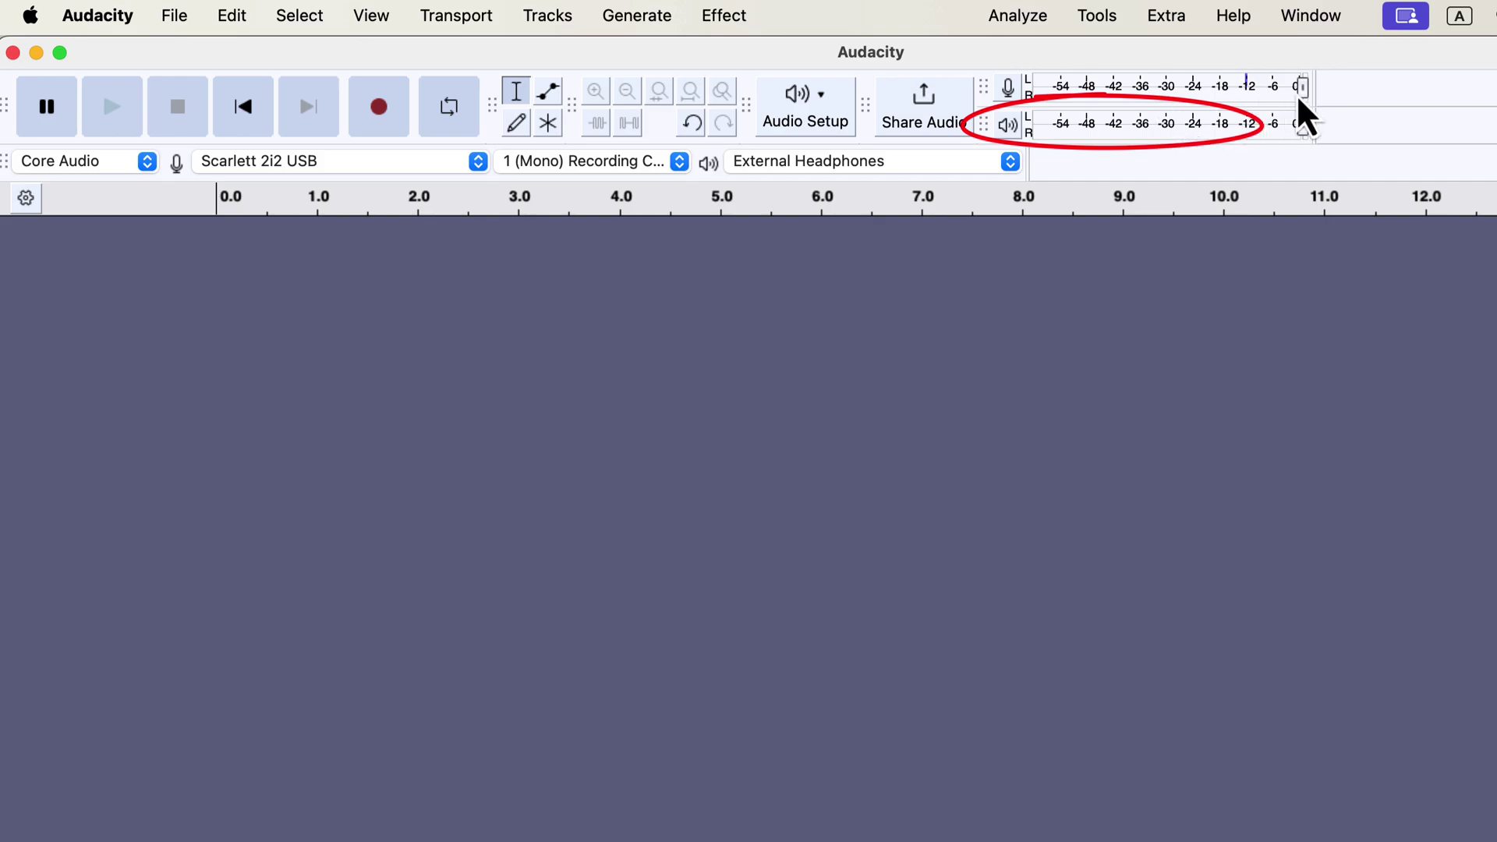
Step: Widen the recording meter and the playback meter to the full available width of the window
drag(1312, 91, 1496, 86)
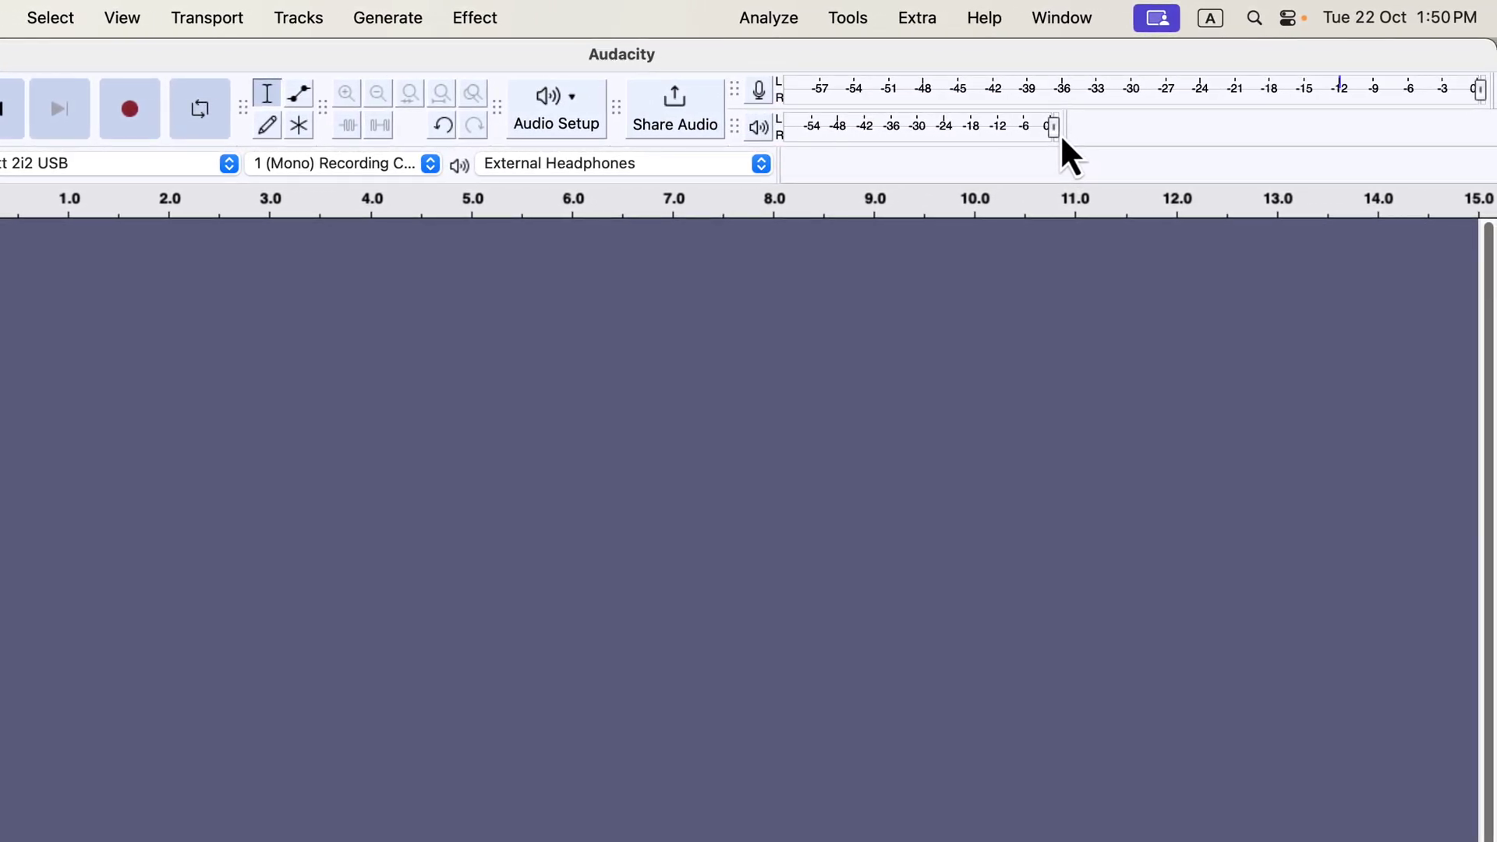
drag(1063, 131, 1486, 123)
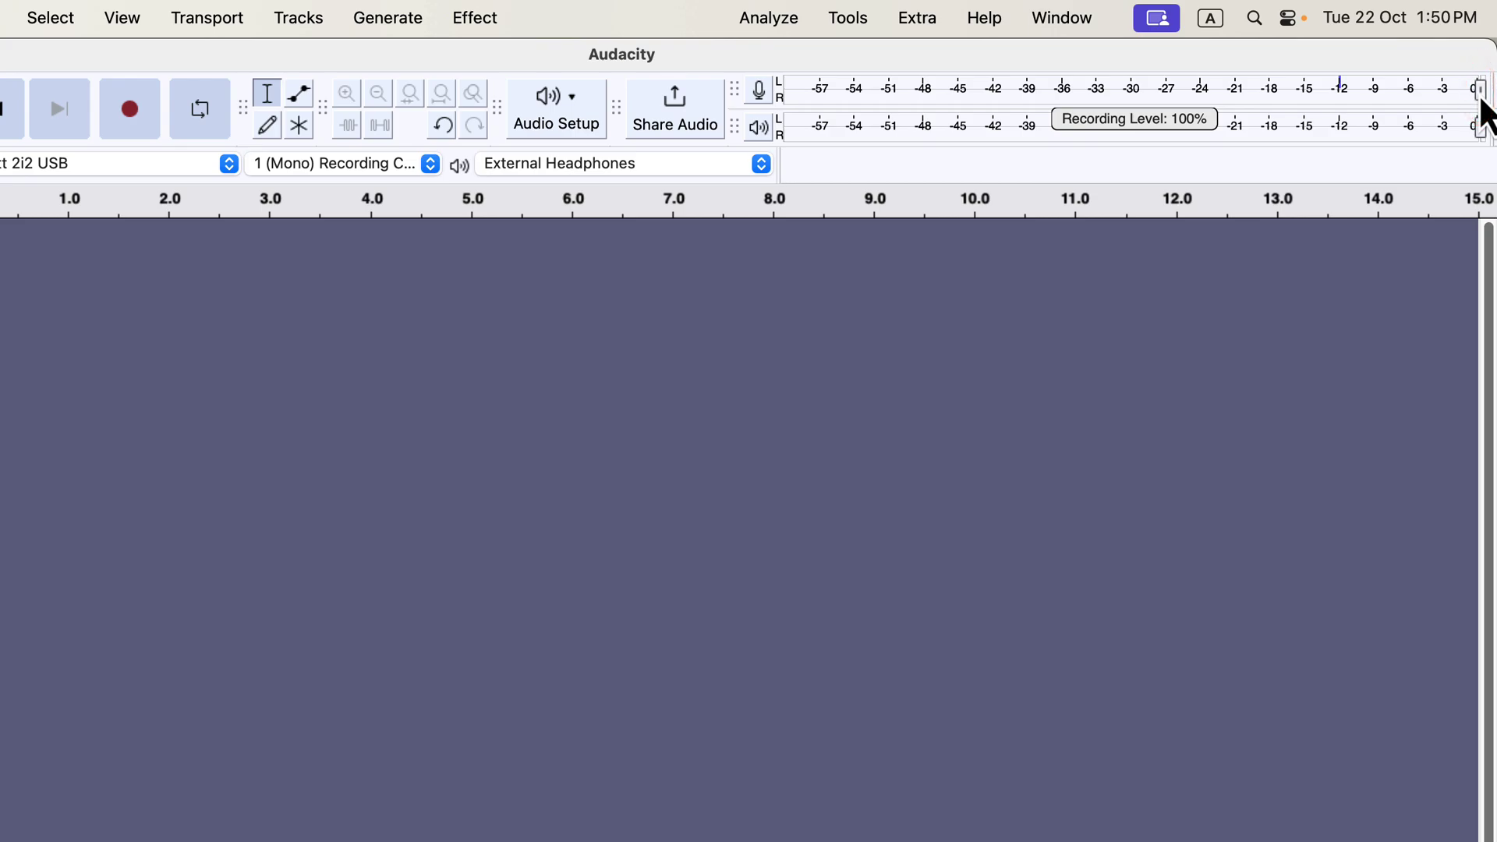
Step: Try a lower recording level on the recording meter, and set the Recording Level to 100%
drag(1481, 97, 1161, 106)
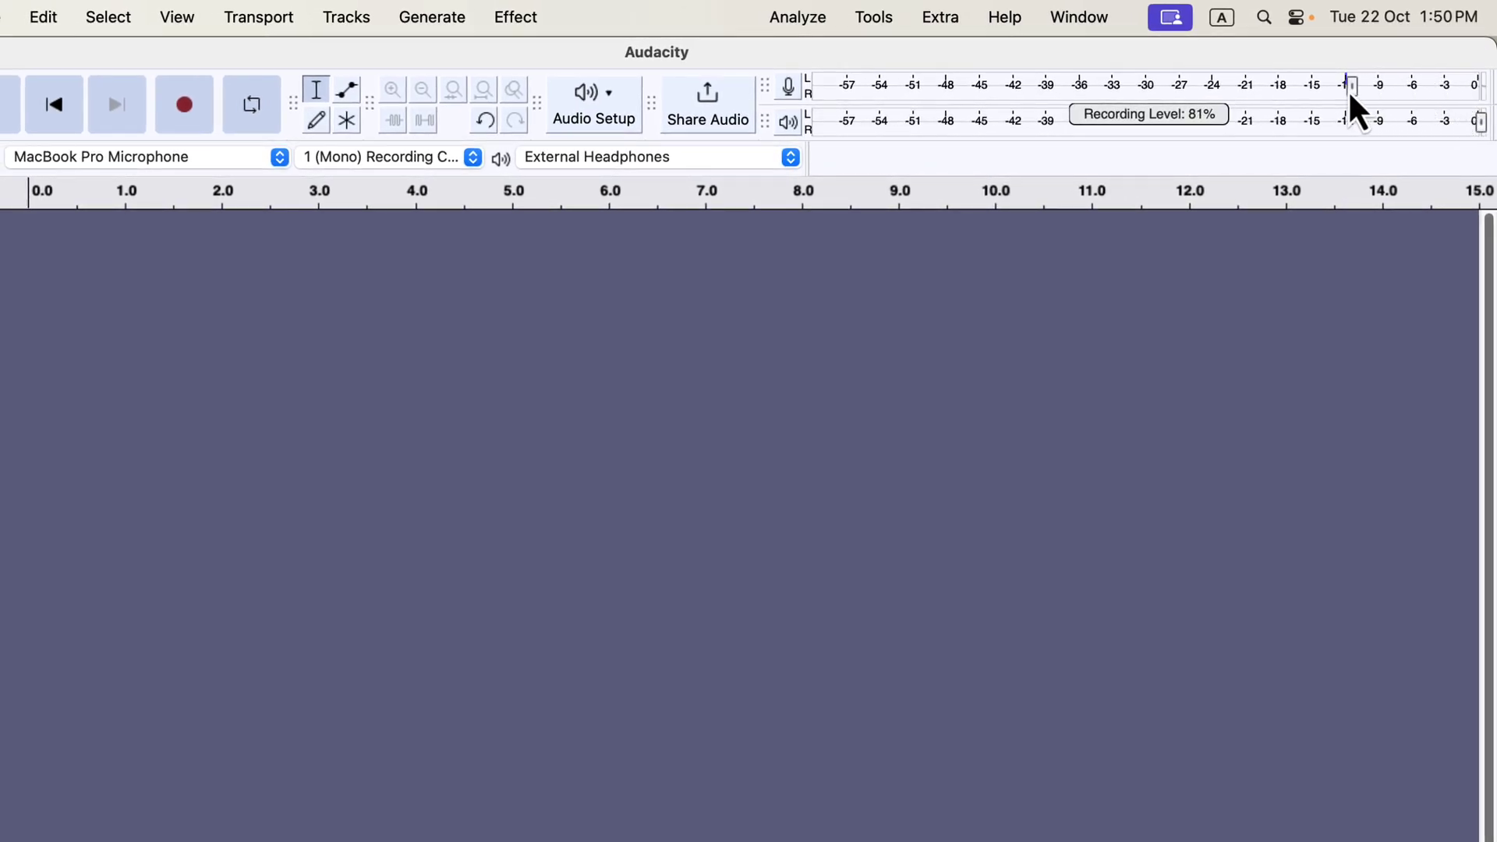
double_click(1354, 92)
drag(1197, 178, 1333, 182)
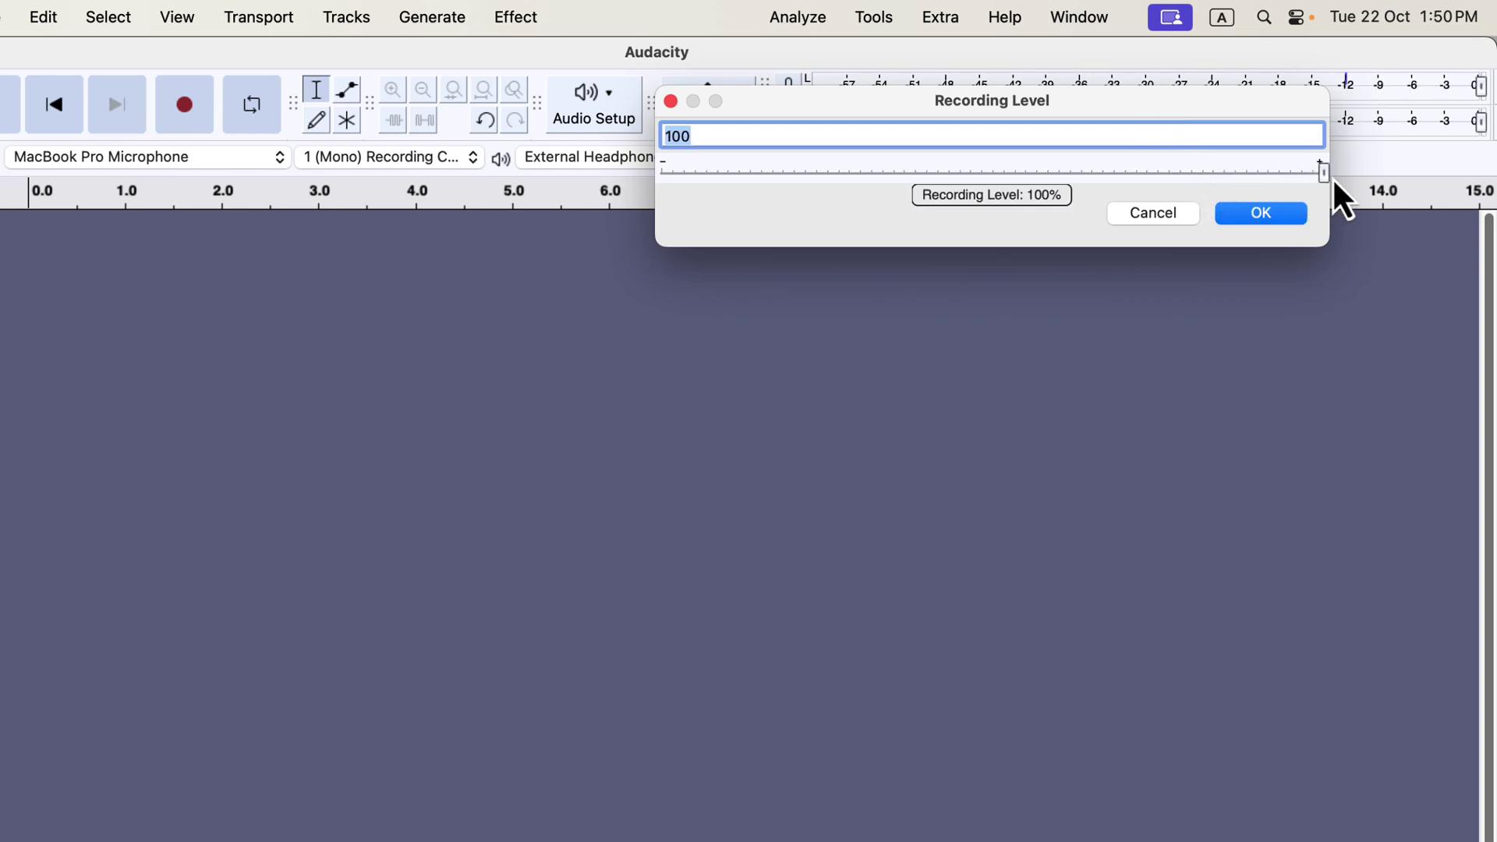
click(1271, 218)
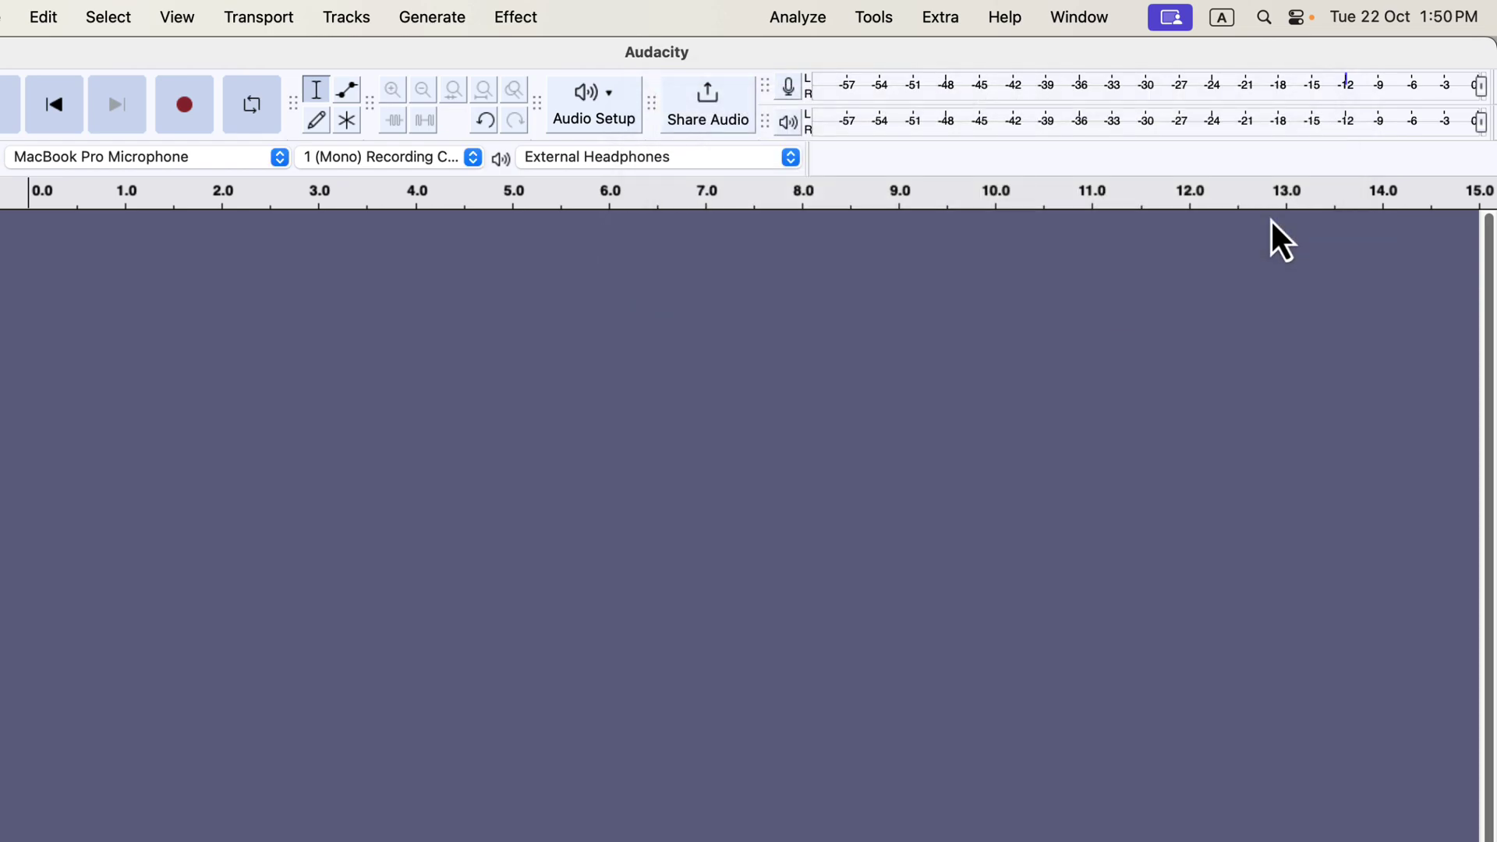
Step: Enable silent monitoring on the recording meter to check the microphone level, and disable it again
click(790, 95)
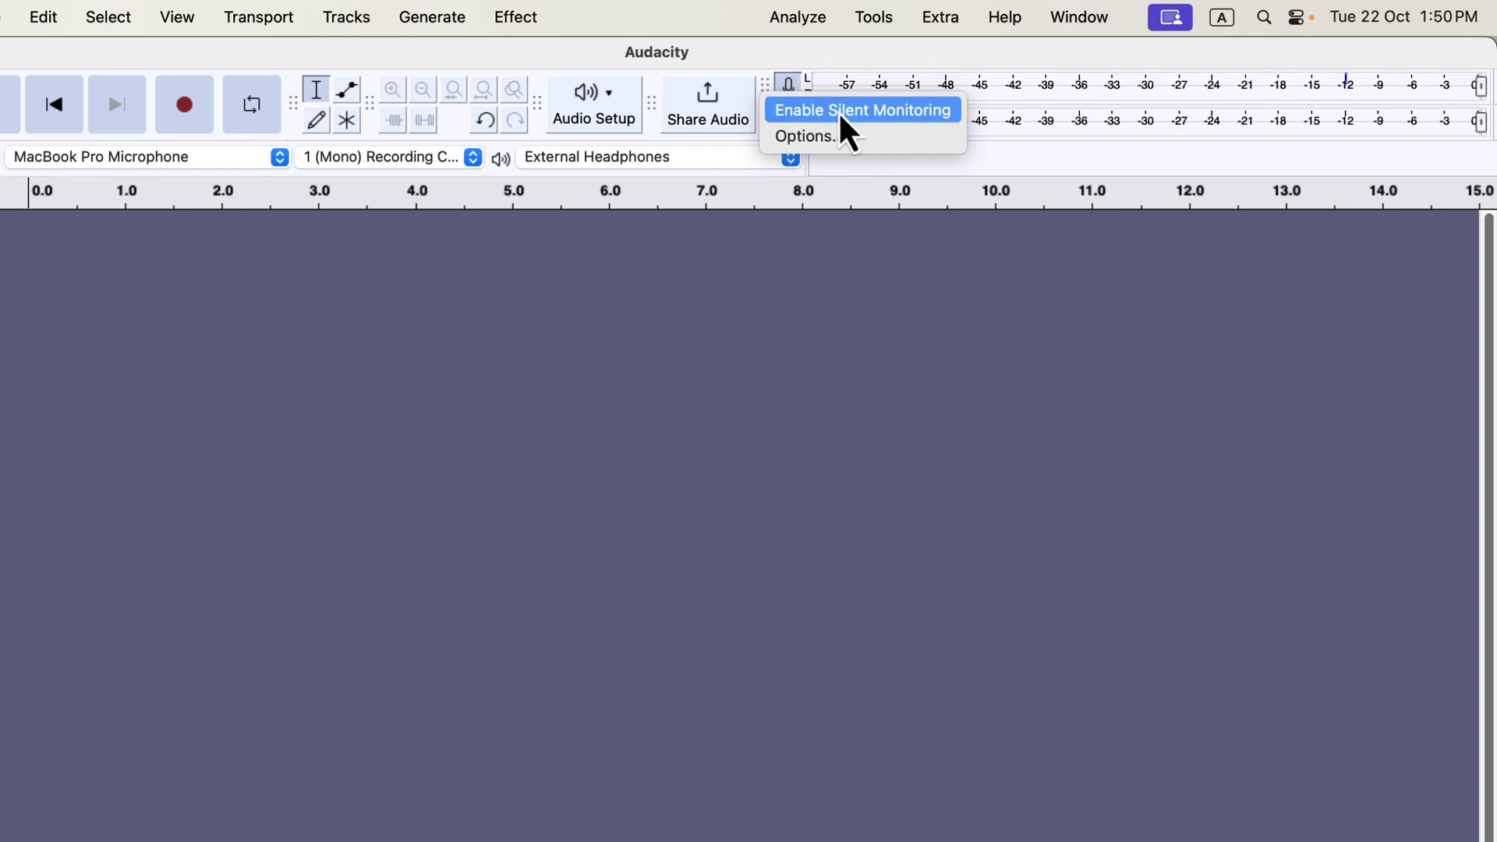
click(956, 114)
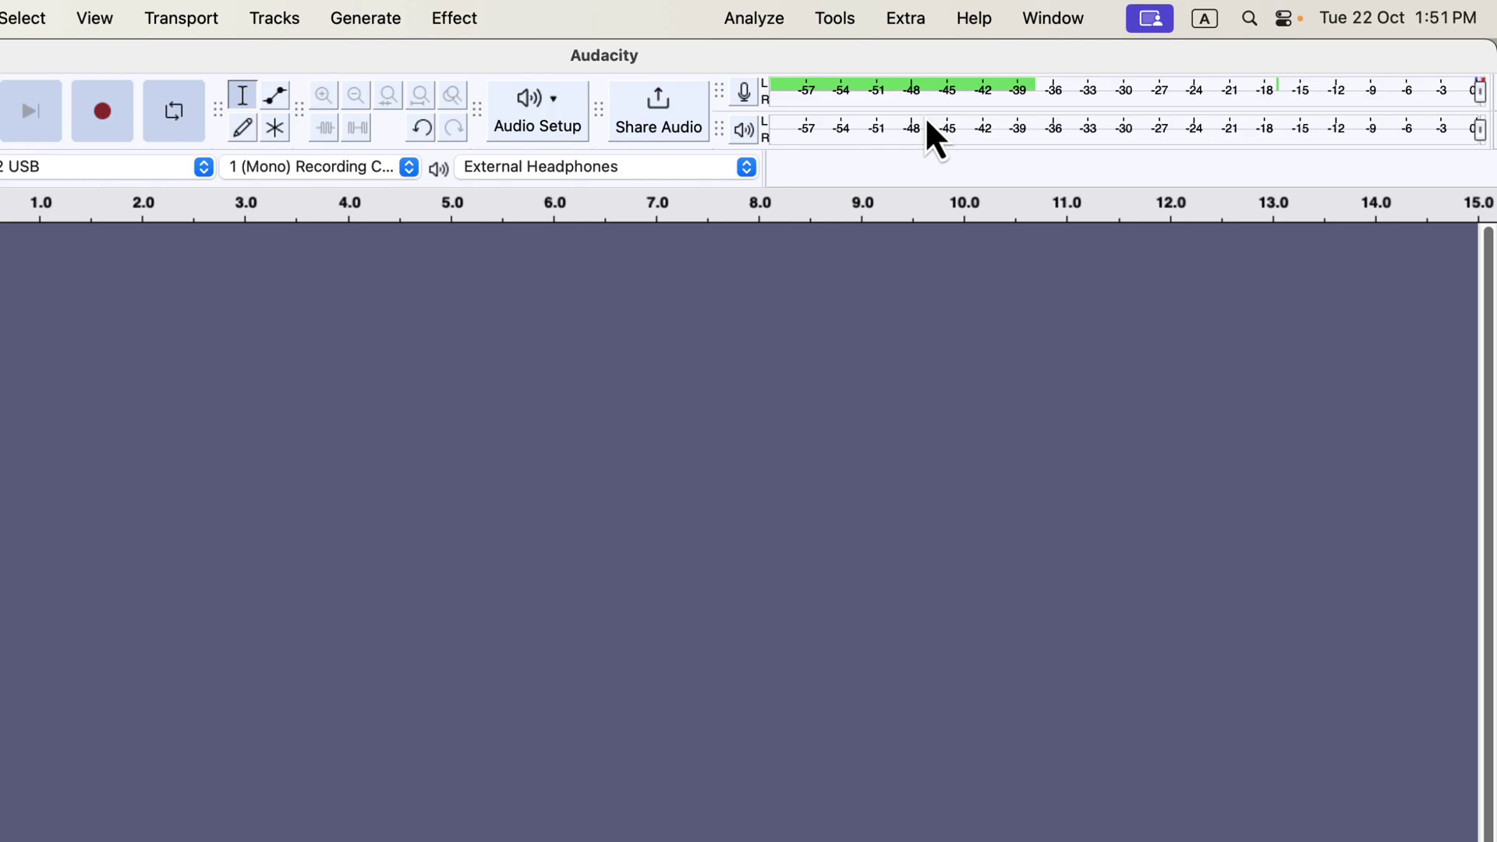
click(744, 94)
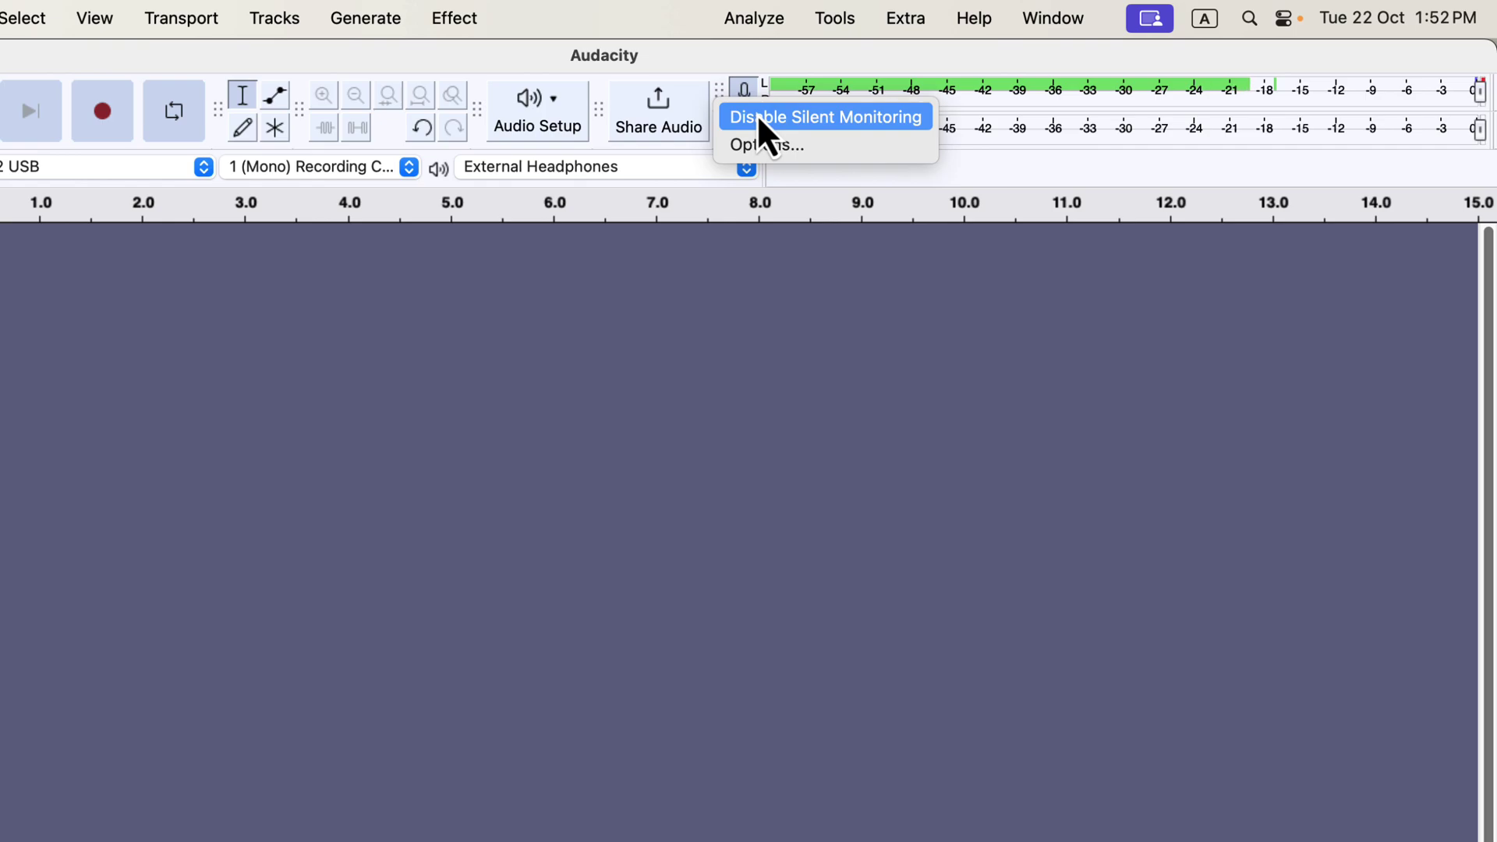
click(860, 121)
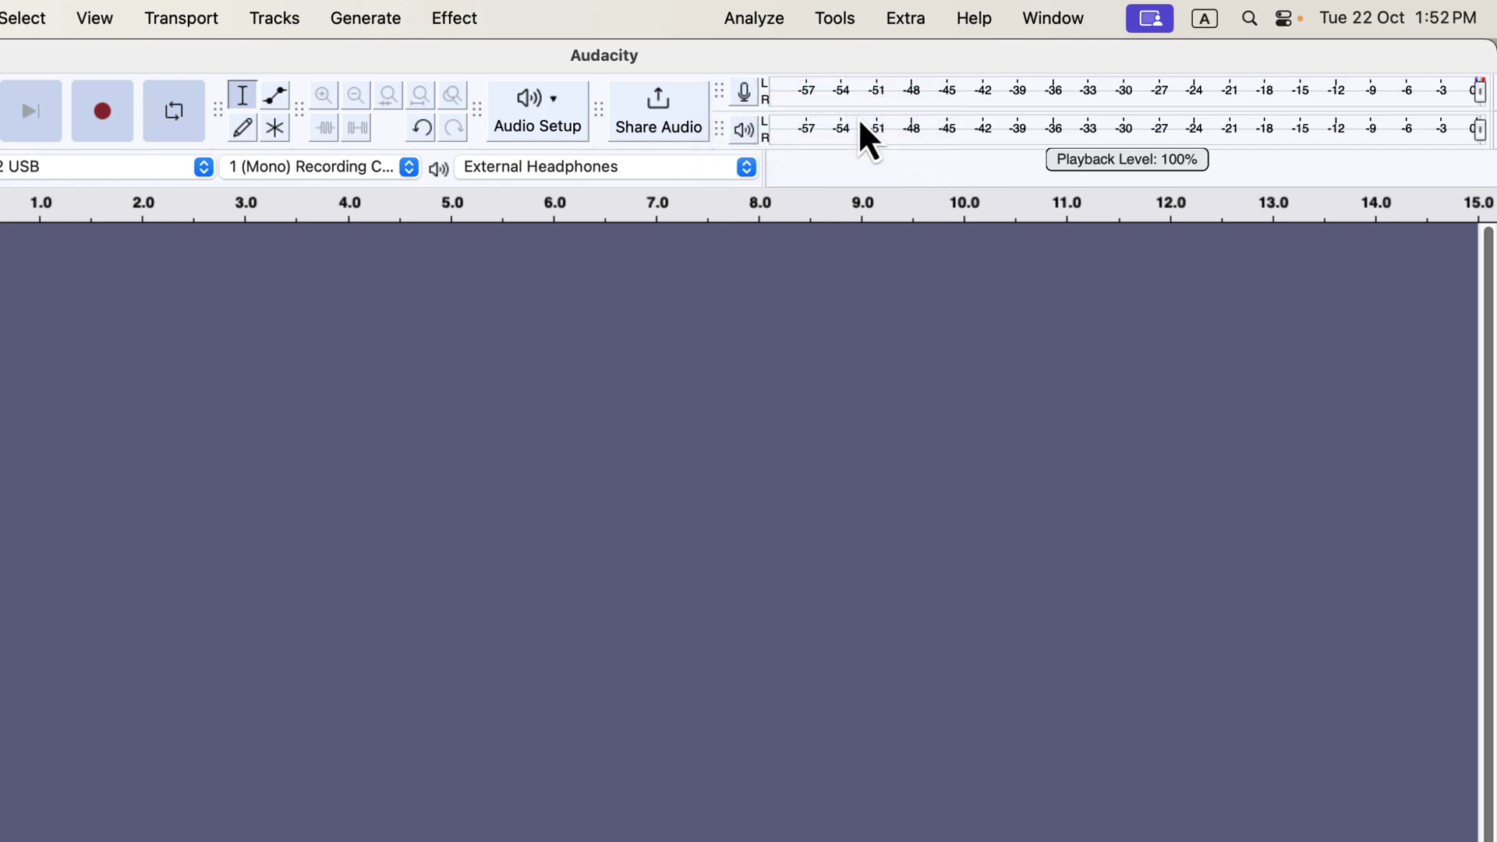
Step: Record a voice clip about 28 seconds long on a new track and stop the recording
click(100, 111)
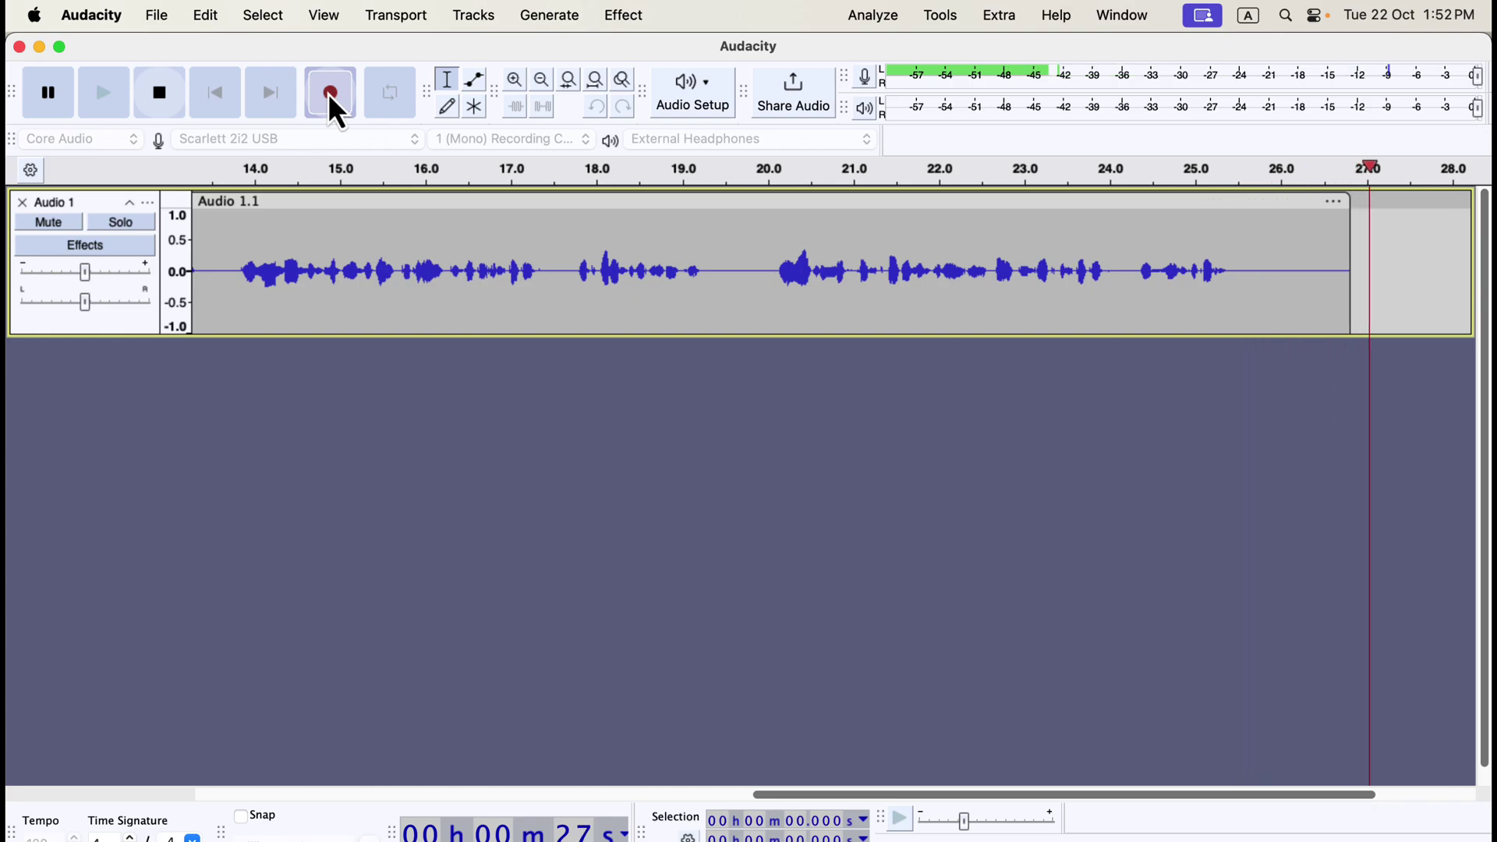
click(162, 92)
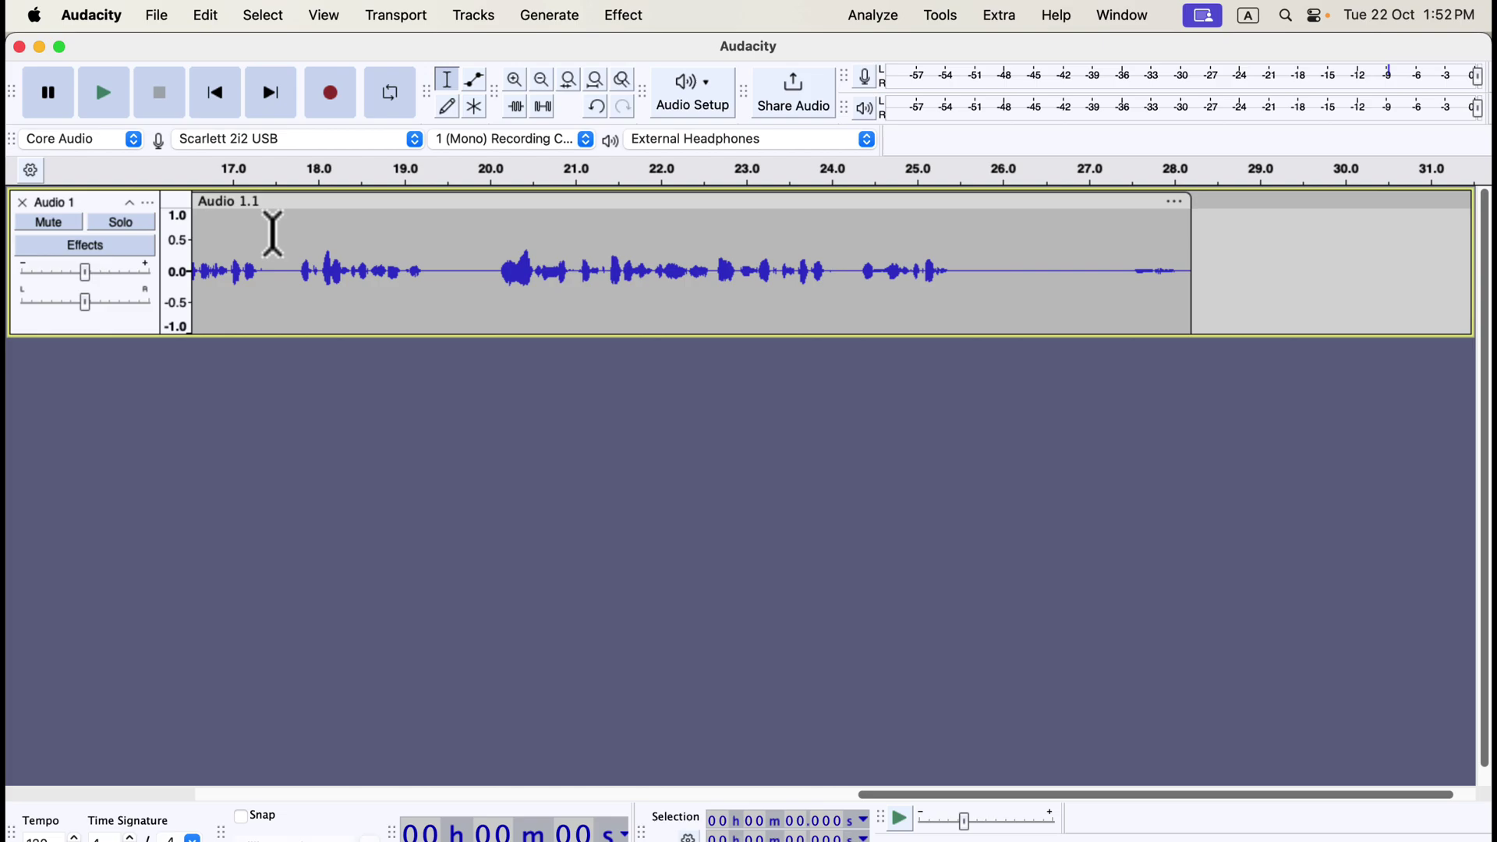
scroll(297, 238, left, 10)
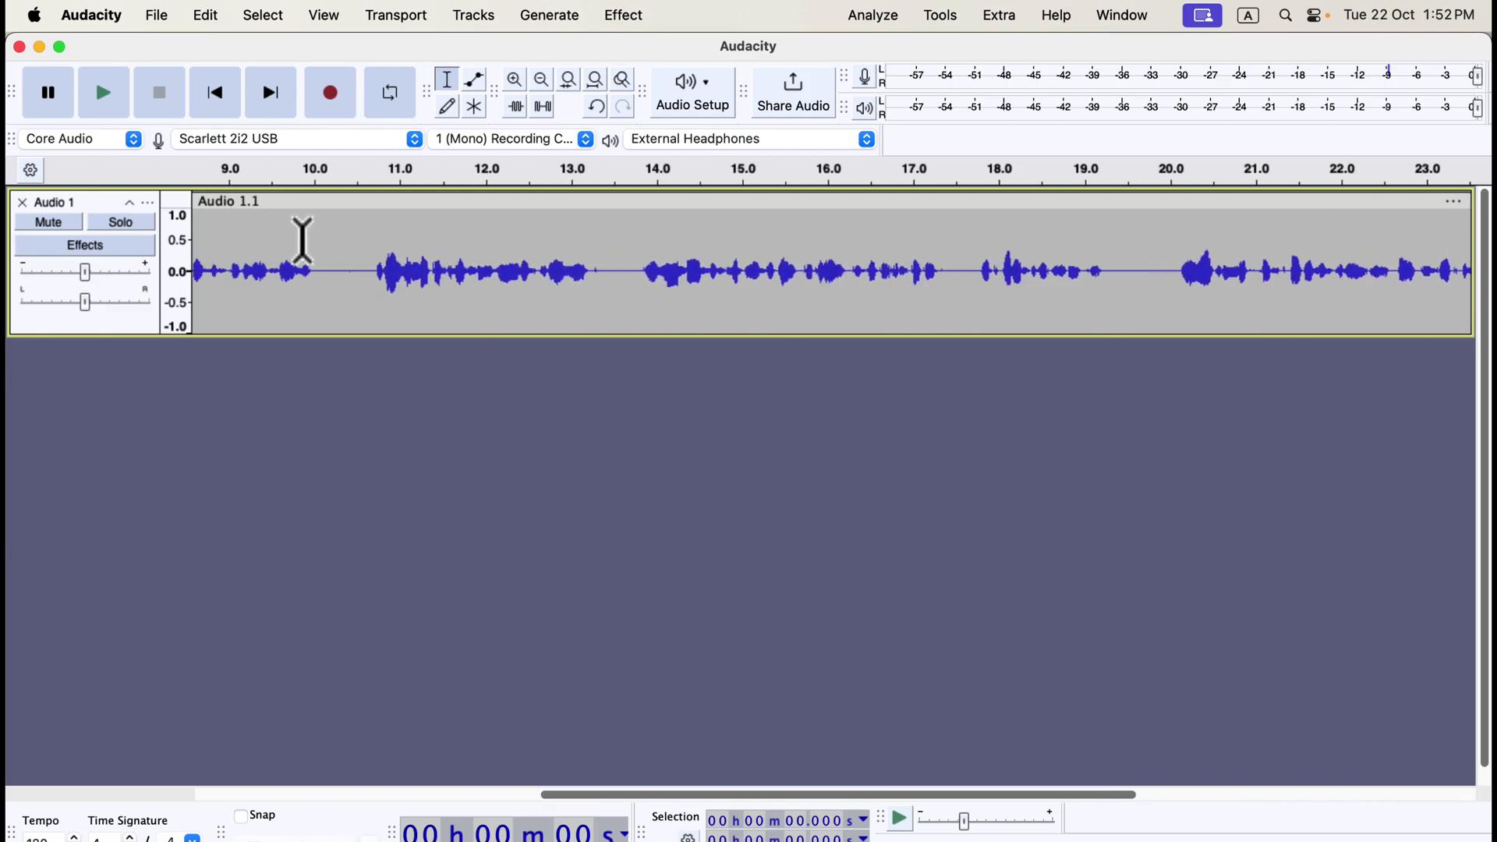
scroll(308, 240, left, 3)
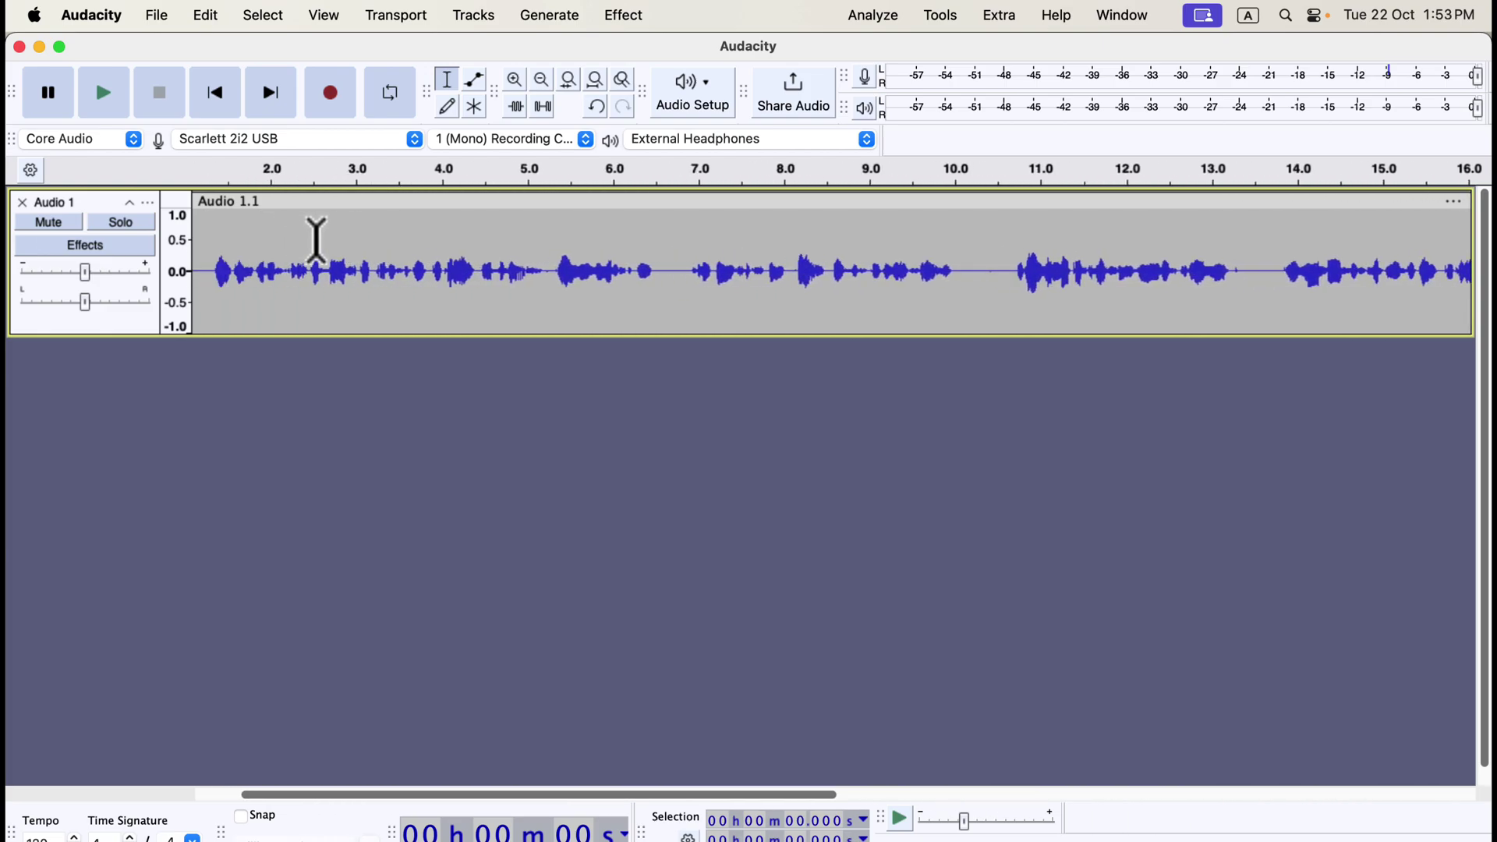
scroll(316, 241, left, 2)
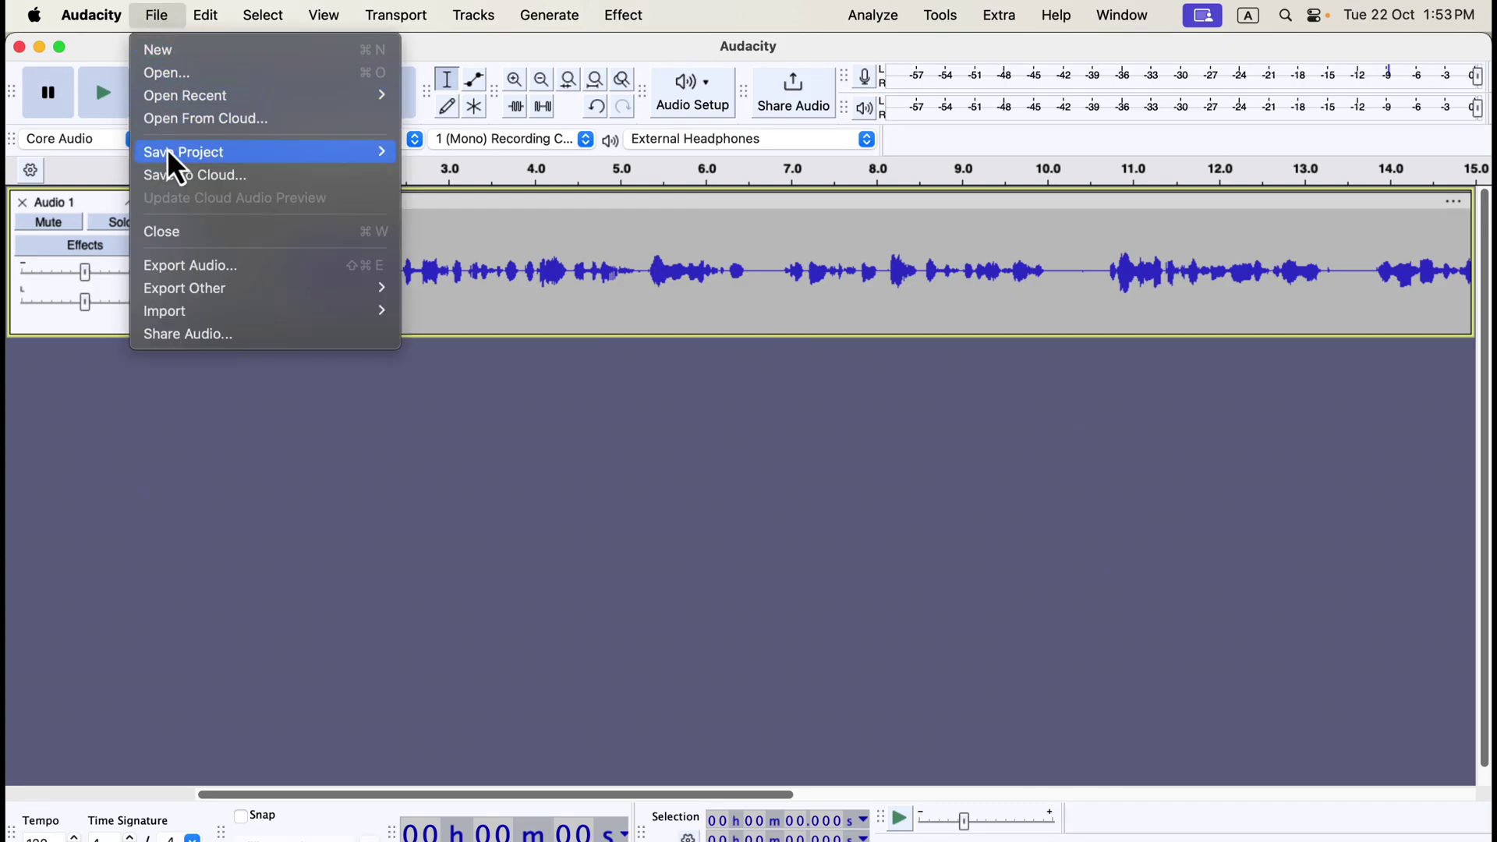
Step: Start saving the project to the computer and choose the tutorial projects folder as the destination
mouse_move(169, 153)
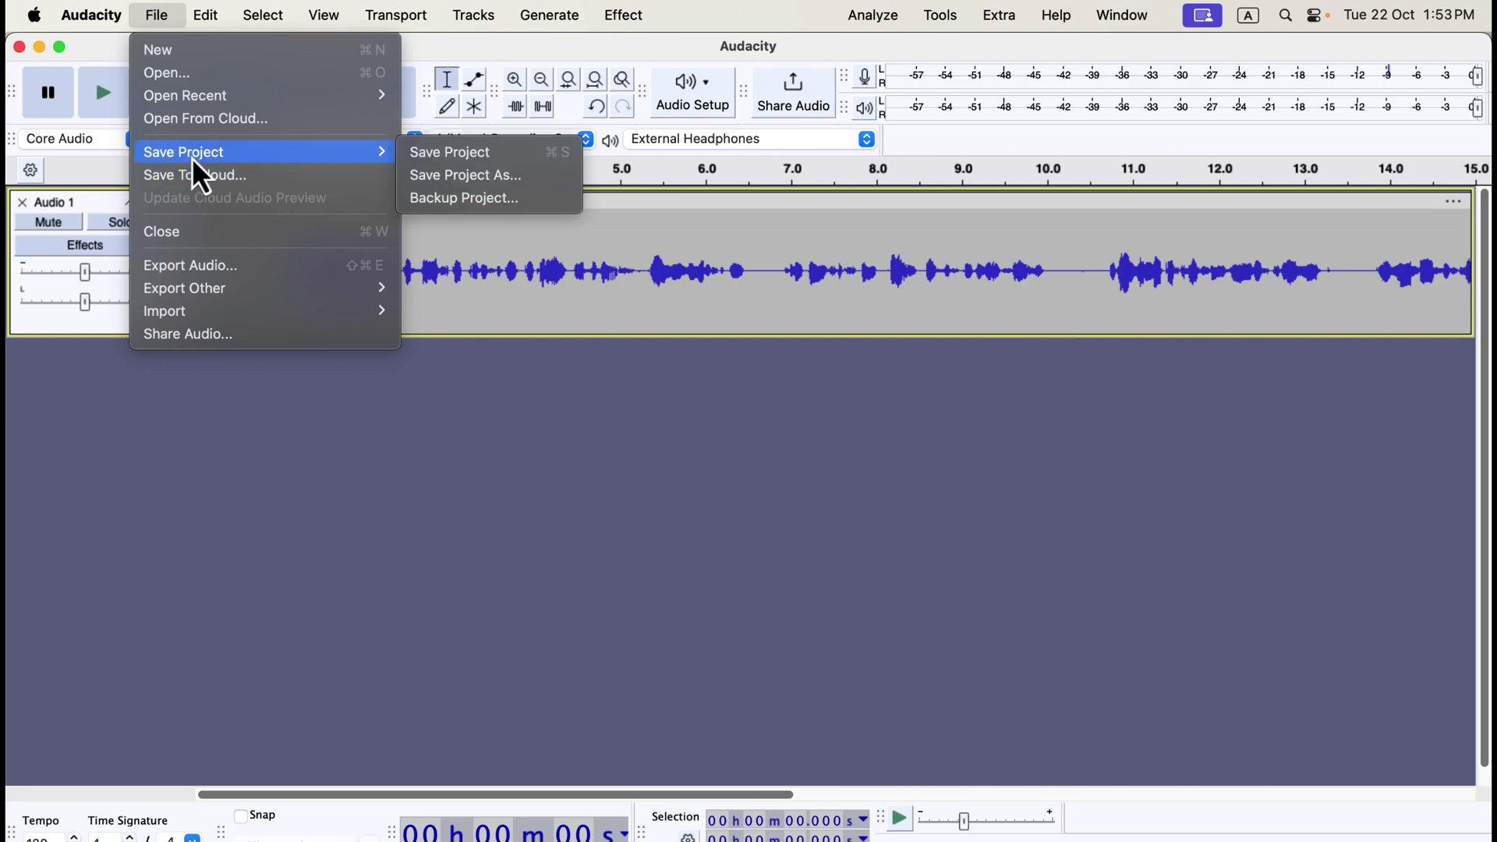
click(454, 160)
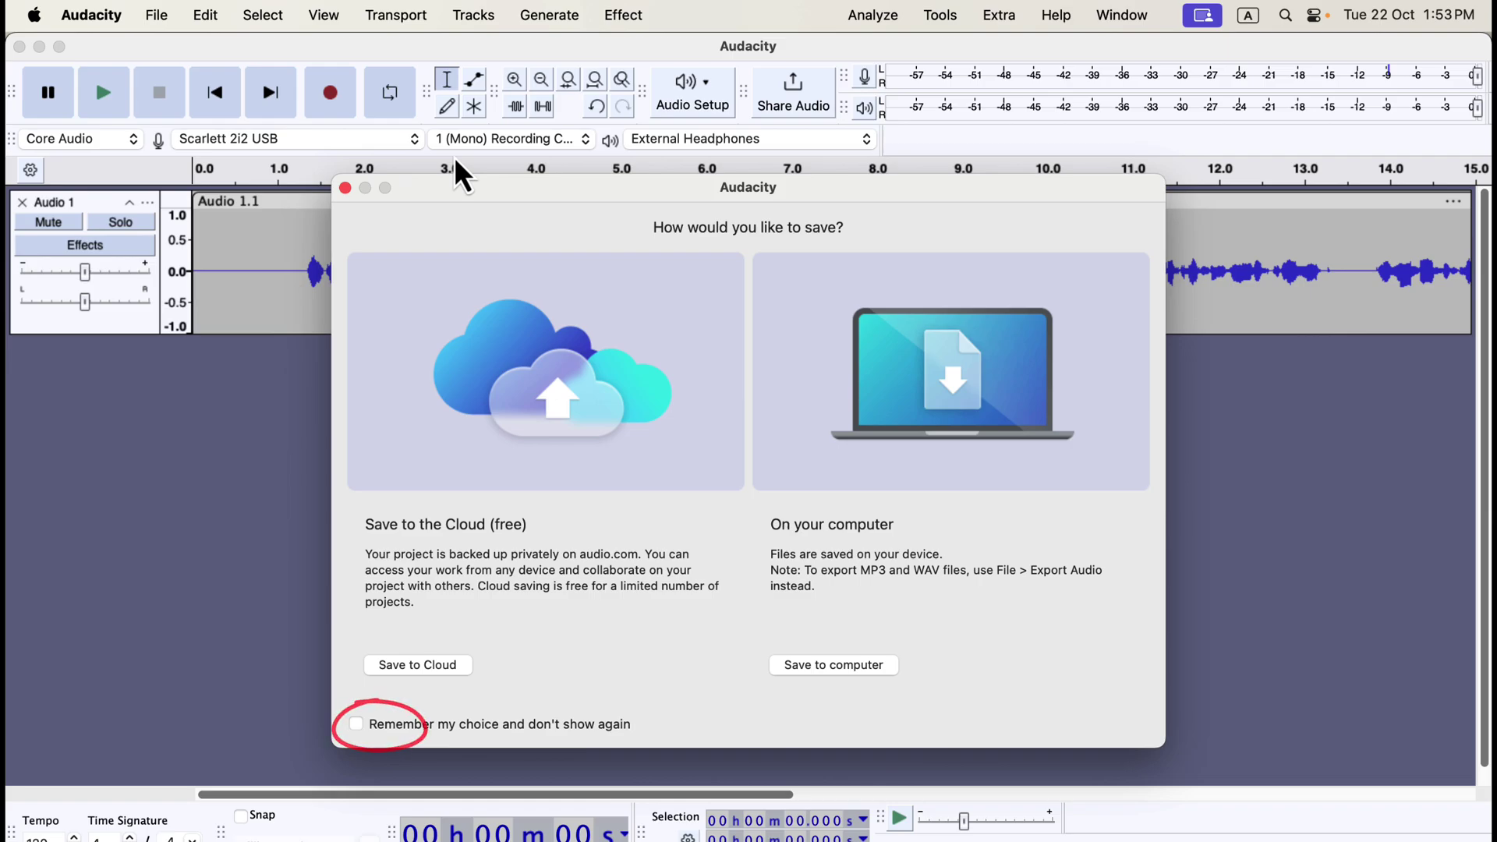
click(817, 665)
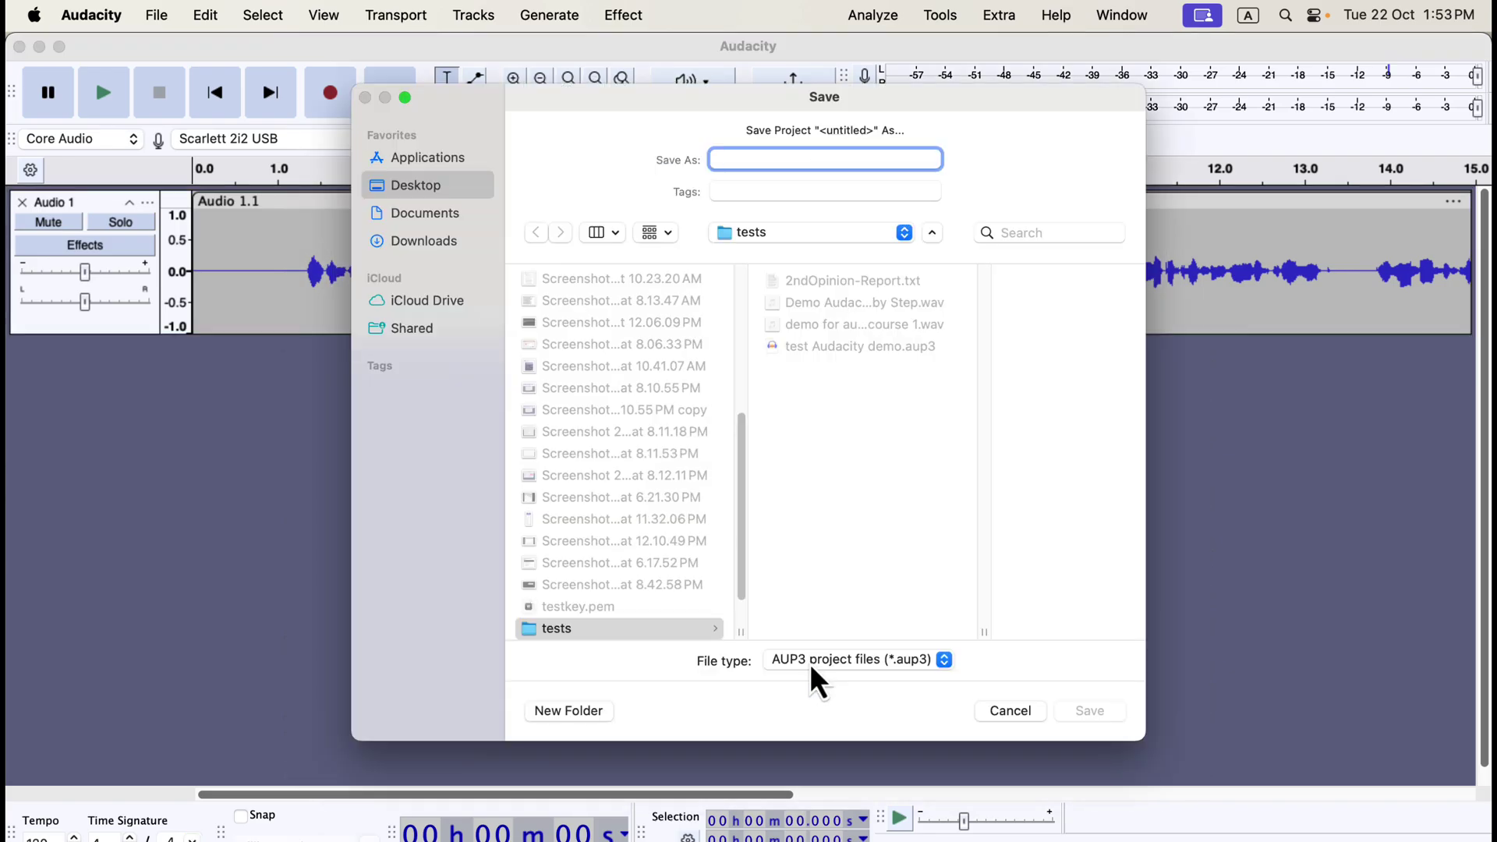
click(429, 187)
click(778, 614)
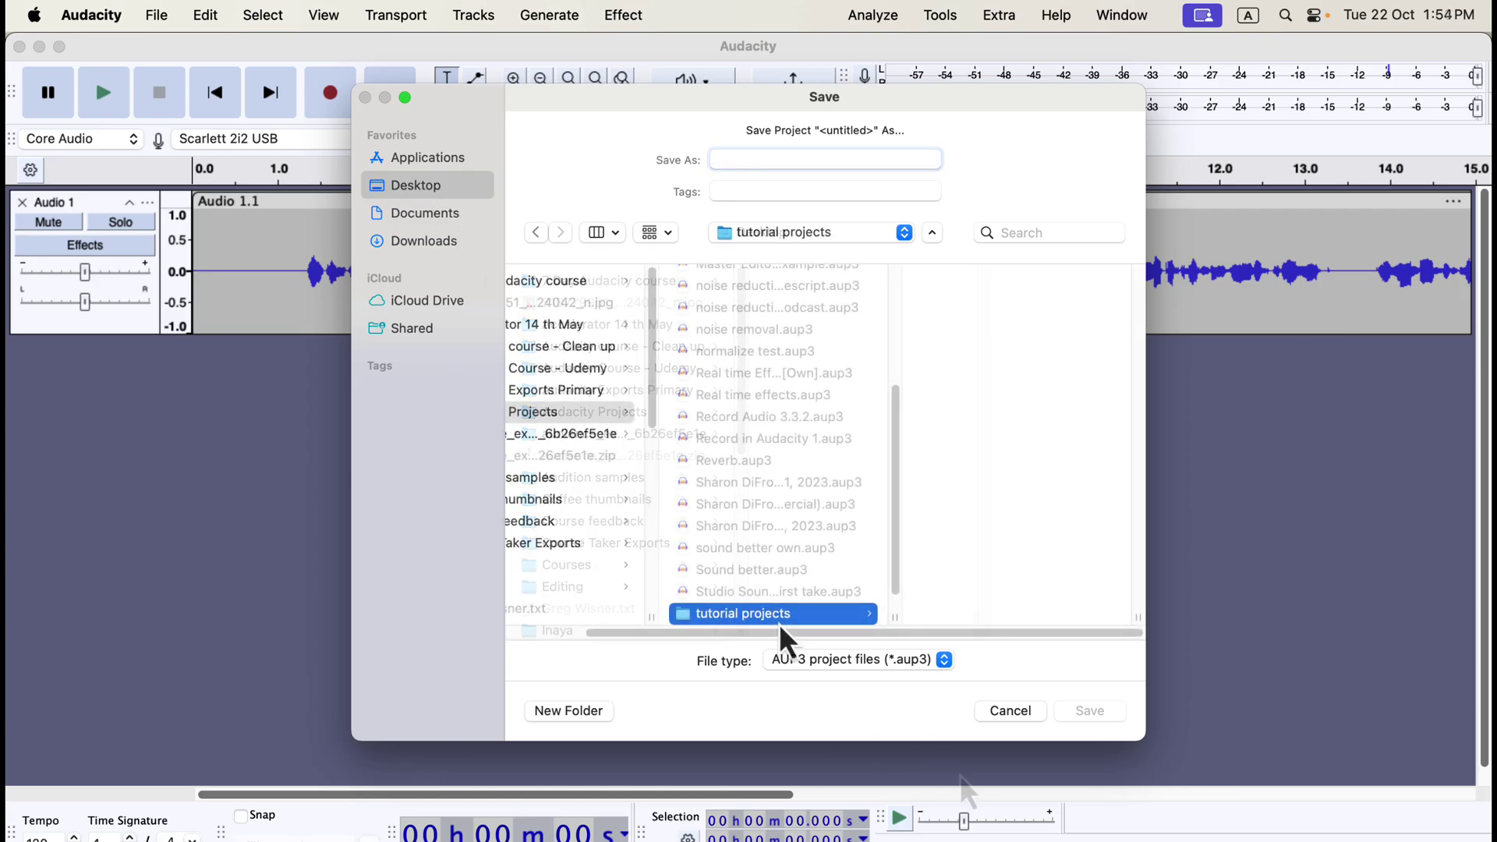
Step: Name the project 3.6.4 demo, keep the AUP3 project file type, and save it
click(761, 158)
text(3.)
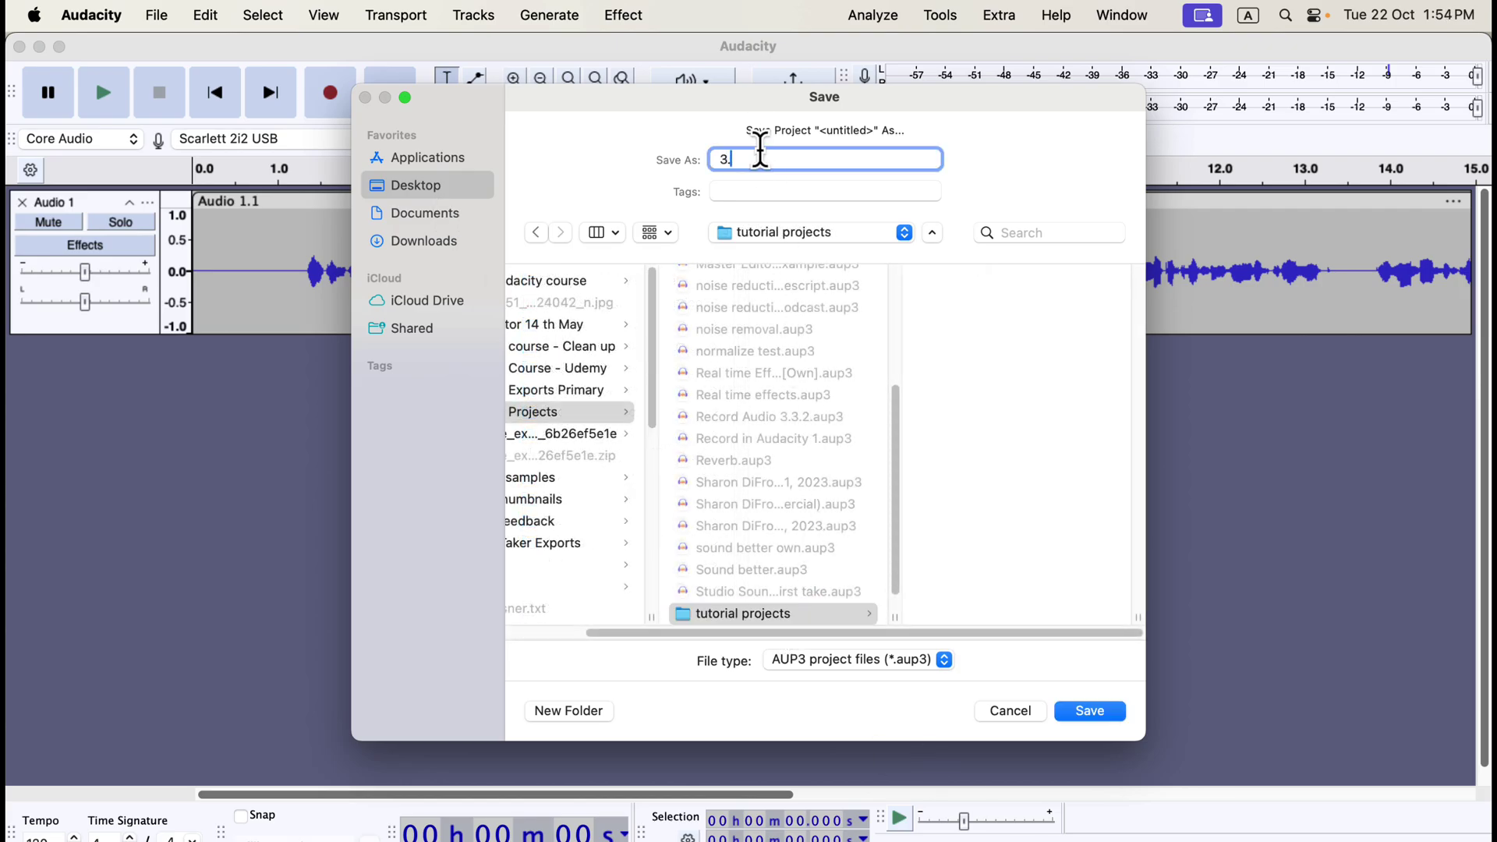
text(6.4 demo)
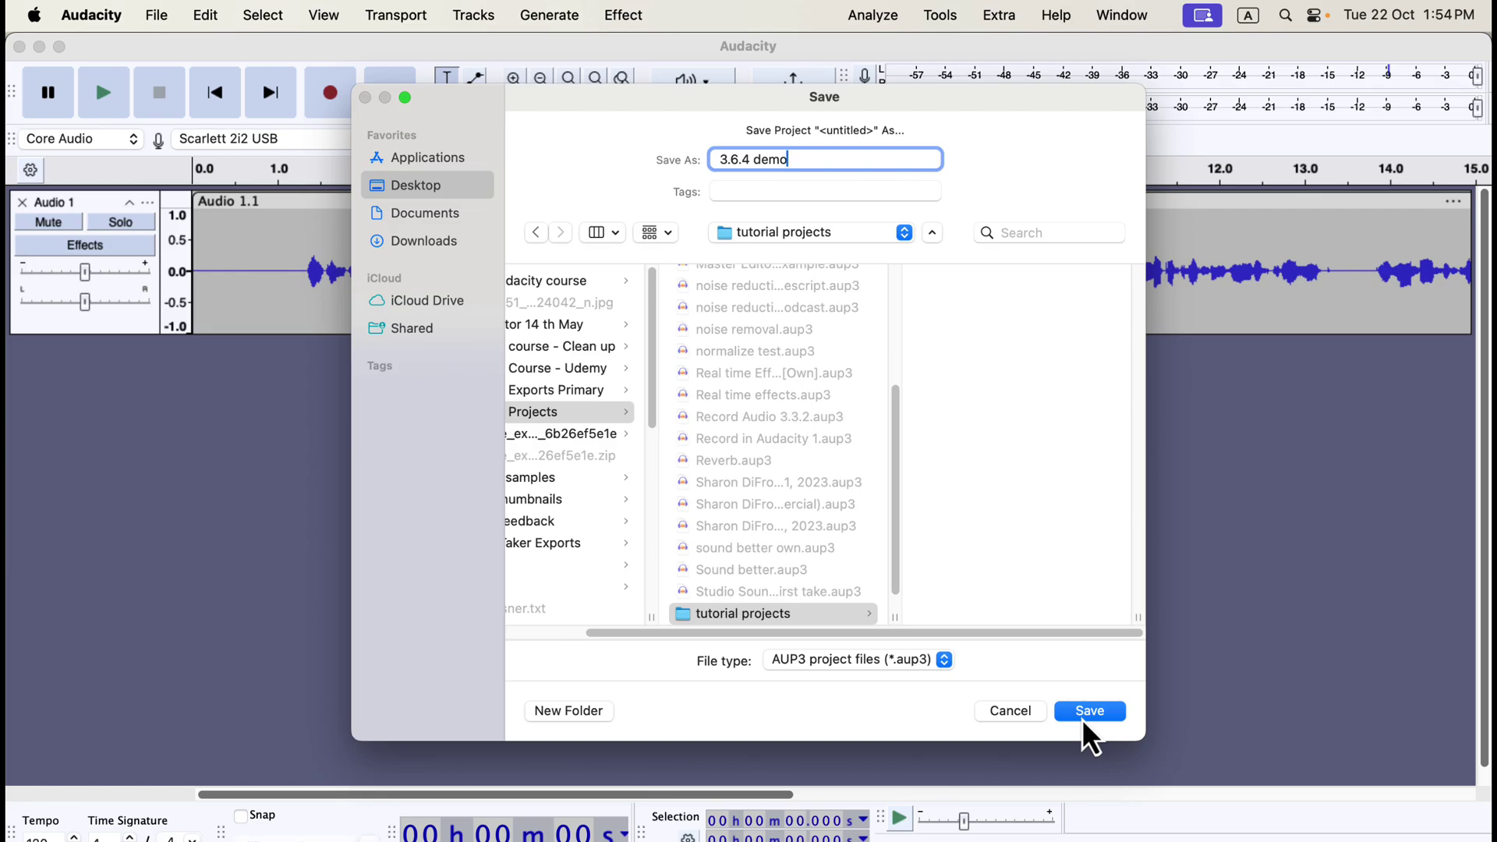
click(905, 665)
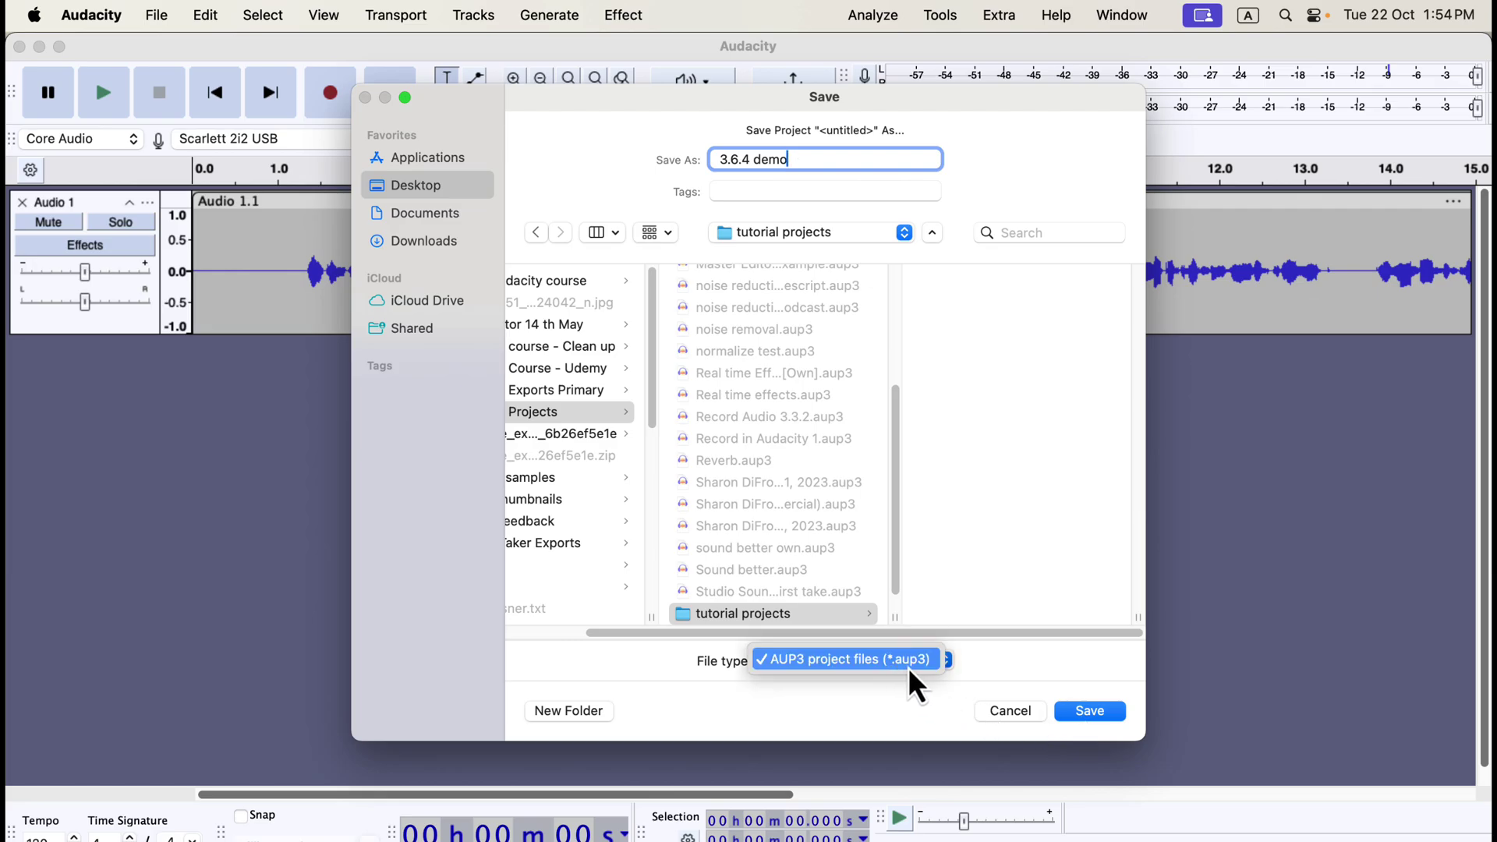
click(915, 686)
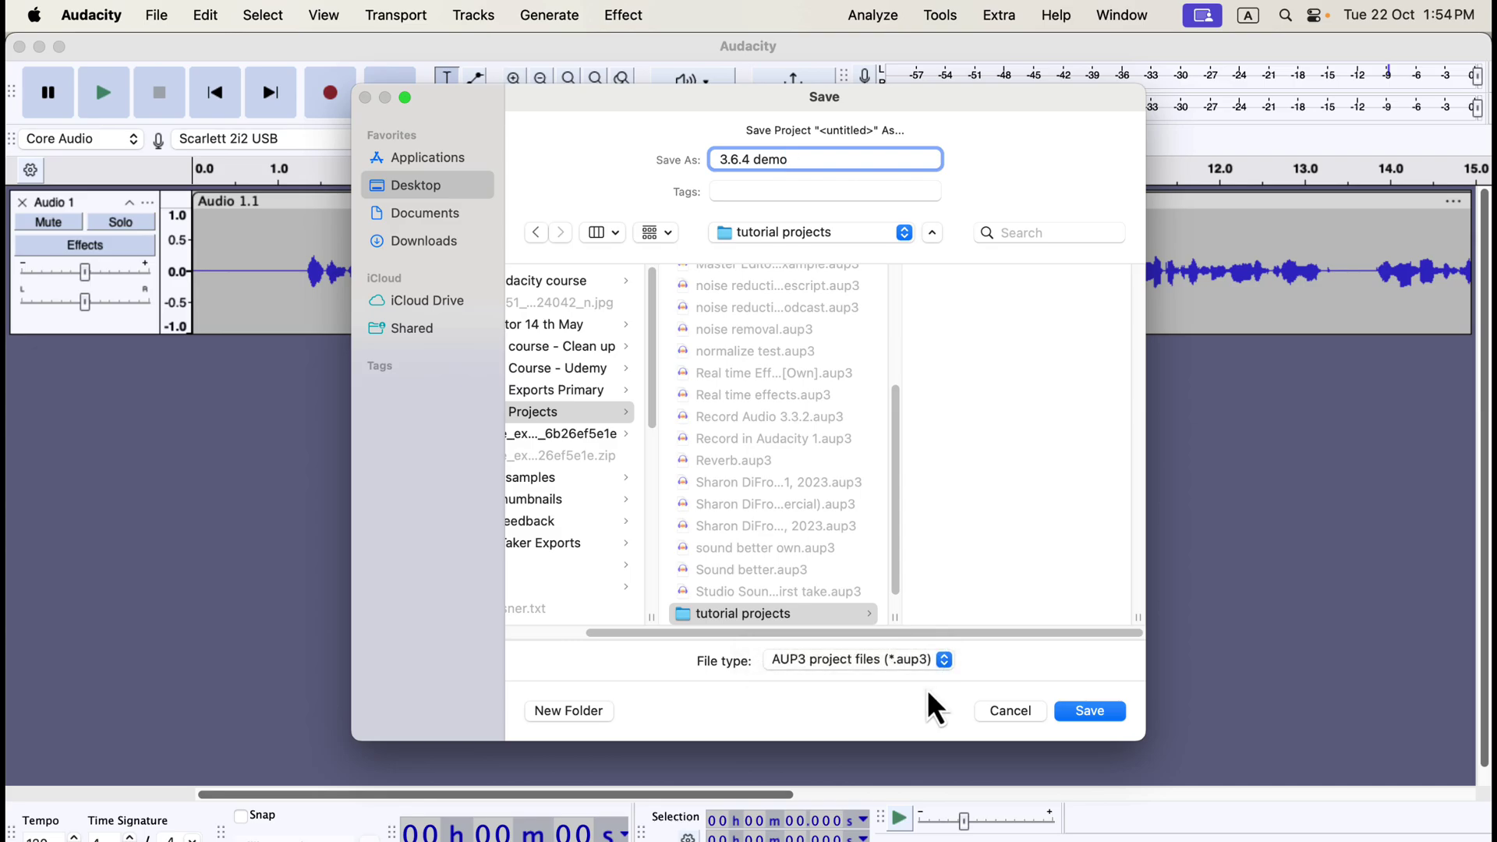
click(1088, 711)
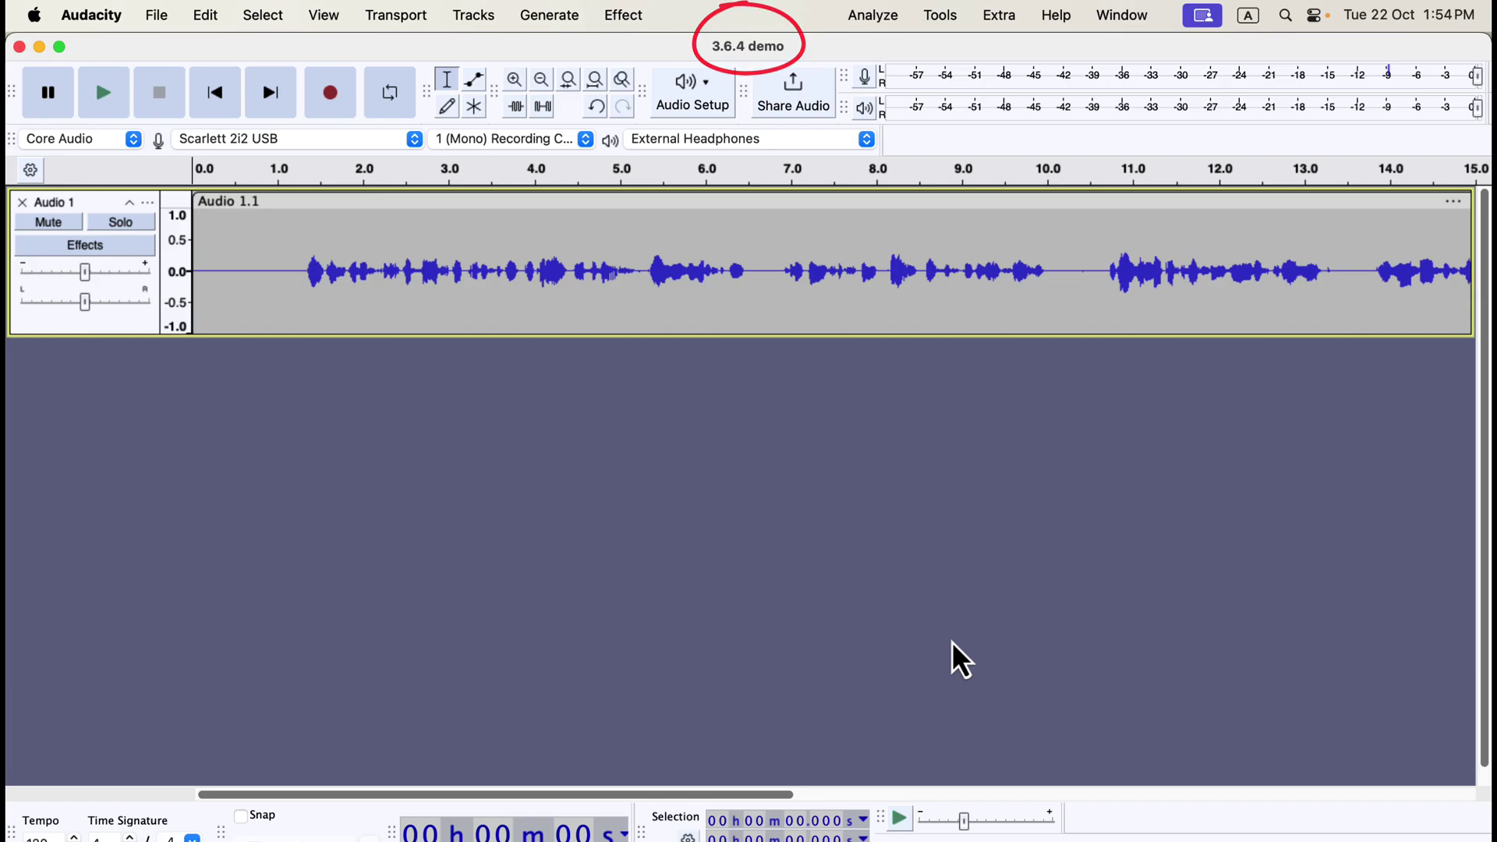
Step: Switch to Finder to check the saved 3.6.4 demo.aup3 file in the tutorial projects folder, and return to Audacity
key(super+Tab)
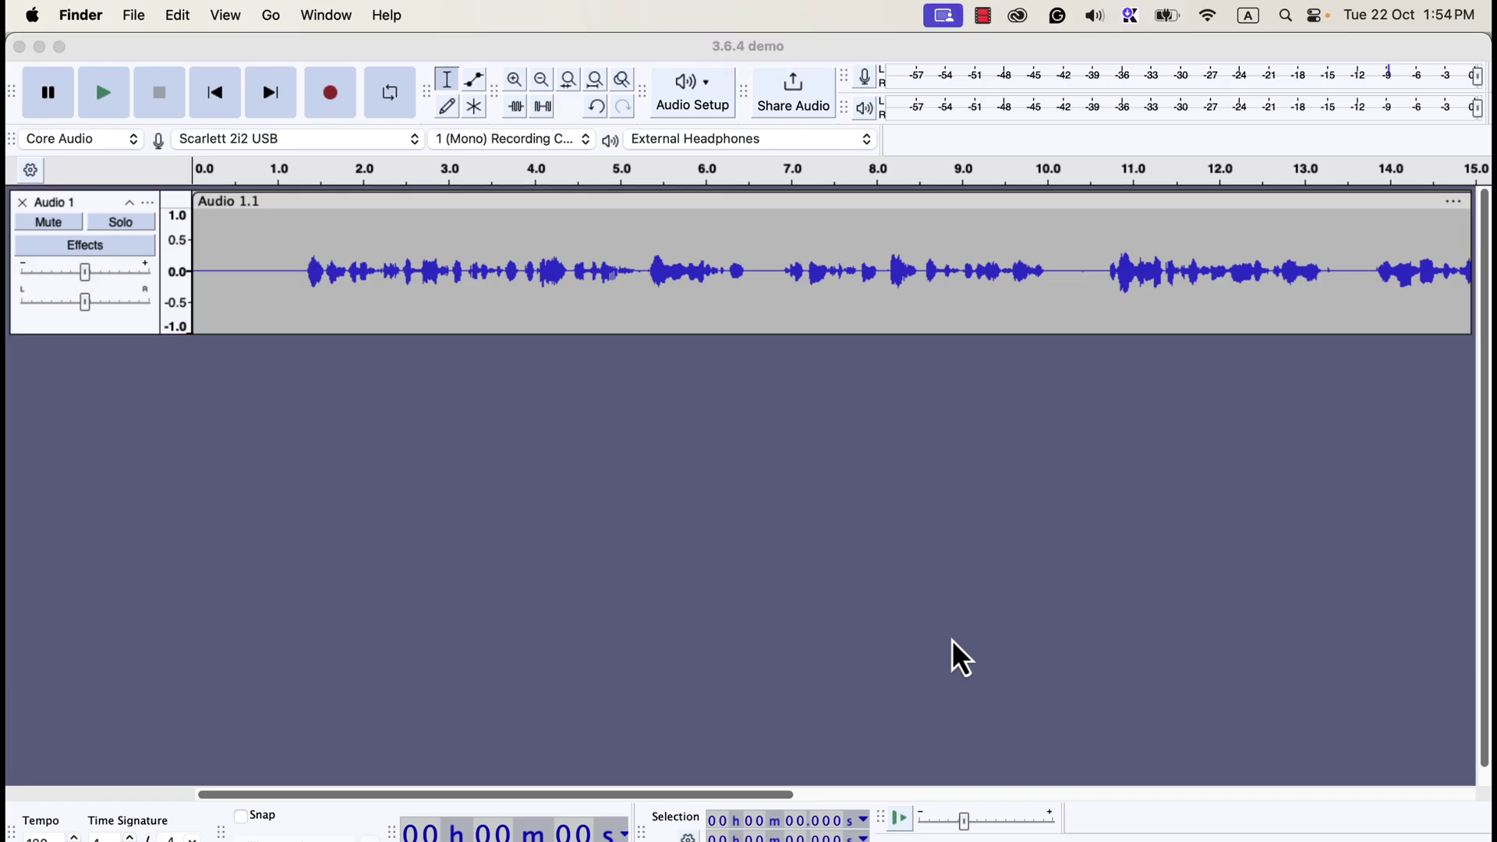
double_click(817, 530)
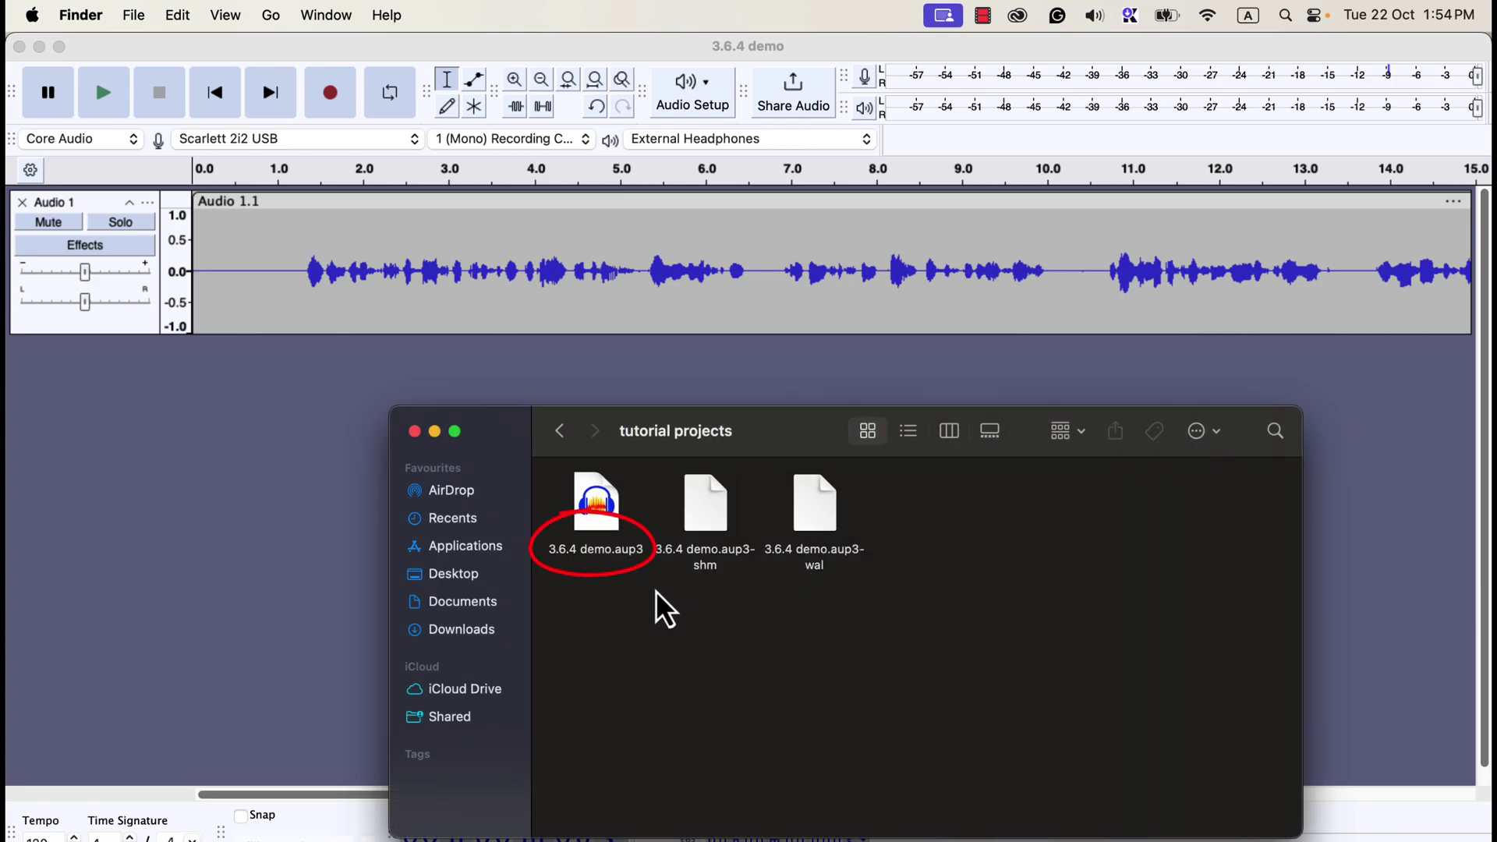
click(597, 538)
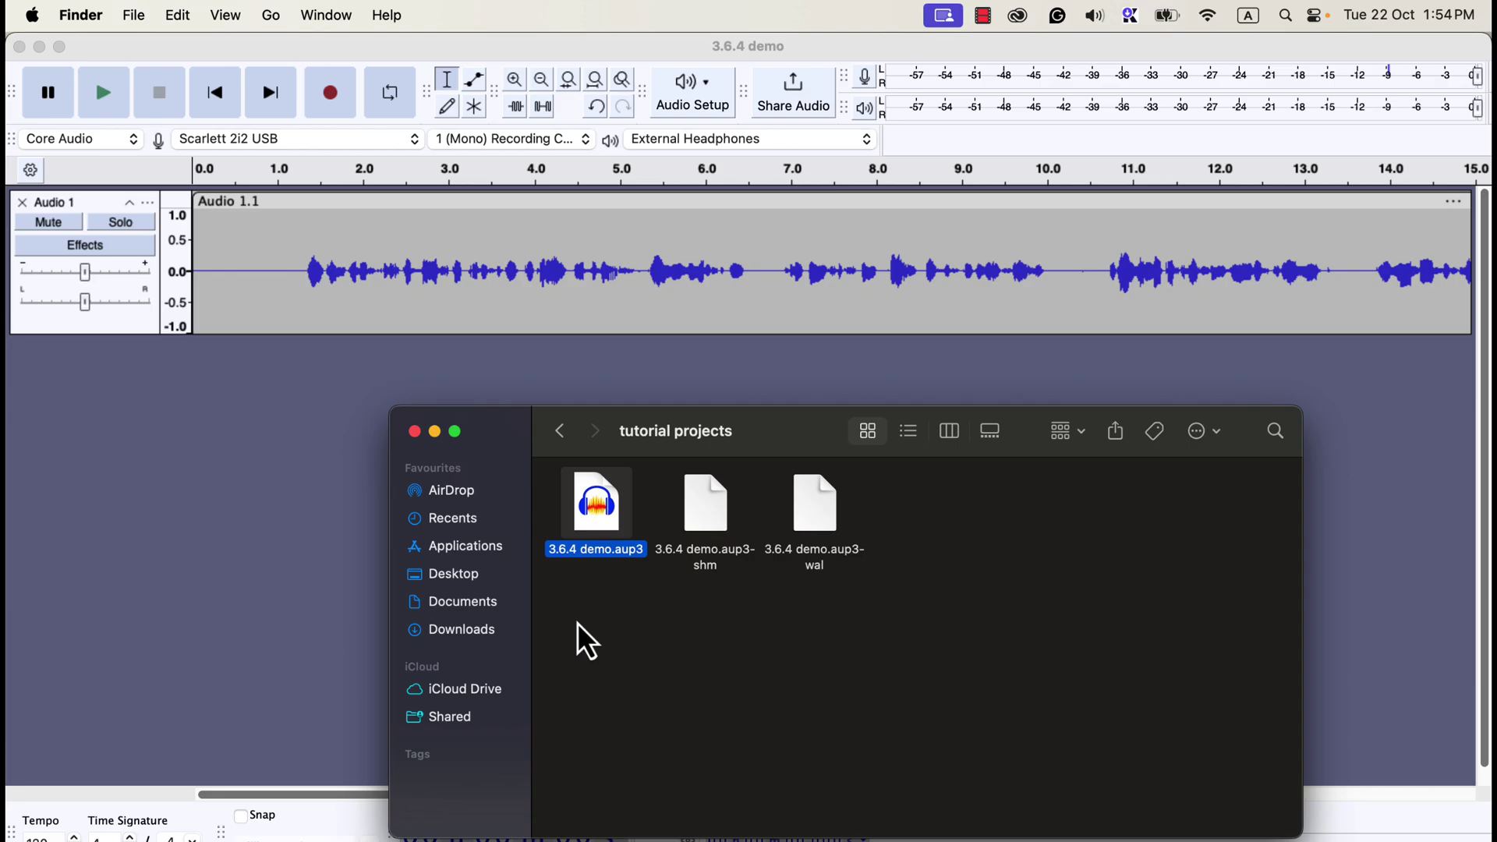
click(360, 471)
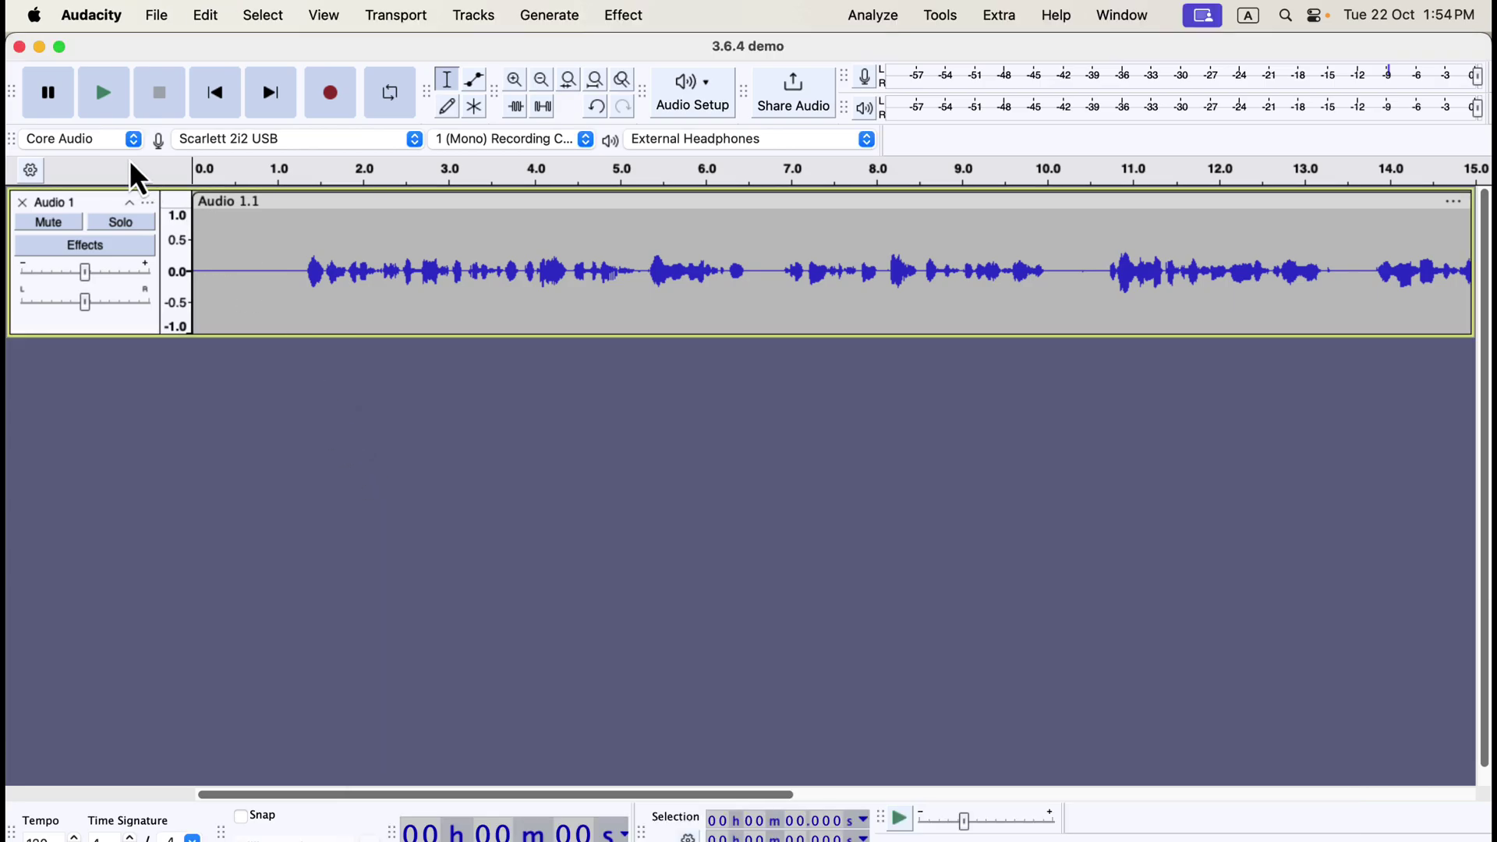
Step: Close the project and reopen it from the 3.6.4 demo.aup3 file in Finder's tutorial projects folder
click(19, 47)
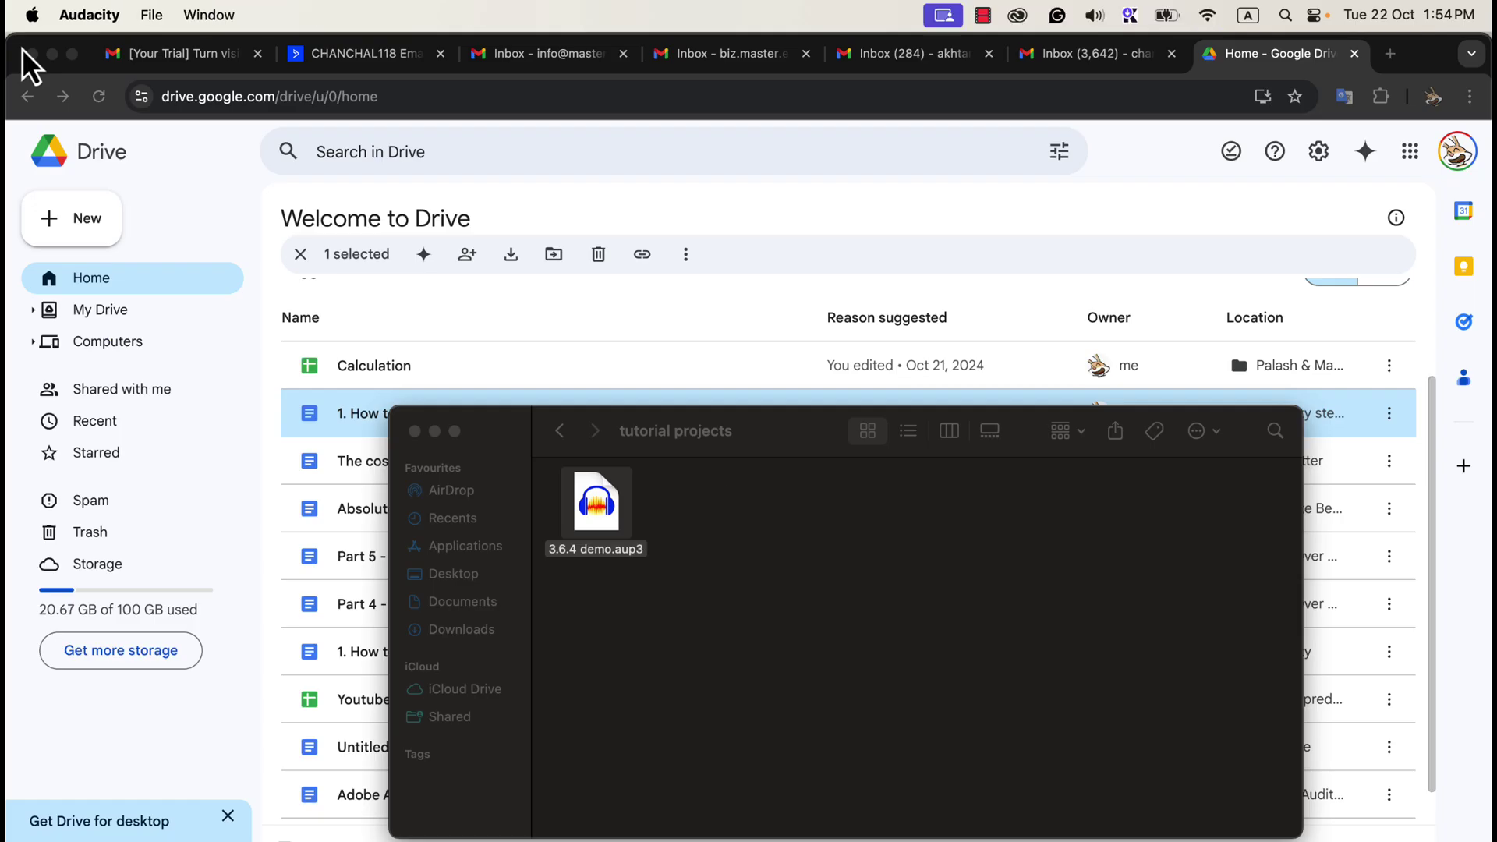
click(768, 515)
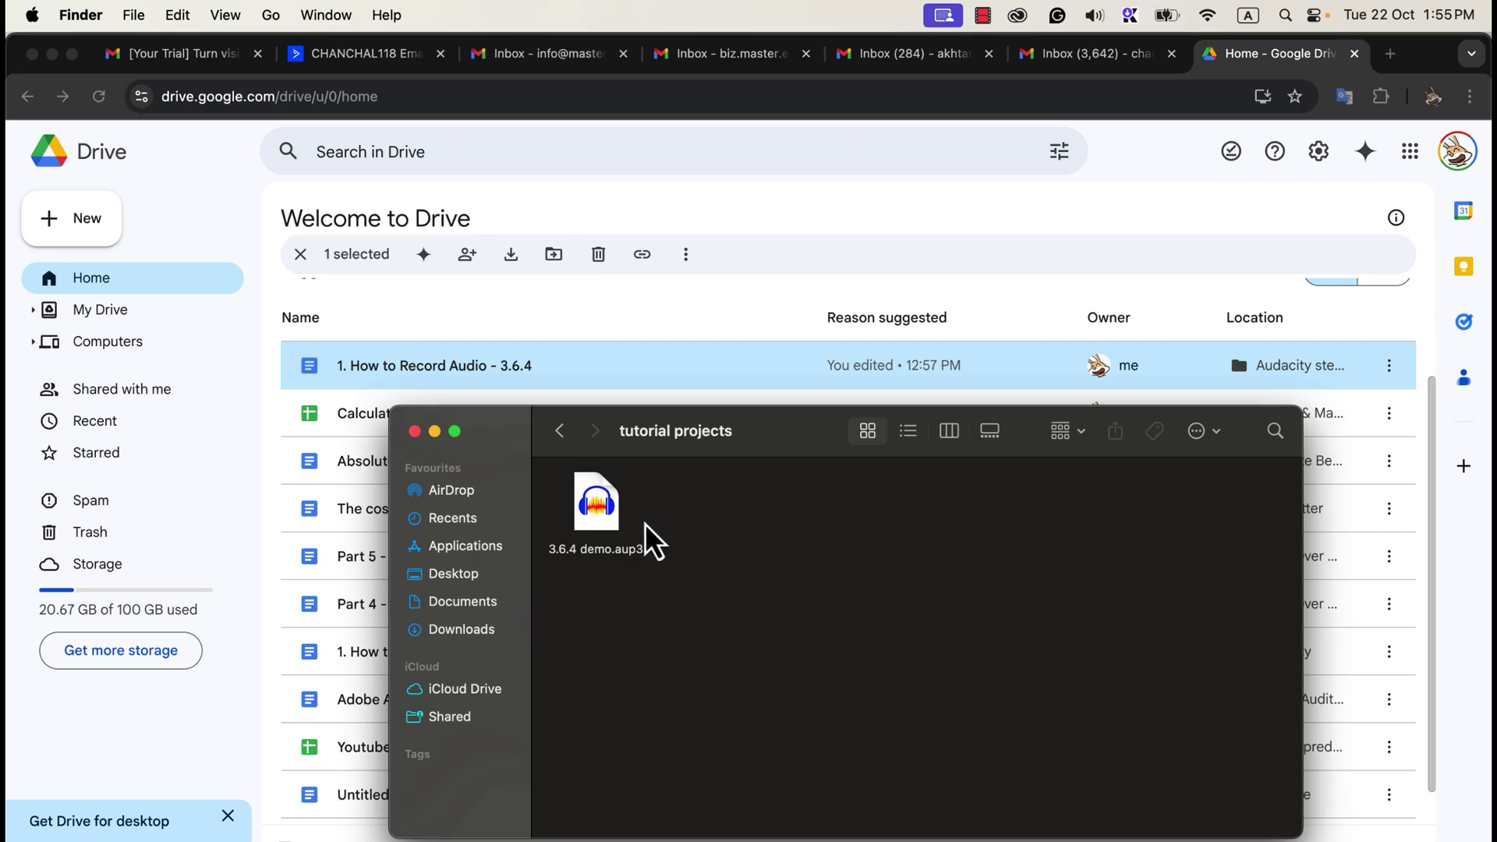
double_click(605, 521)
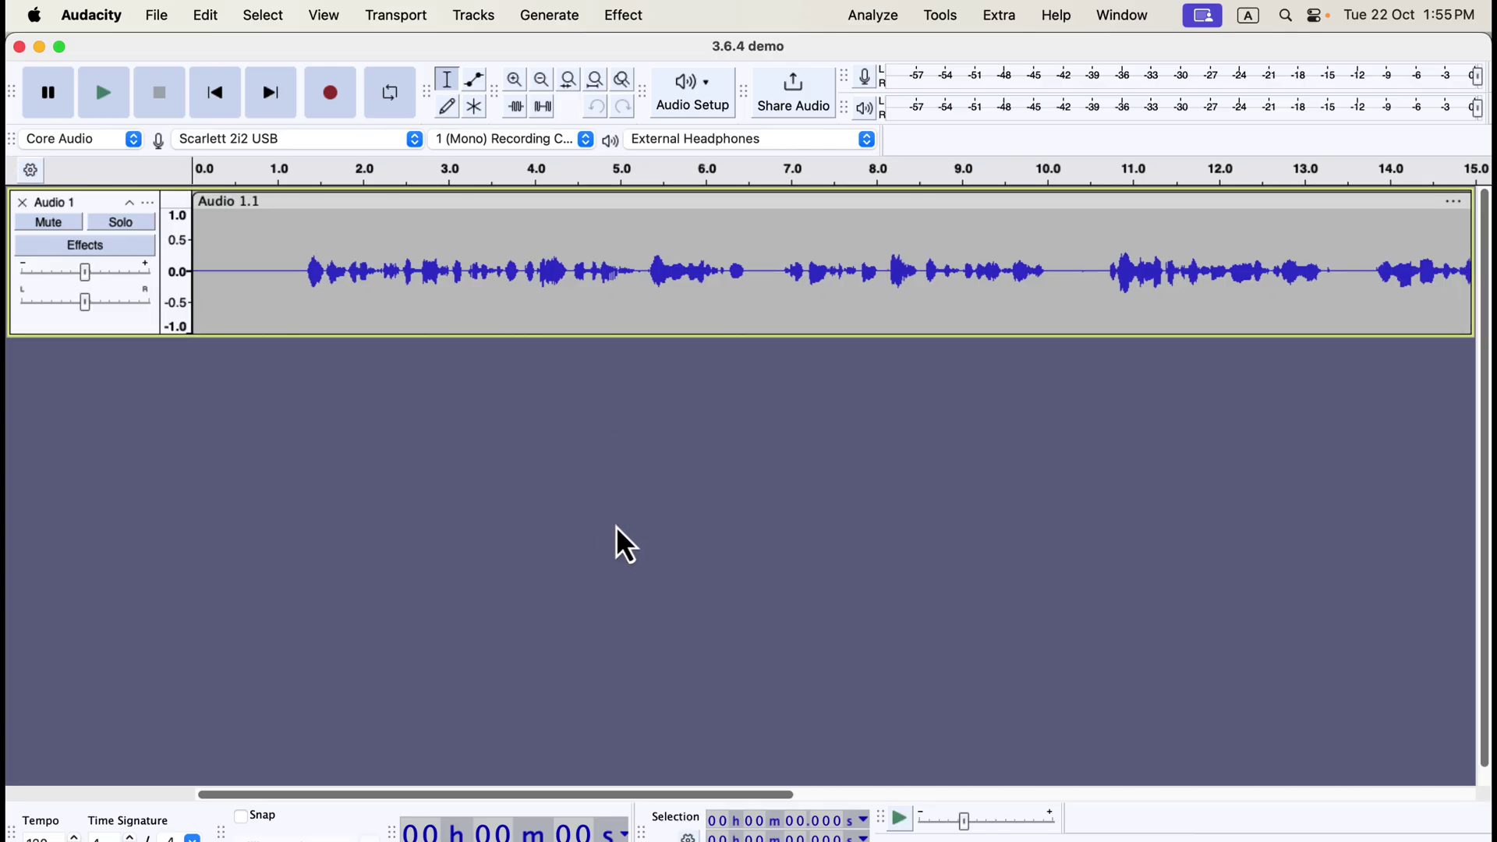
Step: Play the reopened recording from about 1 second on the timeline and stop playback
click(273, 273)
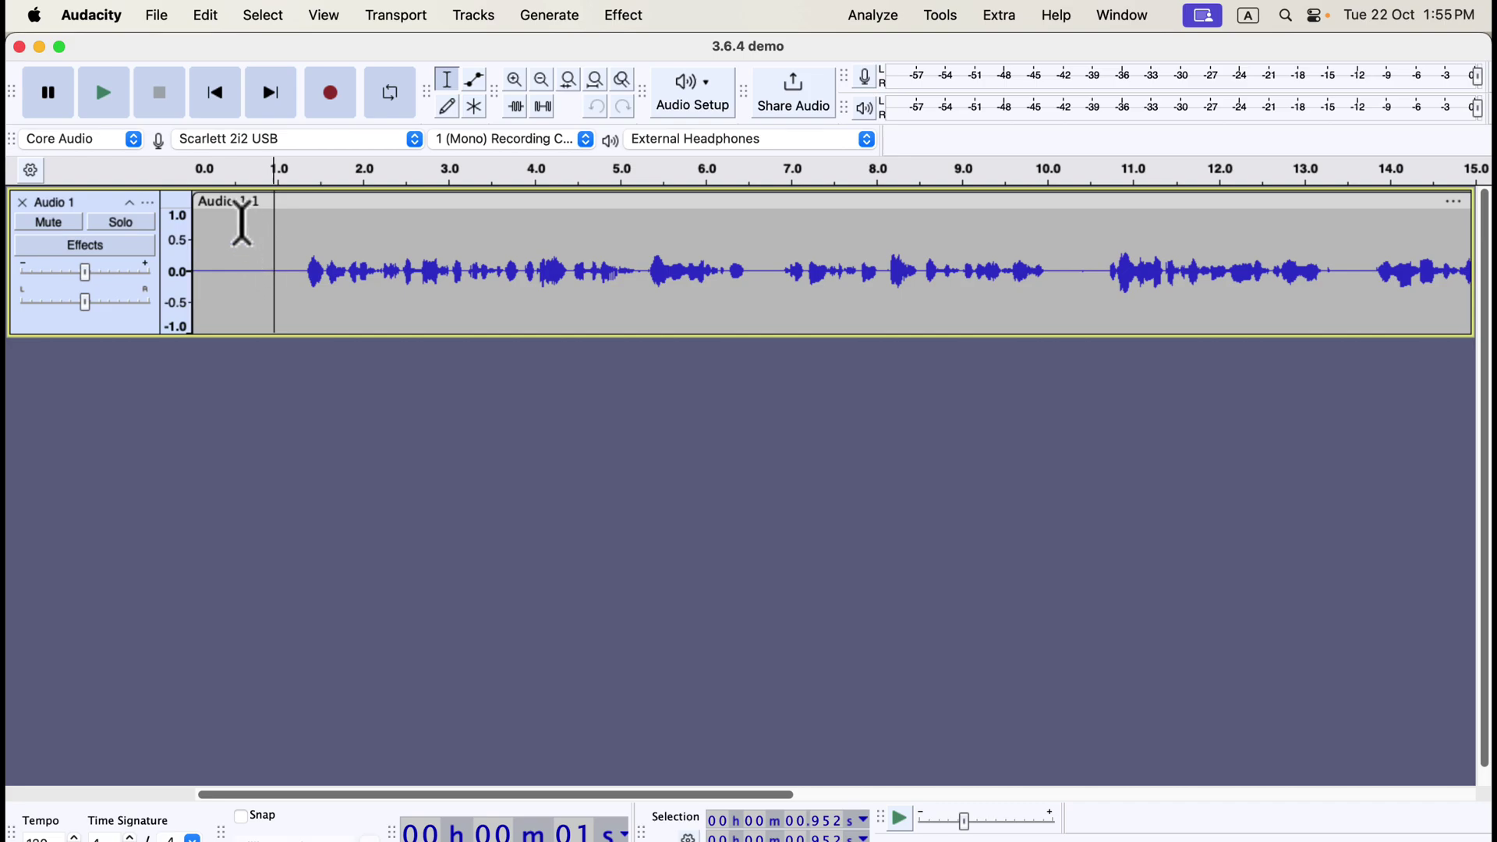
click(117, 96)
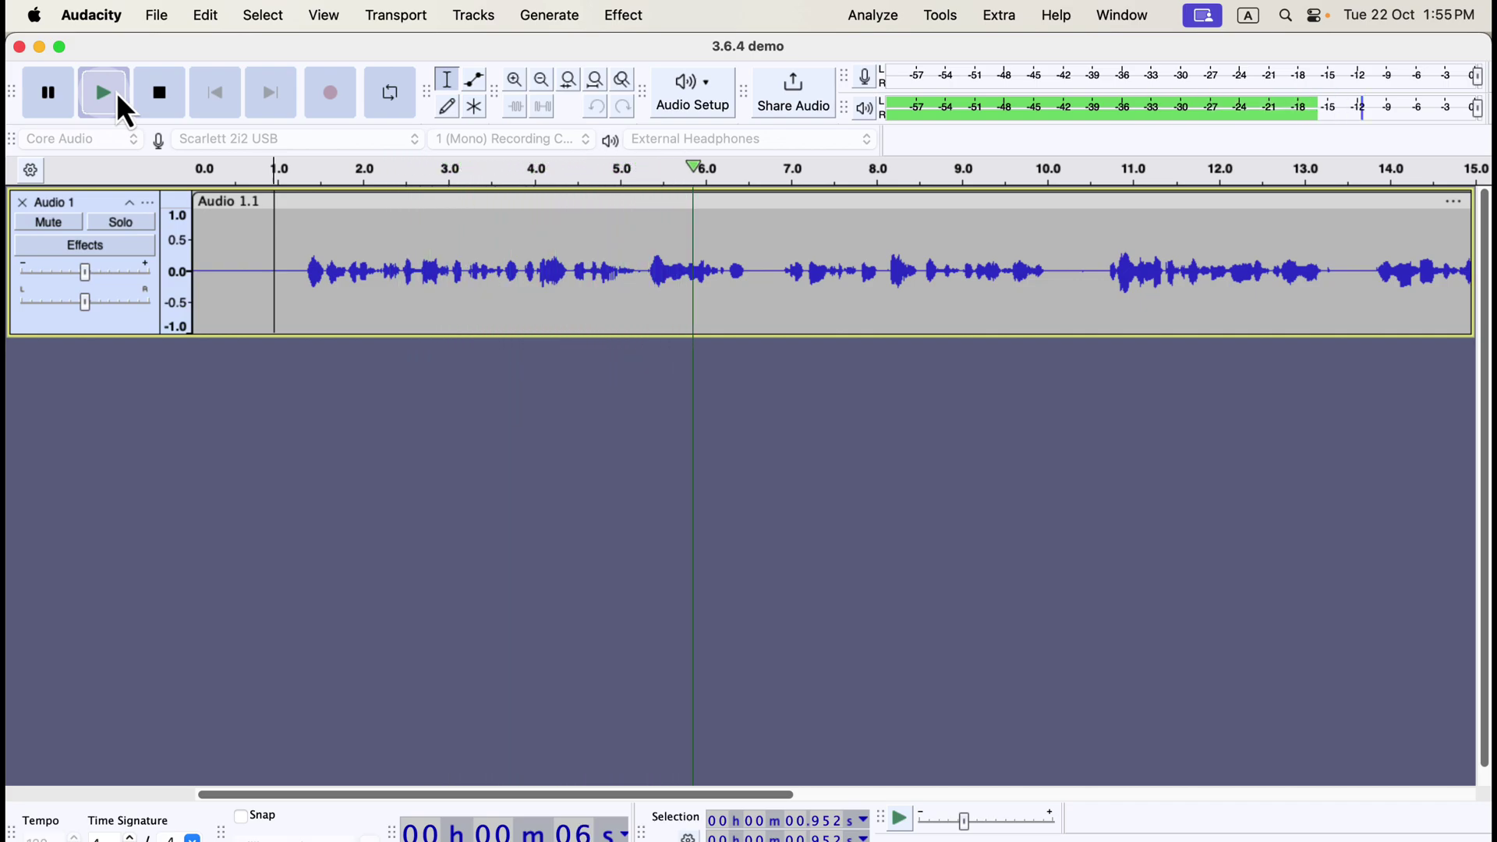
click(118, 96)
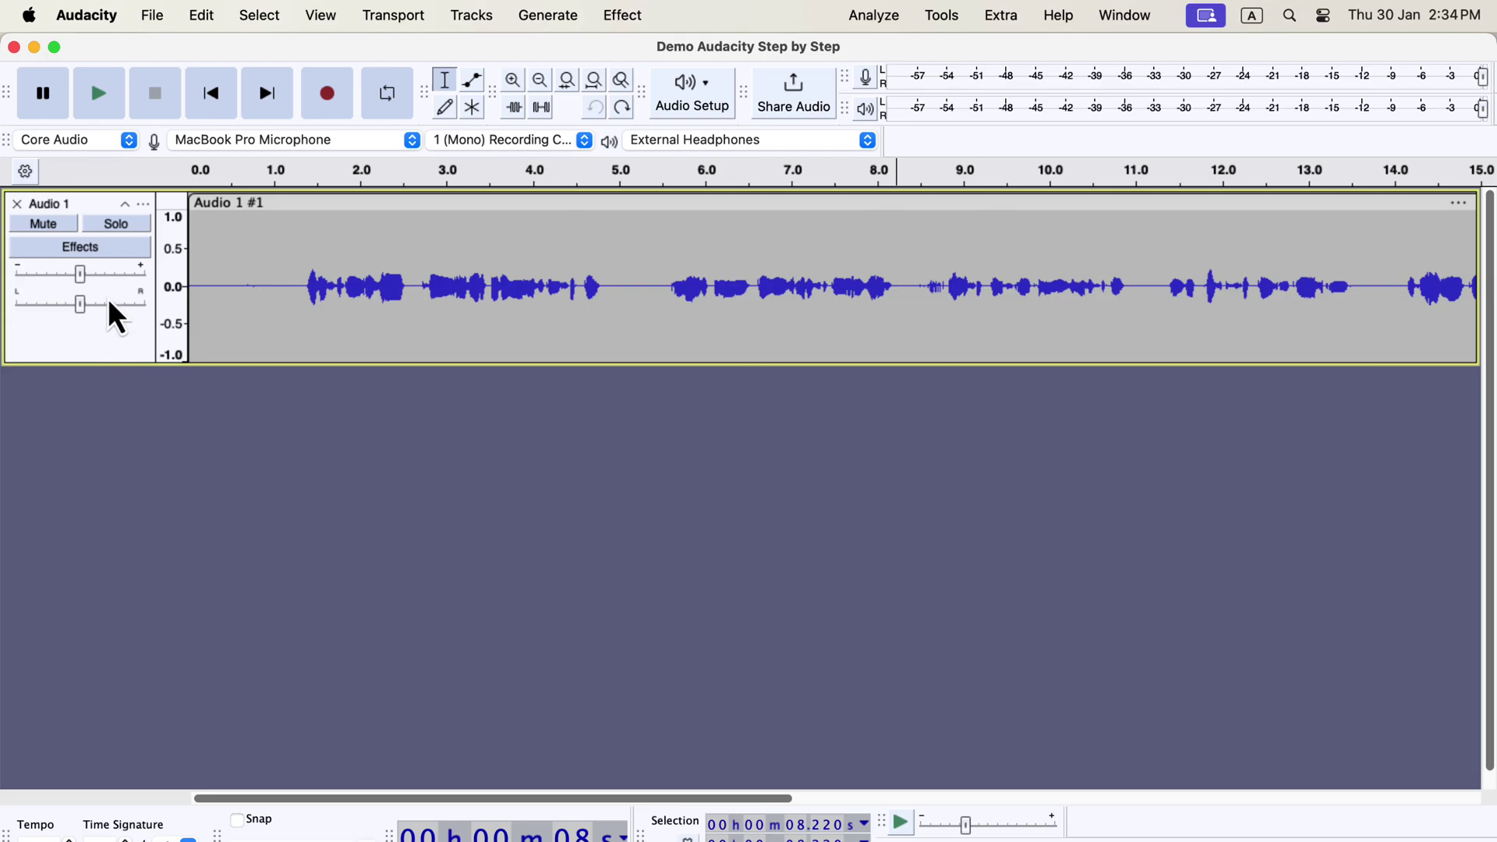
Step: Review the theme choices in the Interface preferences, keep Classic, and leave the preferences without saving changes
click(107, 25)
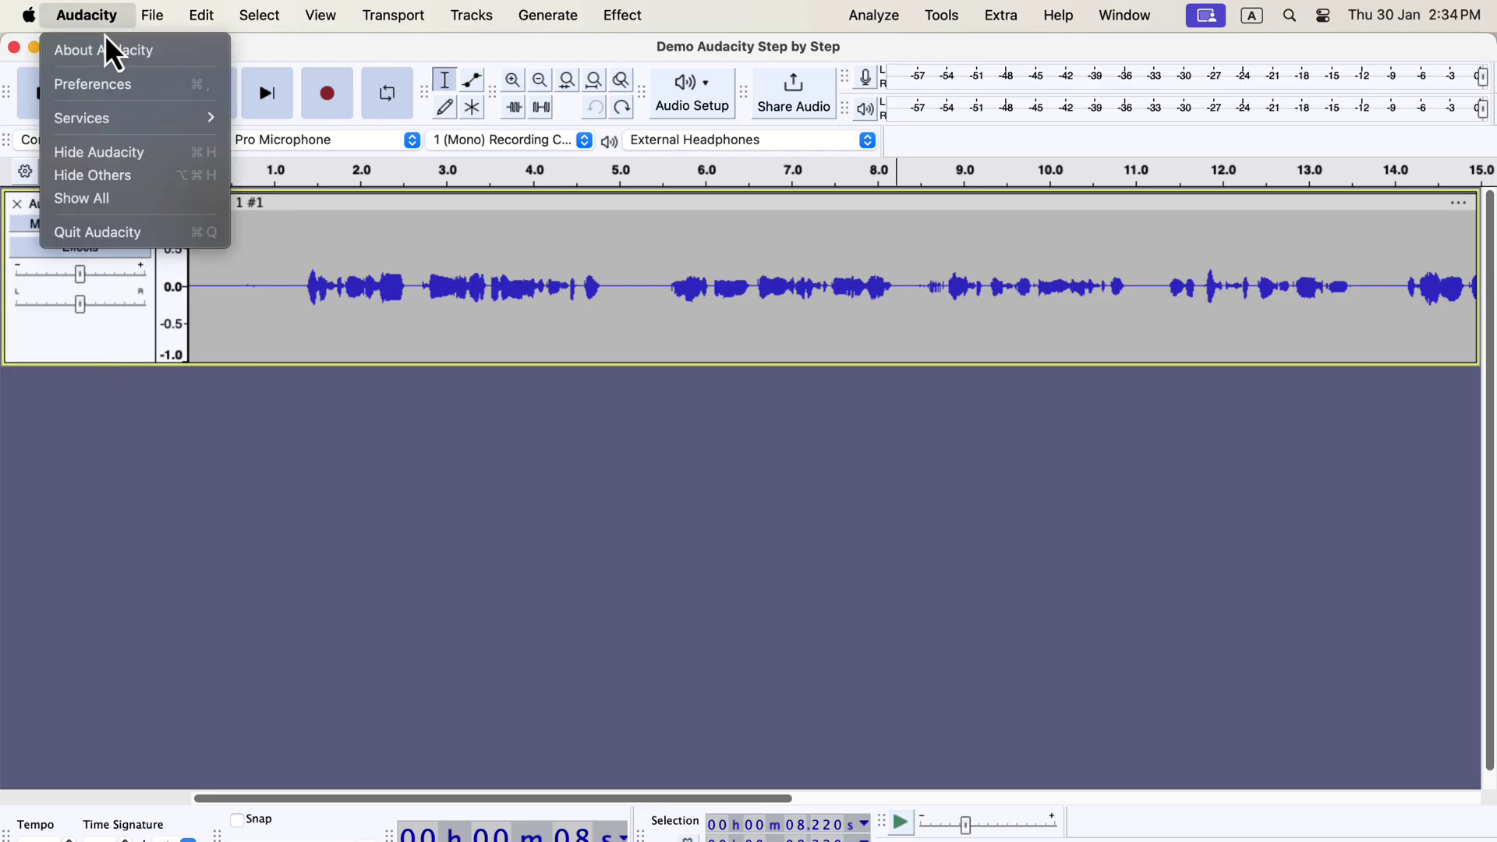
click(168, 96)
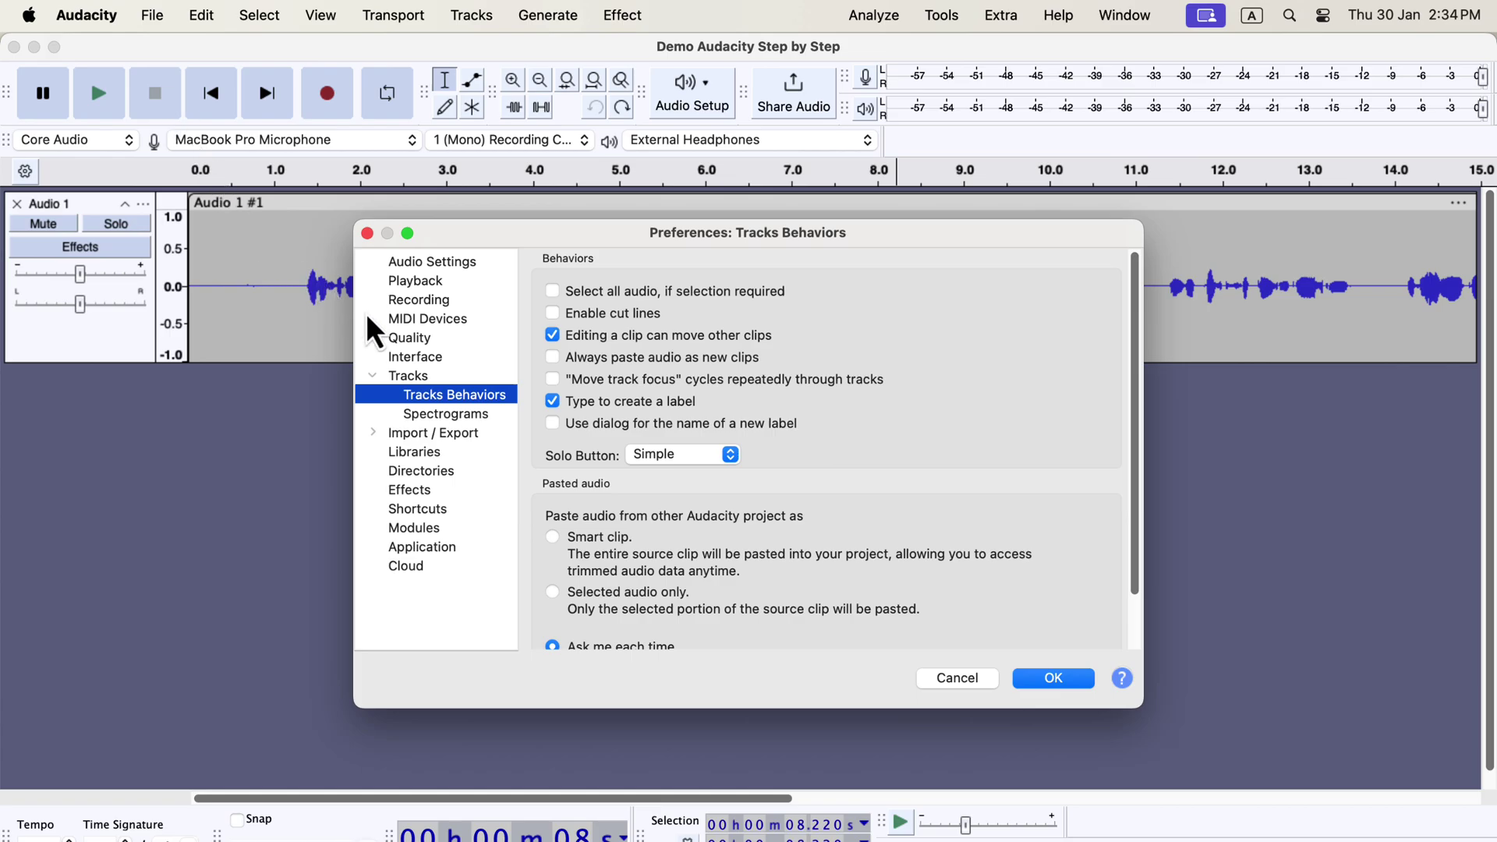
click(436, 364)
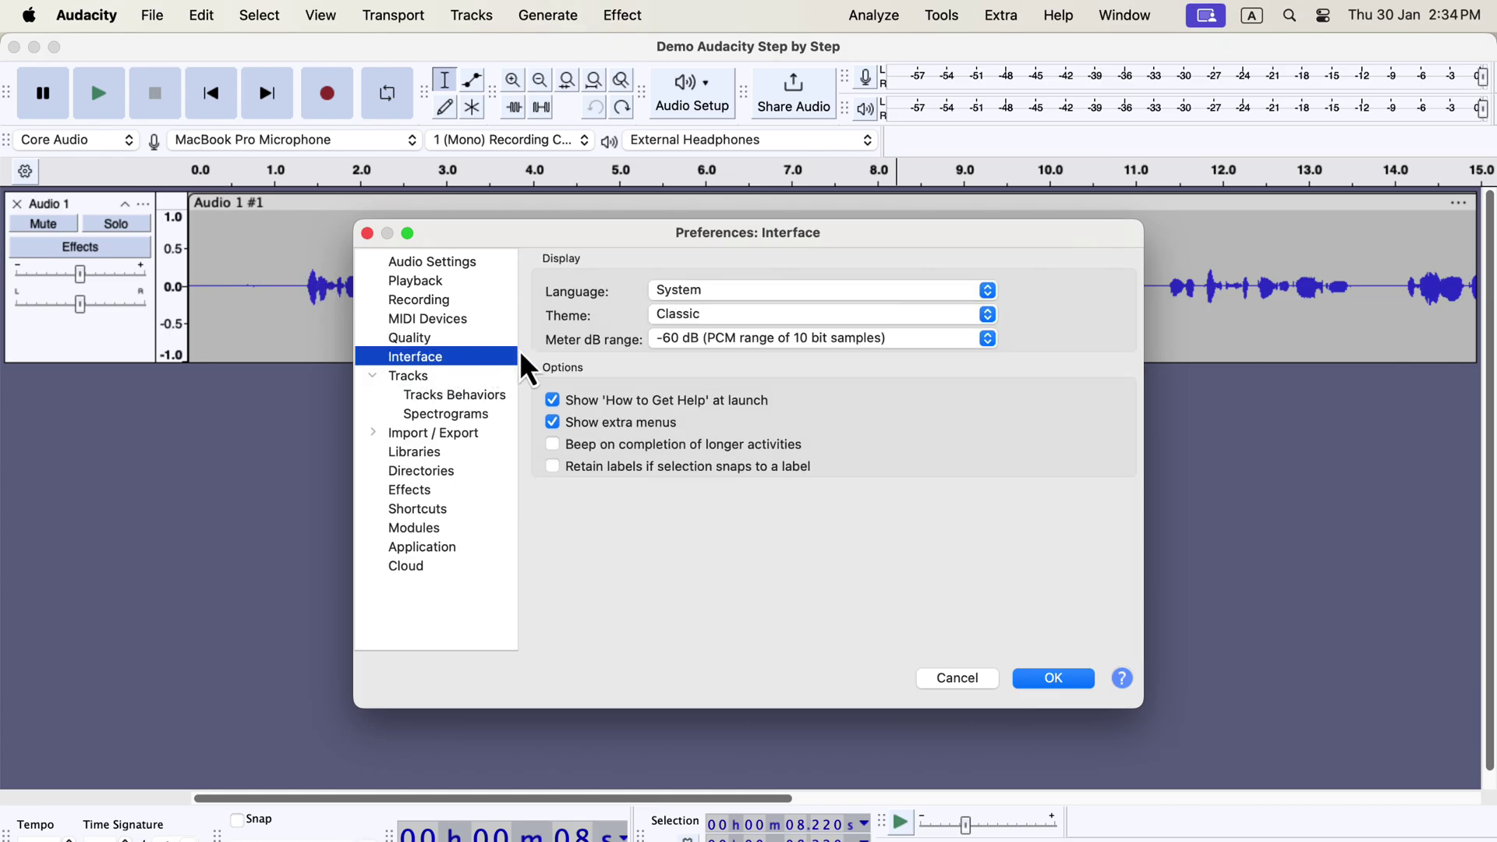
click(745, 316)
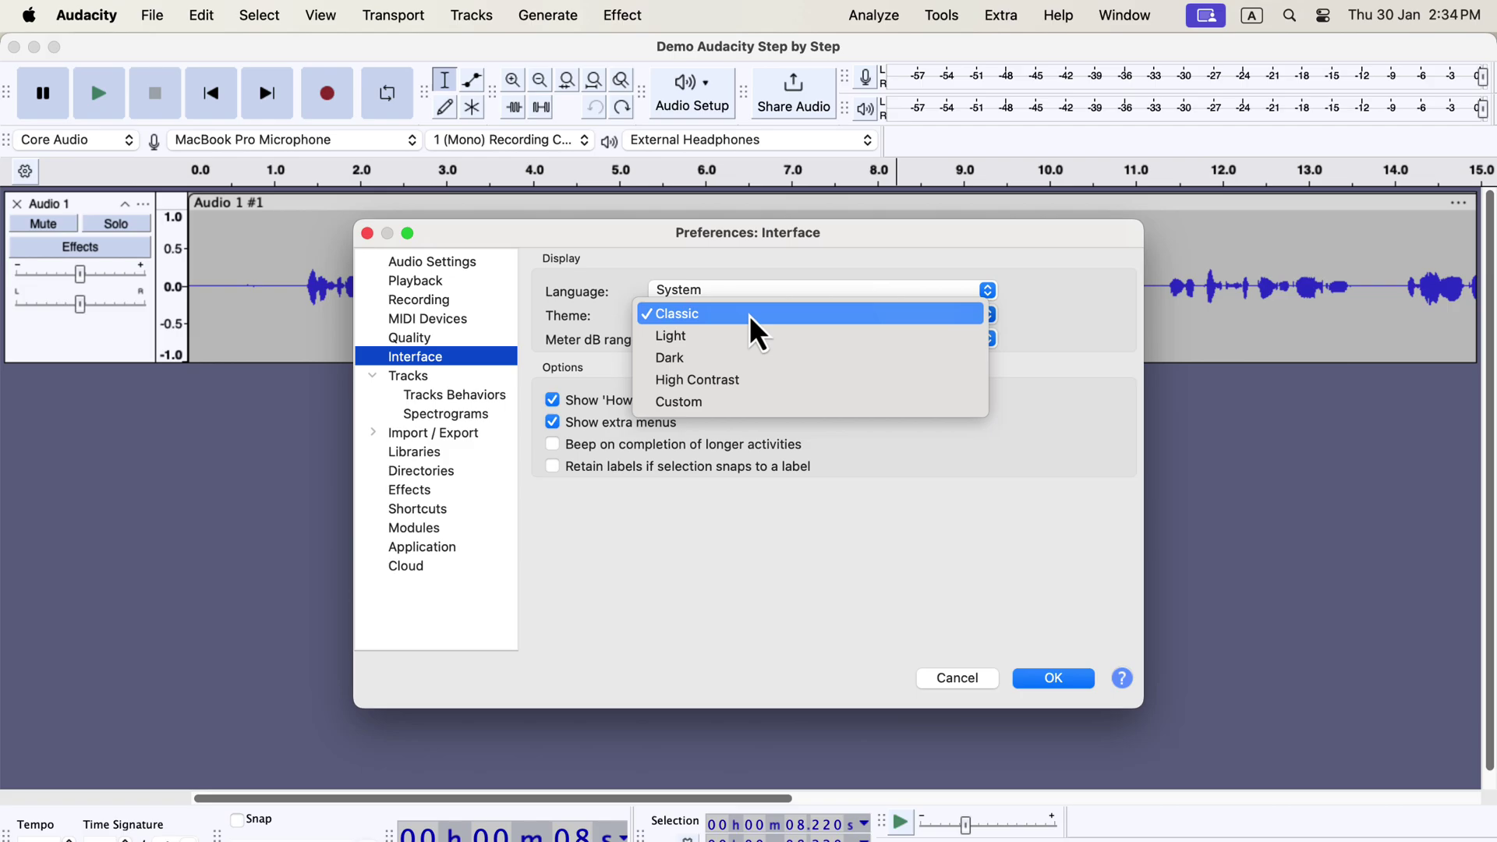
click(751, 315)
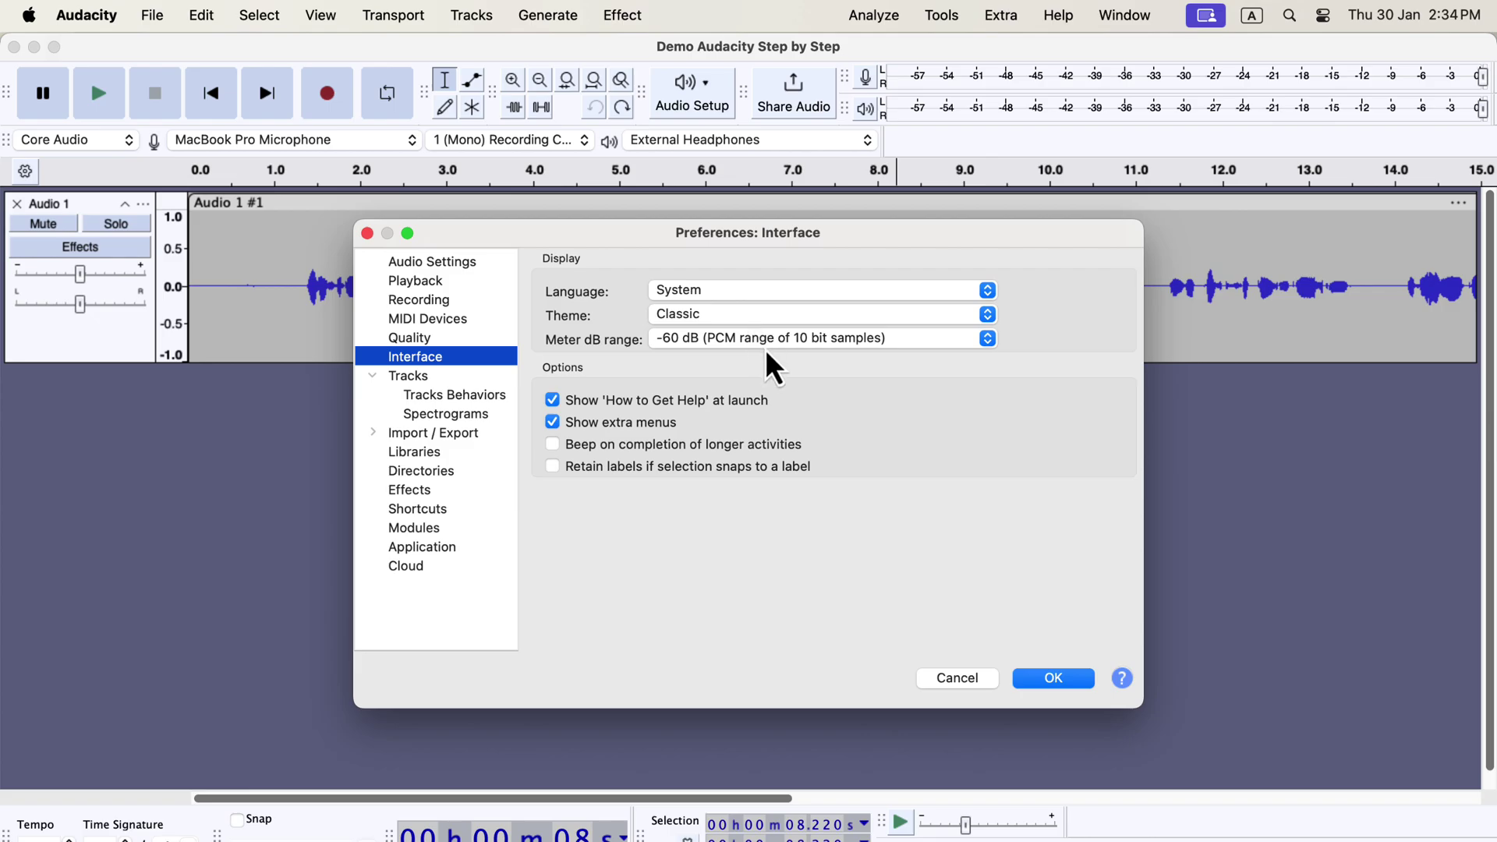
click(933, 677)
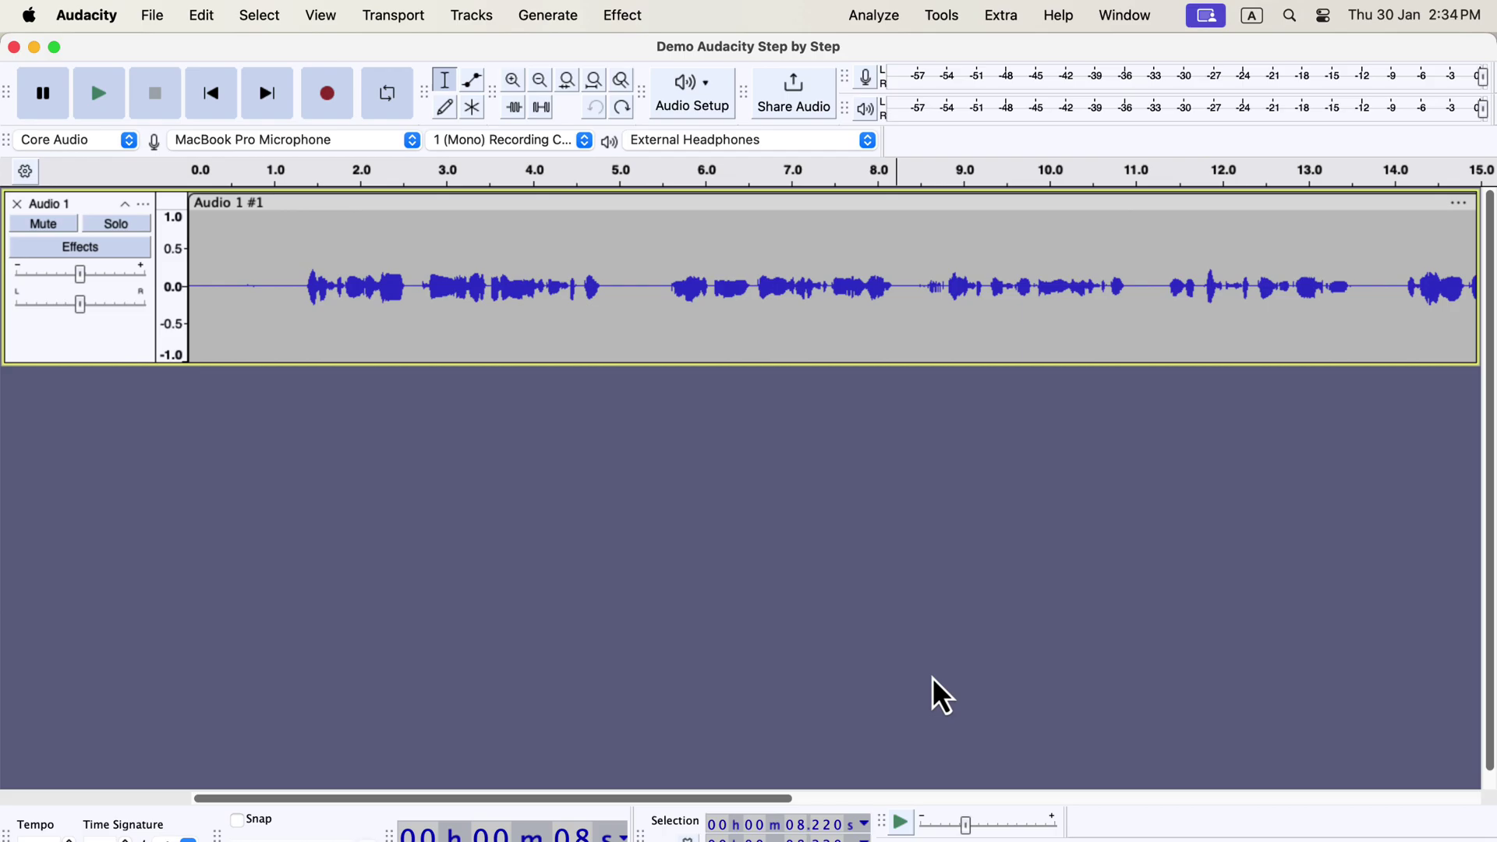
Step: Look at the Format and Rate options of the Audio 1 track without changing them
right_click(121, 341)
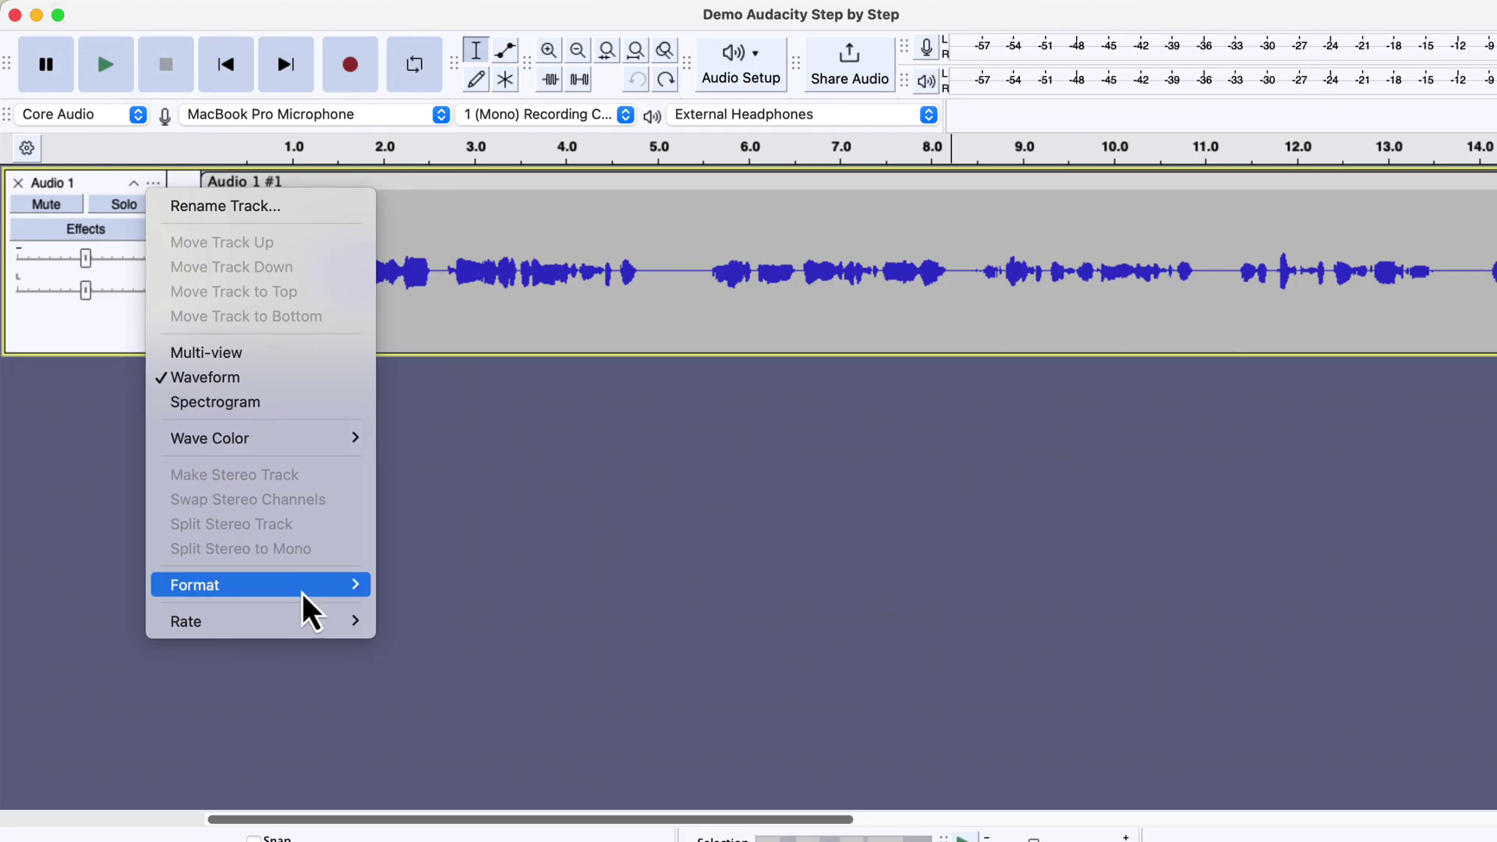
mouse_move(302, 596)
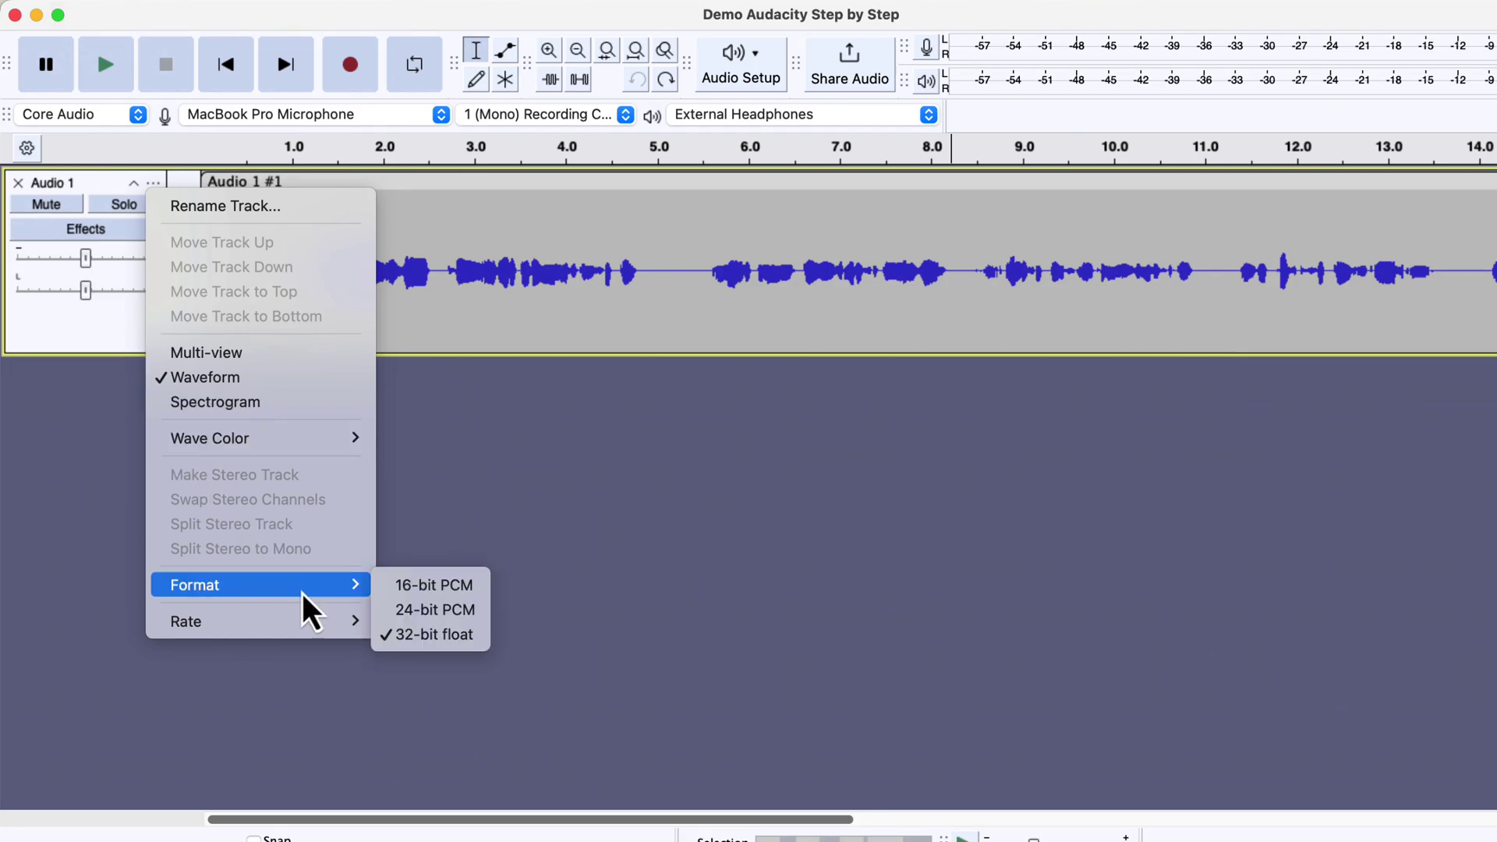
mouse_move(310, 633)
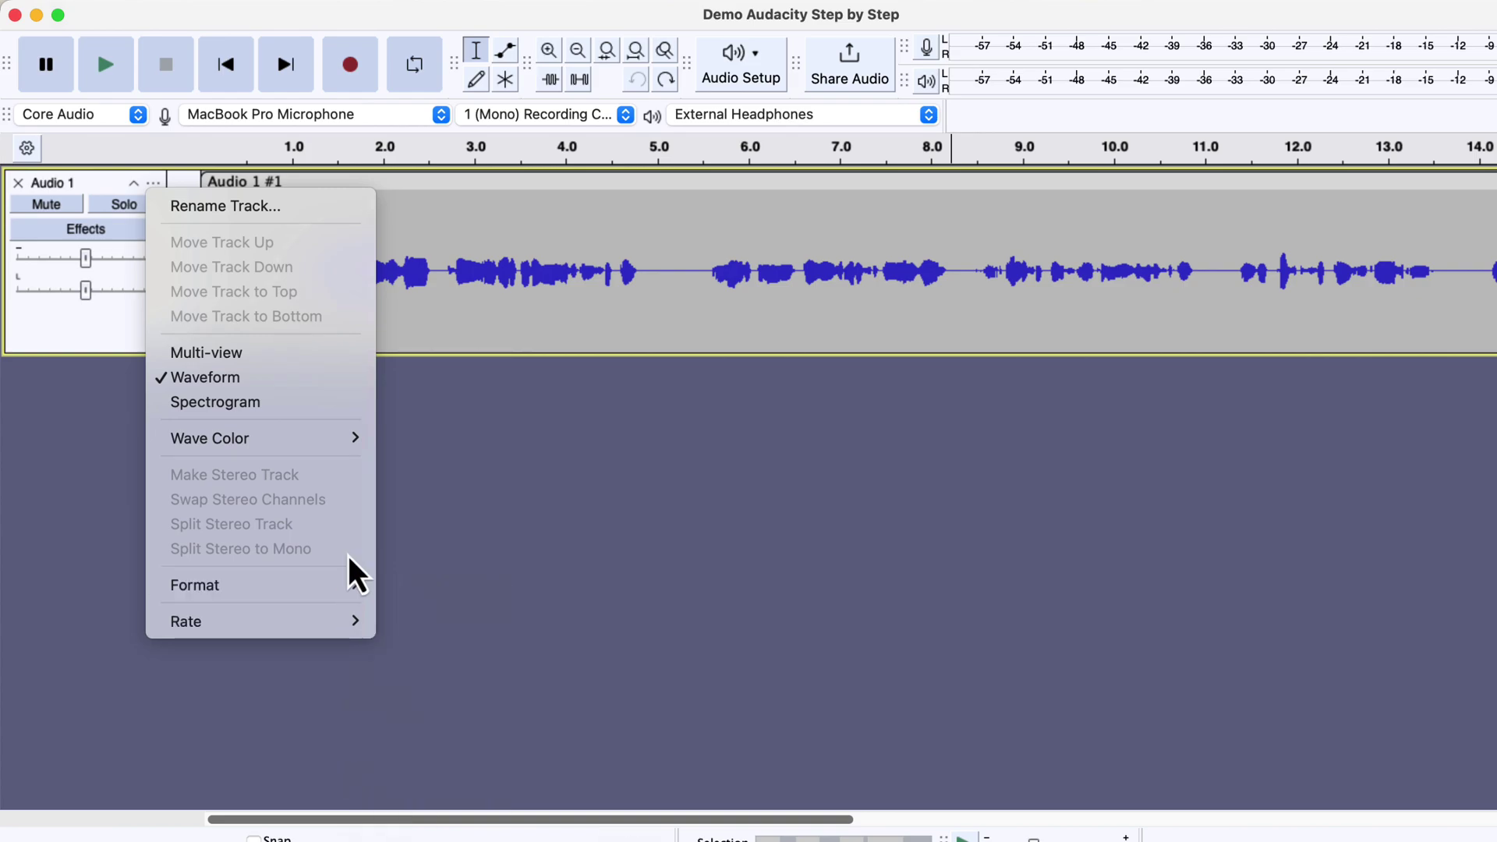
click(411, 424)
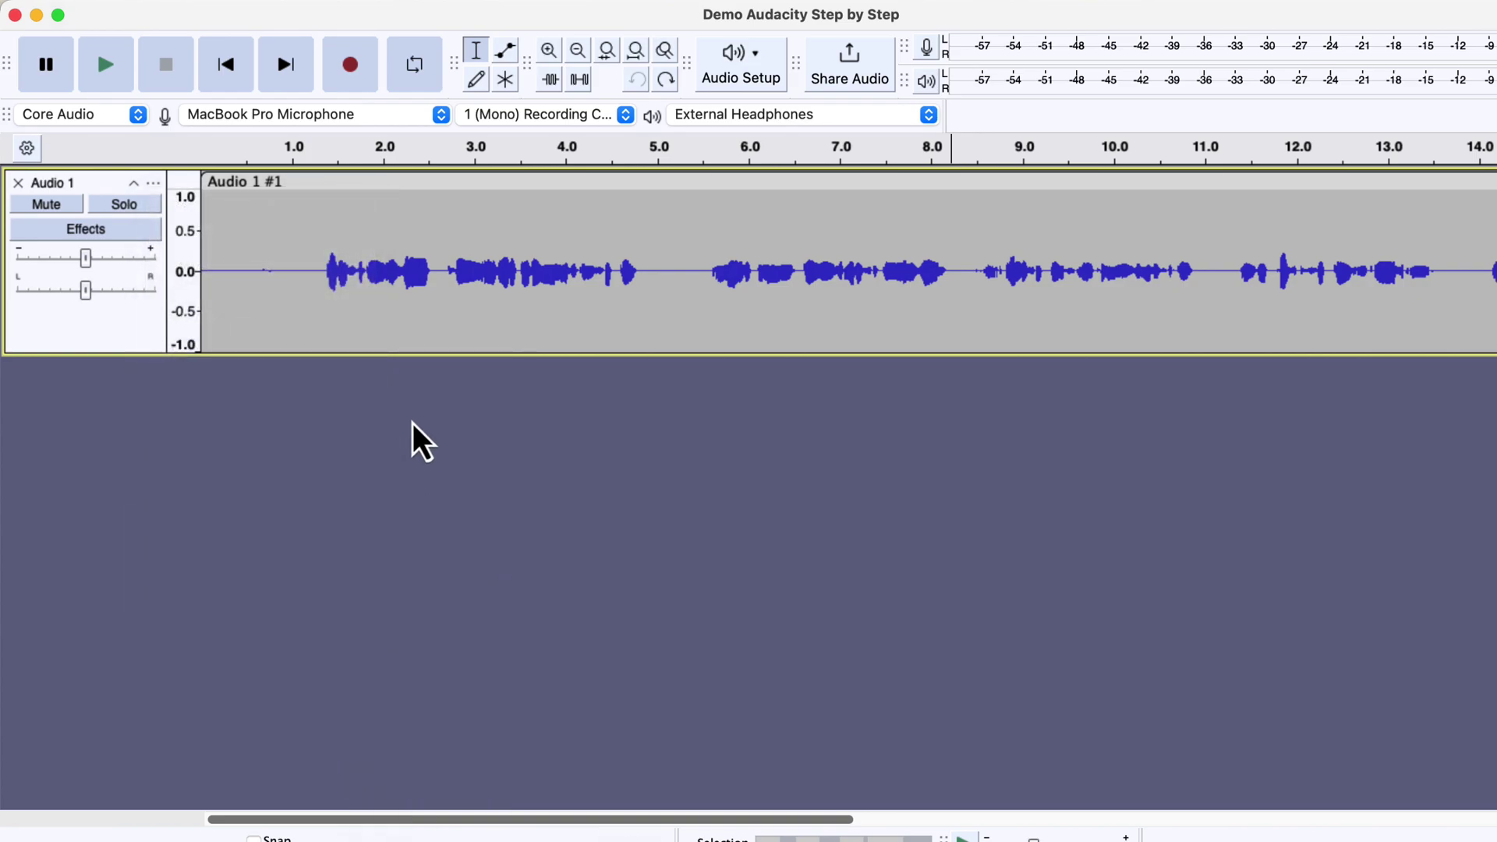
Step: Play the Audio 1 clip from about 1 second on the timeline and stop playback
click(299, 273)
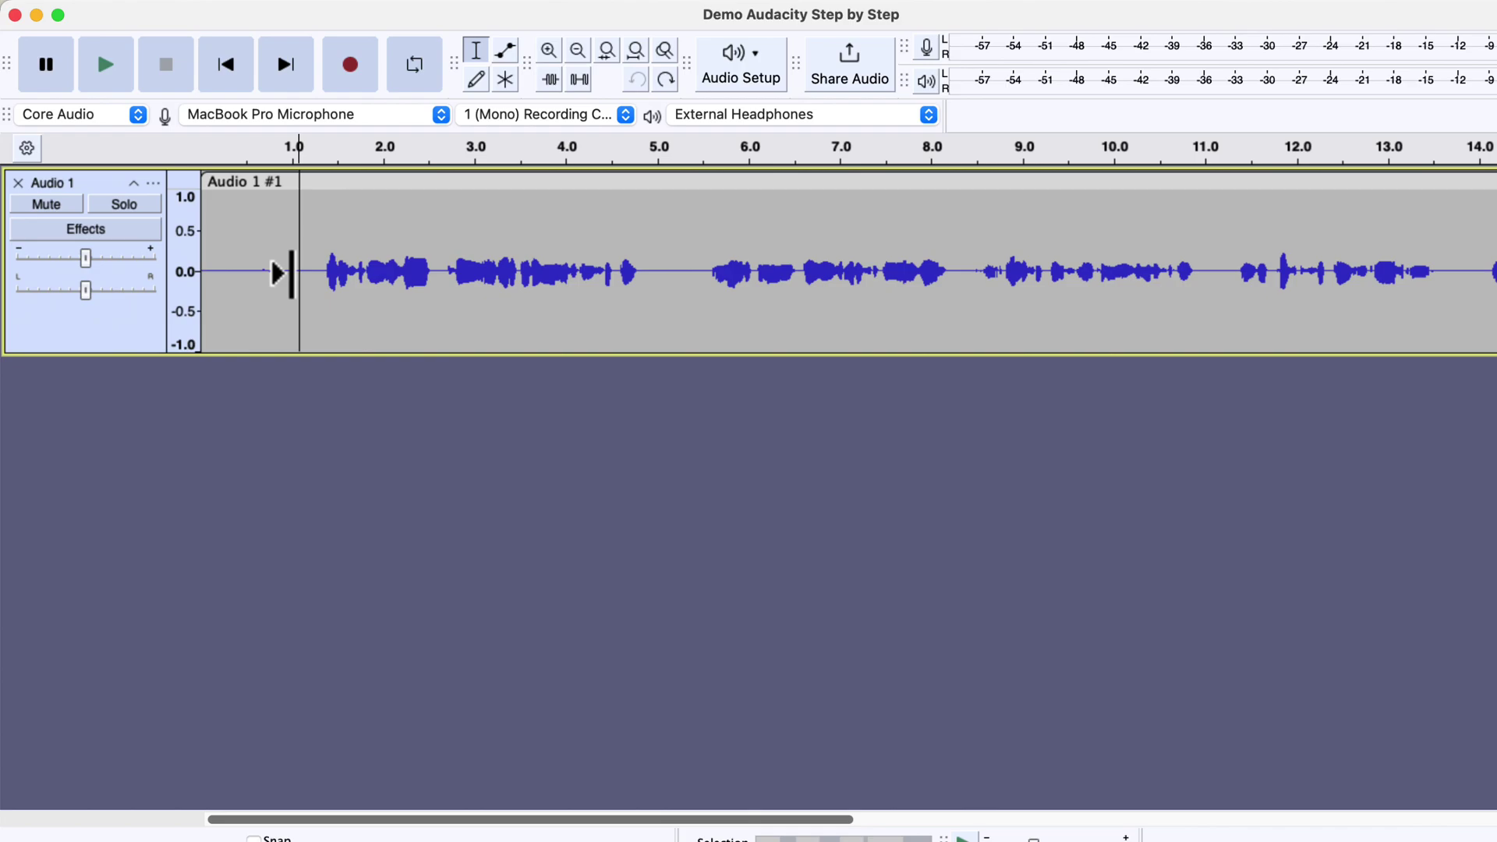
click(93, 74)
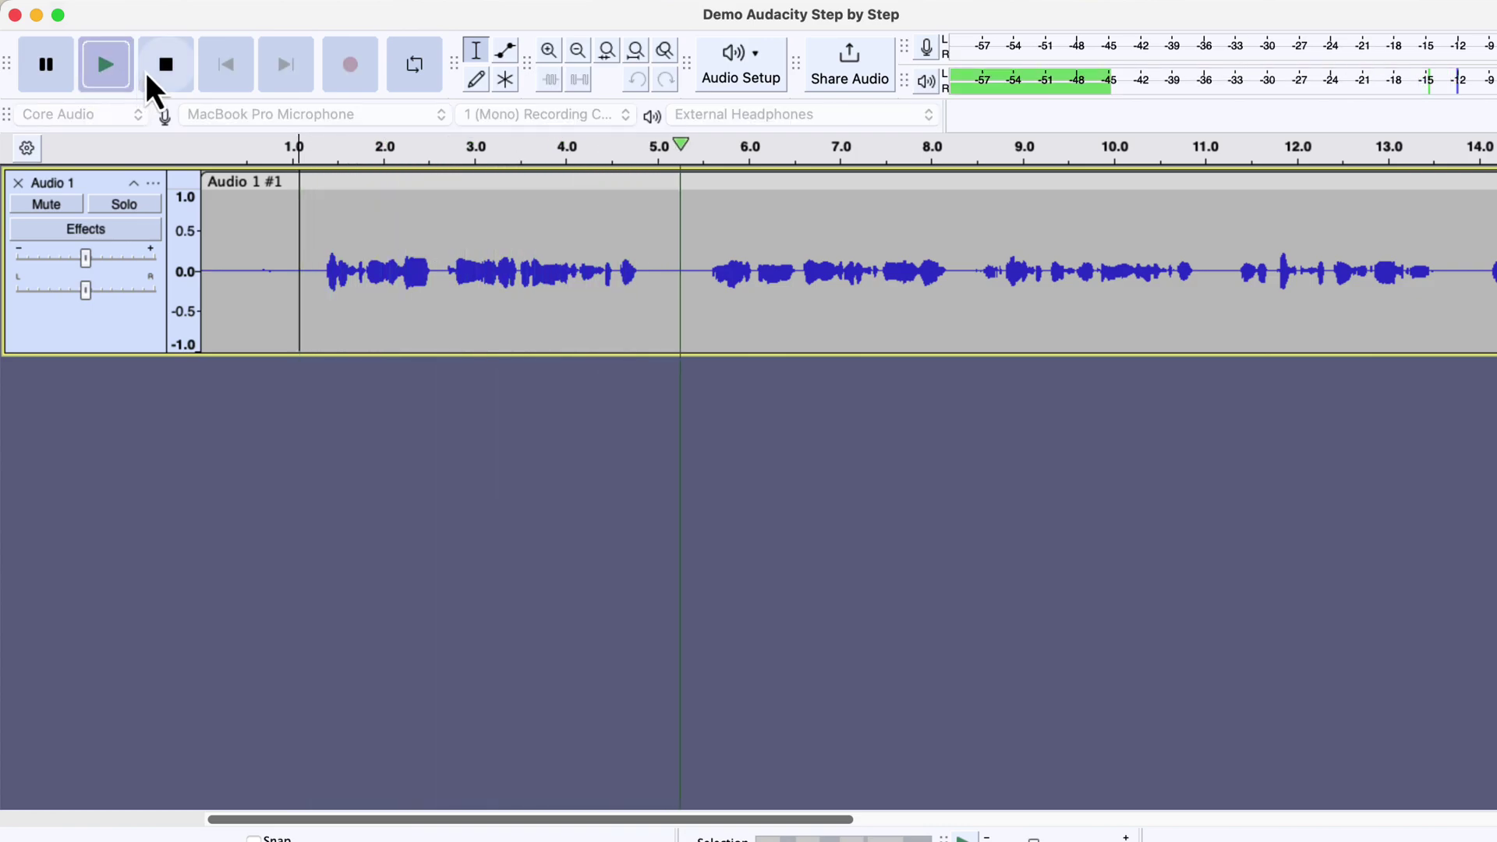
click(156, 76)
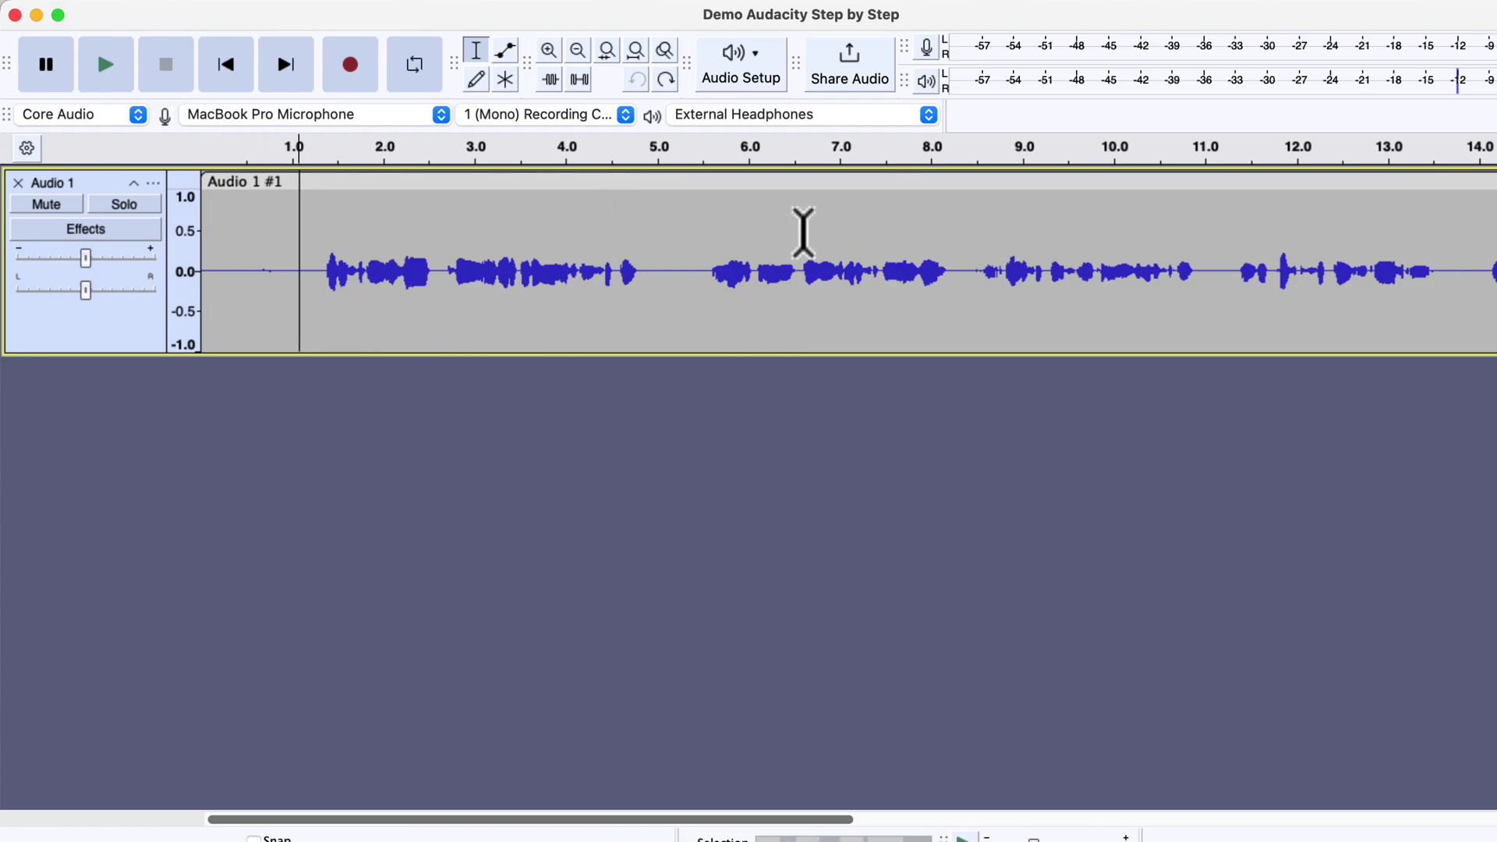
Step: Play the Audio 1 clip from just after 8 seconds on the timeline and stop playback
click(963, 242)
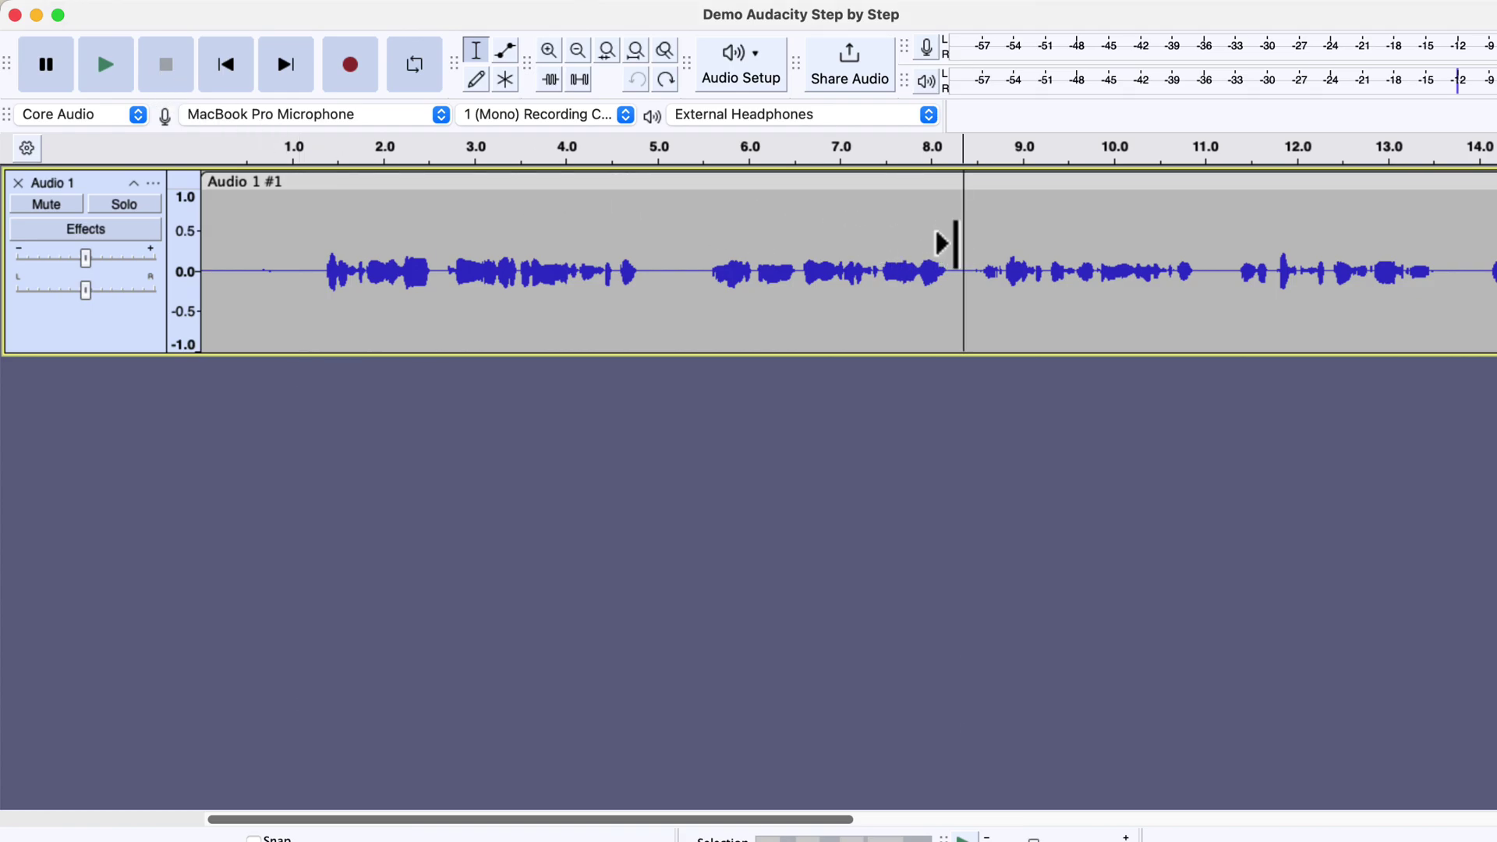
key(space)
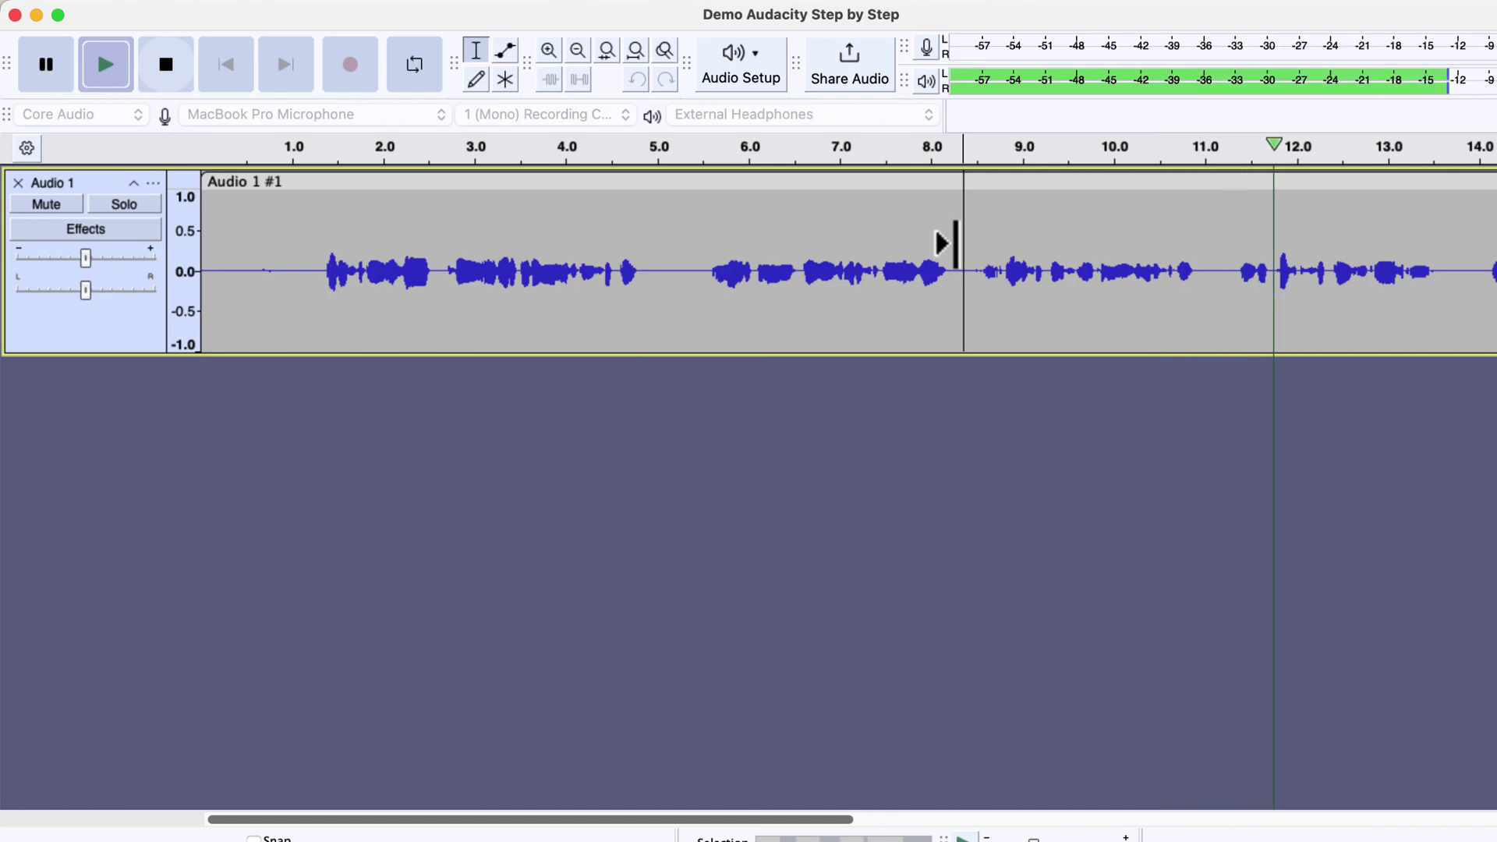
key(space)
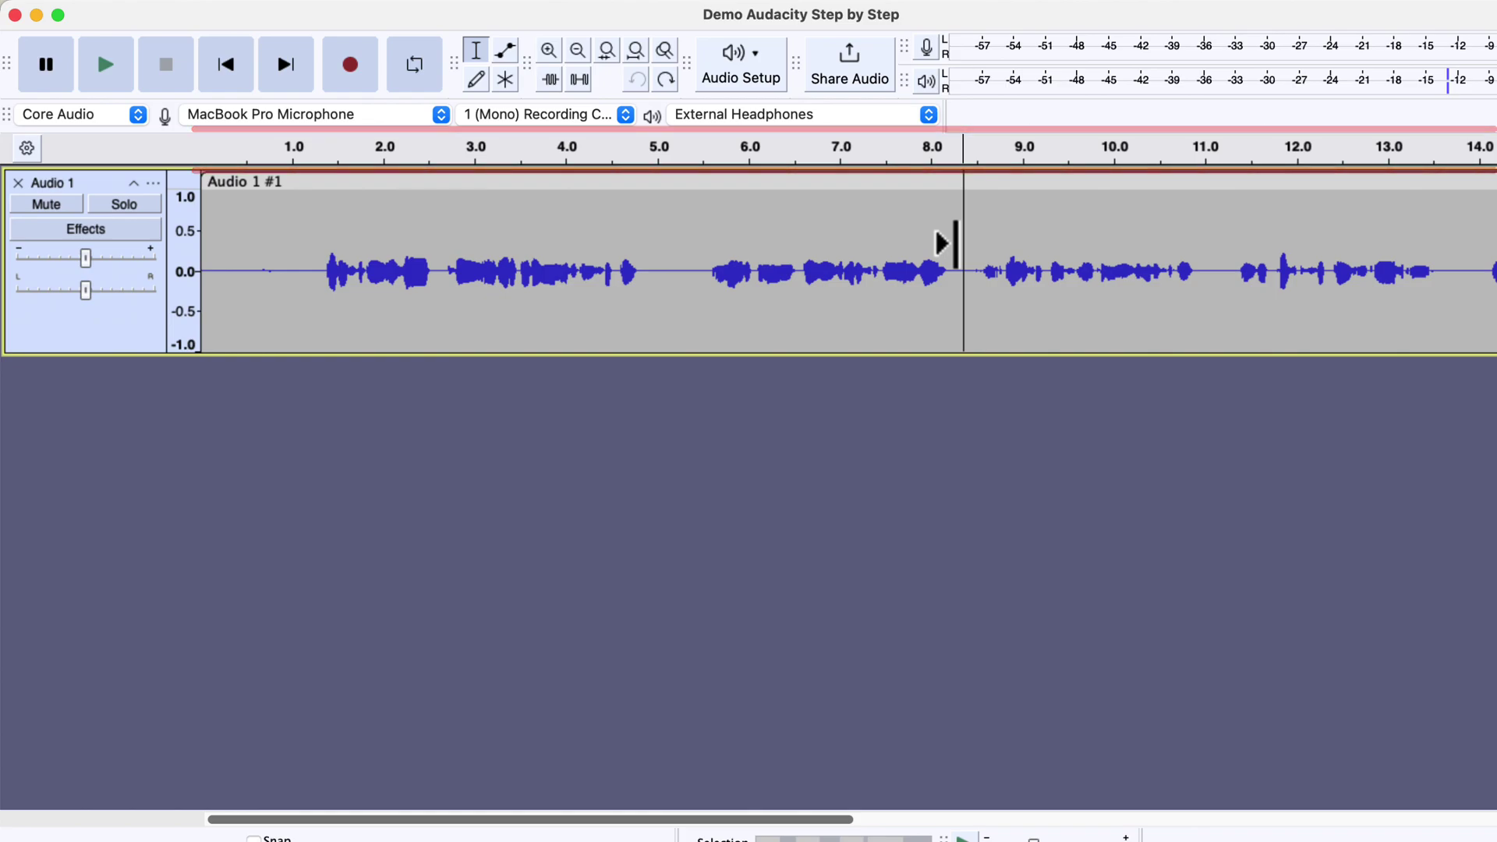
Step: Play the Audio 1 clip from about 19 seconds on the timeline and stop playback
scroll(964, 243, right, 5)
scroll(964, 244, right, 15)
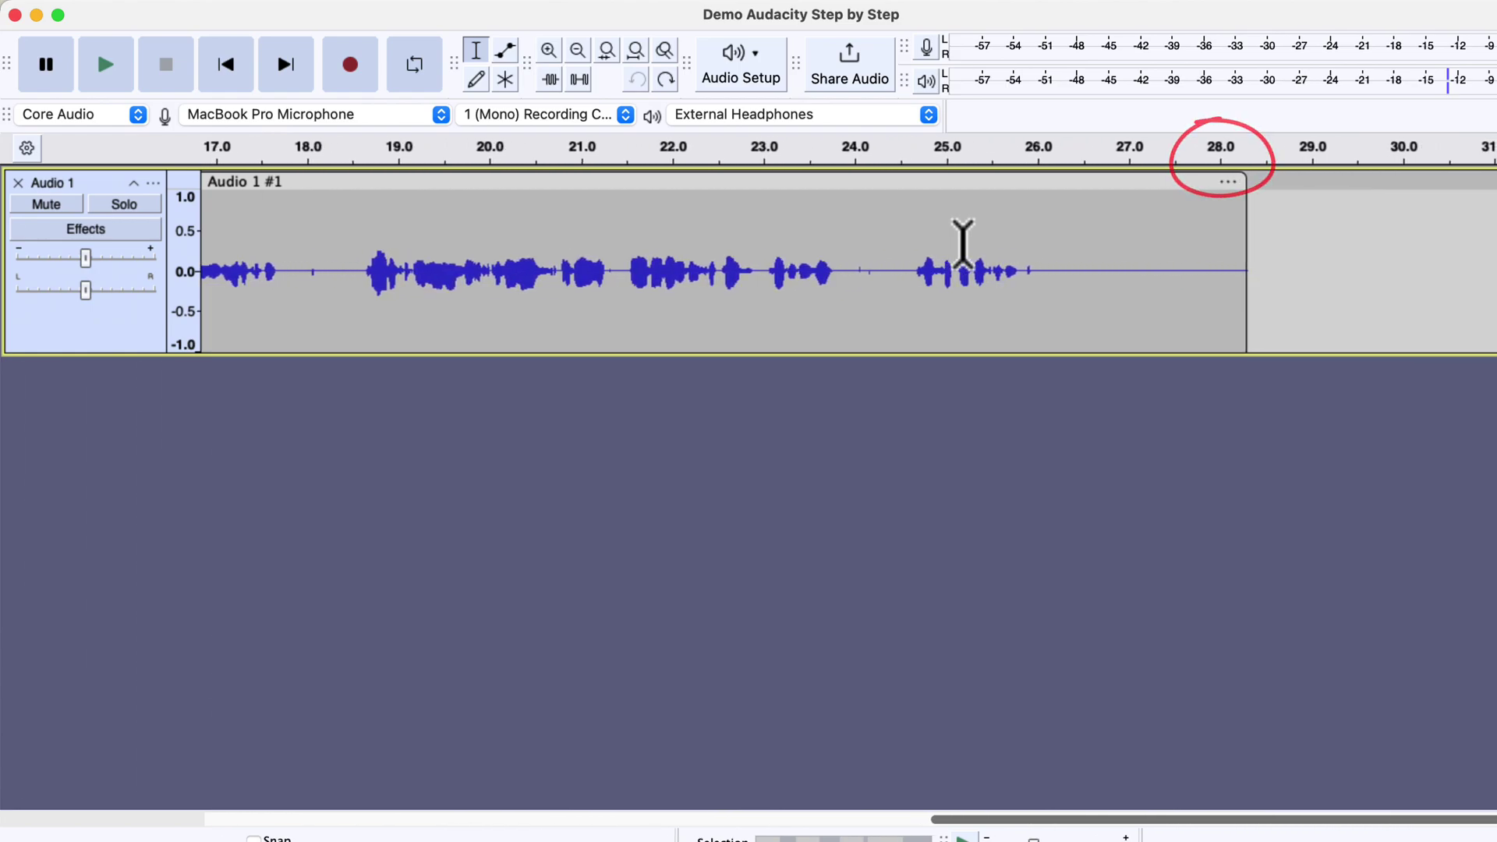
click(396, 153)
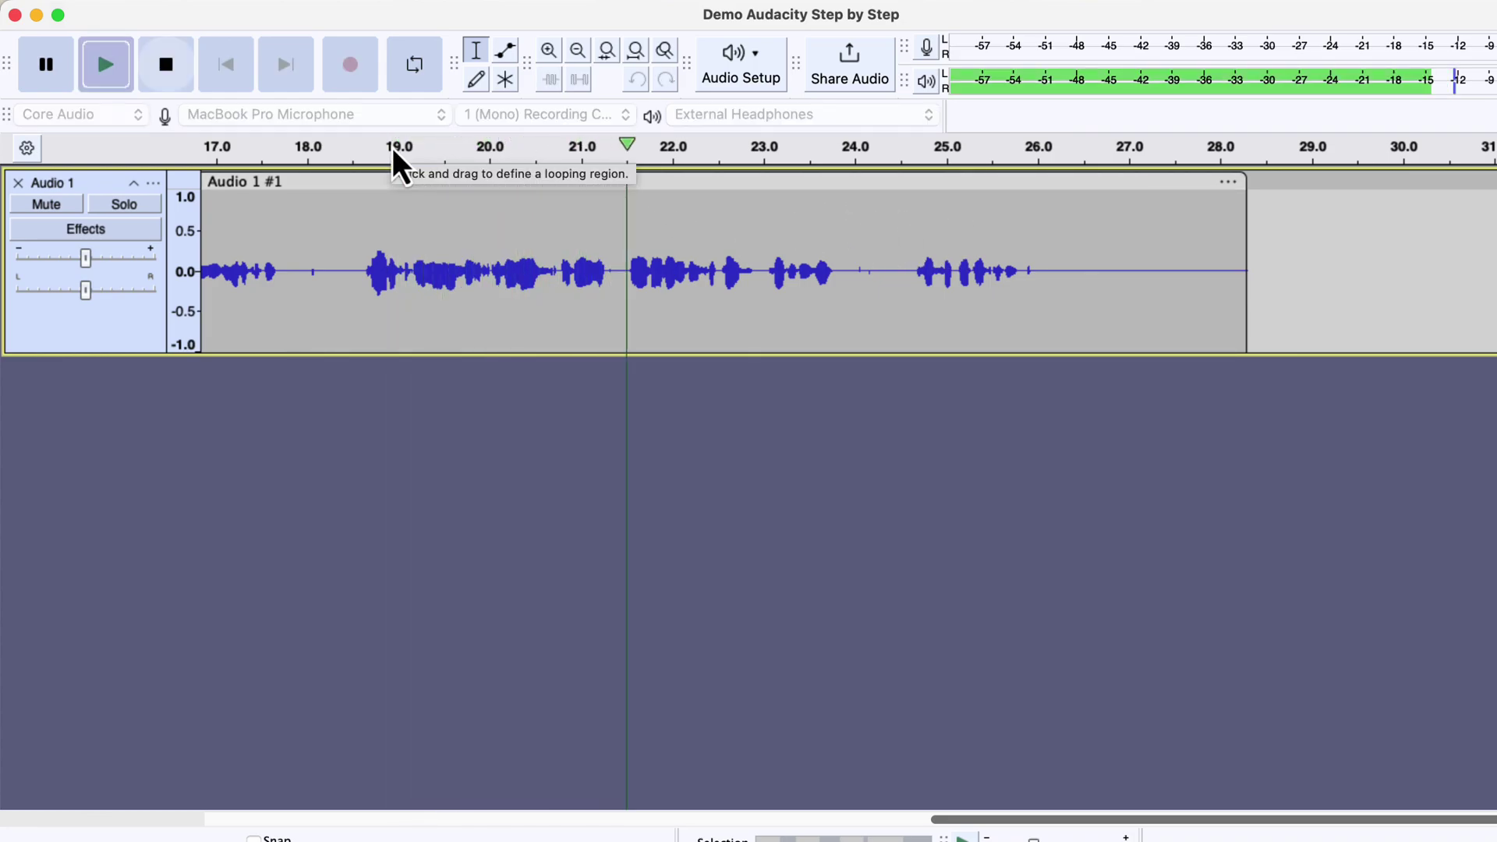
click(396, 153)
Step: Play the Audio 1 clip from about 2 seconds on the timeline and stop playback
scroll(406, 234, left, 10)
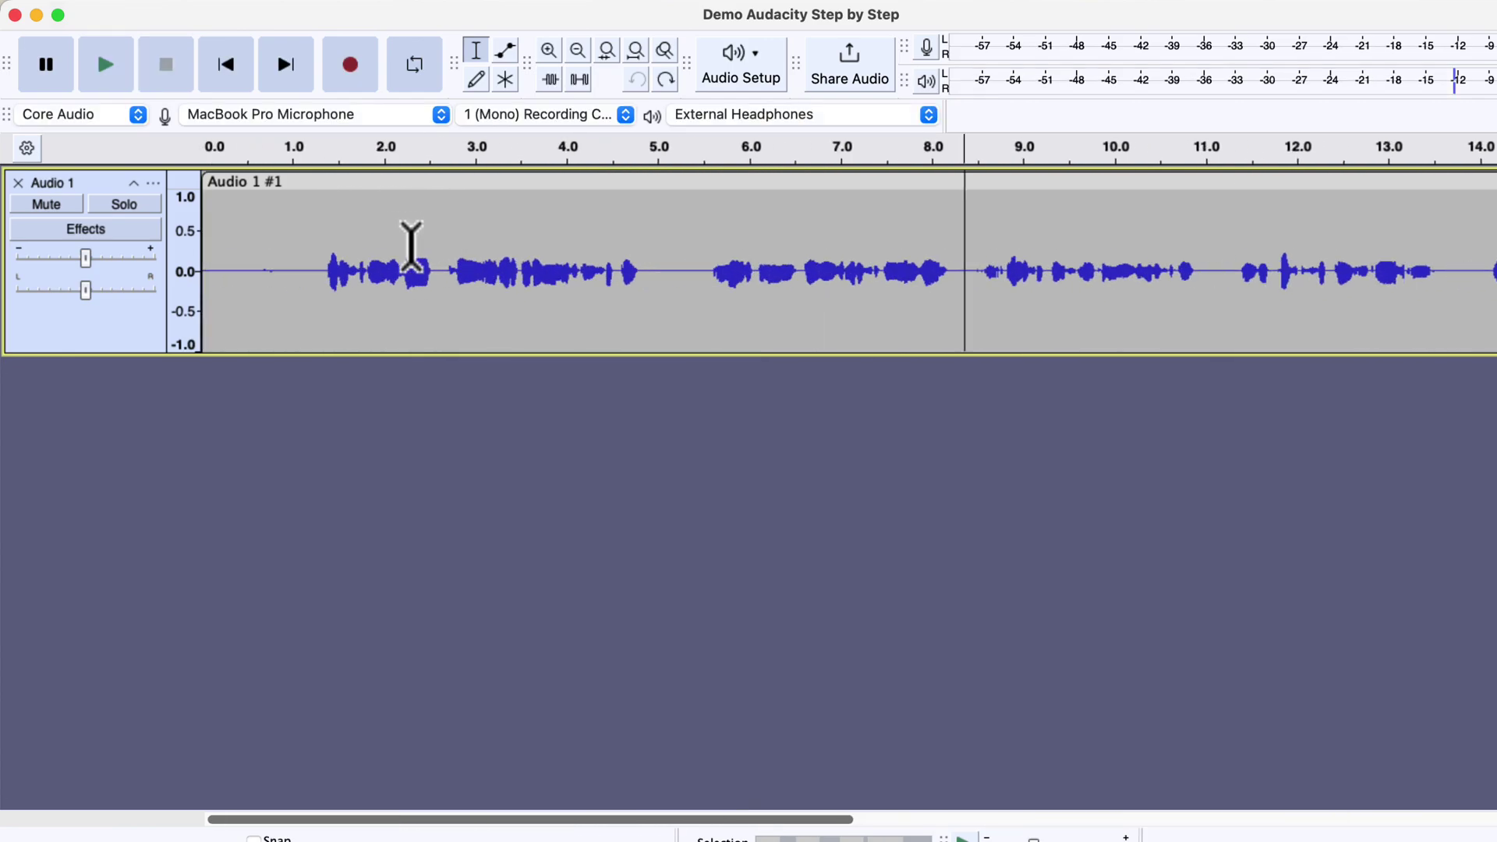
click(383, 153)
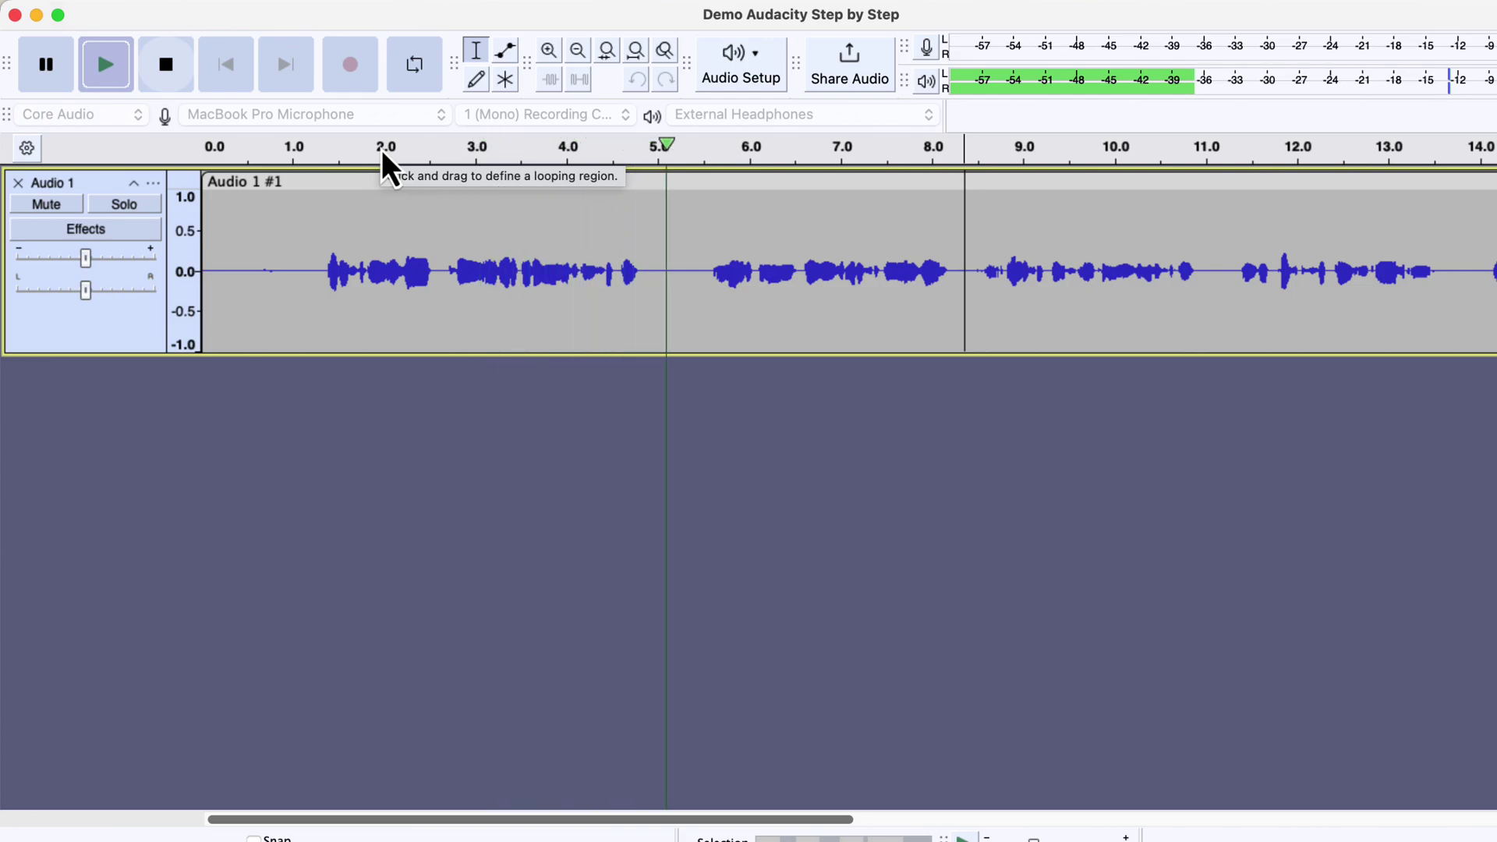
key(space)
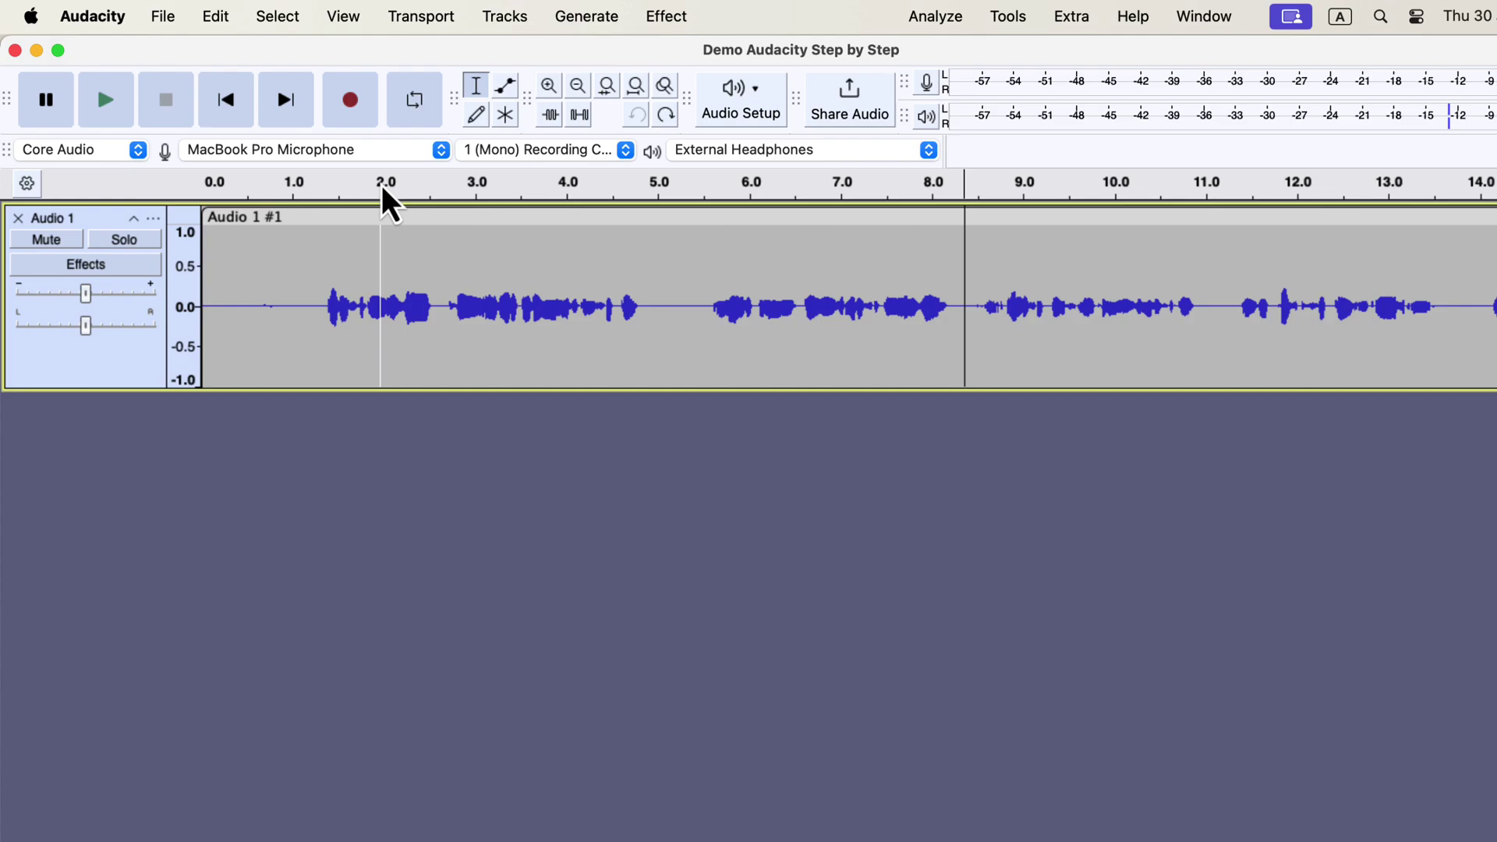
Step: Delete the near-silent section of the Audio 1 clip from about 0.4 to 1.0 seconds
drag(238, 301, 295, 297)
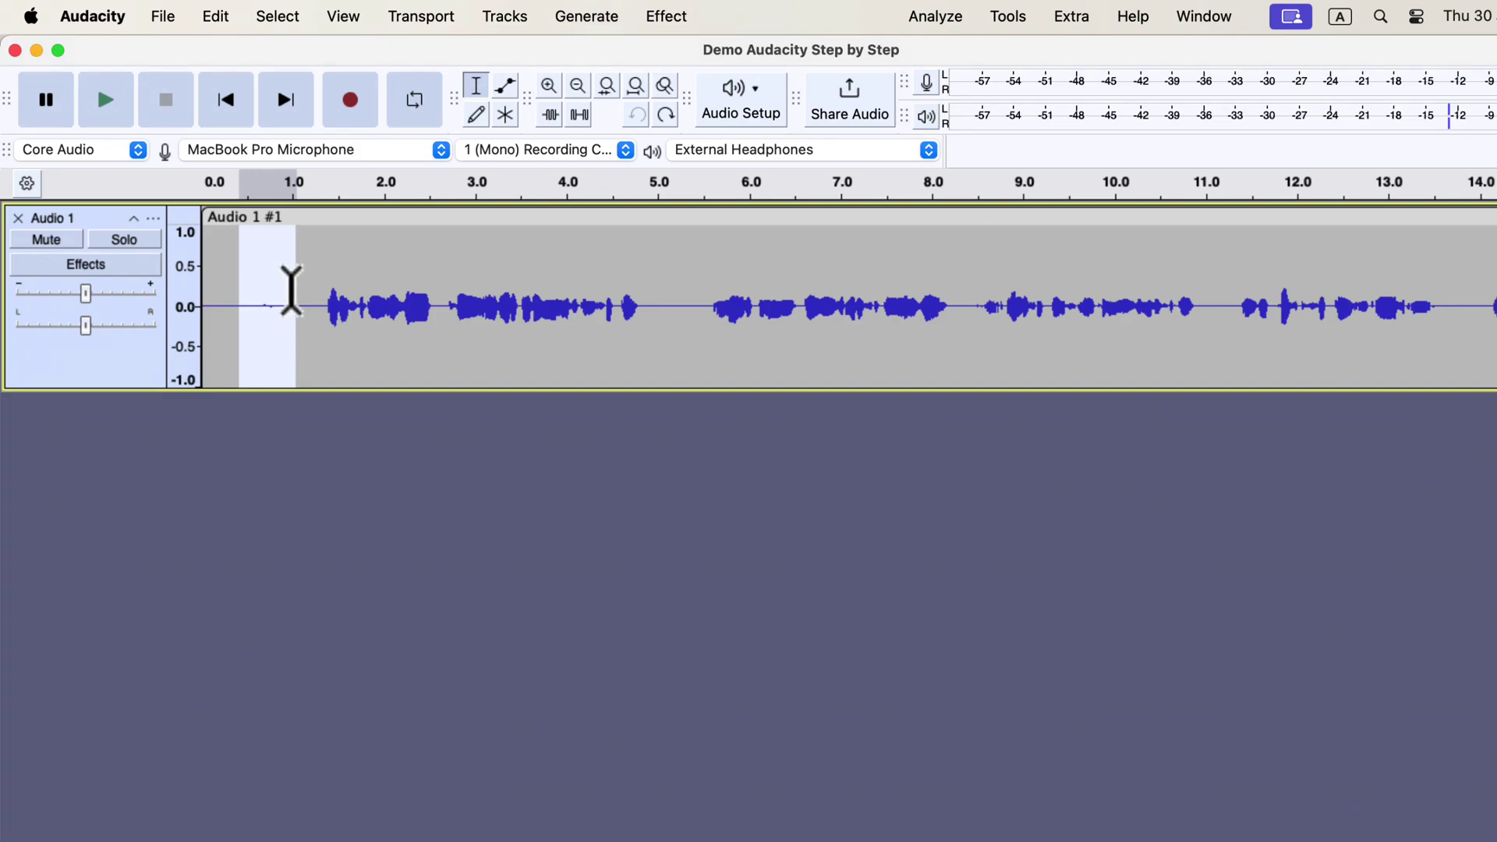
click(215, 16)
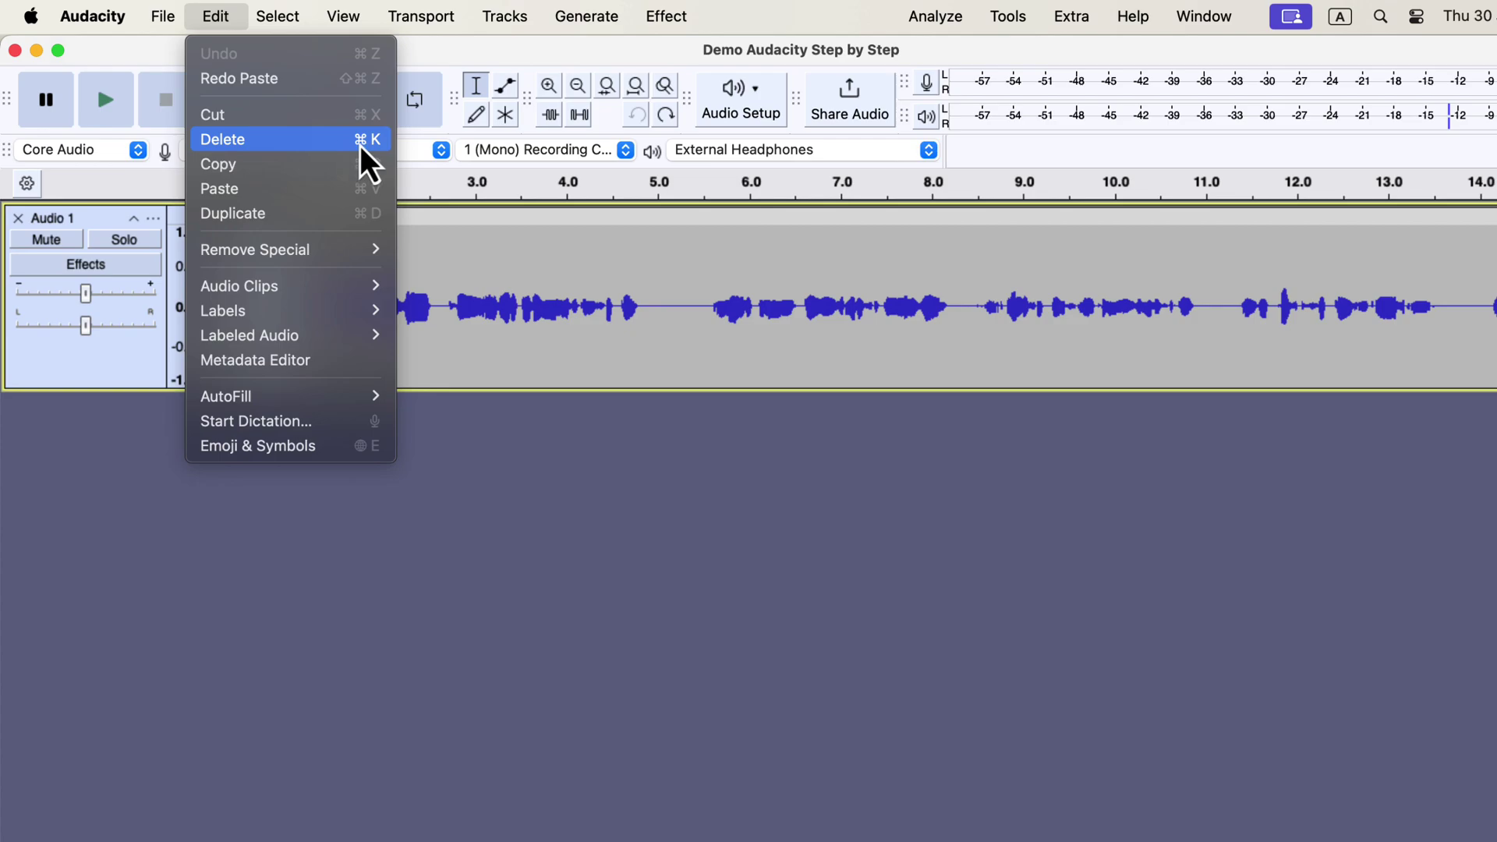
click(321, 145)
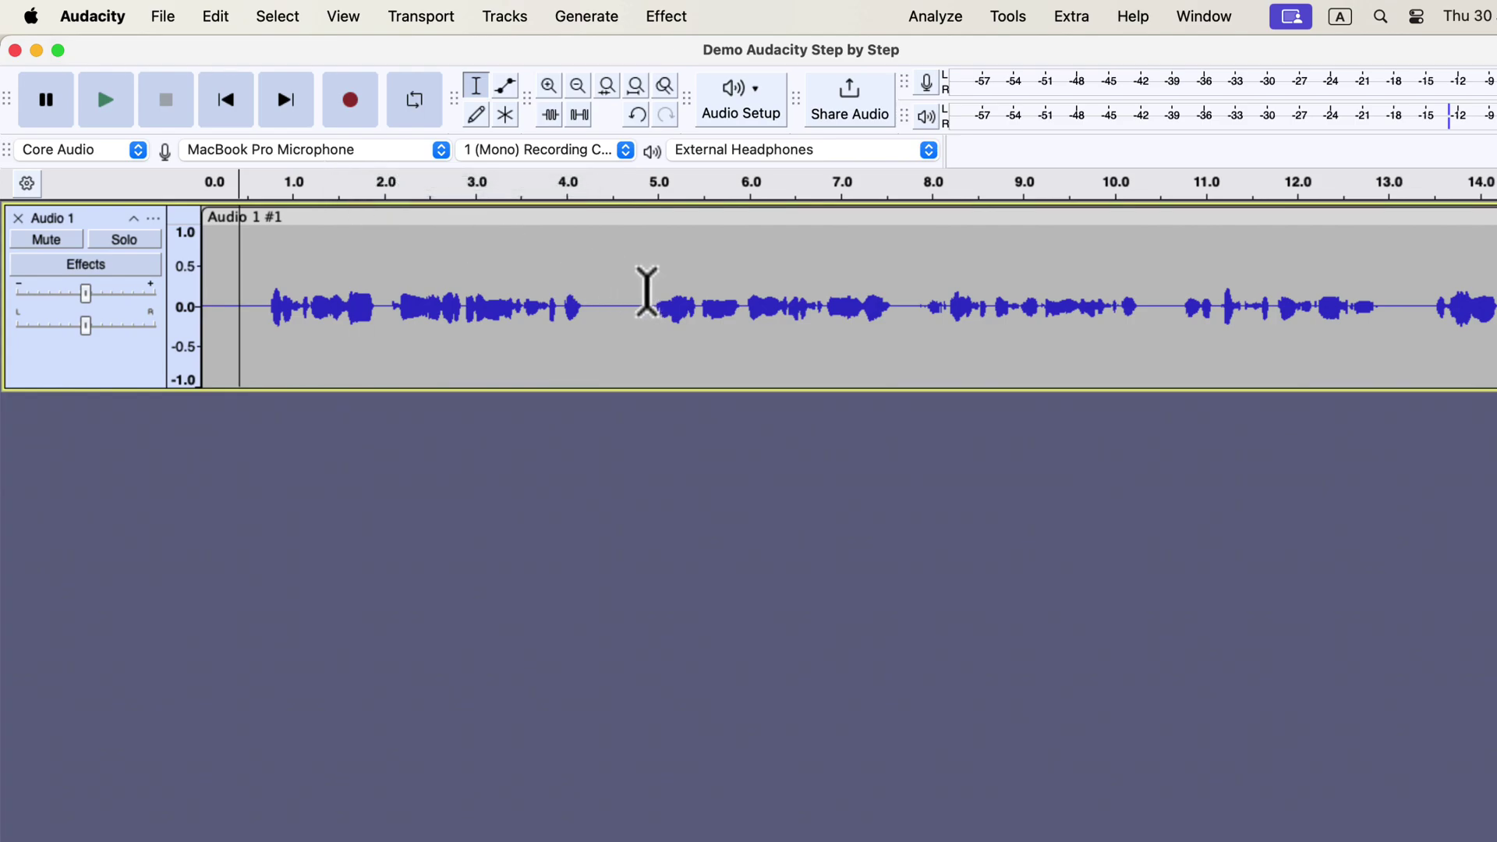
Step: Copy the Audio 1 section from about 4.9 to 7.6 seconds and paste it near the clip's start, at about 0.2 seconds
drag(648, 292, 898, 298)
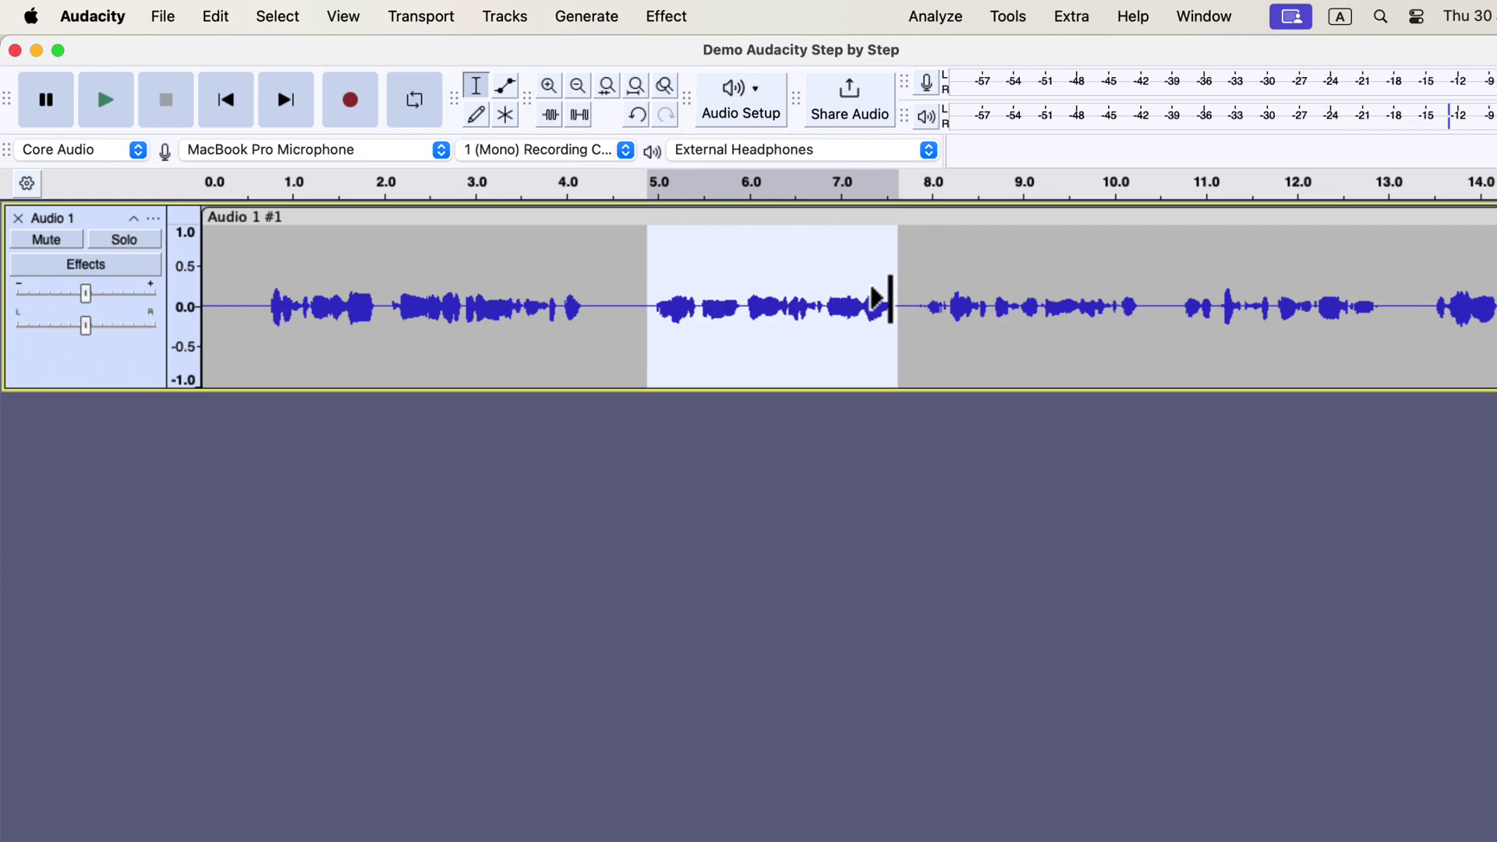
right_click(811, 273)
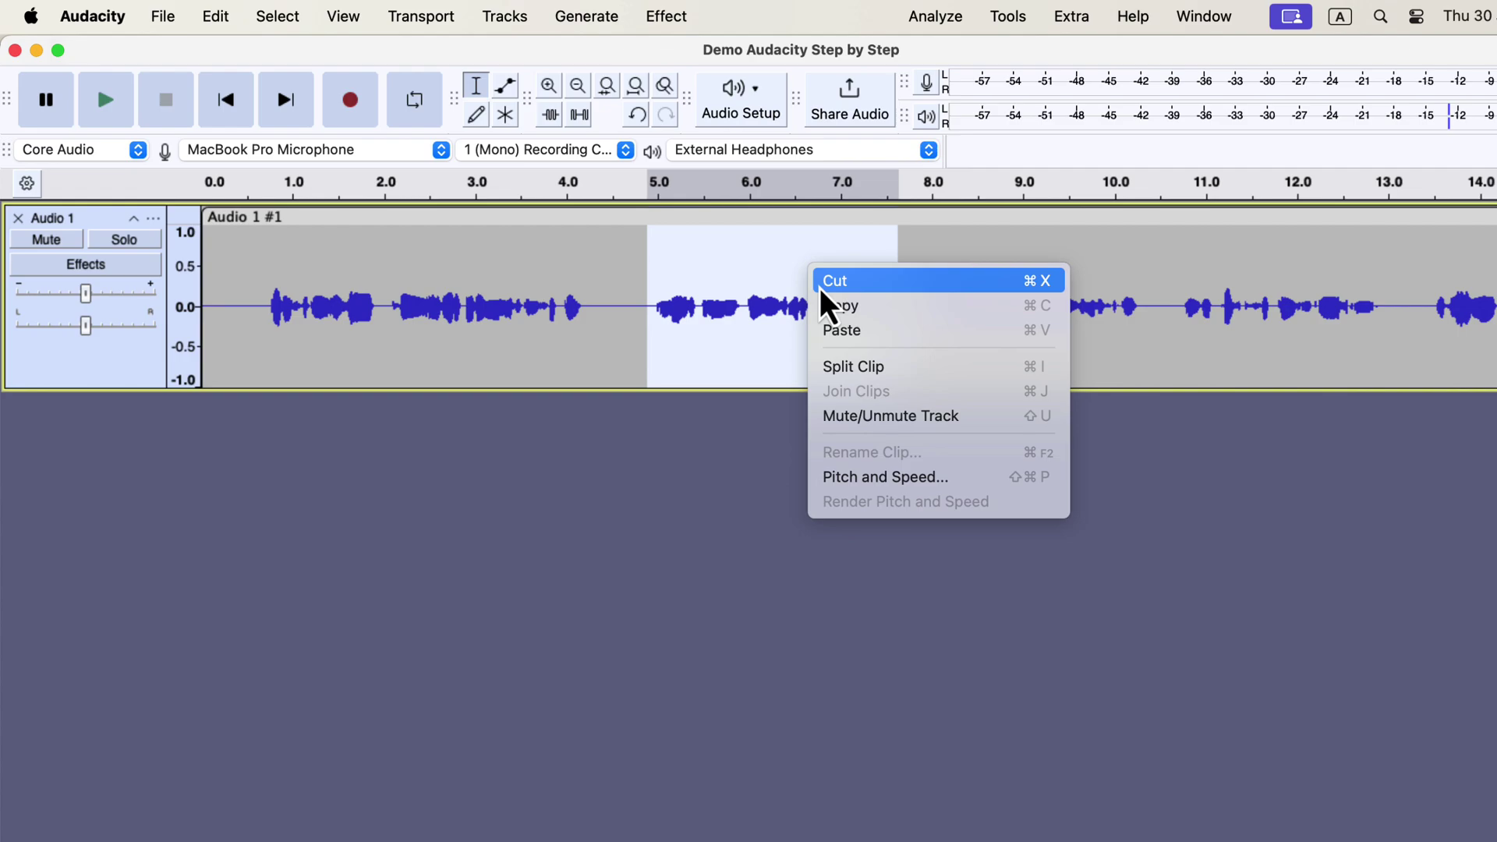
click(915, 307)
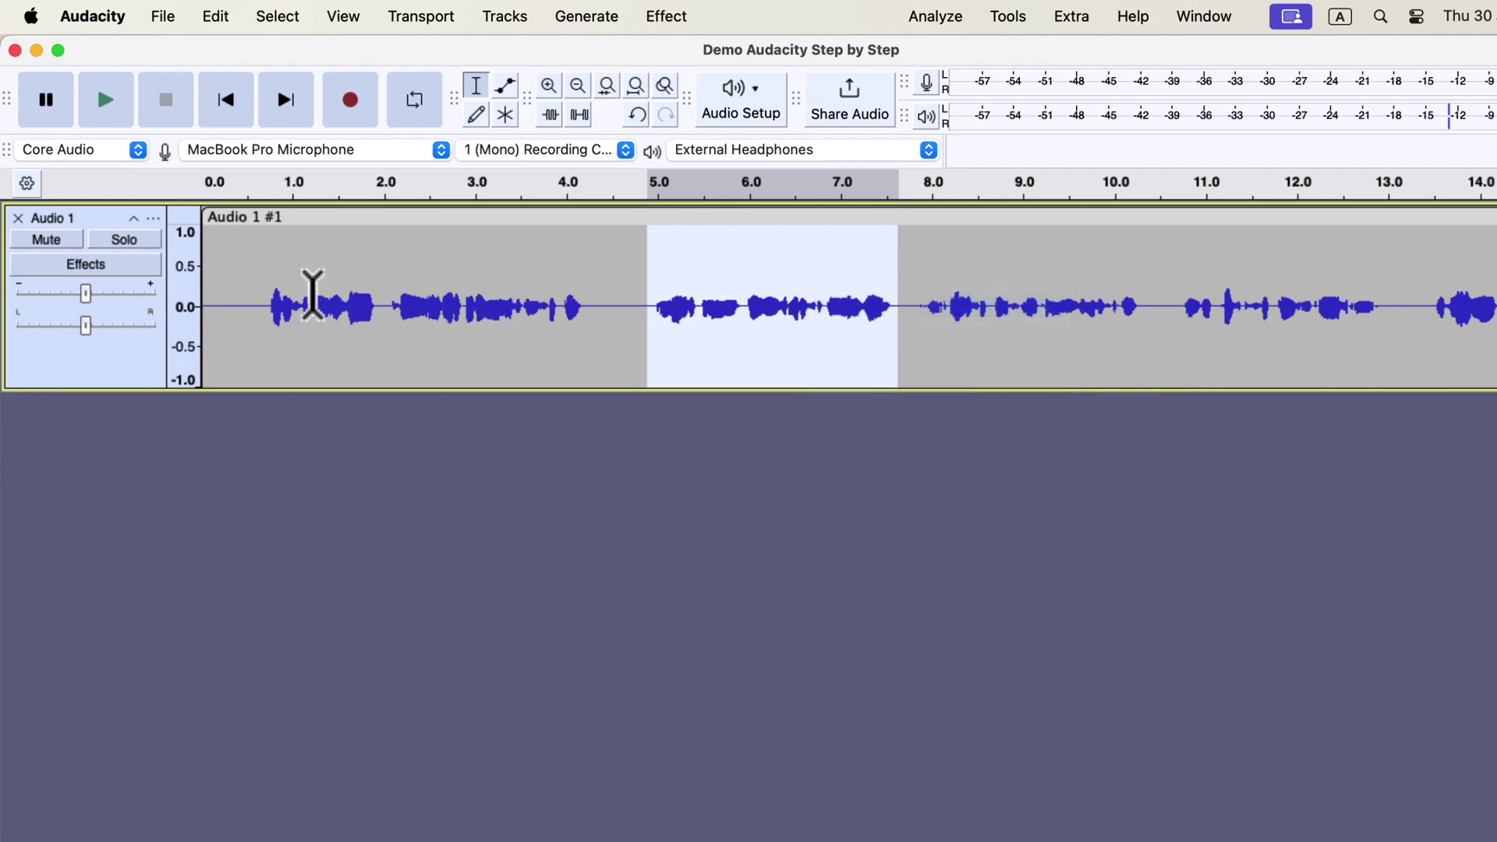
click(222, 294)
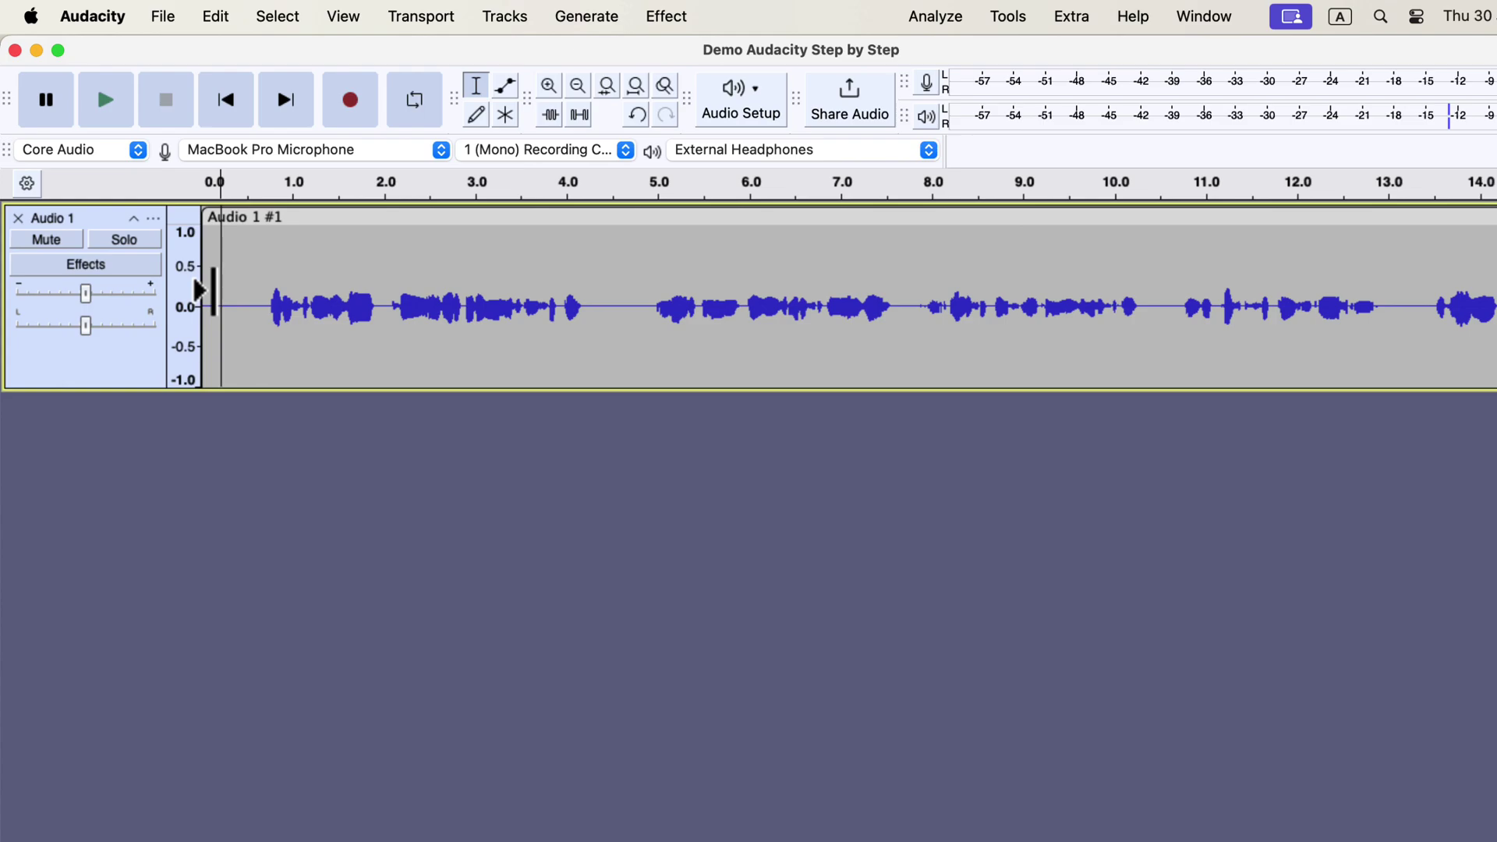
right_click(223, 294)
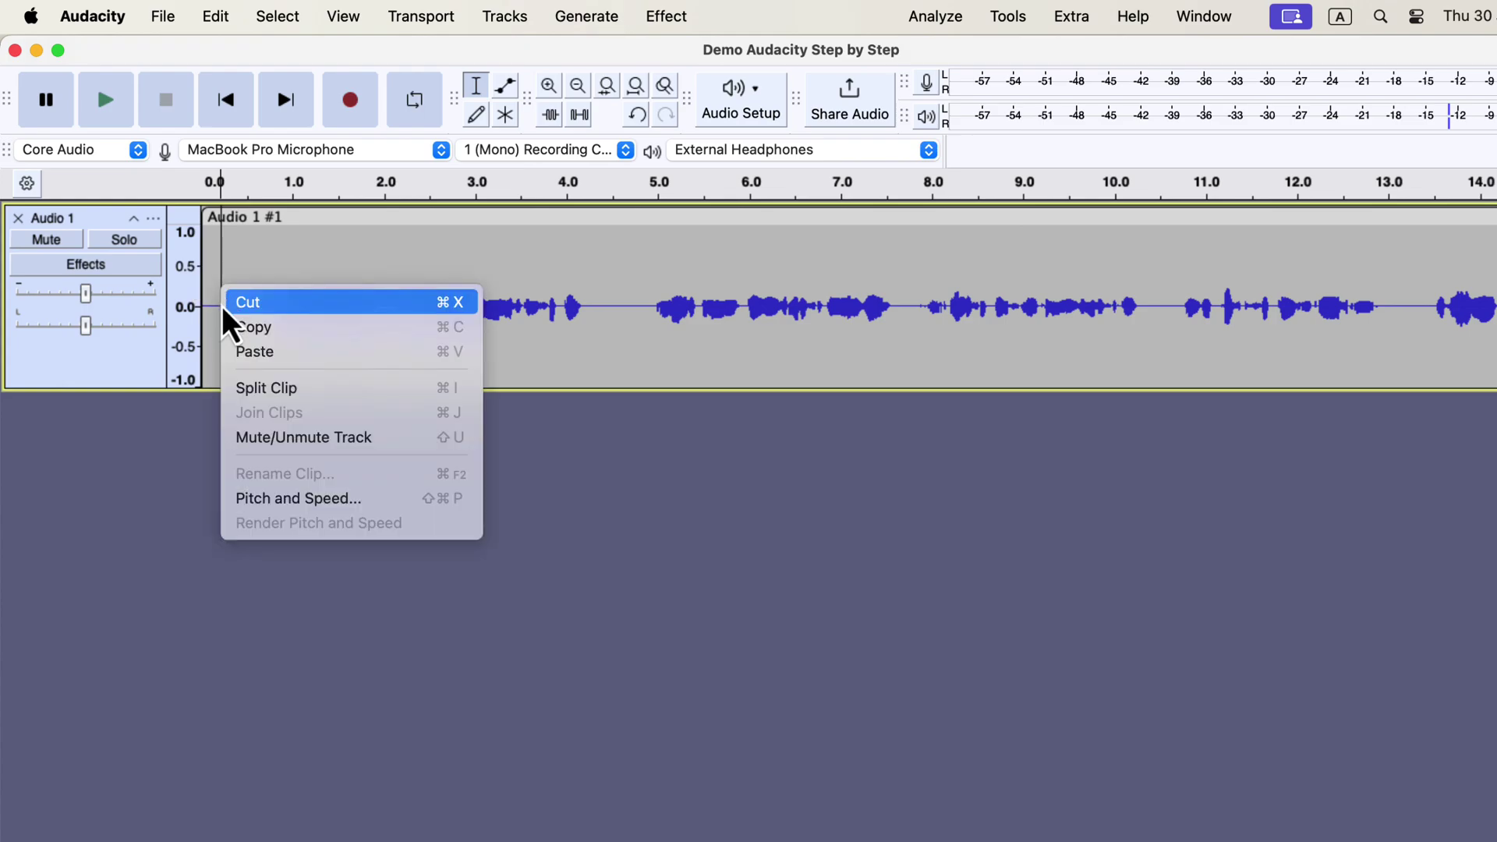
click(363, 352)
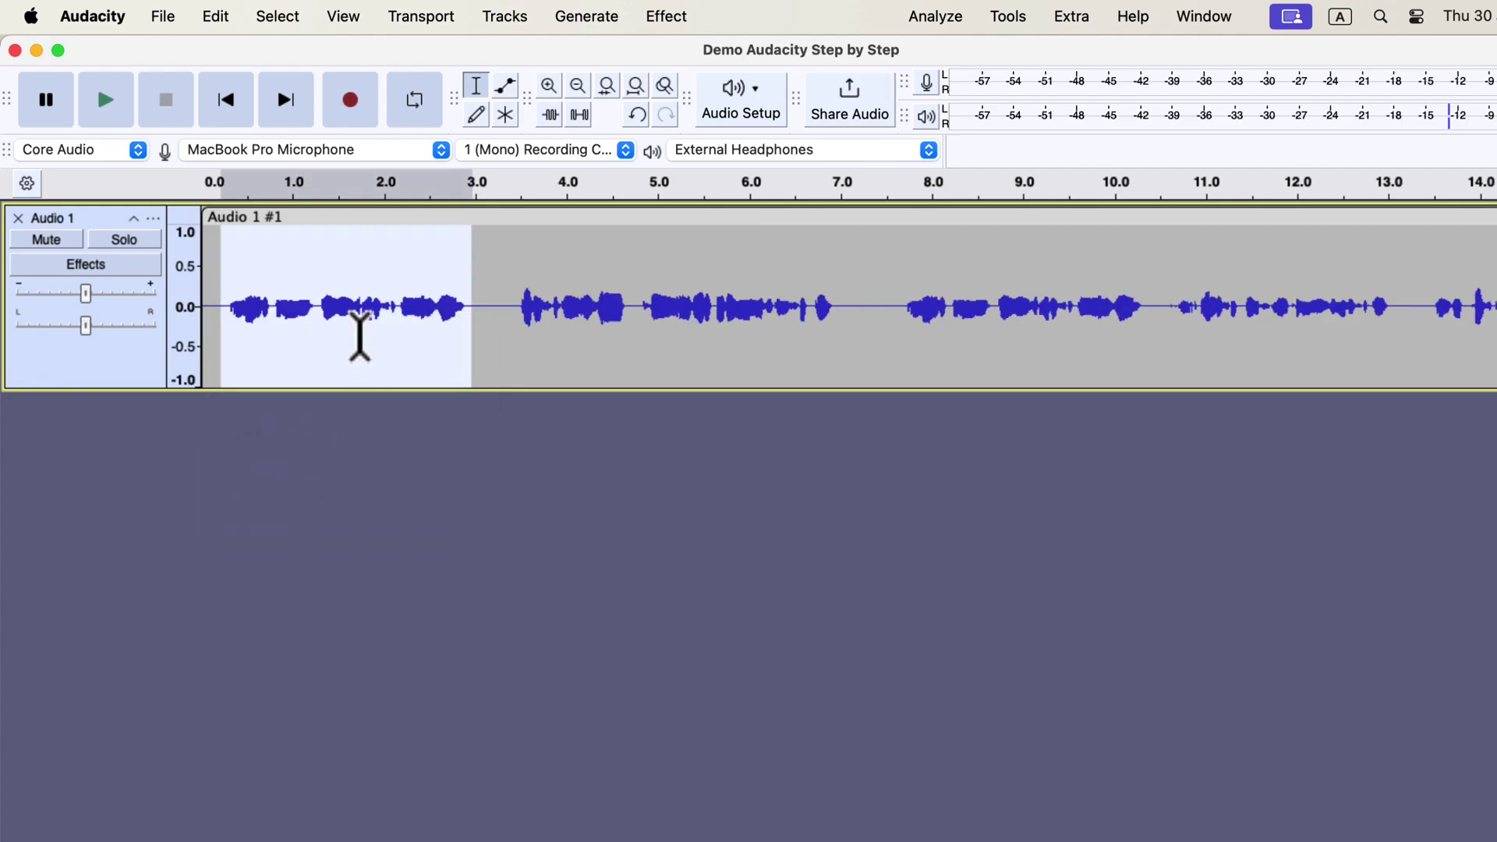
Step: Look up the shortcuts for "copy" and "paste" in the Shortcuts preferences and leave without saving changes
click(95, 16)
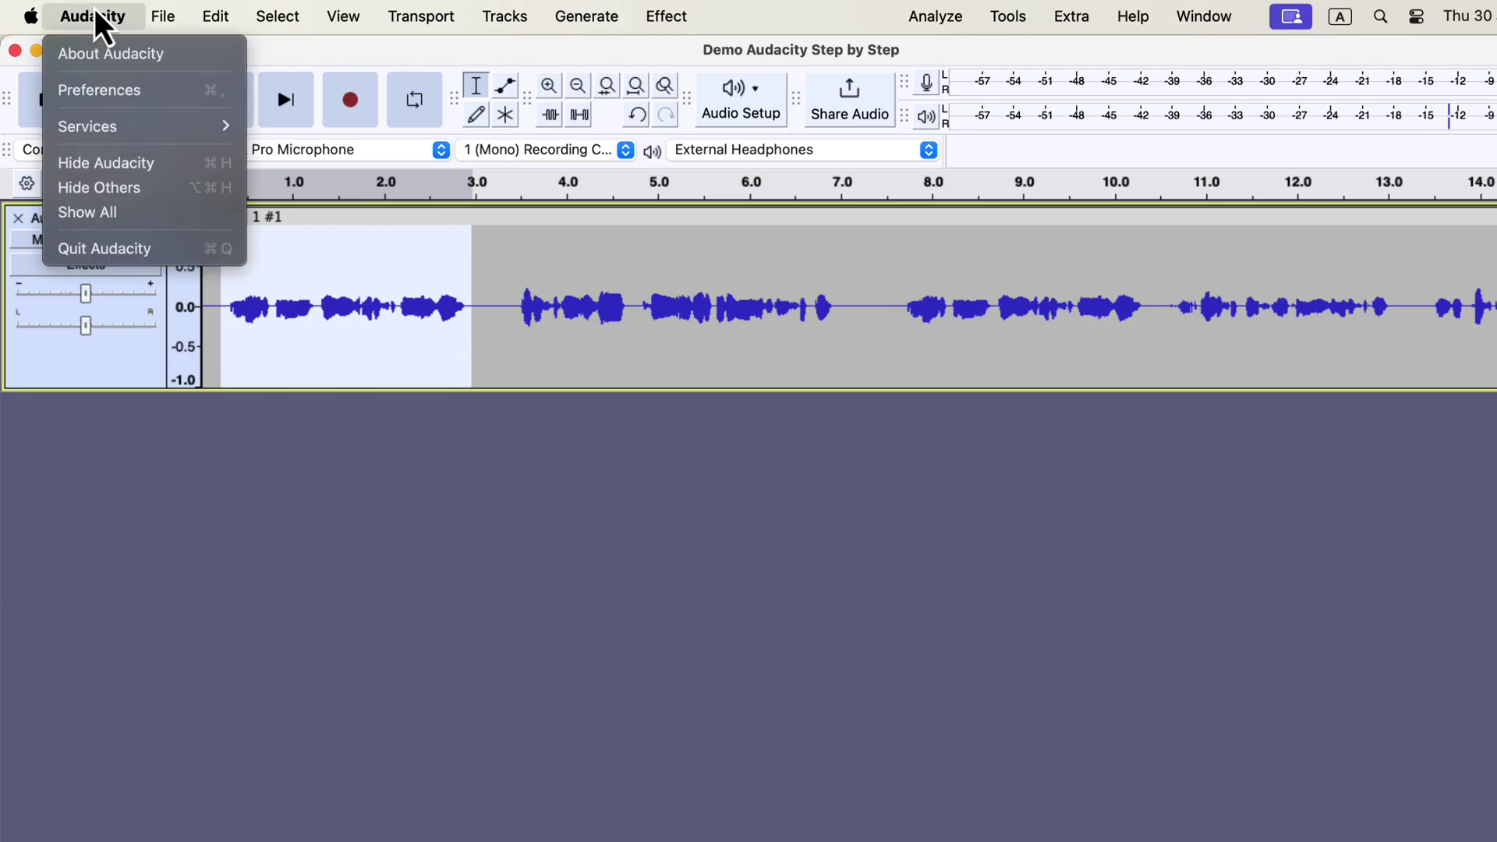
click(100, 91)
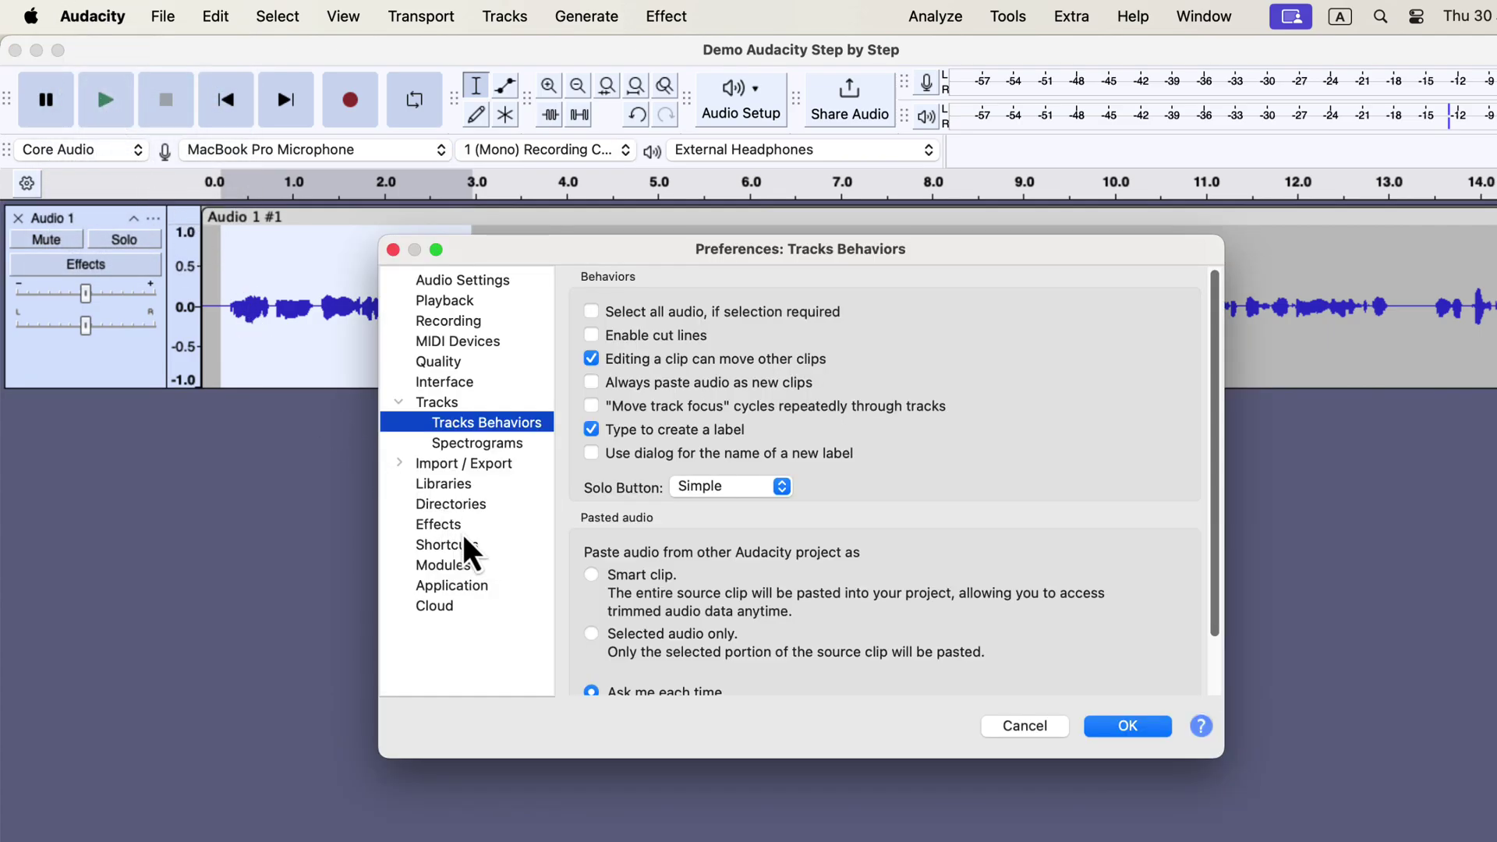
click(468, 545)
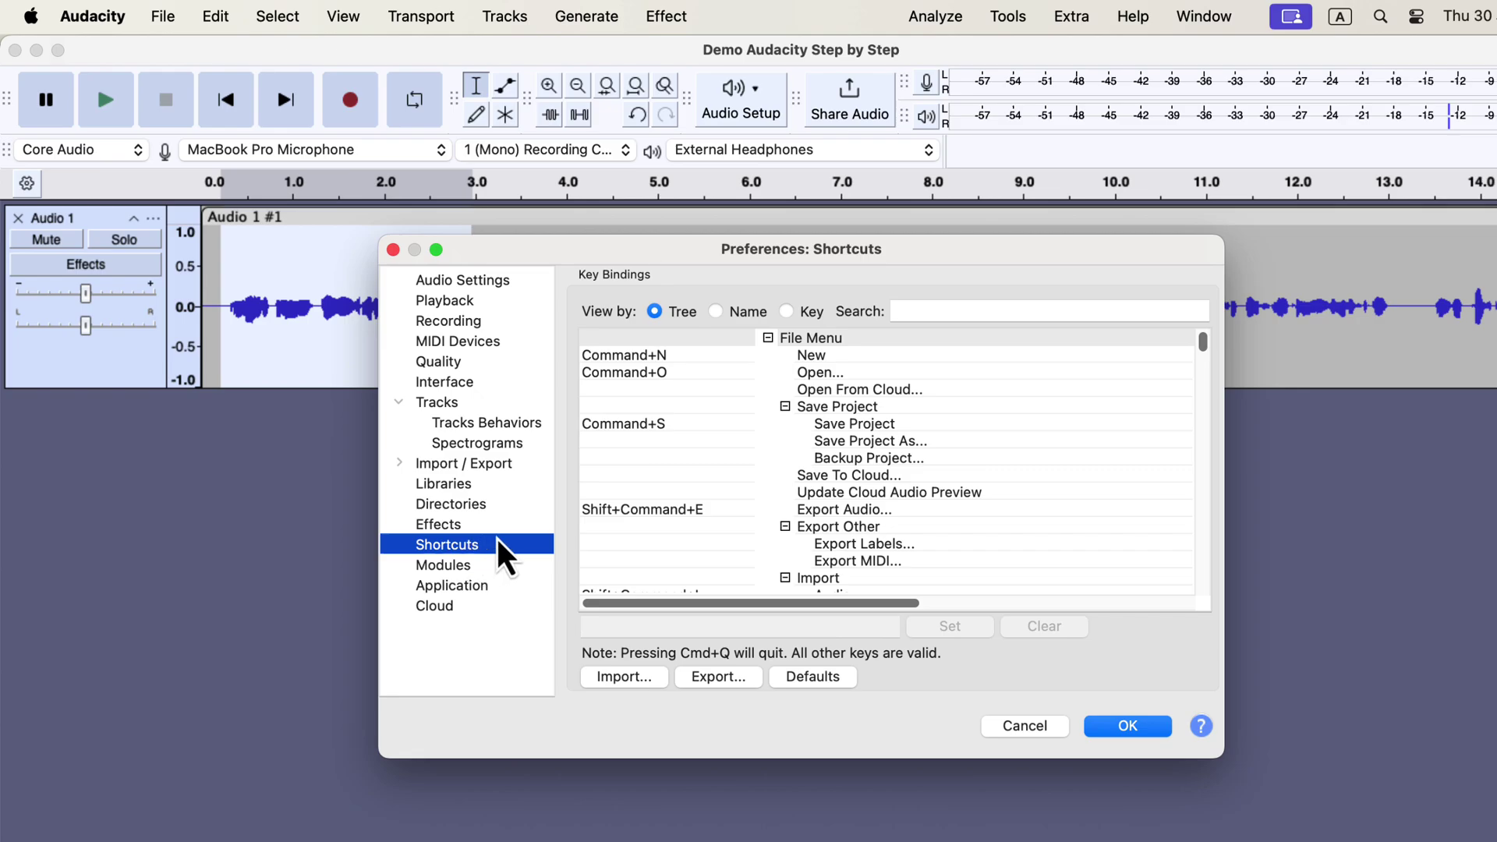
click(927, 310)
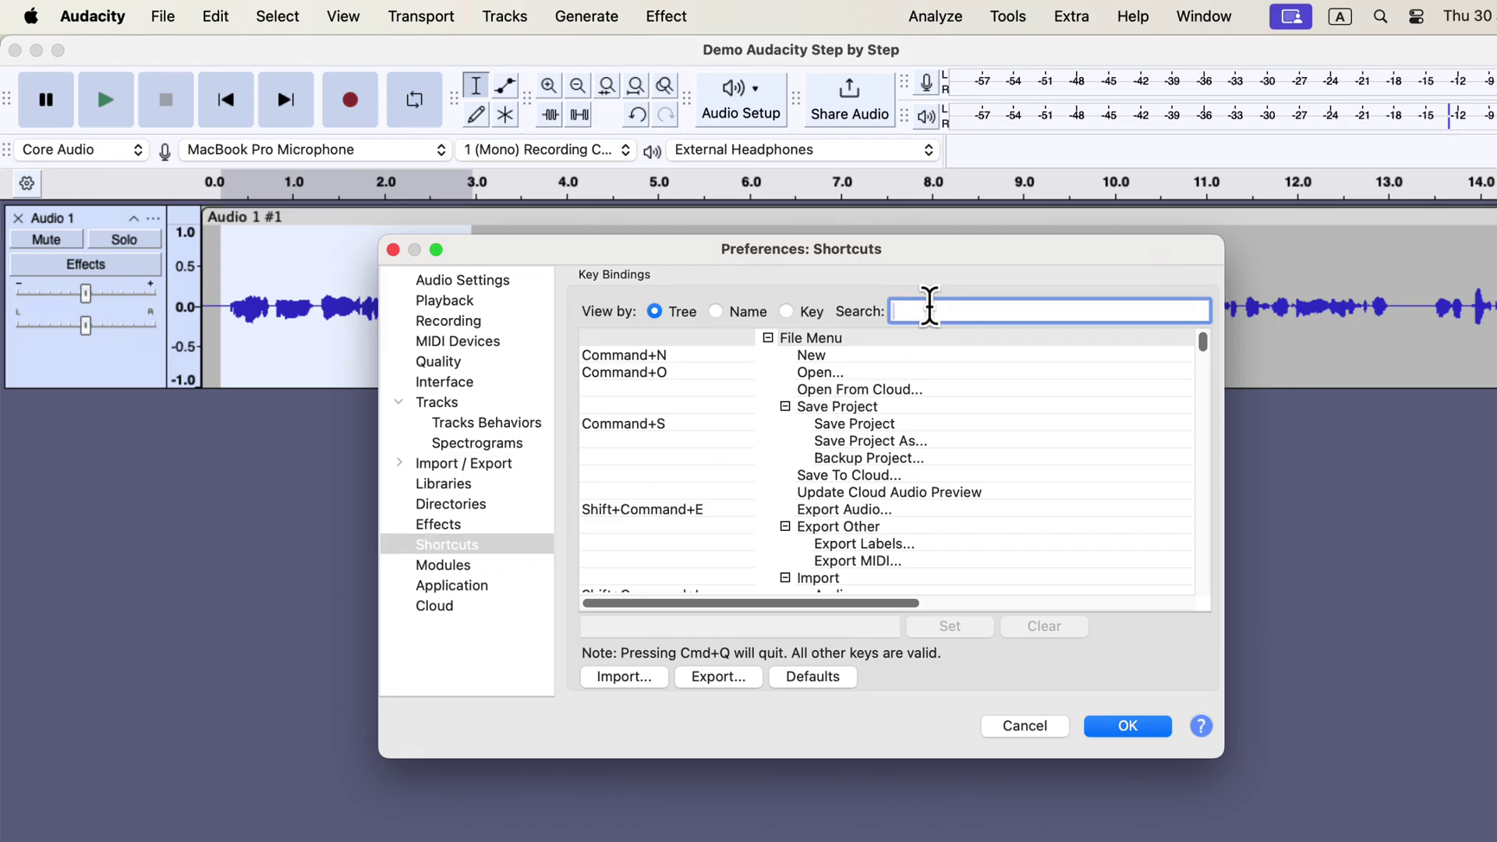
text(copy)
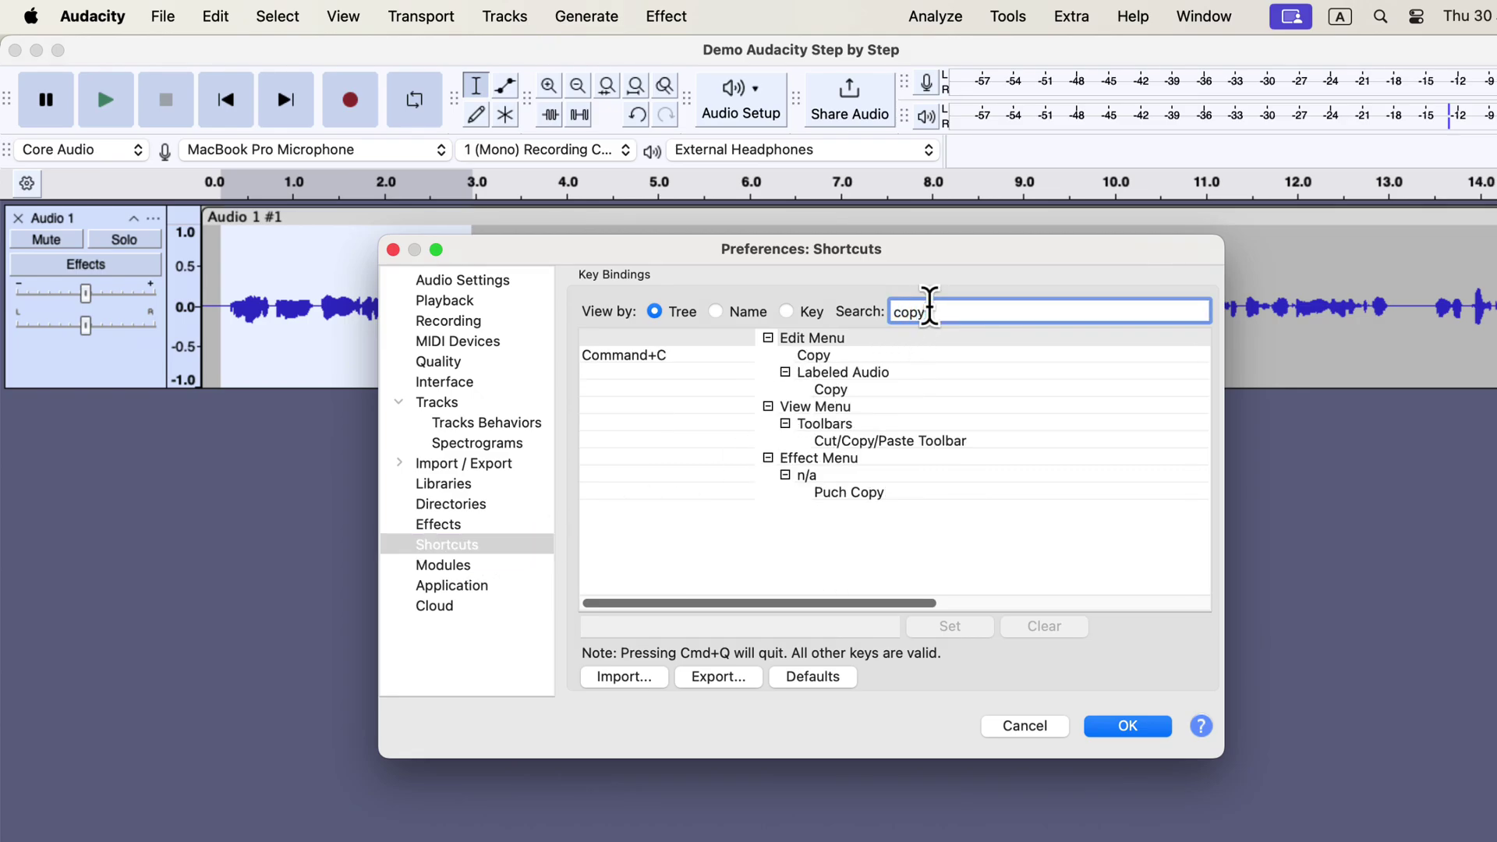
key(BackSpace)
key(BackSpace)
key(BackSpace)
key(BackSpace)
text(p)
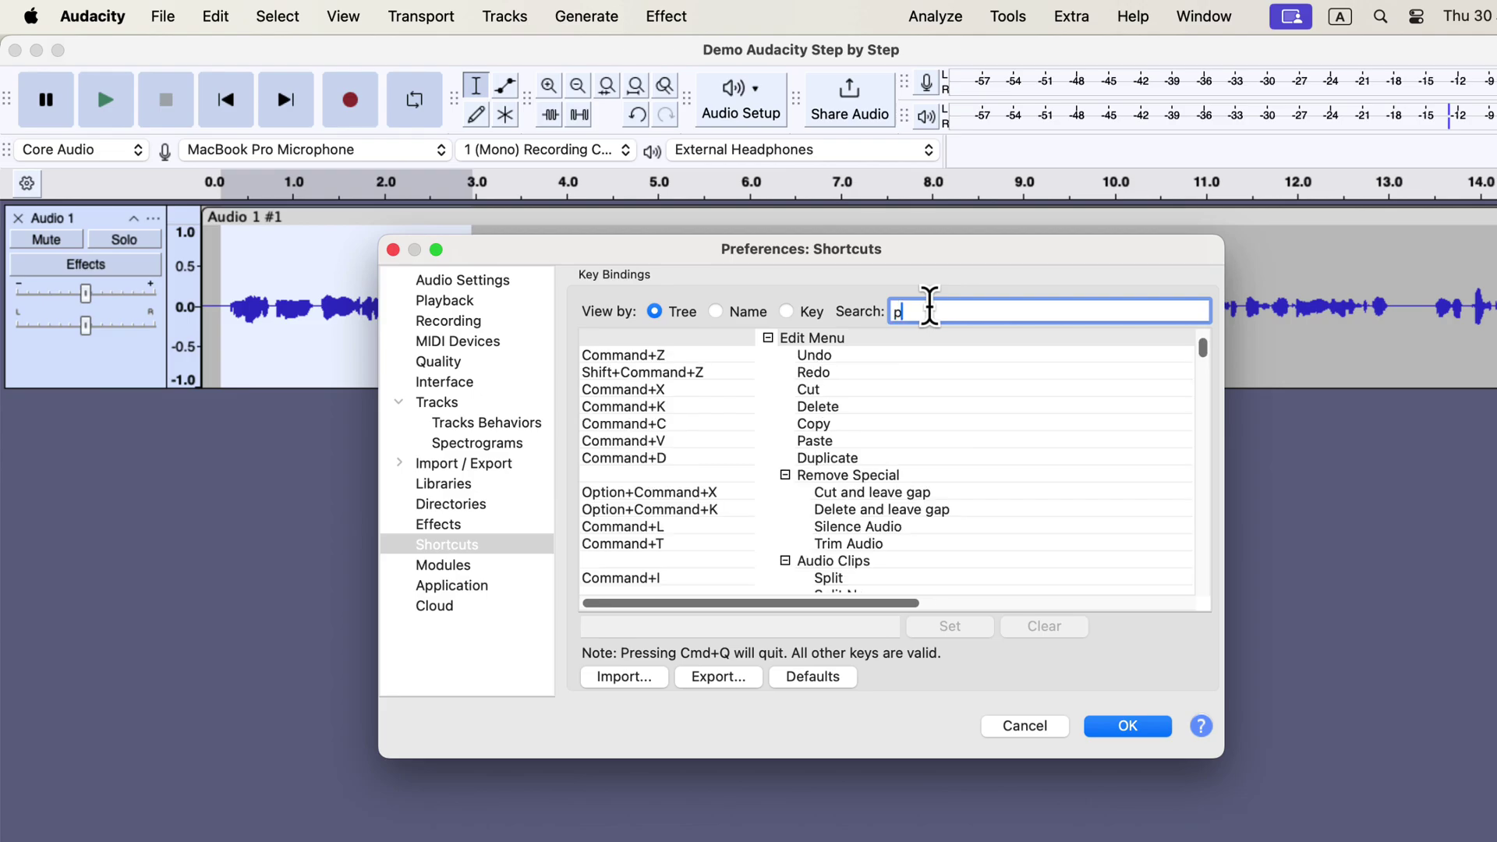
text(aste)
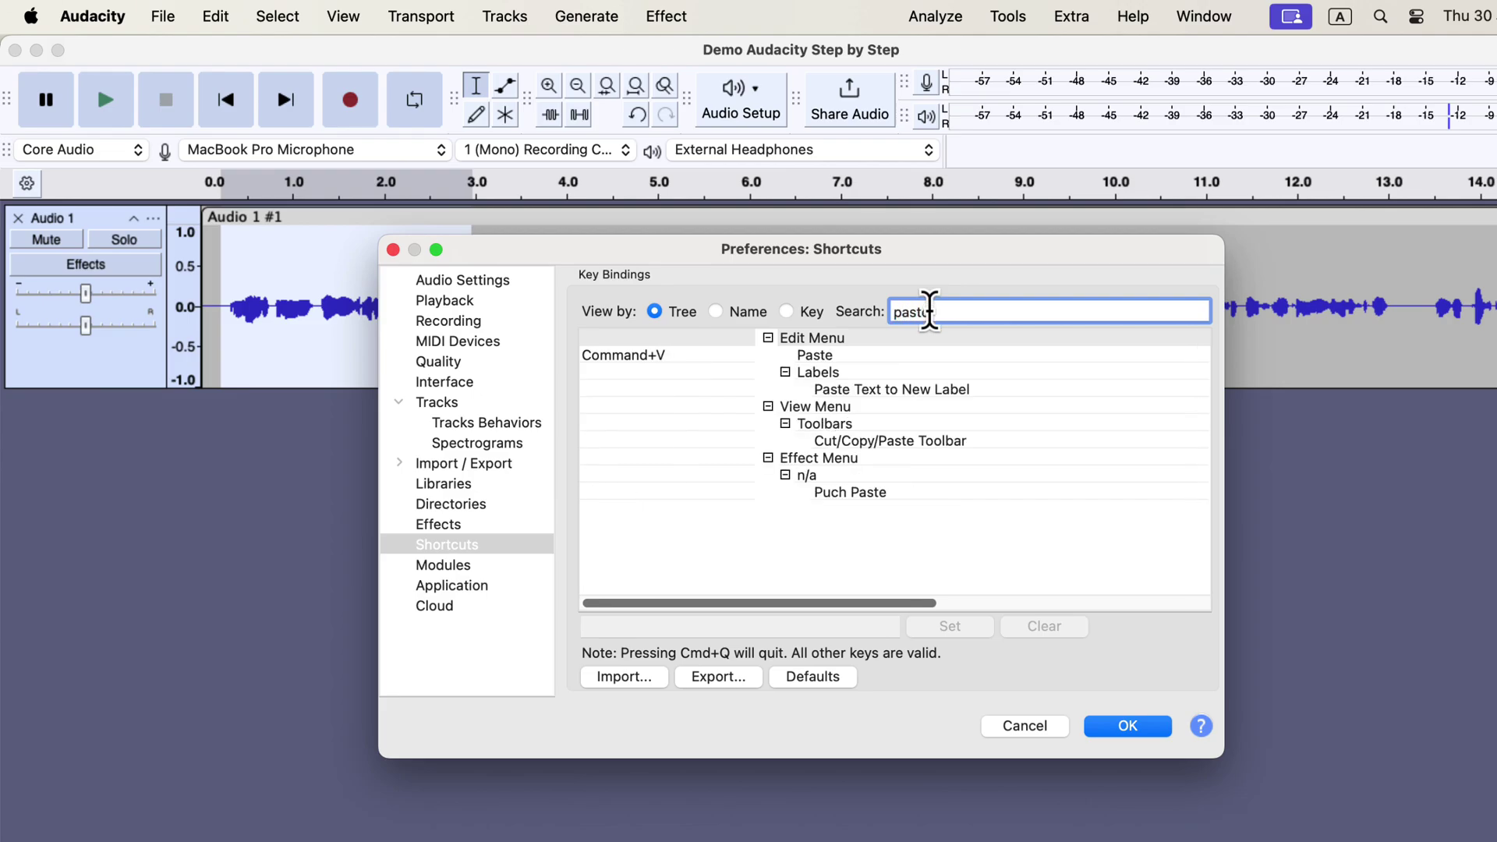
click(1031, 732)
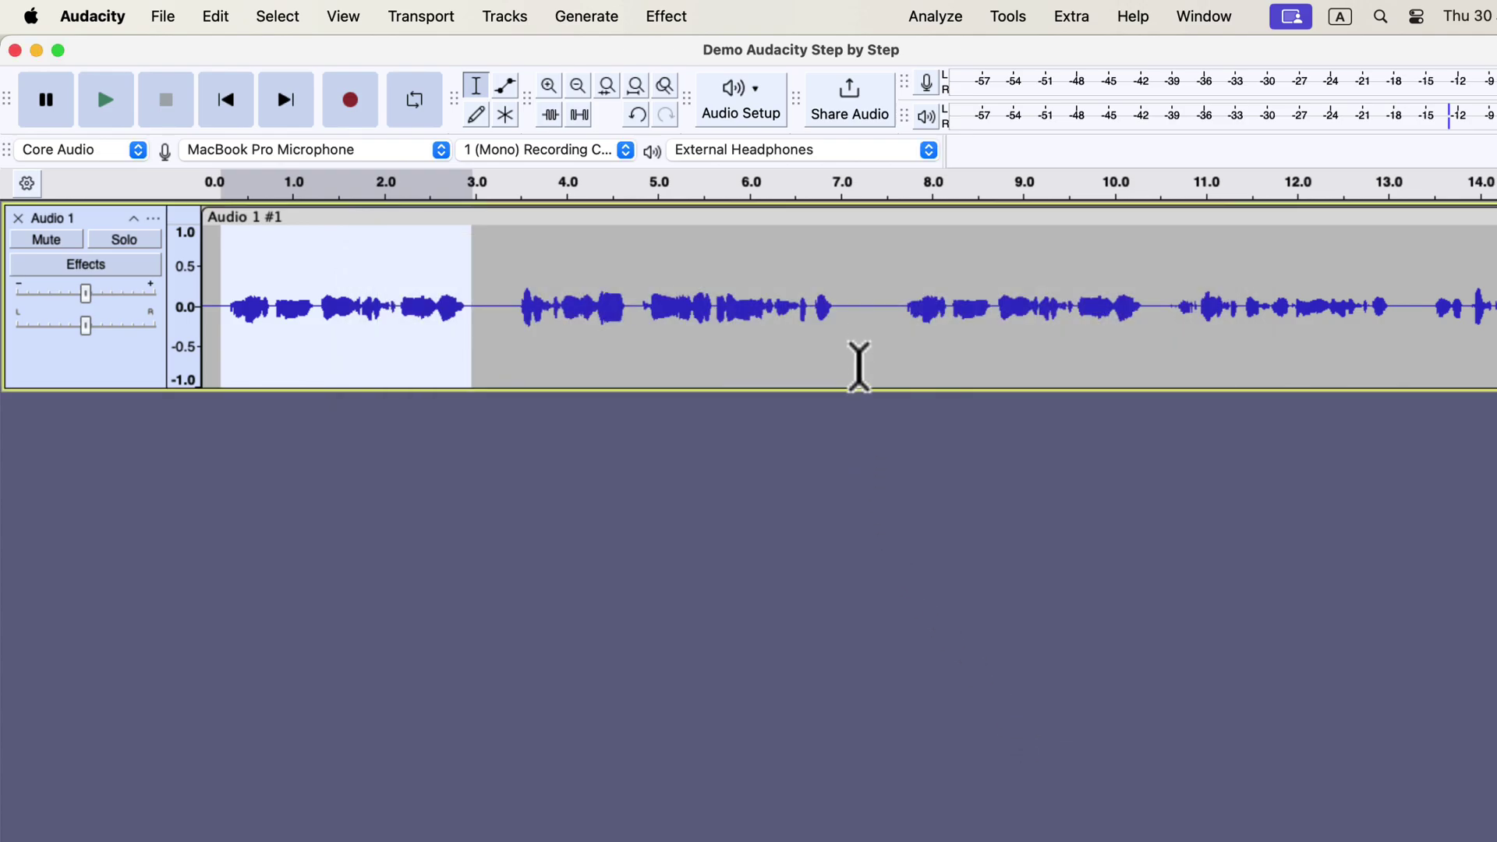
Step: Paste the copied section into the Audio 1 clip at about 7.2 seconds and clear the selection
click(863, 311)
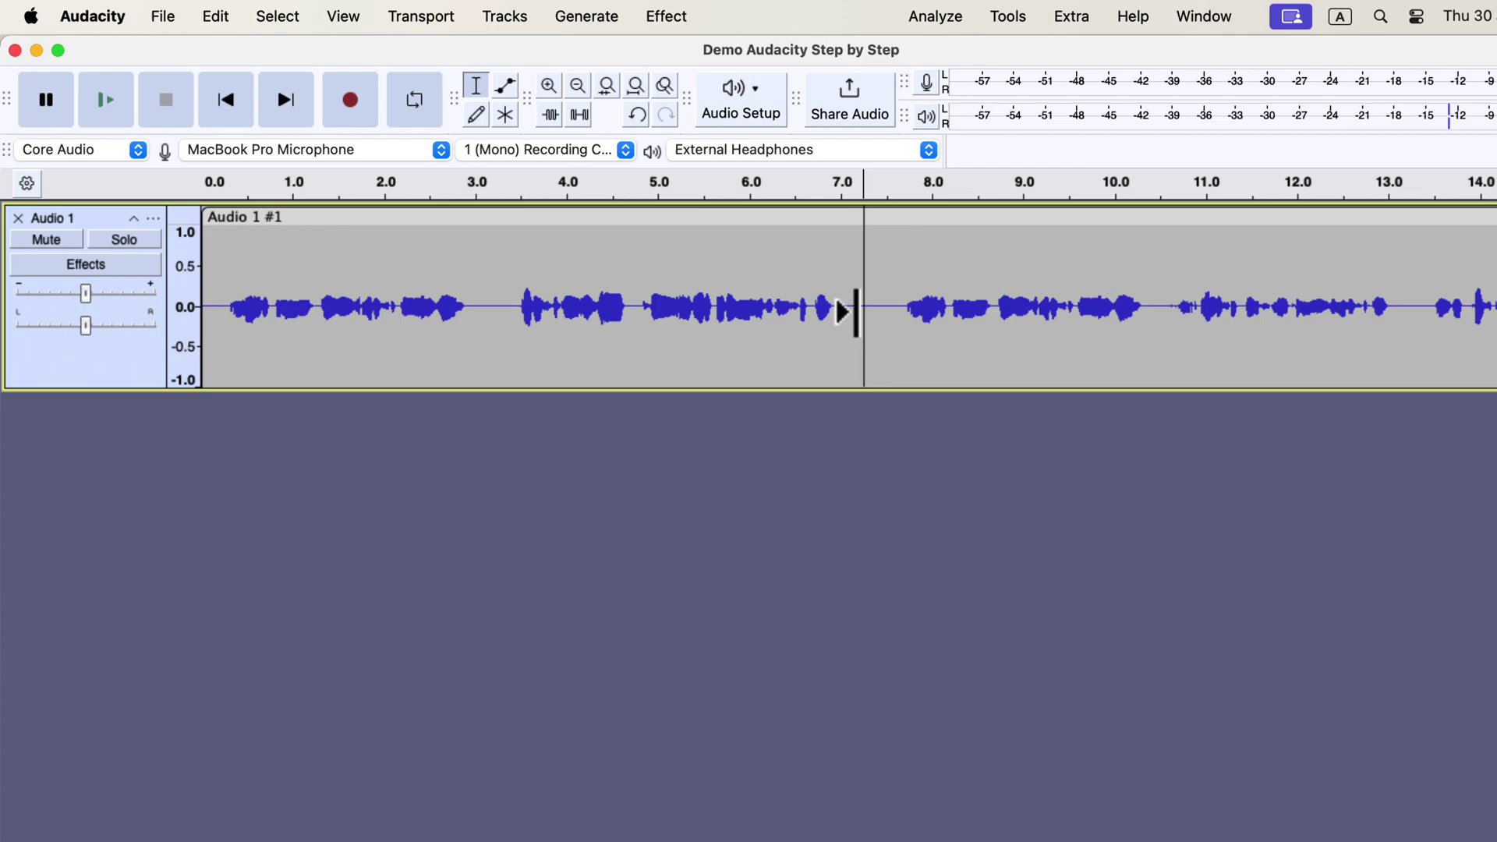
key(super+v)
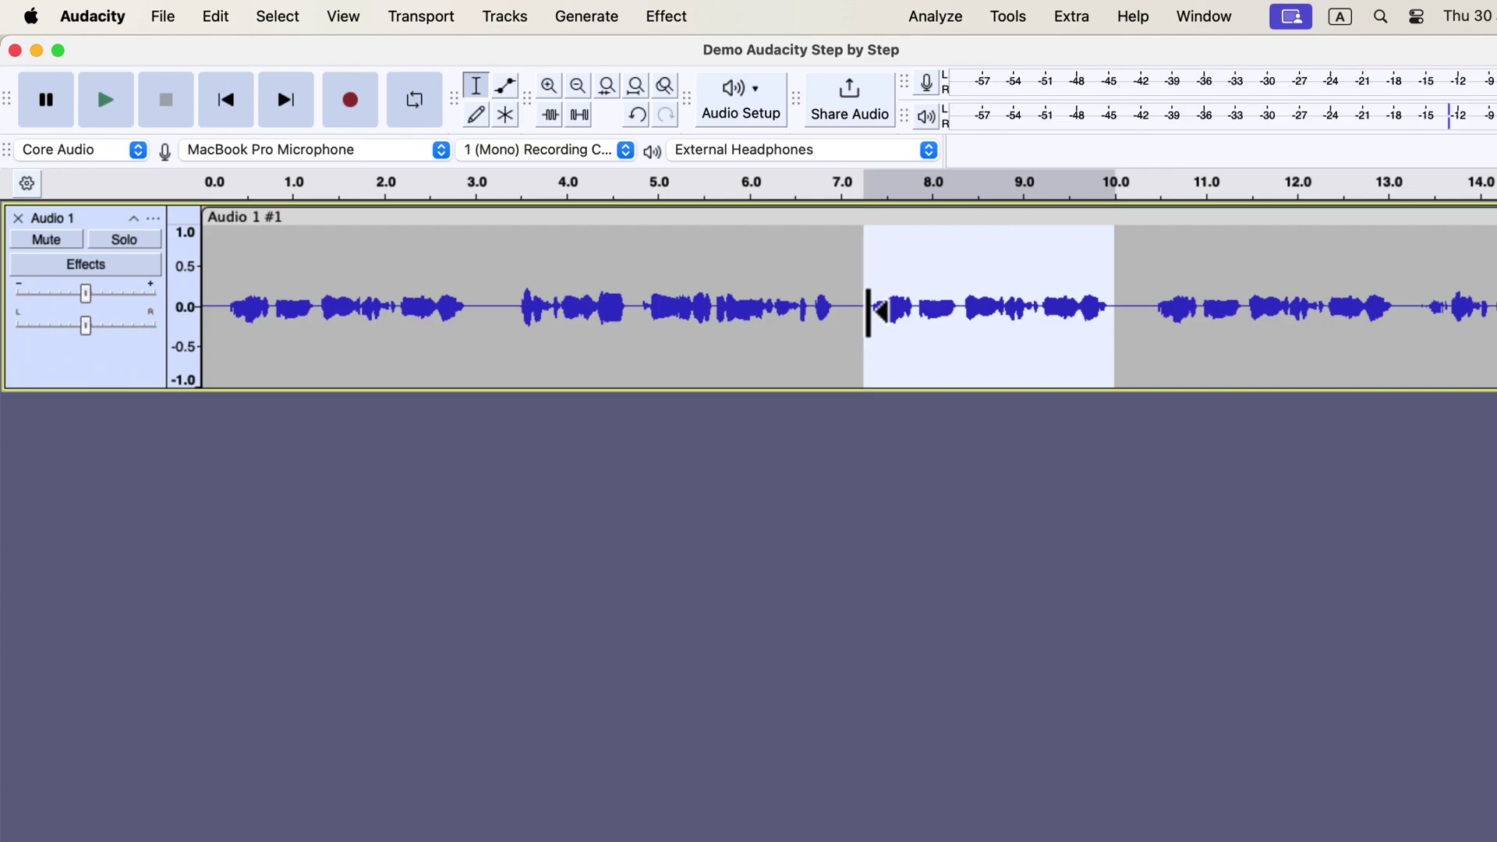
click(836, 338)
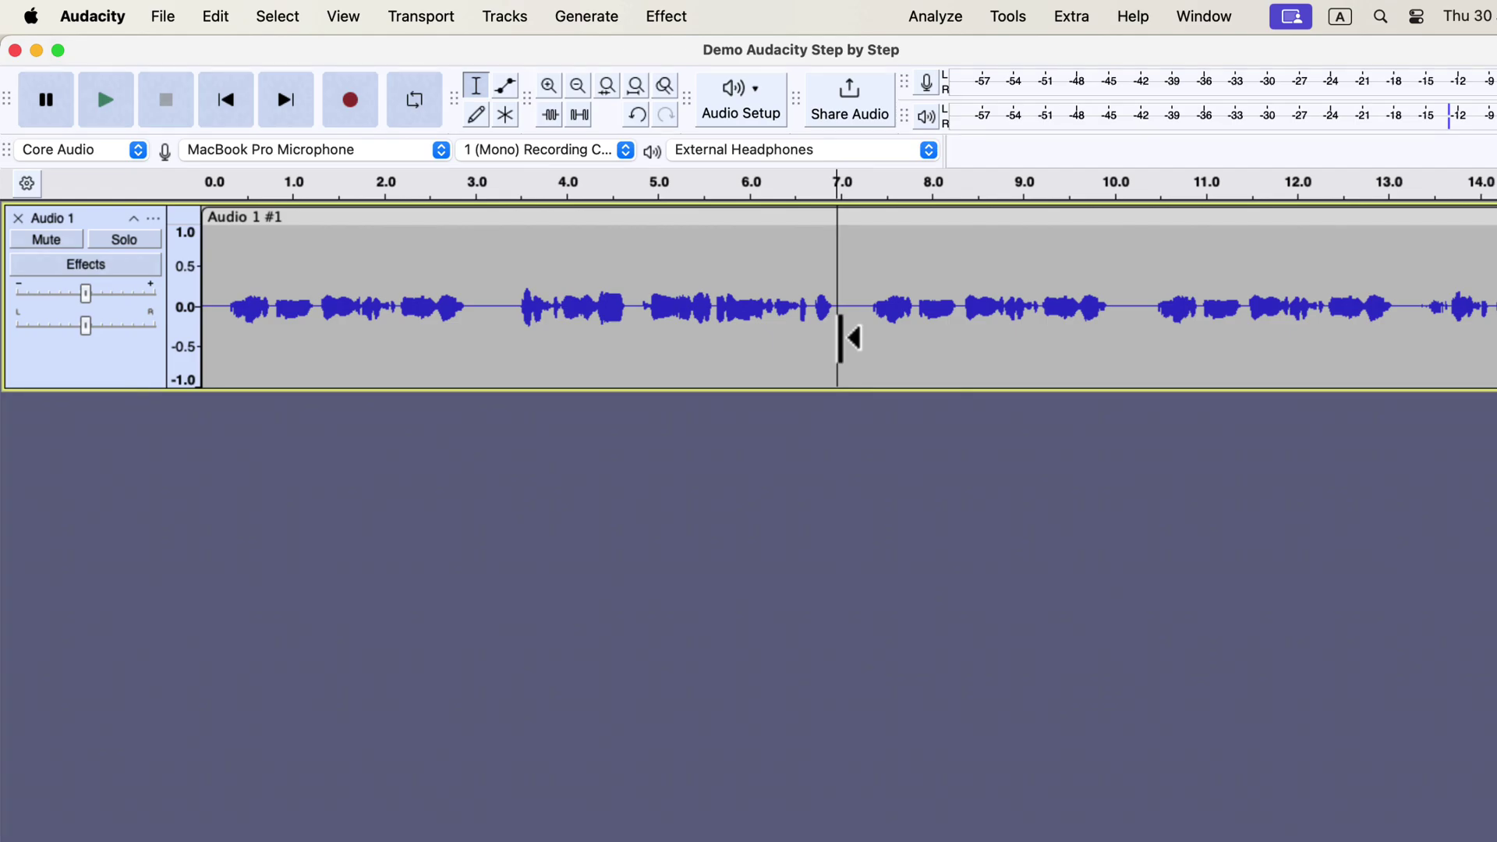
Step: Enable "Always paste audio as new clips" in the Tracks Behaviors preferences and save the change
click(104, 17)
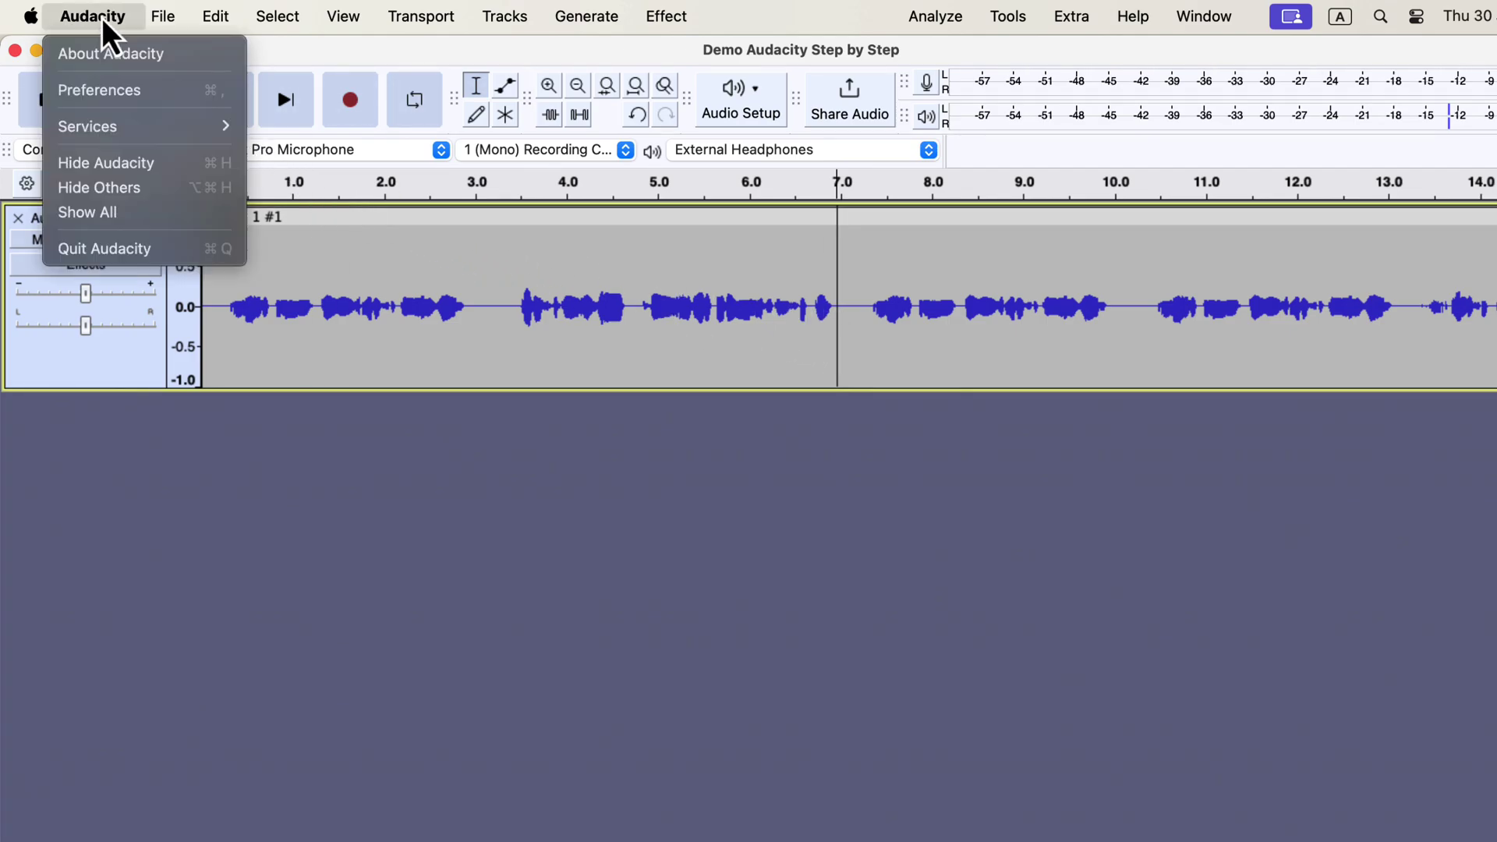
click(175, 92)
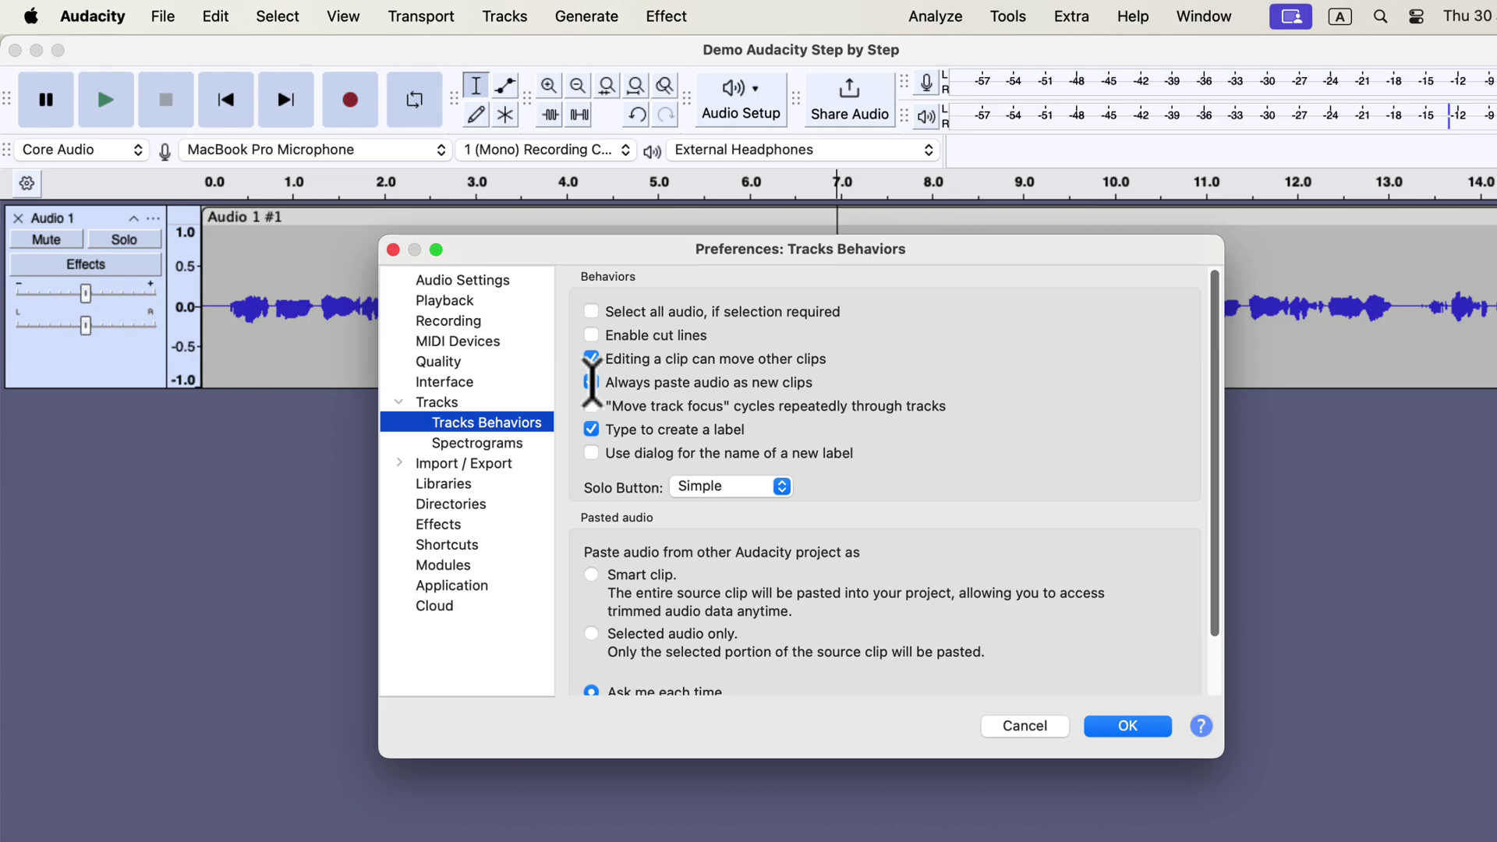
click(1112, 727)
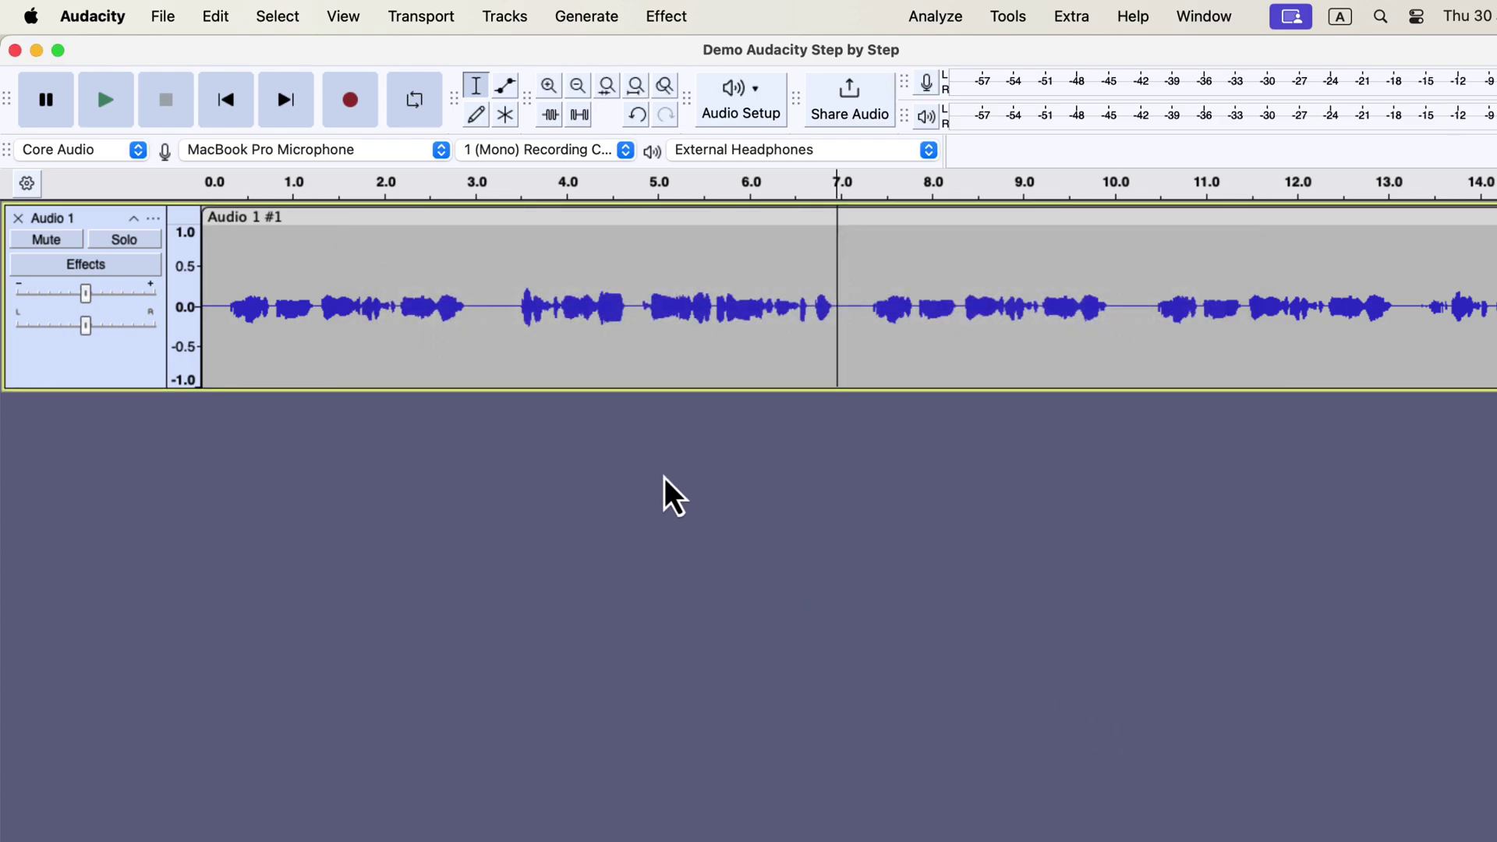
Step: Paste the copied section at about 3.1 seconds, then move it to about 3.4 seconds and the following clip to about 6.3 seconds
click(484, 301)
key(super+v)
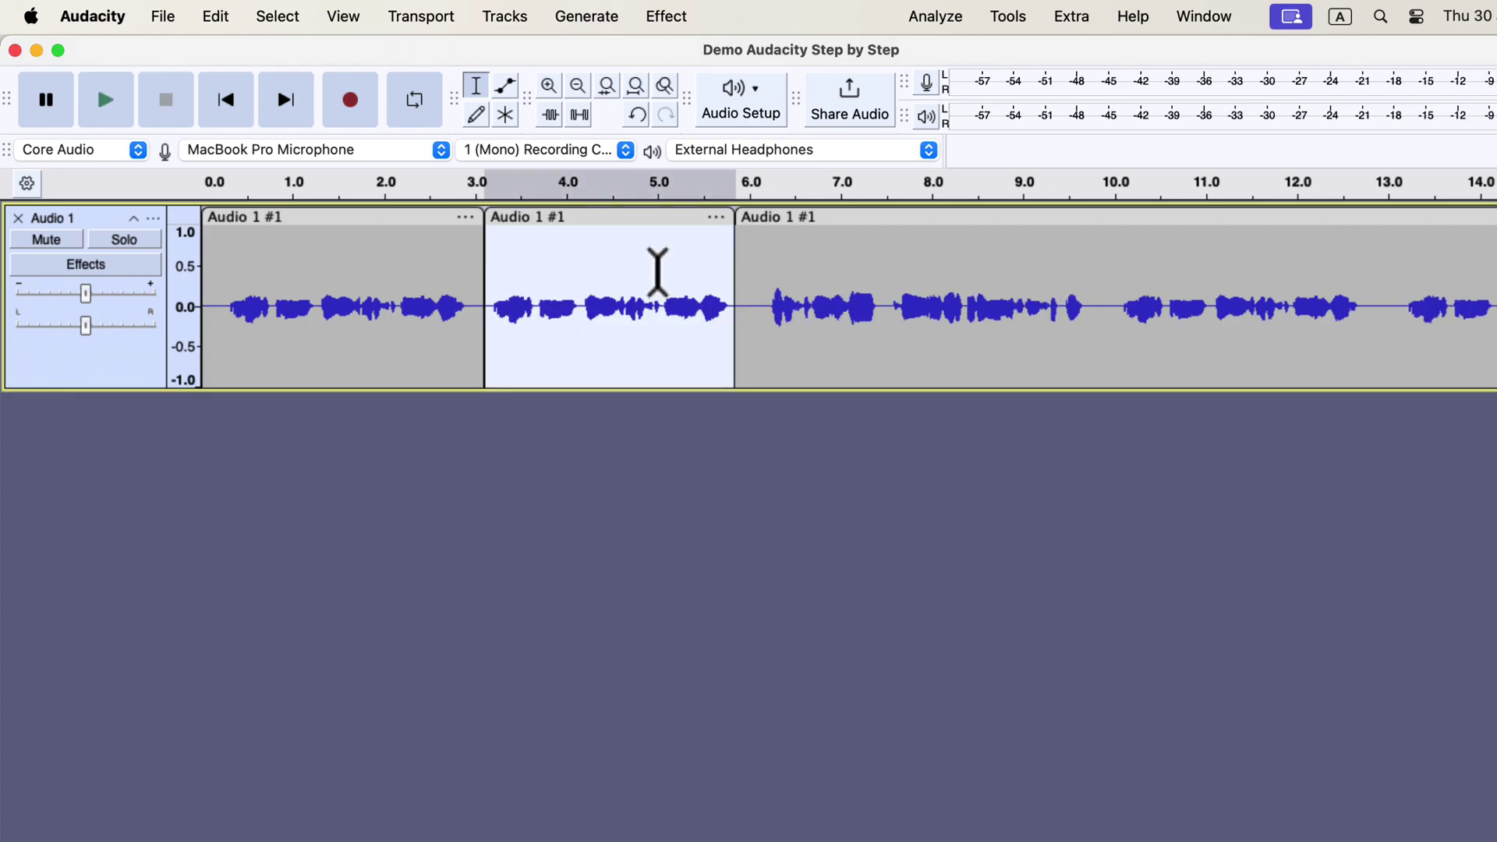
drag(826, 217, 890, 231)
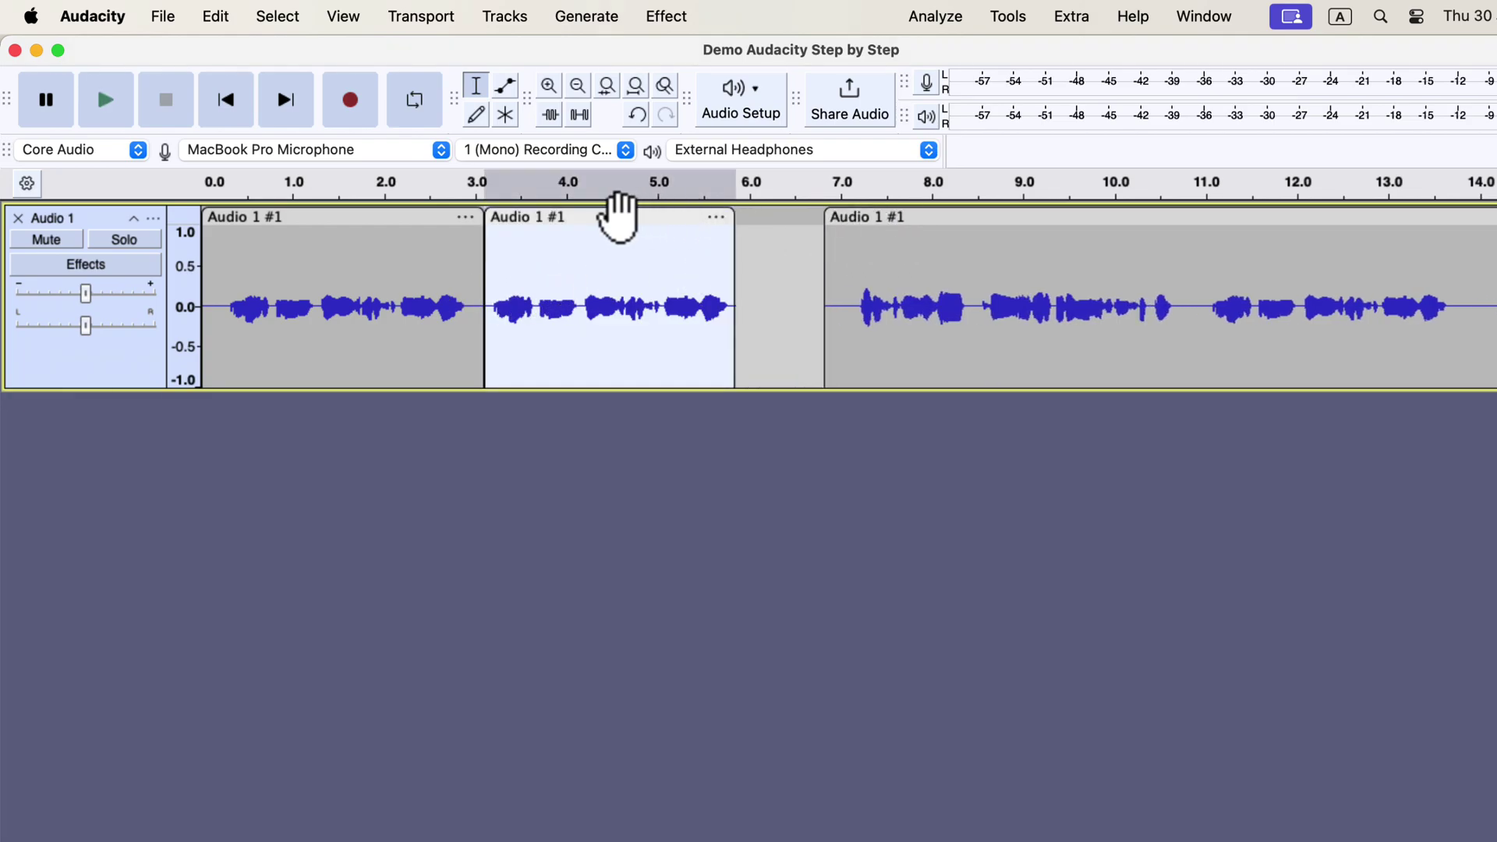
mouse_move(618, 215)
mouse_down()
mouse_move(702, 224)
mouse_move(641, 224)
mouse_up()
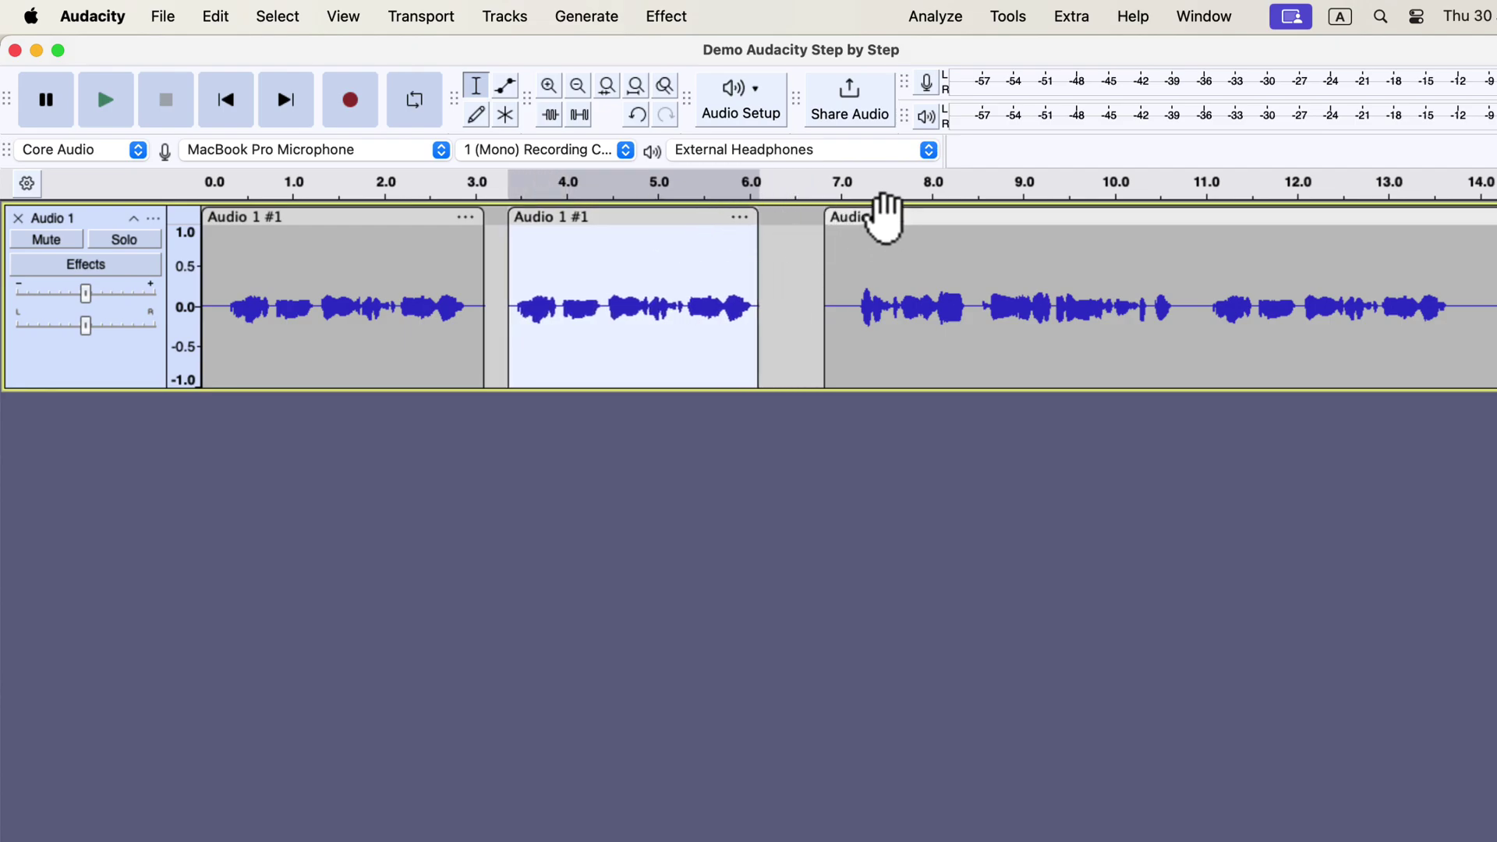
drag(883, 214, 835, 222)
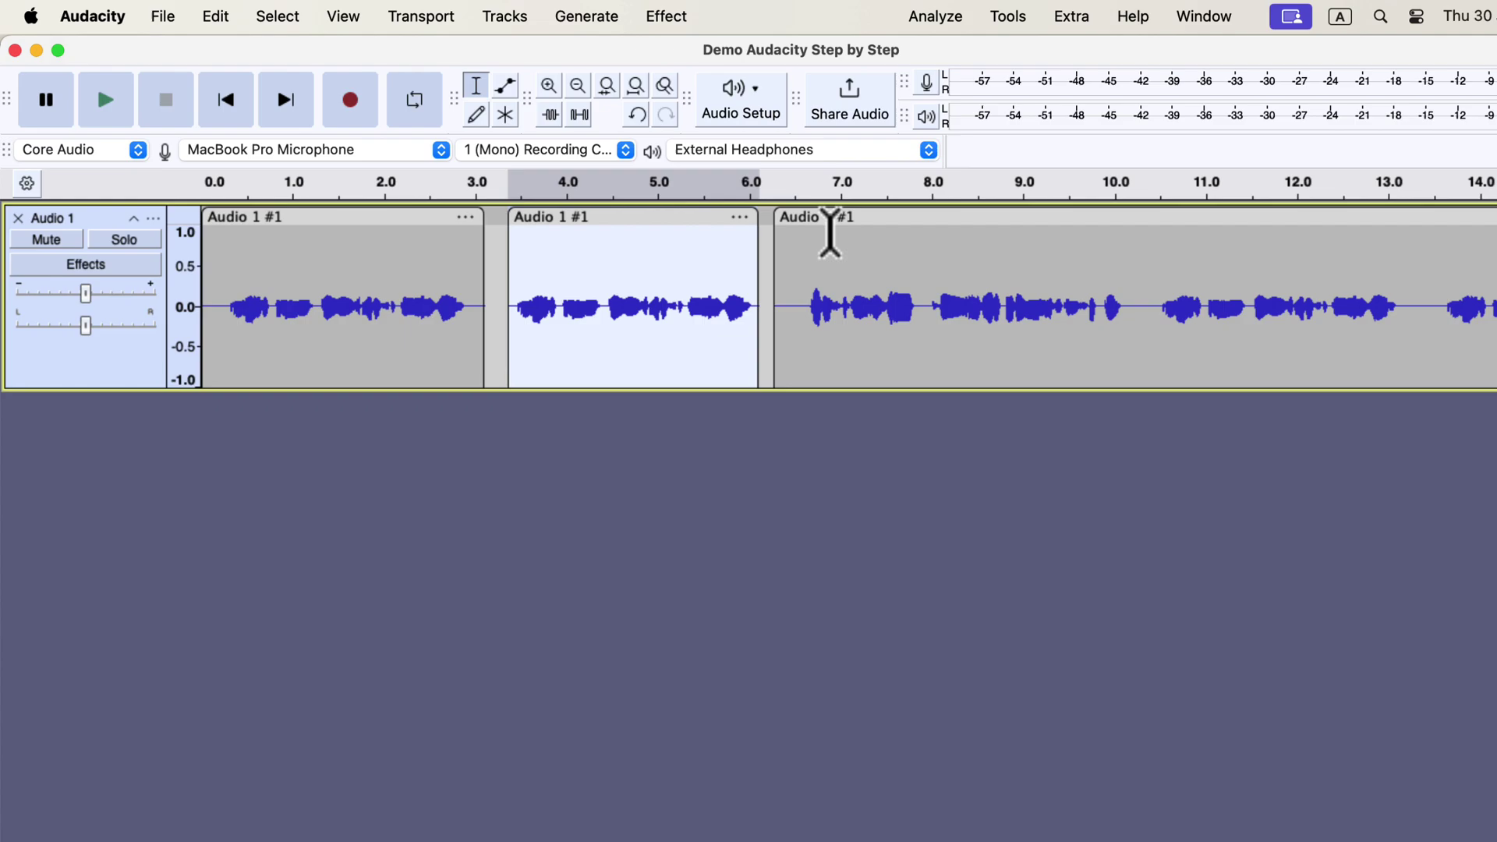
Step: Extend the second clip's end to about 6.2 seconds, trim its start to about 3.7 seconds, and extend the first clip's end to about 3.3 seconds
mouse_move(757, 264)
mouse_down()
mouse_move(645, 264)
mouse_move(764, 264)
mouse_up()
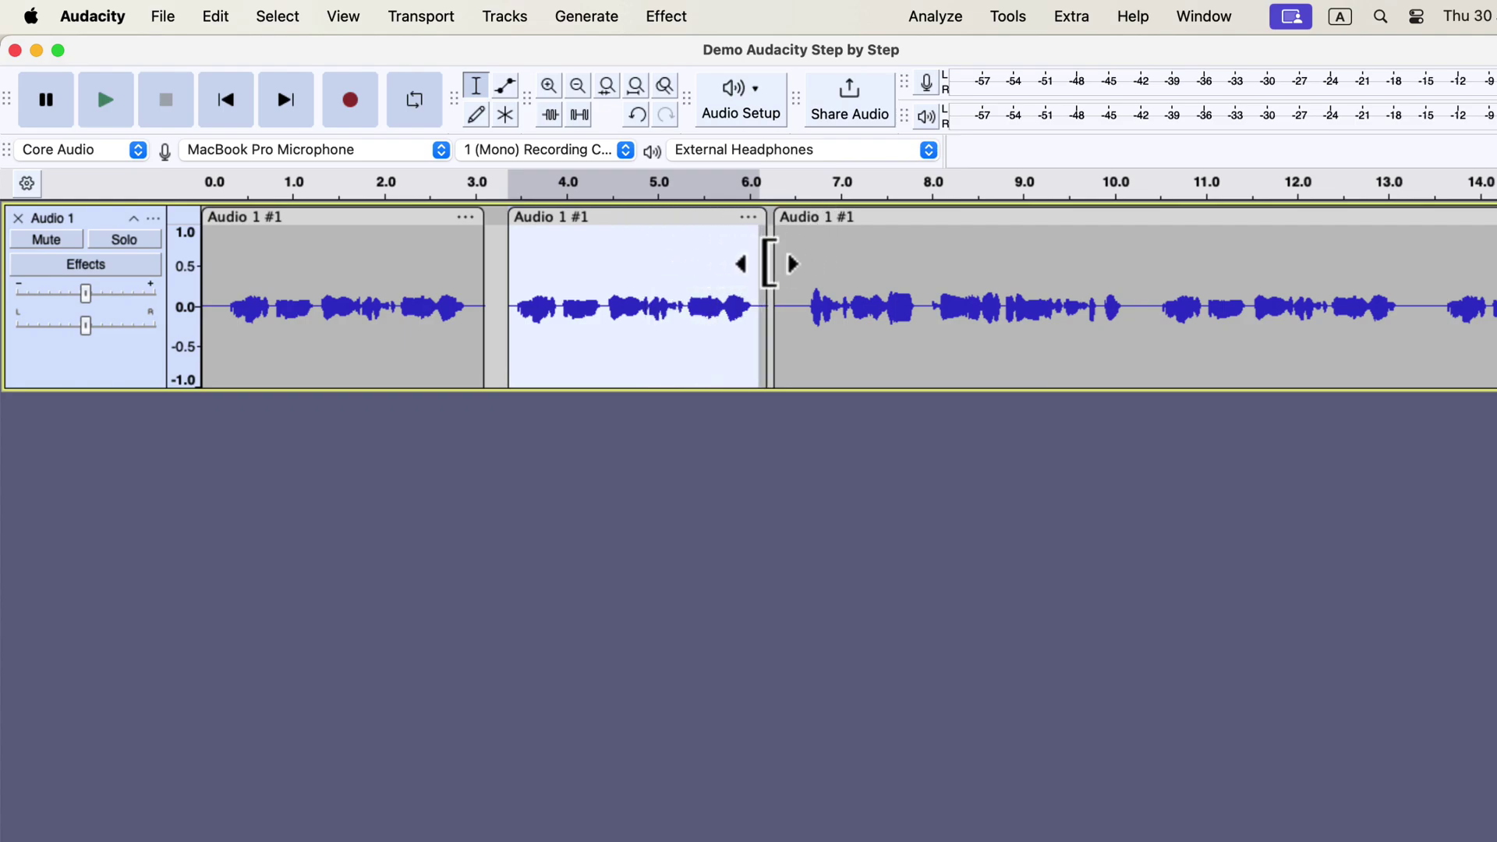
mouse_move(506, 268)
mouse_down()
mouse_move(655, 267)
mouse_move(373, 260)
mouse_move(501, 261)
mouse_up()
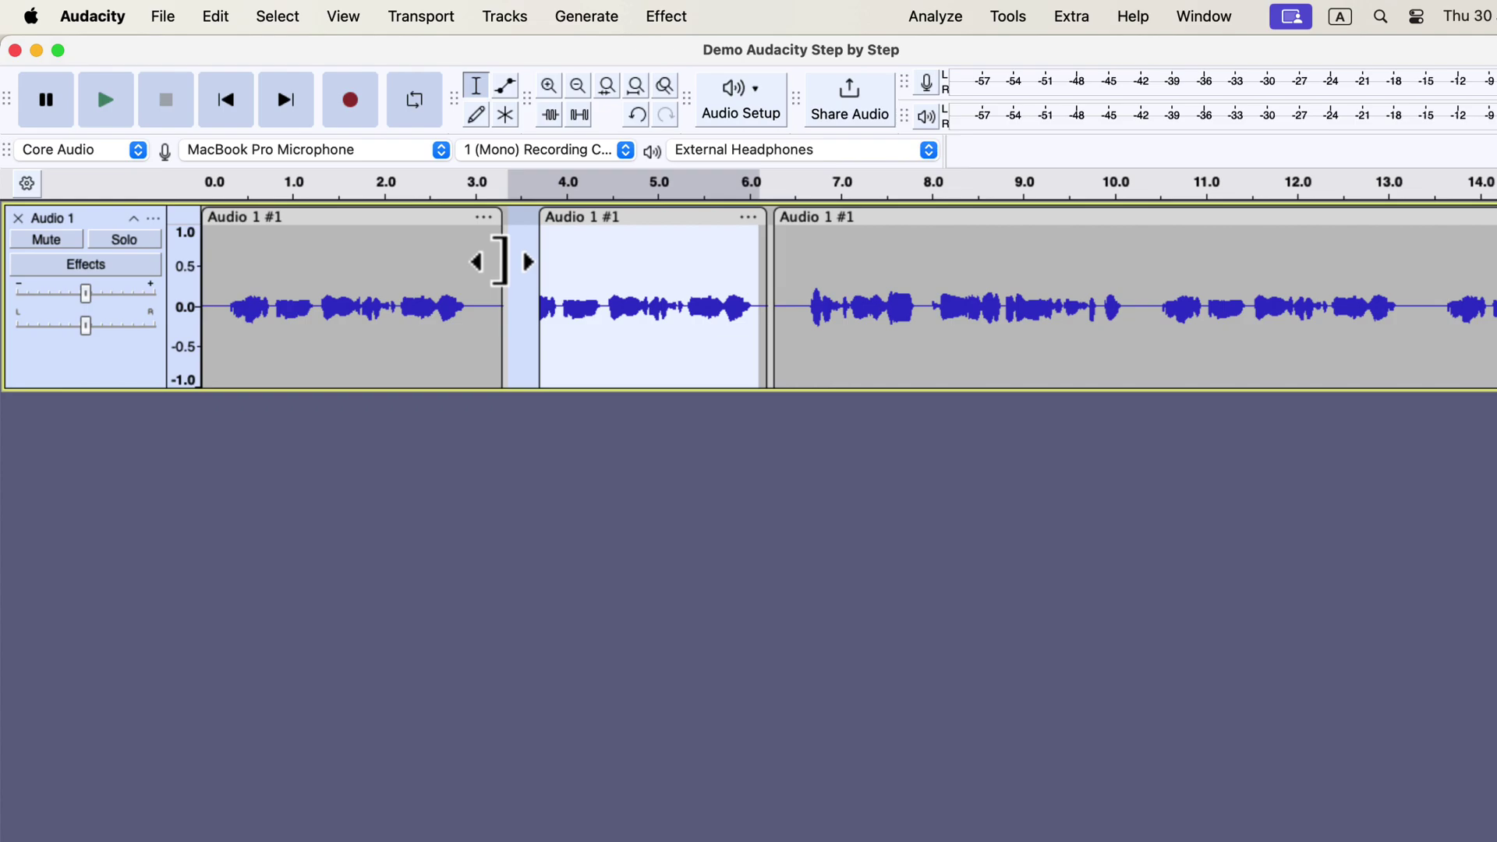
Step: Review the "Editing a clip can move other clips" option in the Tracks Behaviors preferences
click(117, 27)
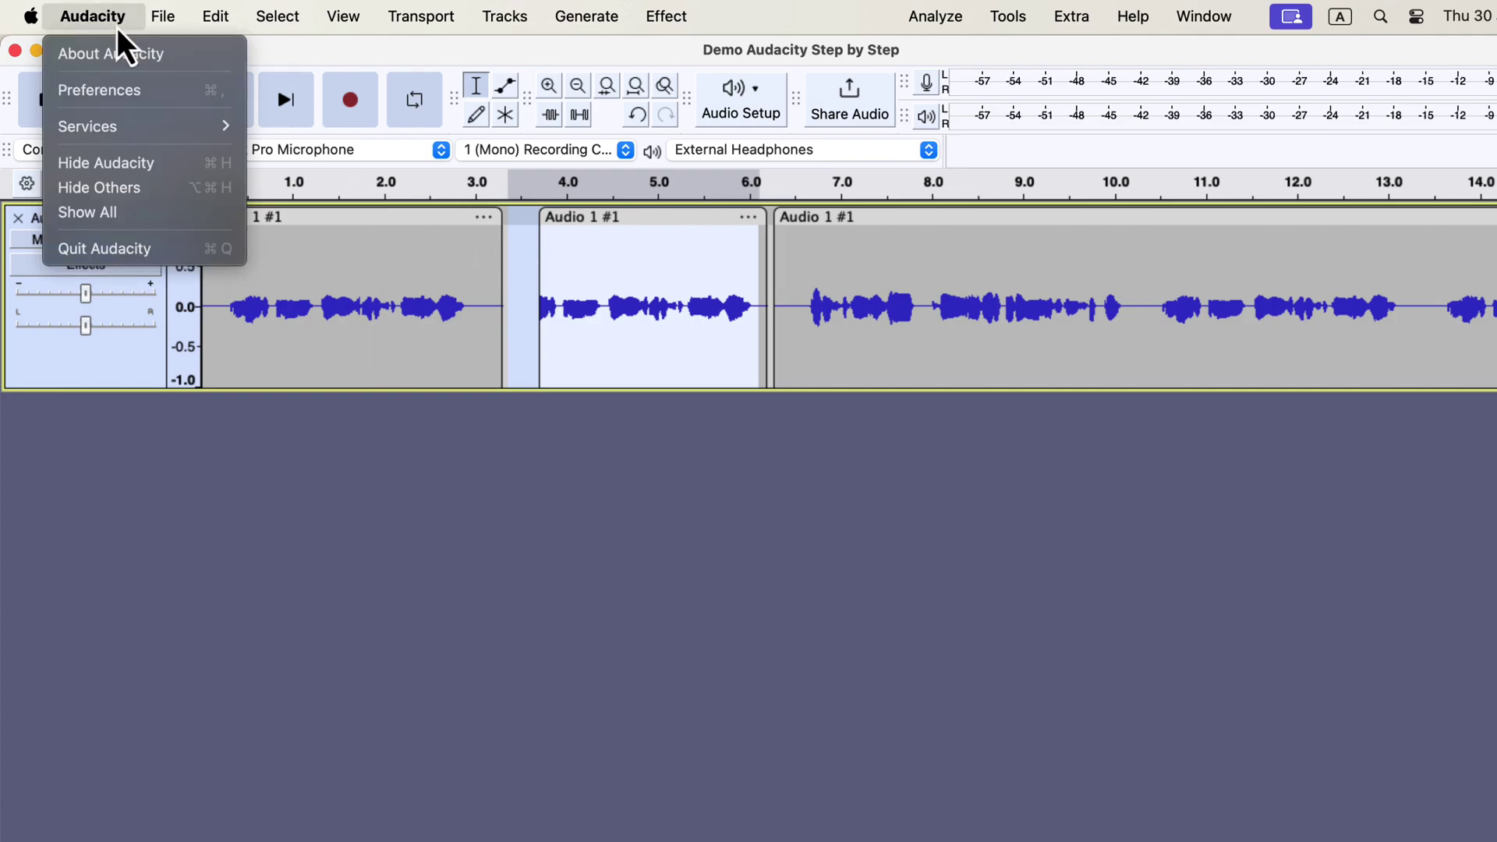
click(118, 92)
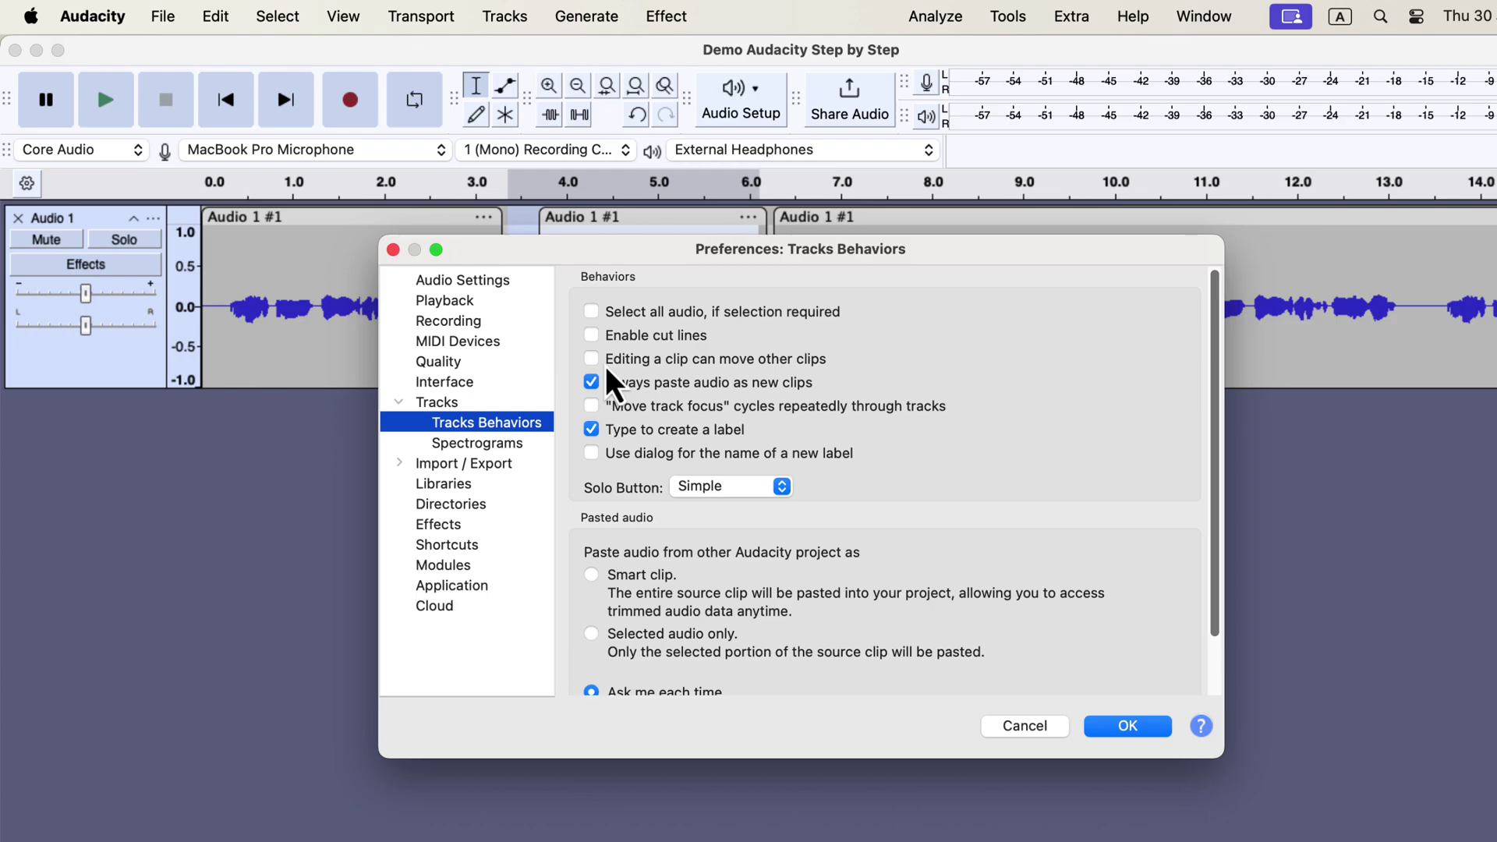
click(1128, 726)
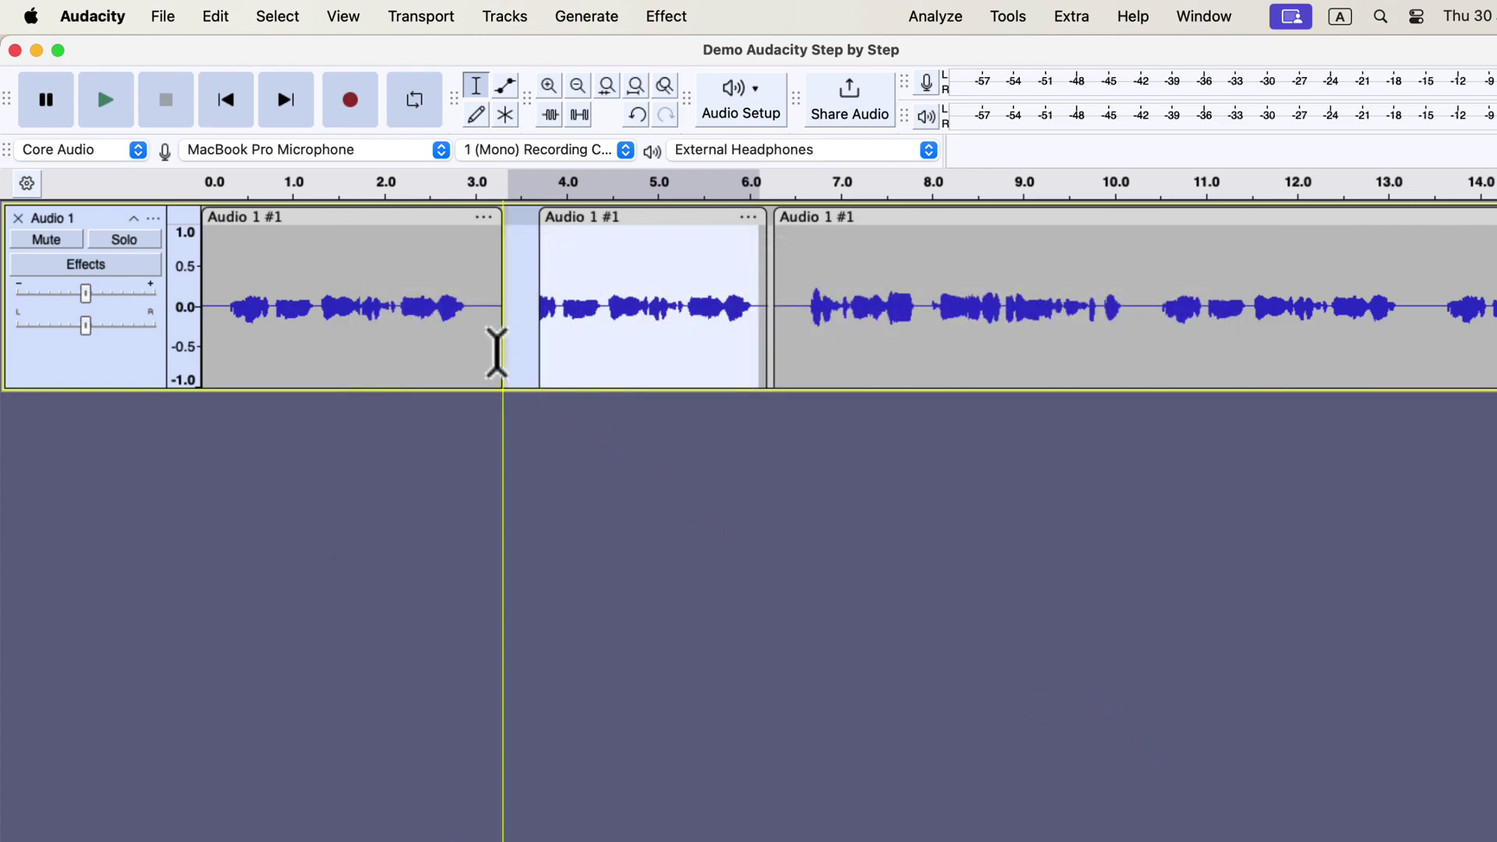
Step: Try to paste the copied section into the first clip at about 3.0 seconds
click(476, 312)
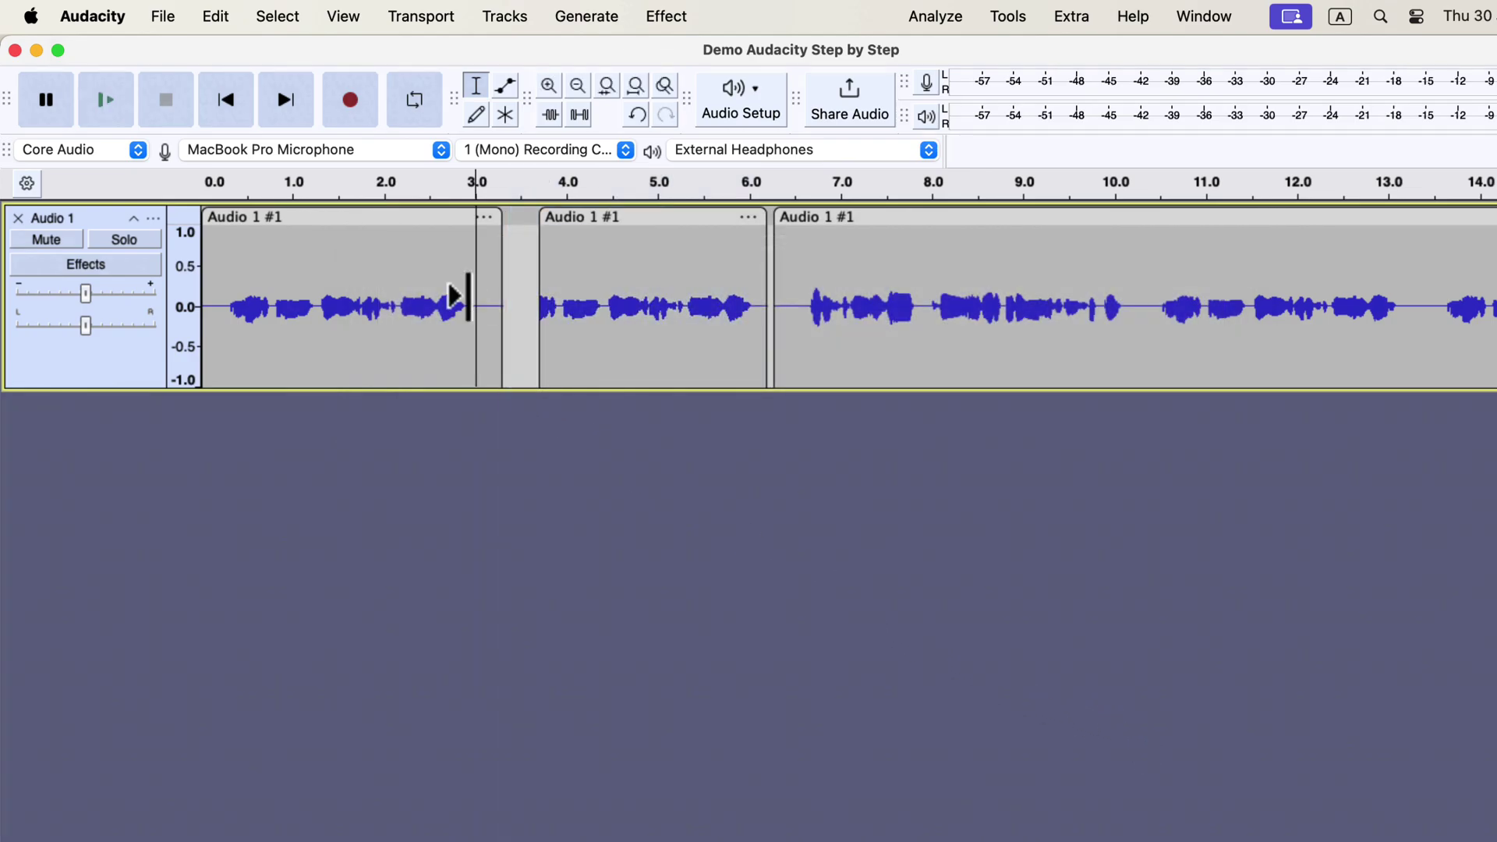
key(super+v)
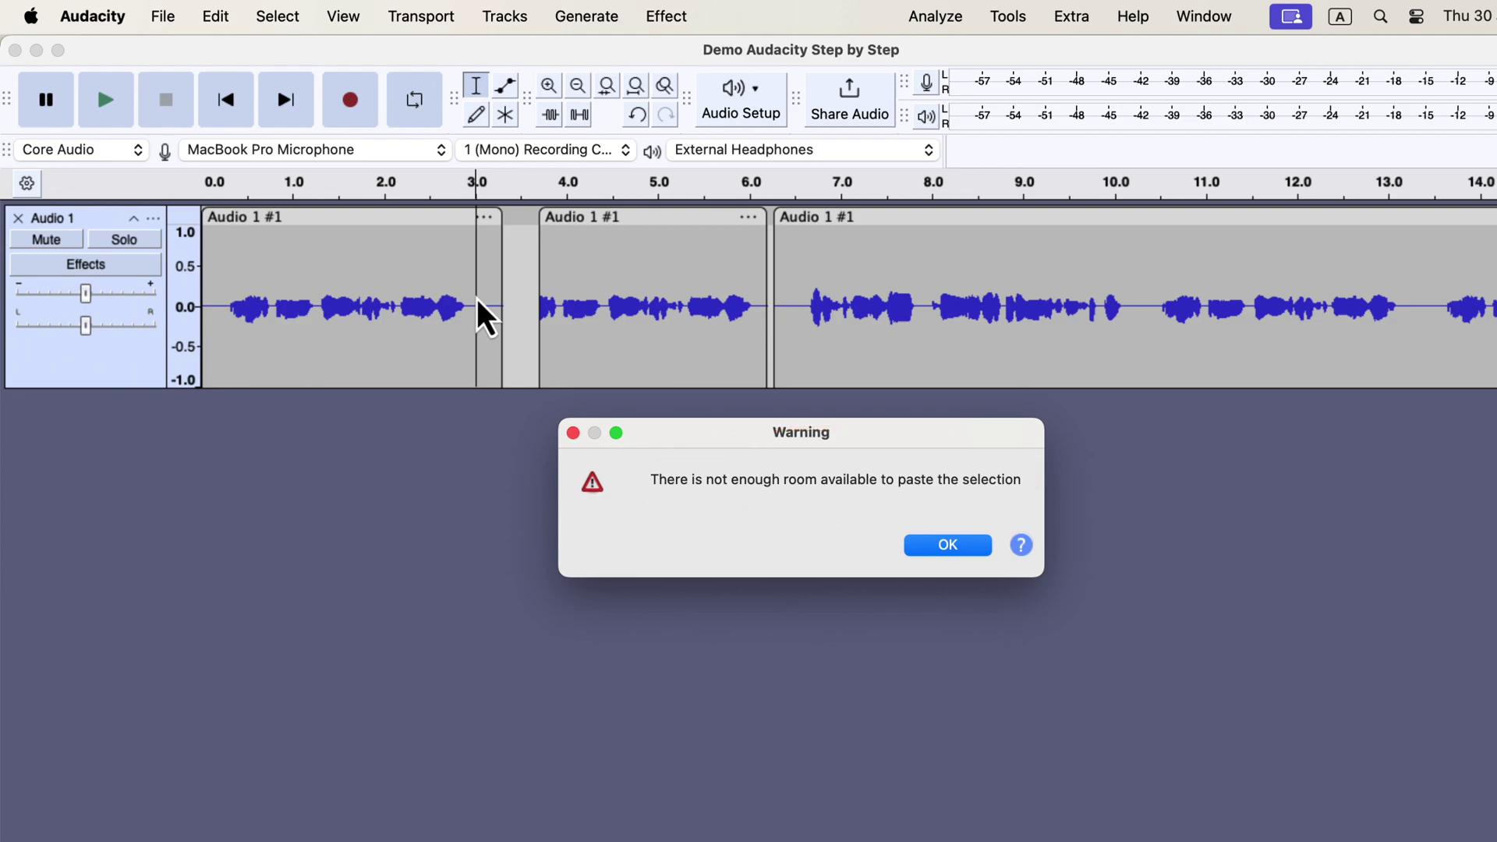
click(929, 549)
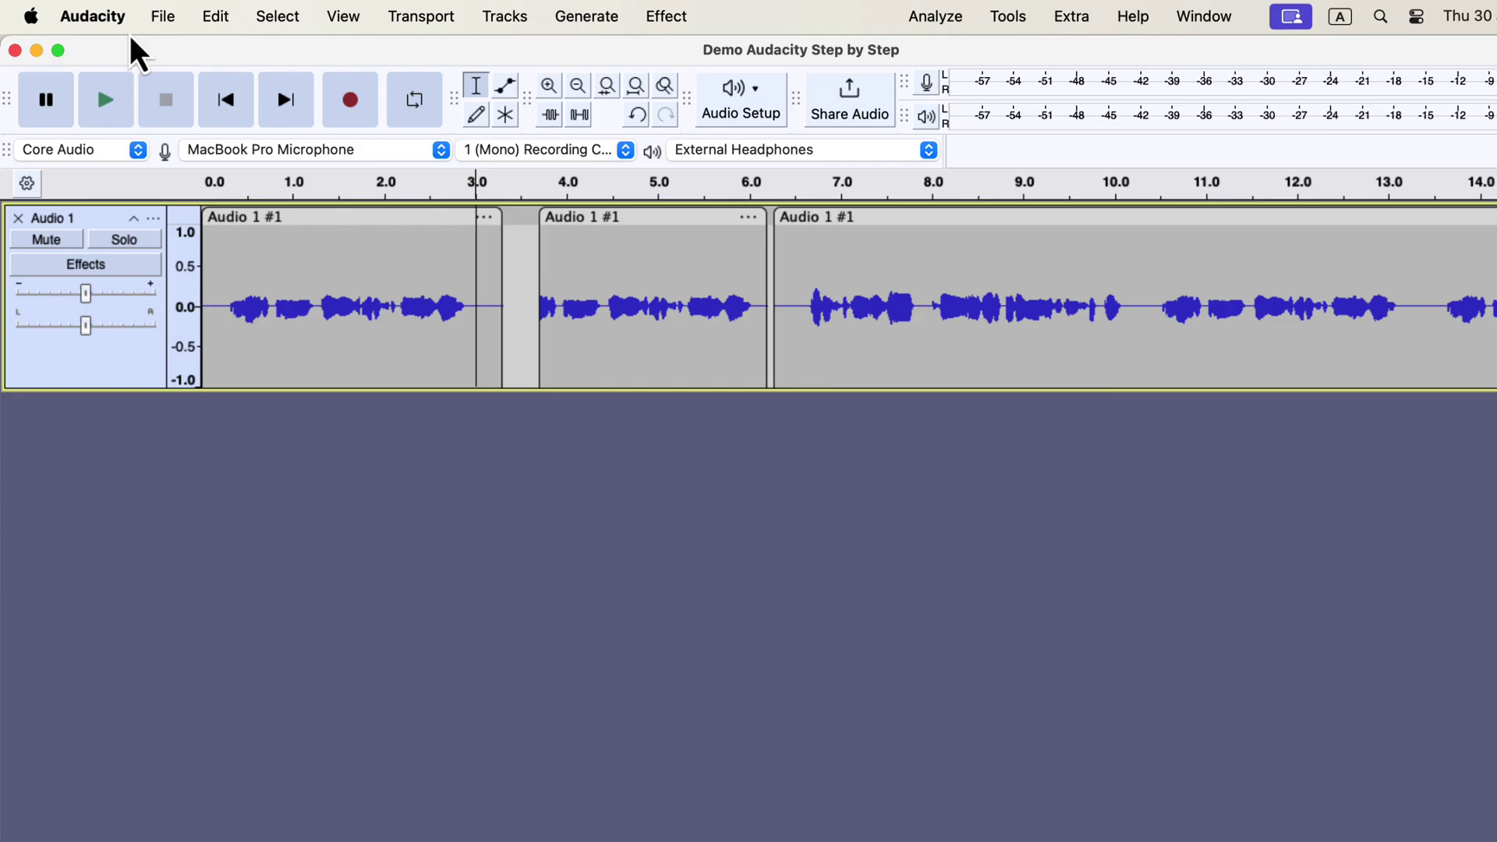
Step: Enable "Editing a clip can move other clips" in the Tracks Behaviors preferences and save the change
click(115, 17)
click(118, 93)
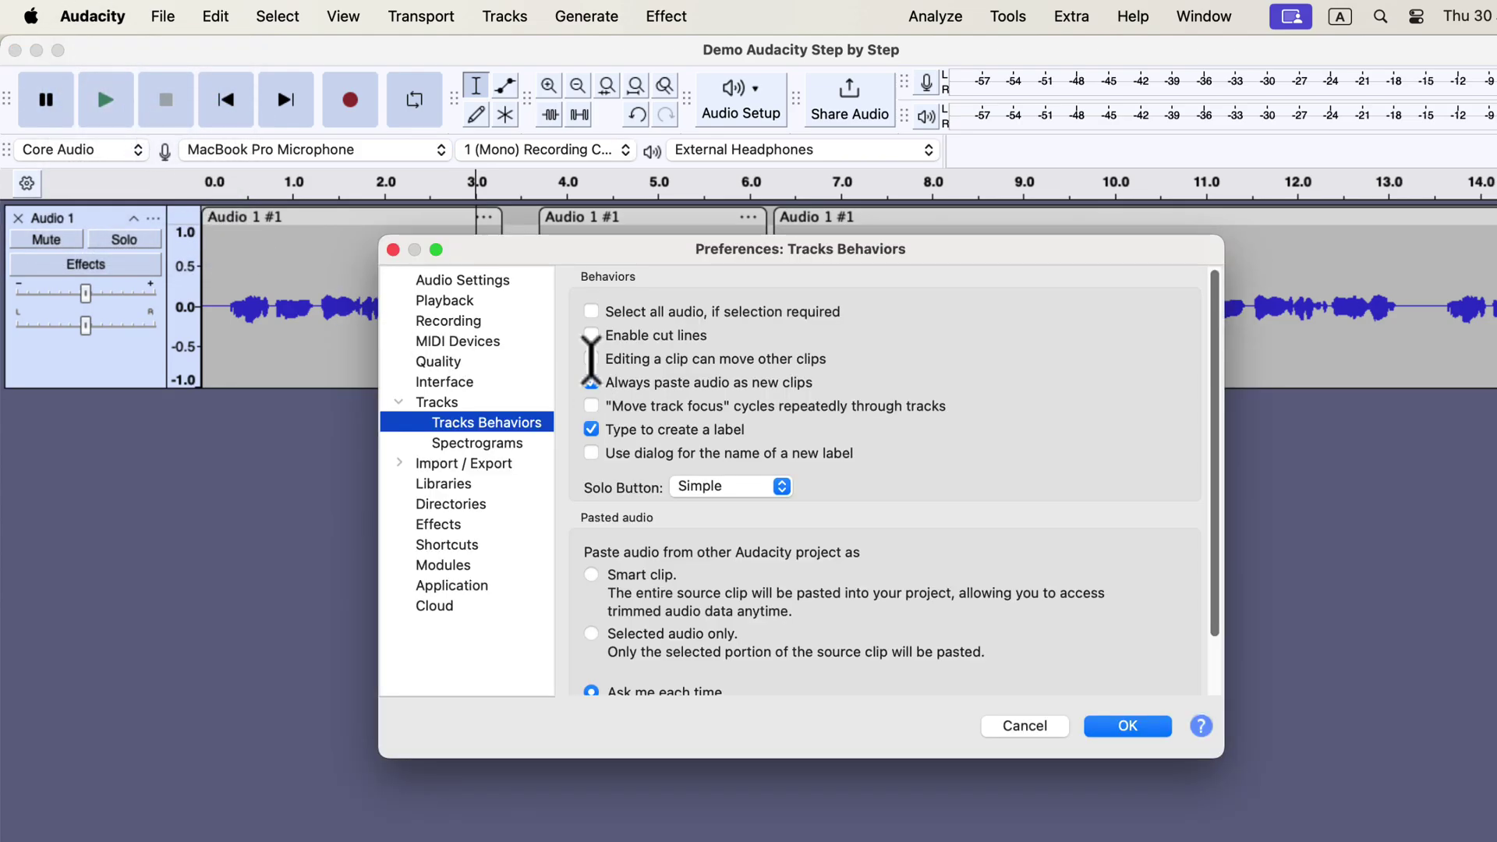
click(592, 359)
click(1107, 727)
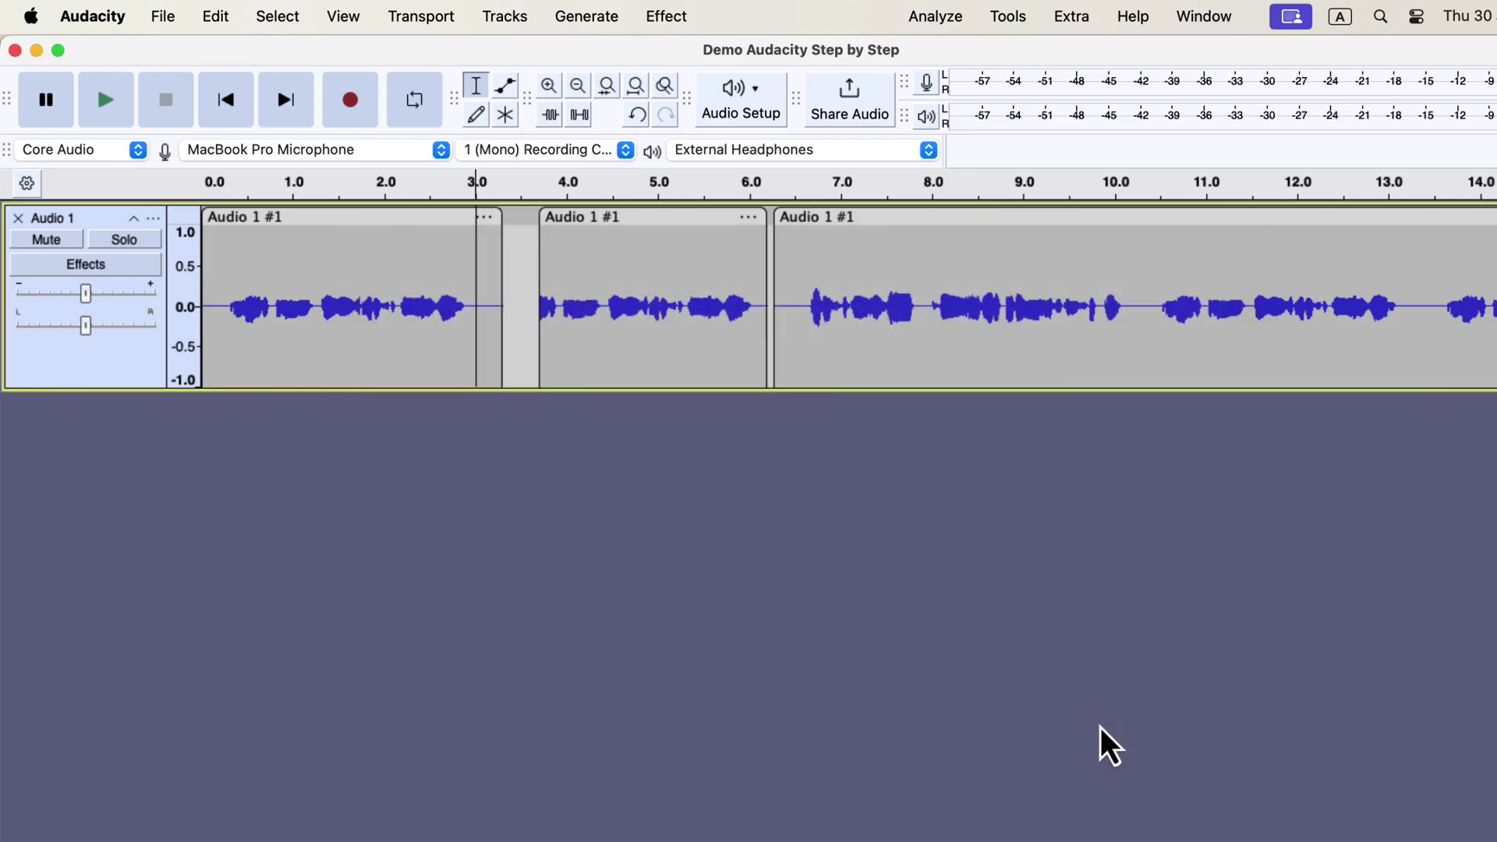
Step: Paste the copied section into the third clip at about 10.2 seconds, and undo the paste
click(1131, 281)
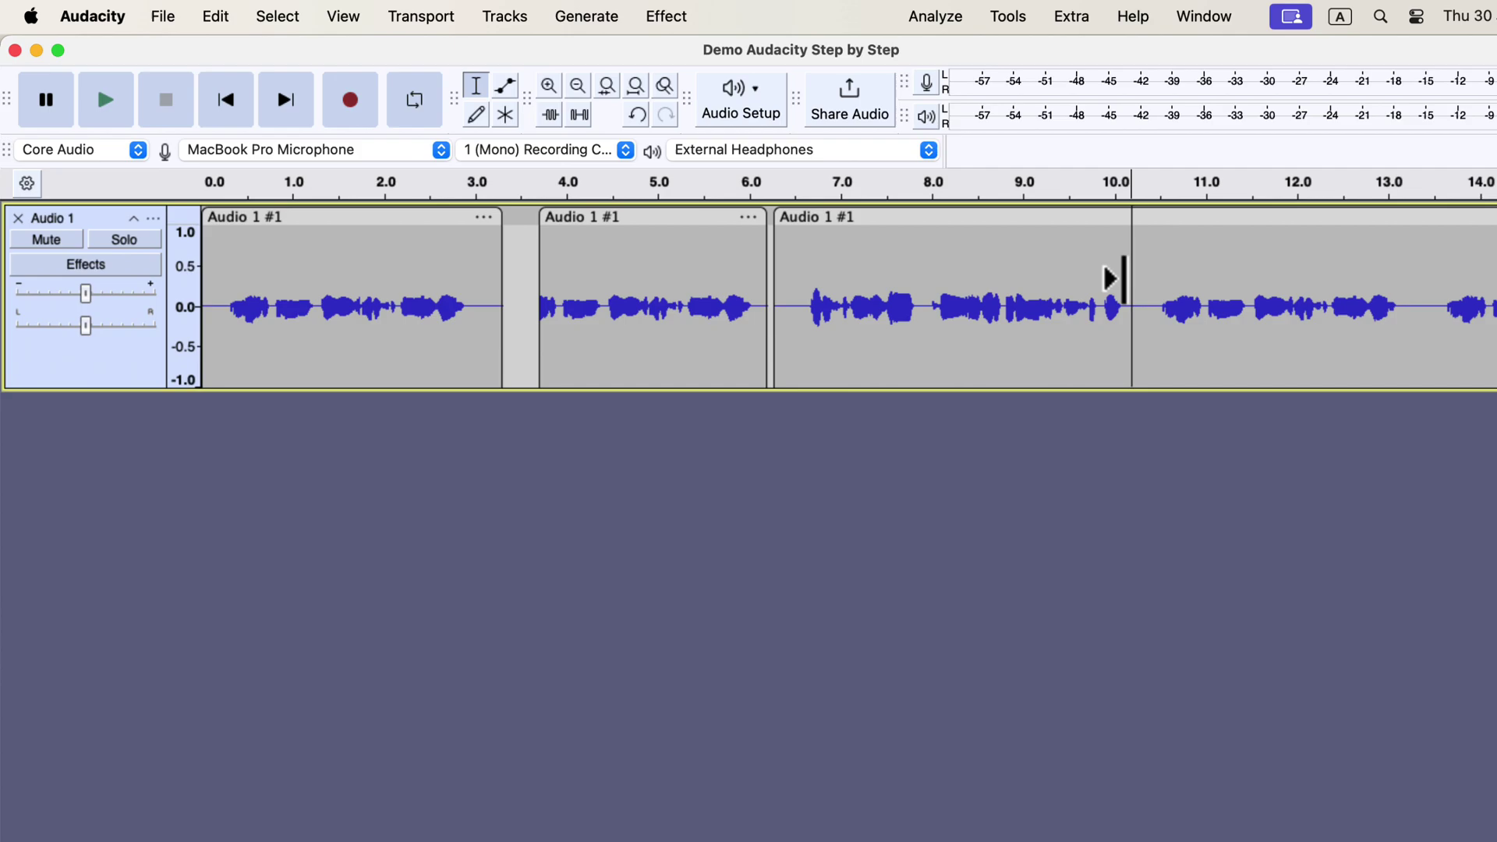
double_click(1139, 277)
click(1105, 291)
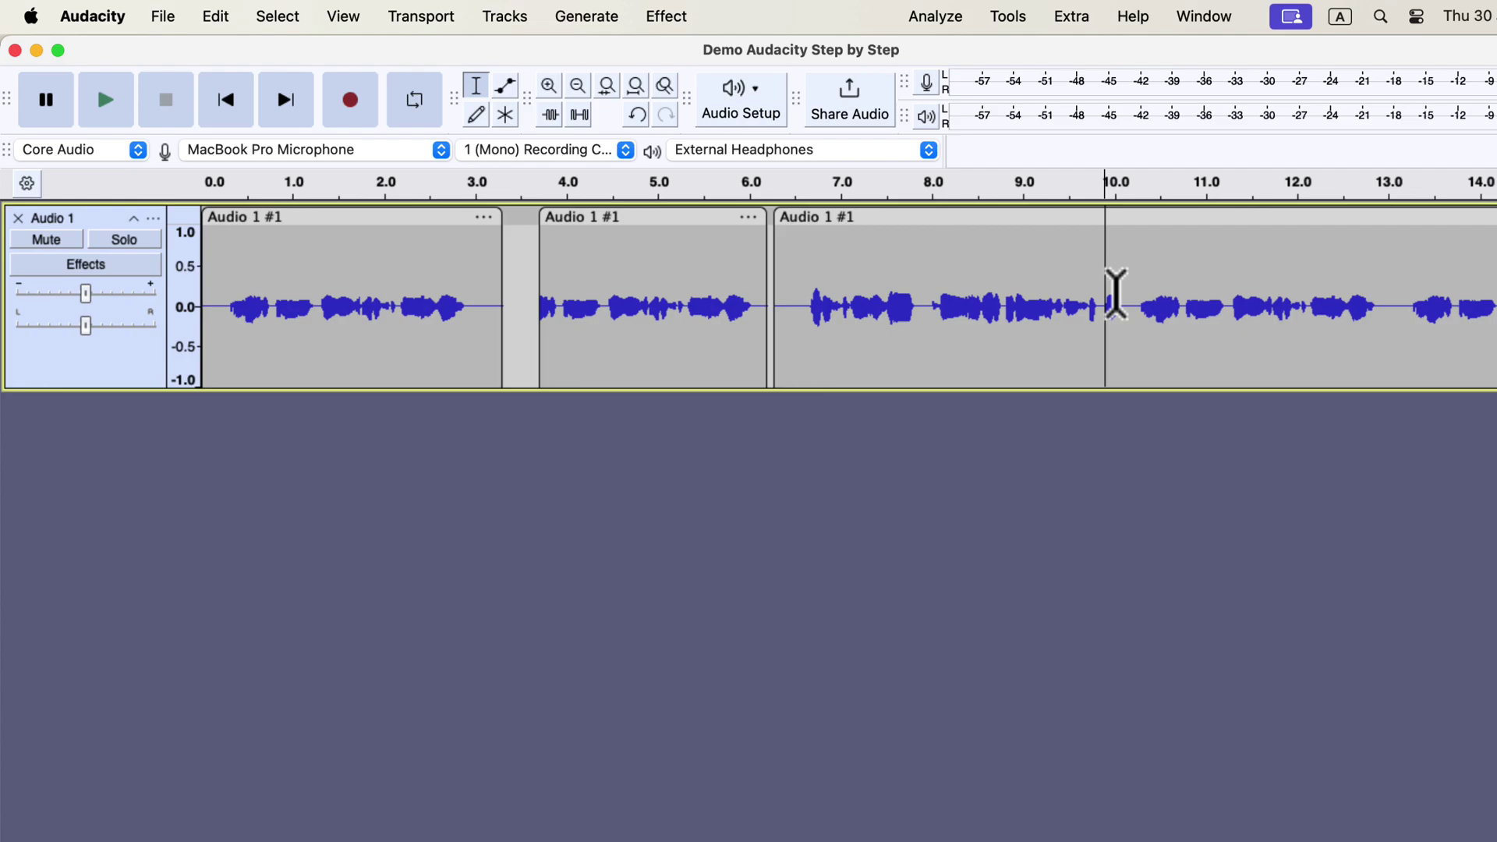
click(202, 16)
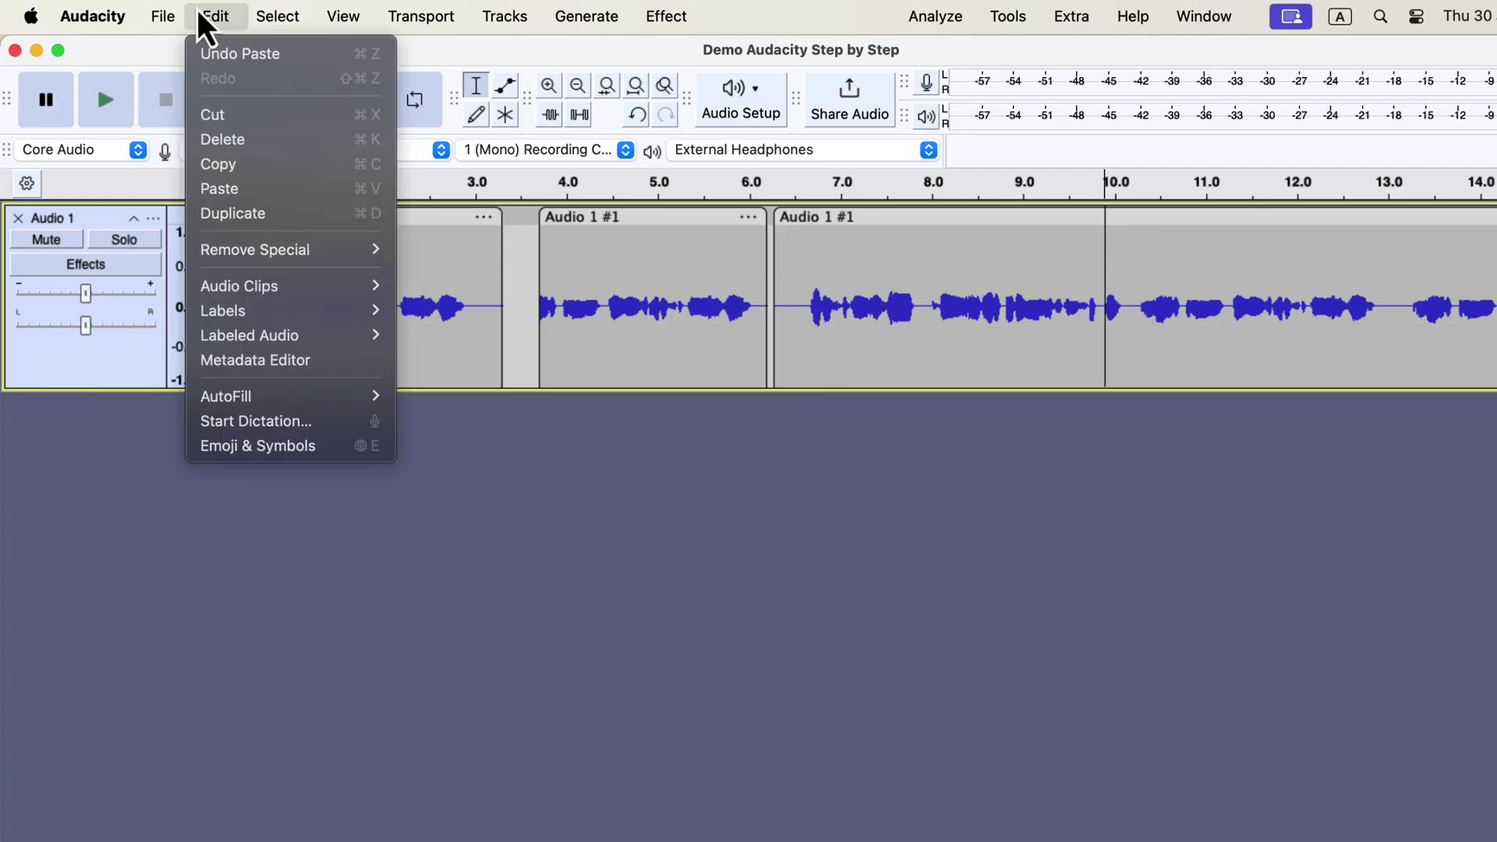
click(324, 62)
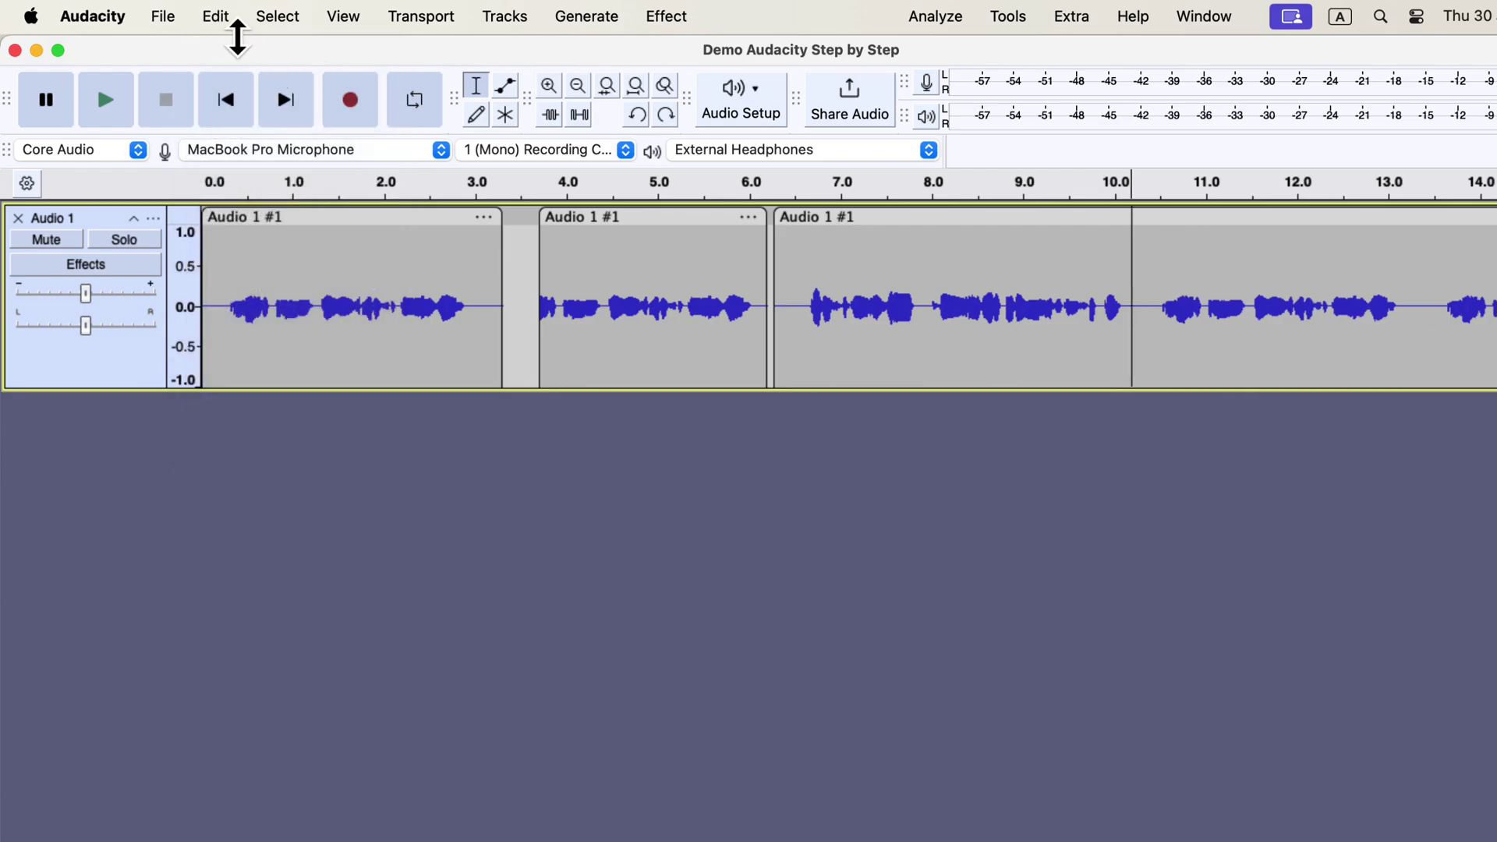
Step: Undo the last two clip trims
click(211, 23)
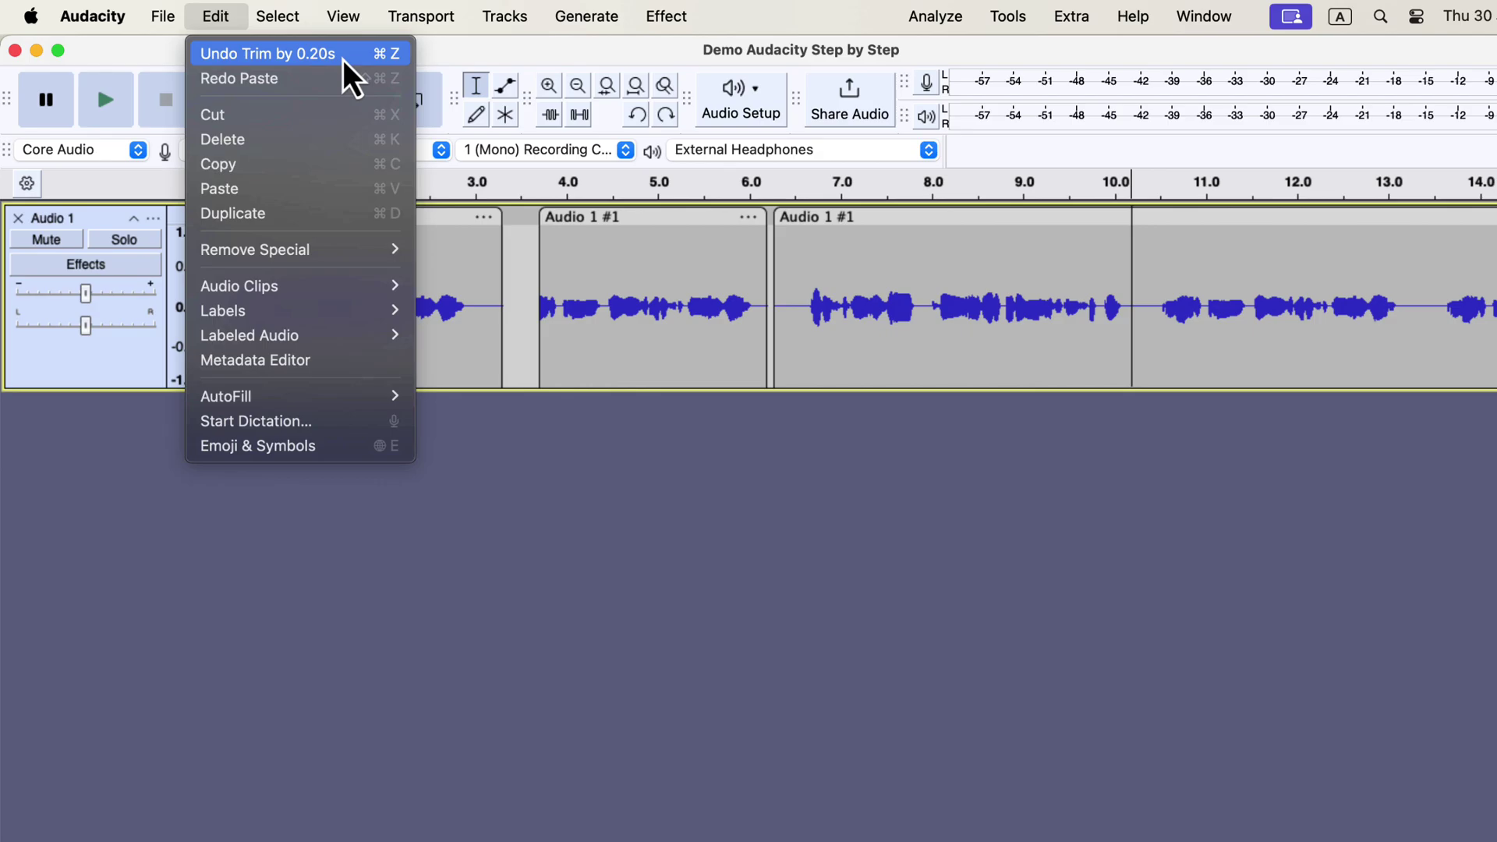
click(343, 59)
click(212, 22)
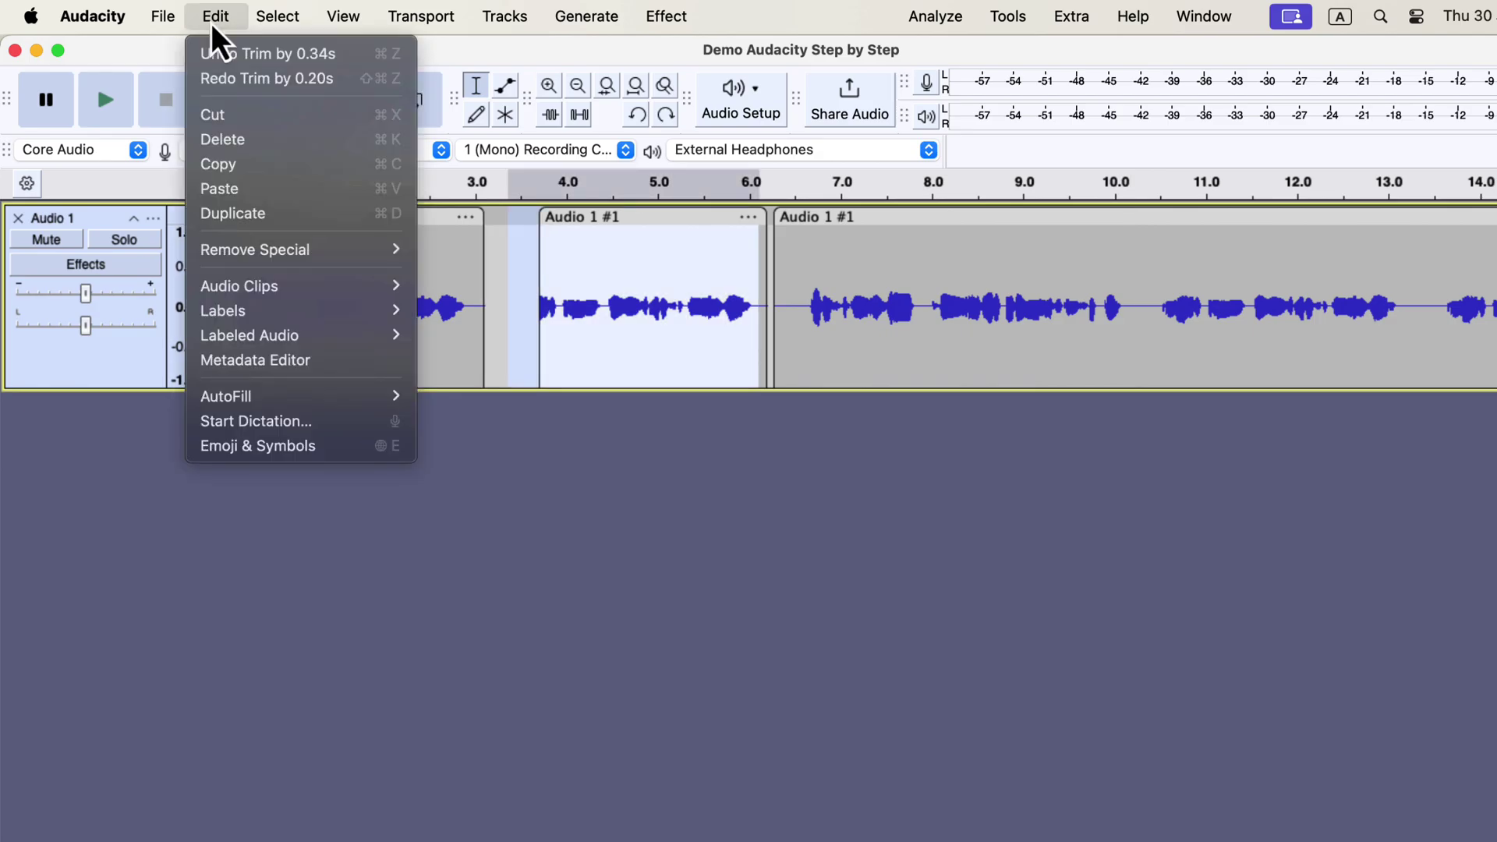
click(221, 53)
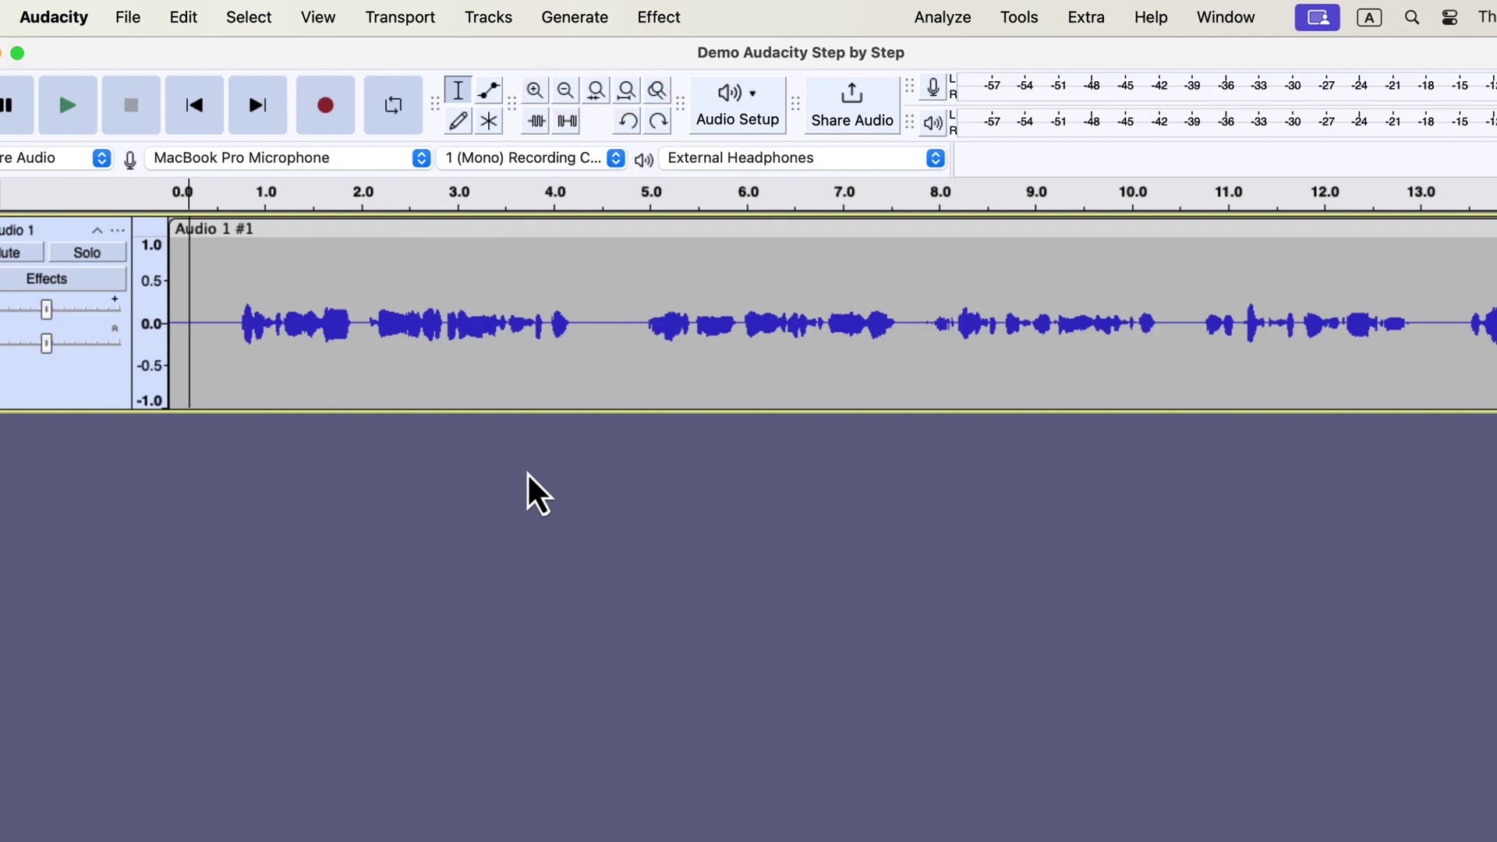
Step: Zoom in closely on the start of the Audio 1 waveform, and zoom back out
click(535, 94)
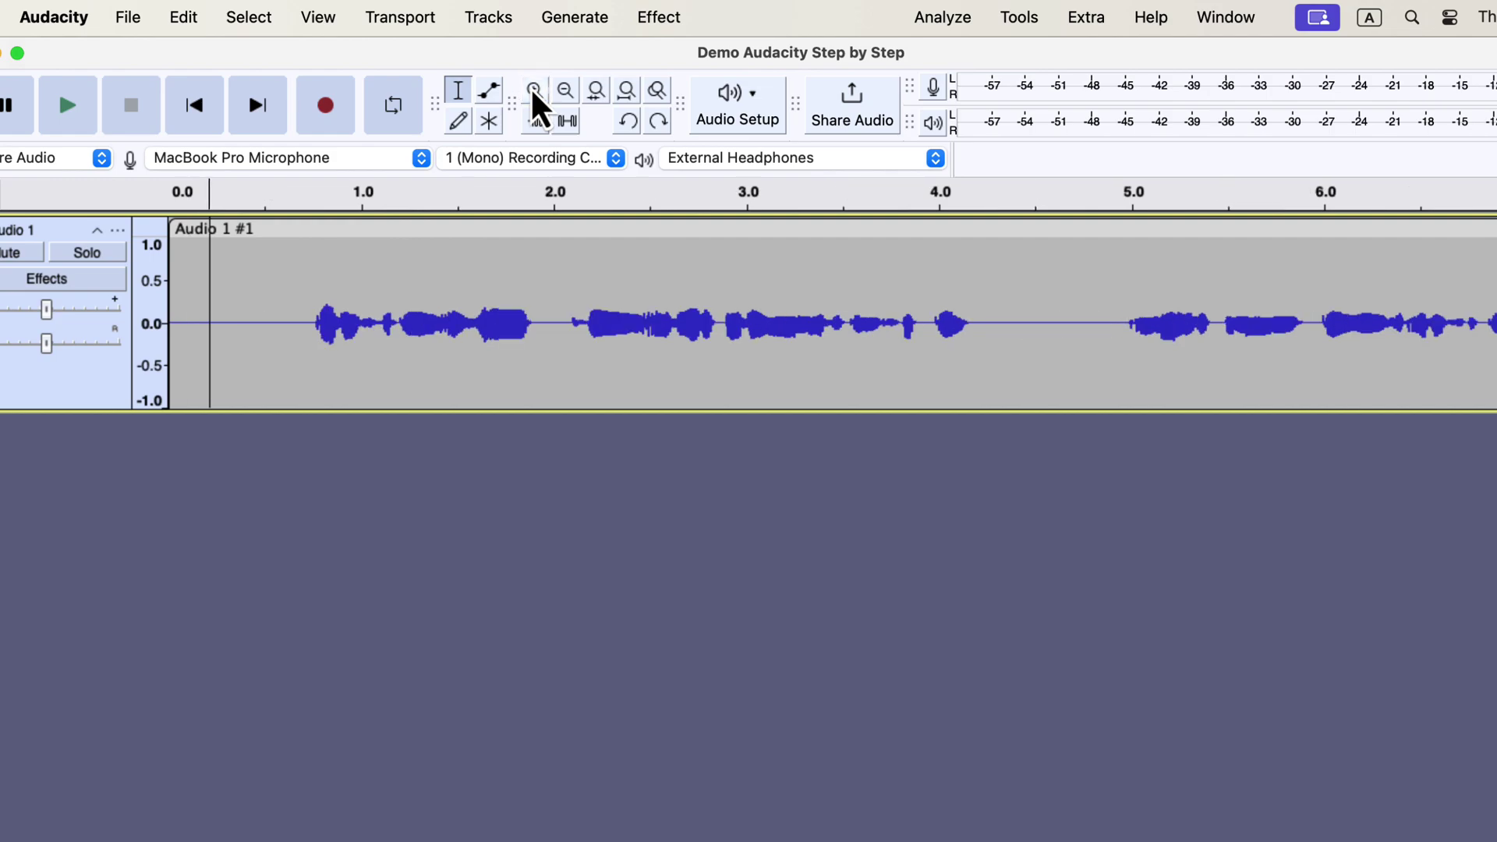
click(535, 94)
click(535, 93)
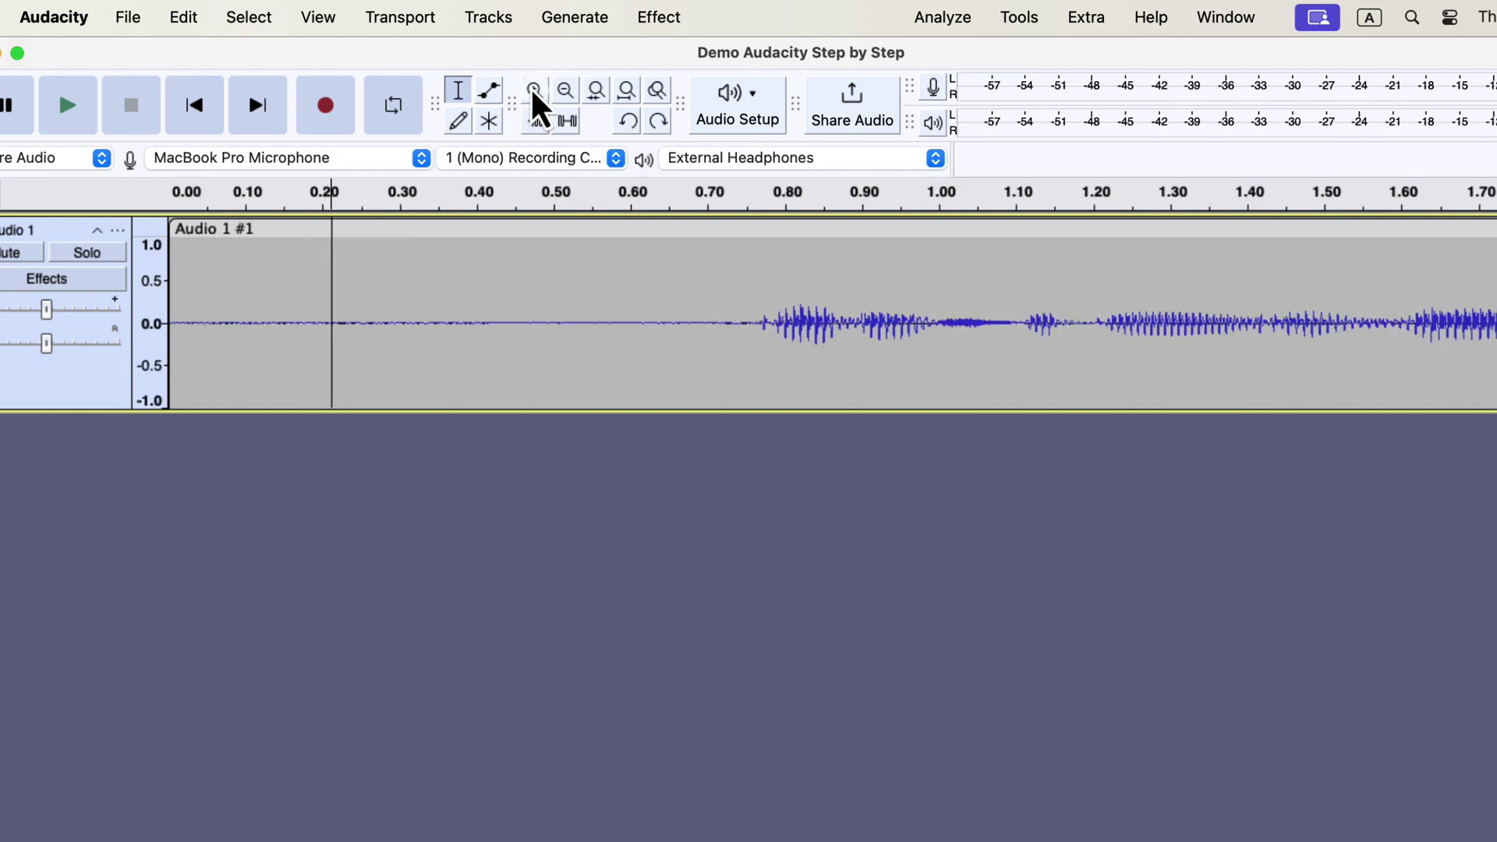
click(535, 93)
click(536, 93)
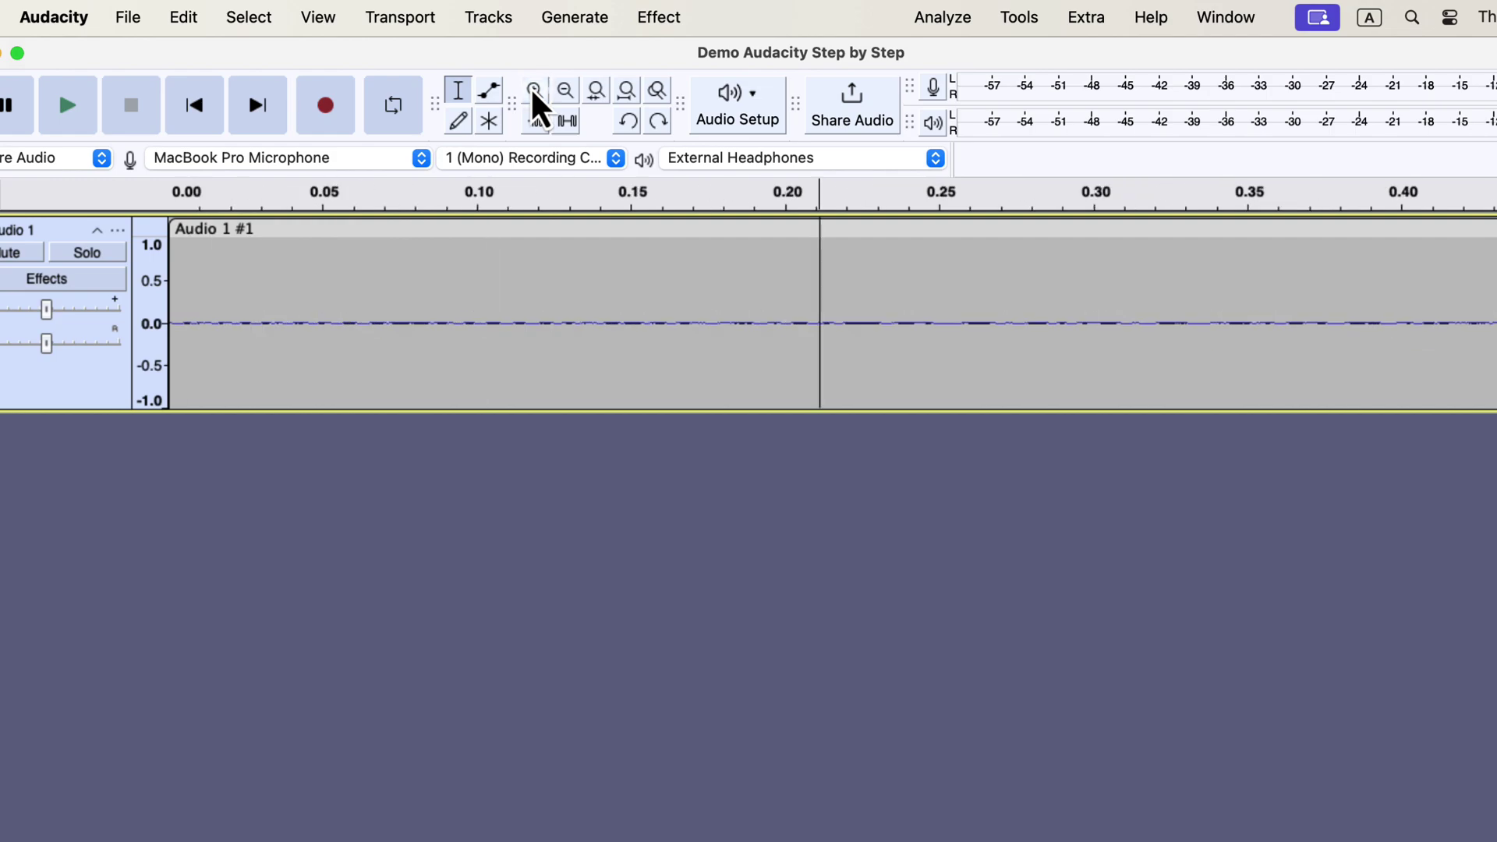
click(565, 94)
click(566, 94)
click(566, 93)
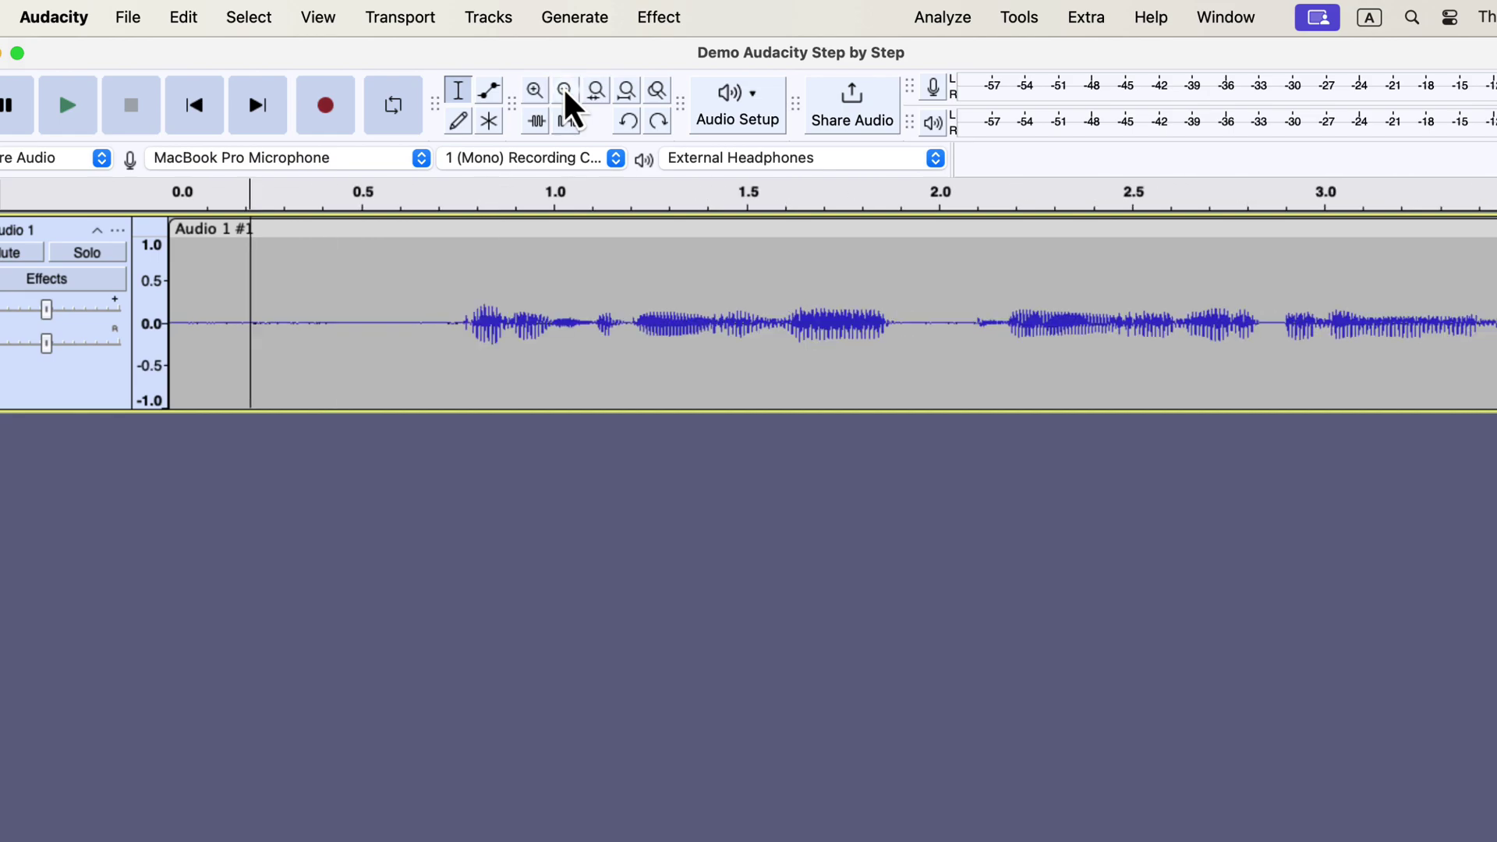
click(565, 93)
click(565, 93)
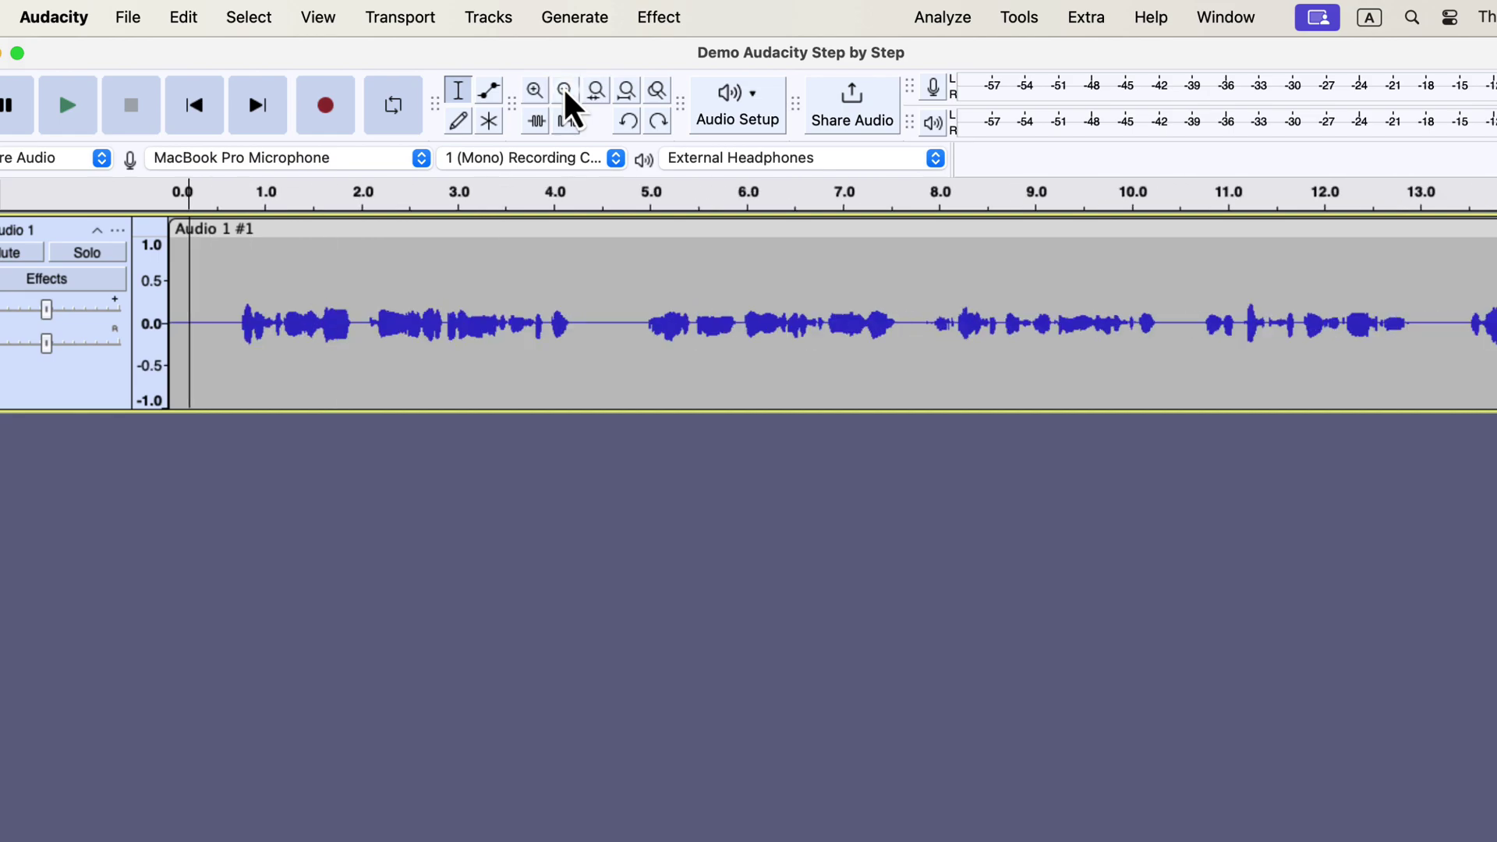
Step: Try Zoom to Selection without any audio selected, and fit the whole project to the window width
click(597, 93)
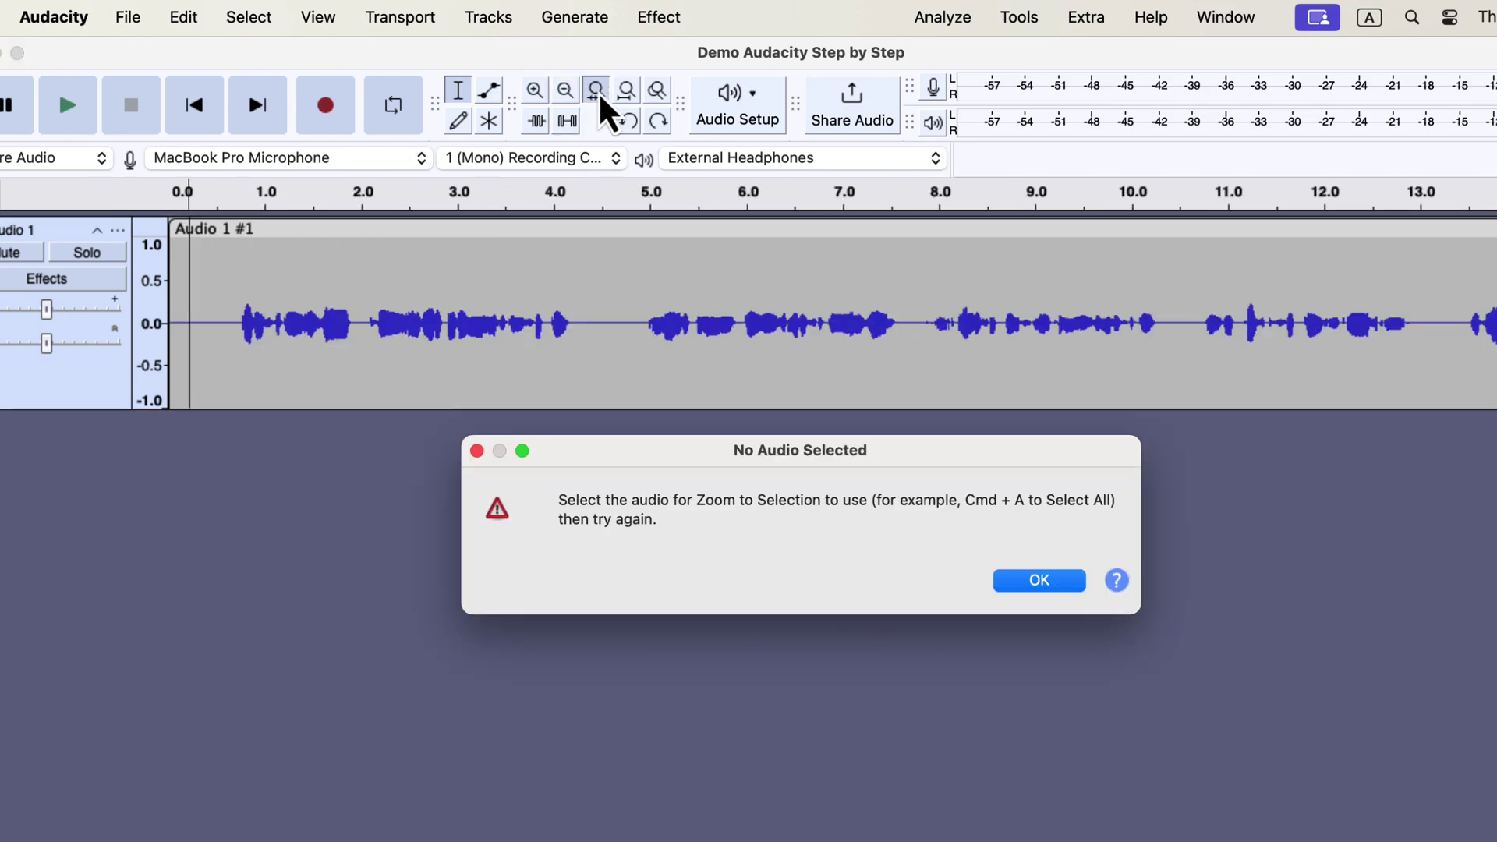
click(1023, 582)
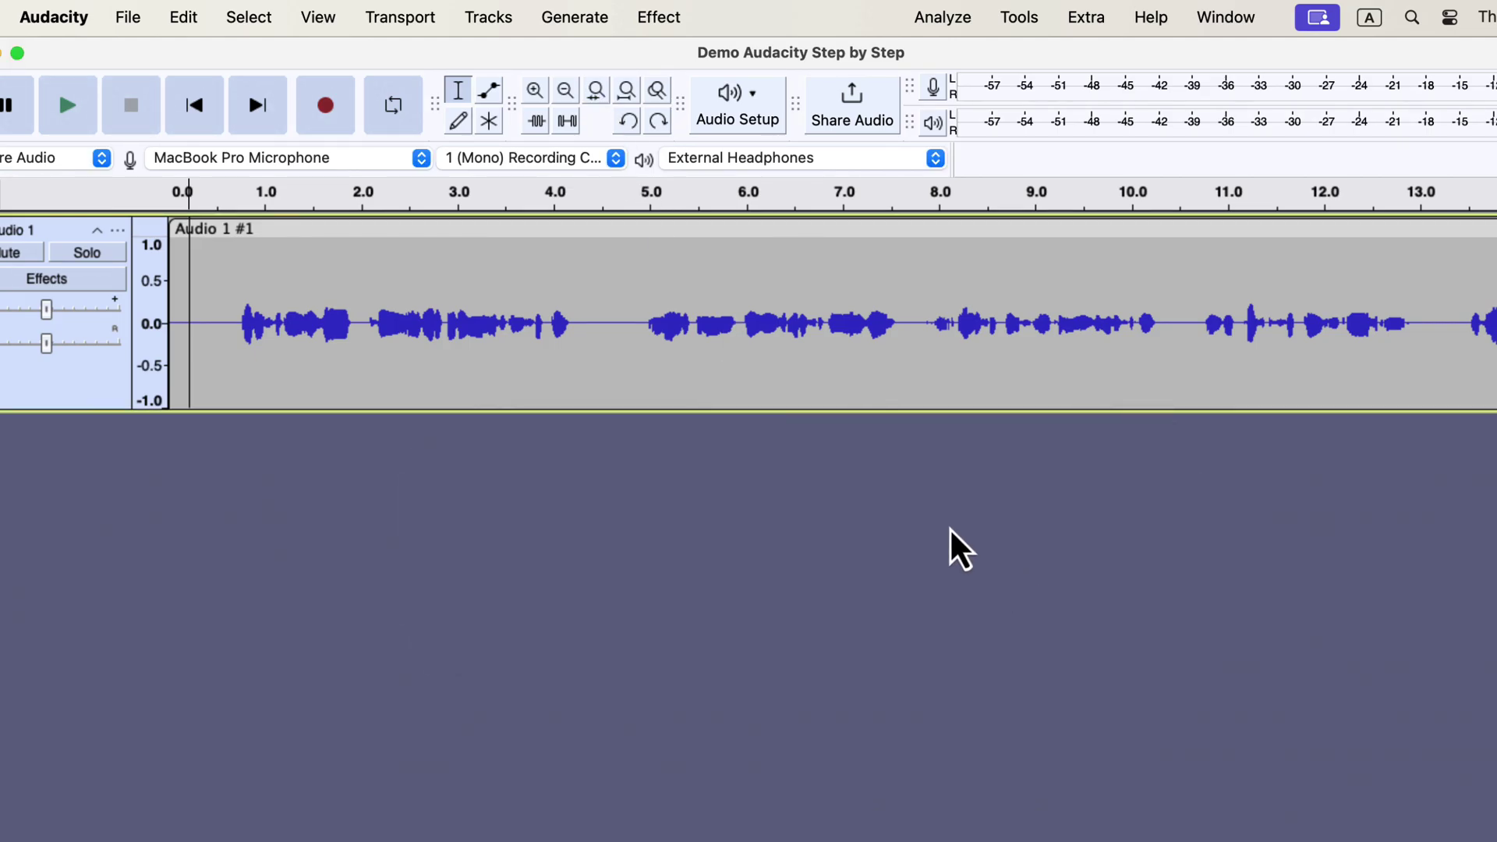
click(624, 95)
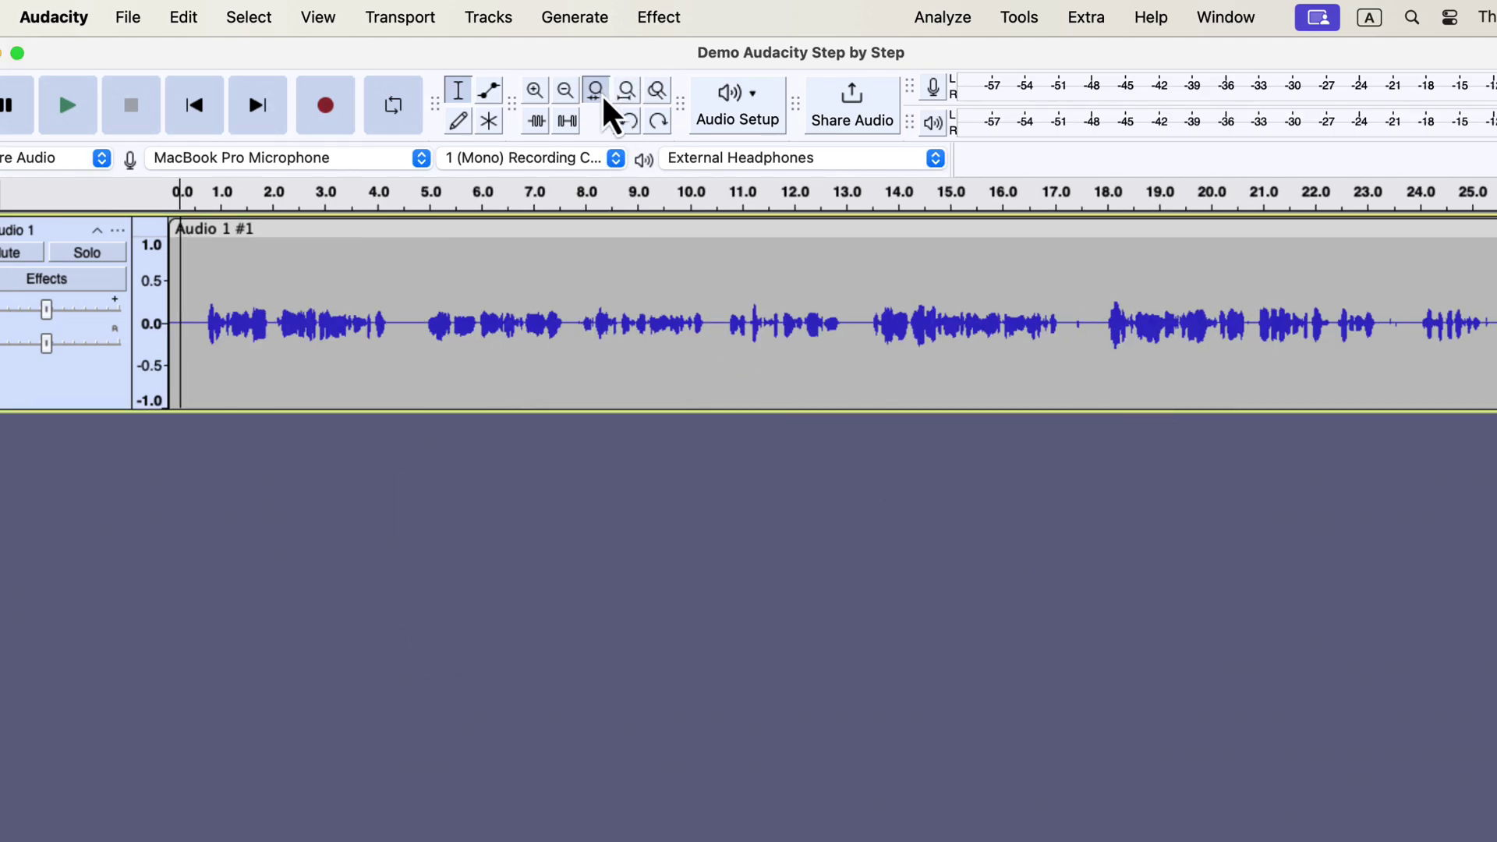
click(596, 92)
click(1031, 585)
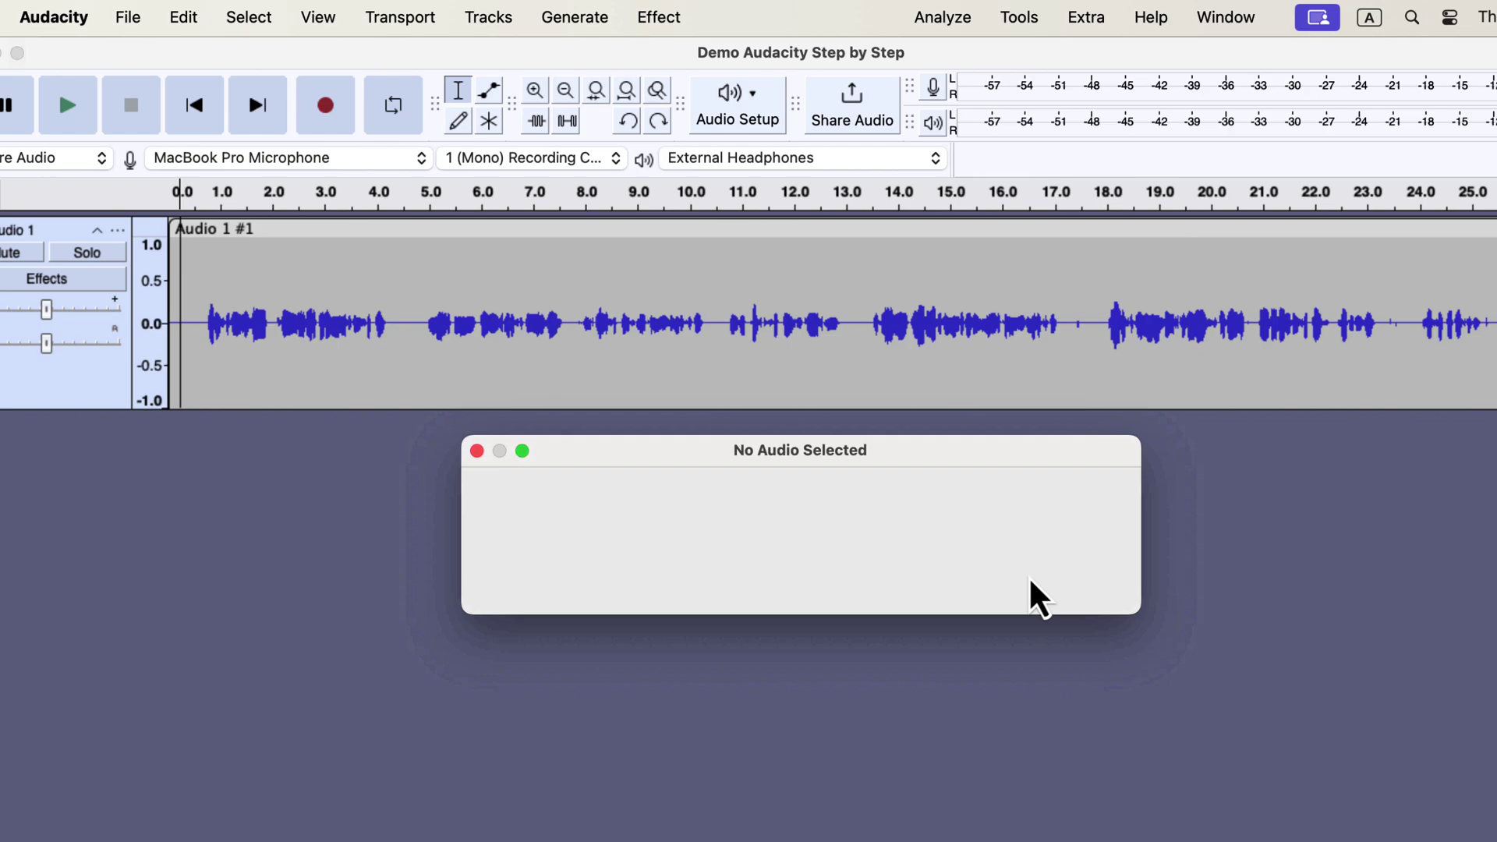
Step: Select the audio from about 4.3 to 13.1 seconds and alternate between Zoom to Selection and fitting the whole project
drag(392, 300, 852, 320)
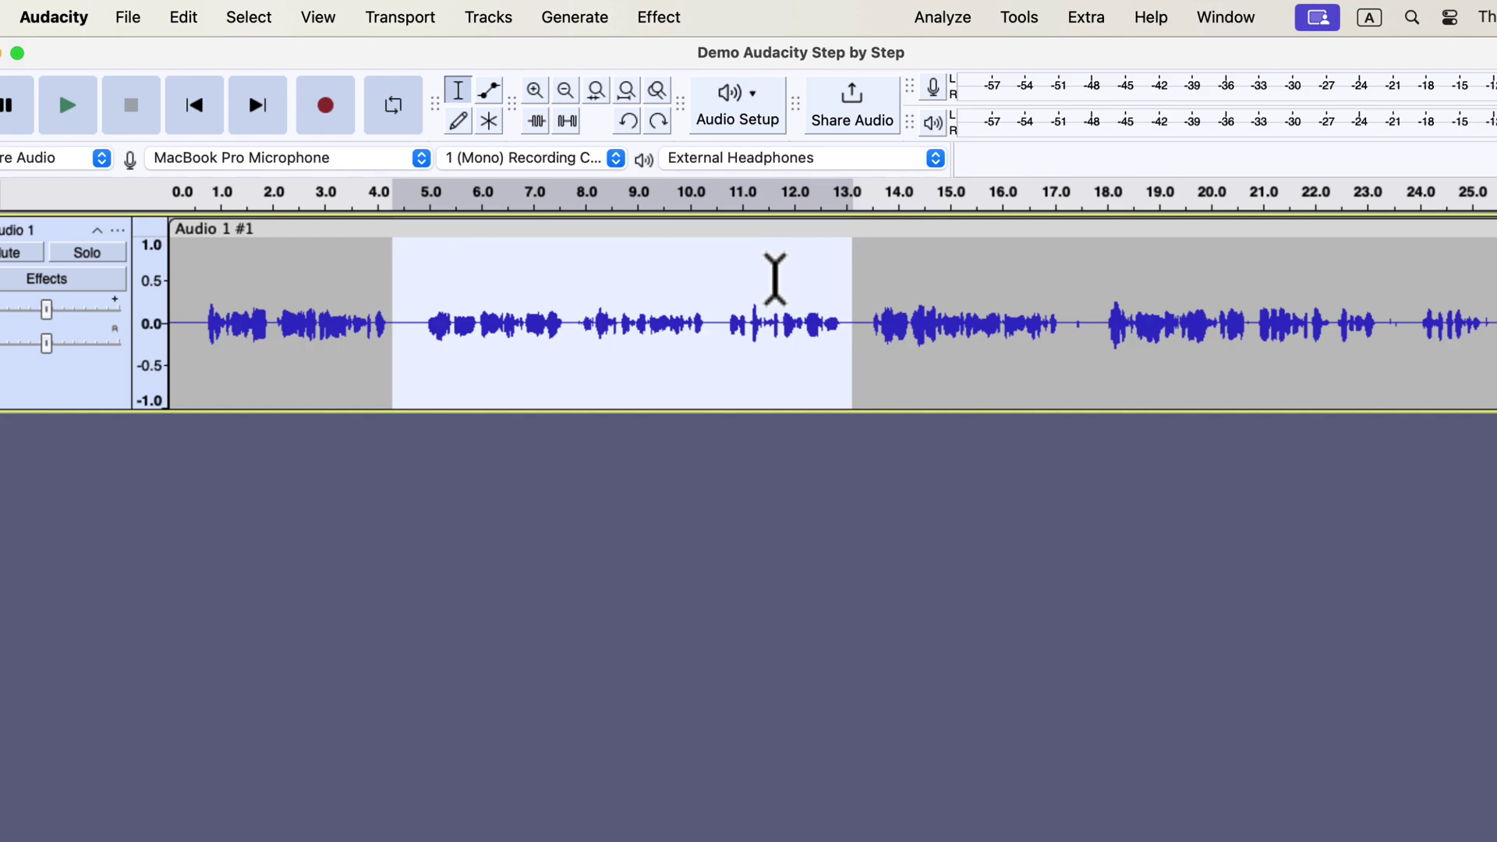
click(597, 94)
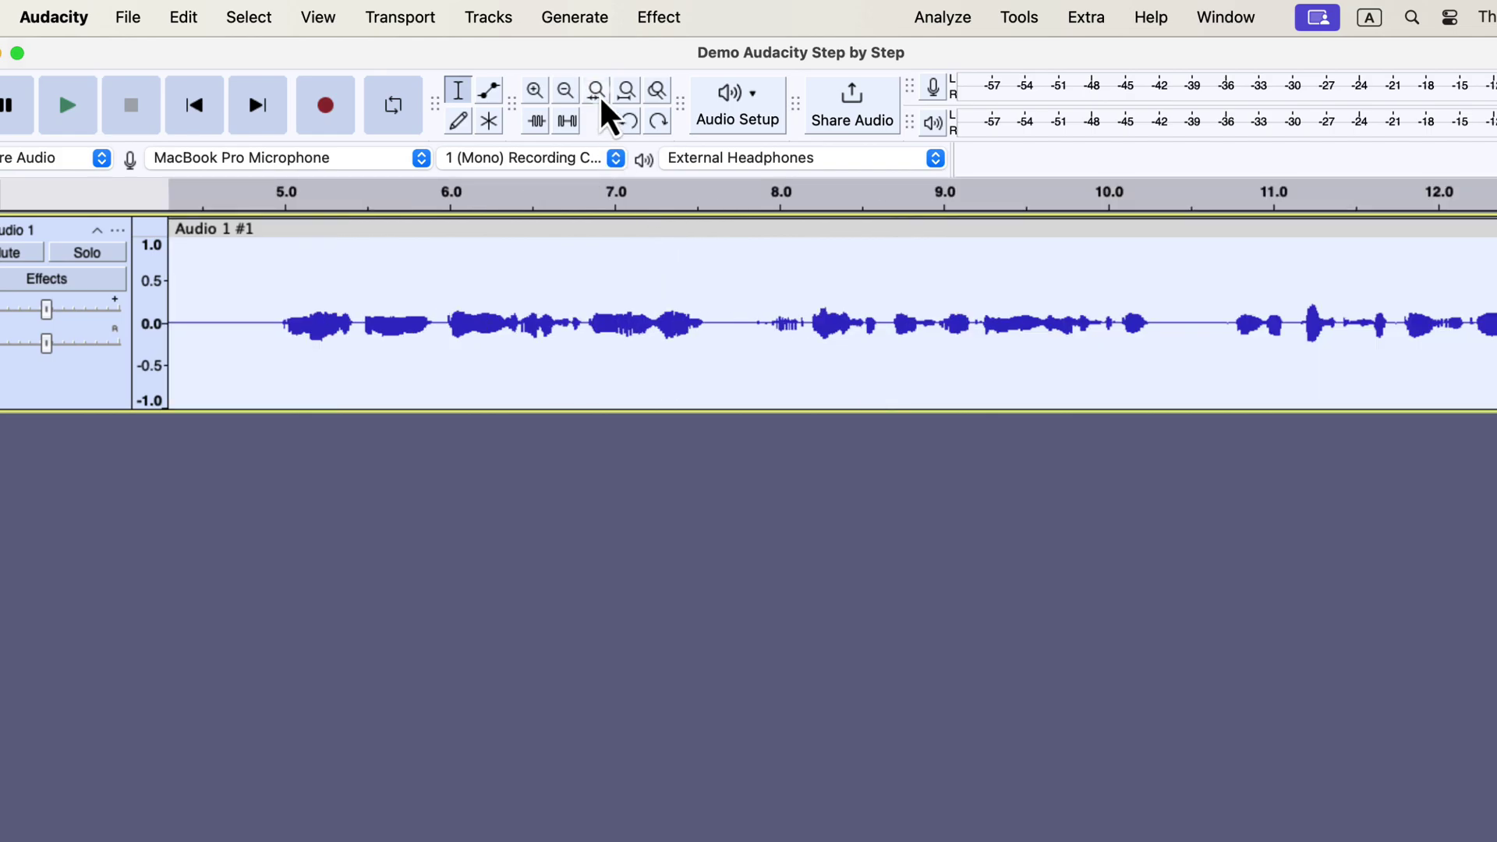
click(628, 97)
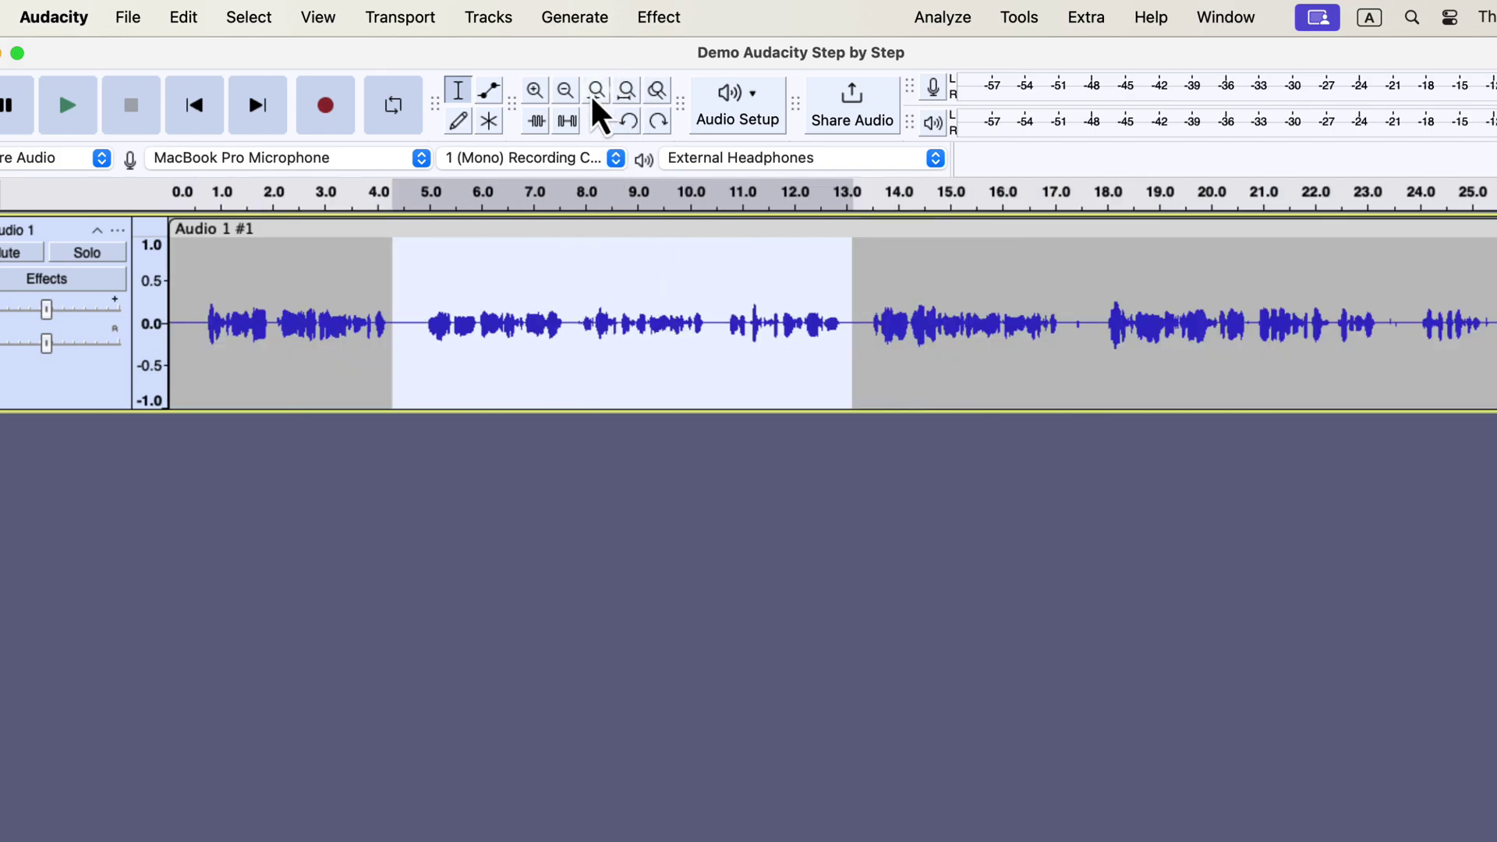
click(594, 97)
click(626, 95)
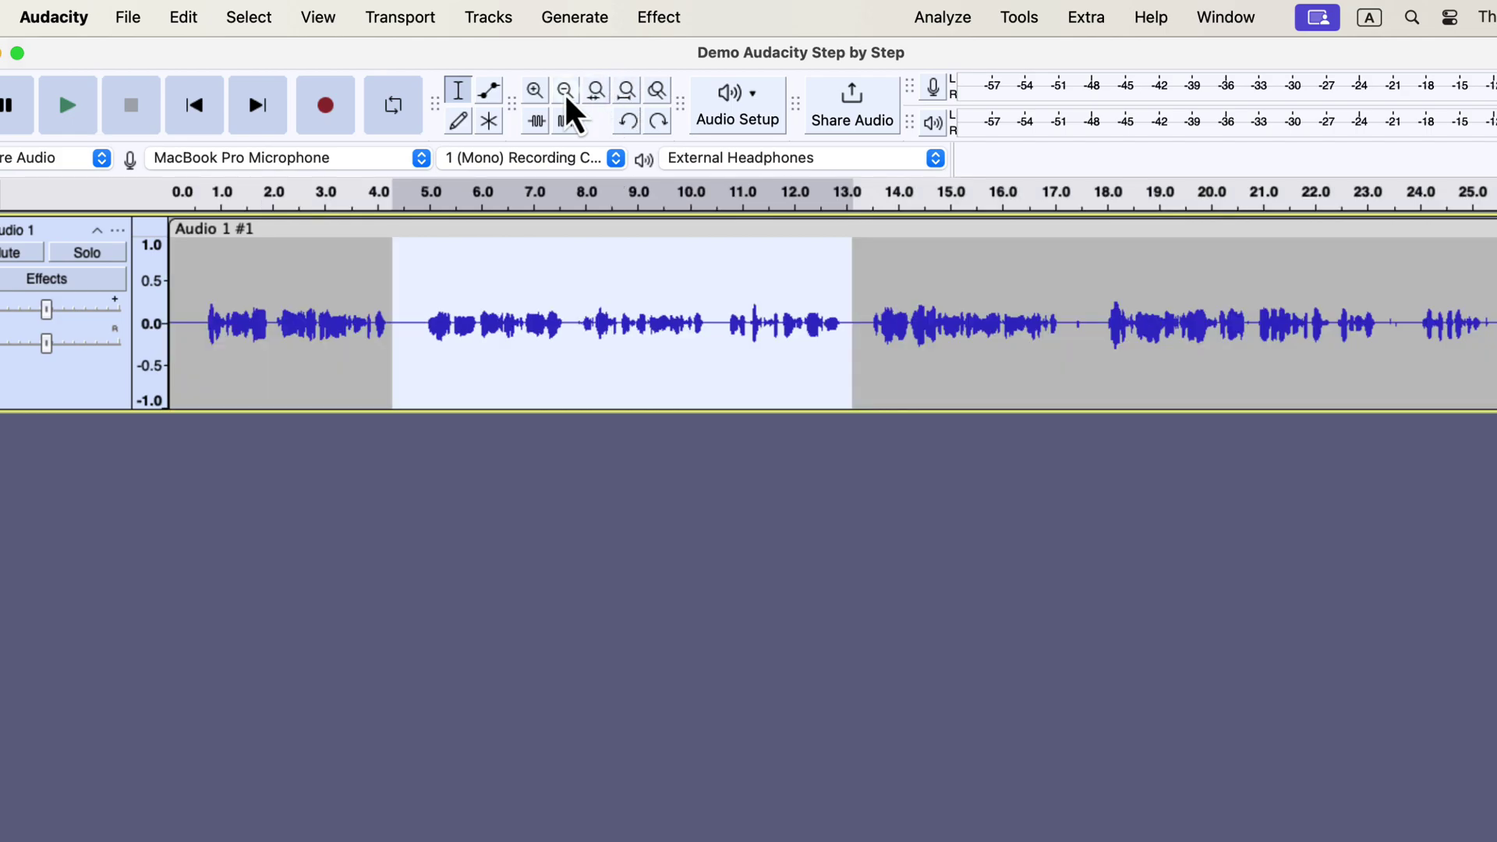
Step: Zoom the timeline in and out around the selected section, and bring the clip's start back into view
click(536, 97)
click(536, 97)
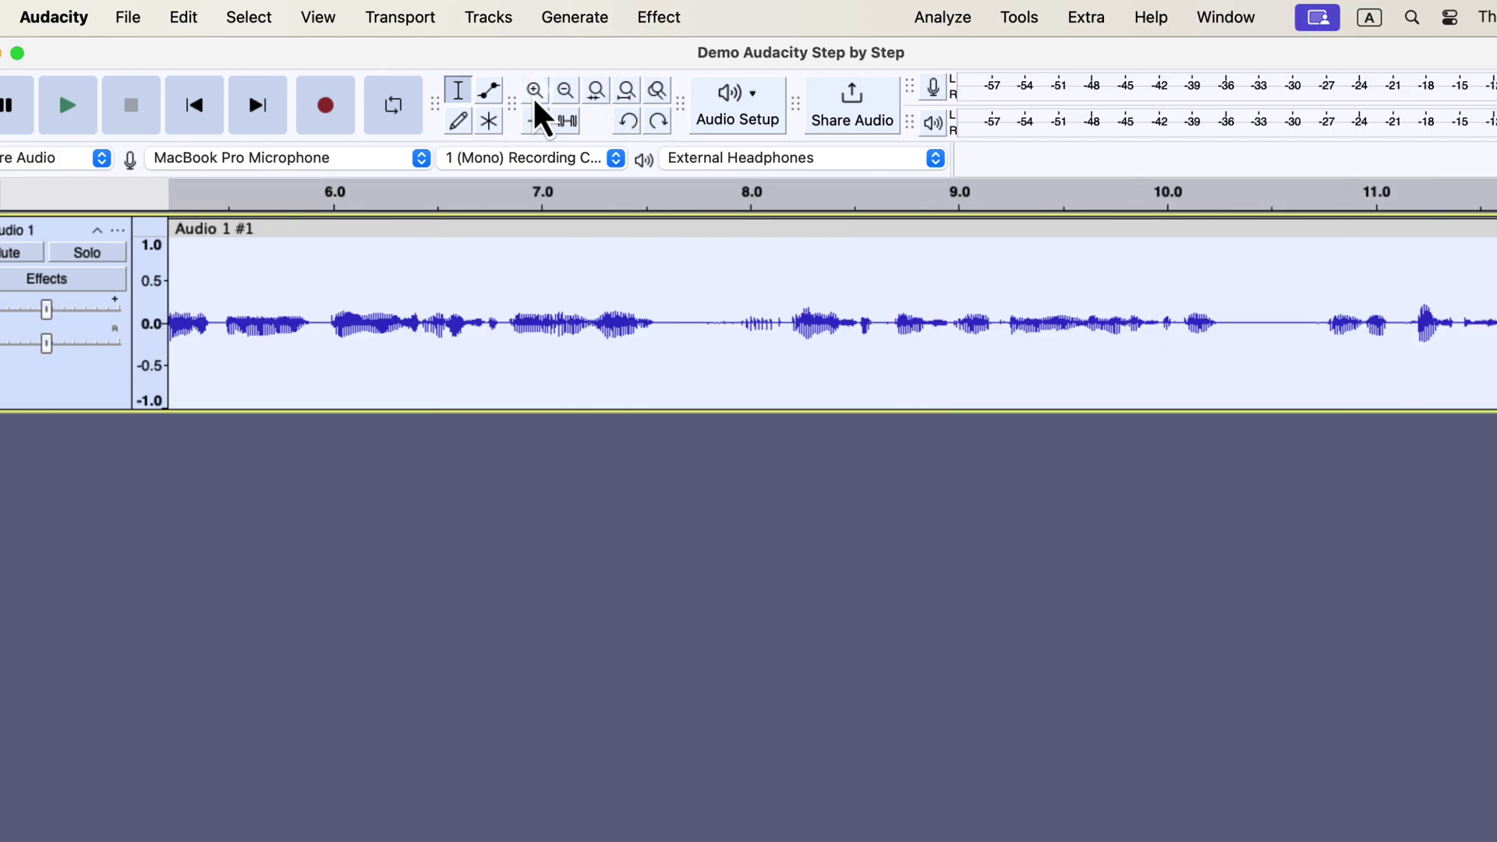
click(570, 95)
click(569, 95)
click(569, 95)
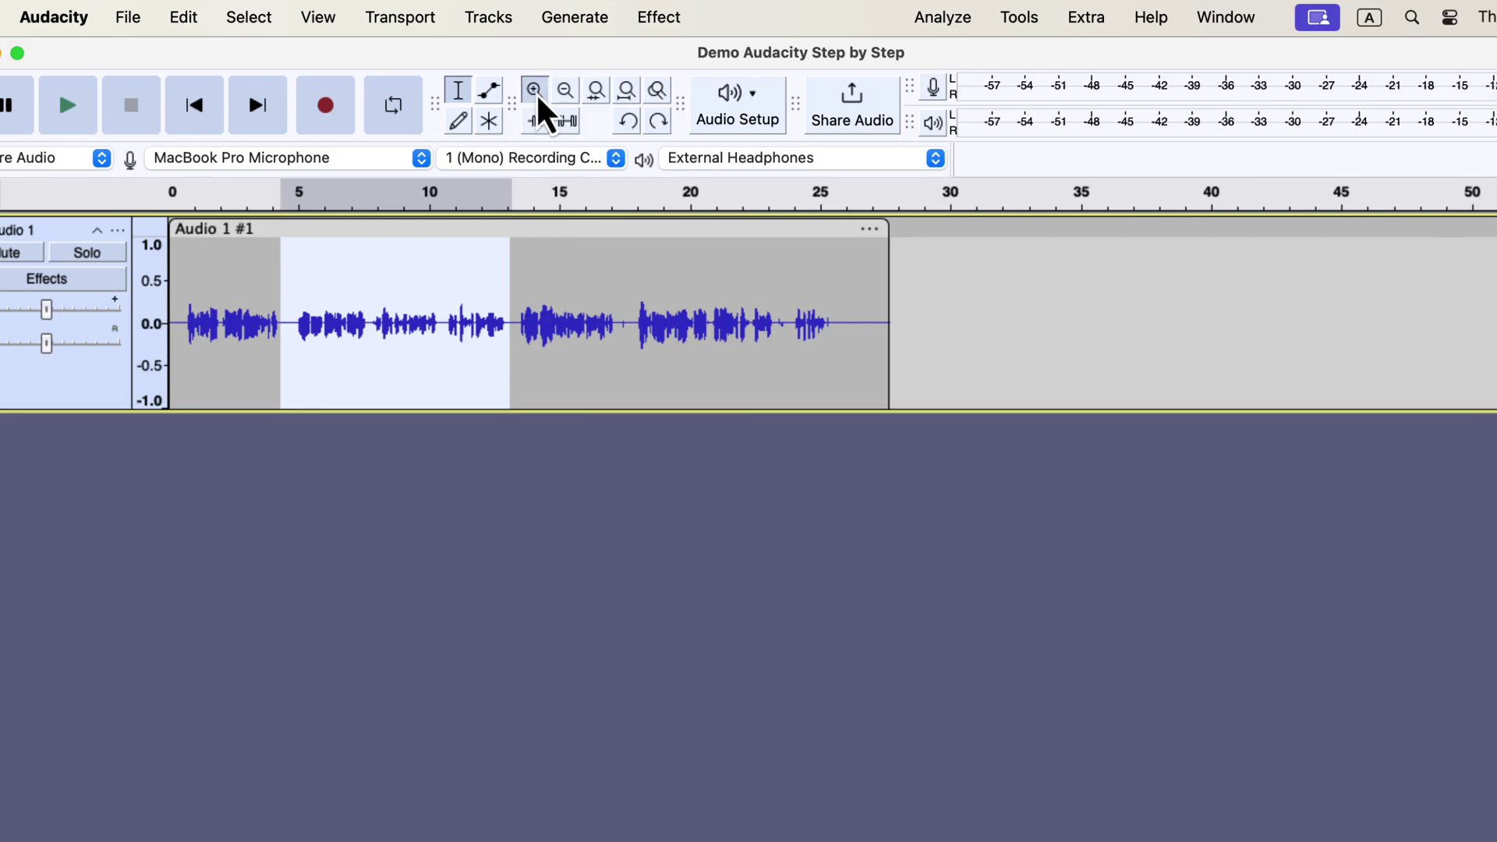
click(537, 97)
click(537, 97)
click(536, 97)
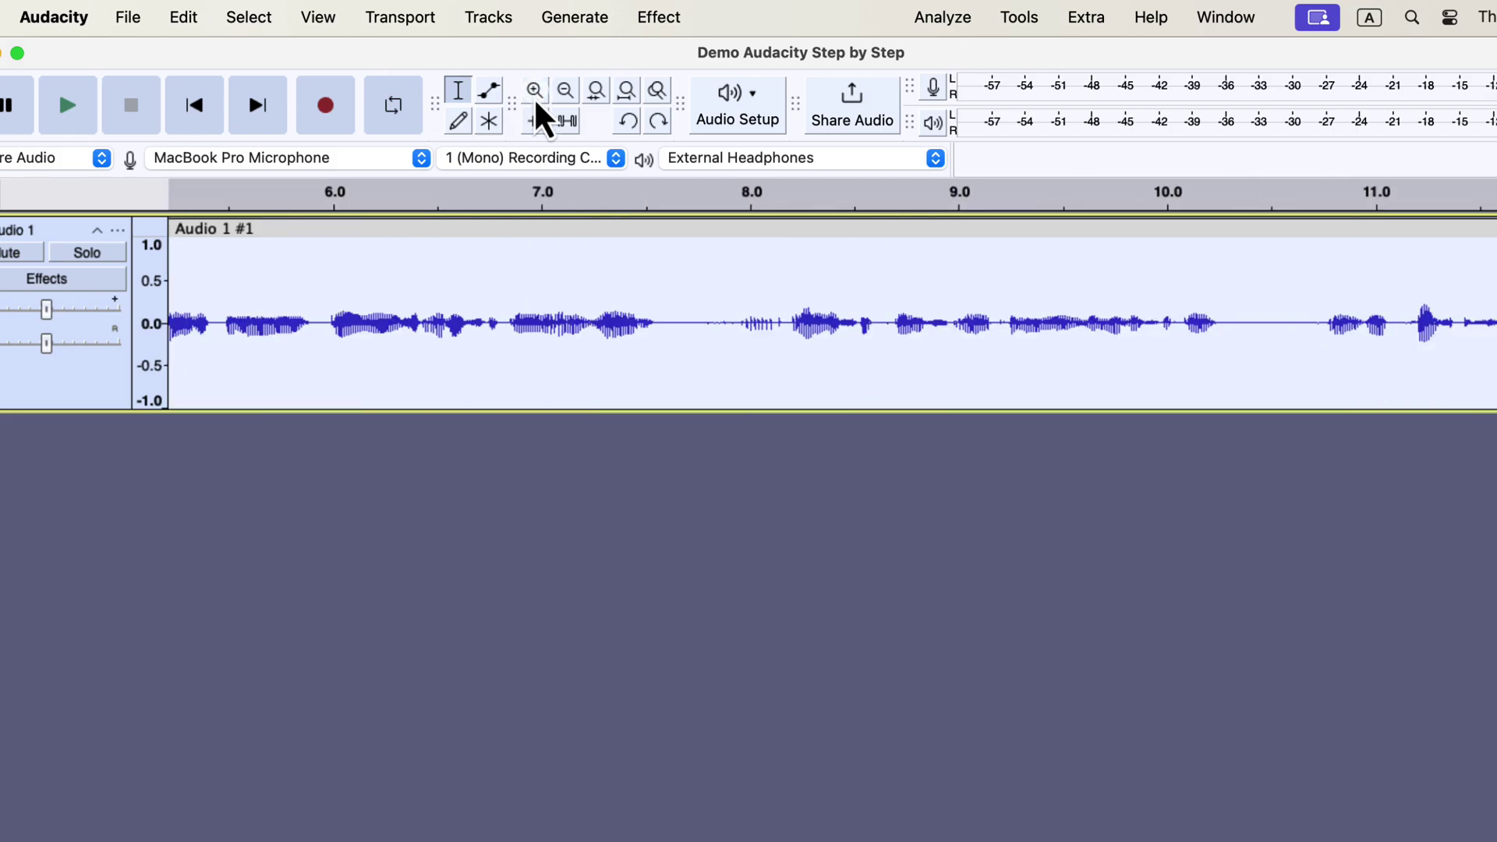
click(566, 90)
scroll(515, 284, left, 4)
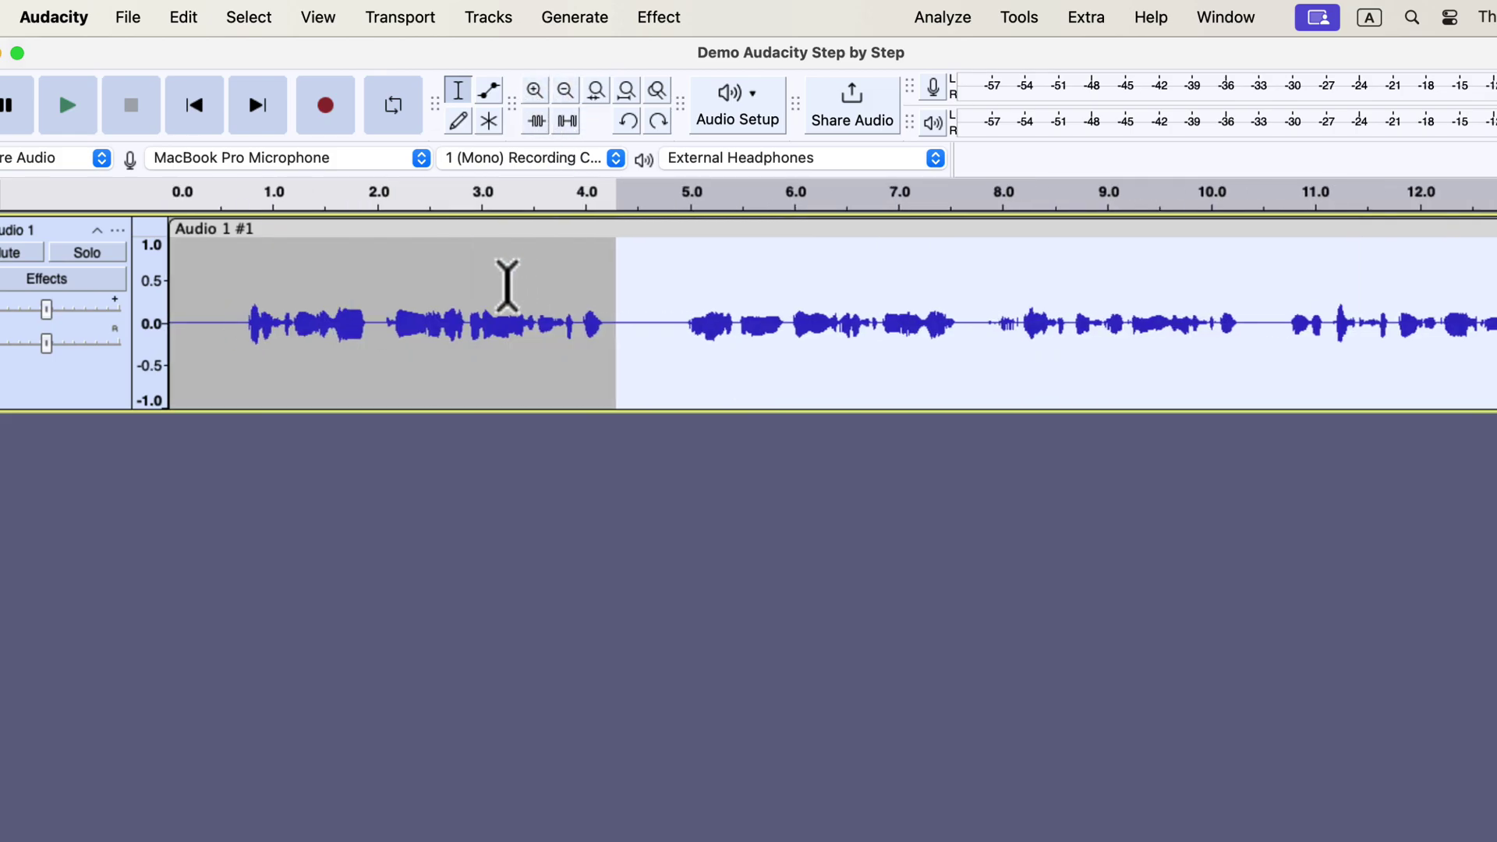
Step: Select the whole Audio 1 clip, duplicate it onto a second track, and clear the selection
click(414, 293)
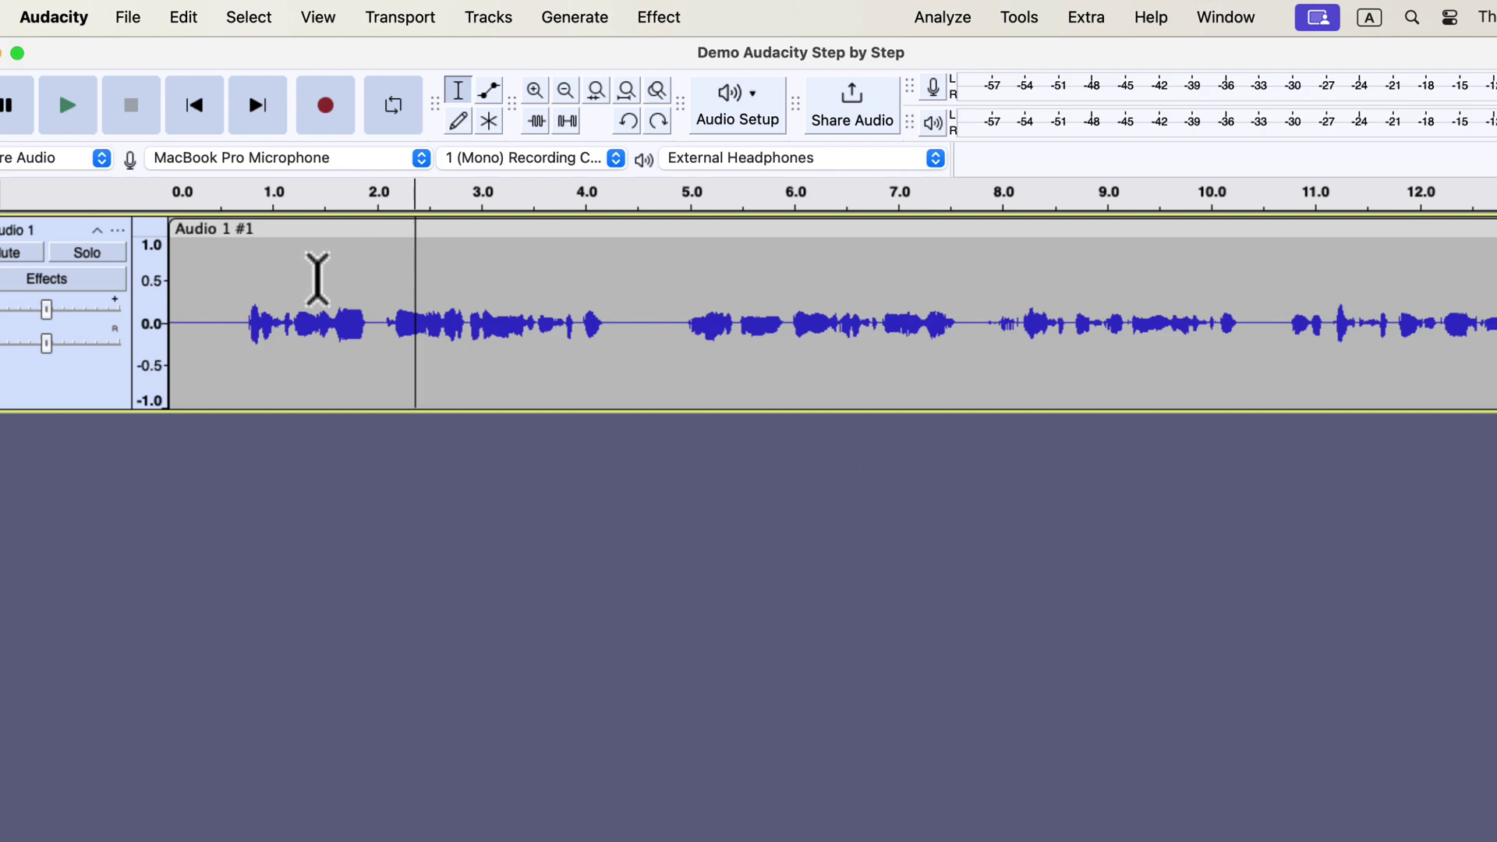
double_click(317, 278)
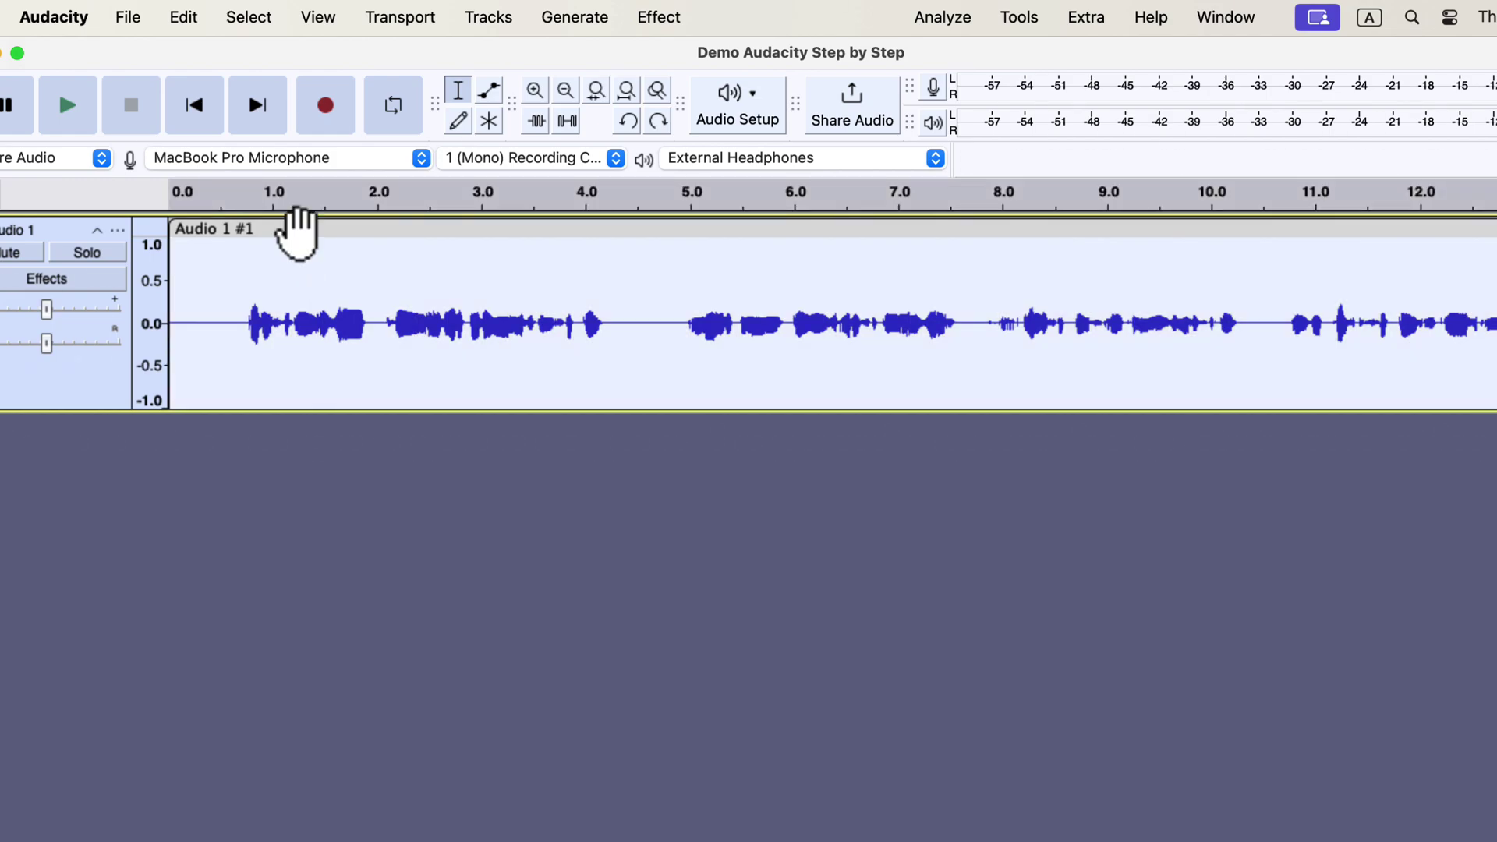
click(178, 30)
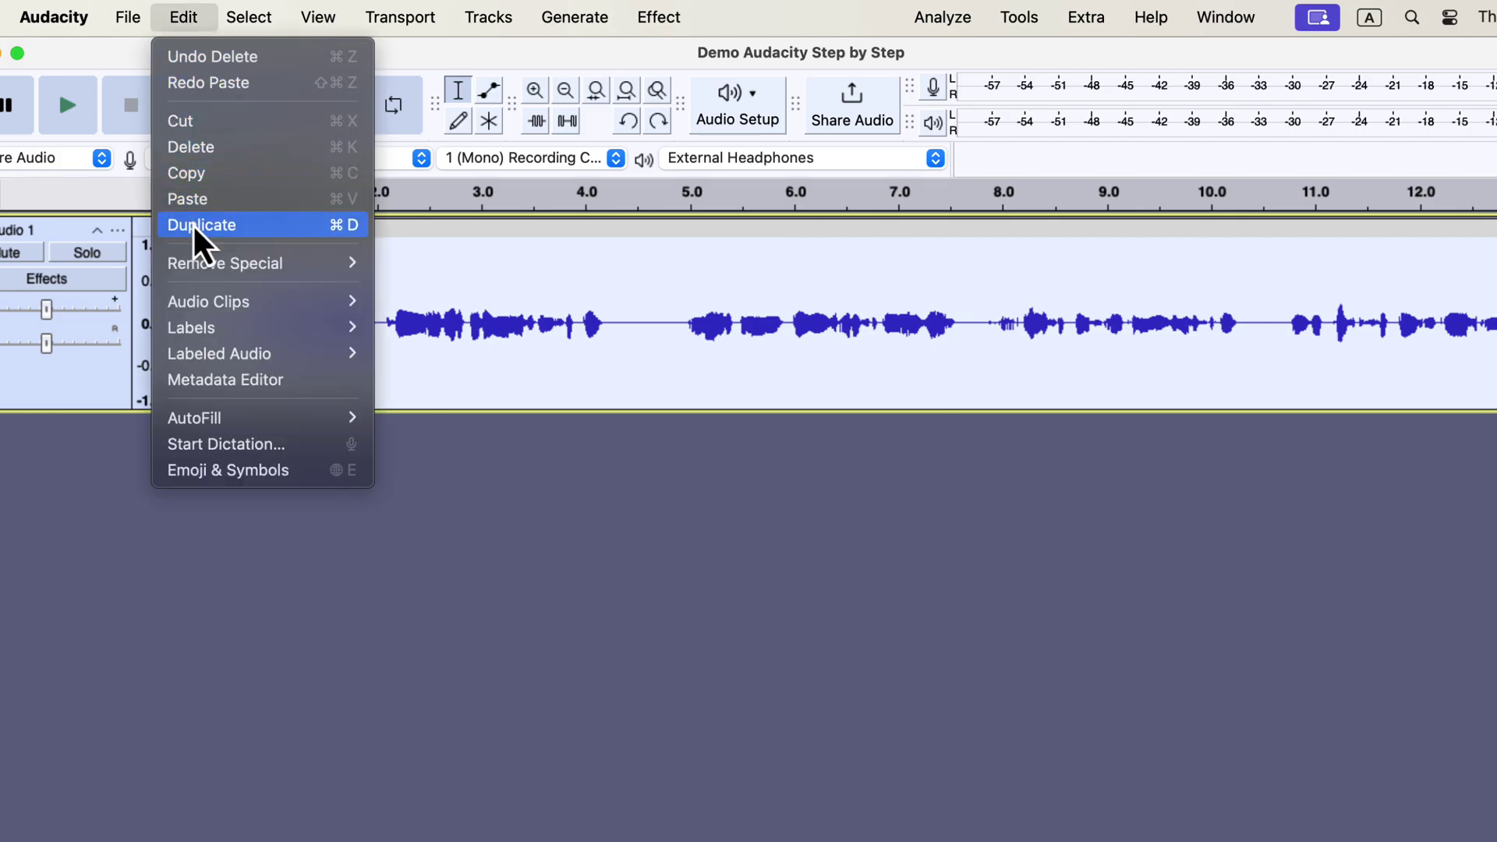
click(334, 228)
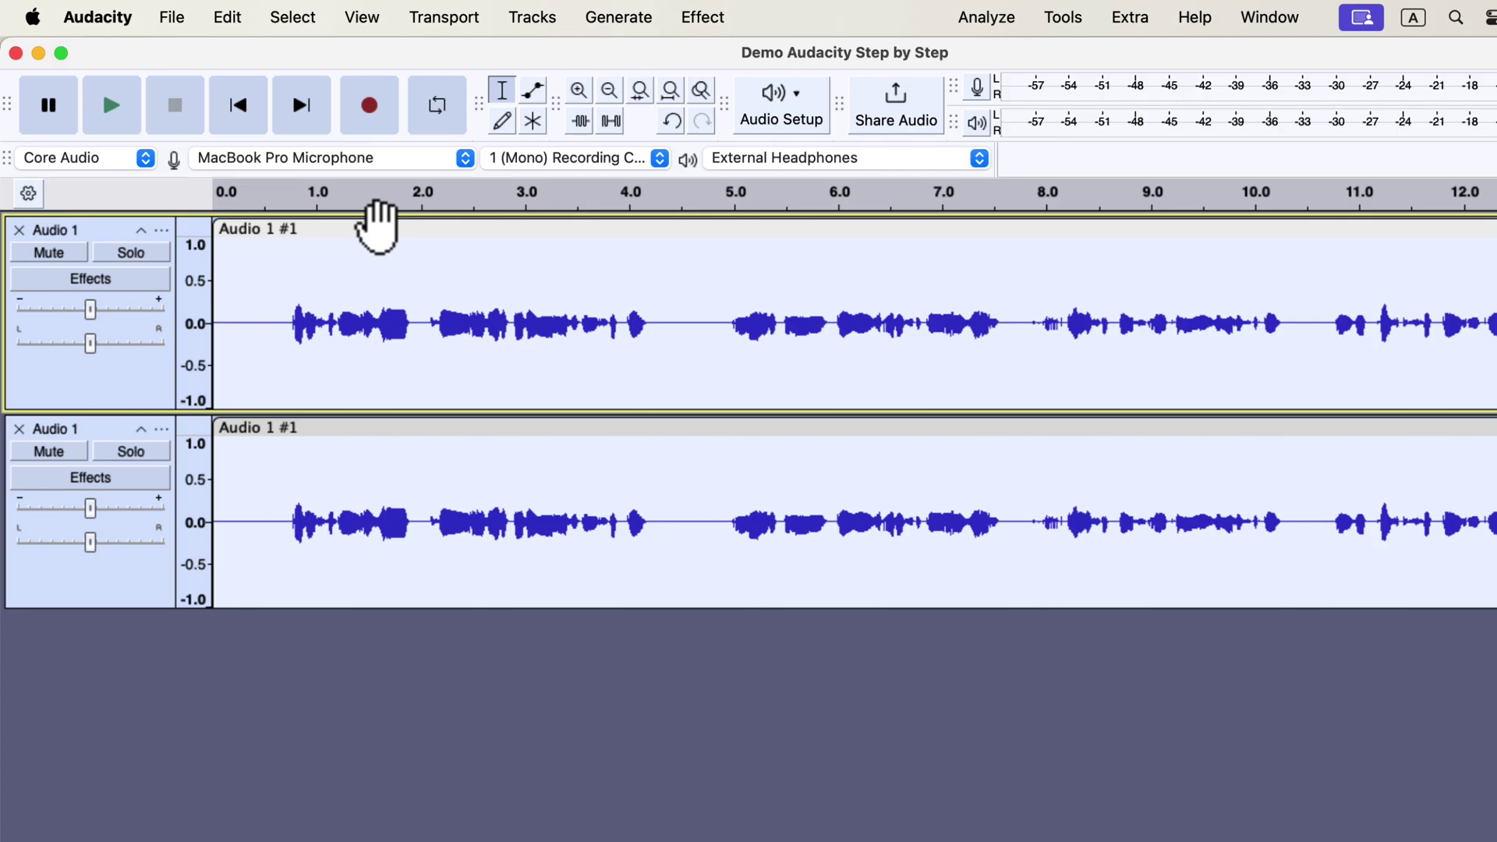
click(375, 273)
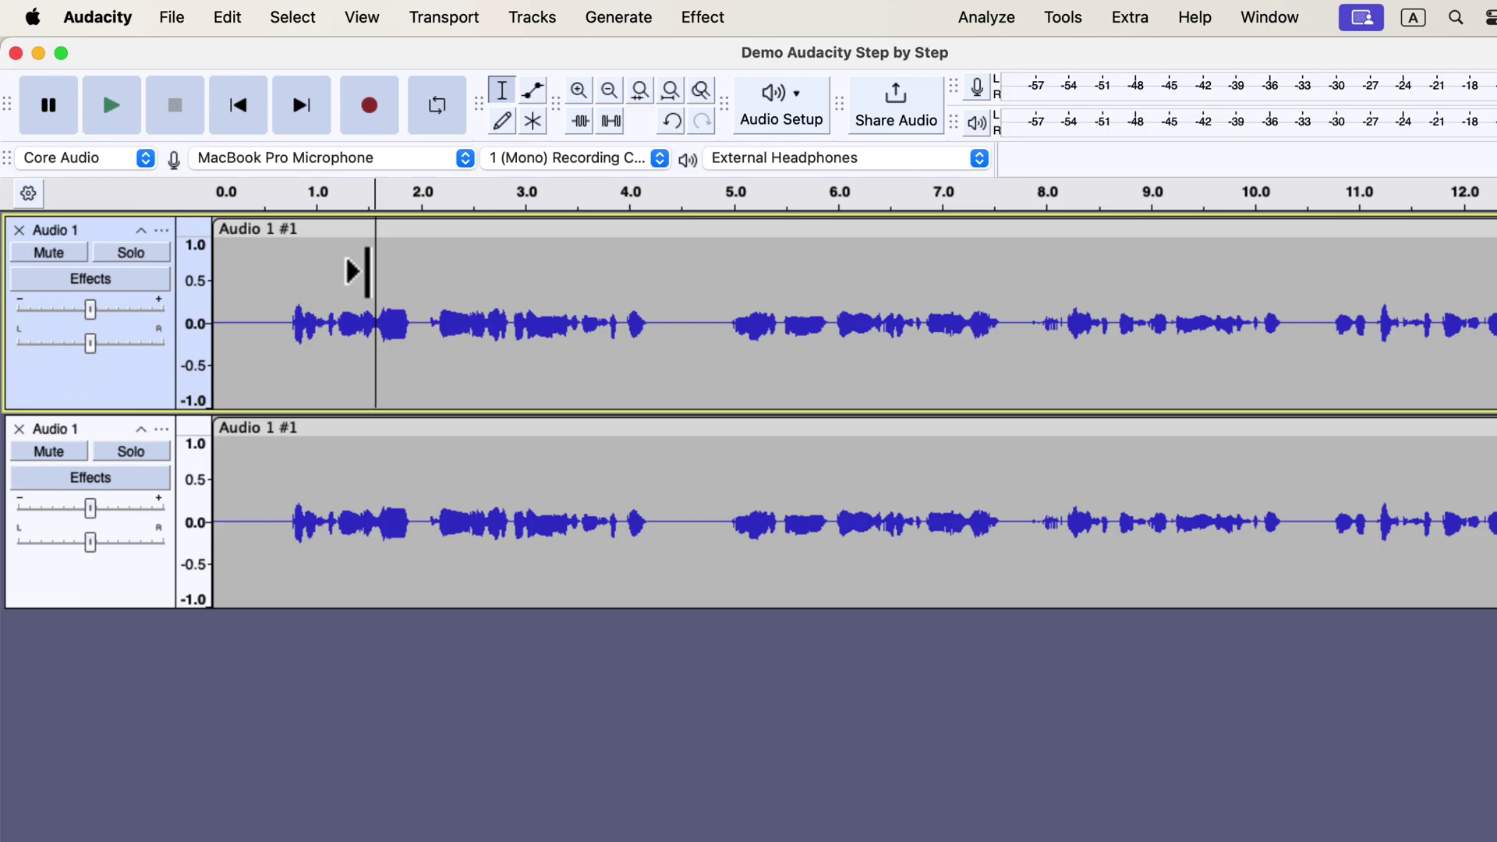
Step: Apply the Clear Vocal 3.6 macro to the whole duplicated clip on the lower track
click(419, 521)
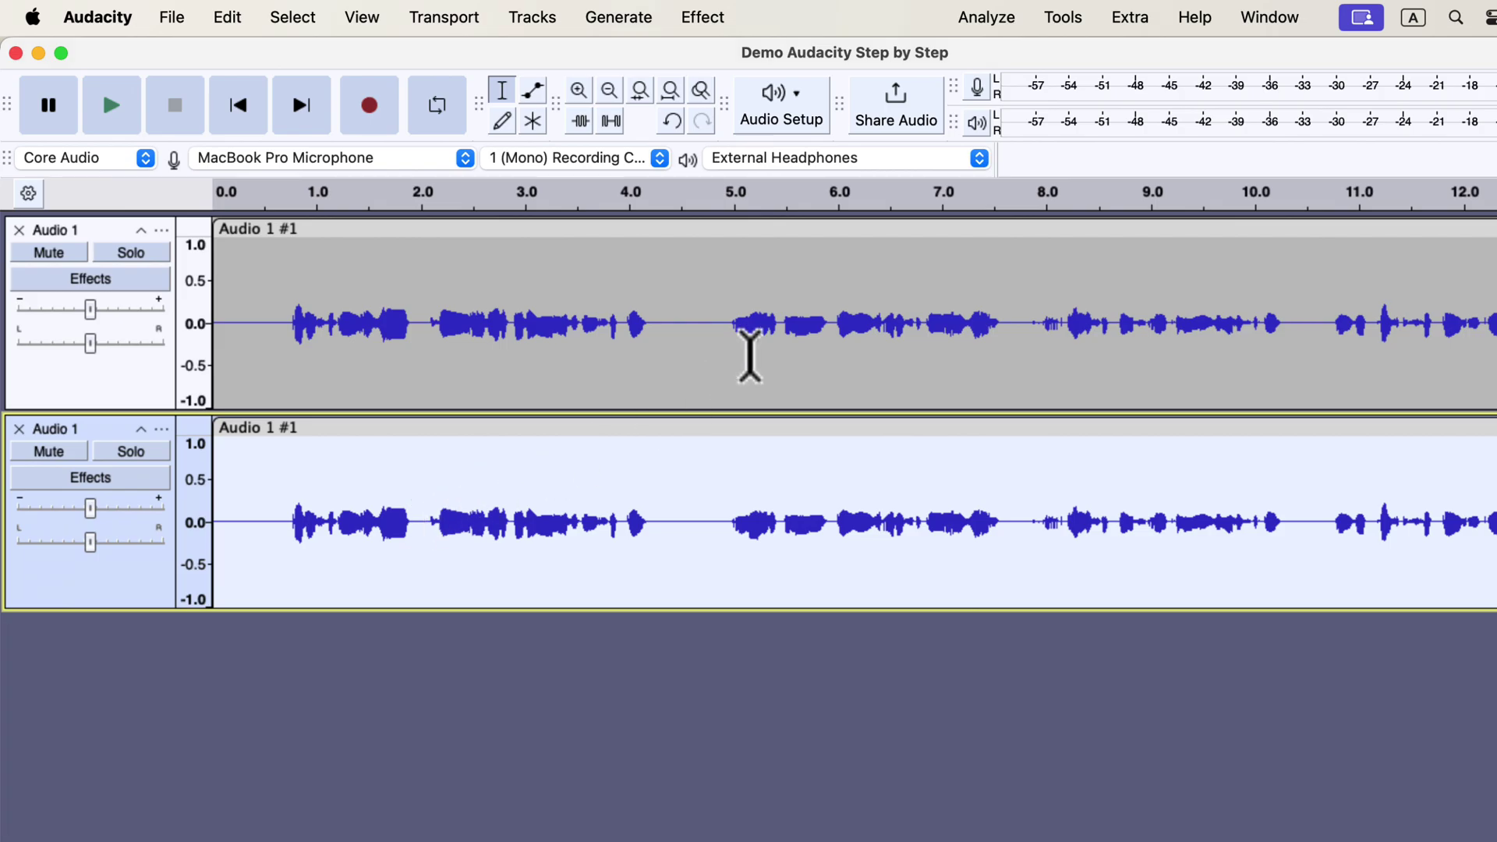
click(1063, 19)
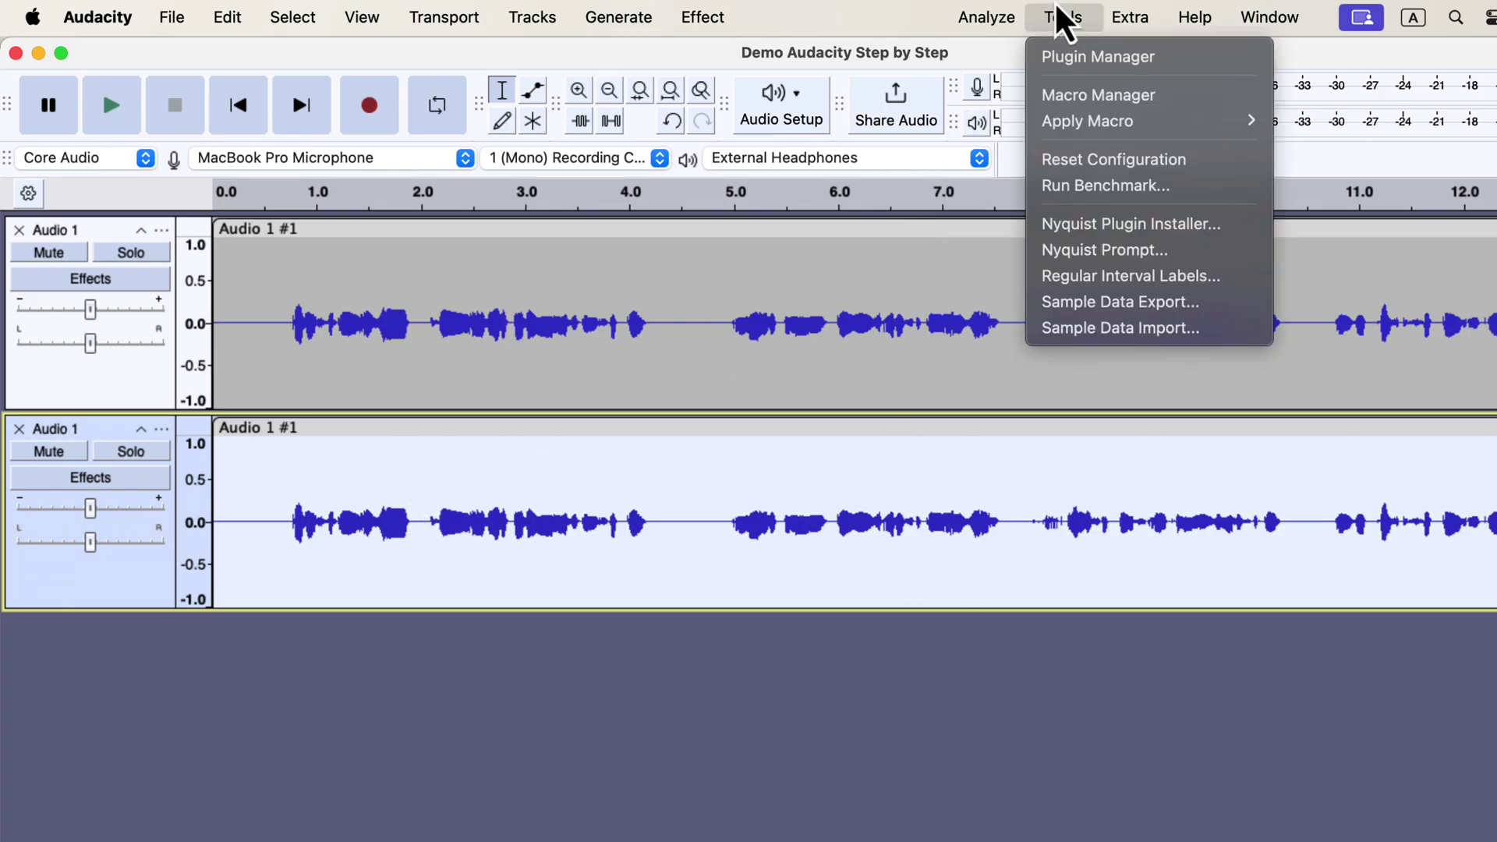
mouse_move(1086, 131)
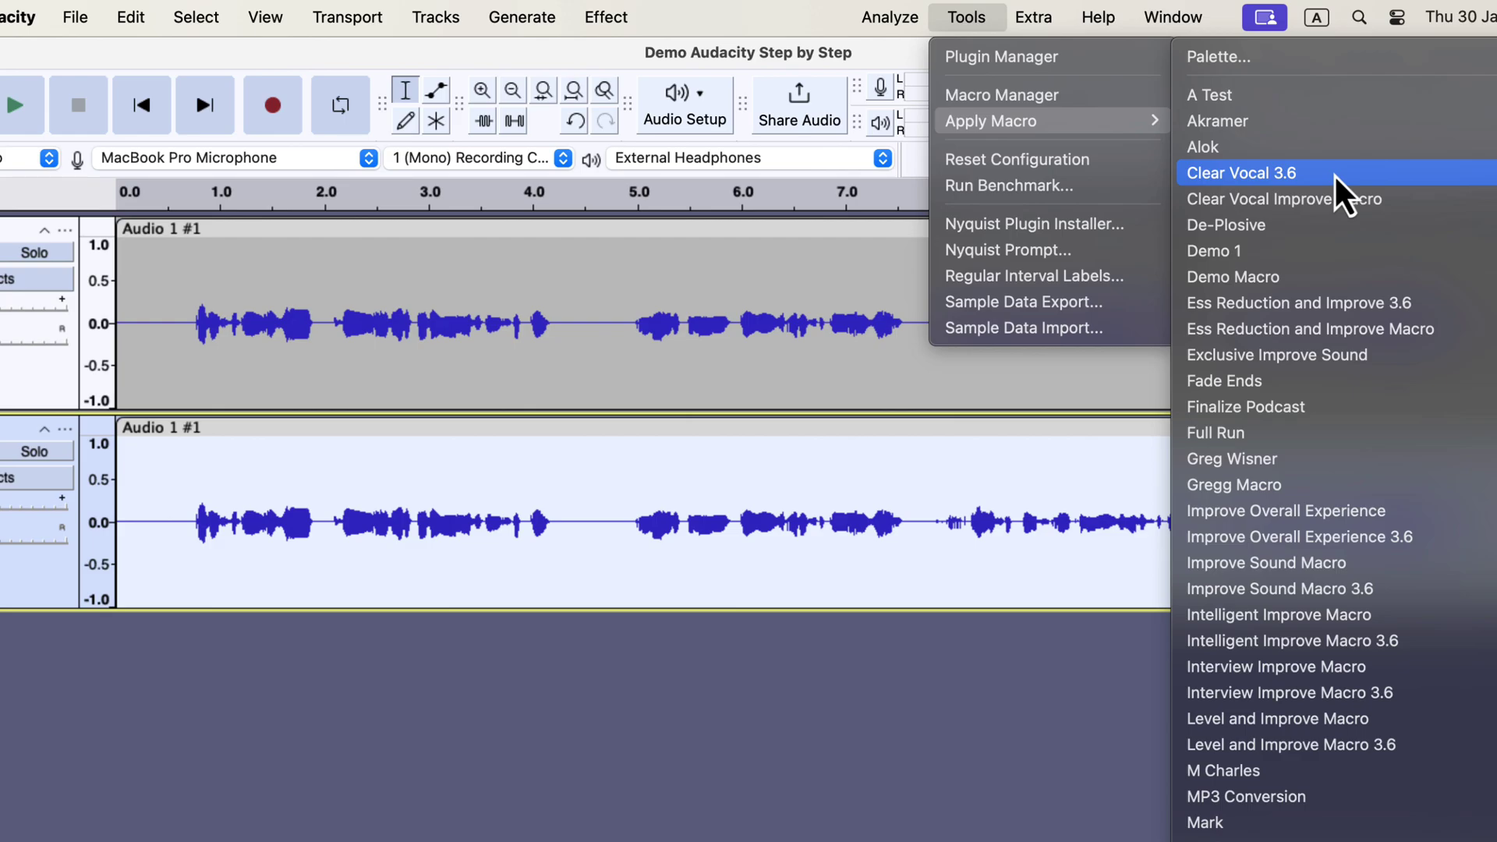
click(1336, 175)
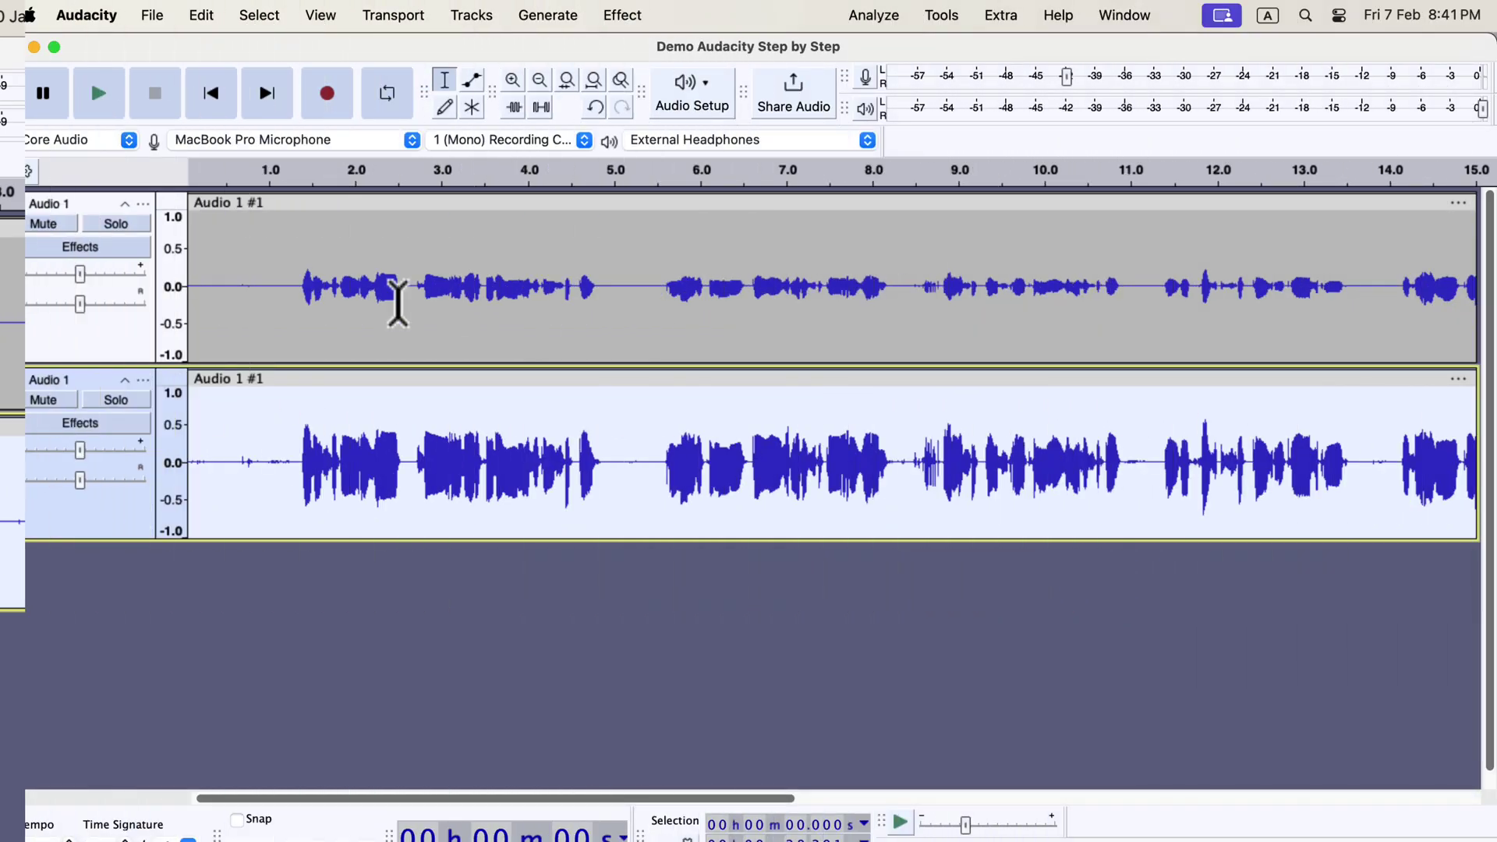
Step: Solo the original upper track, play it from about 0.87 seconds, and stop playback
click(137, 227)
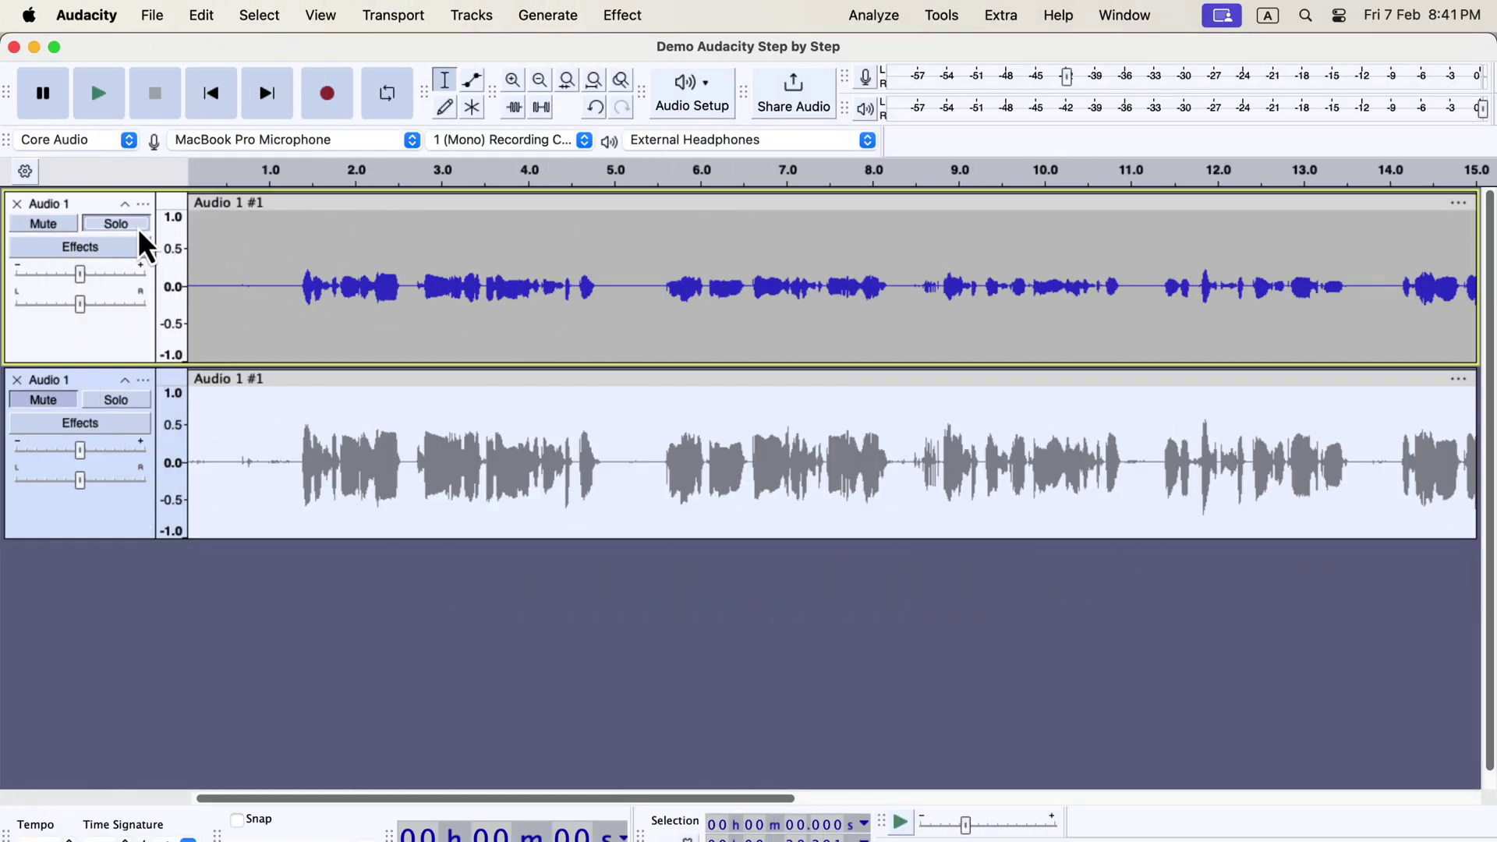
click(257, 252)
key(space)
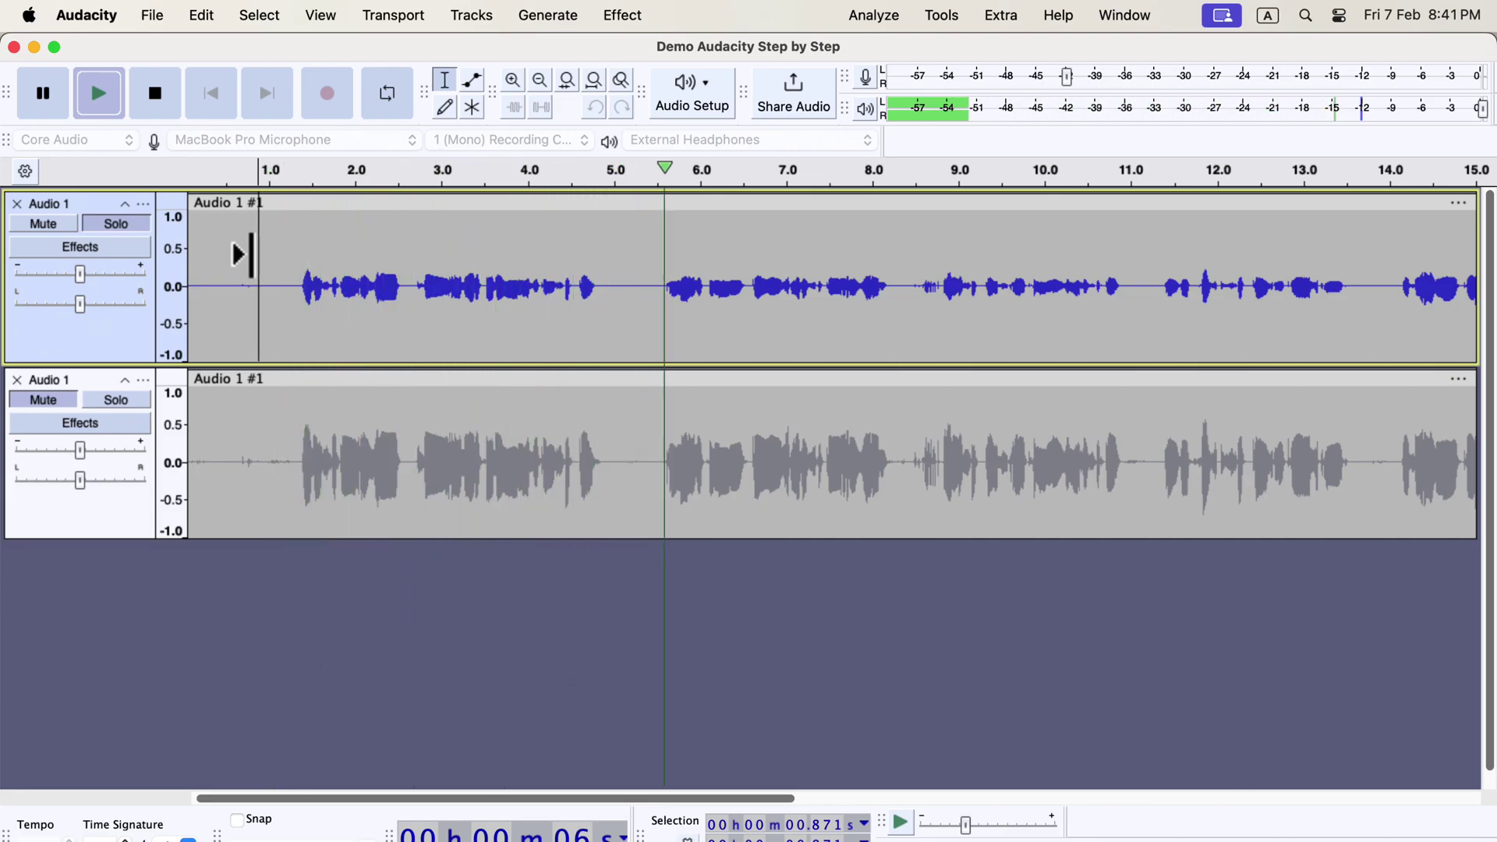
key(space)
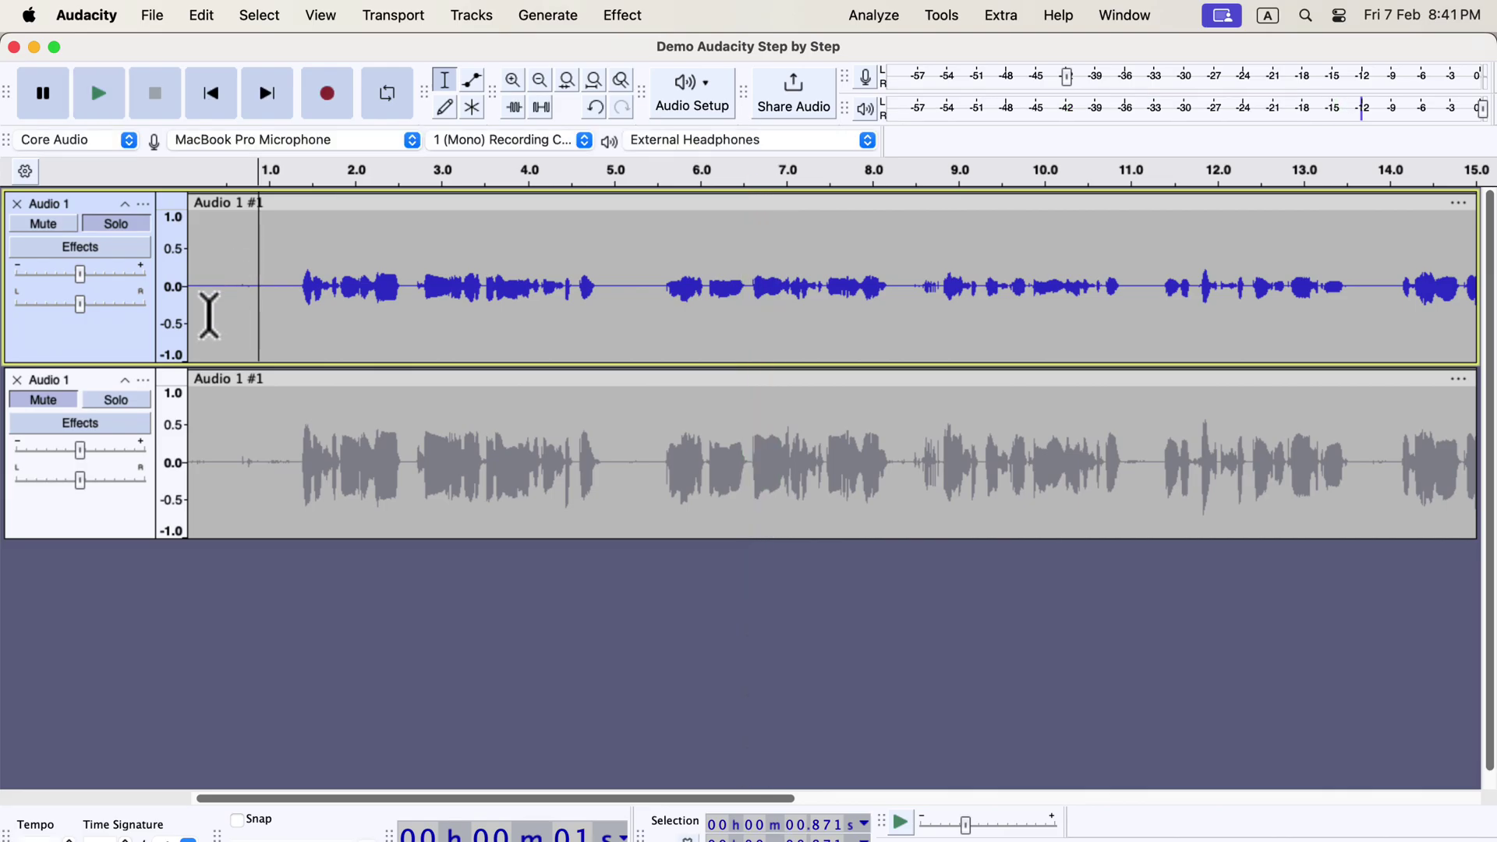
Step: Solo the processed lower track, play it to compare the sound, and stop playback
click(135, 398)
key(space)
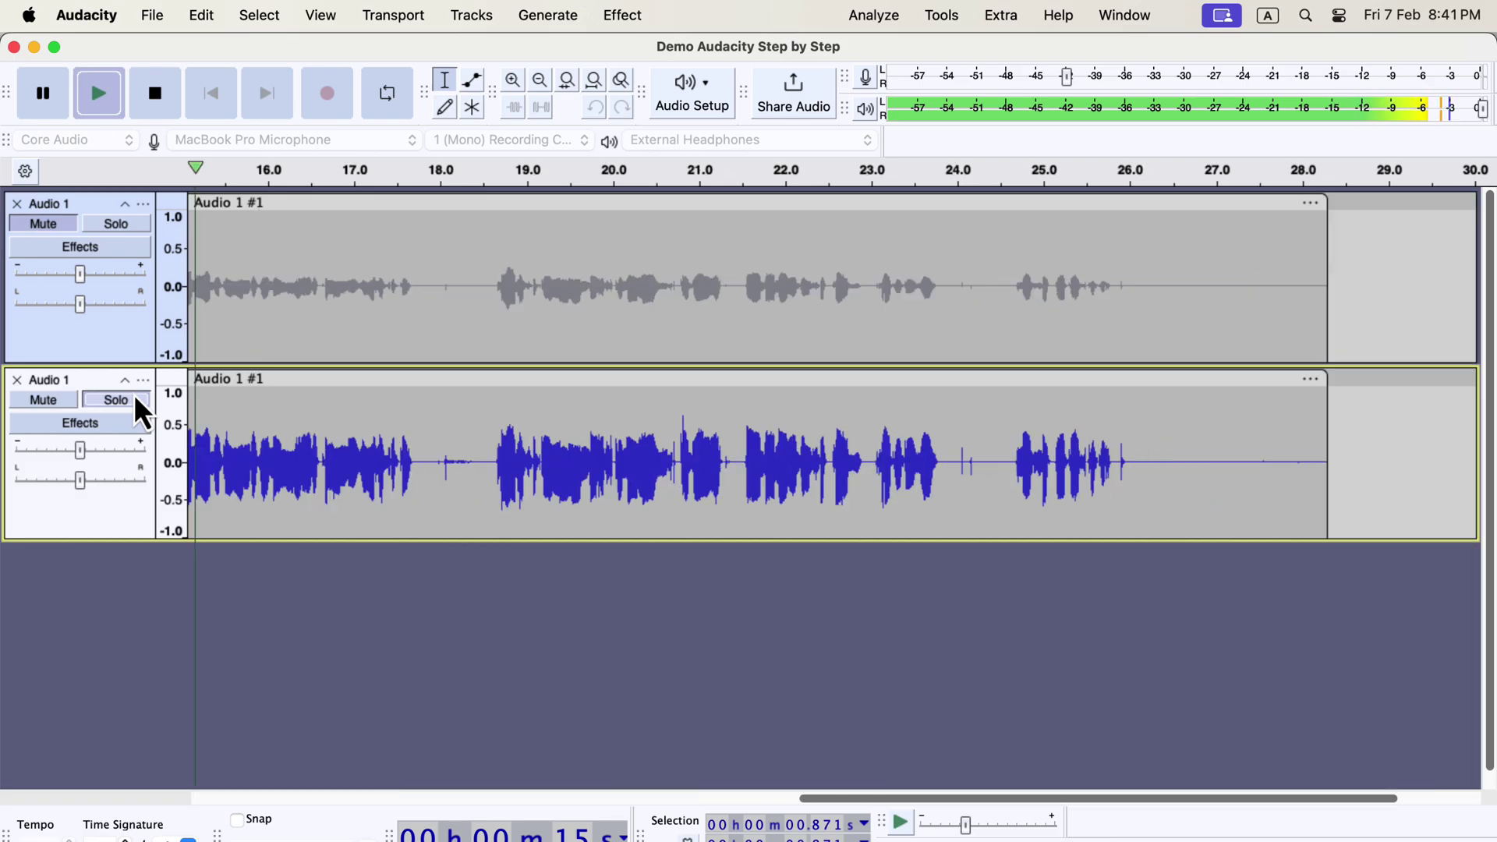
key(space)
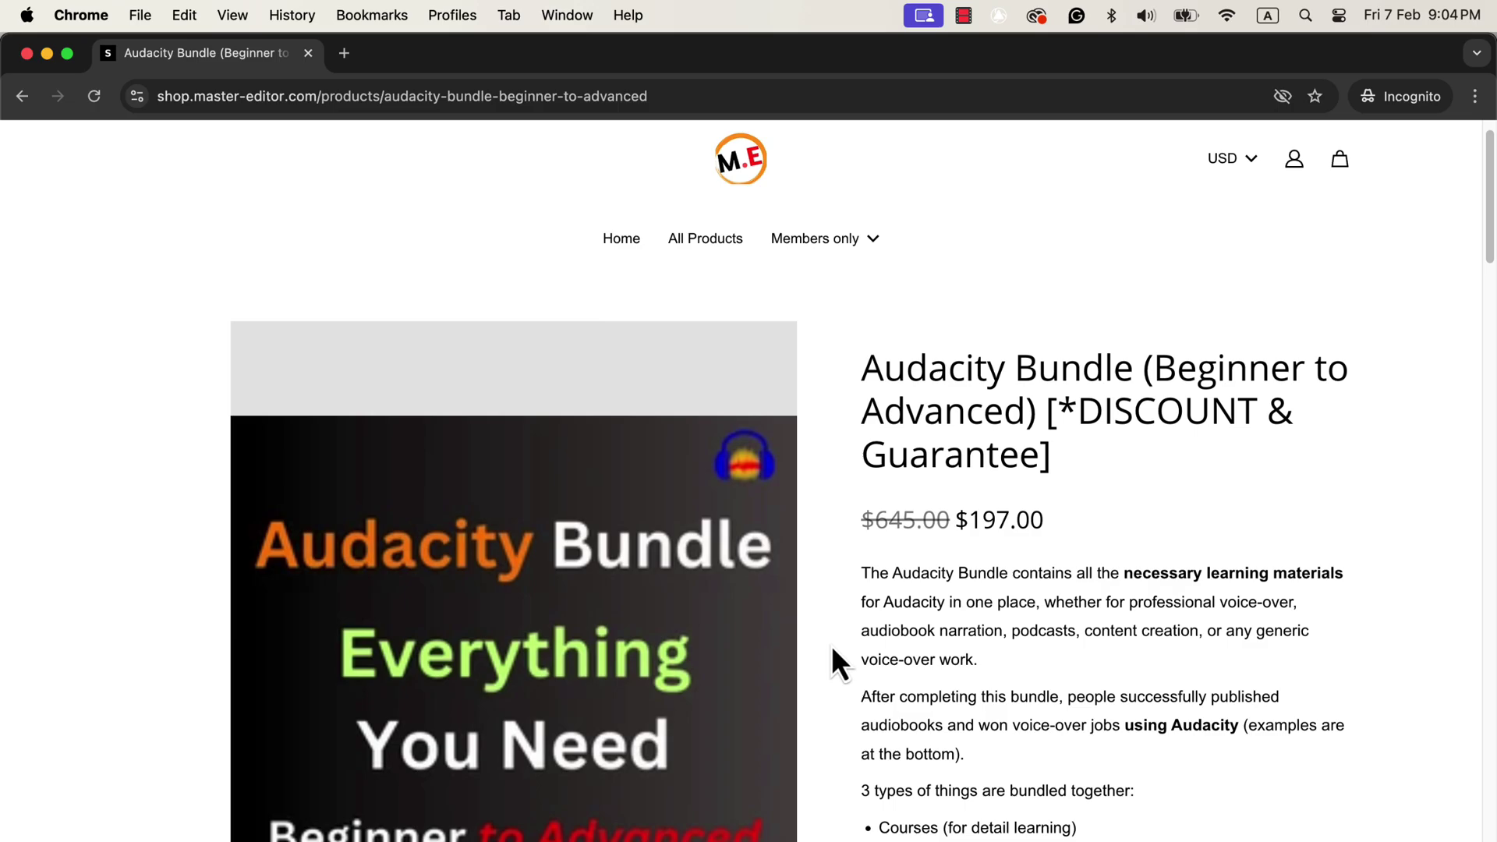
Step: Read through the Audacity Bundle product description on the shop page in Chrome
scroll(832, 649, down, 5)
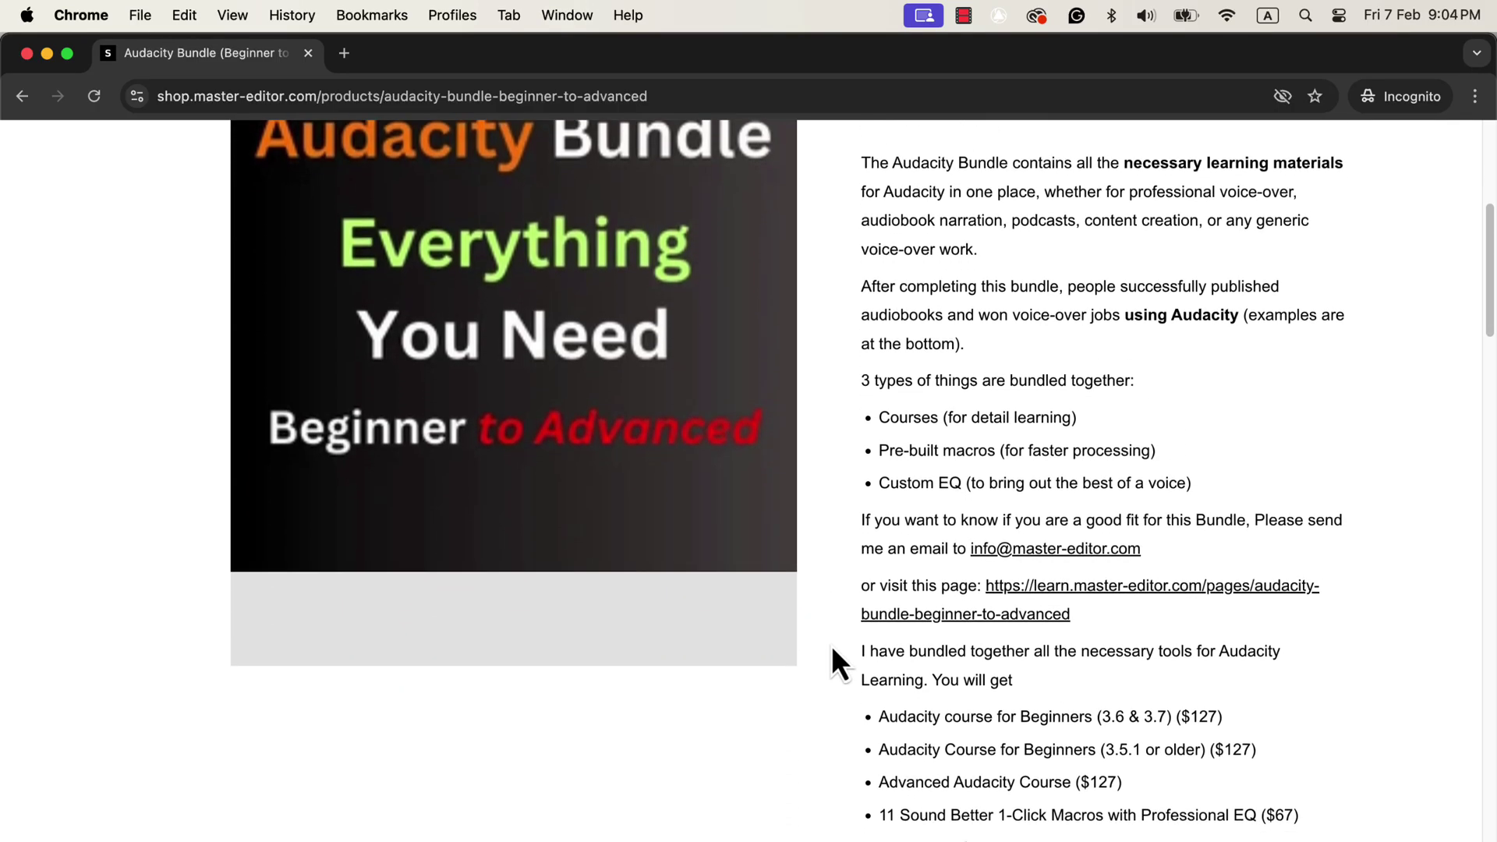
scroll(832, 648, down, 4)
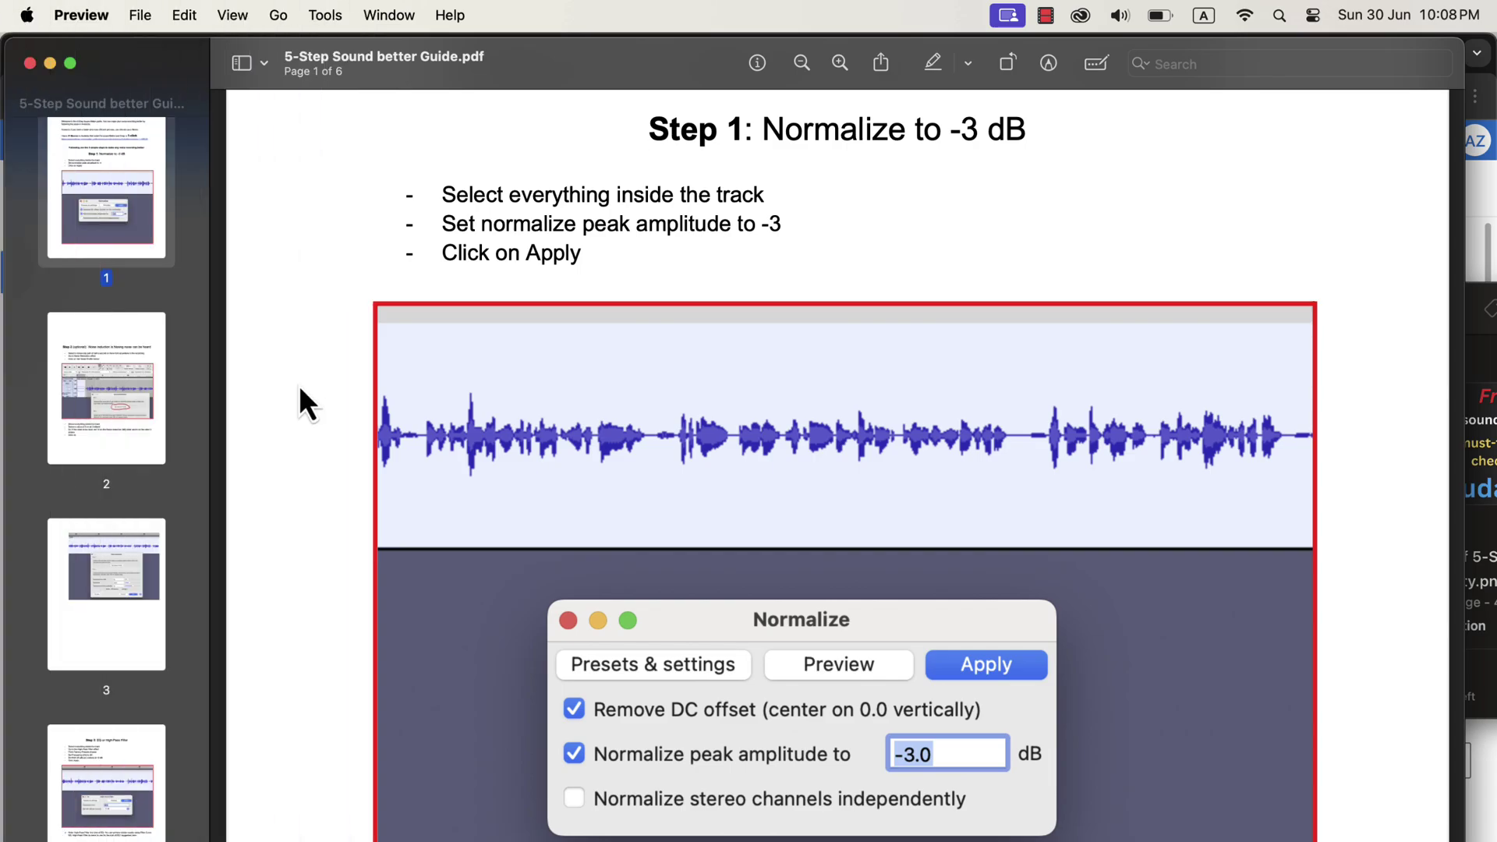
Step: Read the noise reduction instructions and settings on pages 2 and 3 of 5-Step Sound better Guide.pdf in Preview
click(78, 413)
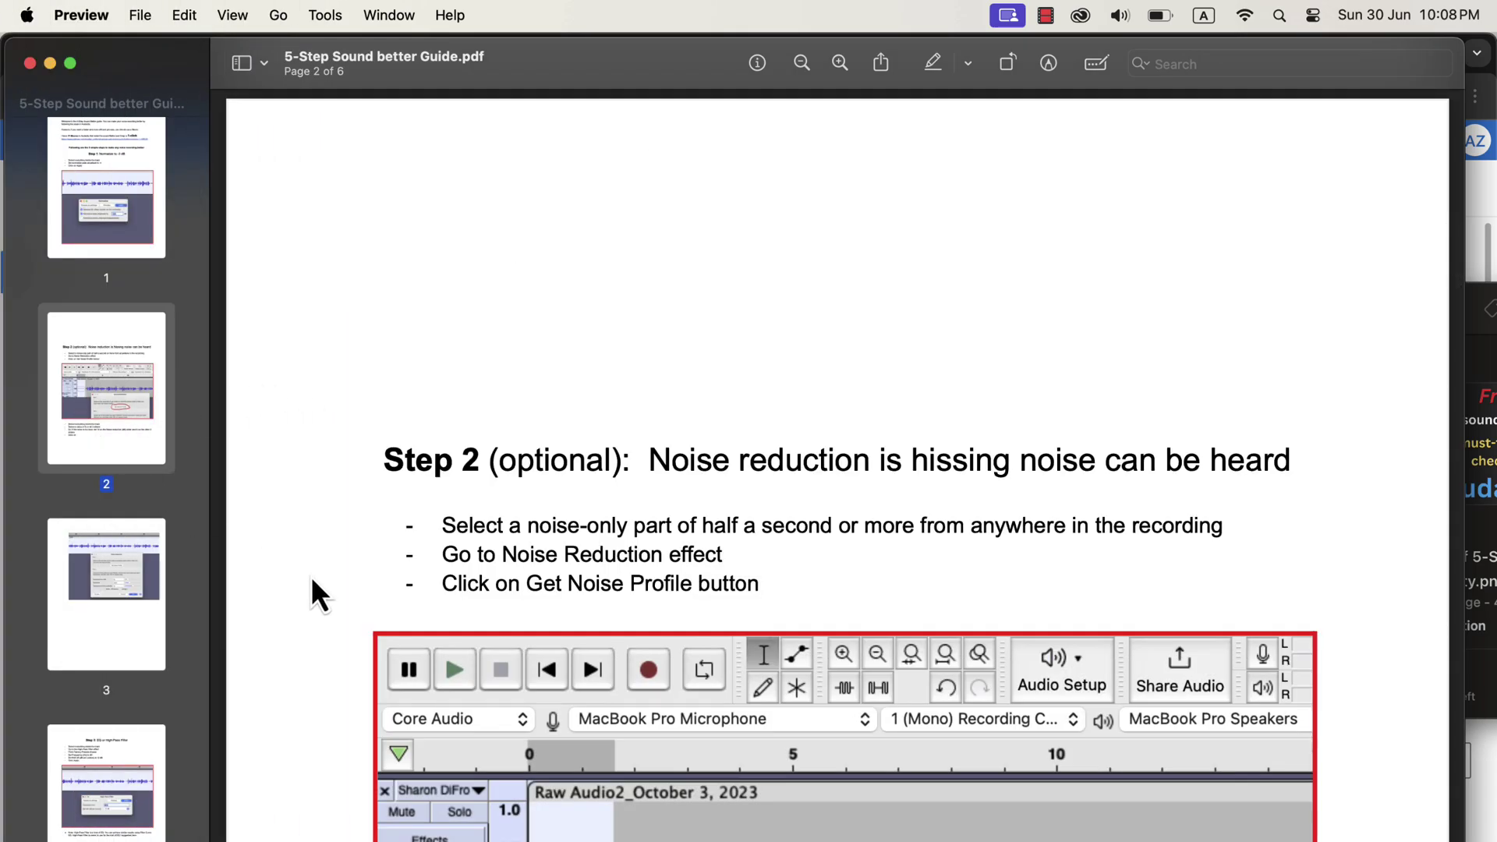
scroll(311, 577, down, 10)
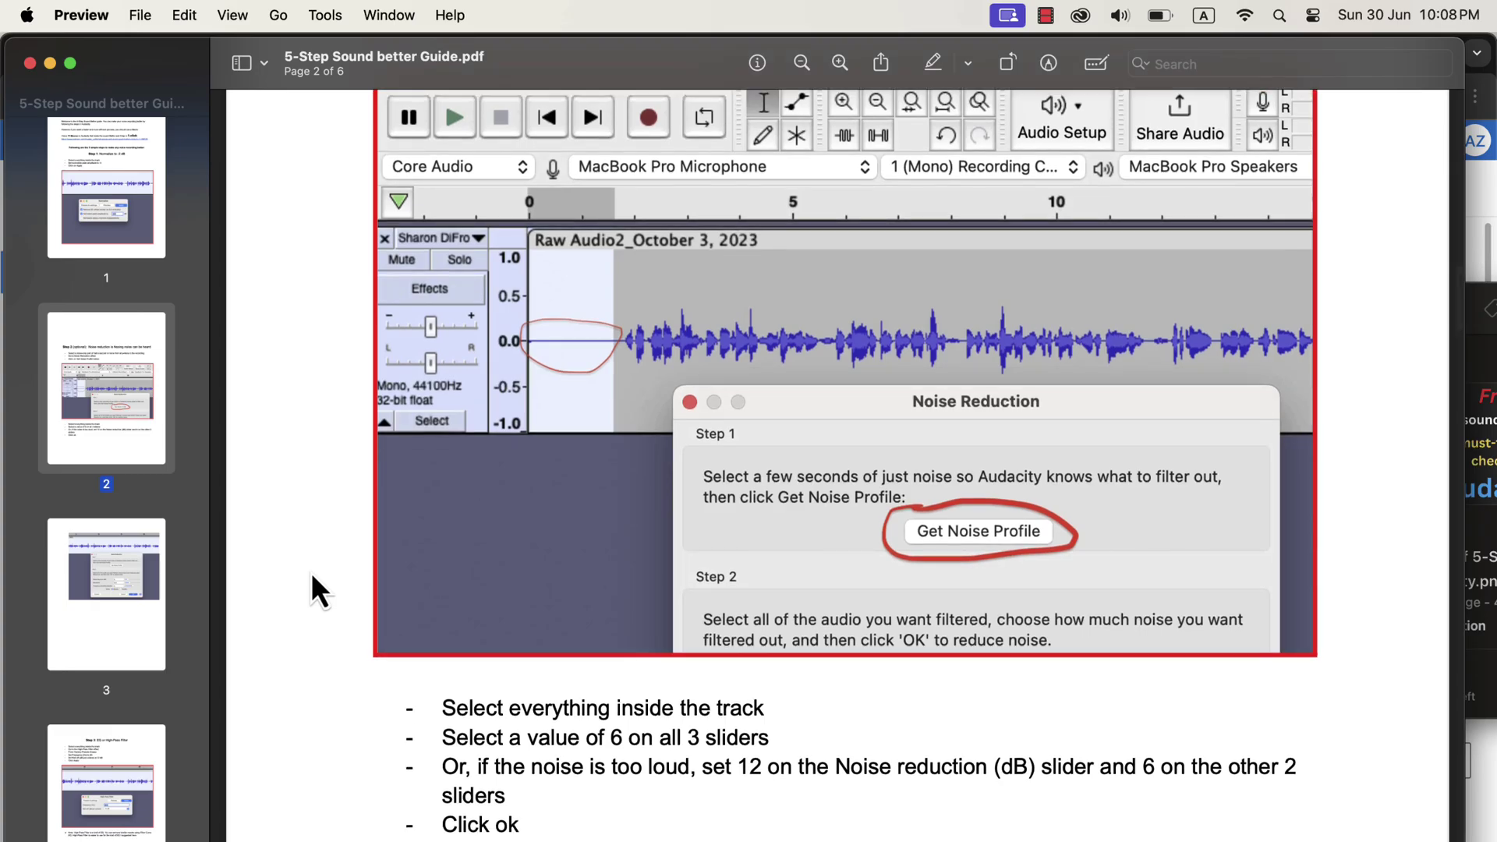
scroll(312, 572, down, 4)
scroll(311, 572, down, 3)
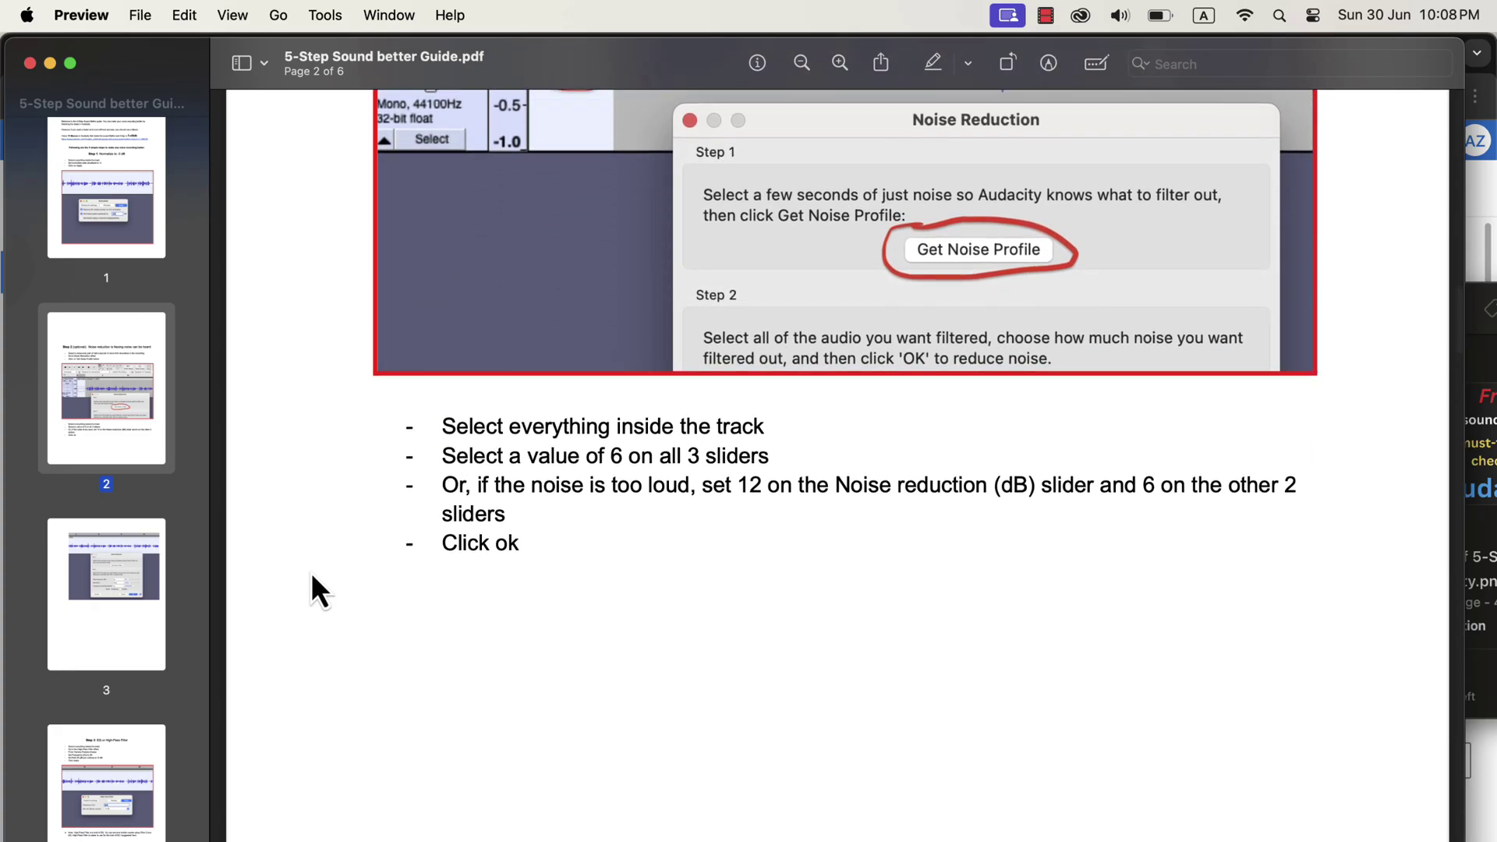
click(116, 561)
scroll(282, 634, down, 5)
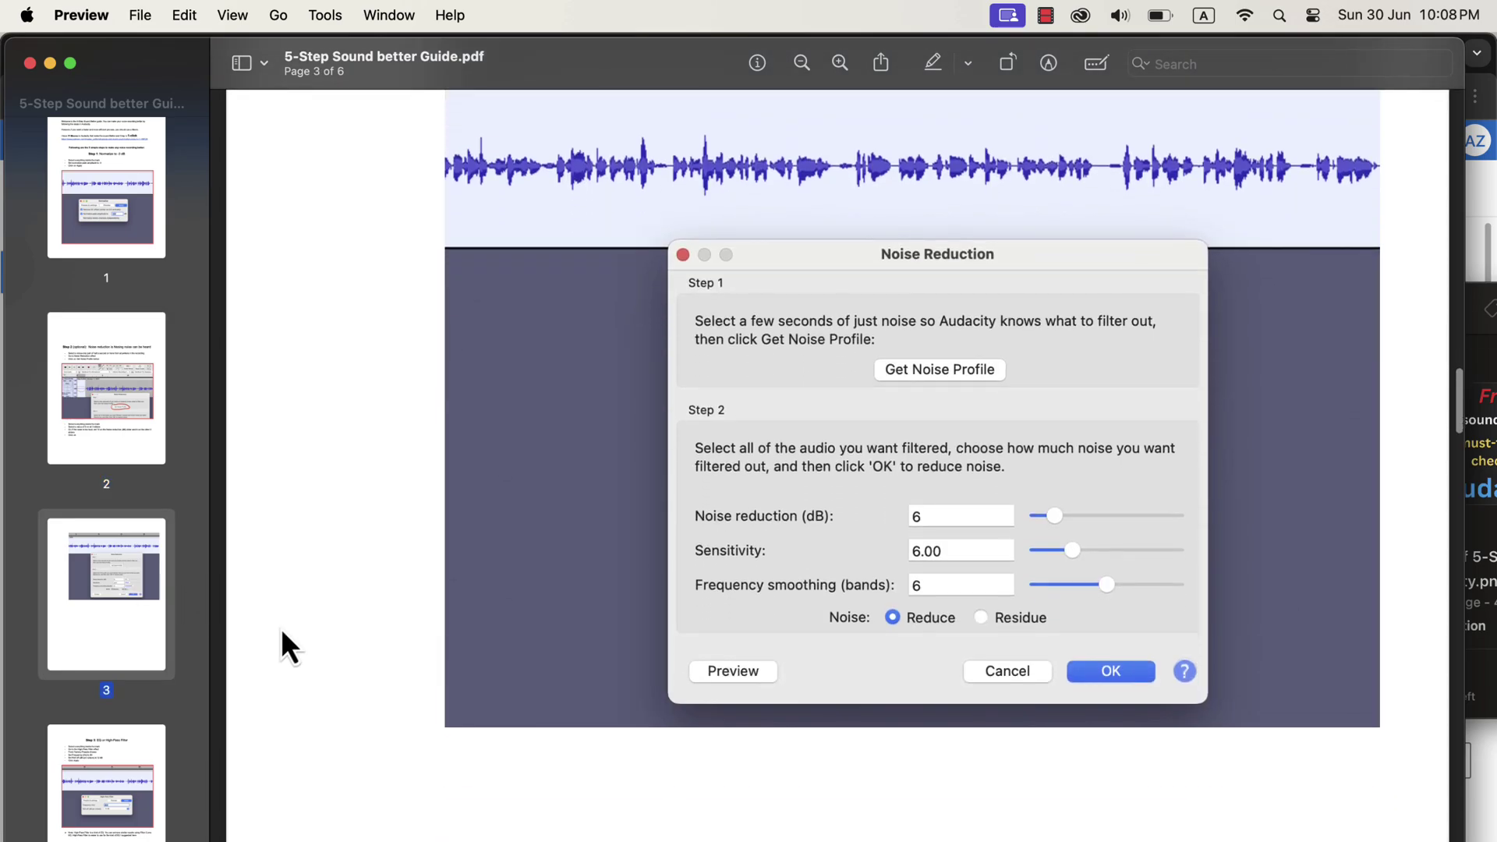
scroll(281, 632, down, 5)
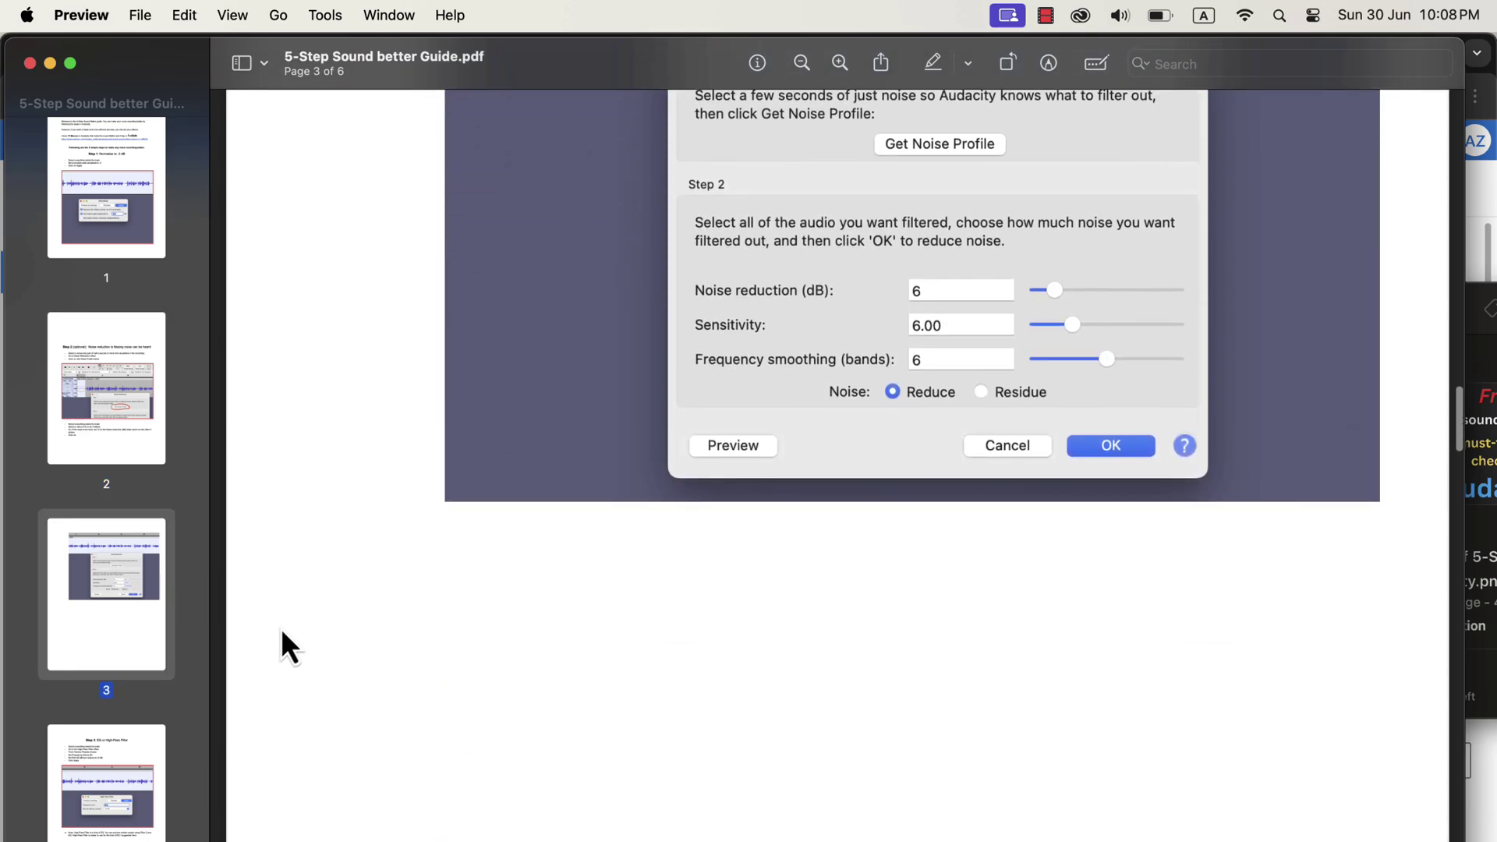
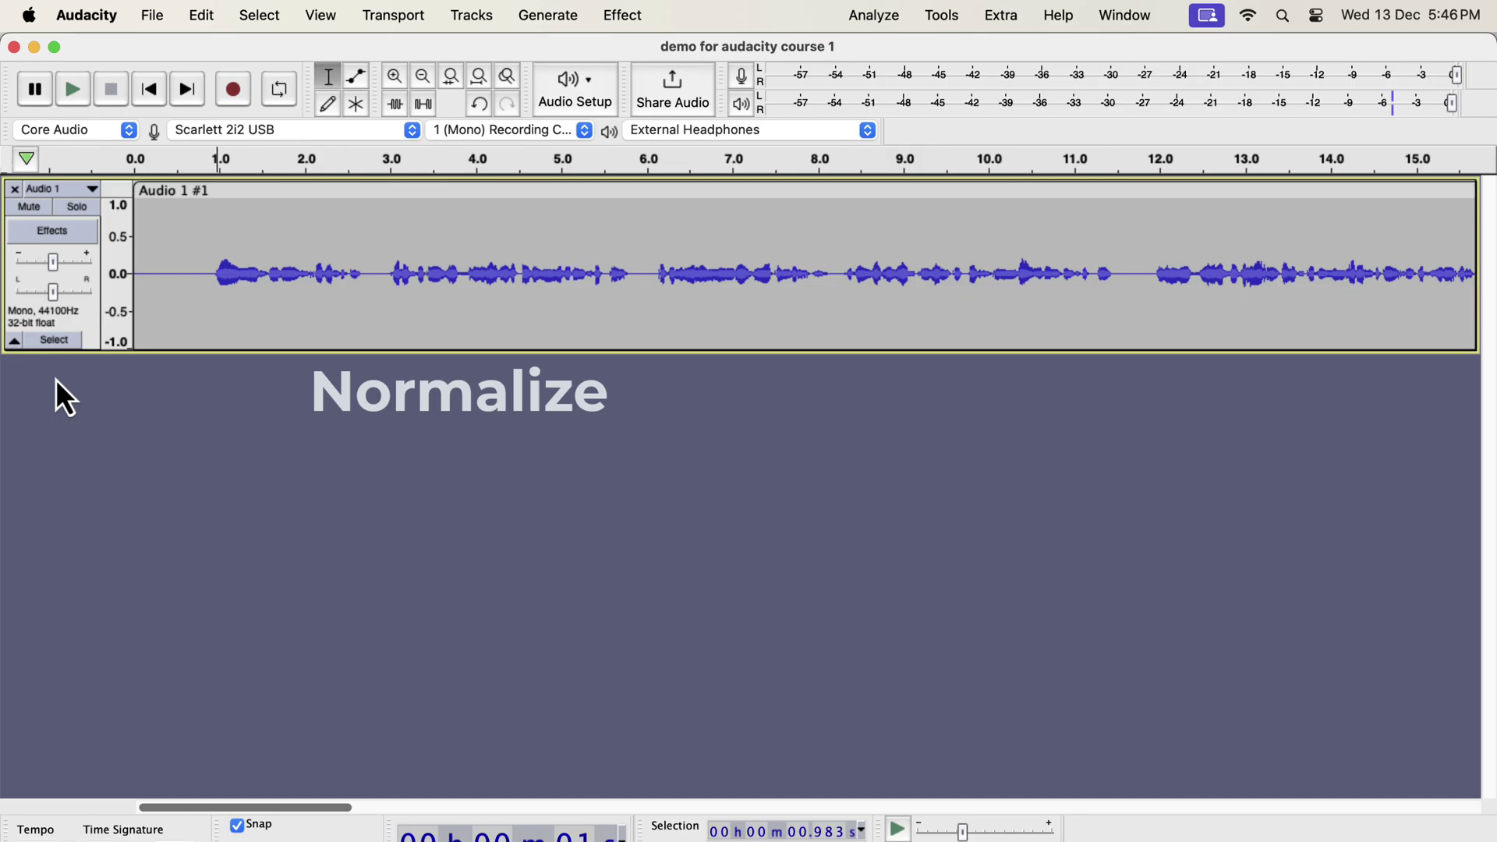
Step: Normalize the whole Audio 1 clip's peak amplitude in Audacity, with DC offset removal enabled
double_click(232, 273)
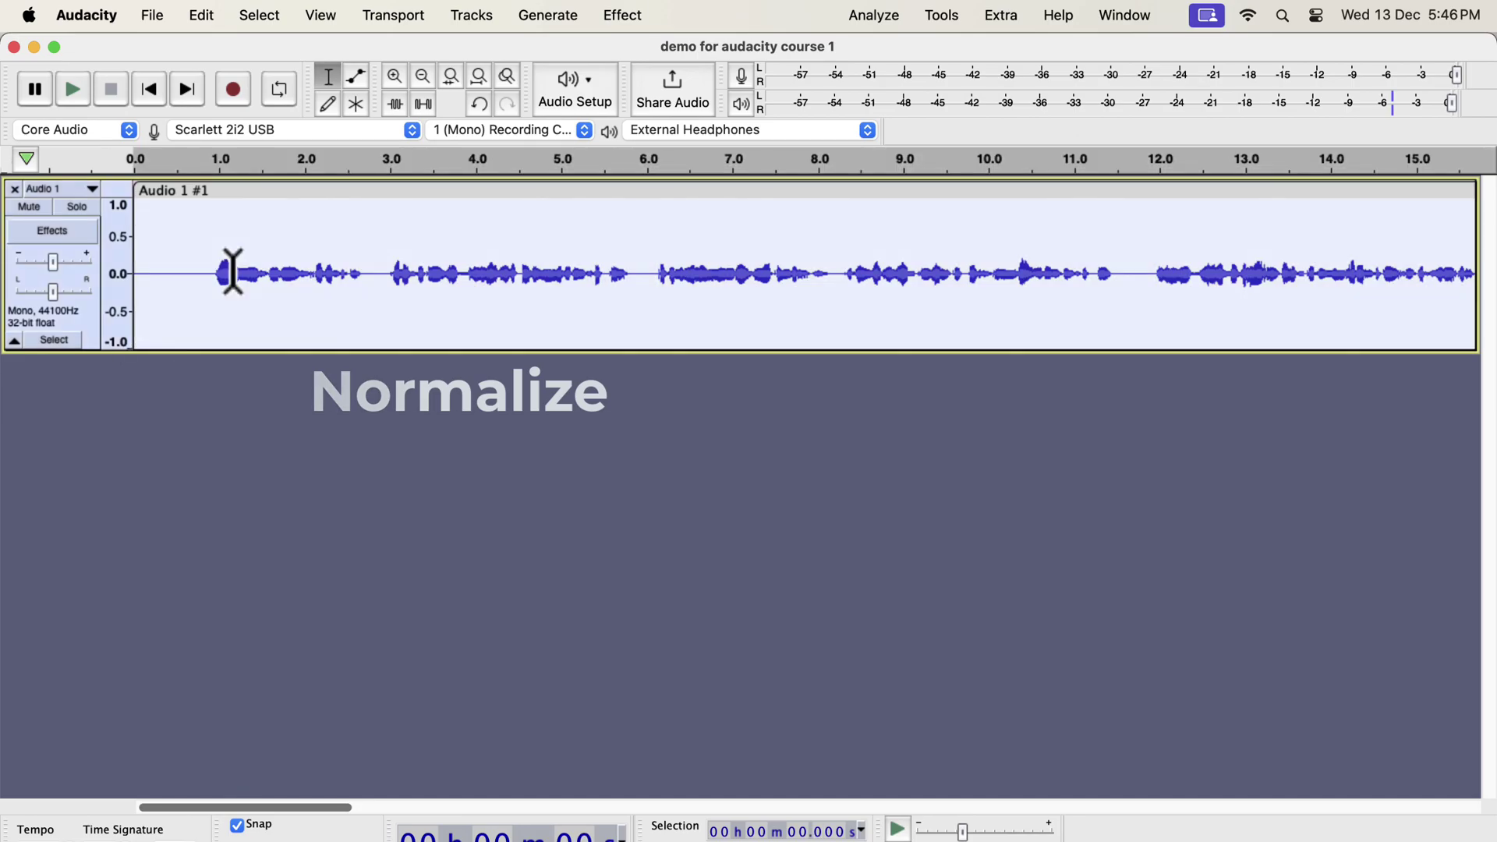
click(616, 17)
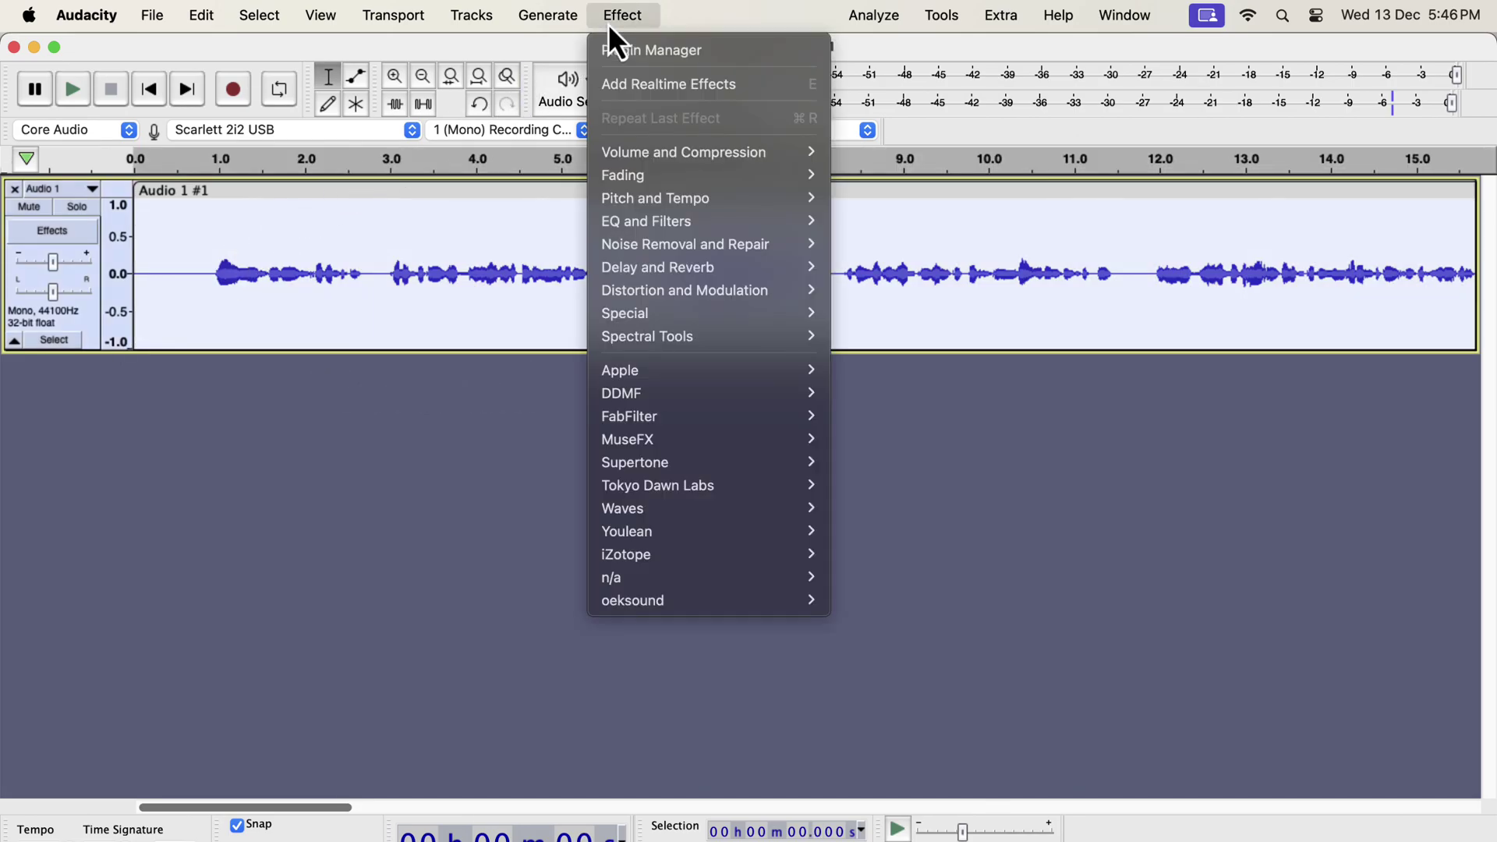
mouse_move(684, 151)
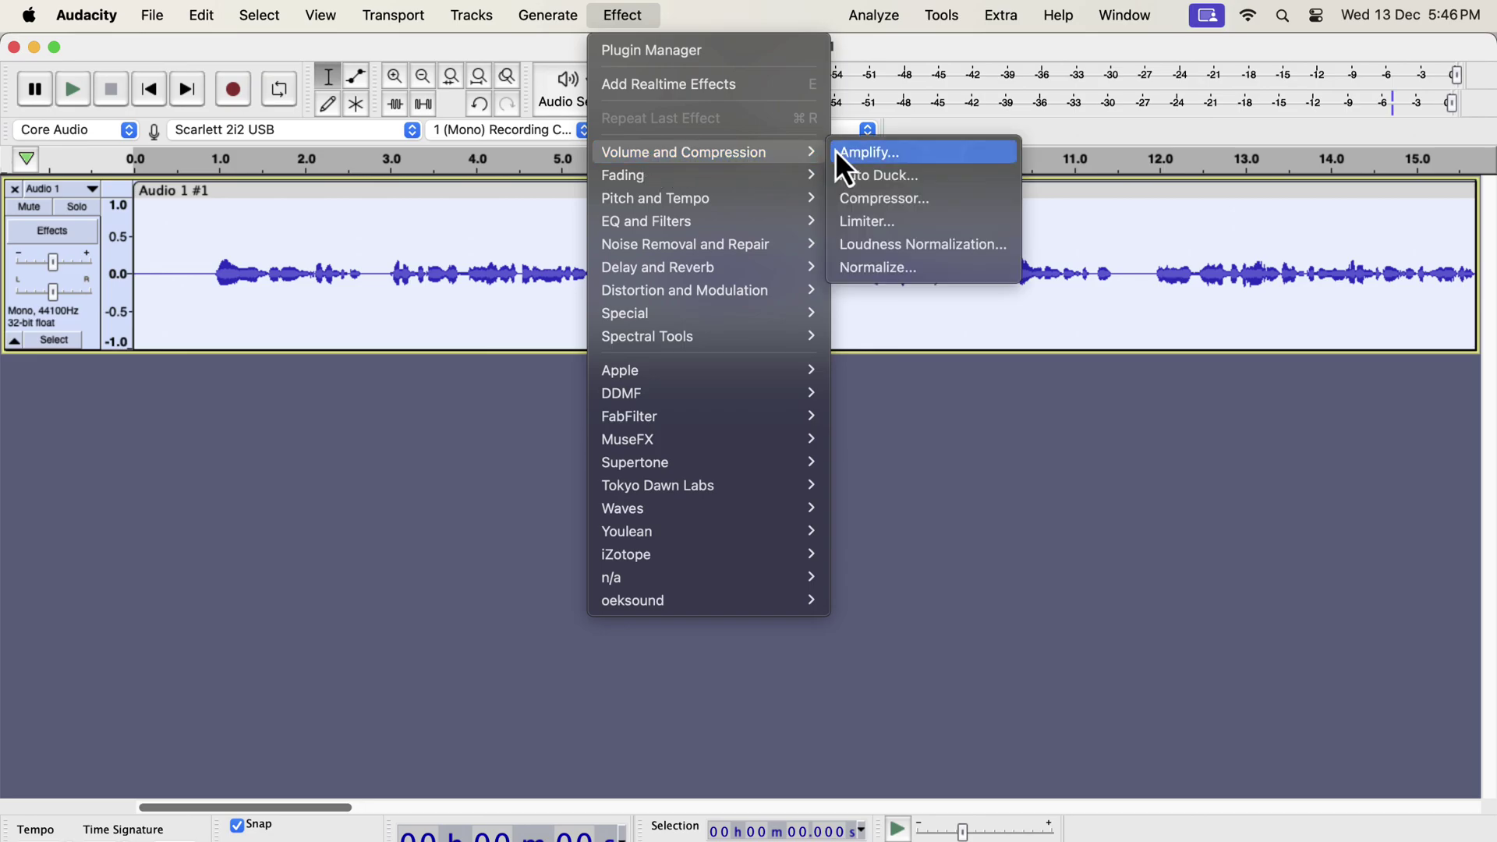
click(933, 270)
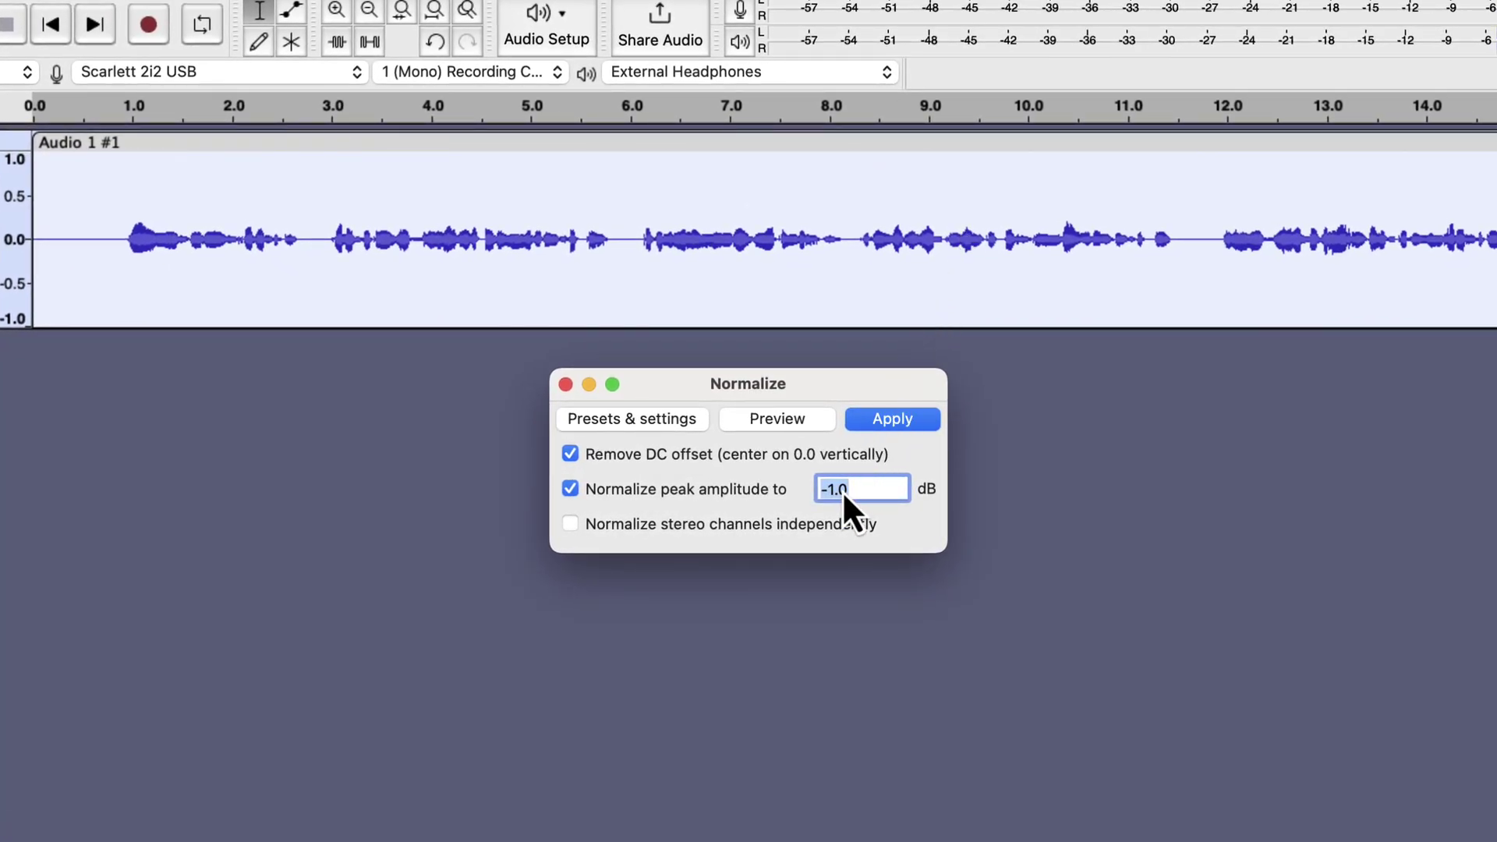
click(833, 489)
click(900, 420)
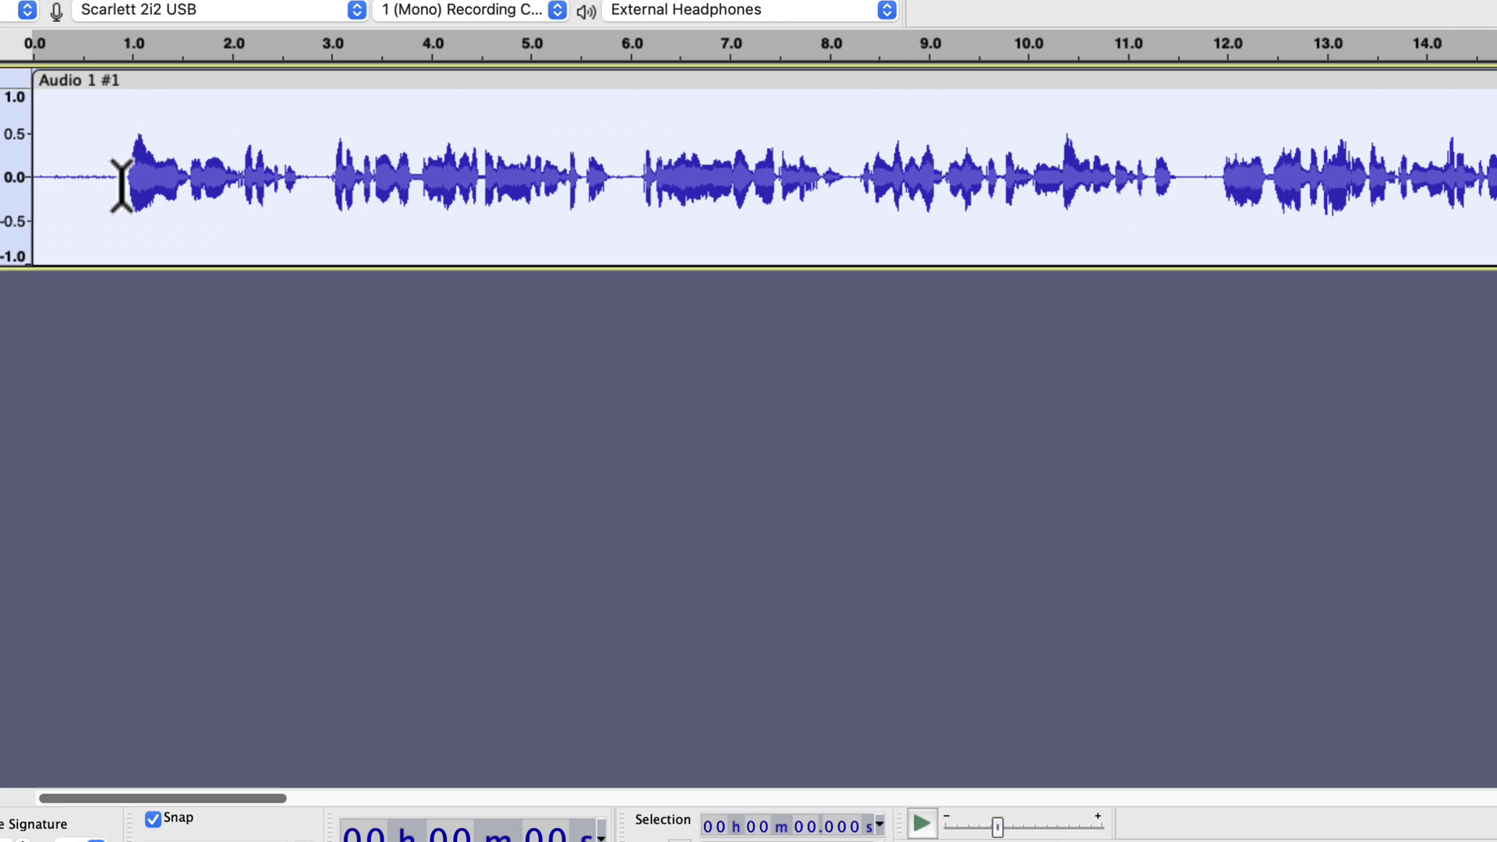
Step: Select and play the speech-free opening up to about 0.9 seconds, and select the speech from about 3.0 to 5.7 seconds
drag(117, 239, 83, 240)
drag(82, 177, 23, 175)
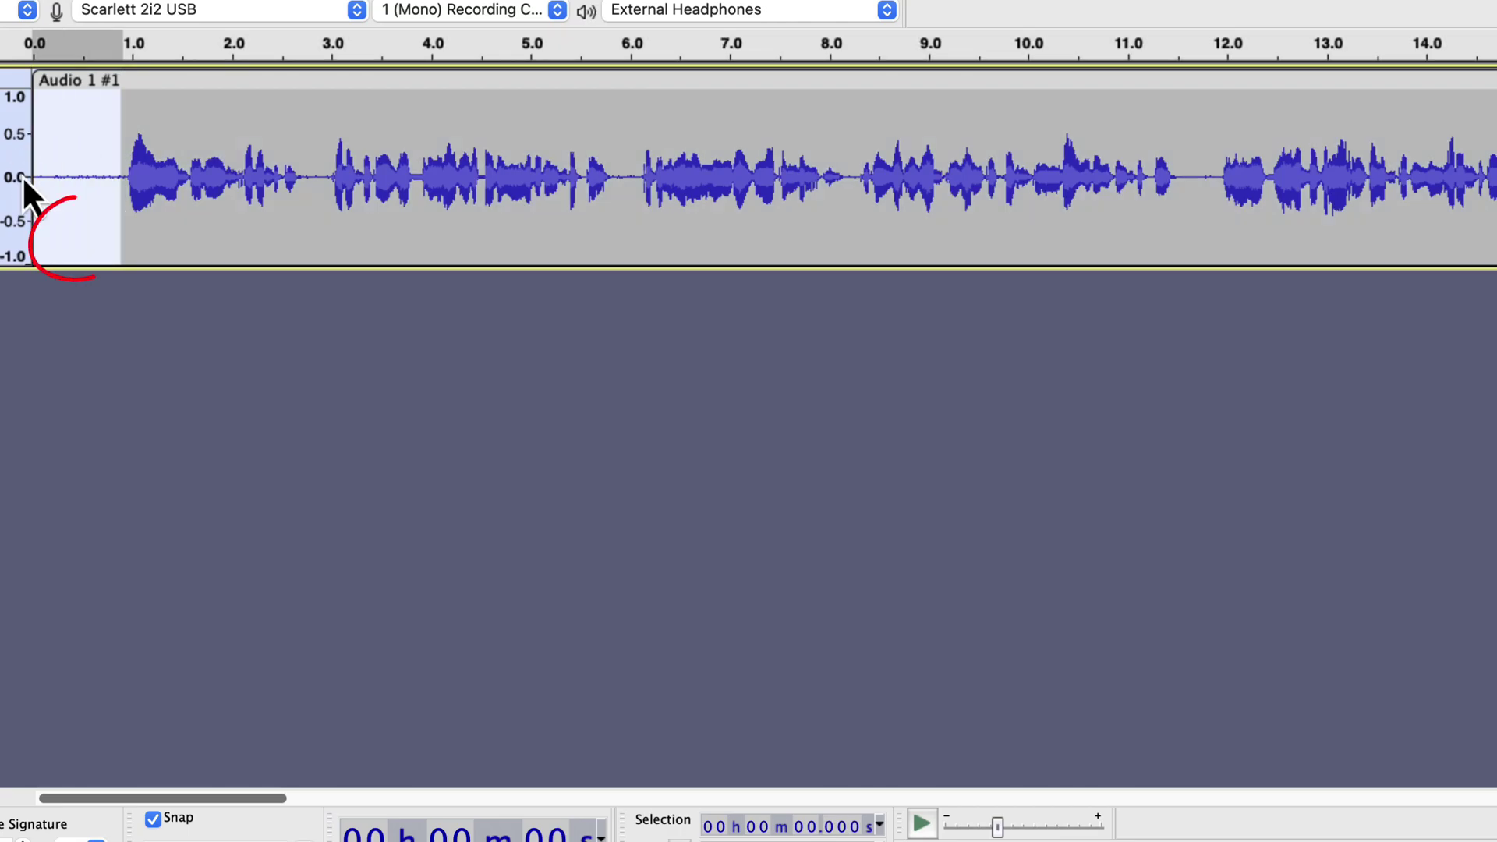
key(space)
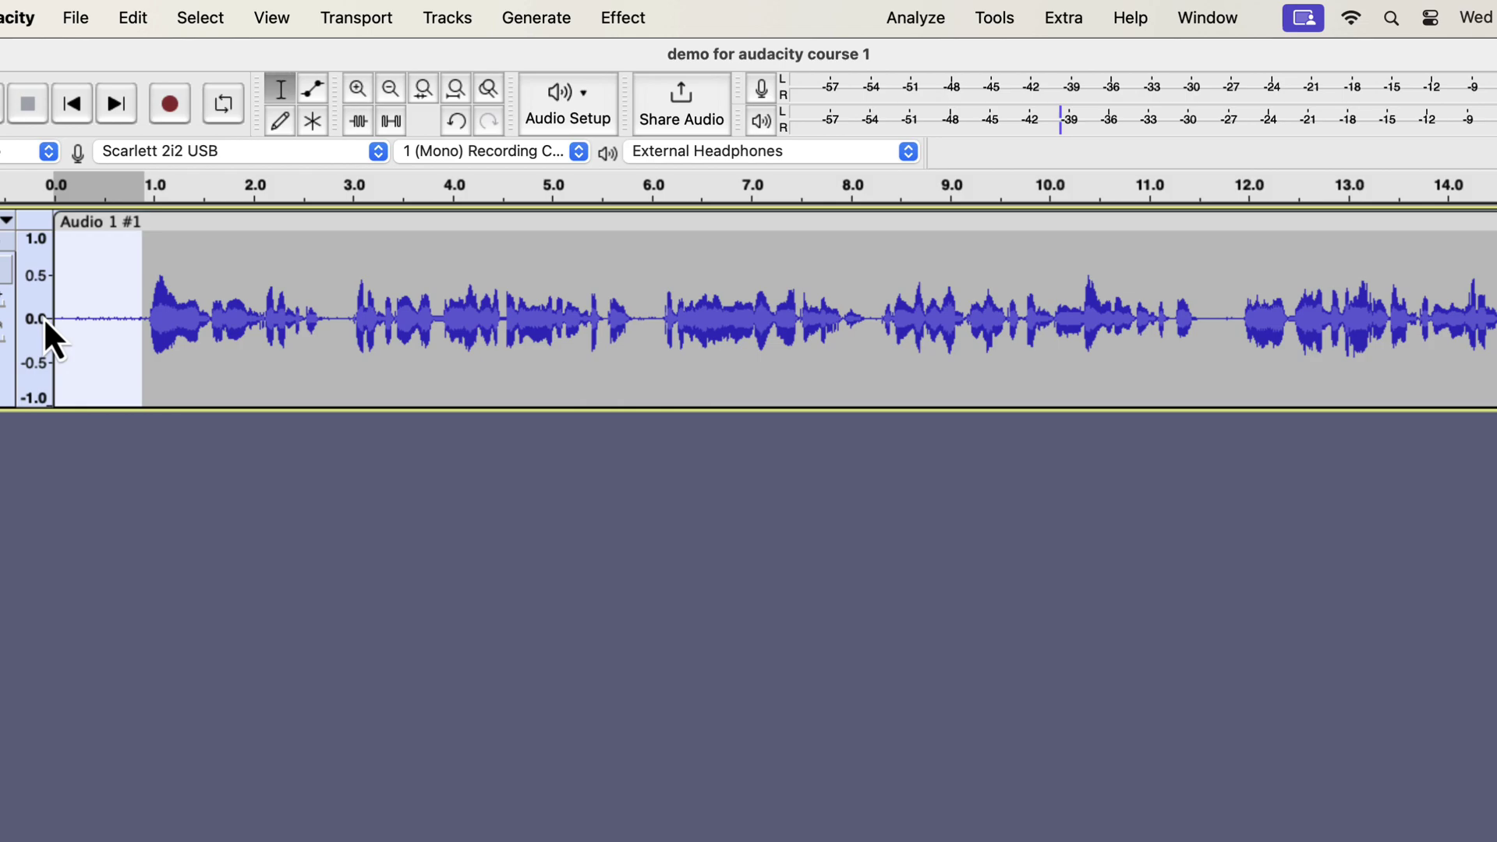
click(148, 317)
drag(162, 319, 624, 308)
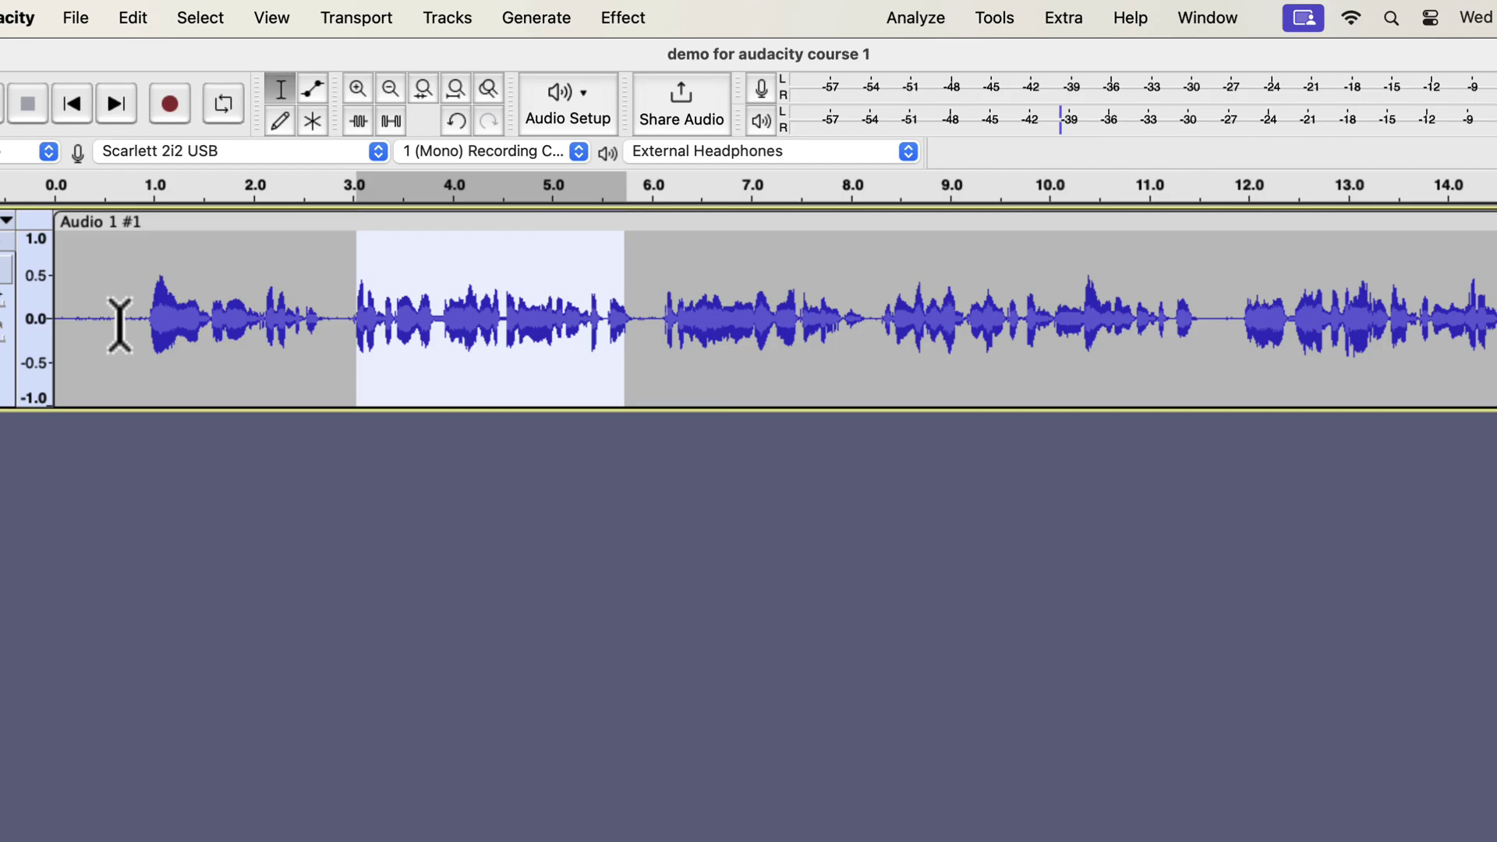
Step: Select the speech-free audio from the start to about 0.6 seconds and capture it as the Noise Reduction profile
drag(118, 314, 37, 315)
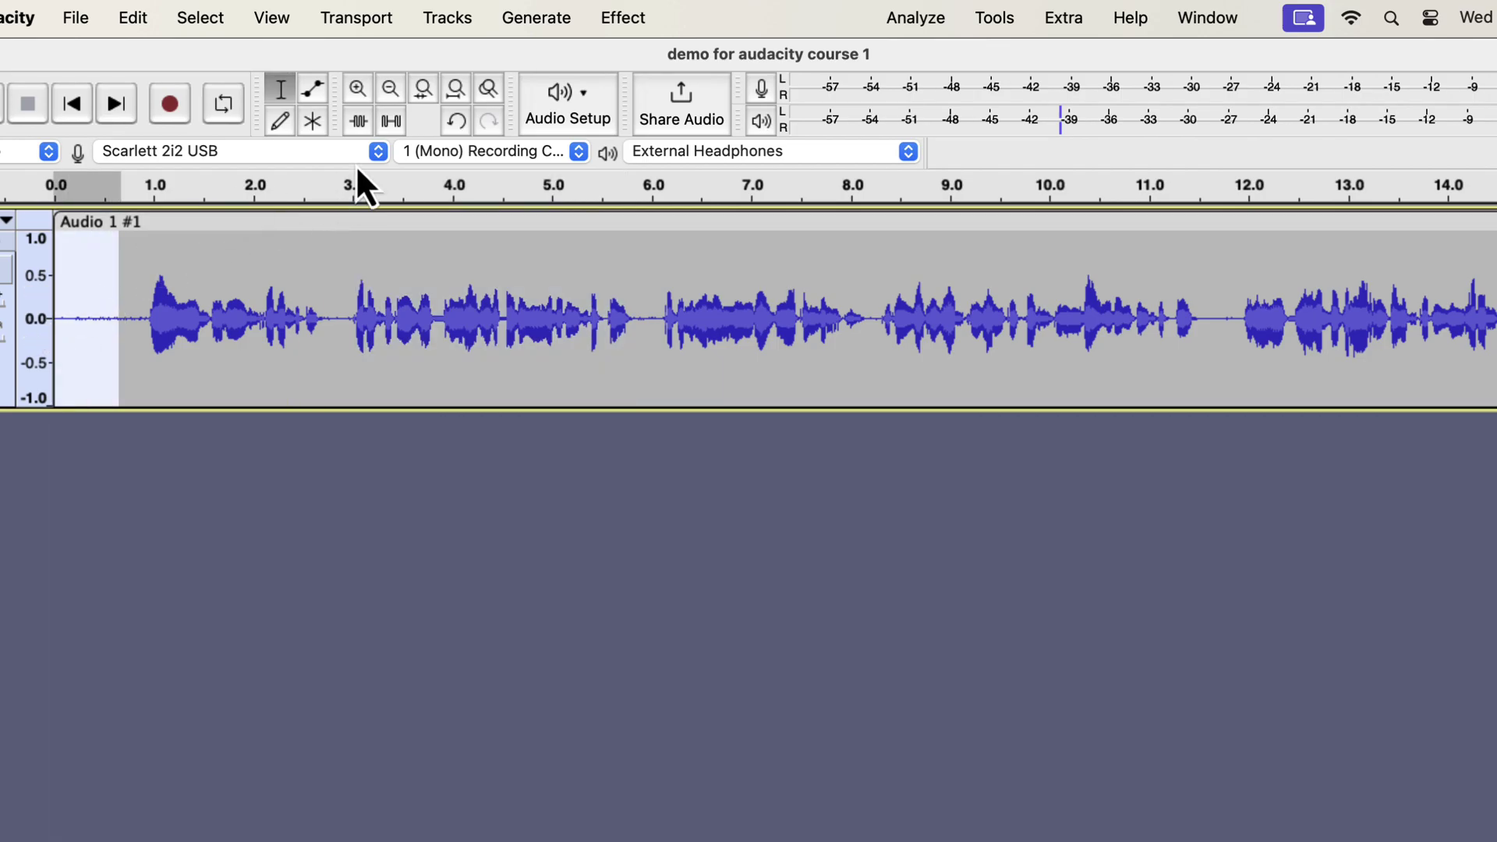
click(644, 19)
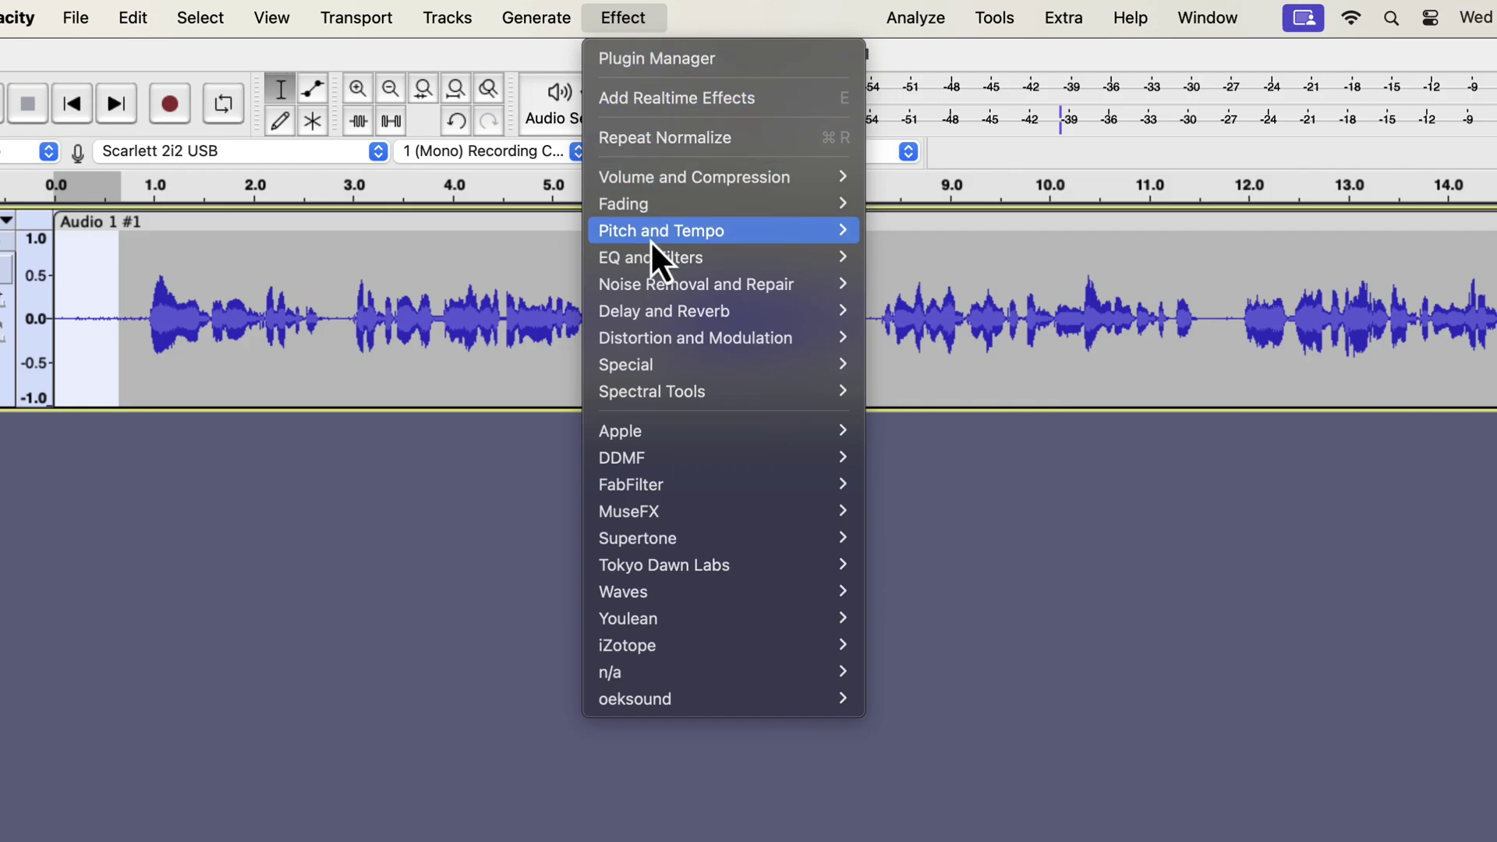
mouse_move(649, 293)
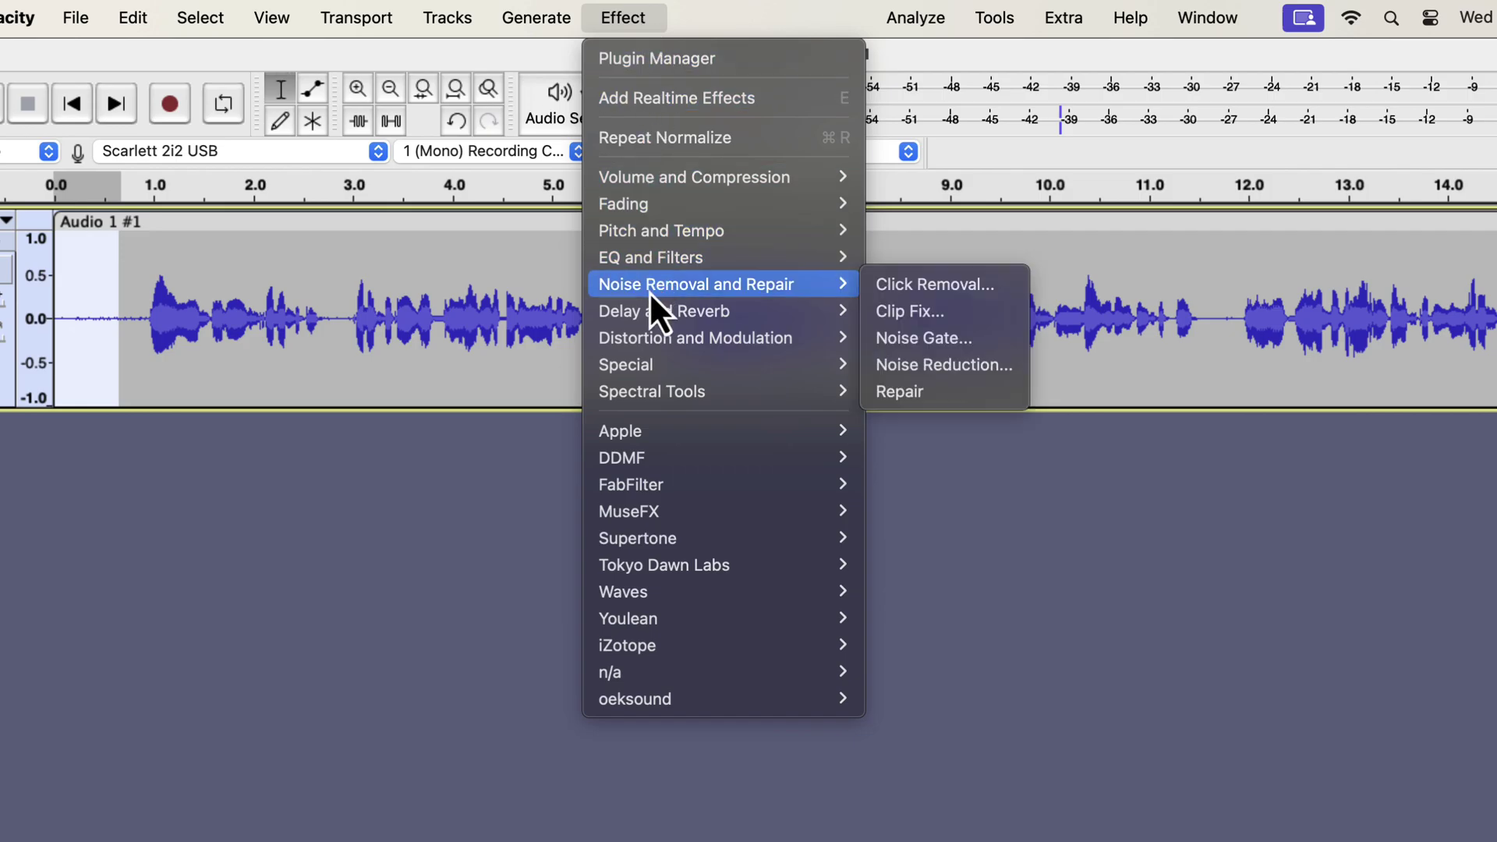
click(909, 366)
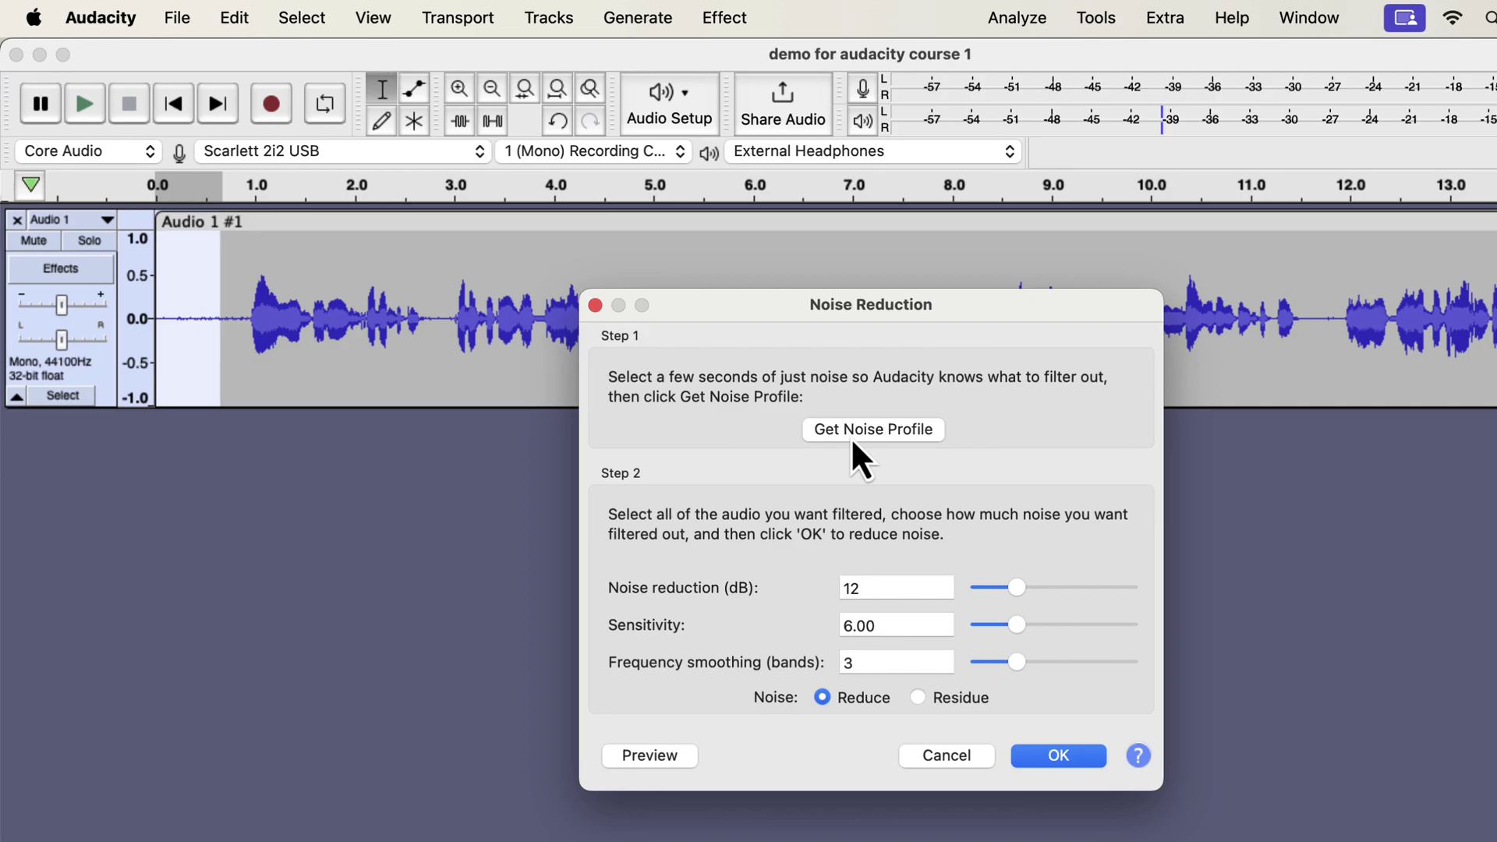
click(852, 440)
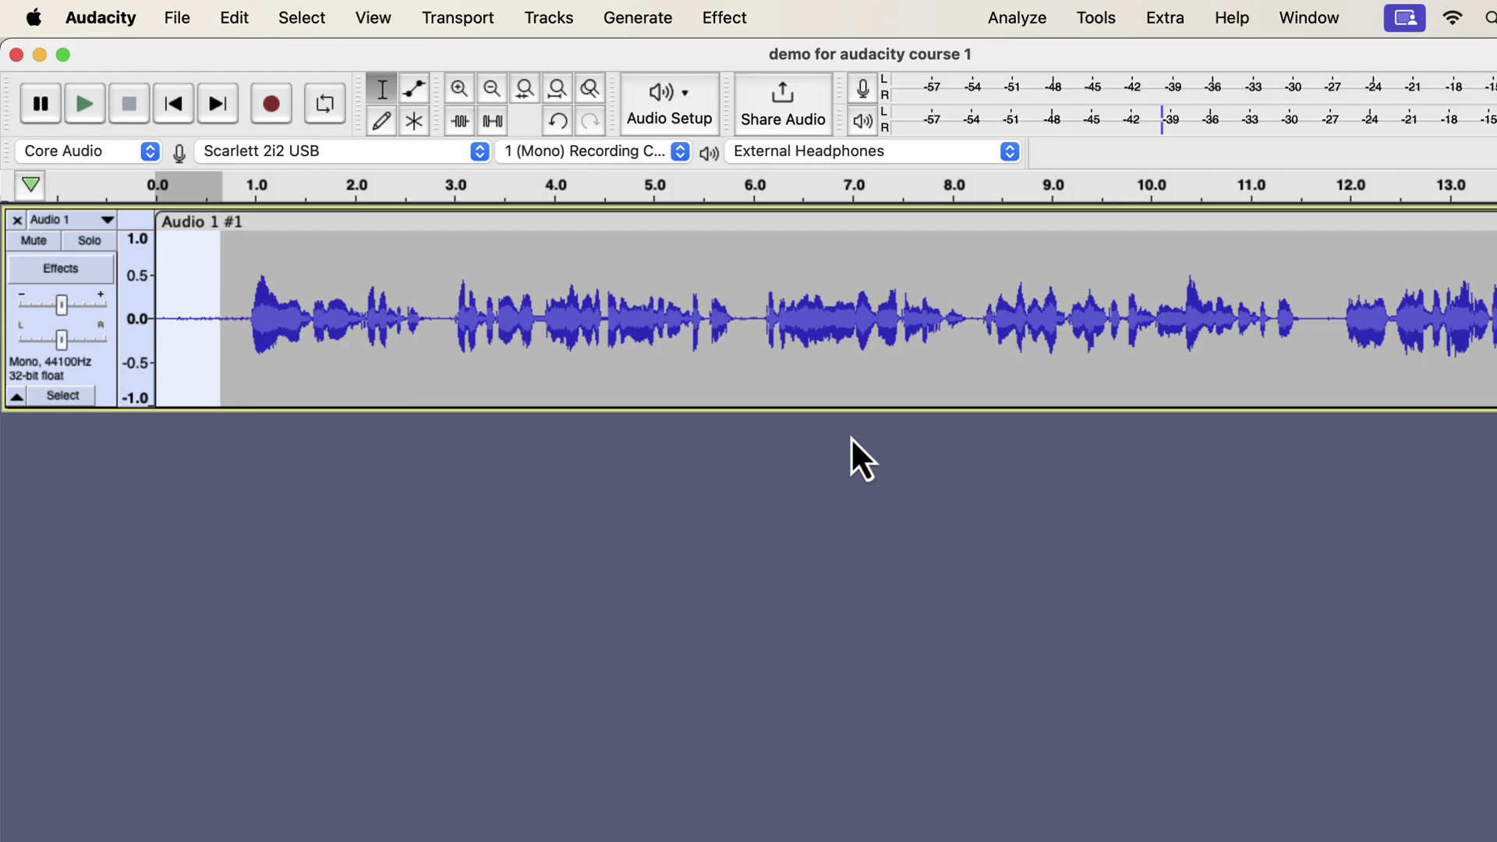
Step: Apply Noise Reduction to the whole Audio 1 clip at 12 dB with 6 frequency smoothing bands, and play the opening up to about 0.8 seconds
double_click(457, 296)
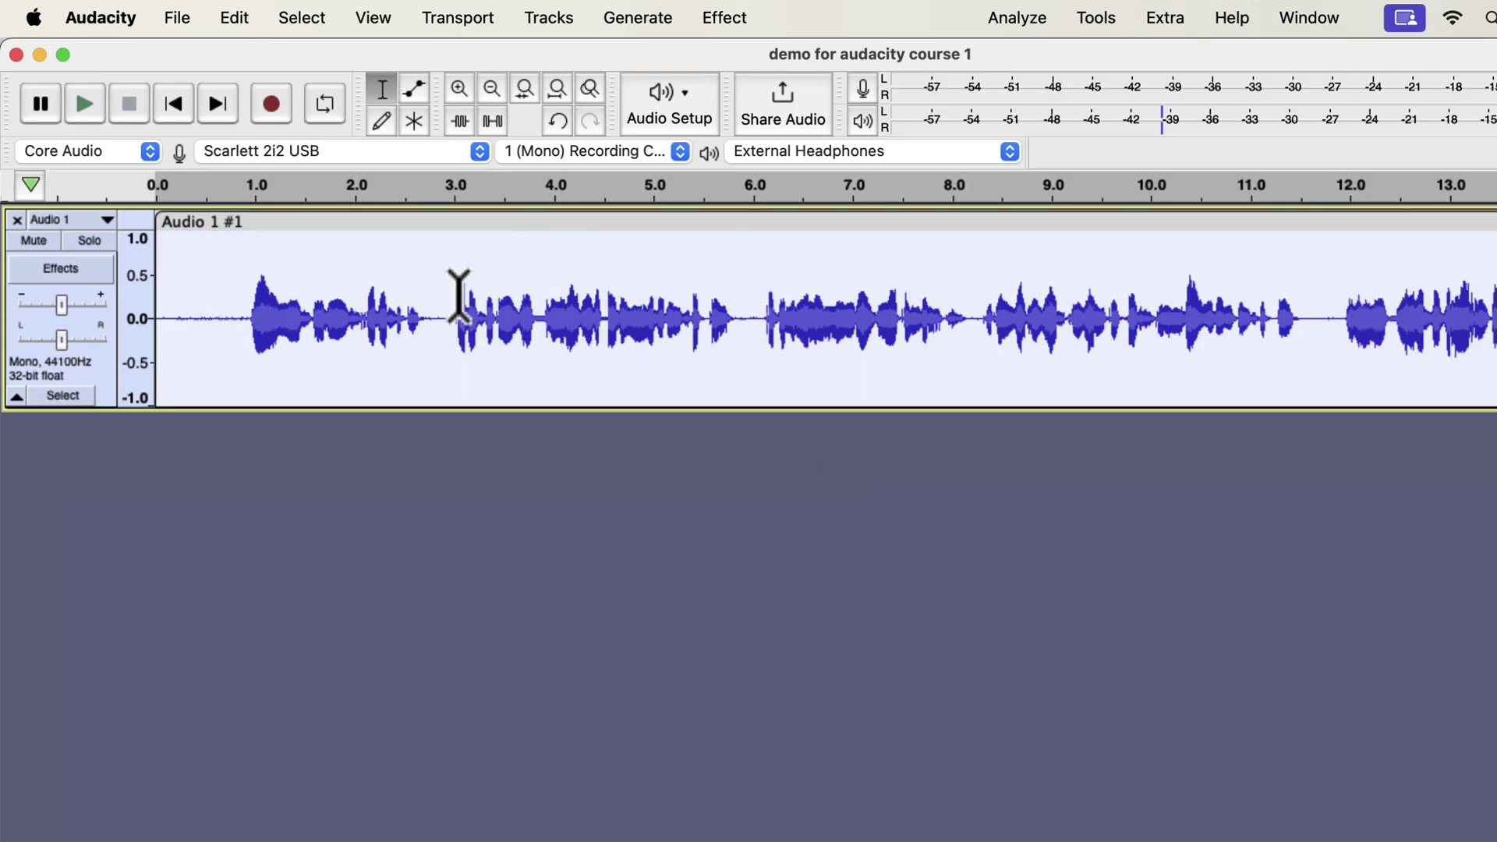
click(723, 17)
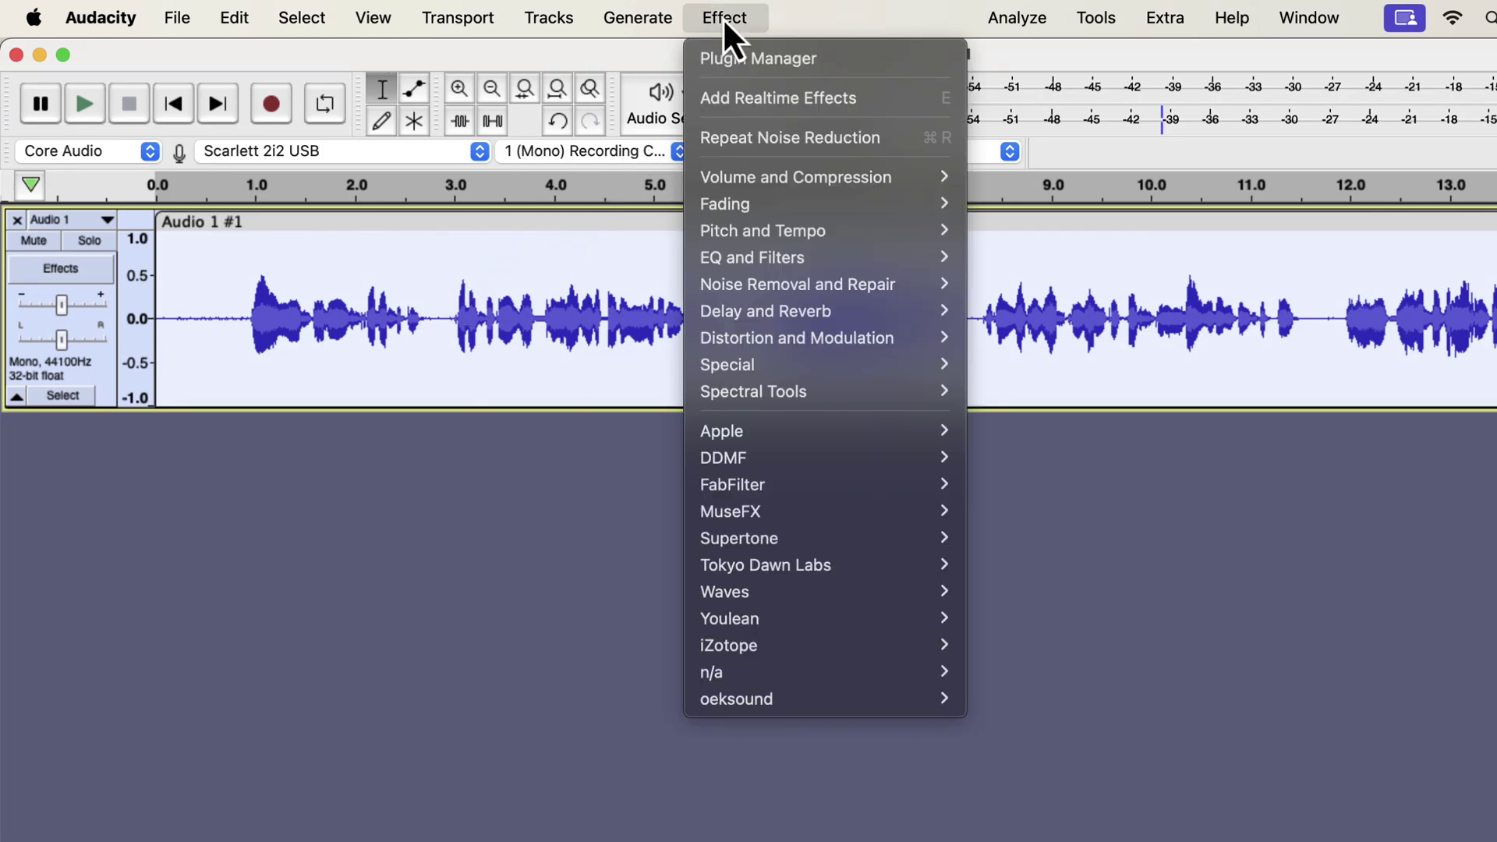
mouse_move(751, 290)
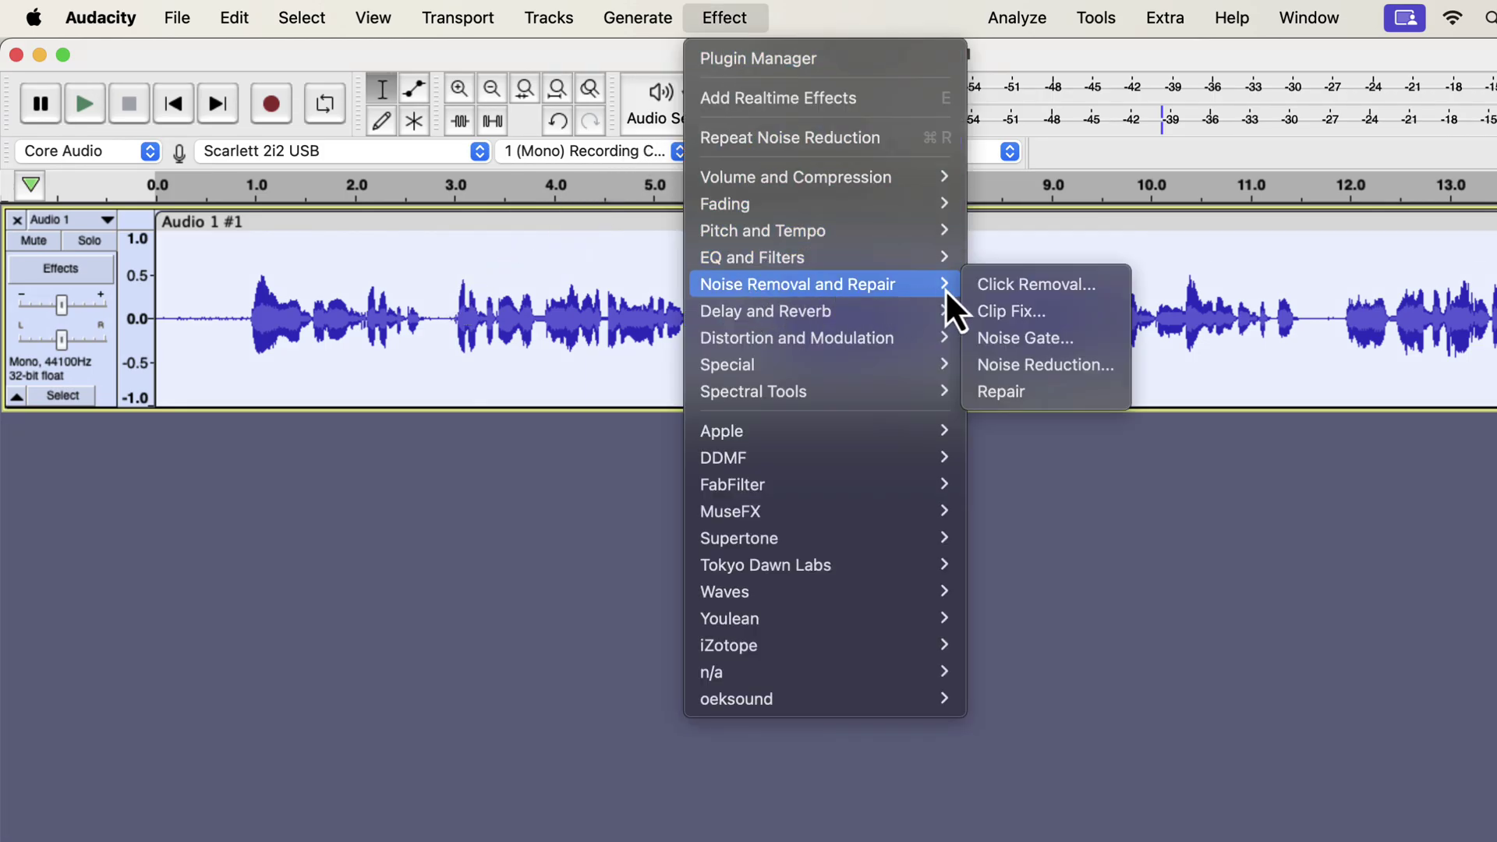
click(1011, 370)
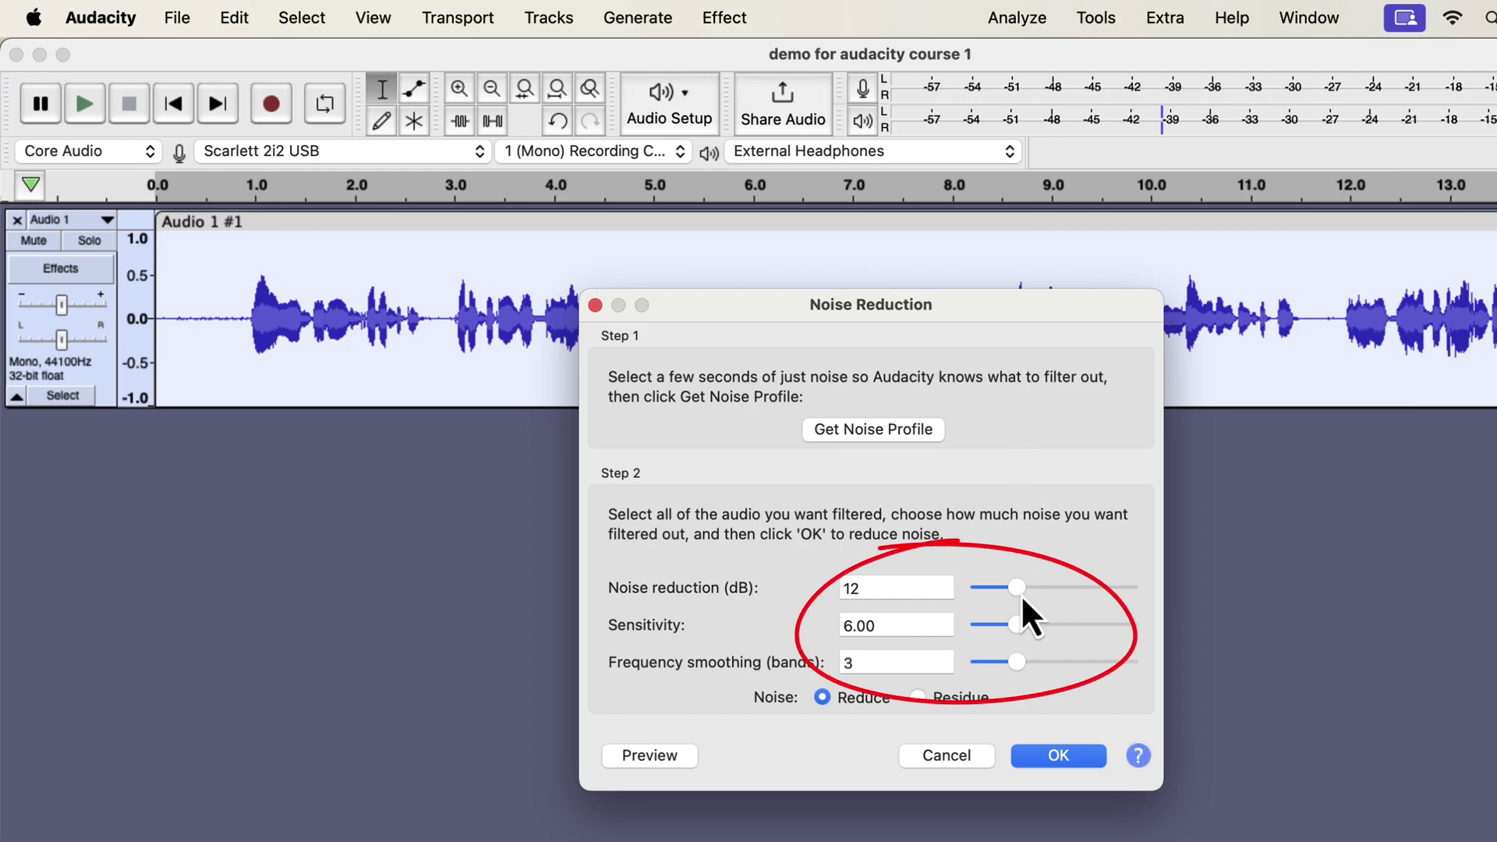
drag(1022, 594, 1003, 594)
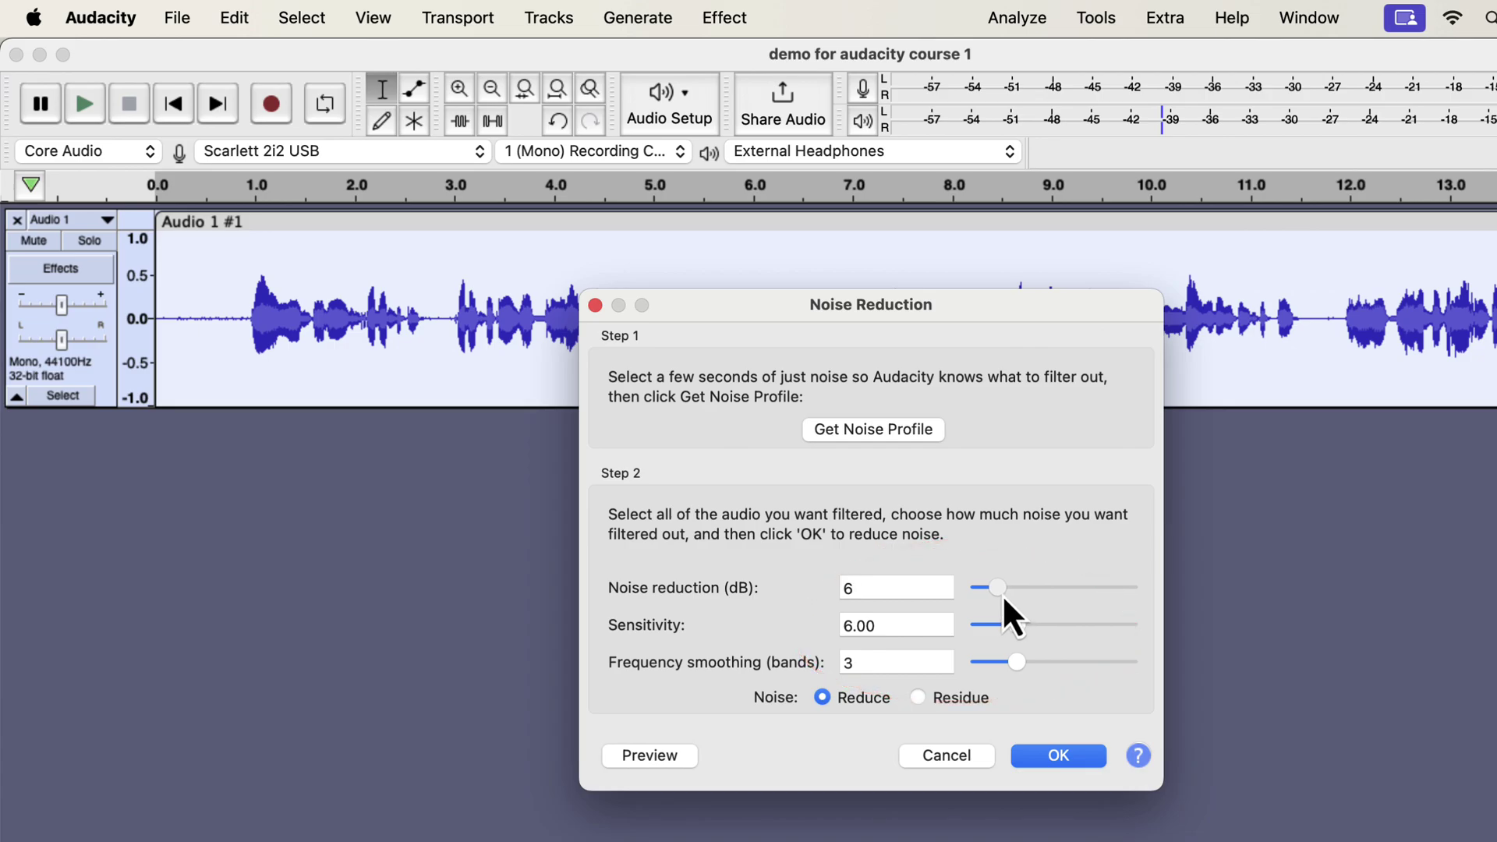
drag(1017, 662, 1043, 662)
drag(1000, 597, 1021, 597)
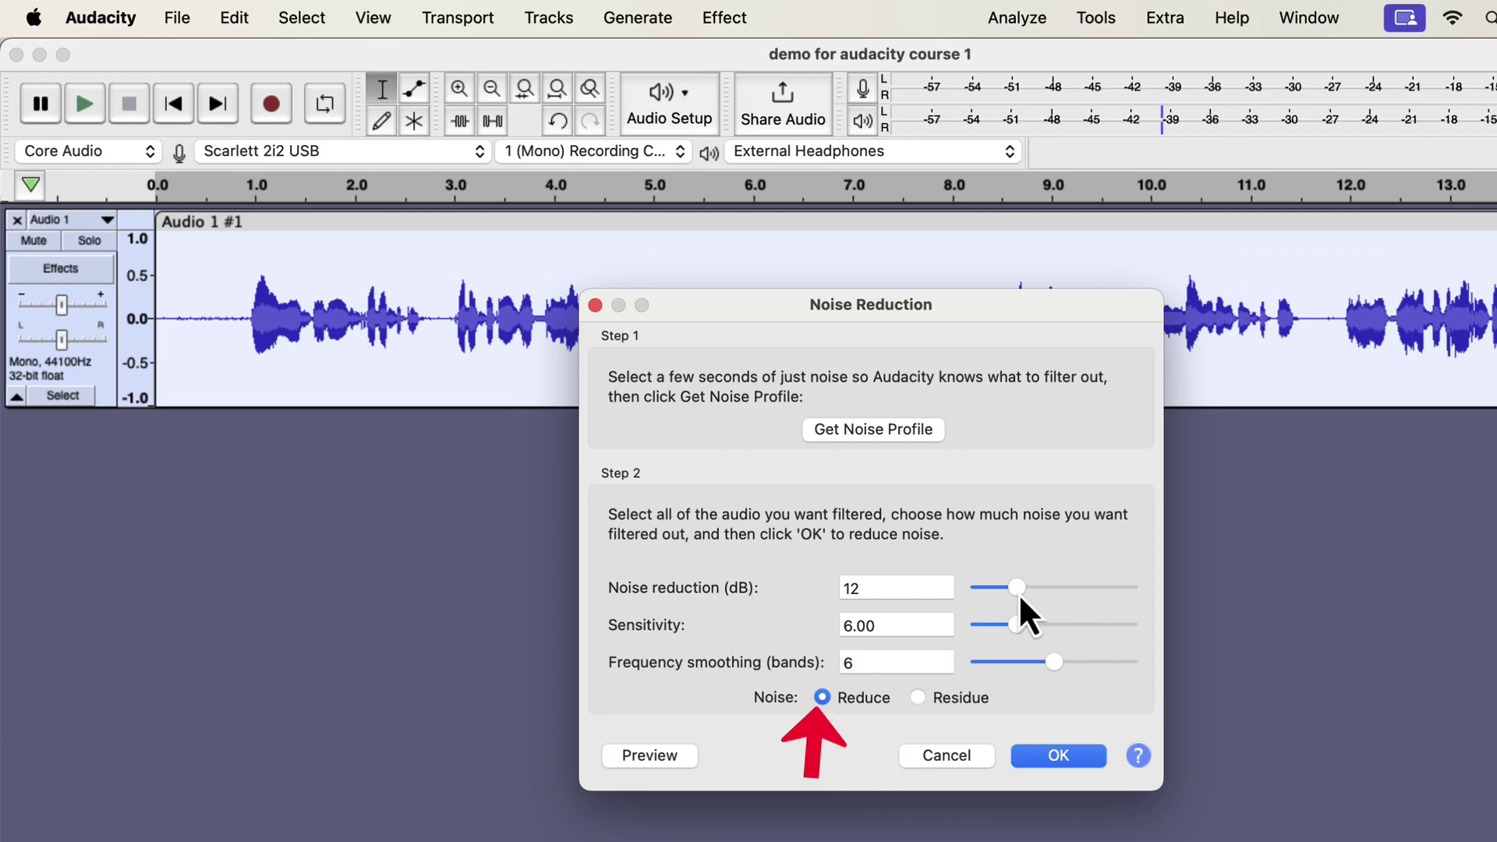
click(1046, 760)
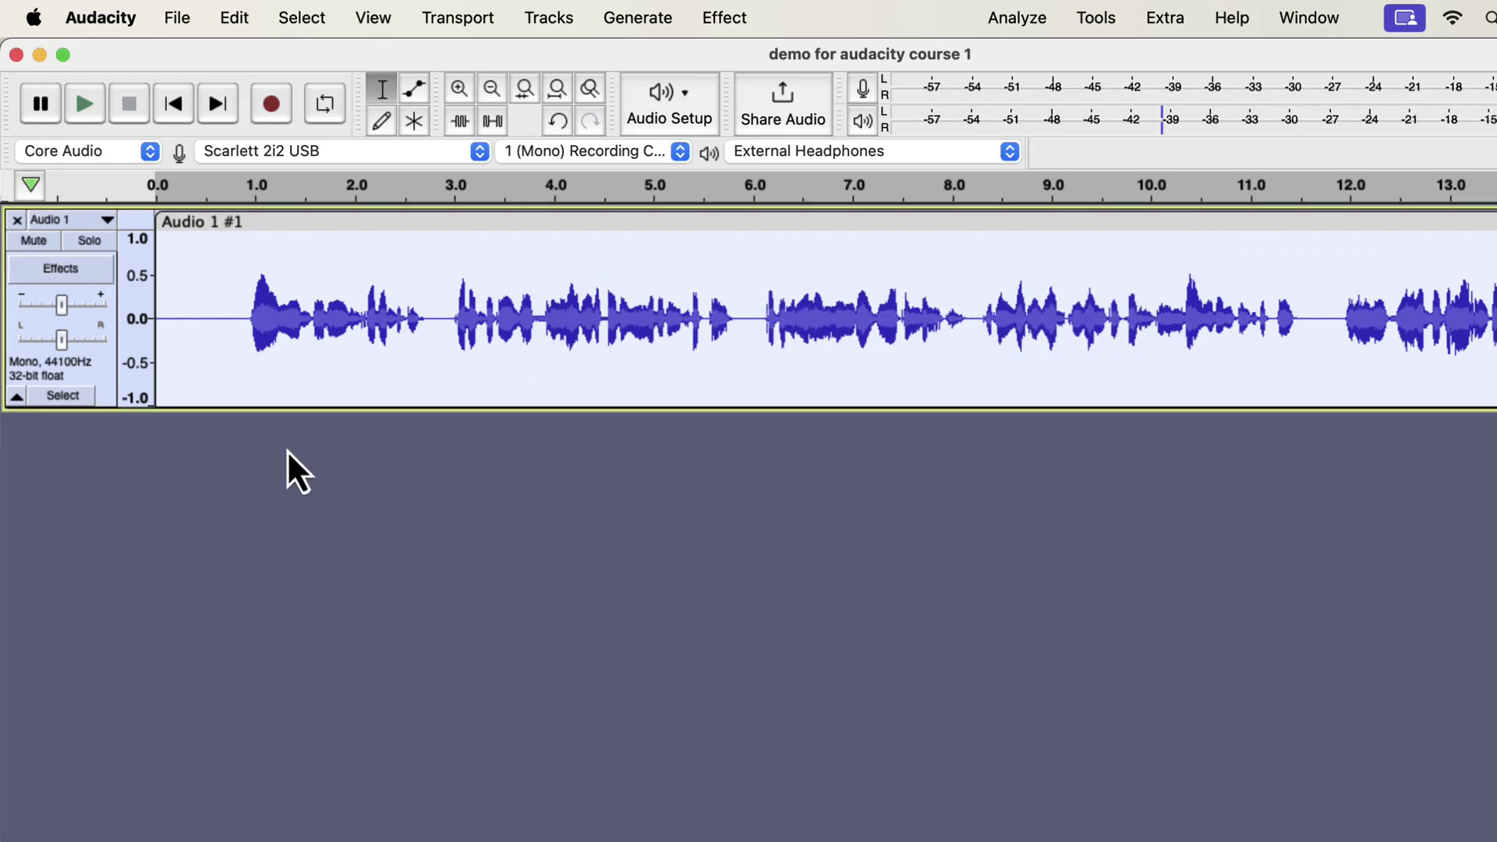
drag(233, 318, 153, 312)
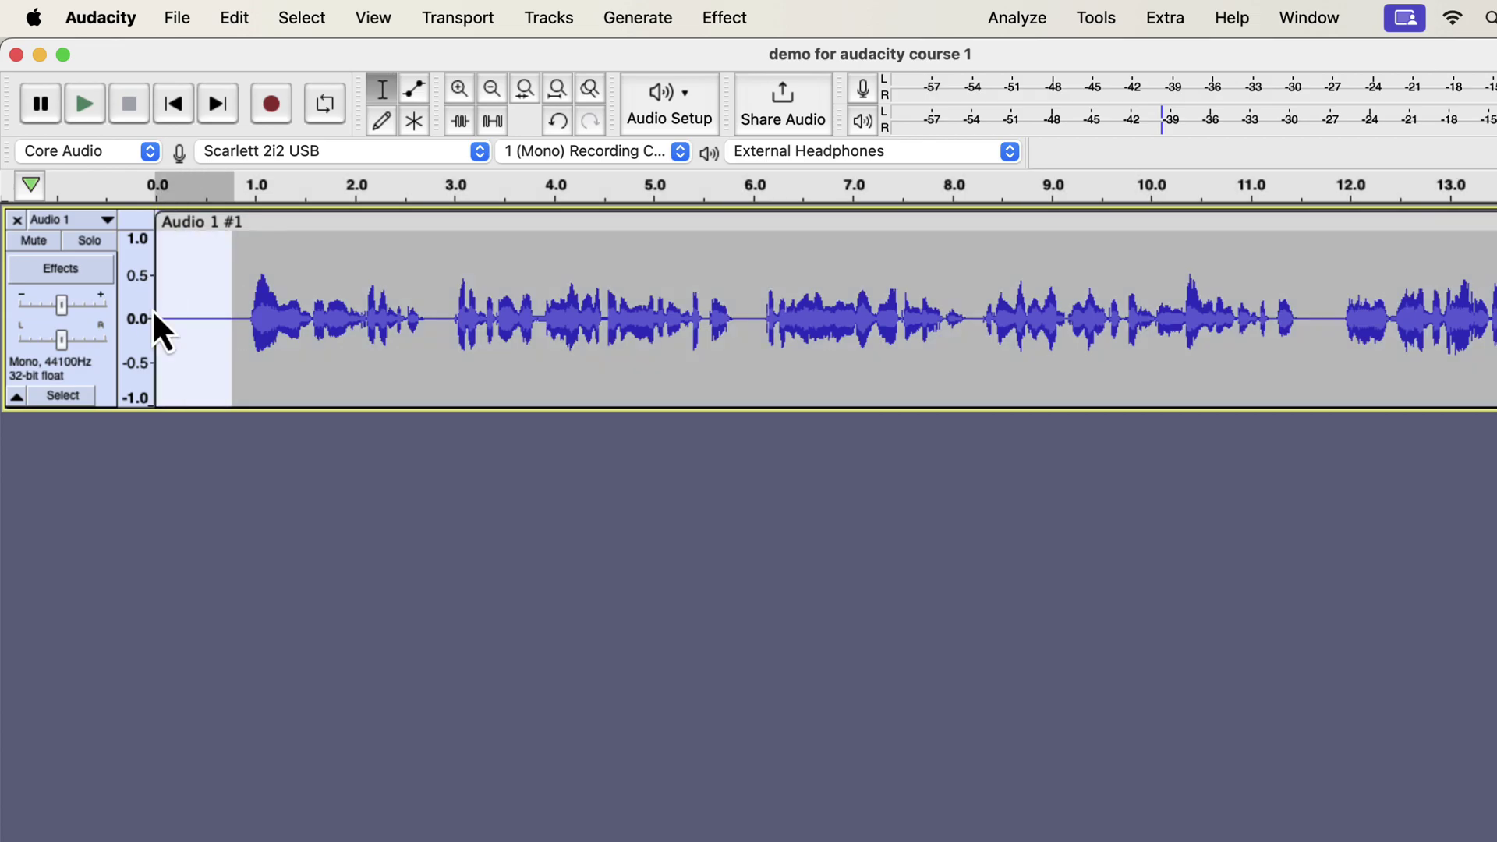
key(space)
Step: Apply Filter Curve EQ to the whole Audio 1 clip using the Low rolloff for speech preset, with the rolloff shoulder moved to about 80 Hz
double_click(335, 289)
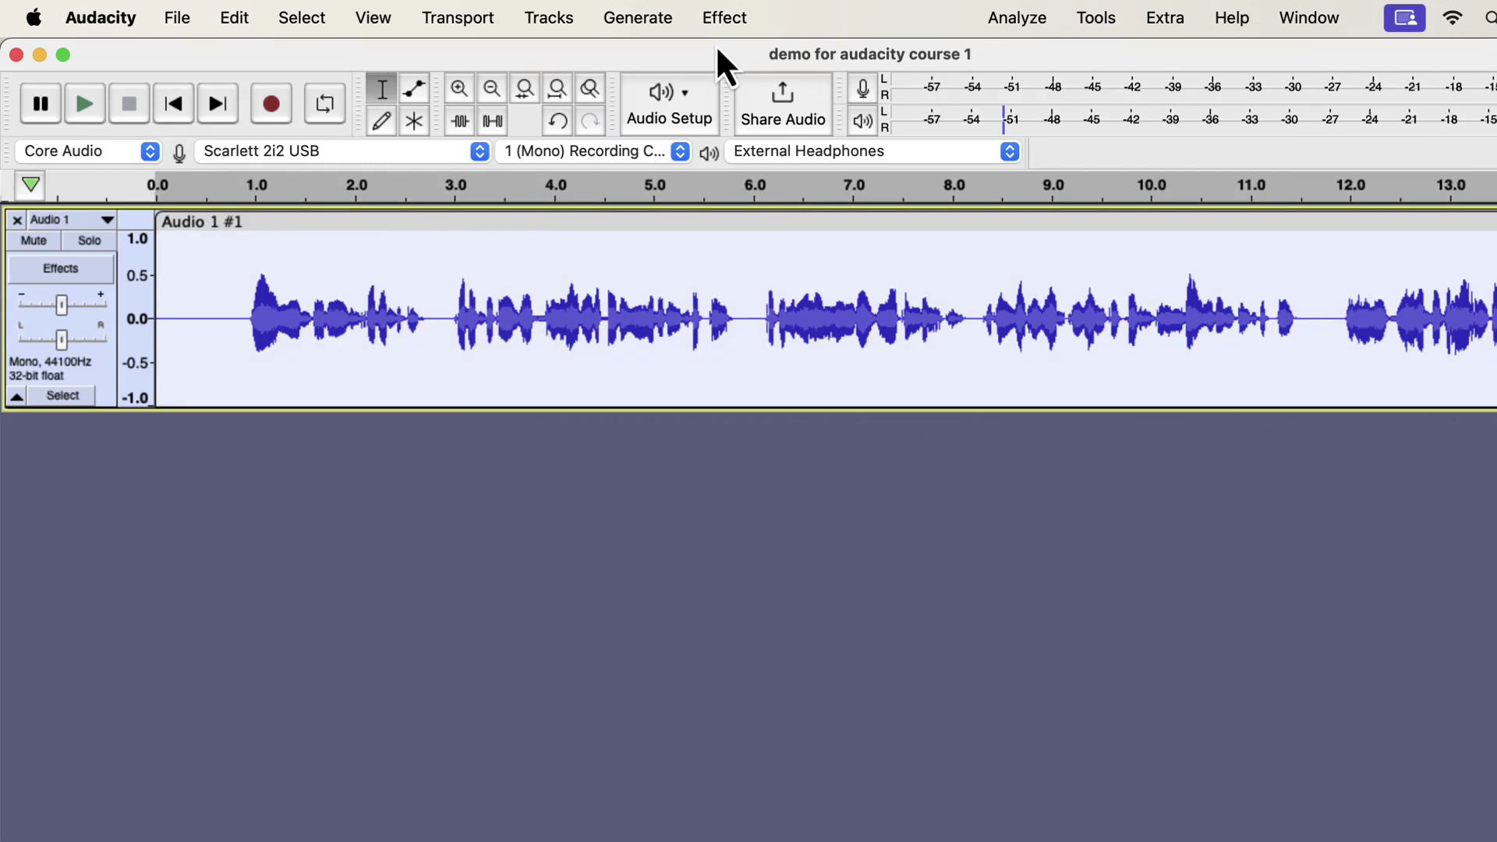
click(725, 18)
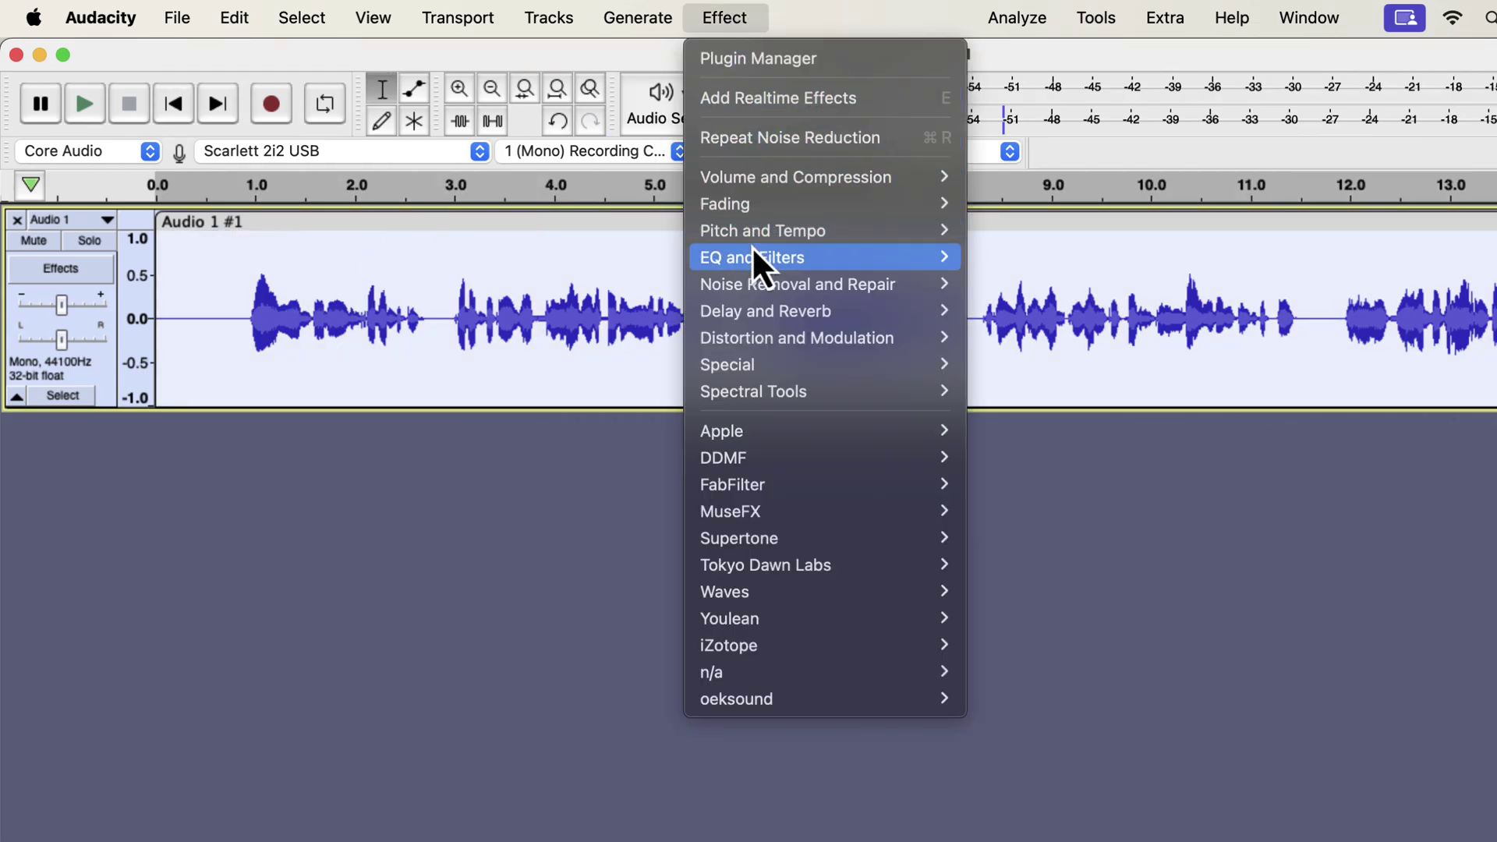
mouse_move(755, 258)
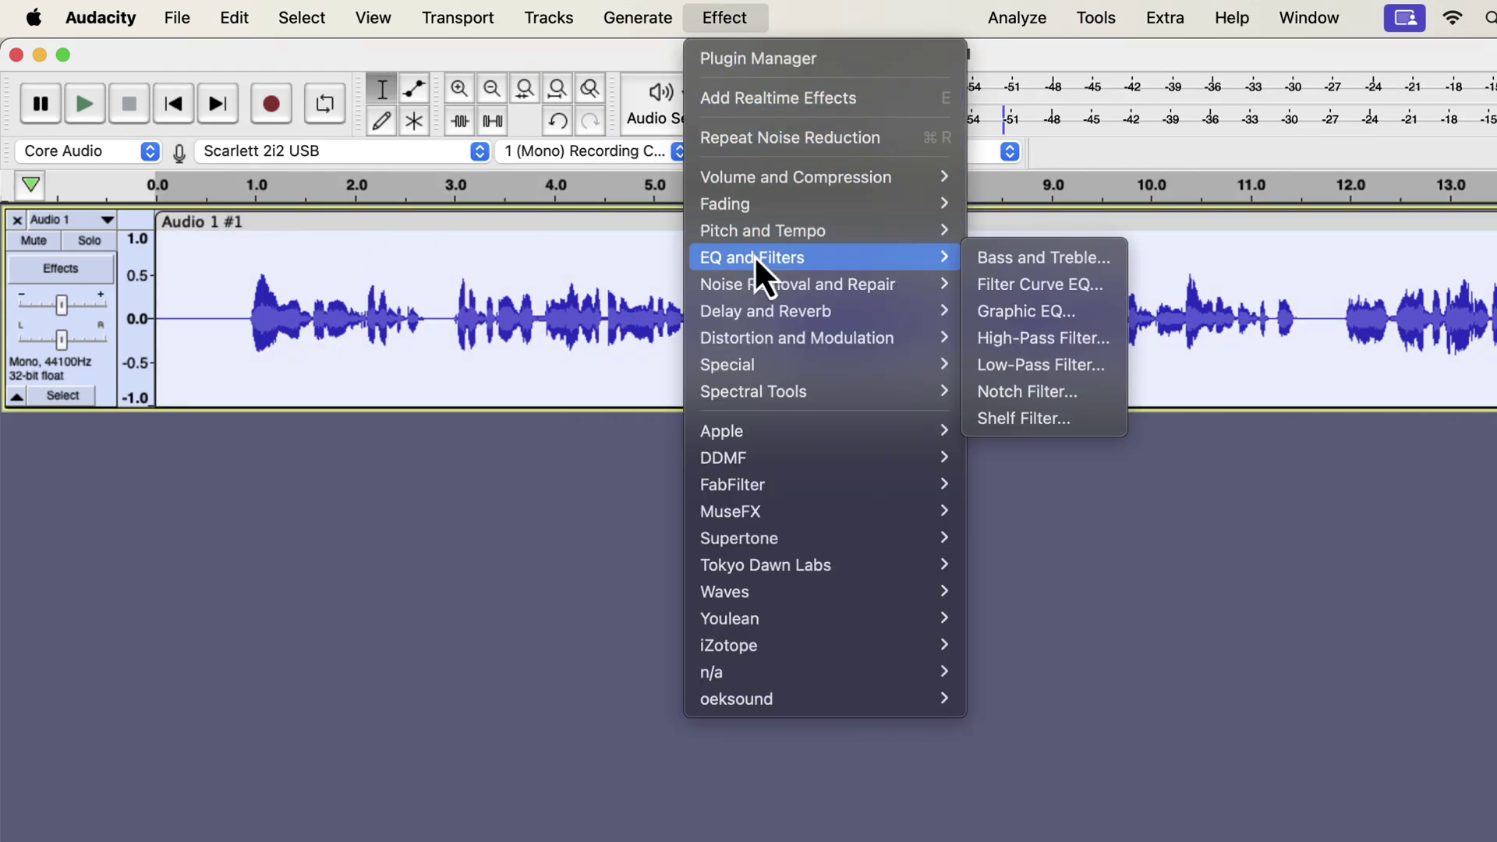
click(1017, 298)
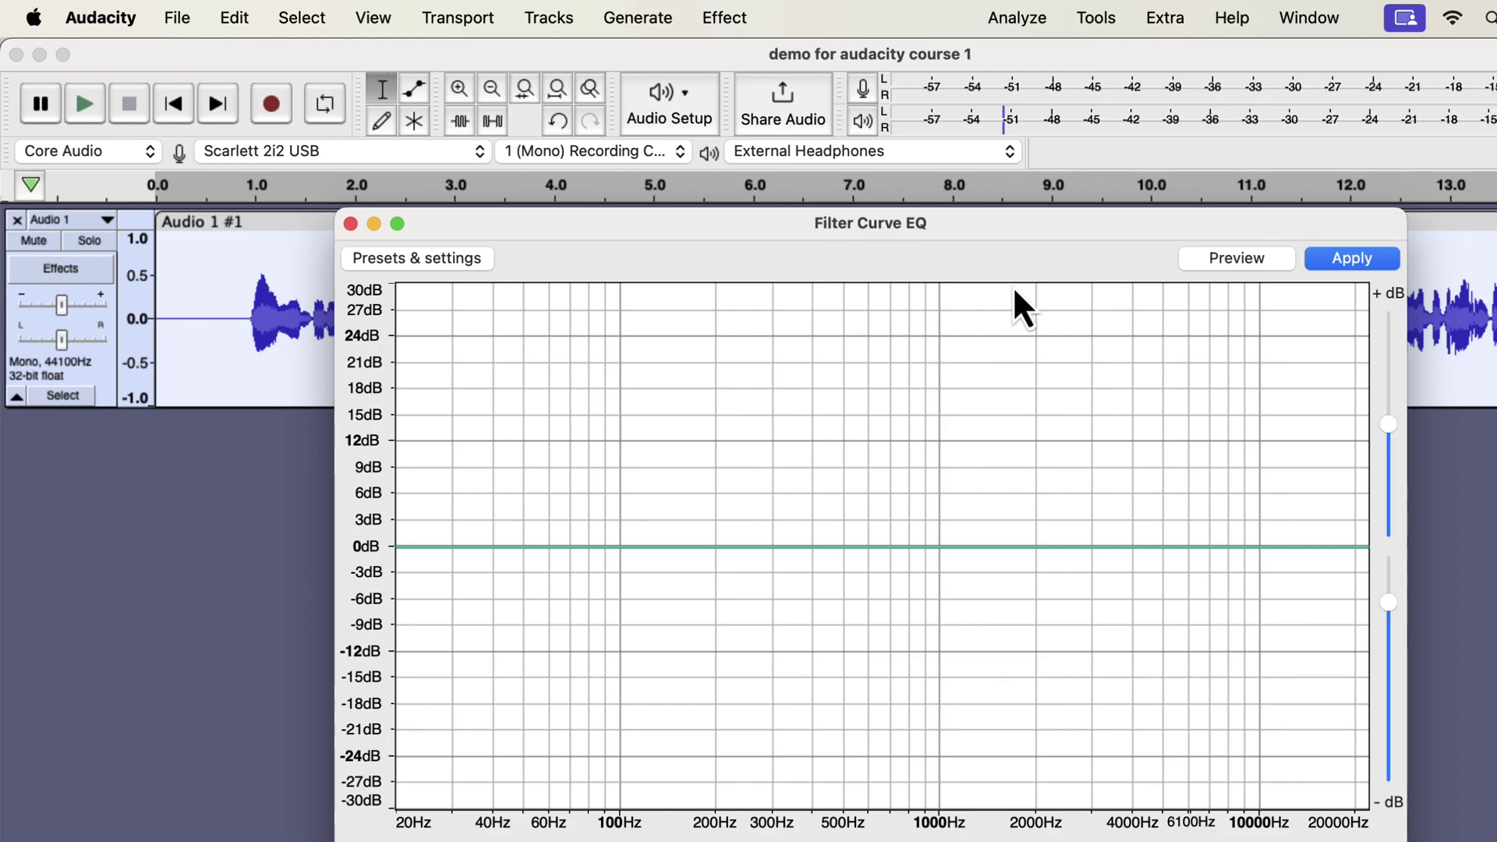
click(392, 262)
mouse_move(407, 386)
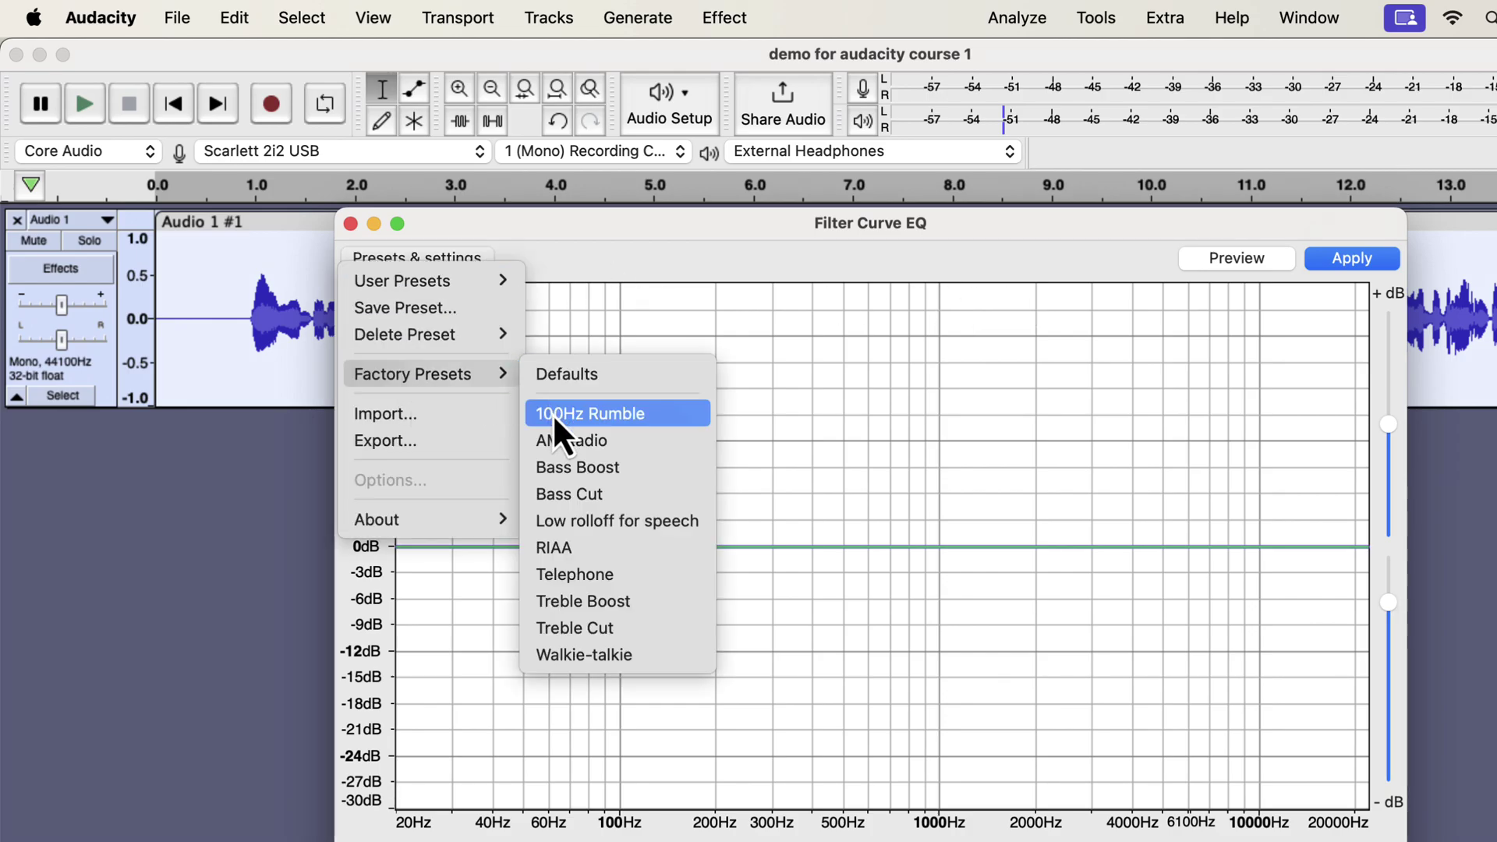
click(678, 530)
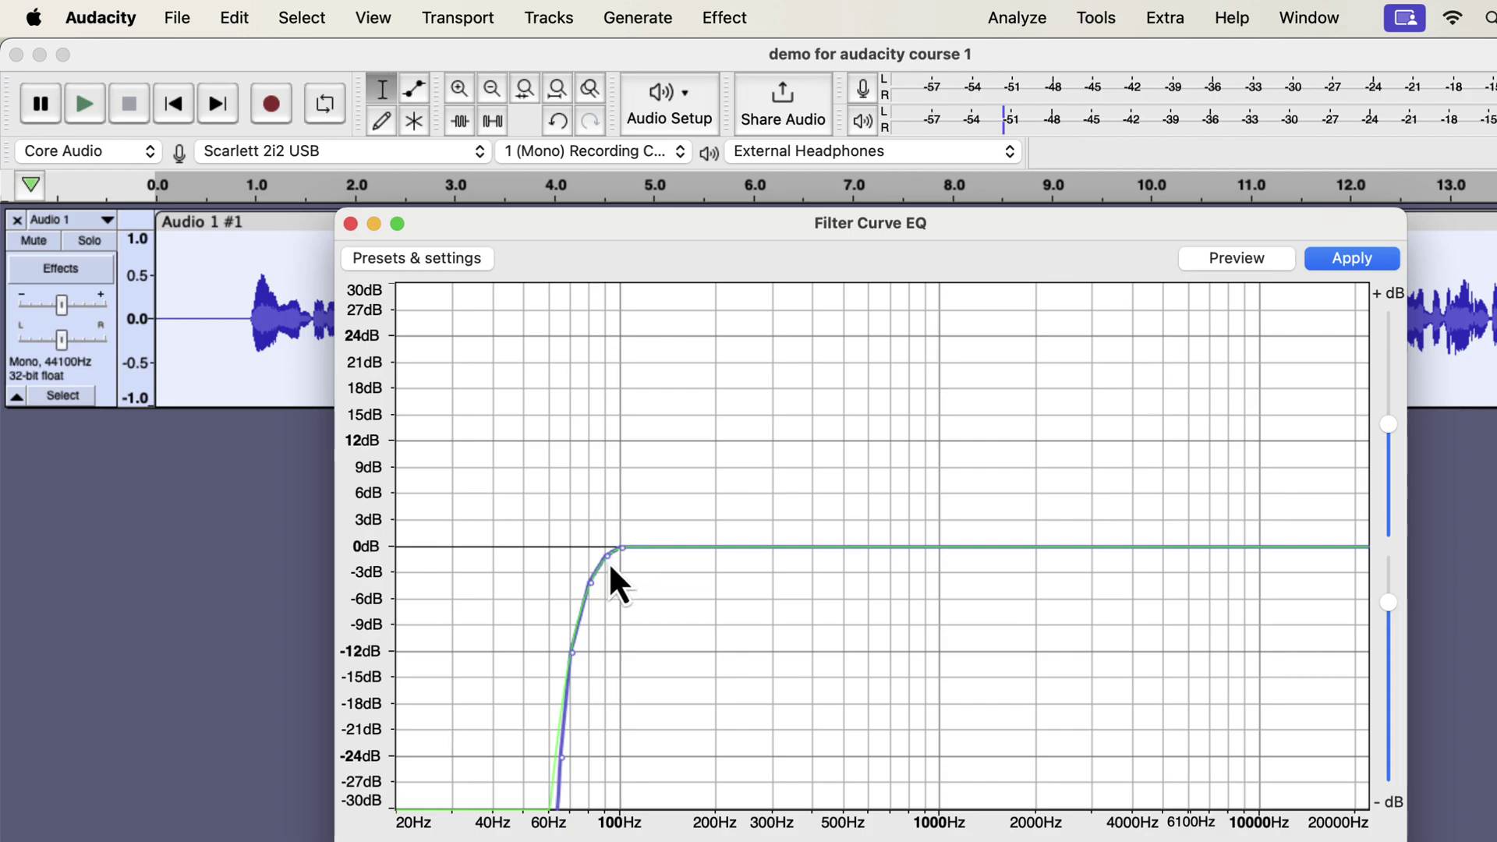
drag(607, 562, 575, 586)
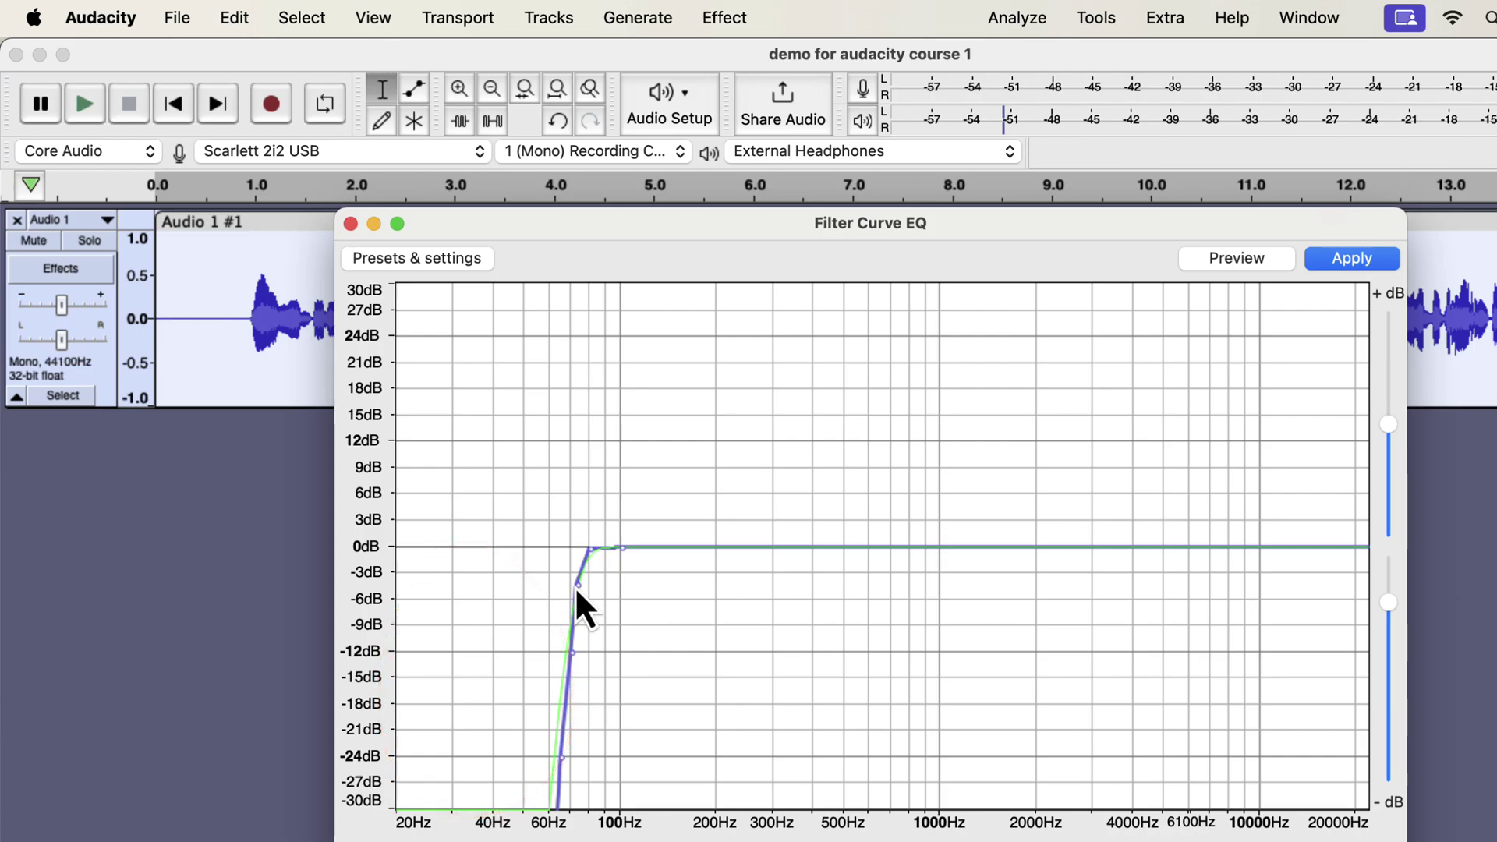
click(1376, 264)
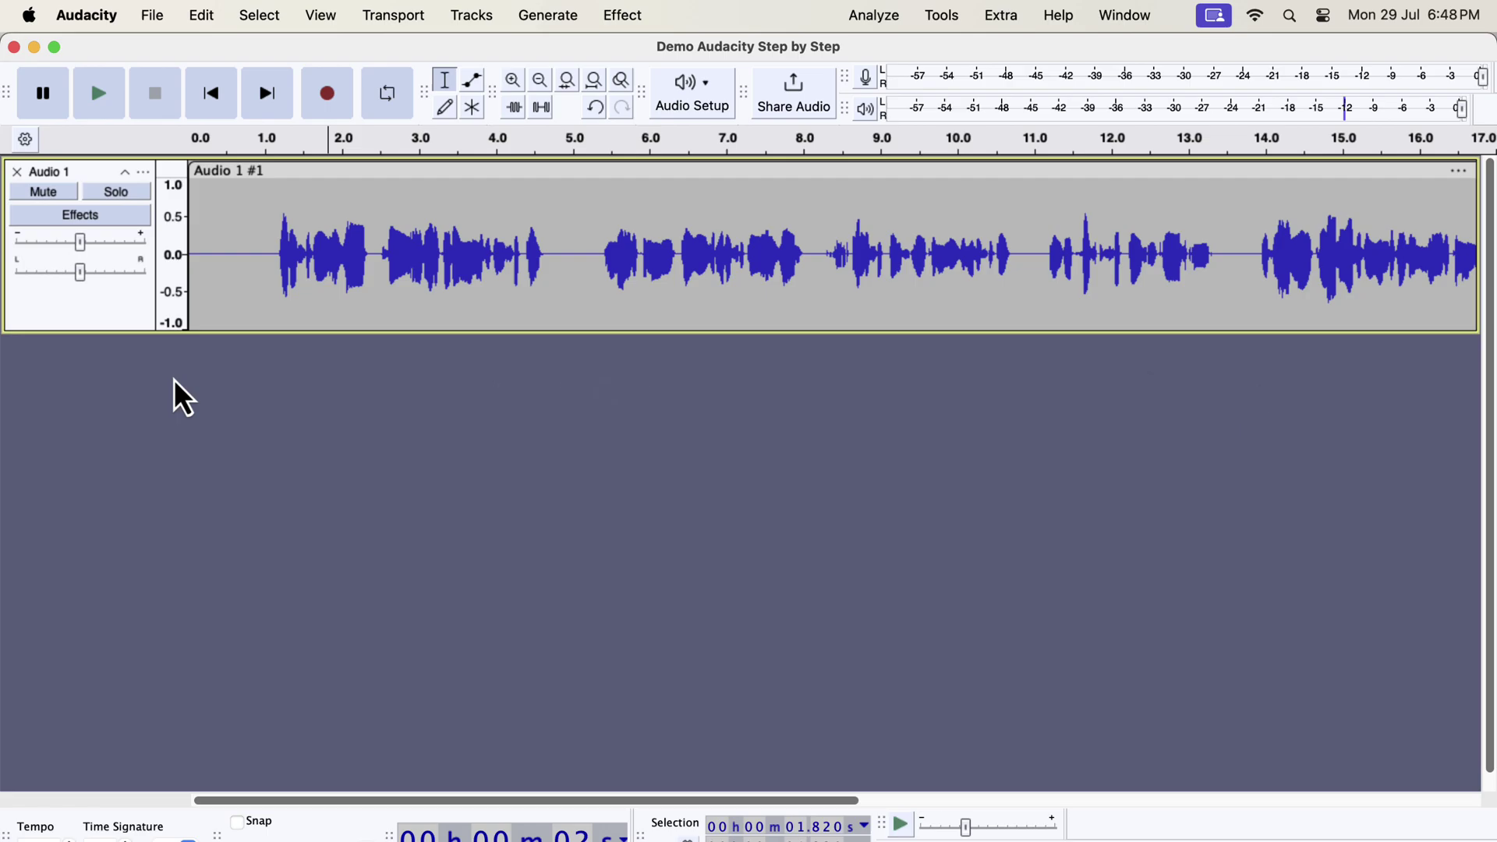
Step: Select the whole Audio 1 clip in the Demo Audacity Step by Step project and open the Compressor effect for it
double_click(434, 262)
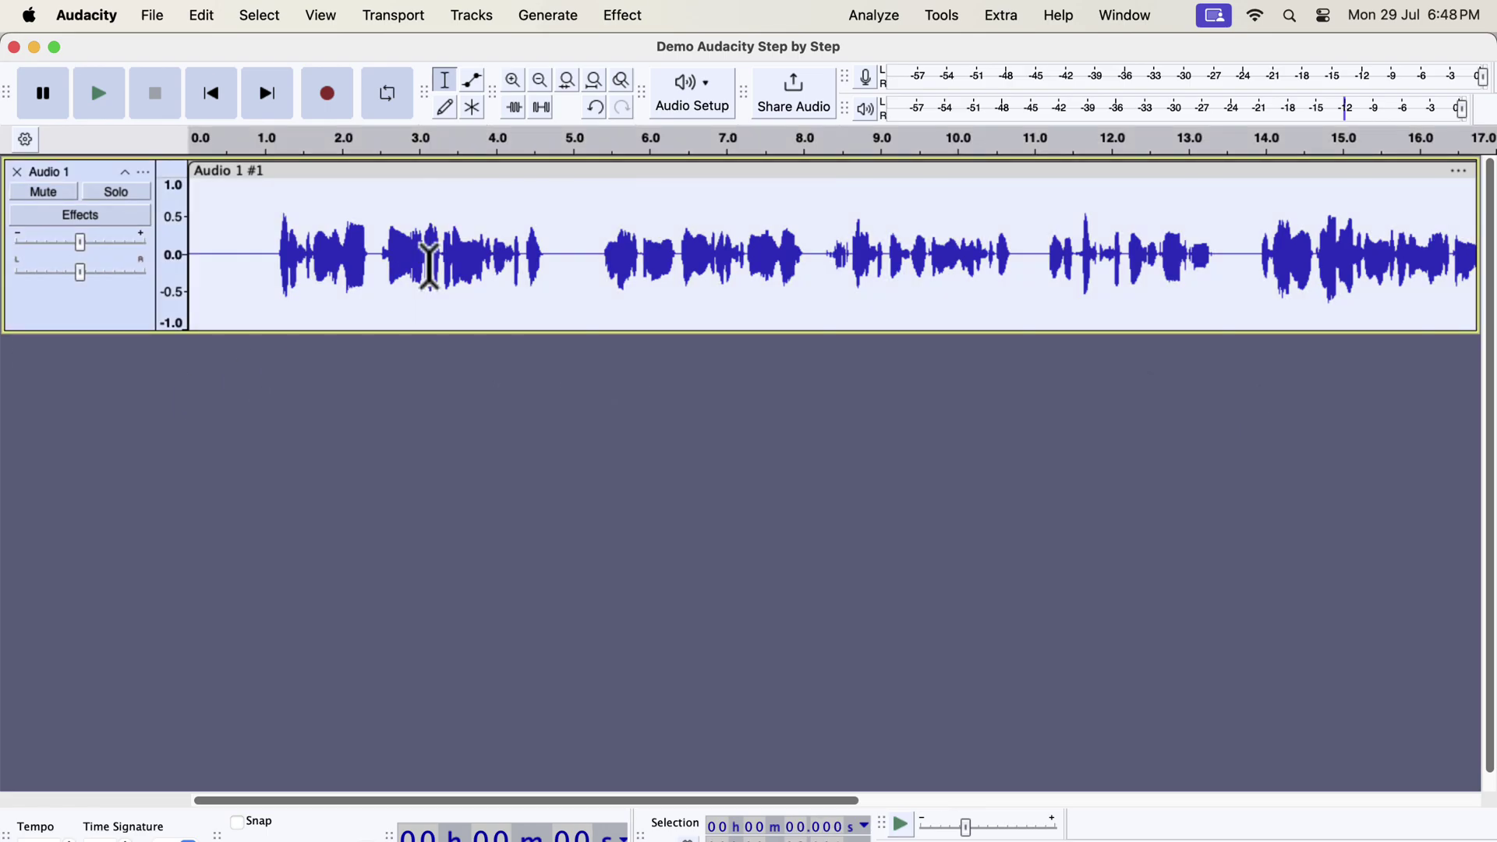
click(625, 18)
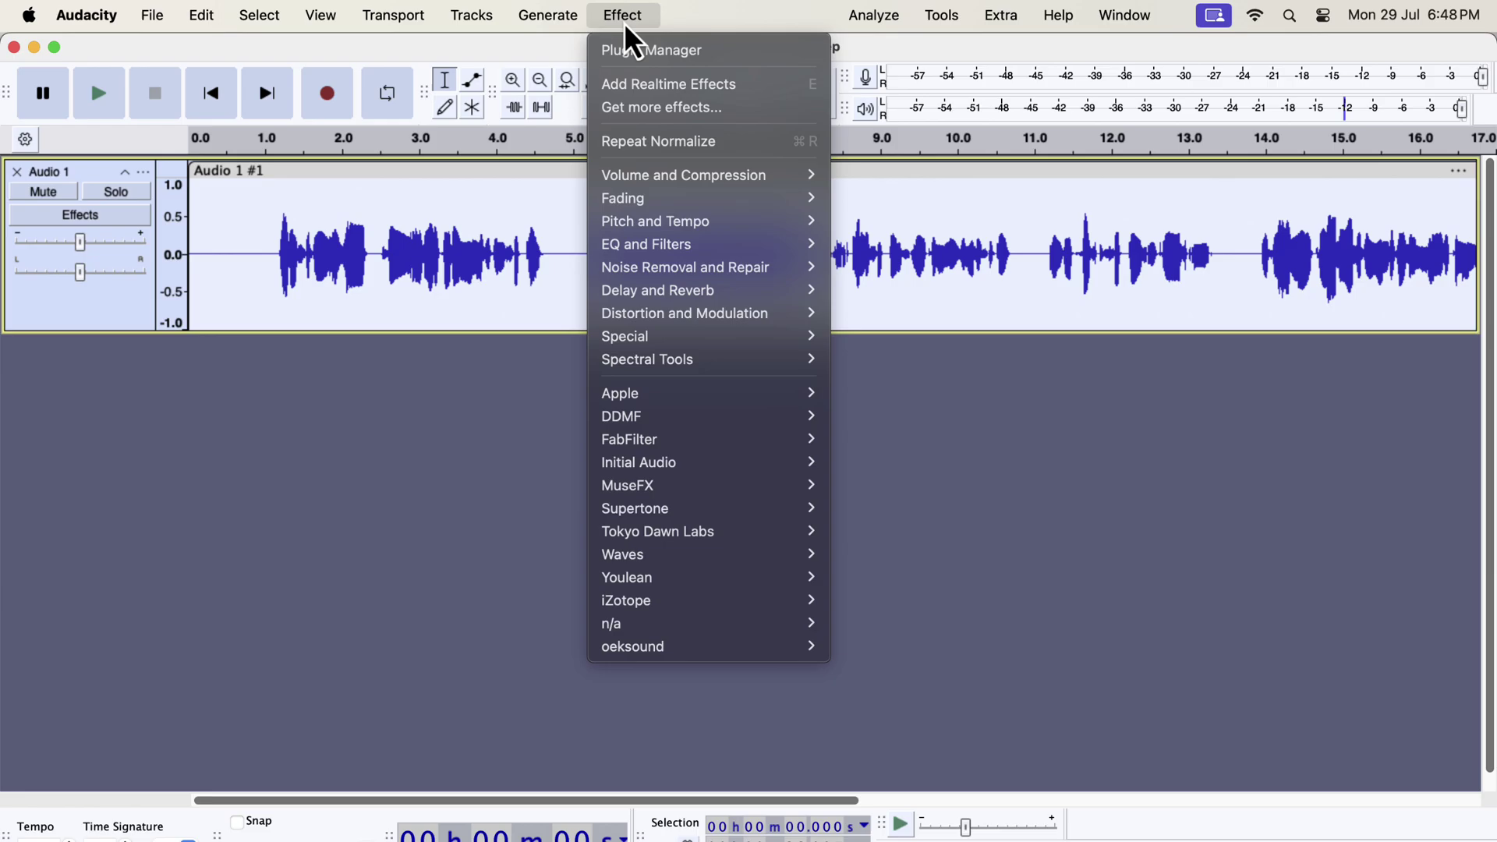
mouse_move(658, 173)
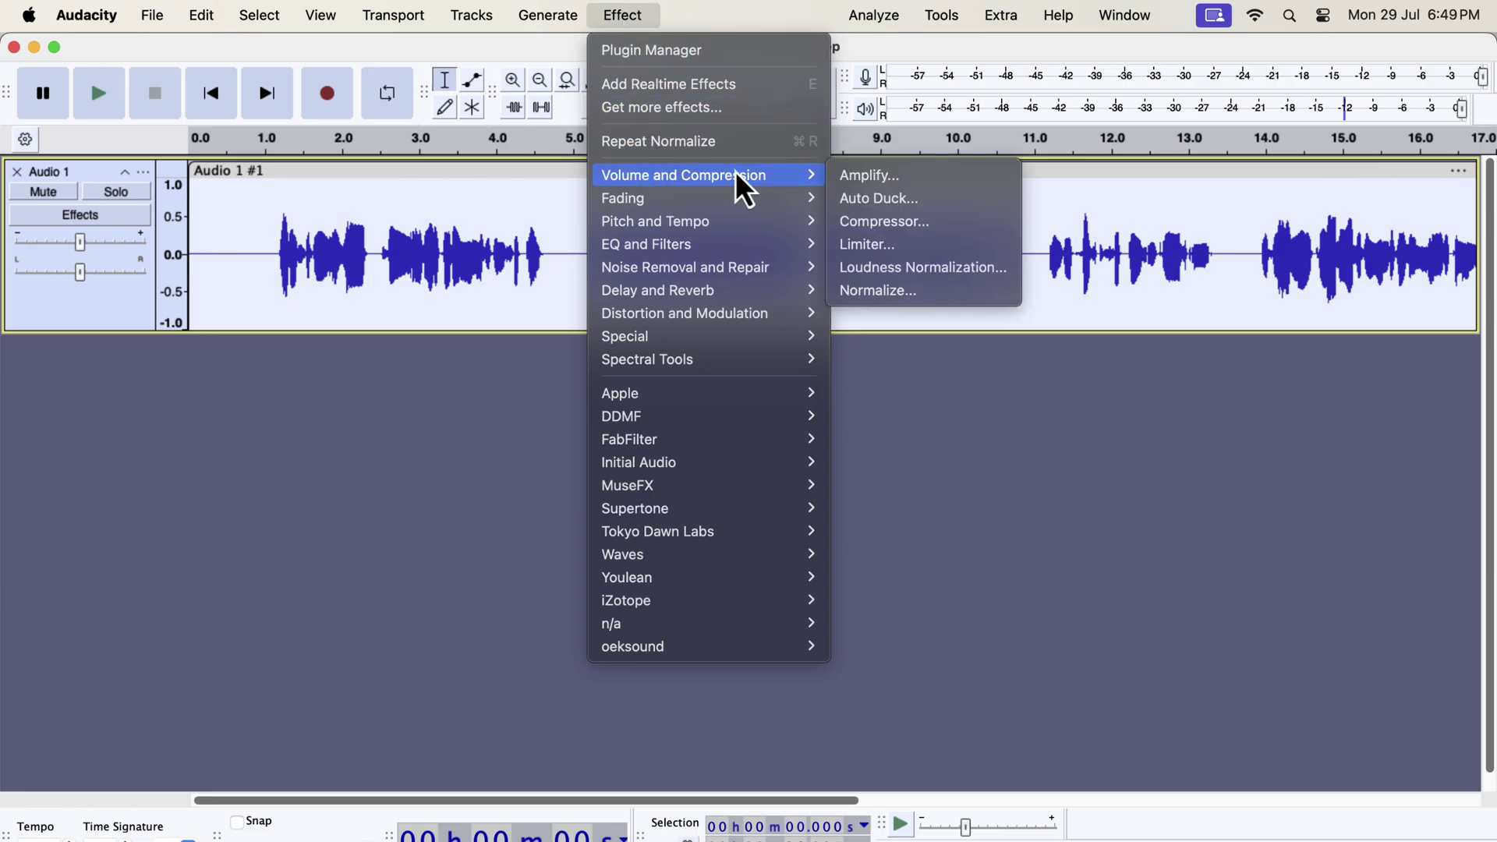
click(851, 221)
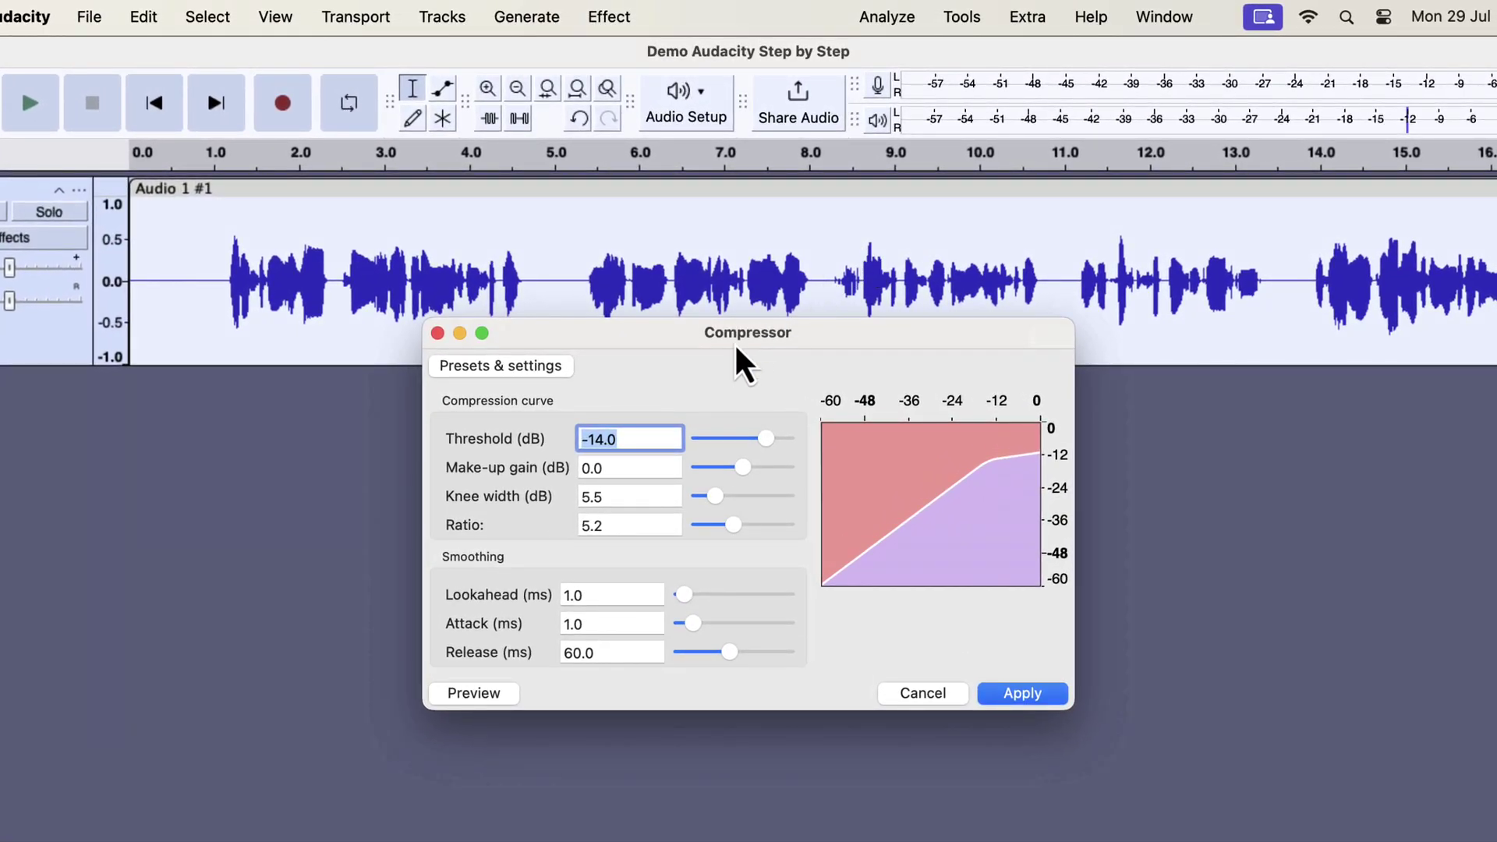
Step: Load the Defaults factory preset in the Compressor effect
drag(737, 342, 692, 394)
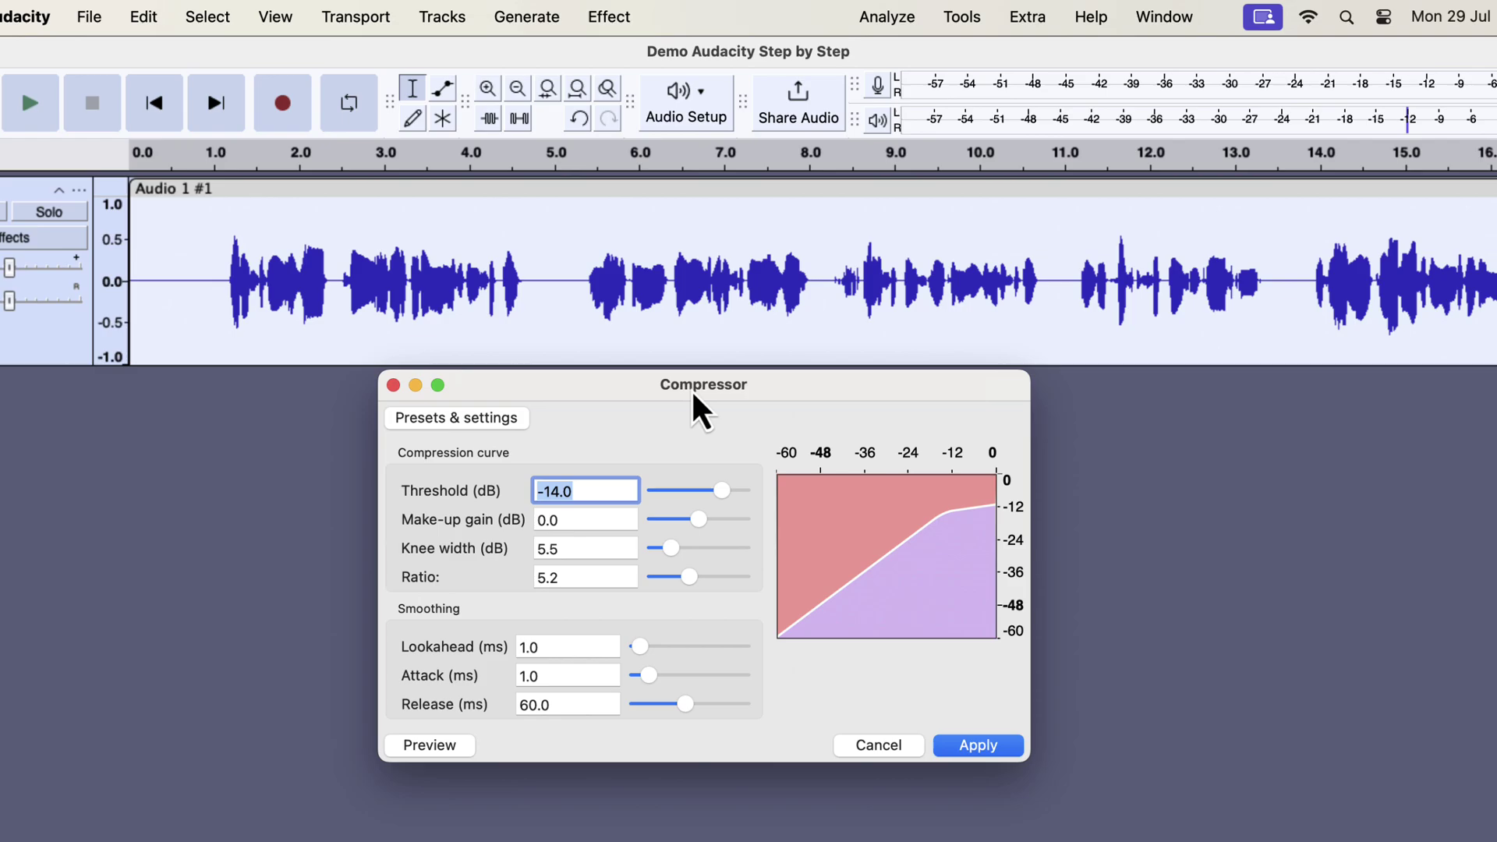
click(480, 421)
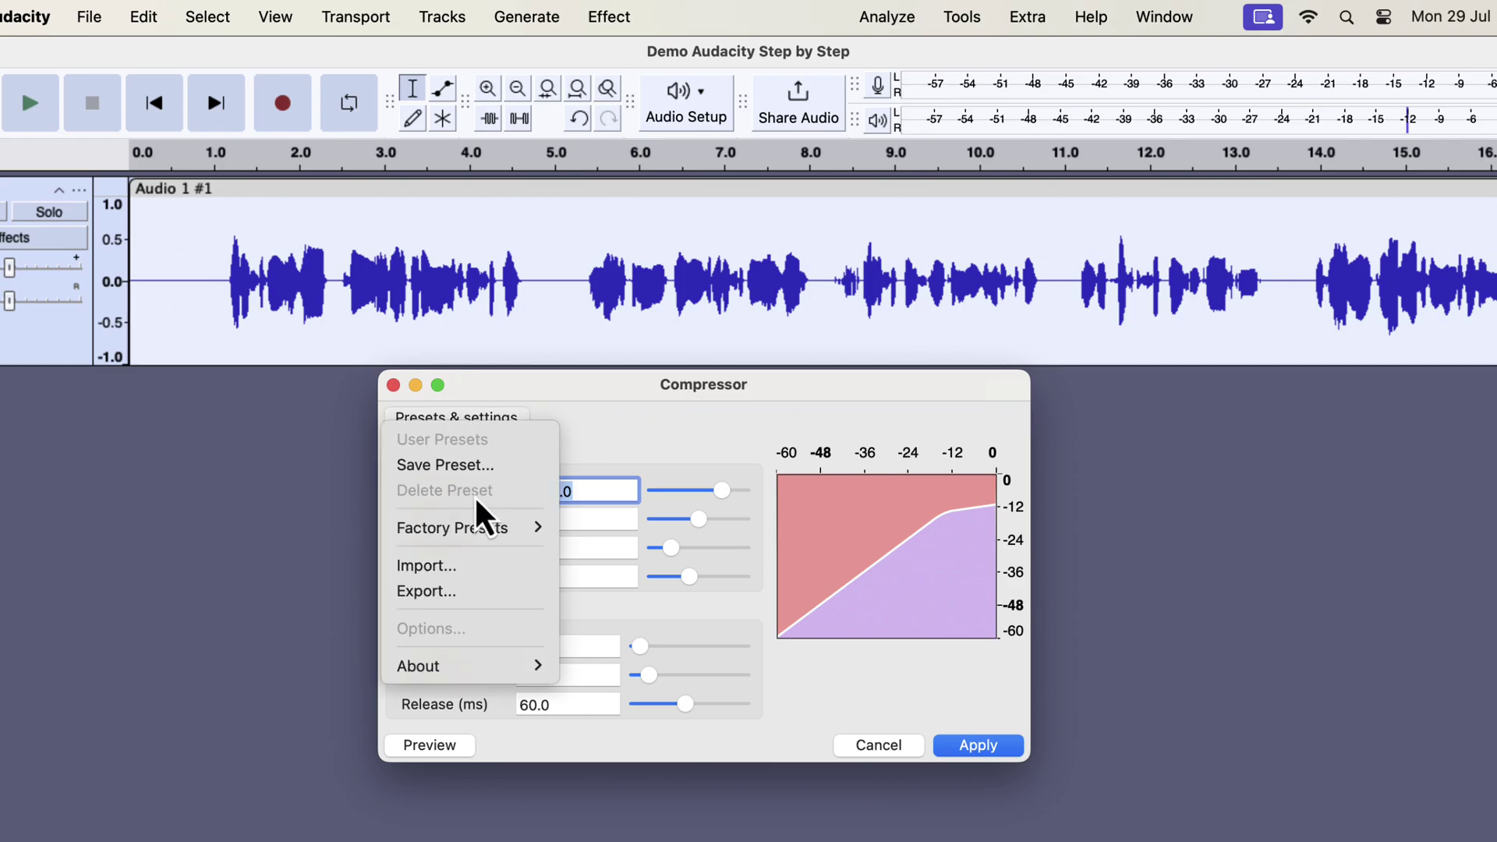
mouse_move(488, 544)
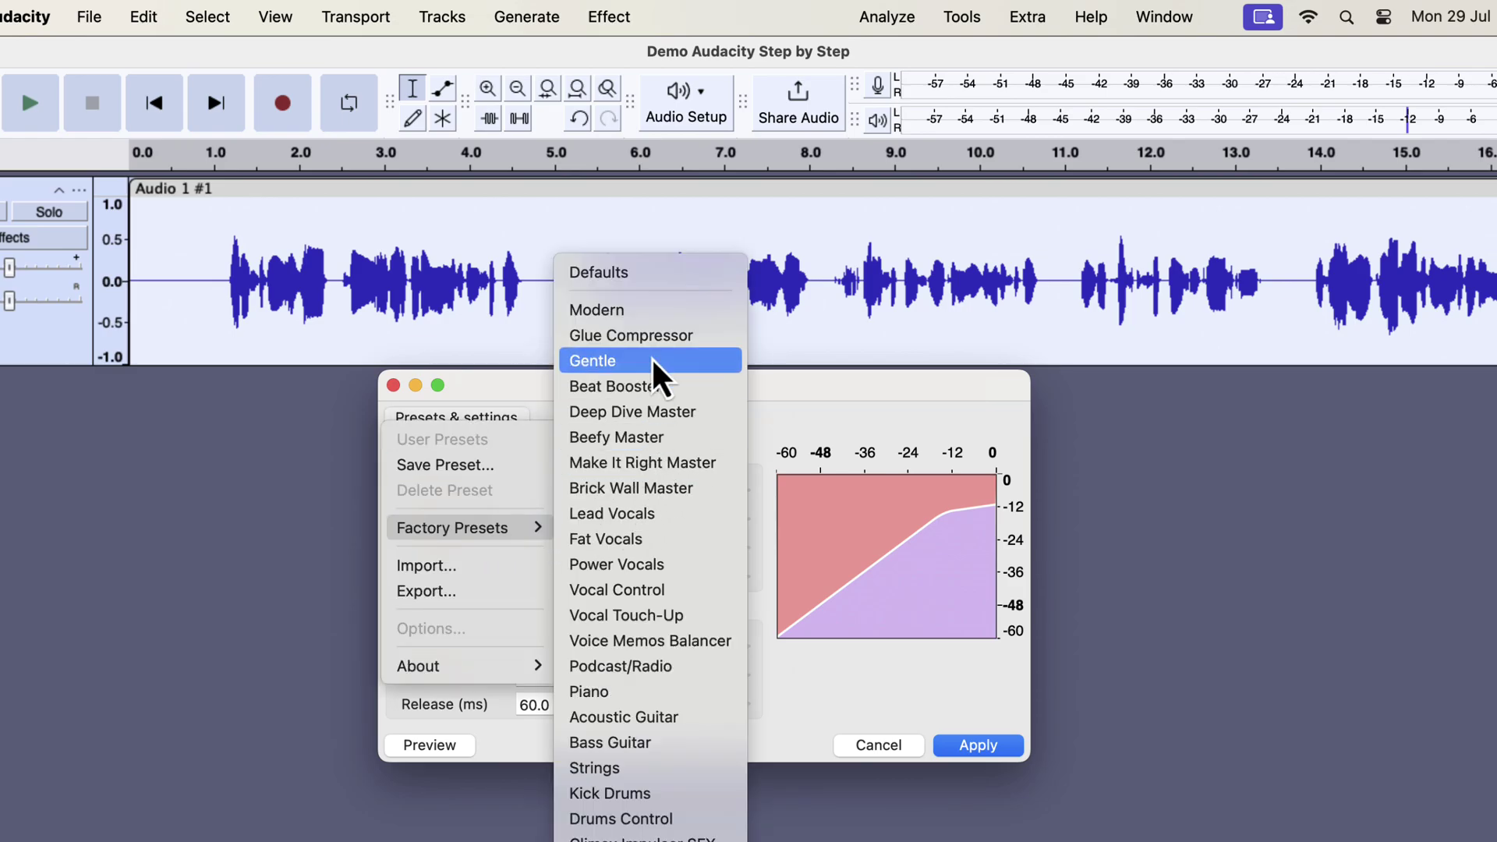
click(652, 273)
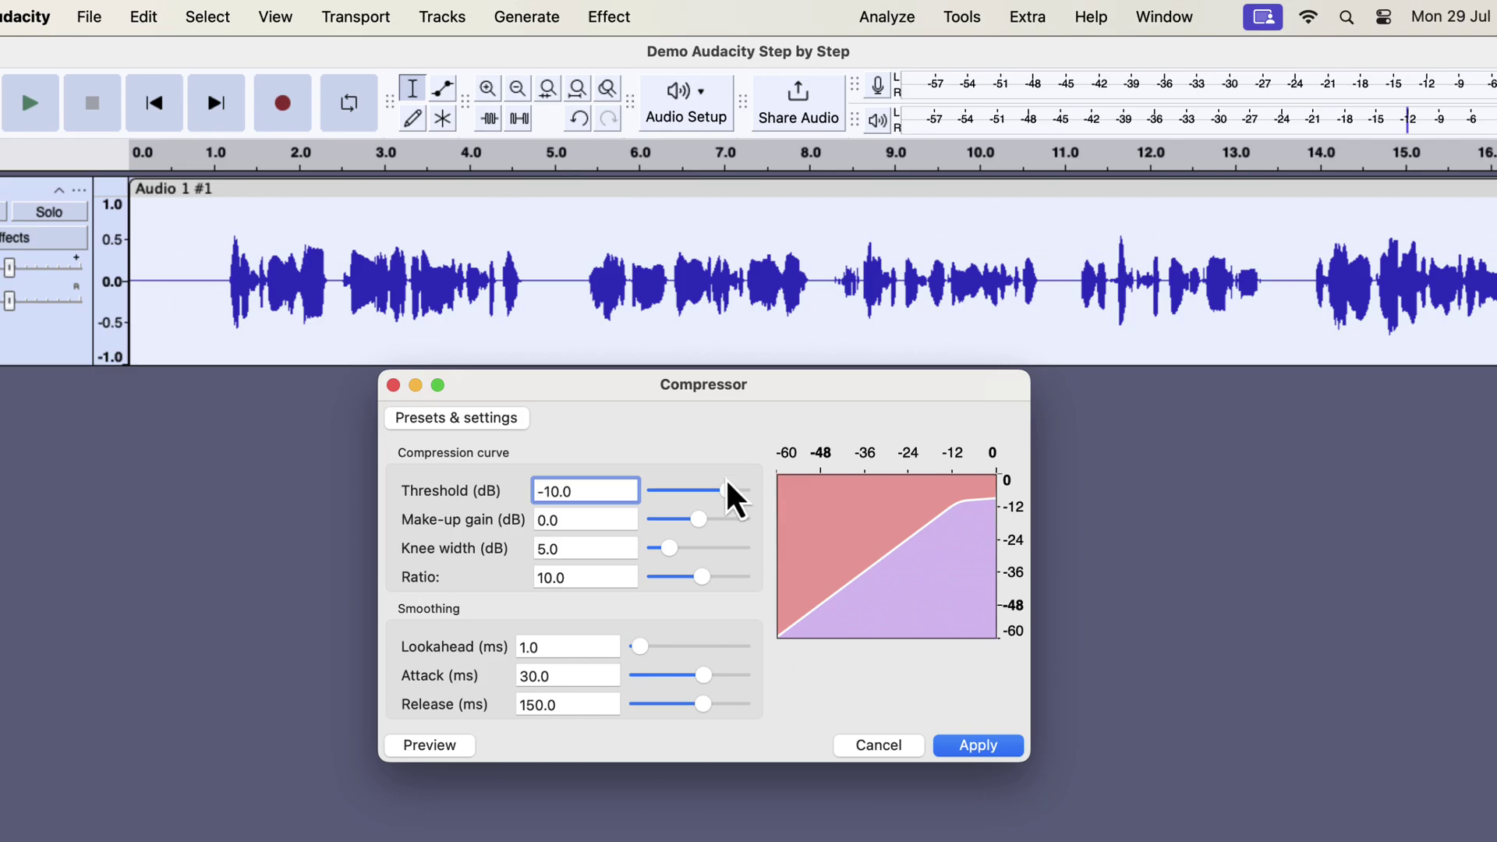
Step: Lower the Compressor threshold to -14.9 dB and raise the ratio above 10.1
mouse_move(727, 490)
mouse_down()
mouse_move(729, 503)
mouse_move(692, 494)
mouse_move(721, 491)
mouse_up()
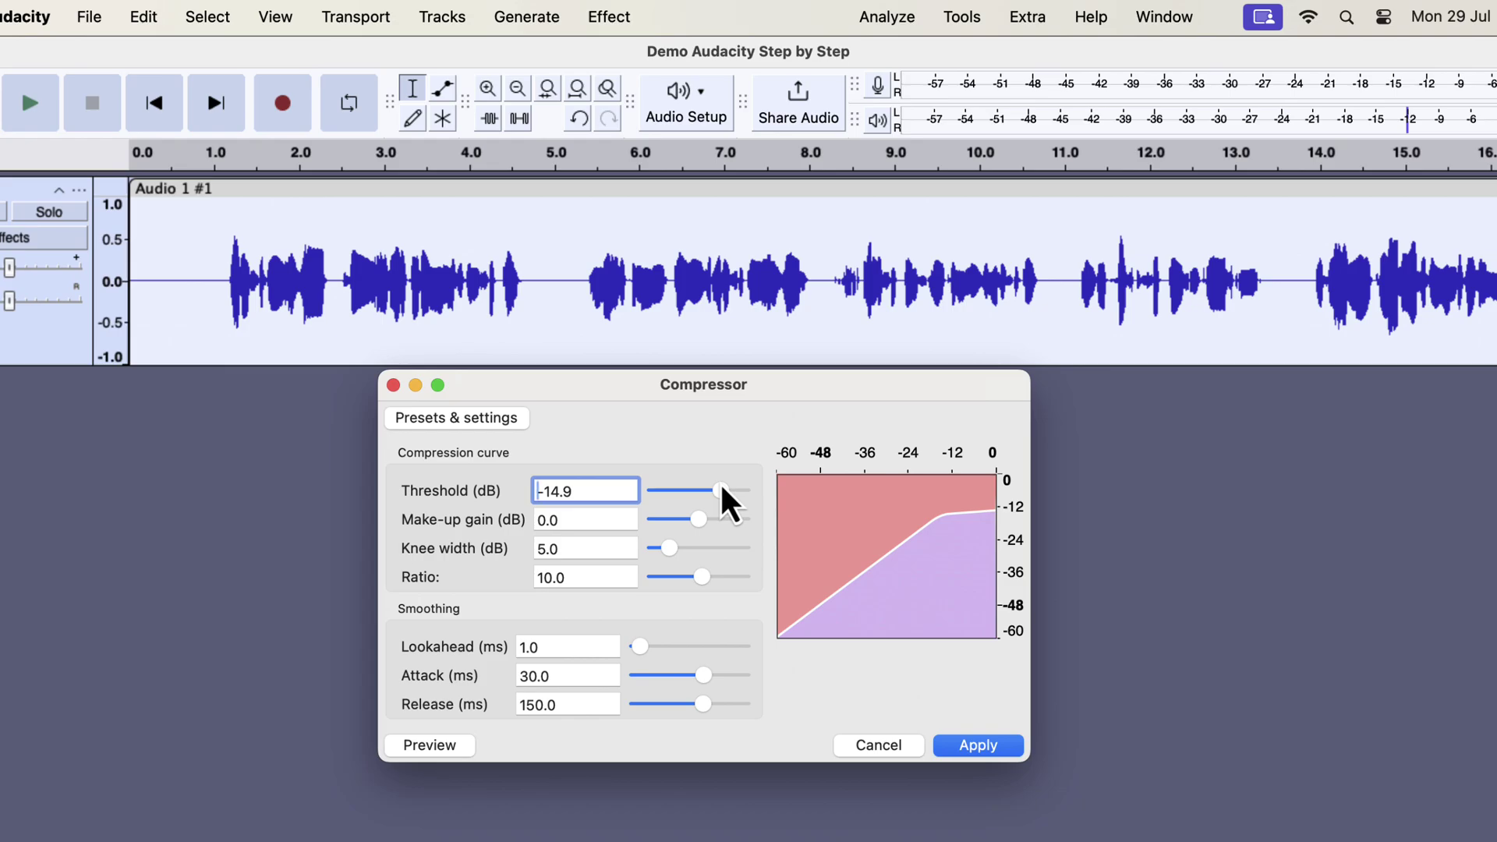
click(704, 579)
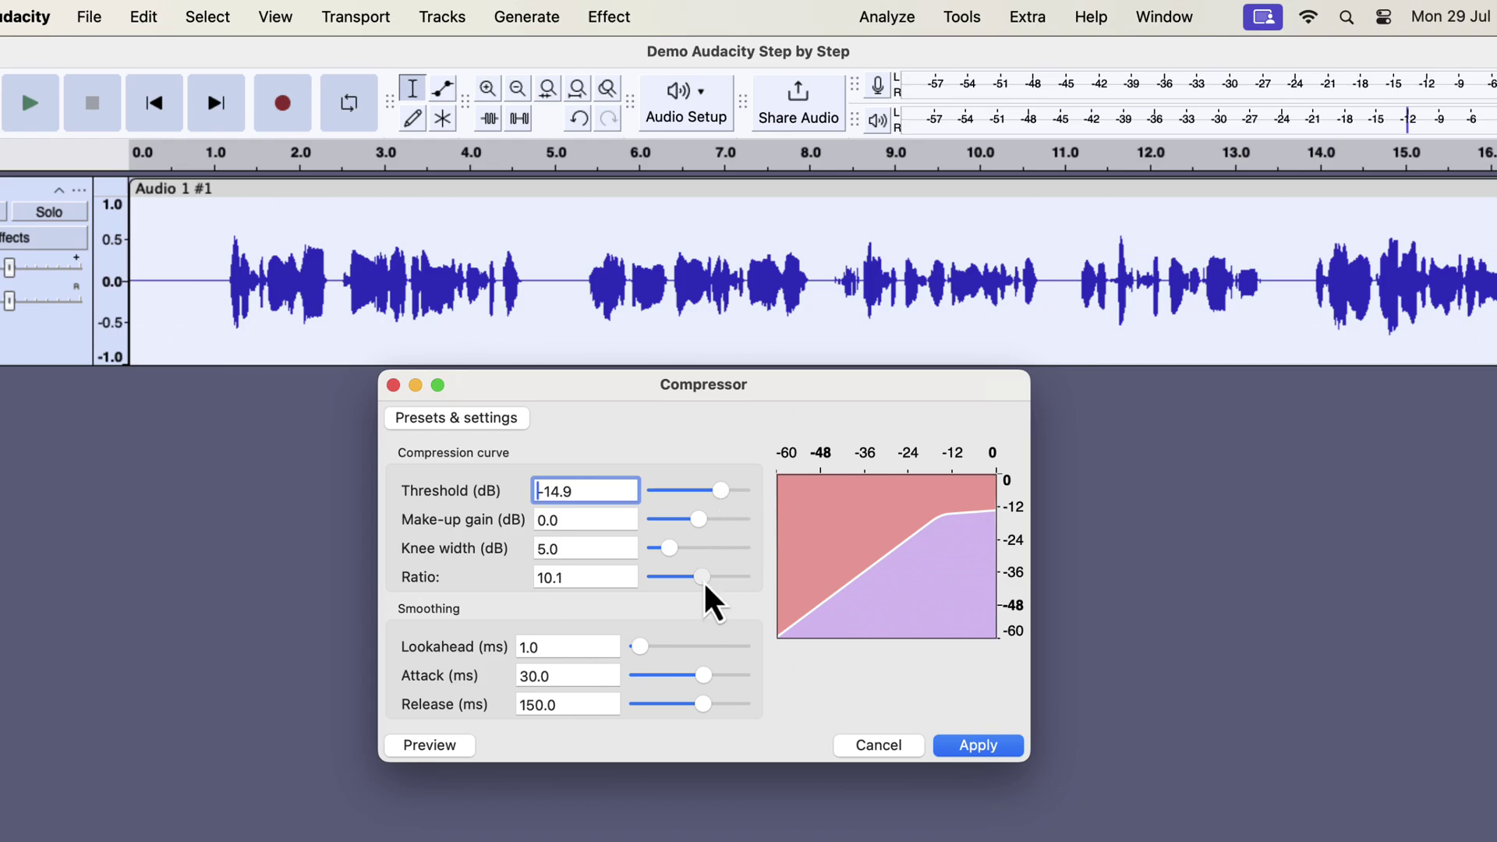
mouse_move(705, 581)
mouse_down()
mouse_move(727, 583)
mouse_move(670, 590)
mouse_move(713, 580)
mouse_up()
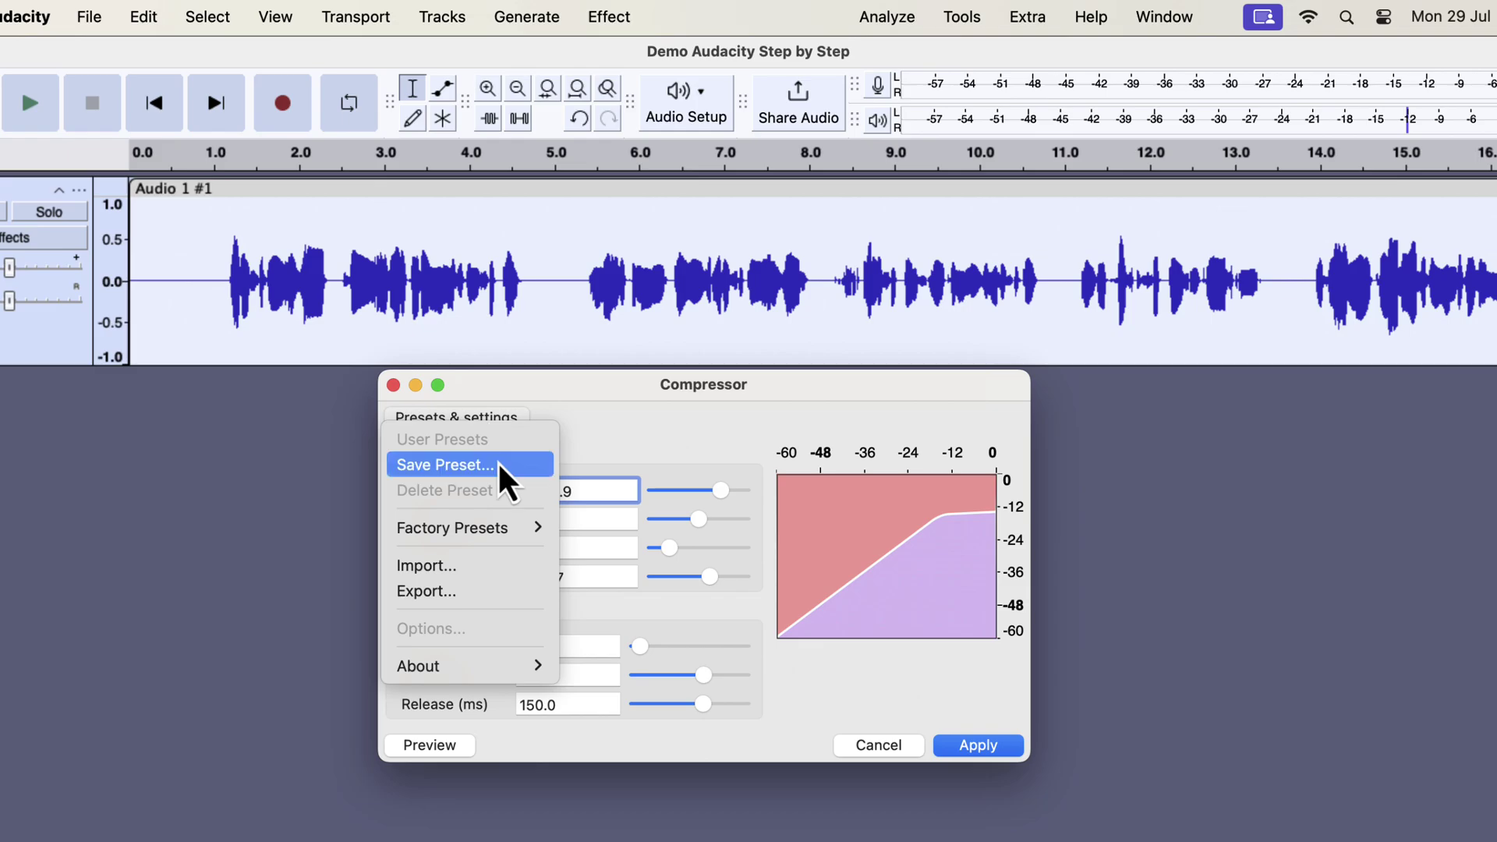
Step: Load the Lead Vocals factory preset in the Compressor, reduce the ratio to 4.1, and apply the effect to the voice track
mouse_move(518, 530)
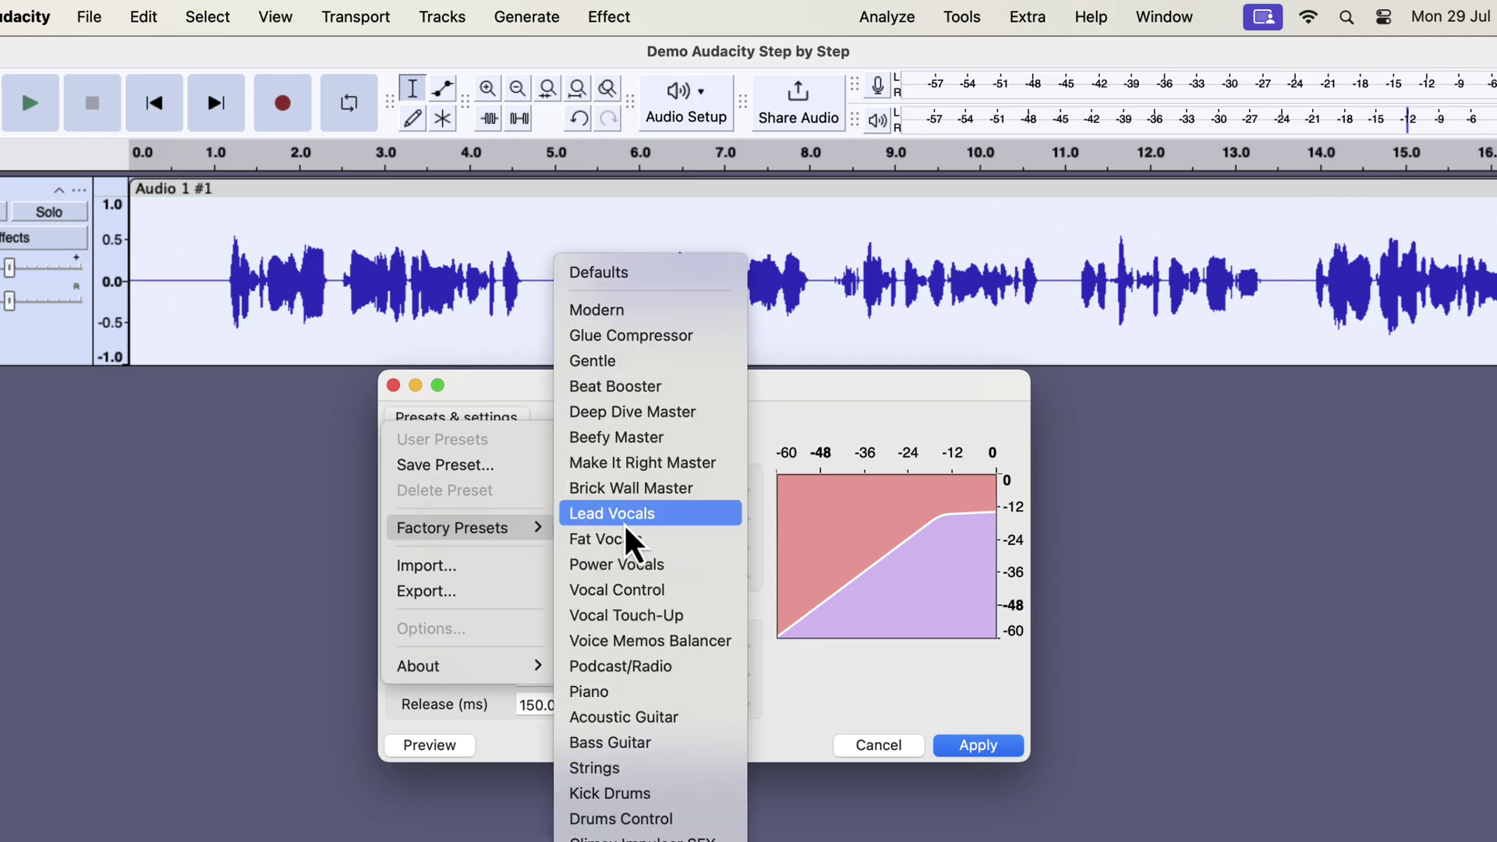
click(706, 521)
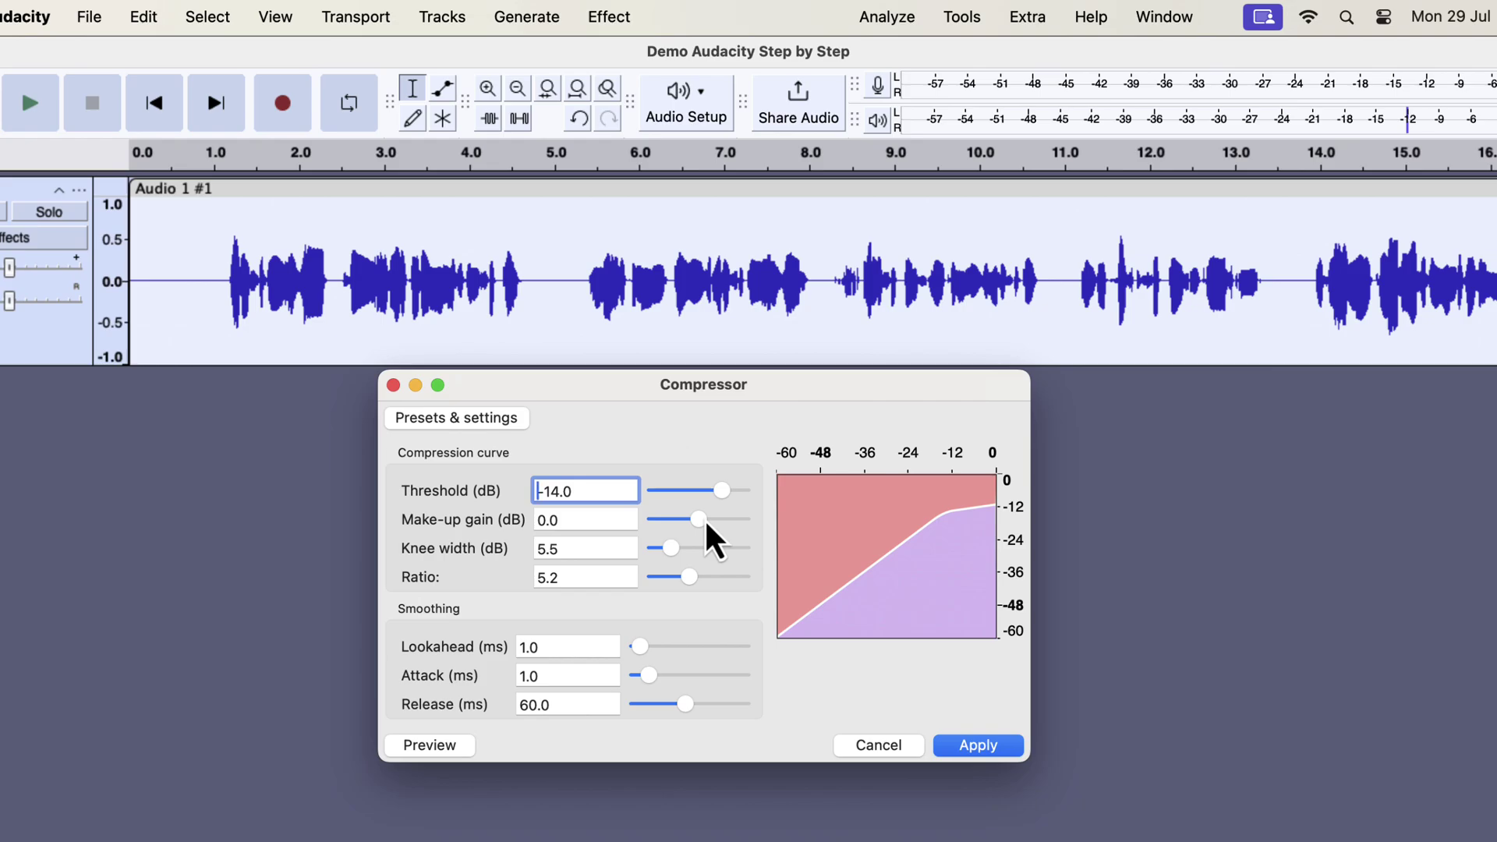
click(692, 583)
drag(692, 584, 685, 584)
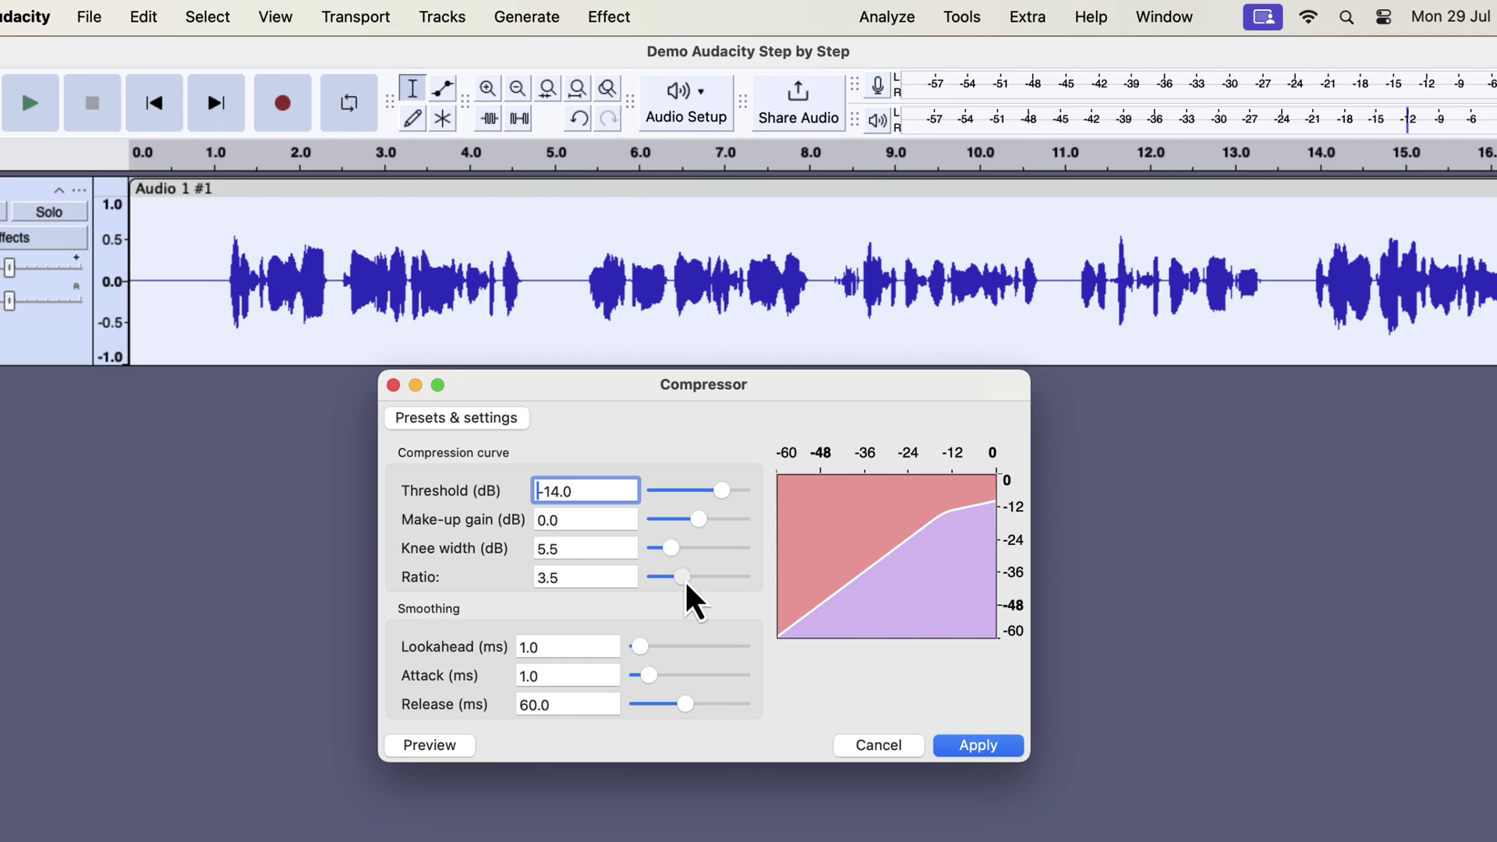
drag(687, 584, 690, 586)
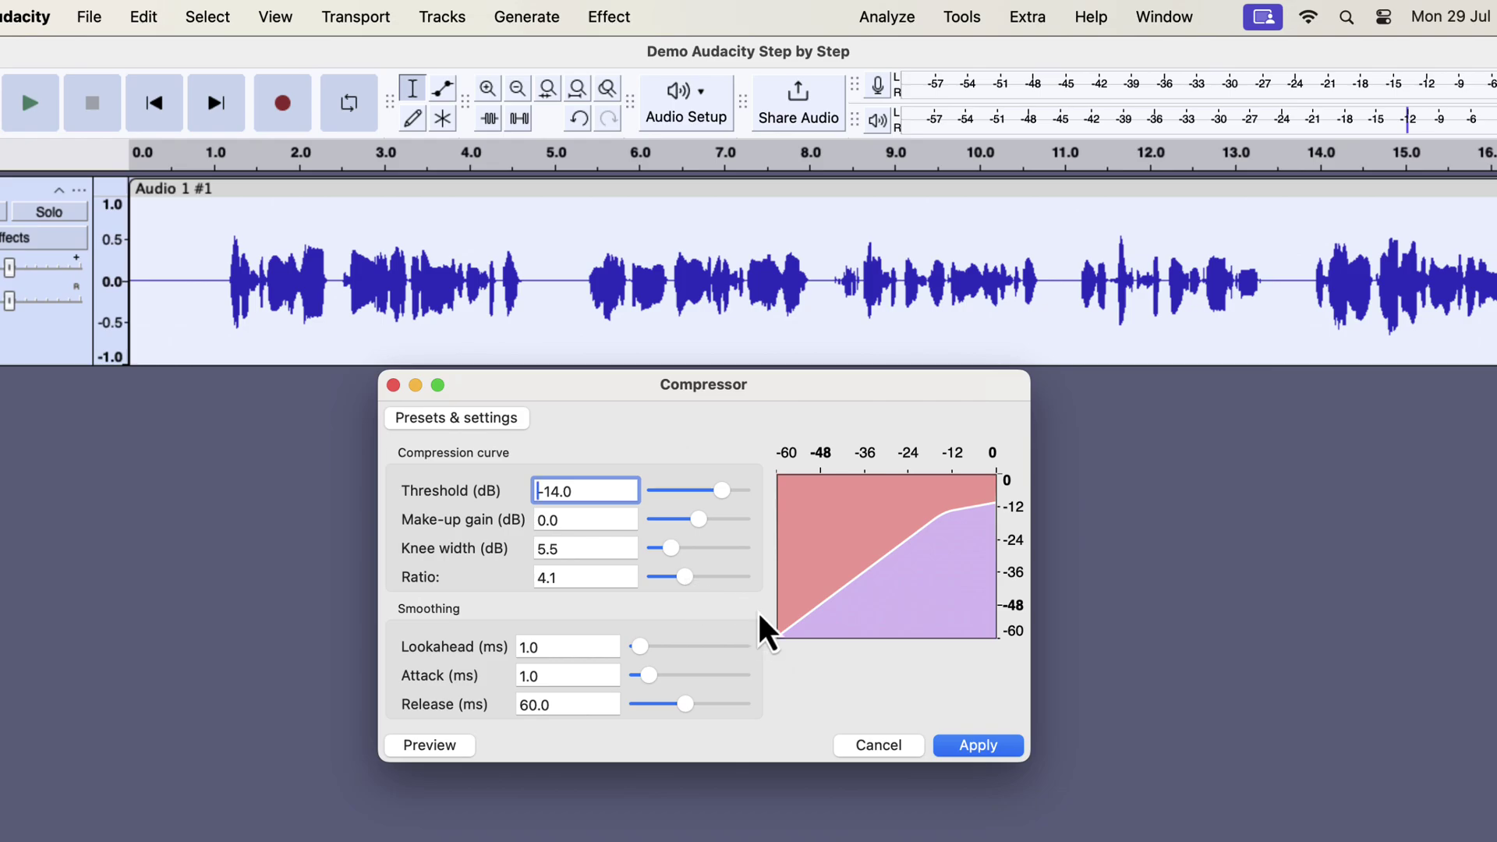
click(976, 747)
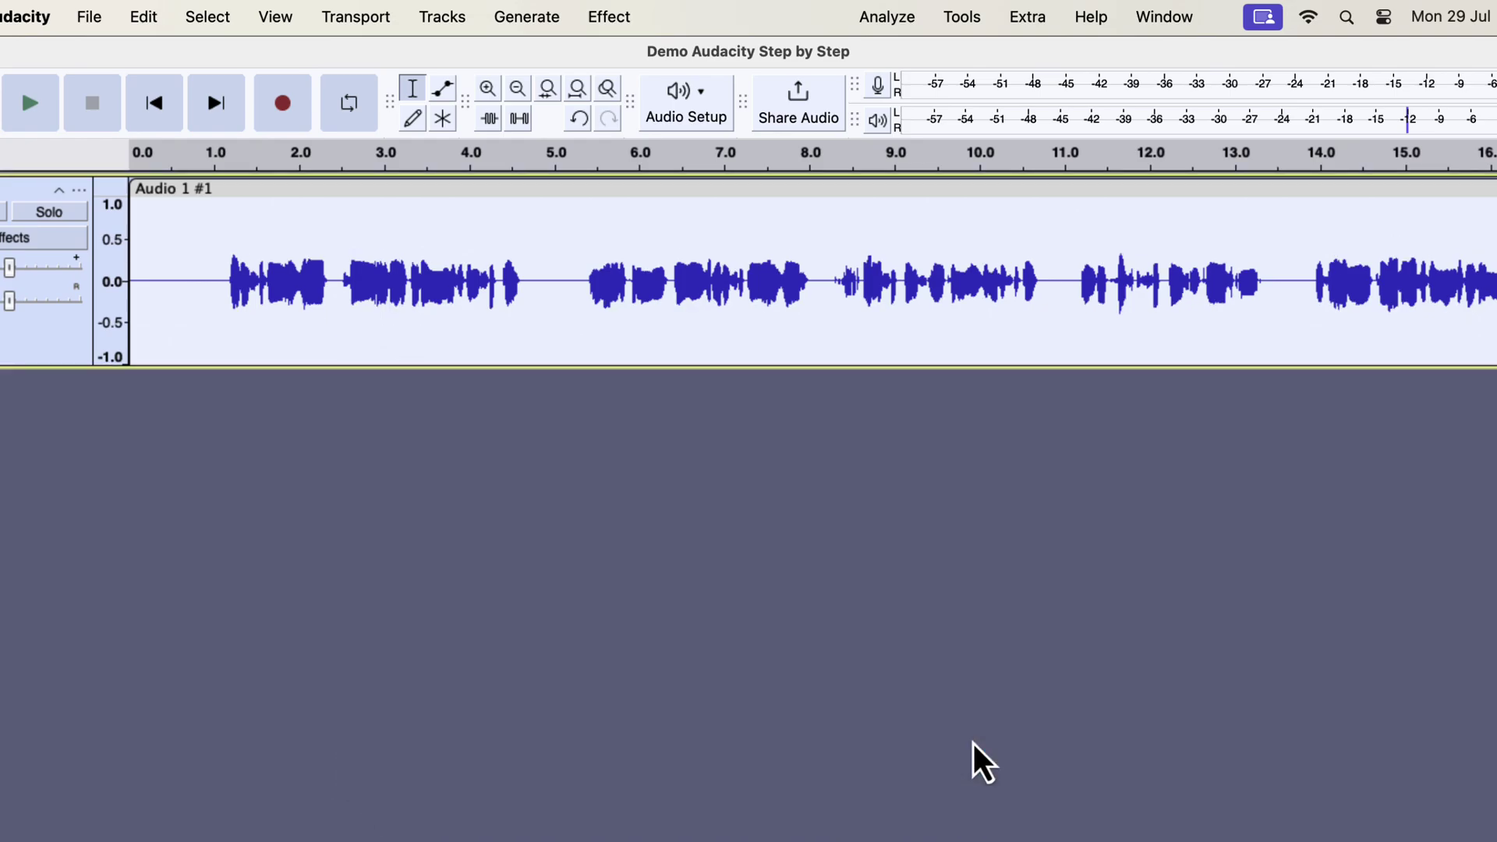
Step: Normalize the compressed track to a peak amplitude of -3.0 dB with DC offset removal
click(627, 17)
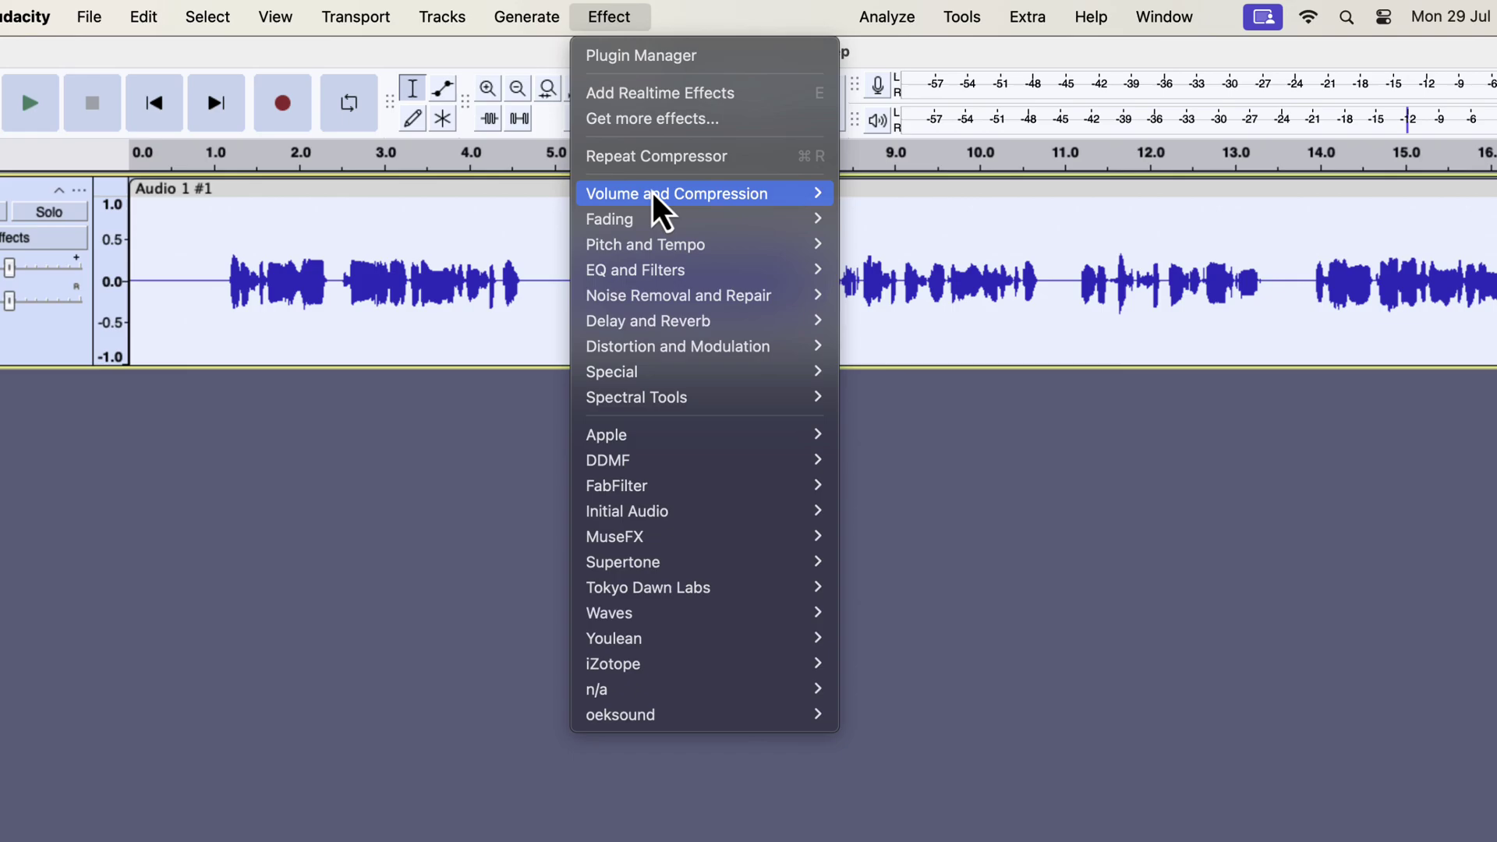
mouse_move(659, 199)
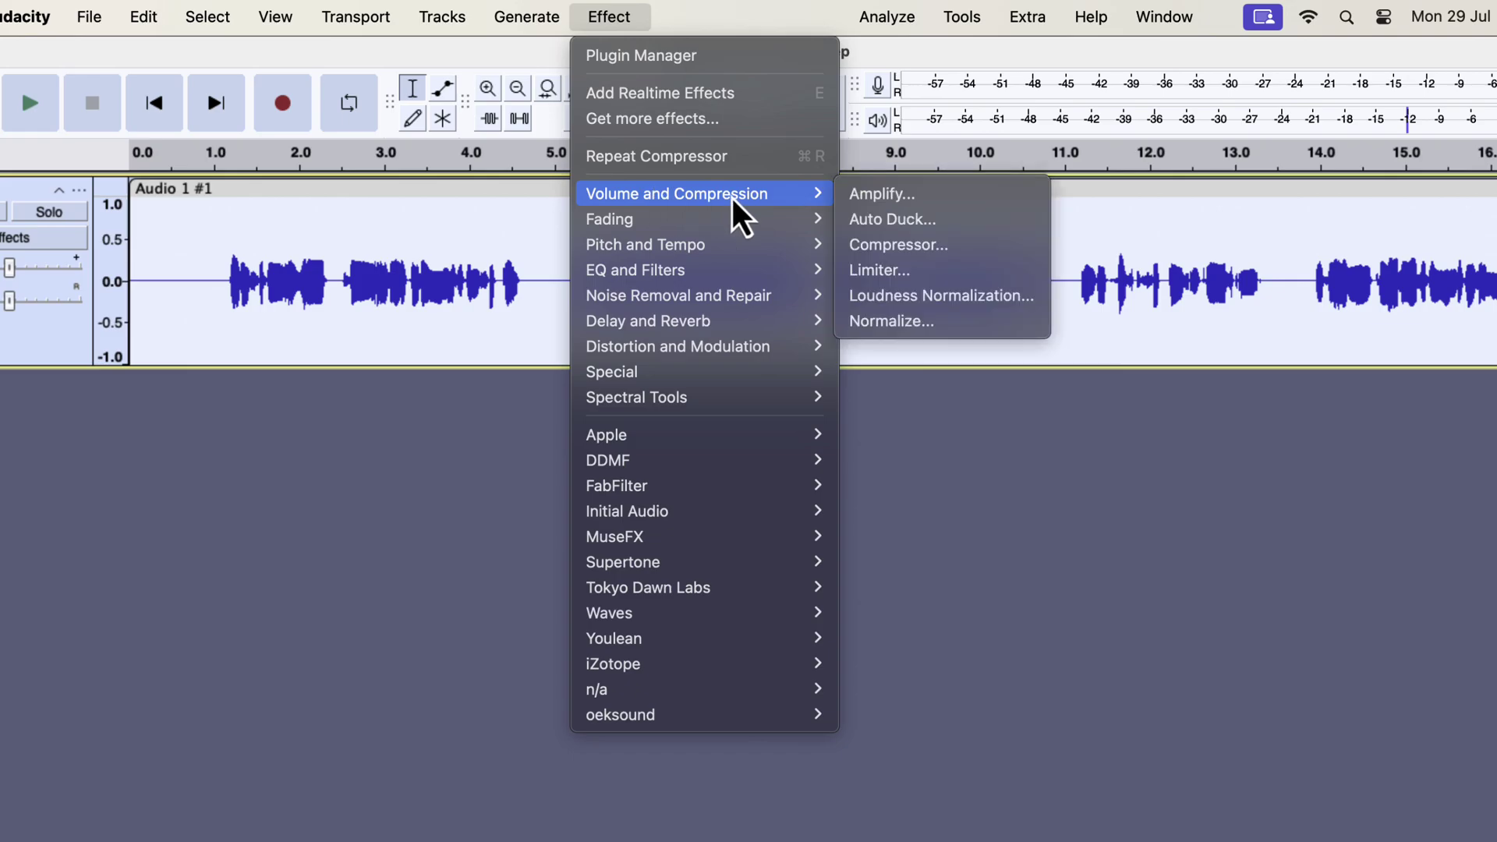
click(892, 321)
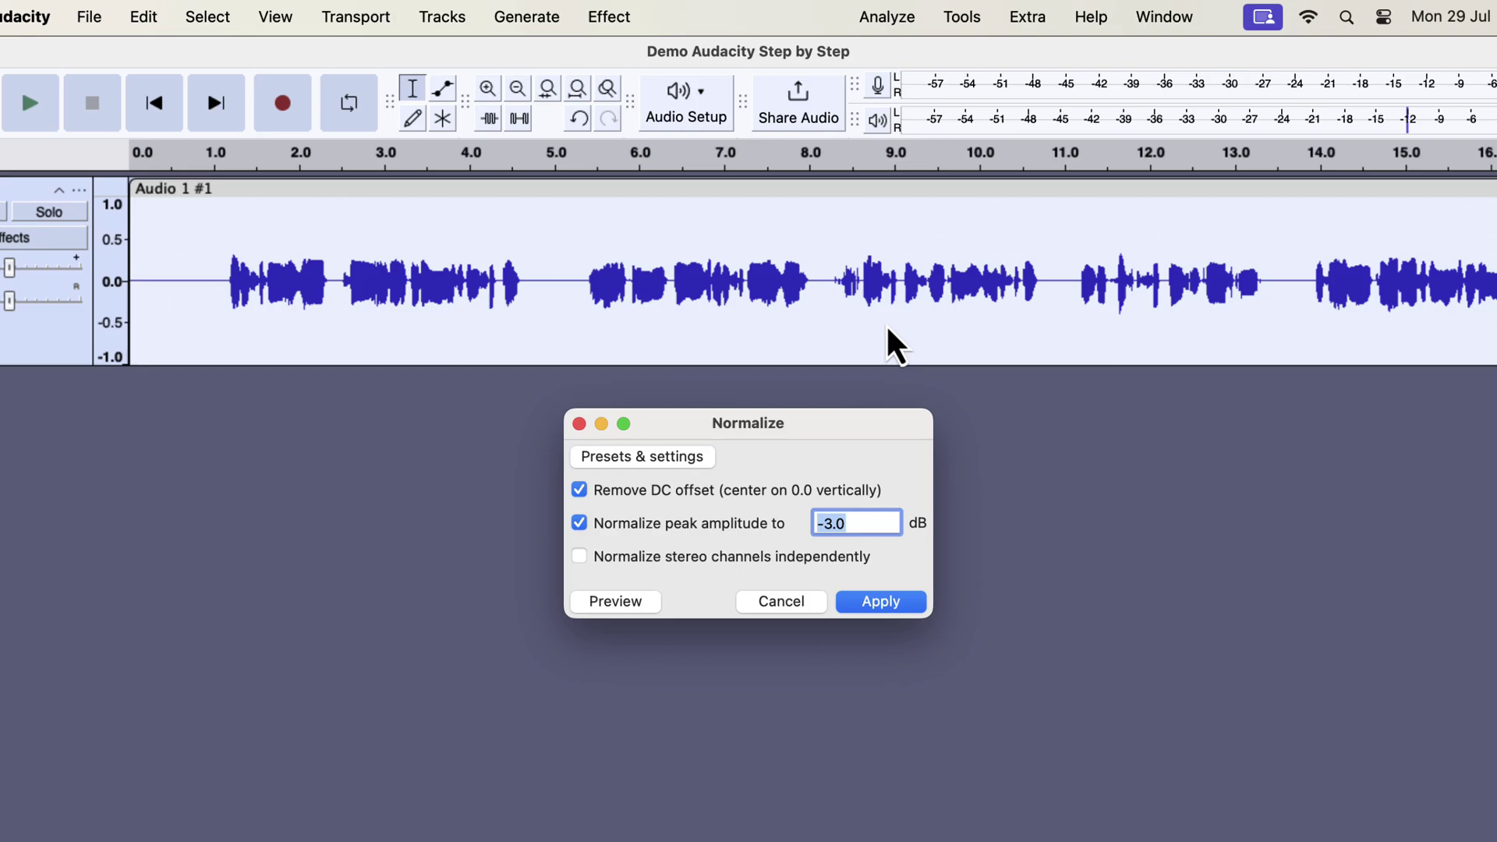
click(897, 608)
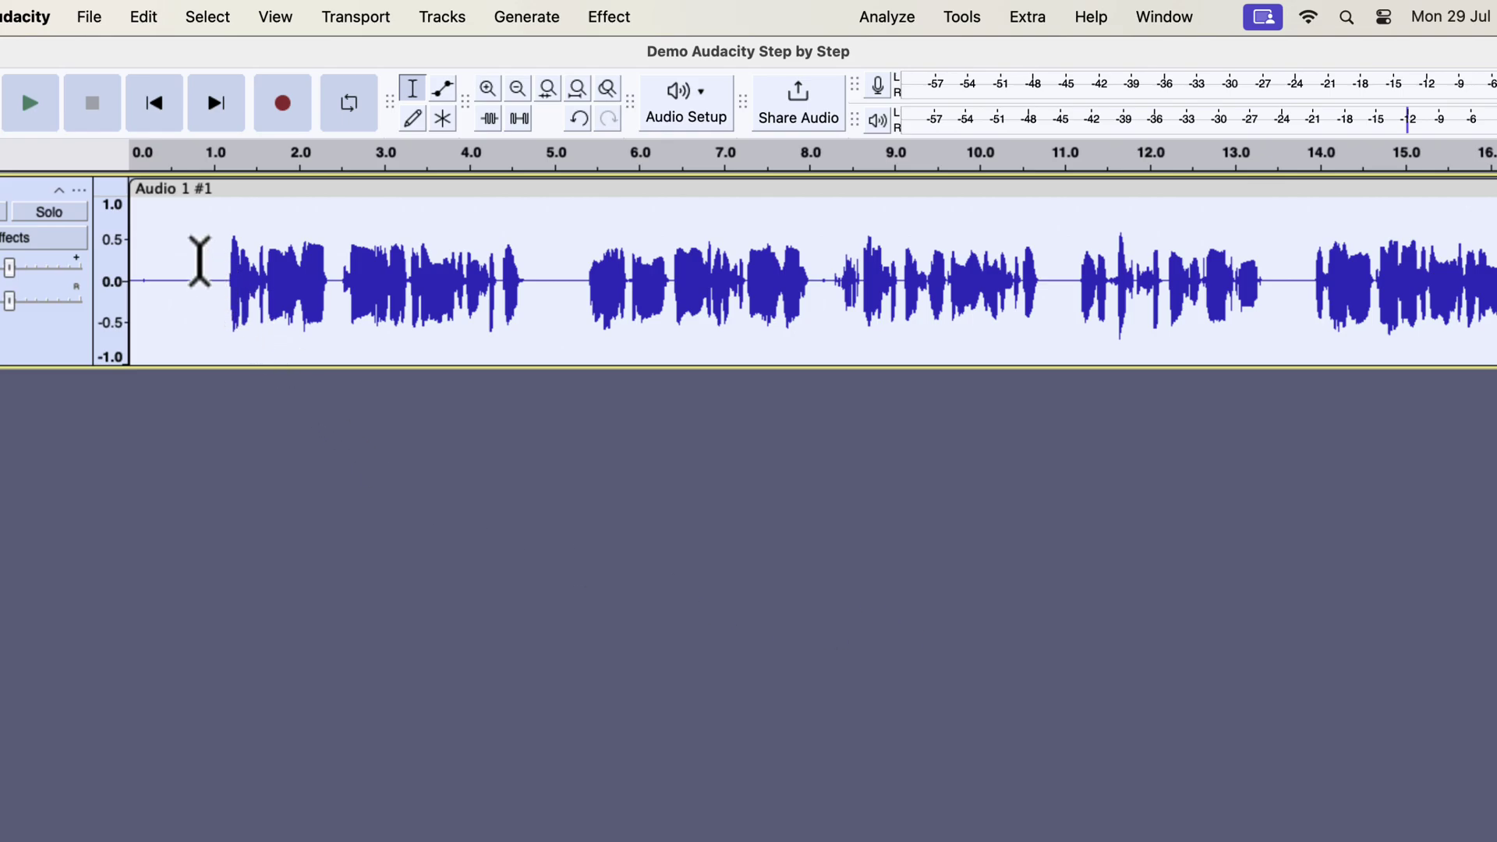
Step: Play back the processed voice track from just before the first phrase through its end, and stop playback
click(201, 260)
key(space)
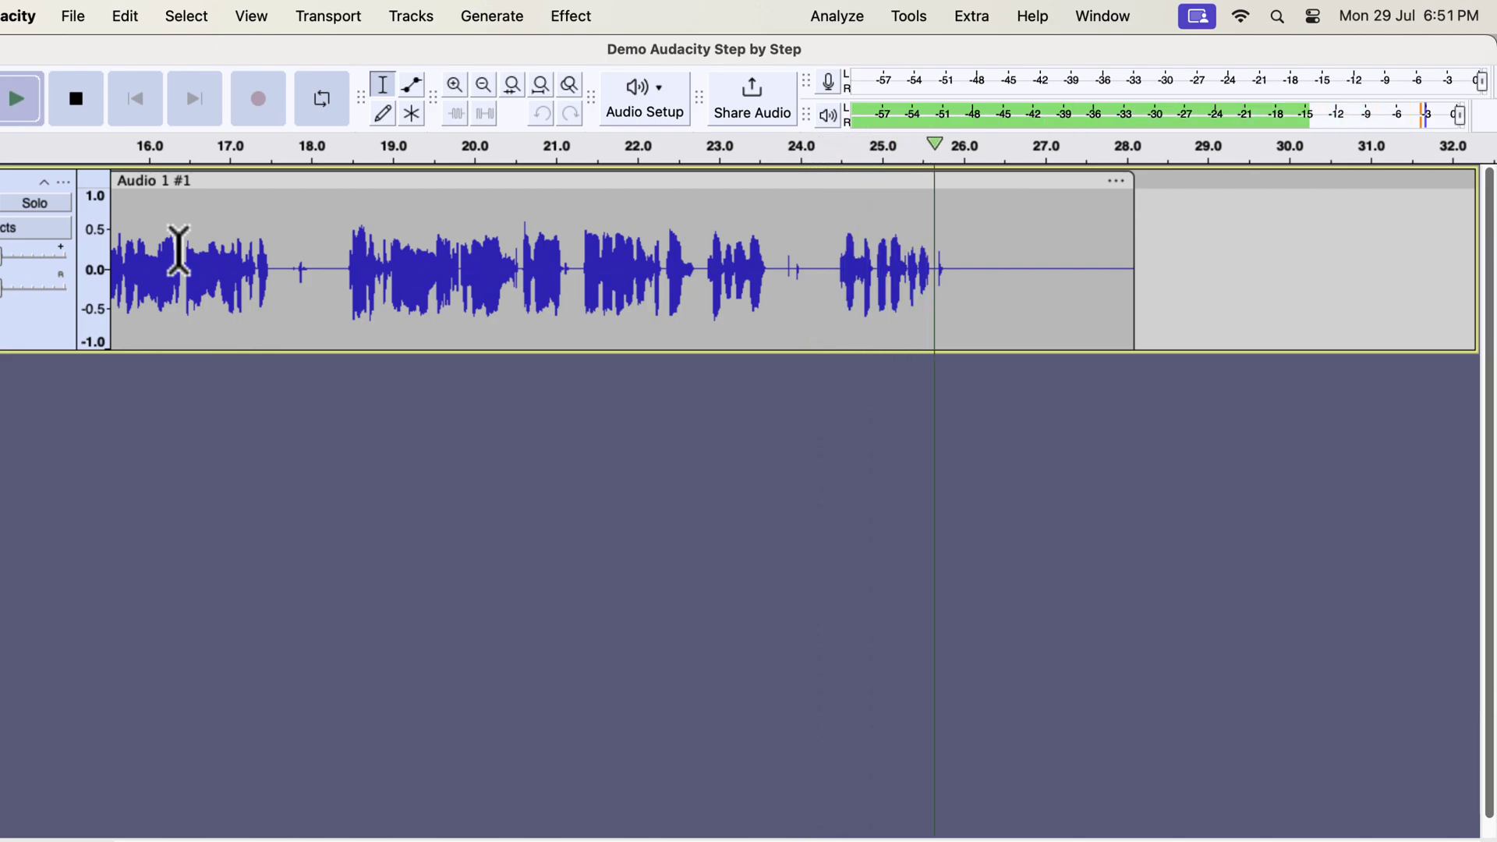
key(space)
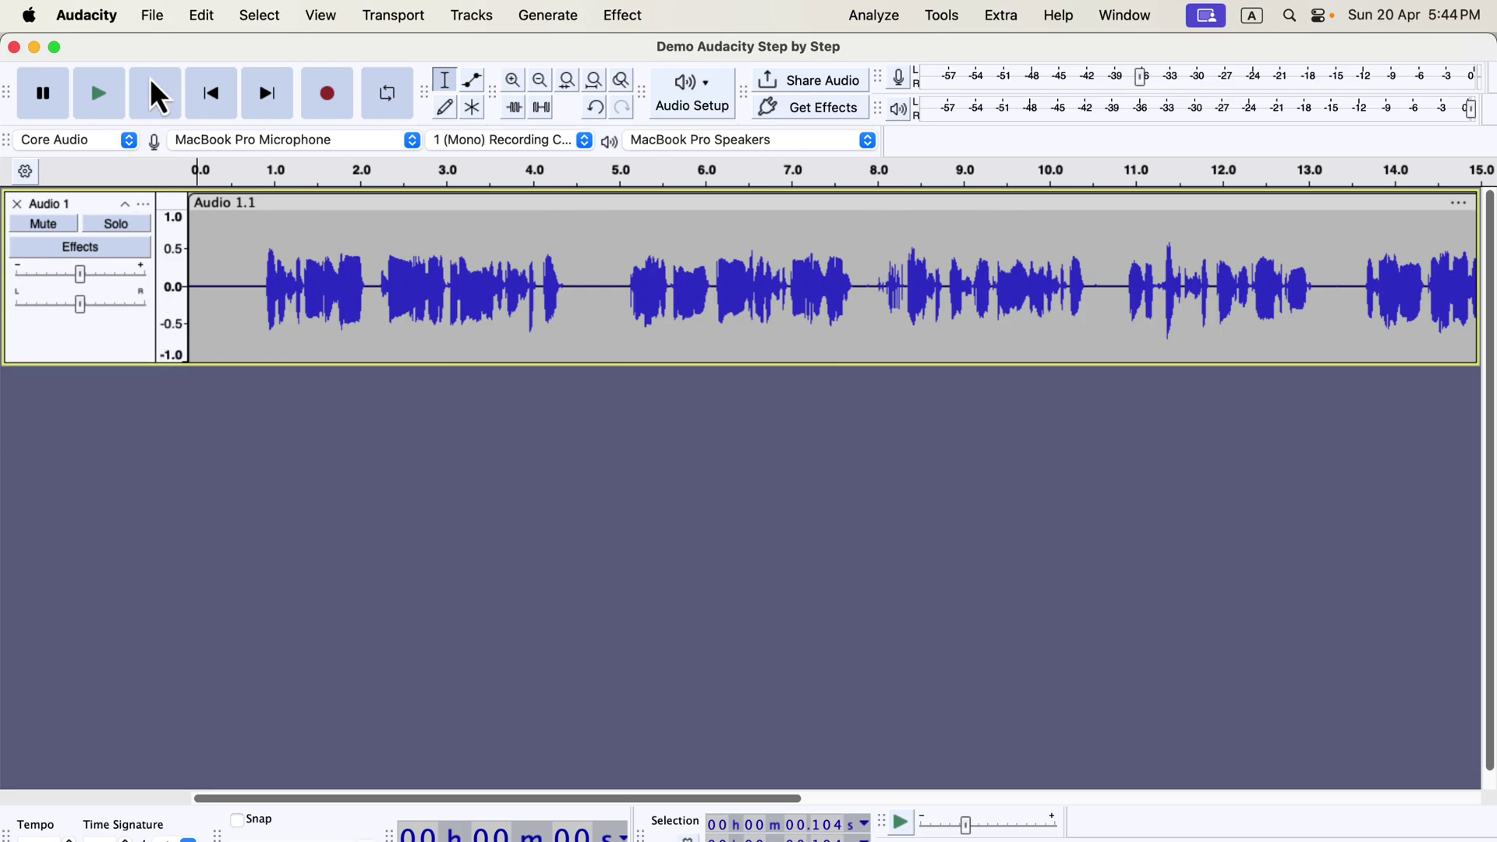
Step: Start an audio export and set its destination to the Sample recording folder on the Desktop
click(153, 16)
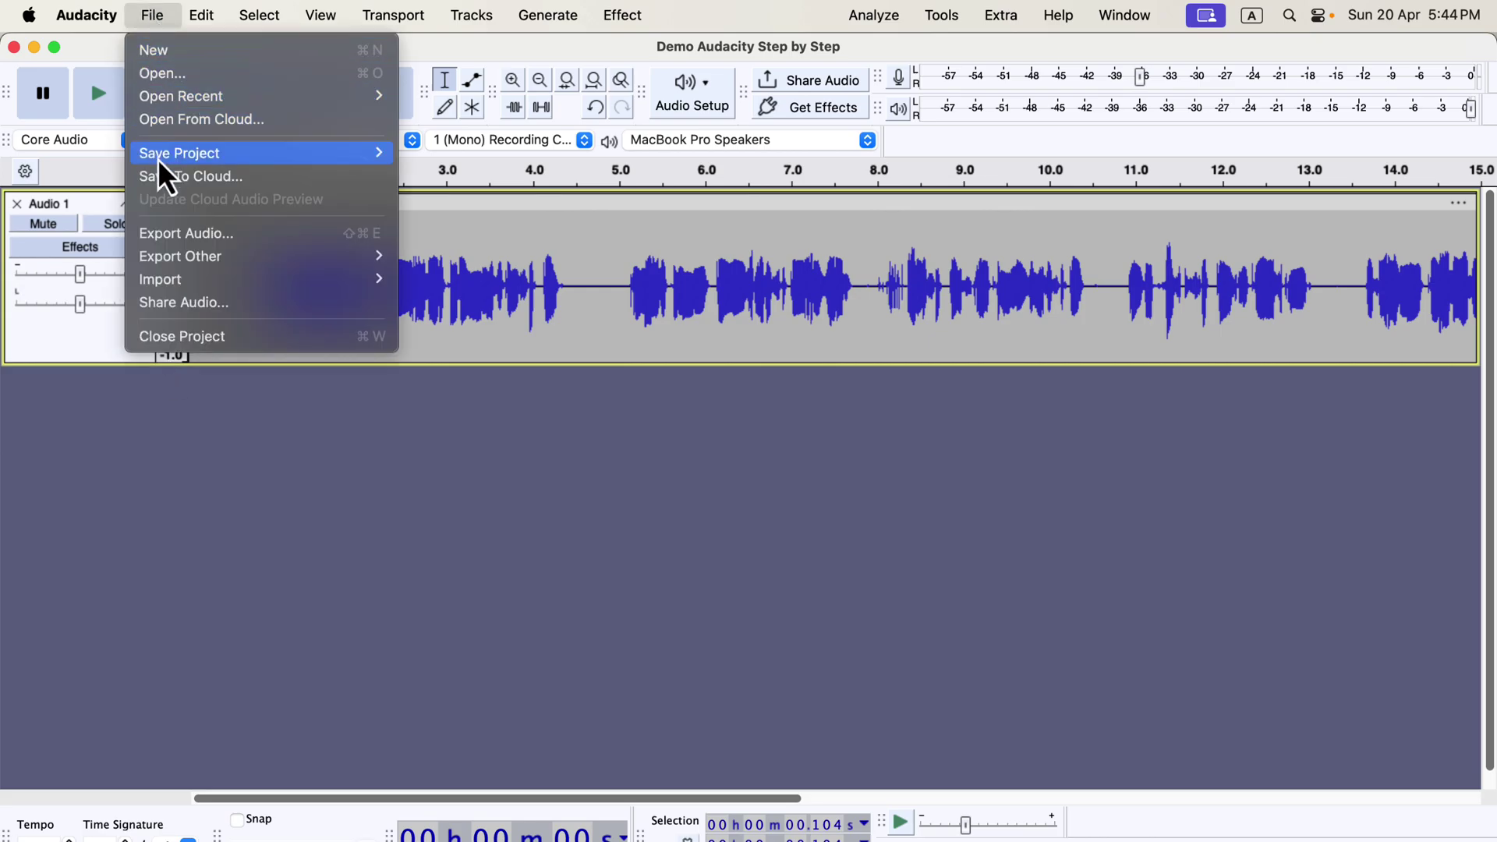
click(293, 234)
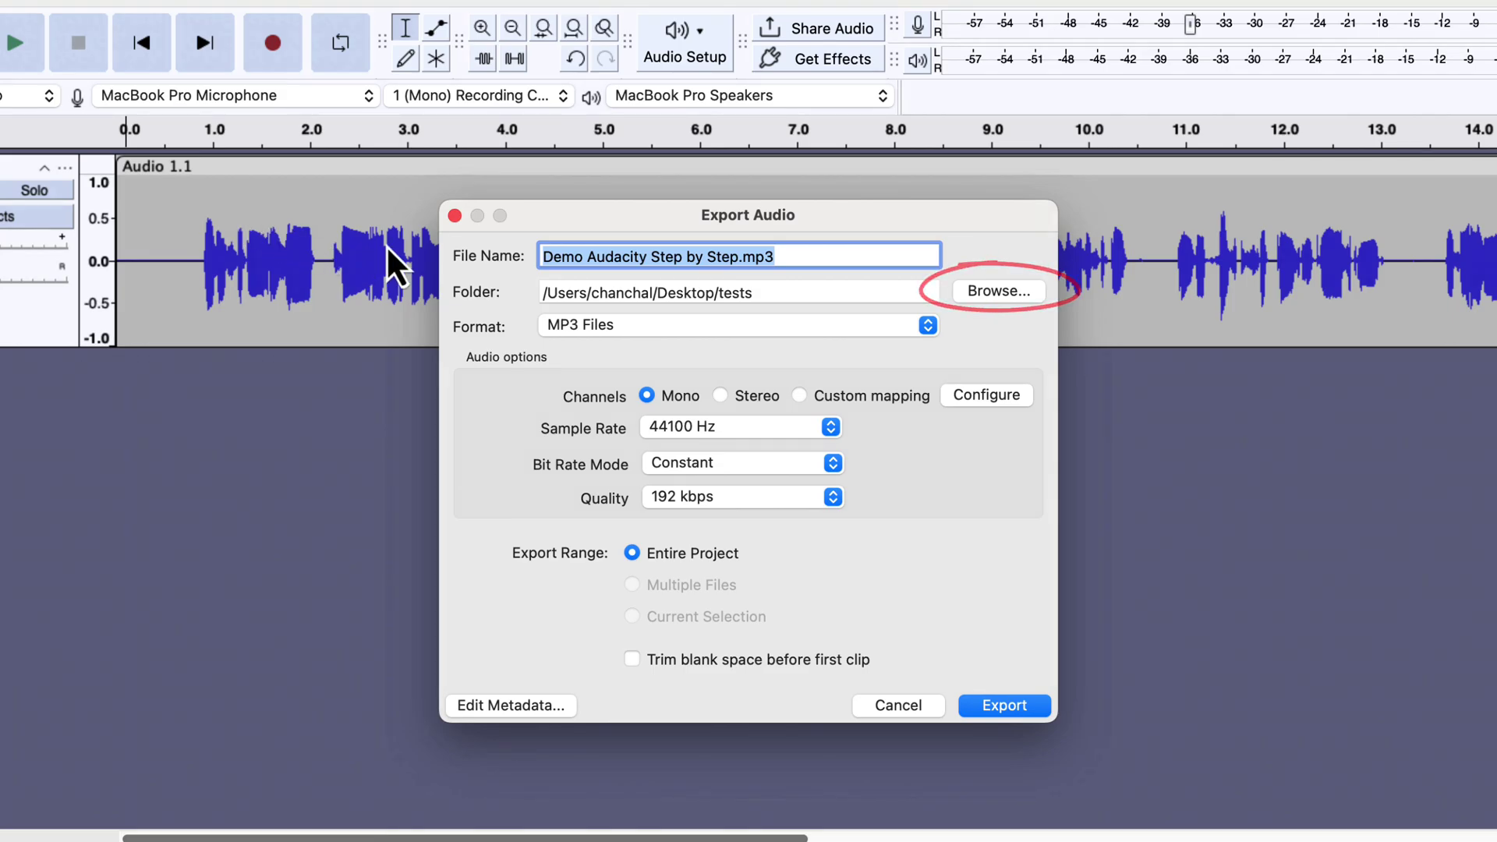
click(971, 304)
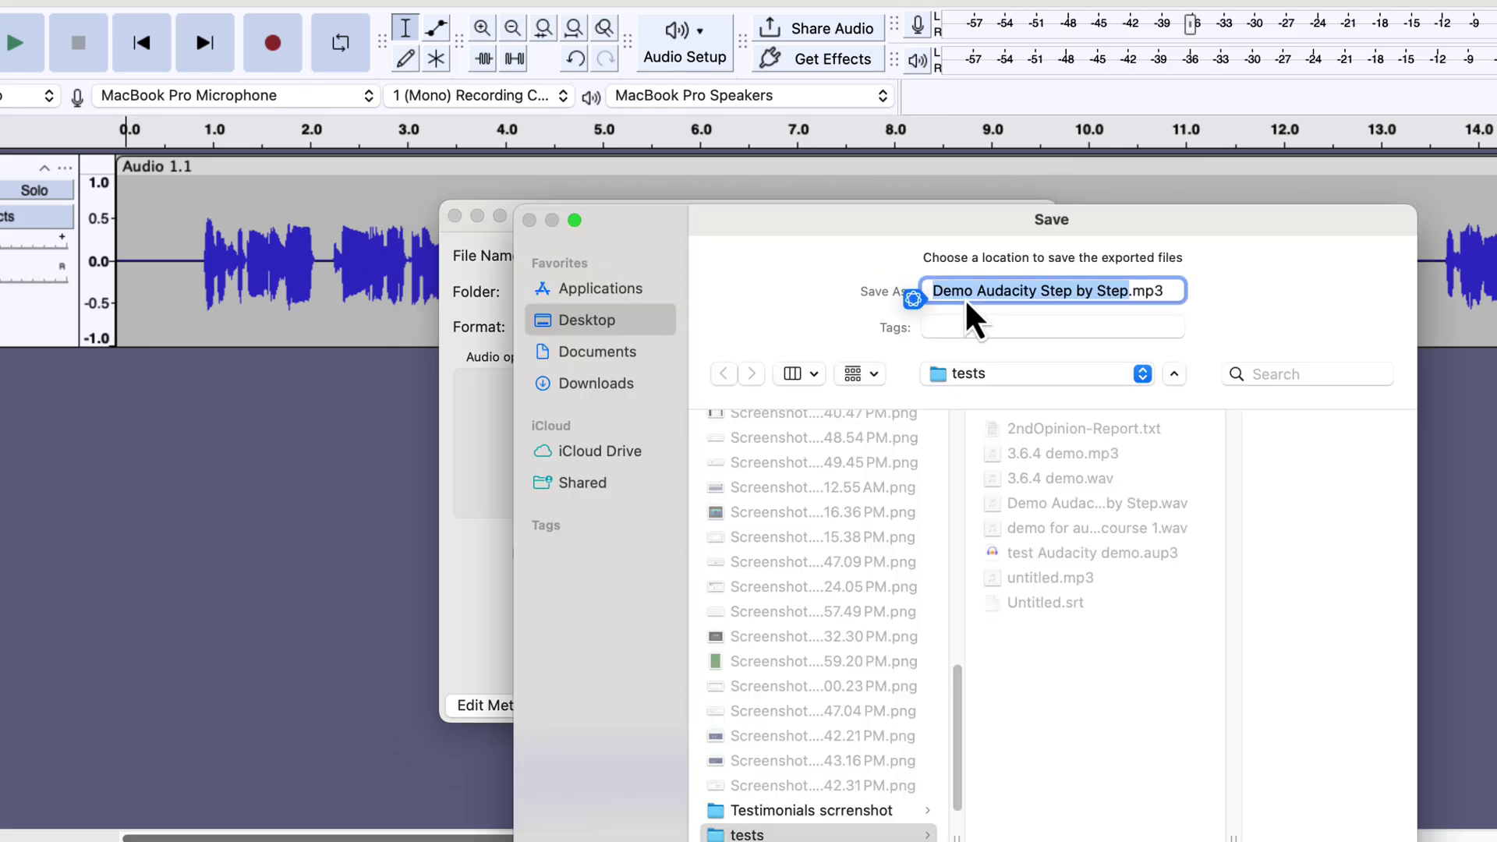
scroll(882, 557, up, 5)
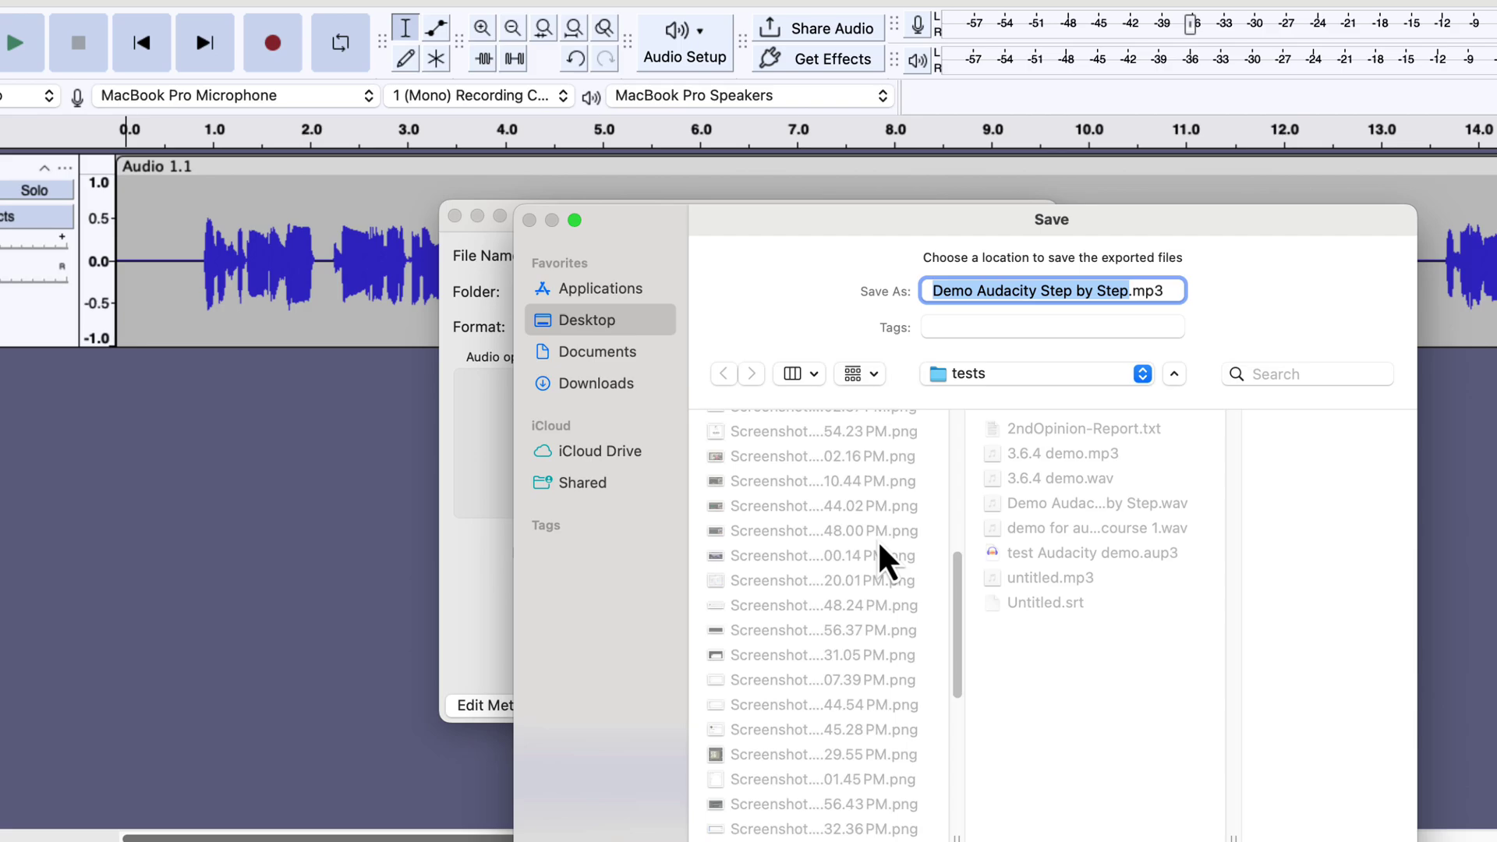
scroll(881, 557, up, 5)
scroll(884, 557, up, 3)
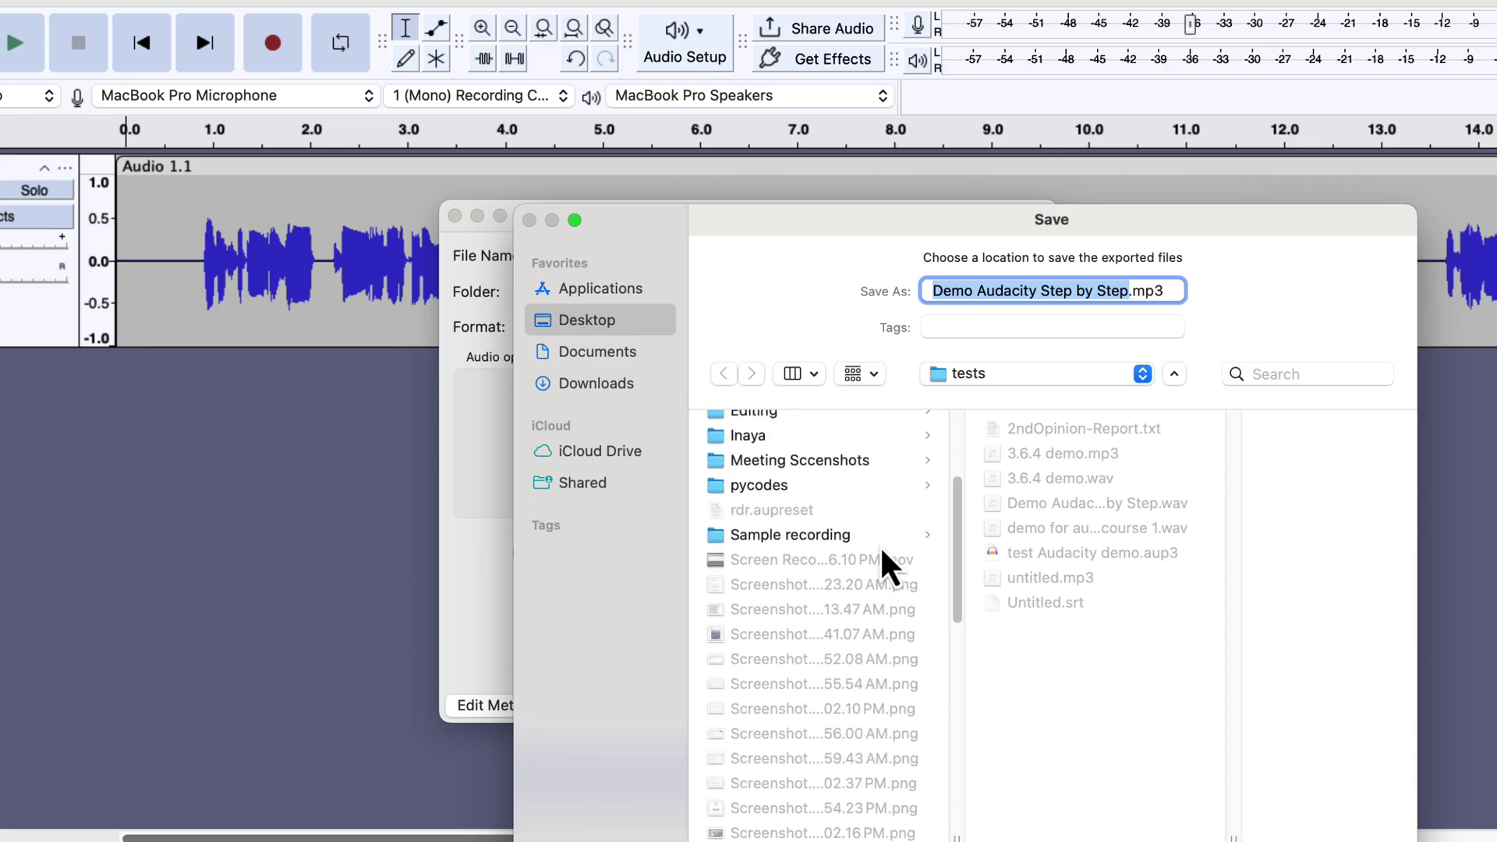
scroll(886, 561, down, 1)
click(825, 574)
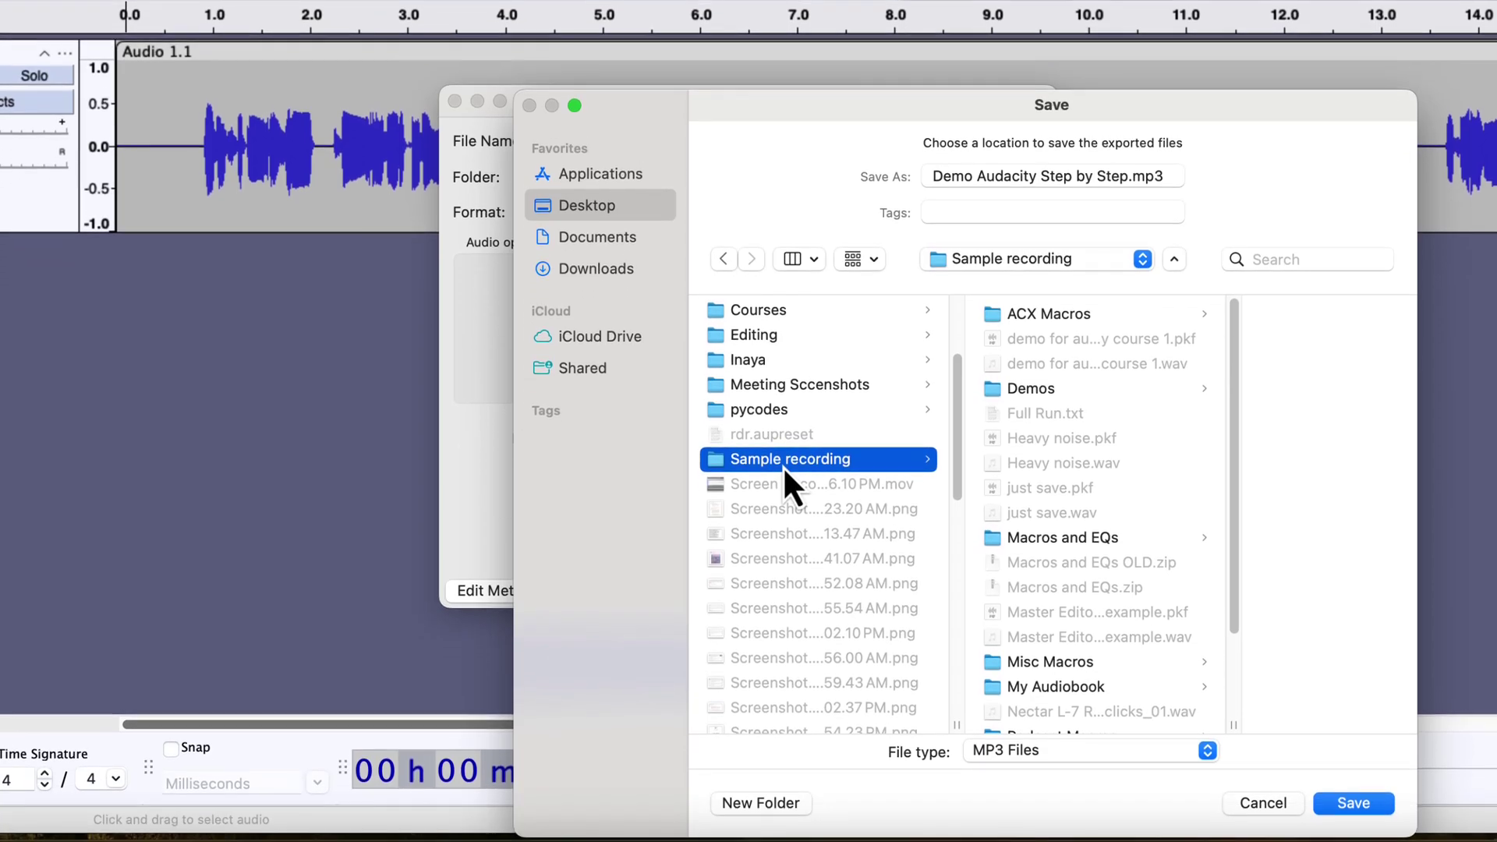
click(1327, 797)
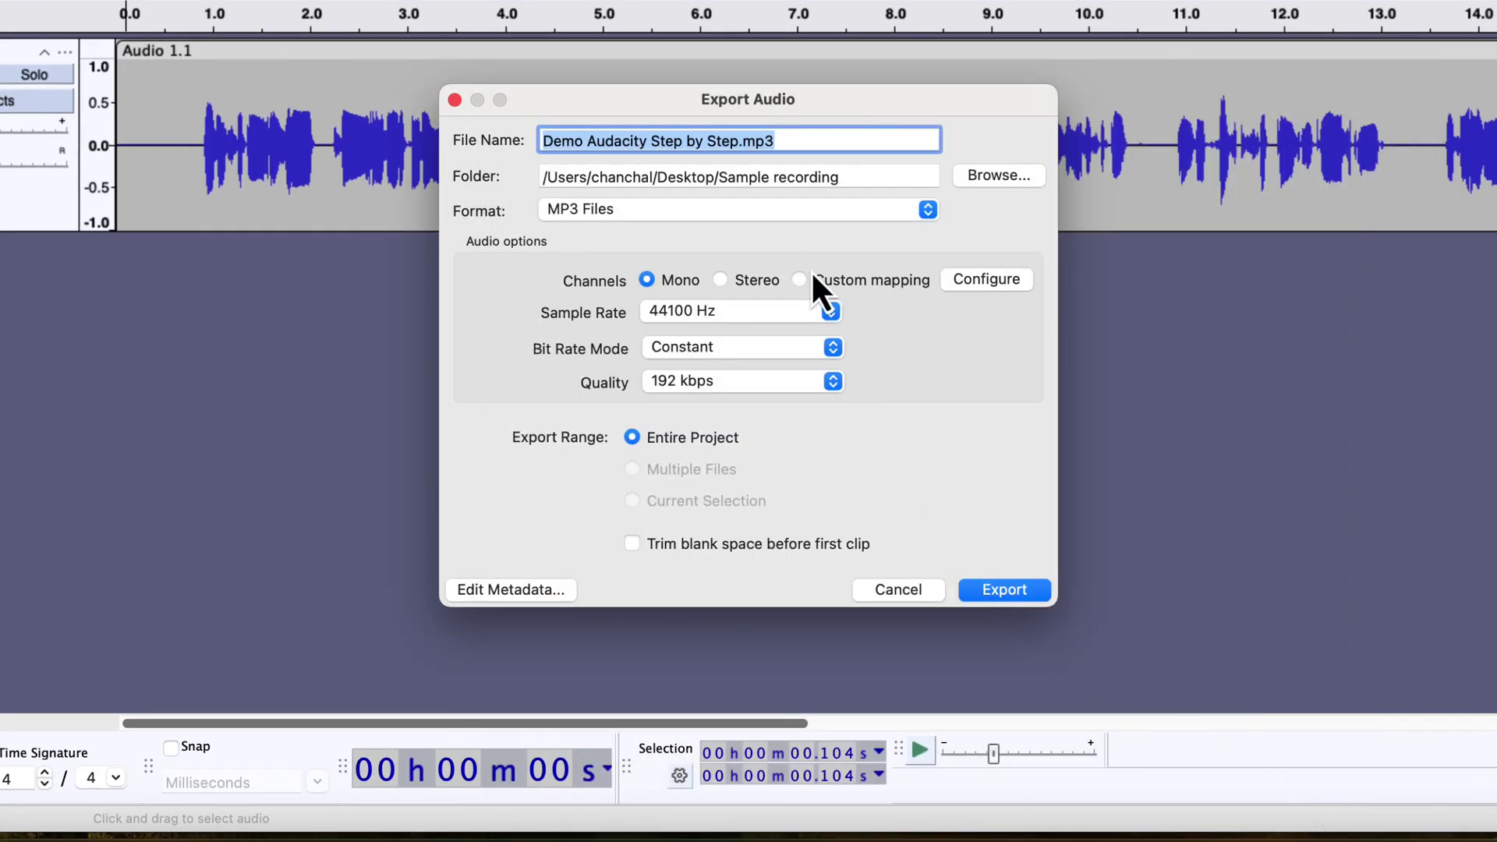
Step: Switch the export format to WAV (Microsoft) and back to MP3 Files
click(836, 211)
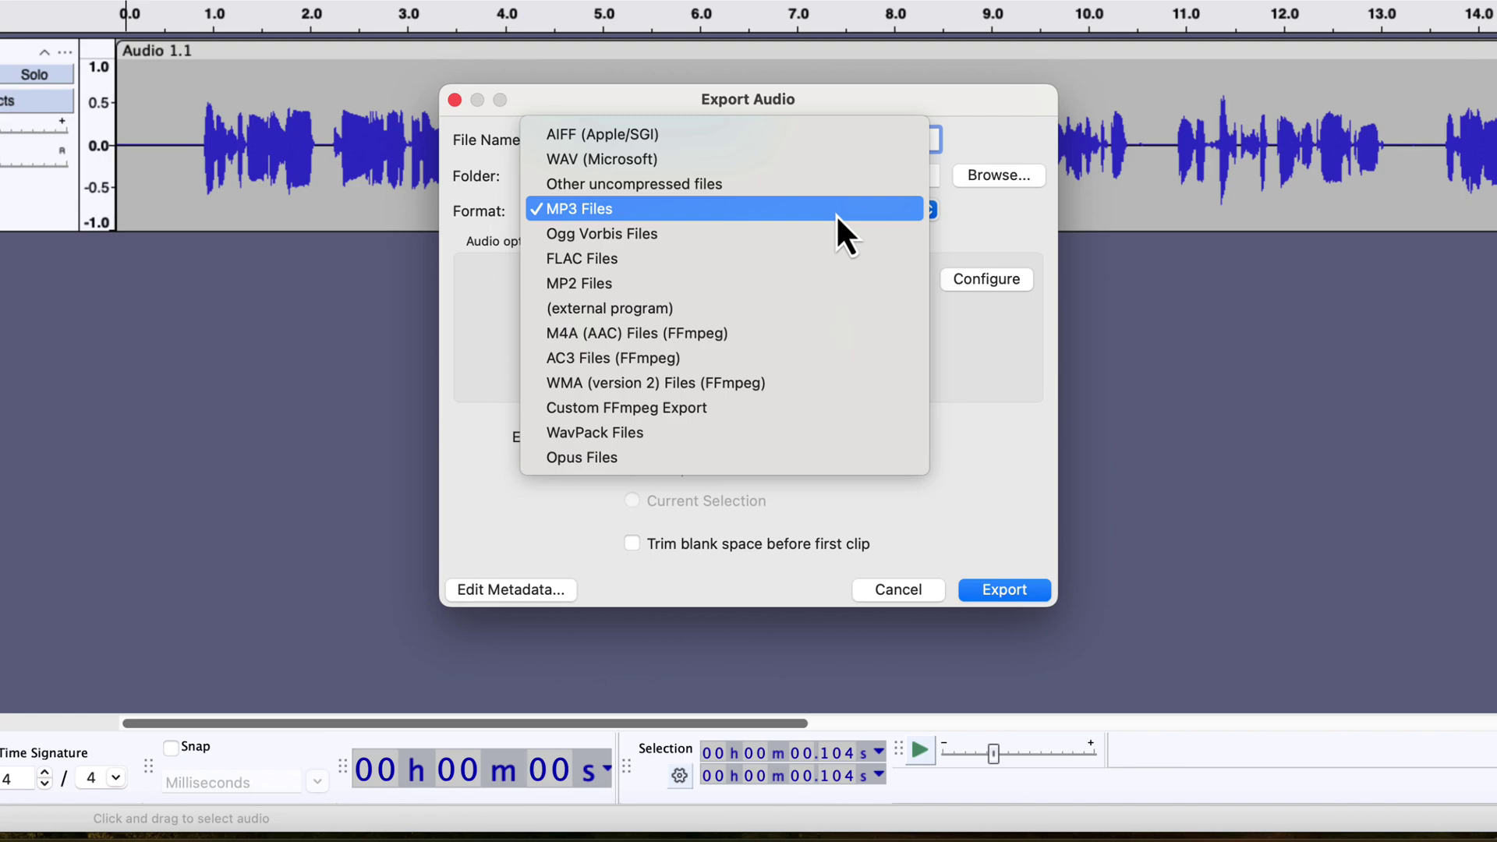
click(808, 162)
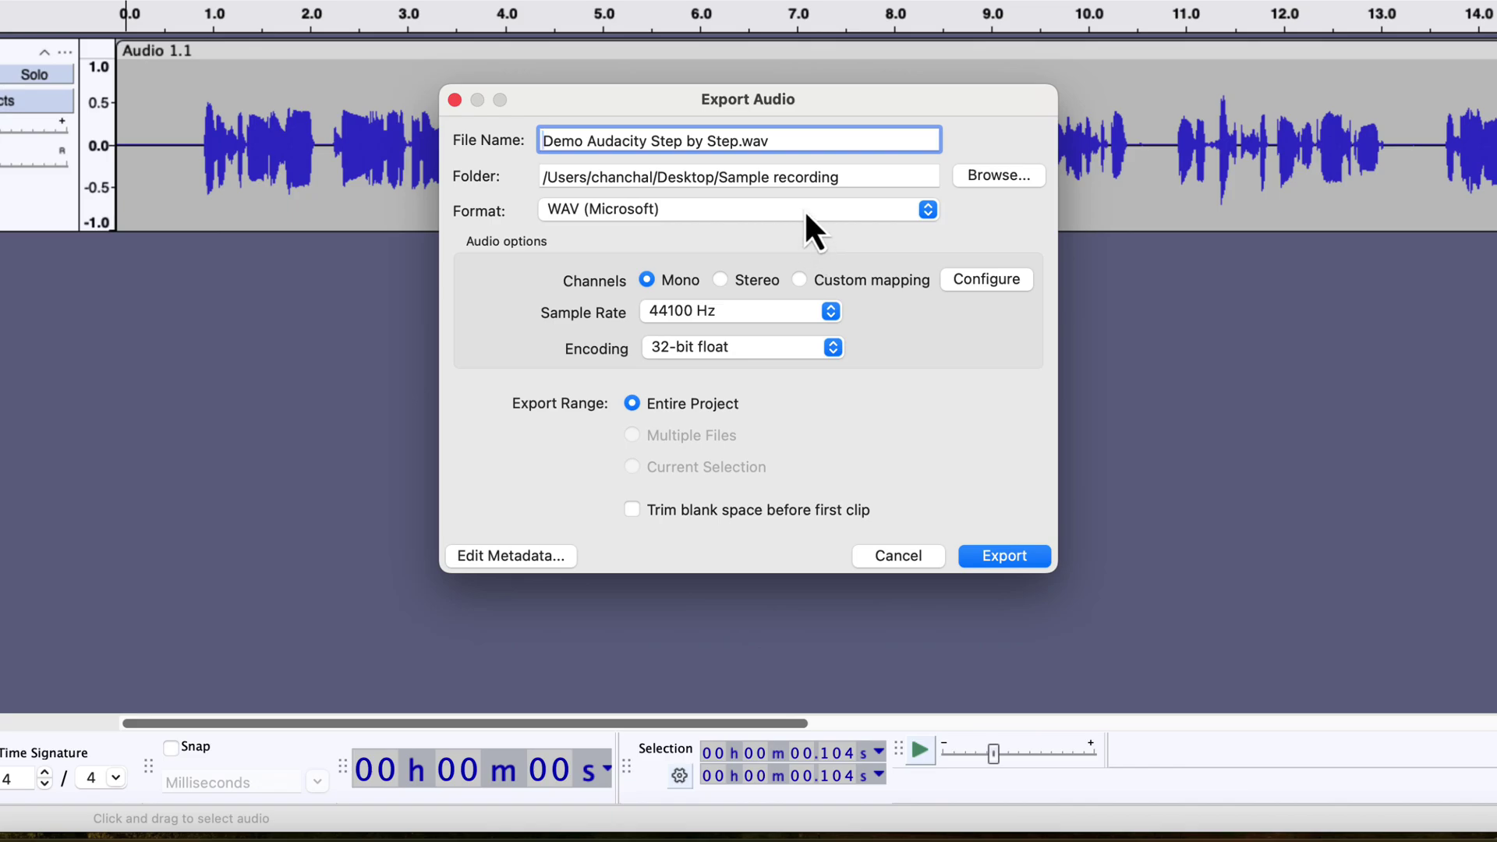
click(805, 210)
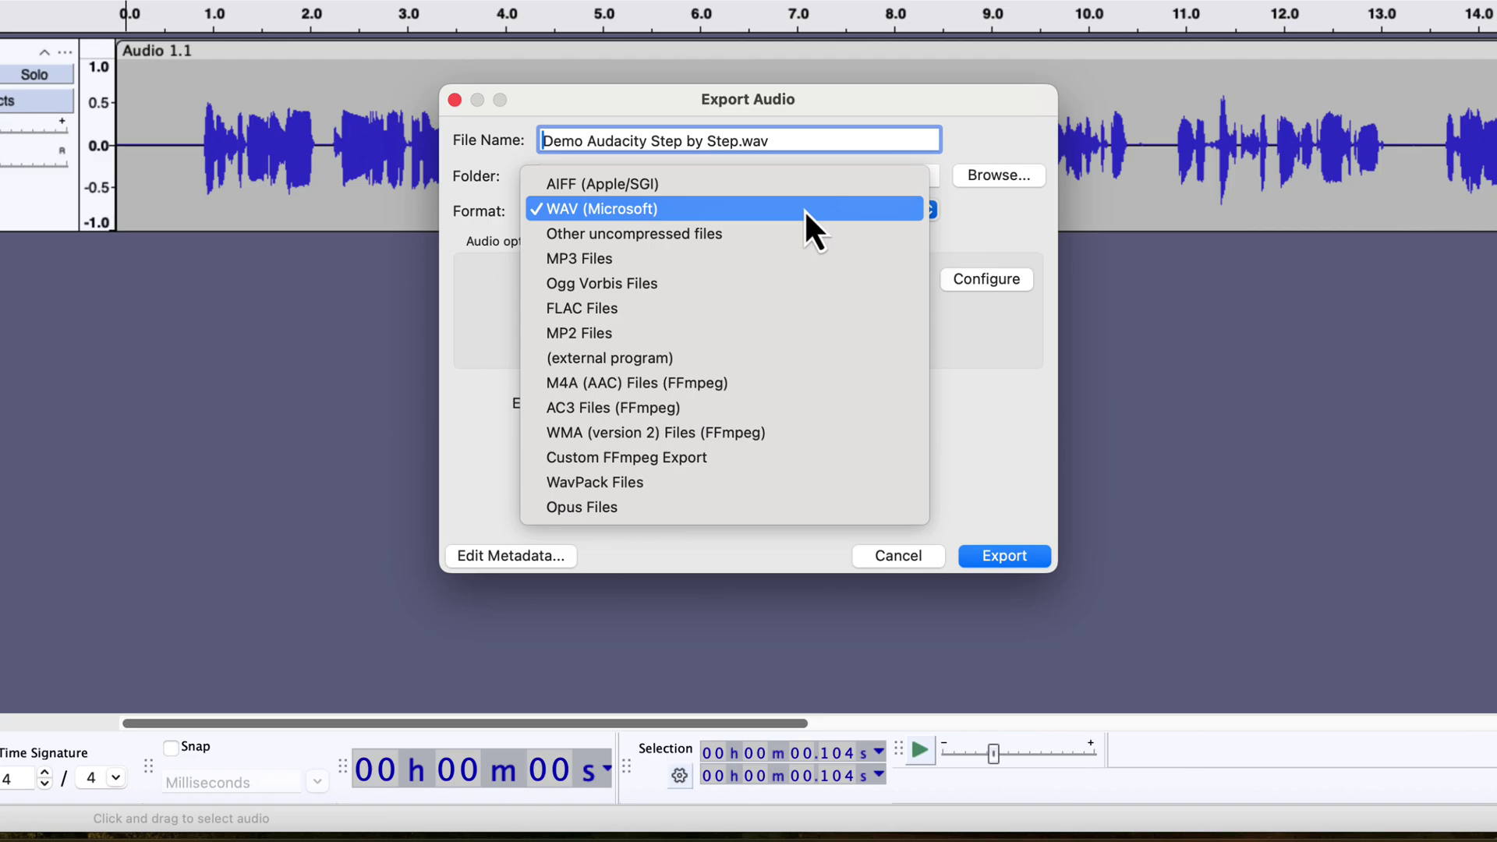
click(734, 261)
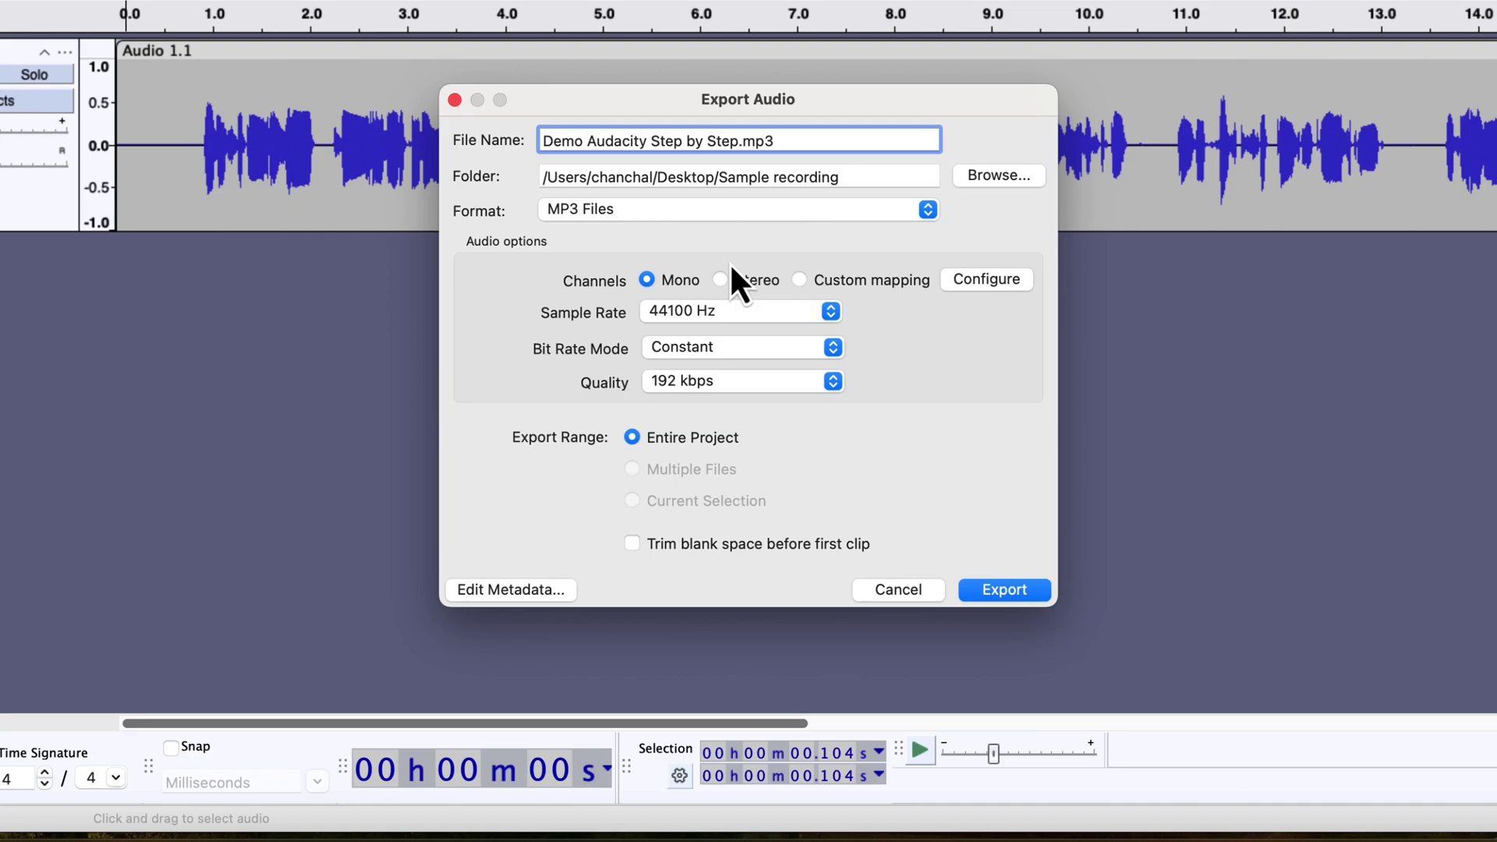
Step: Export the entire project as a mono MP3 with a Constant bit rate and 192 kbps quality
click(777, 348)
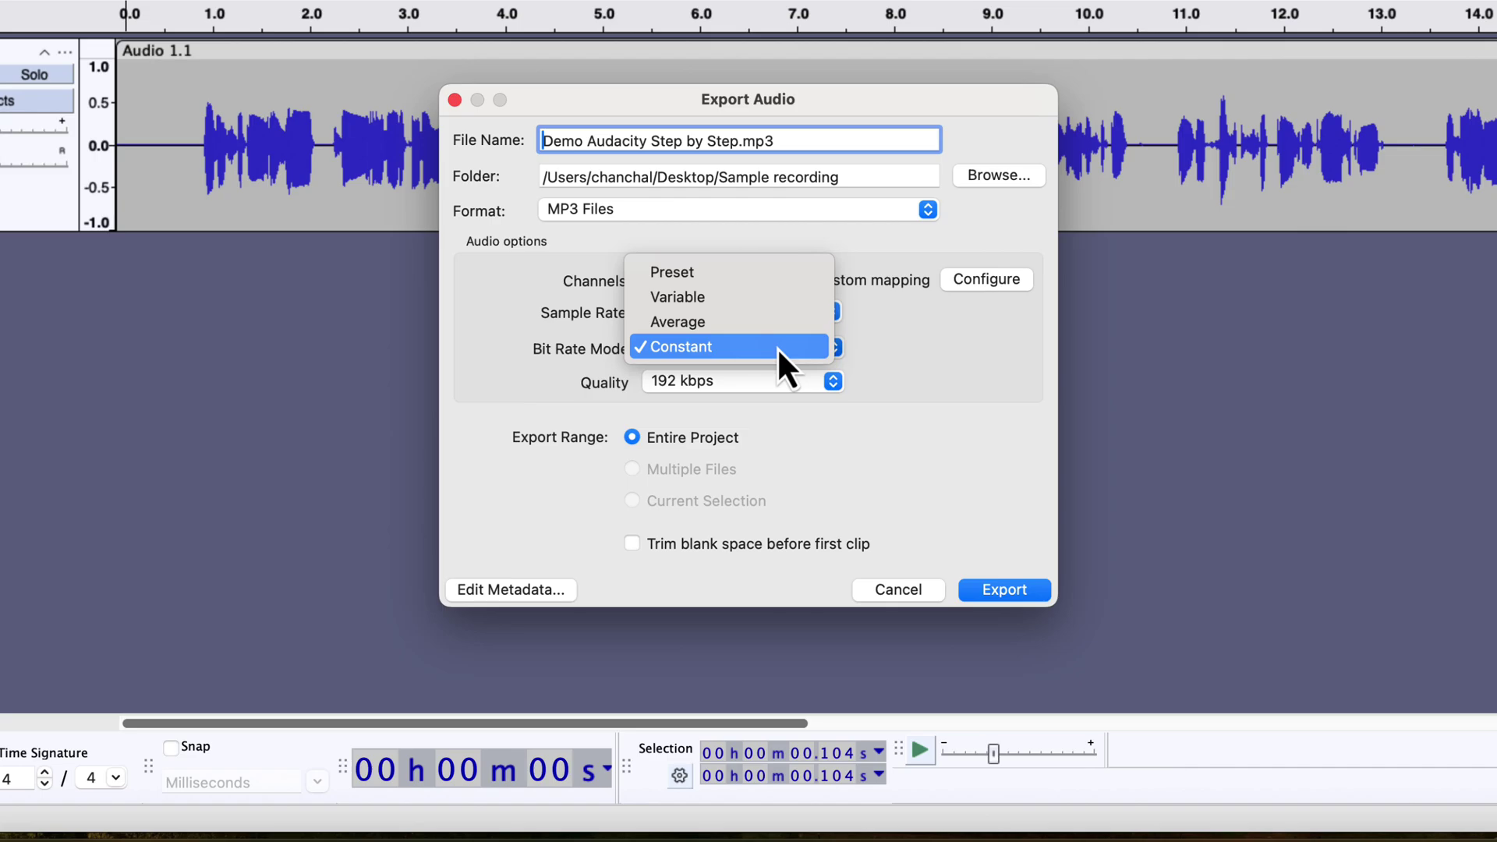
click(777, 348)
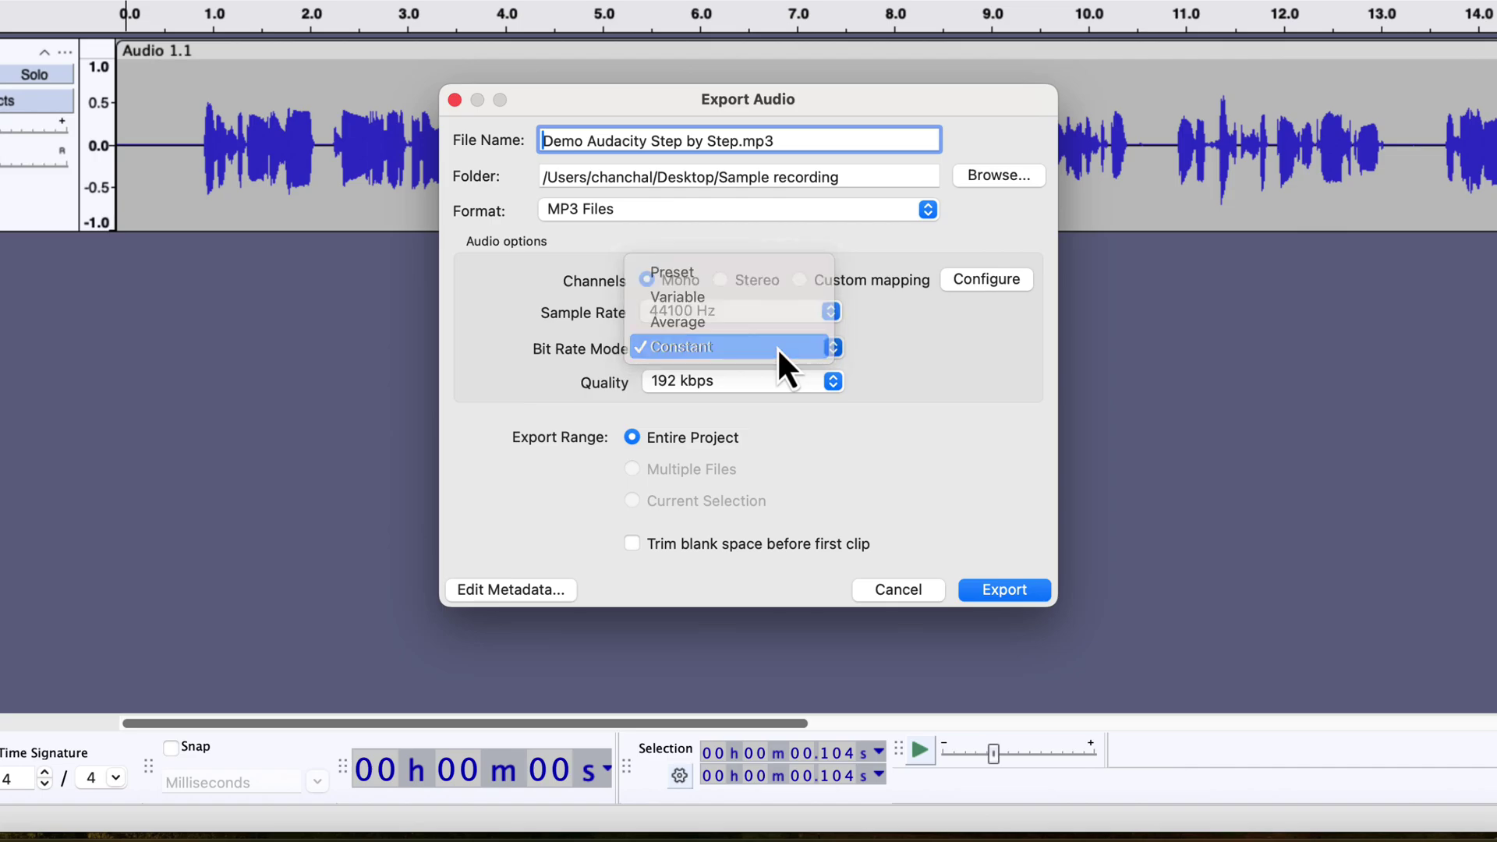
click(789, 384)
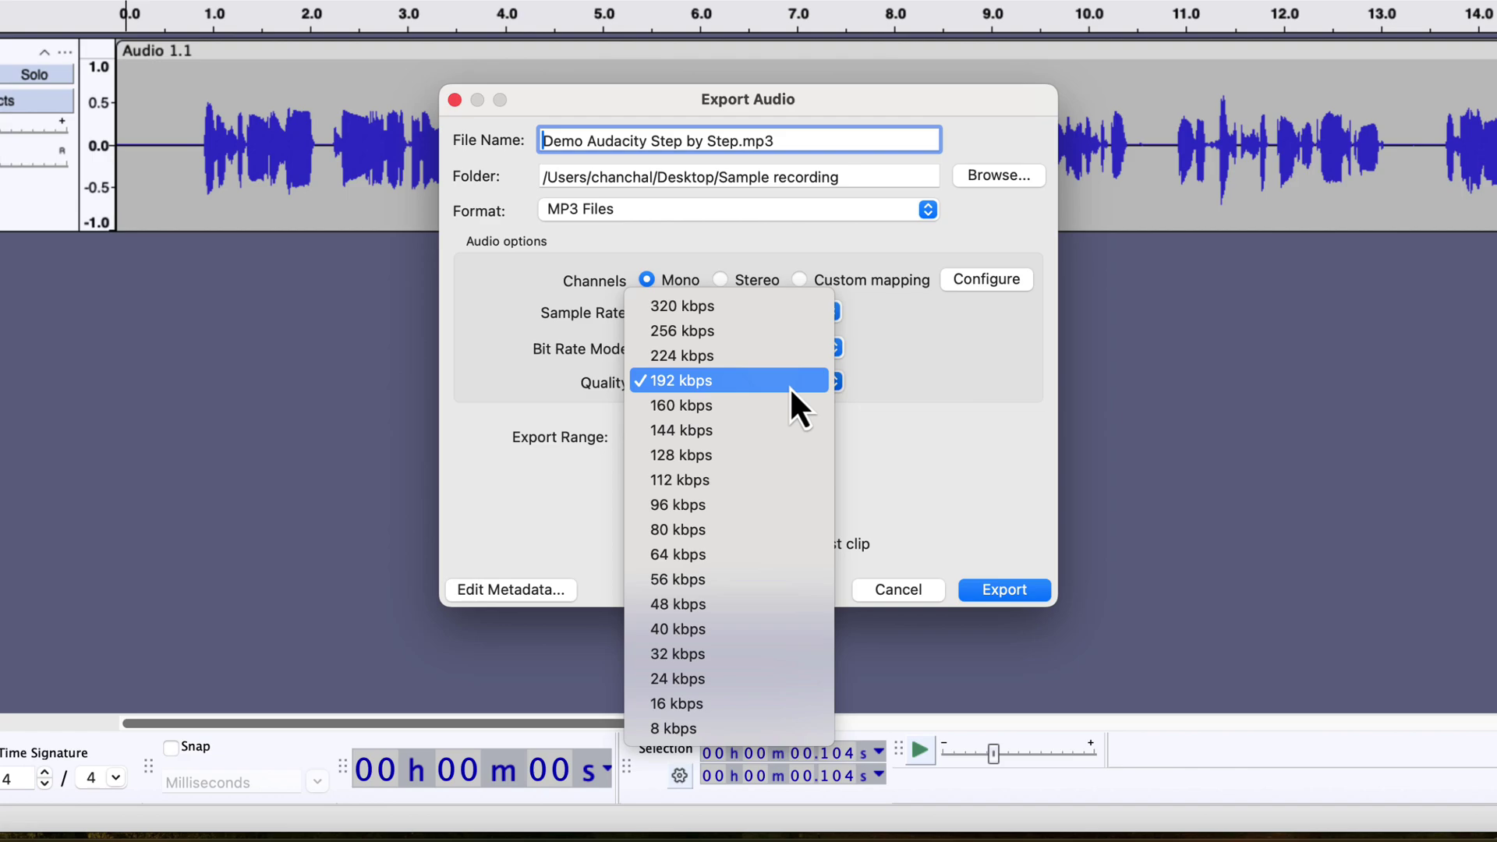
click(789, 386)
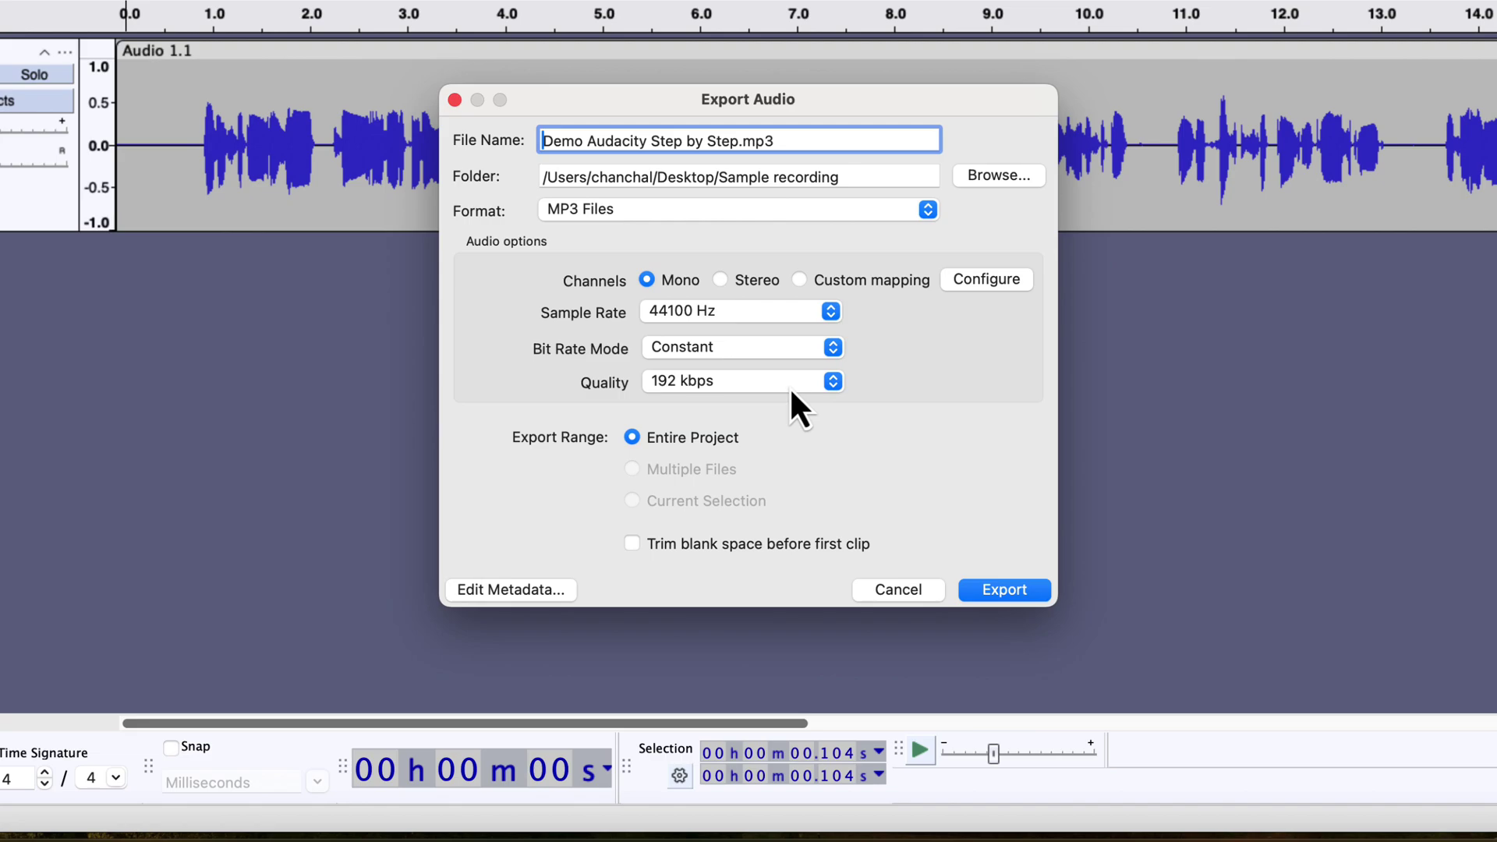
click(1027, 590)
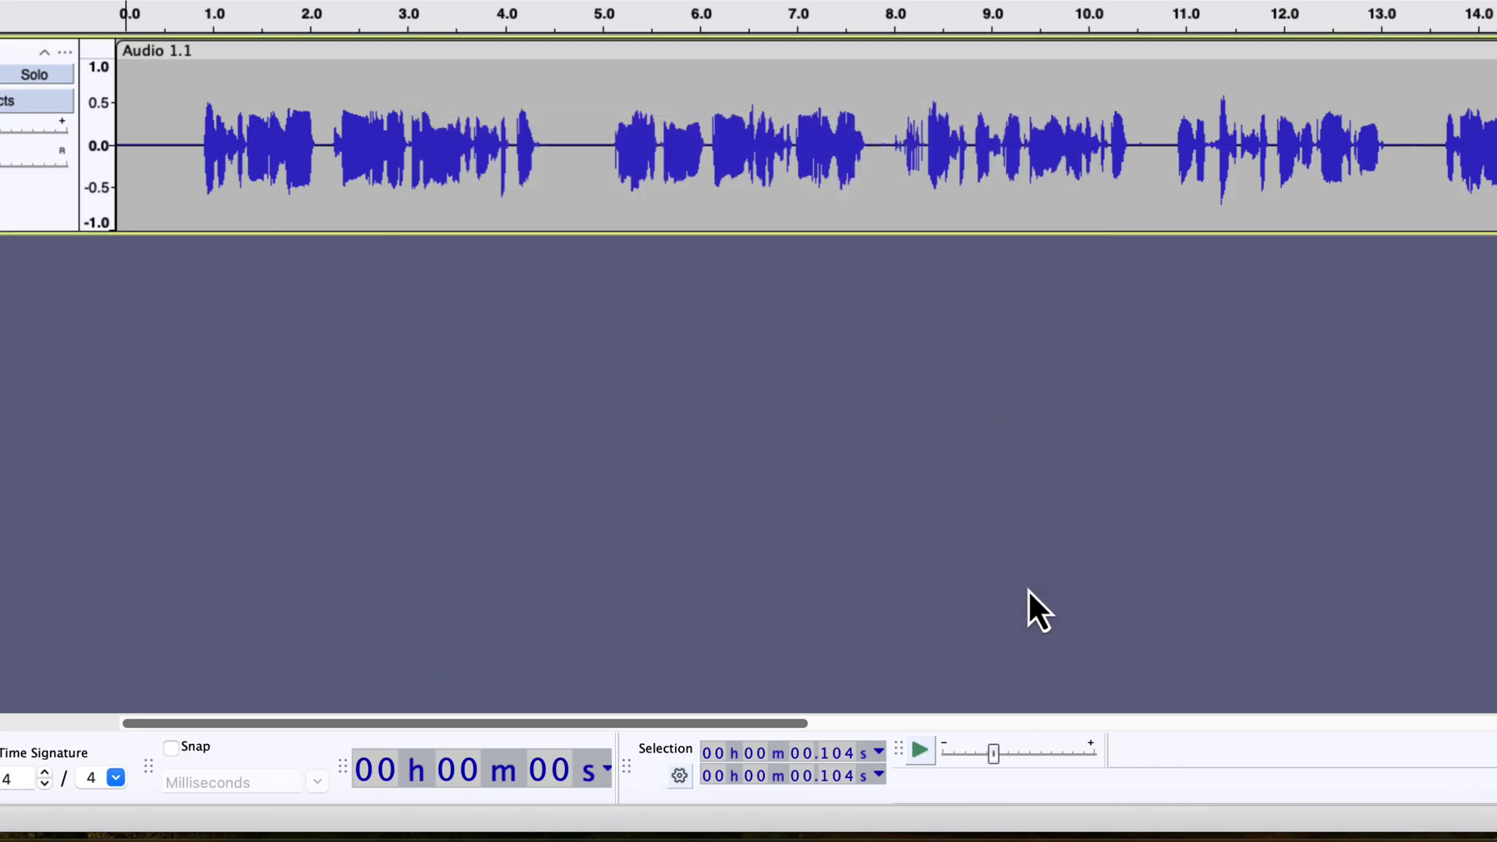
Step: Switch to Finder, open the Sample recording folder on the Desktop and check the exported Demo Audacity Step by Step.mp3 file
key(super+Tab)
key(super+Tab)
key(super+Tab)
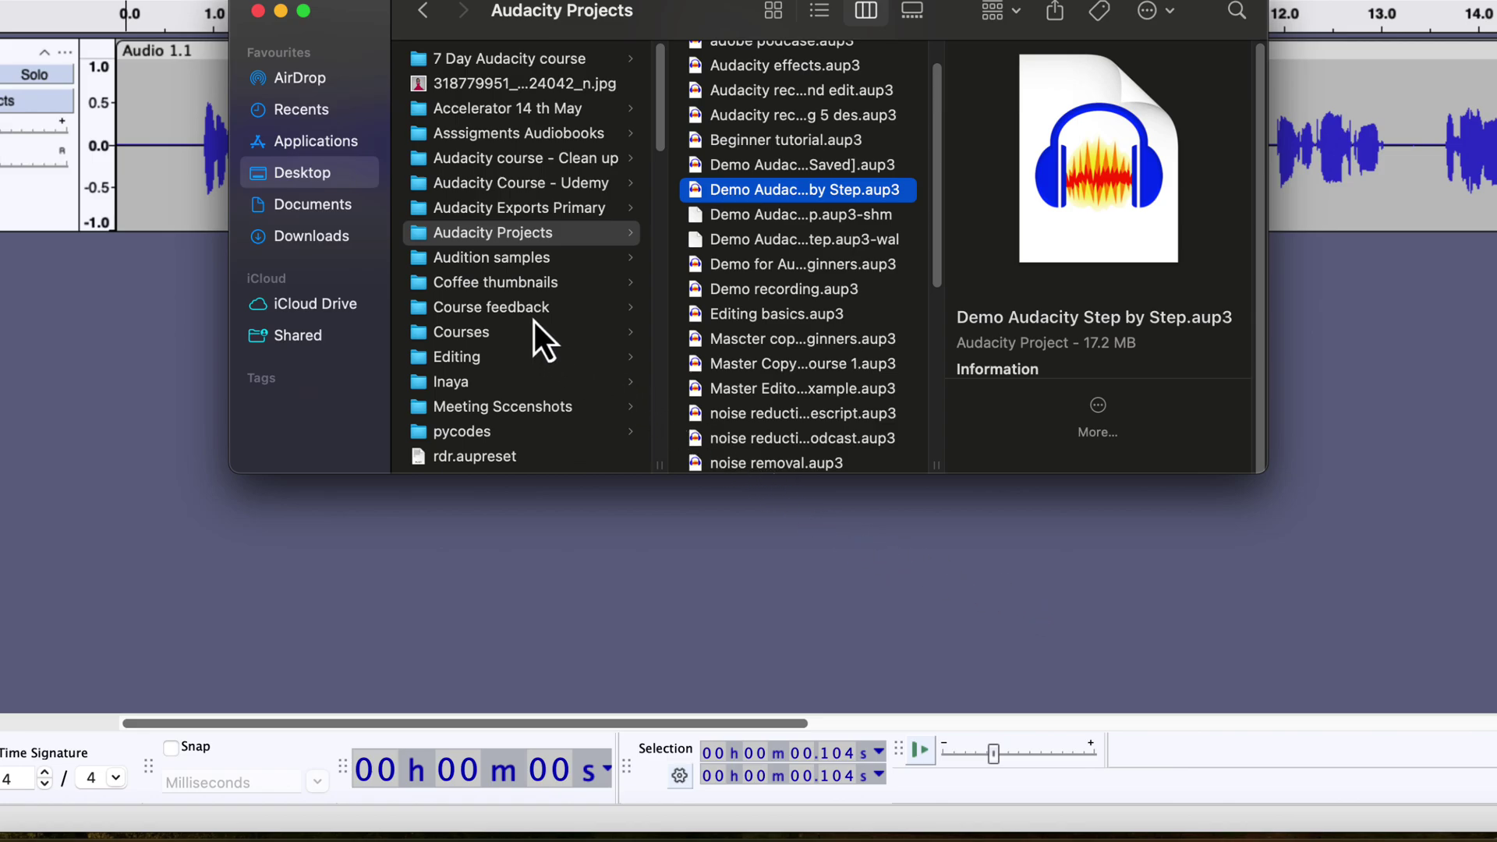
scroll(535, 321, down, 5)
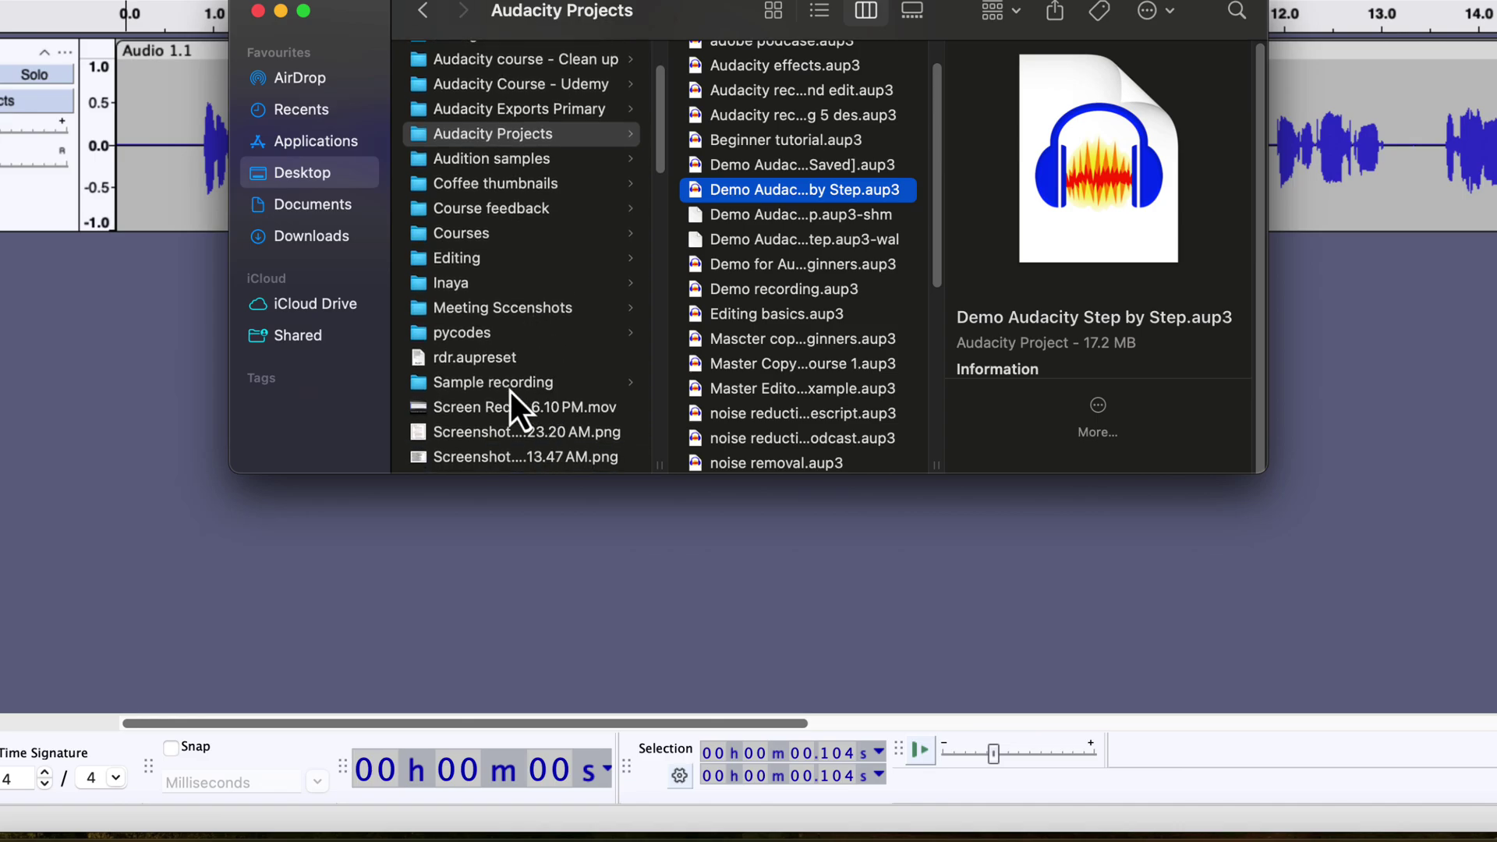
click(510, 390)
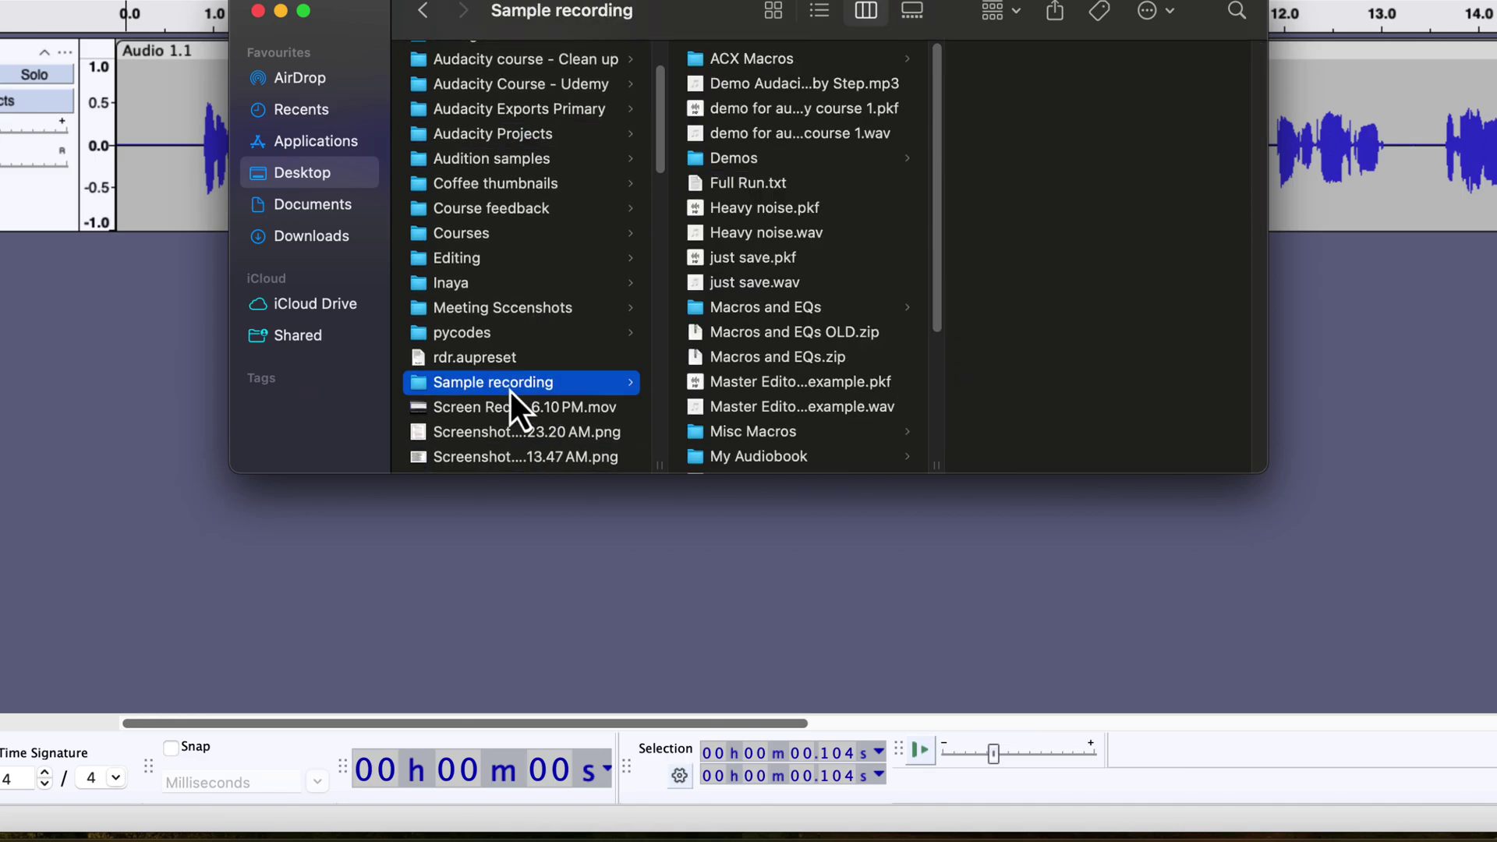
click(751, 87)
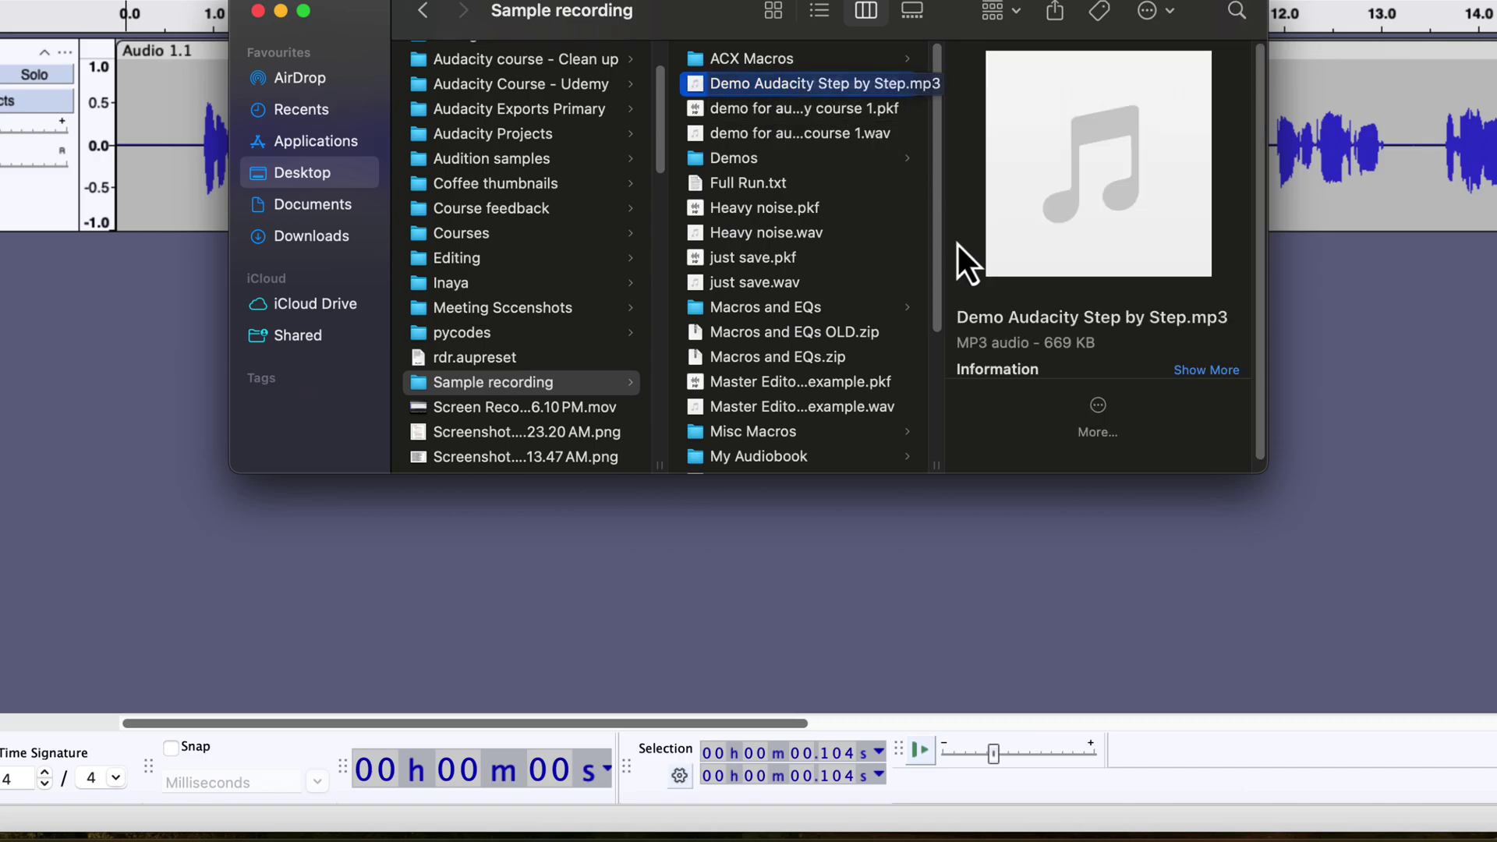
scroll(959, 242, down, 3)
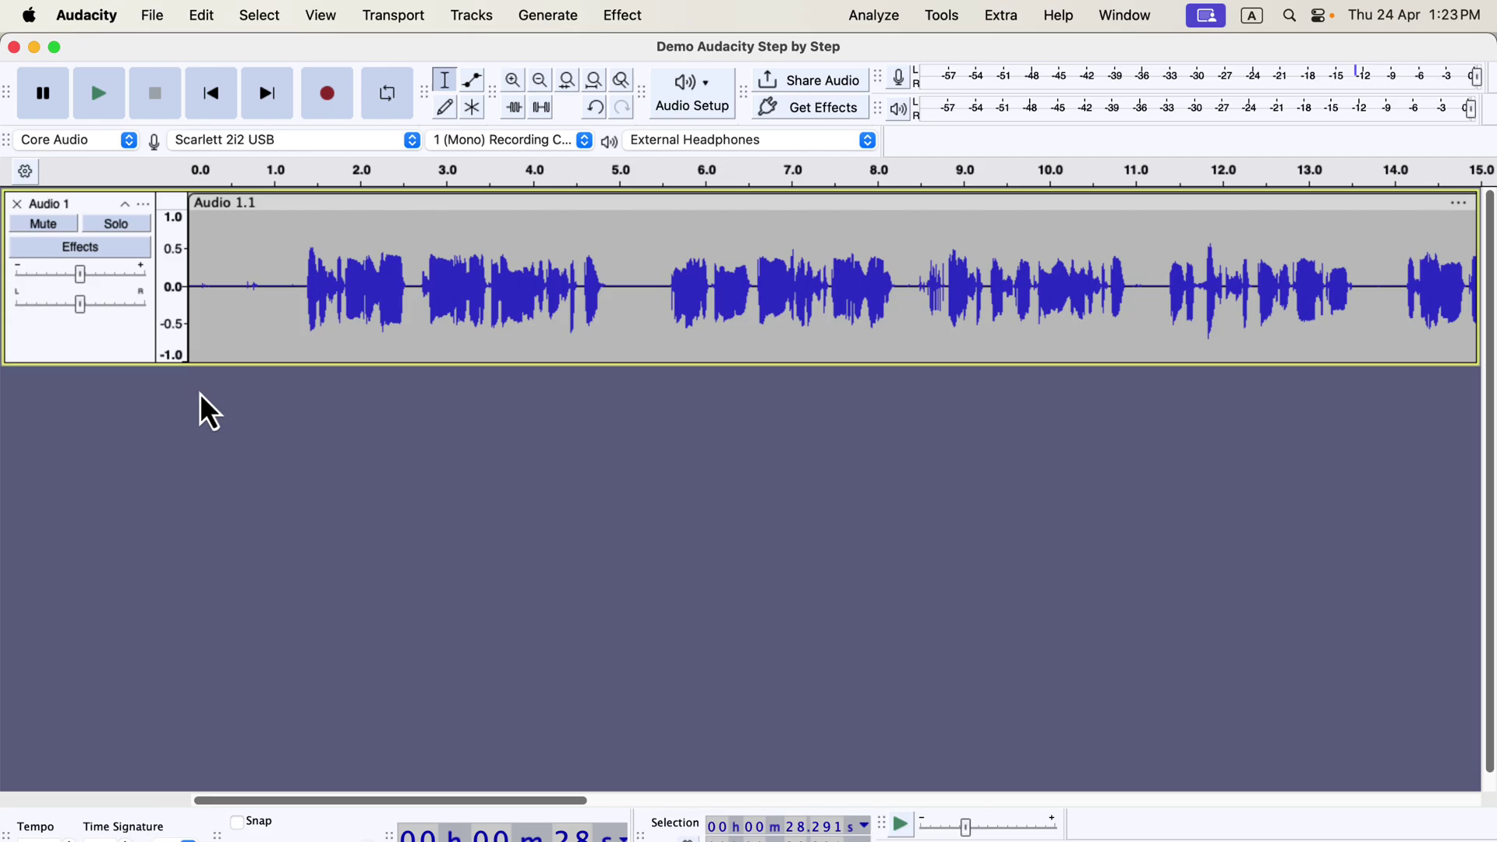
Step: Select the entire voice clip in Audacity and run the ACX Check analysis on it
double_click(474, 293)
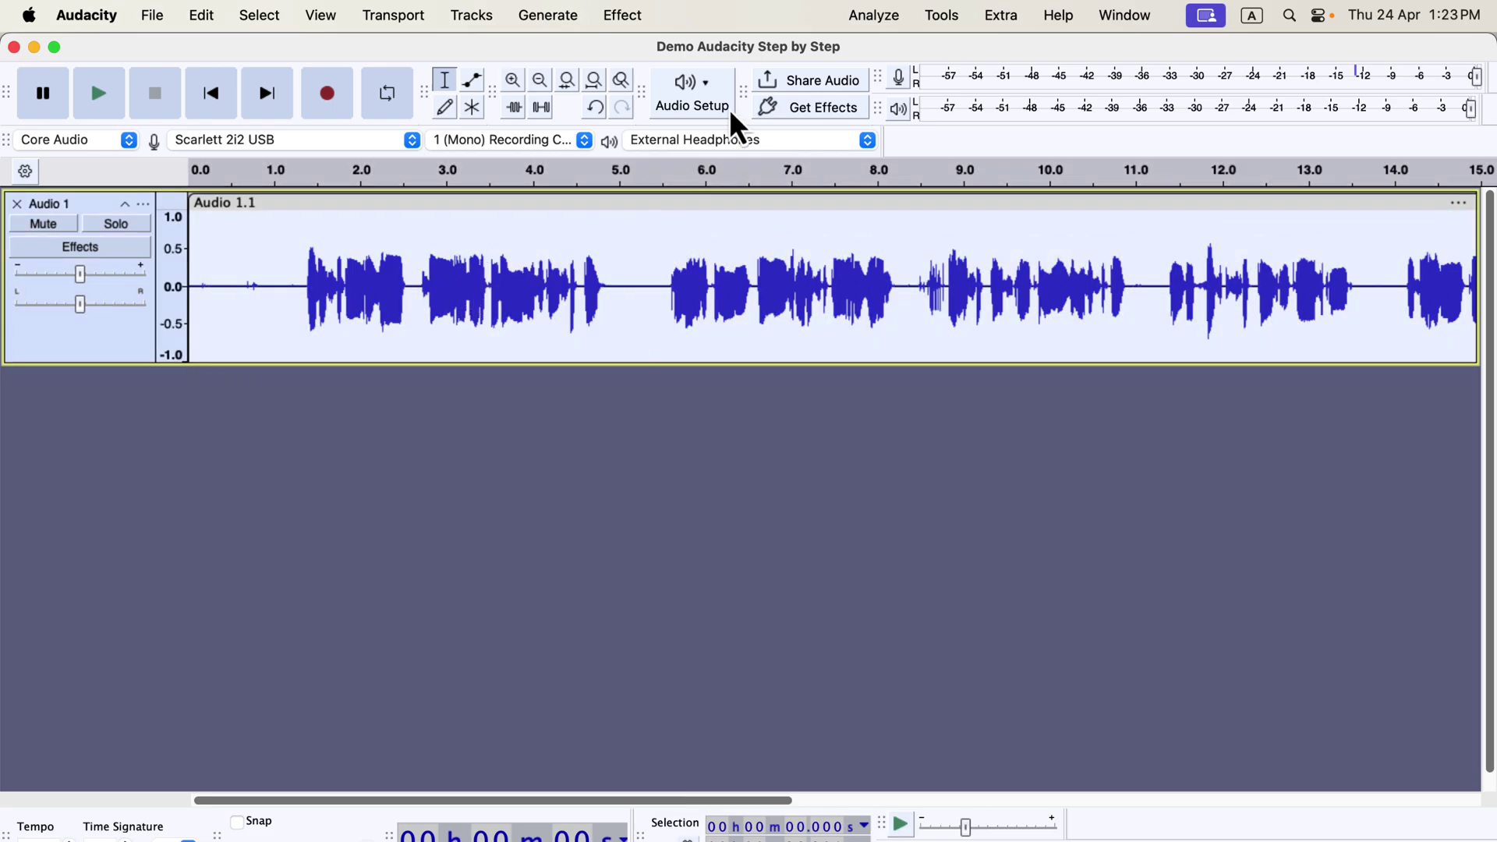
click(853, 28)
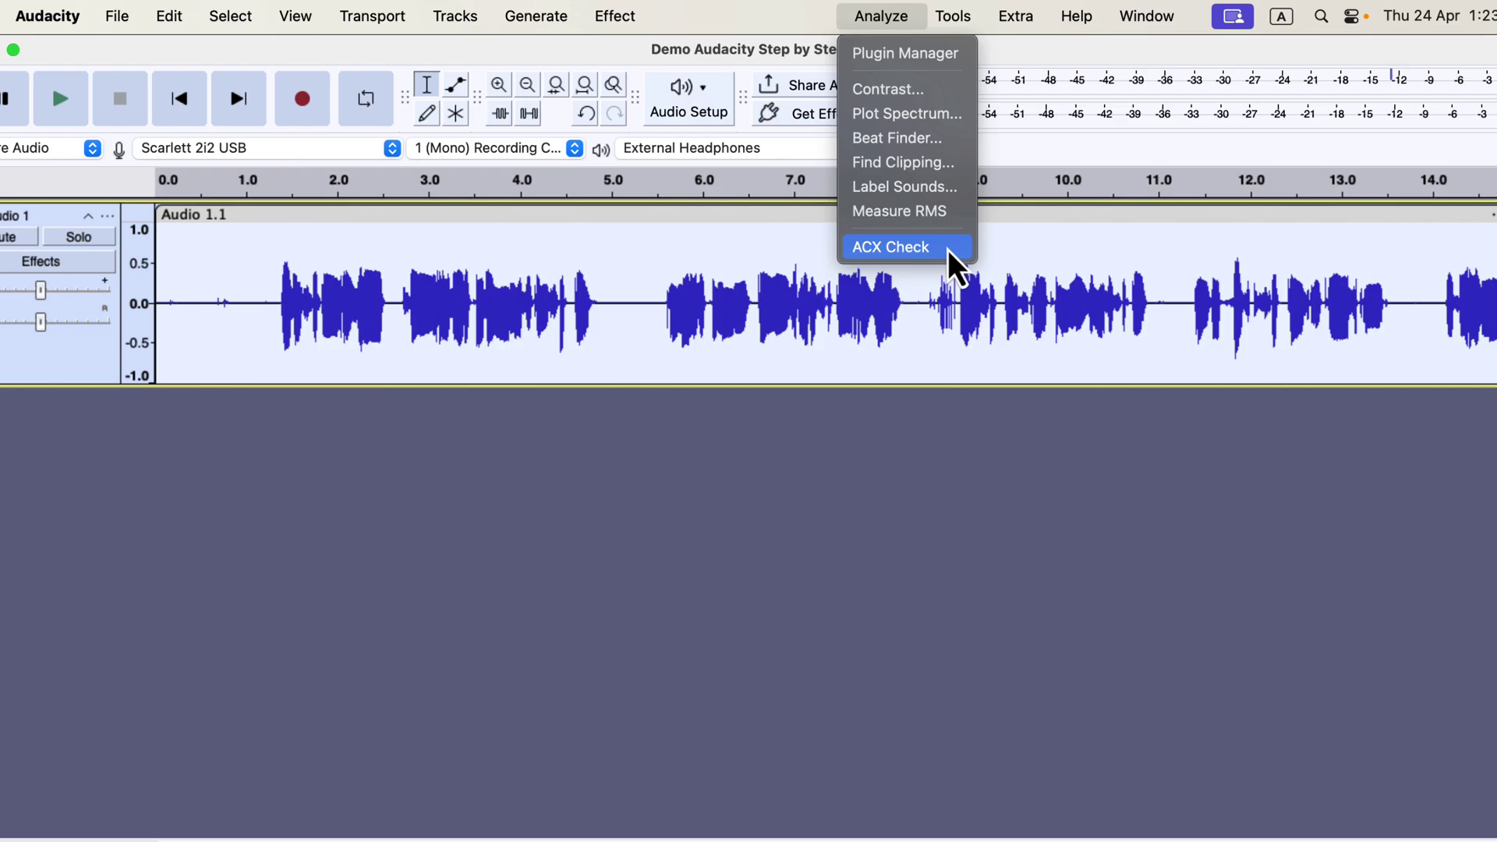
click(948, 249)
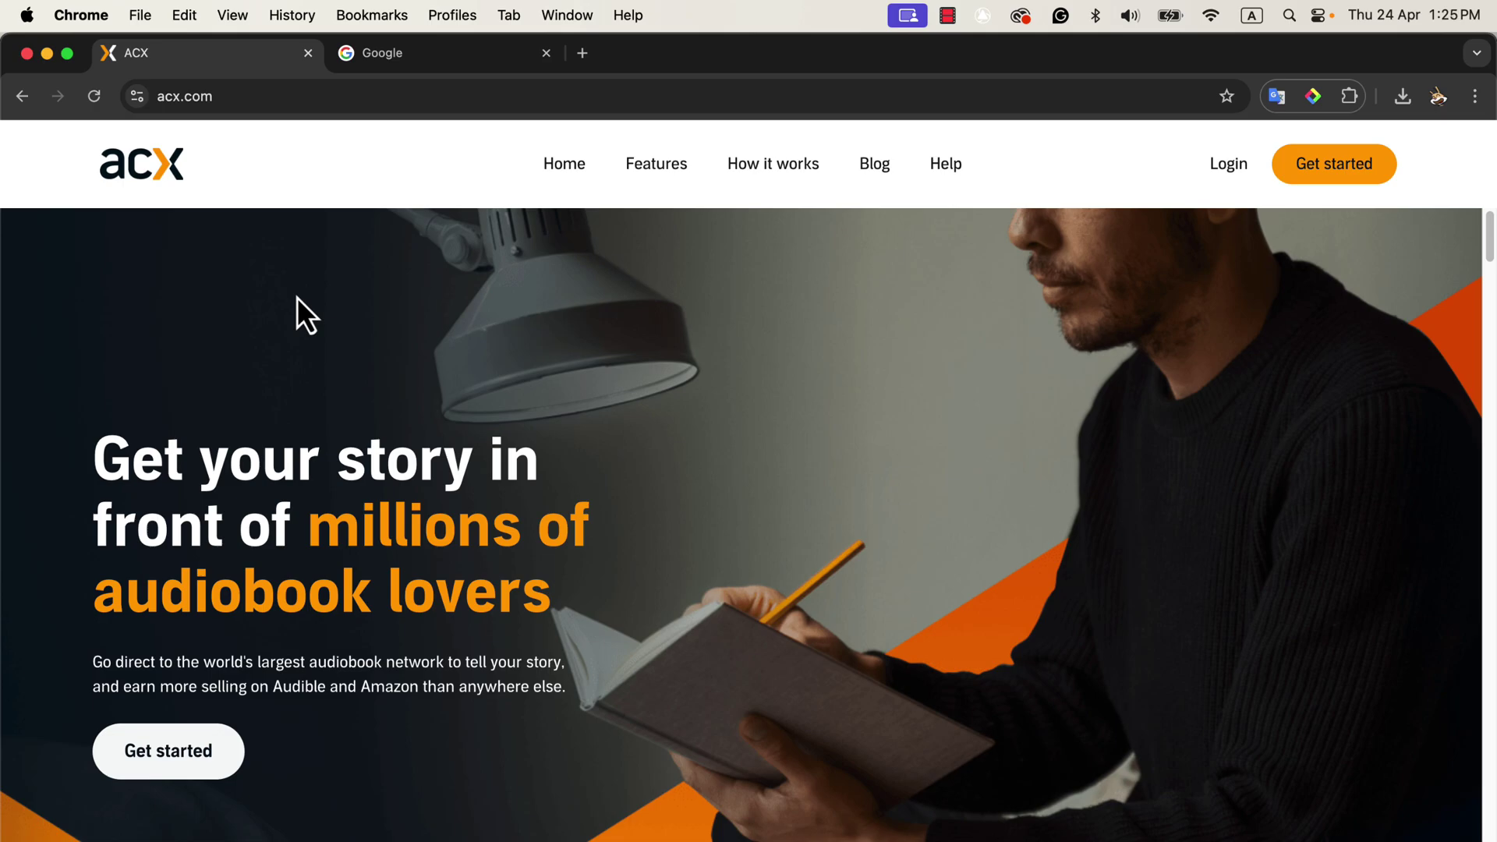
Step: In Chrome, look over the ACX home page, search Google for "acx audio submission requirements" and open the ACX help article
scroll(297, 297, down, 1)
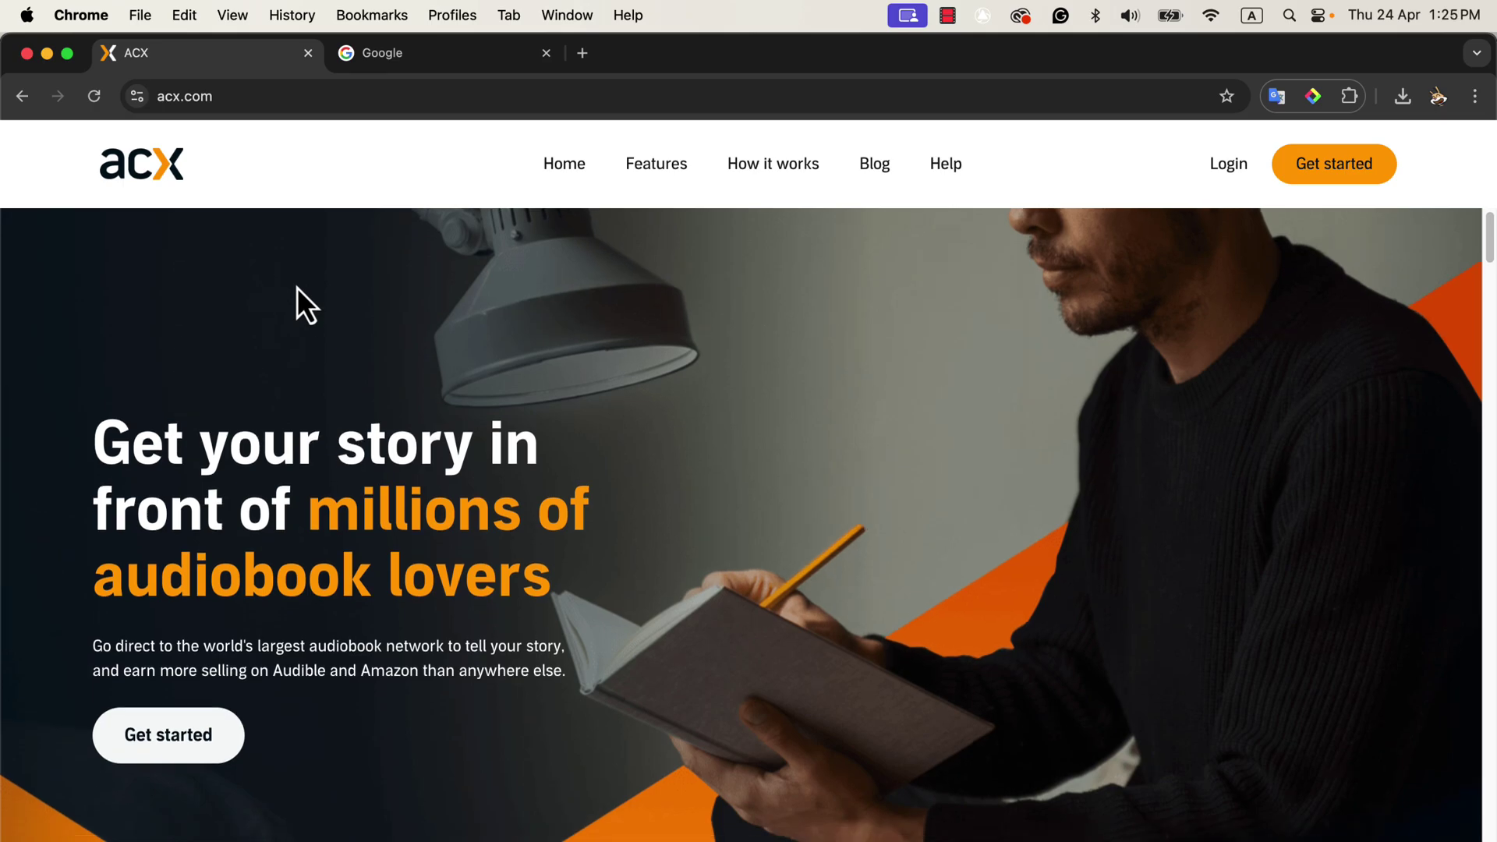
scroll(514, 378, down, 10)
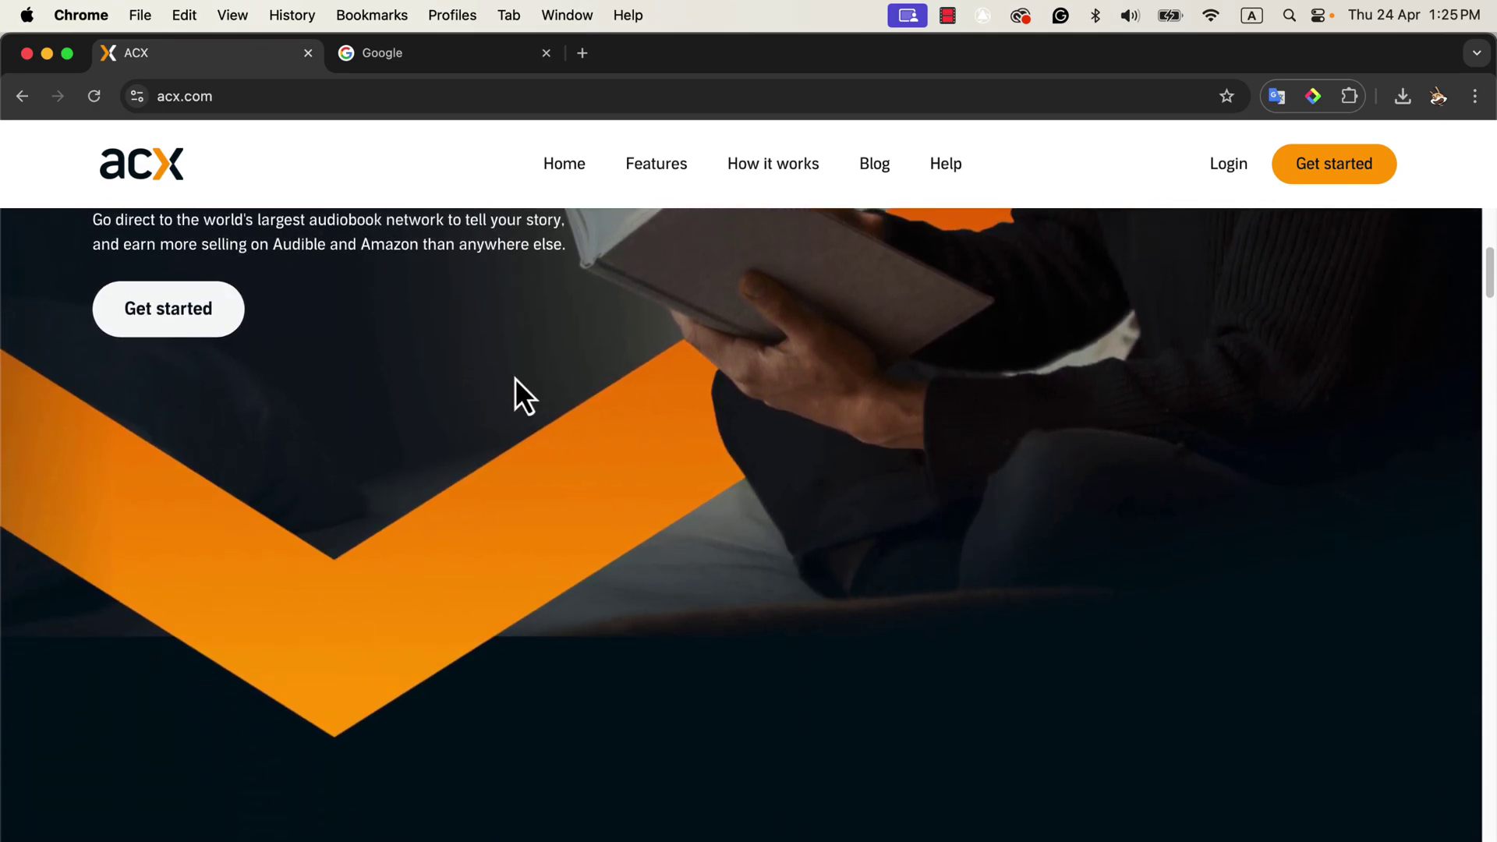
scroll(515, 377, down, 1)
scroll(515, 379, down, 10)
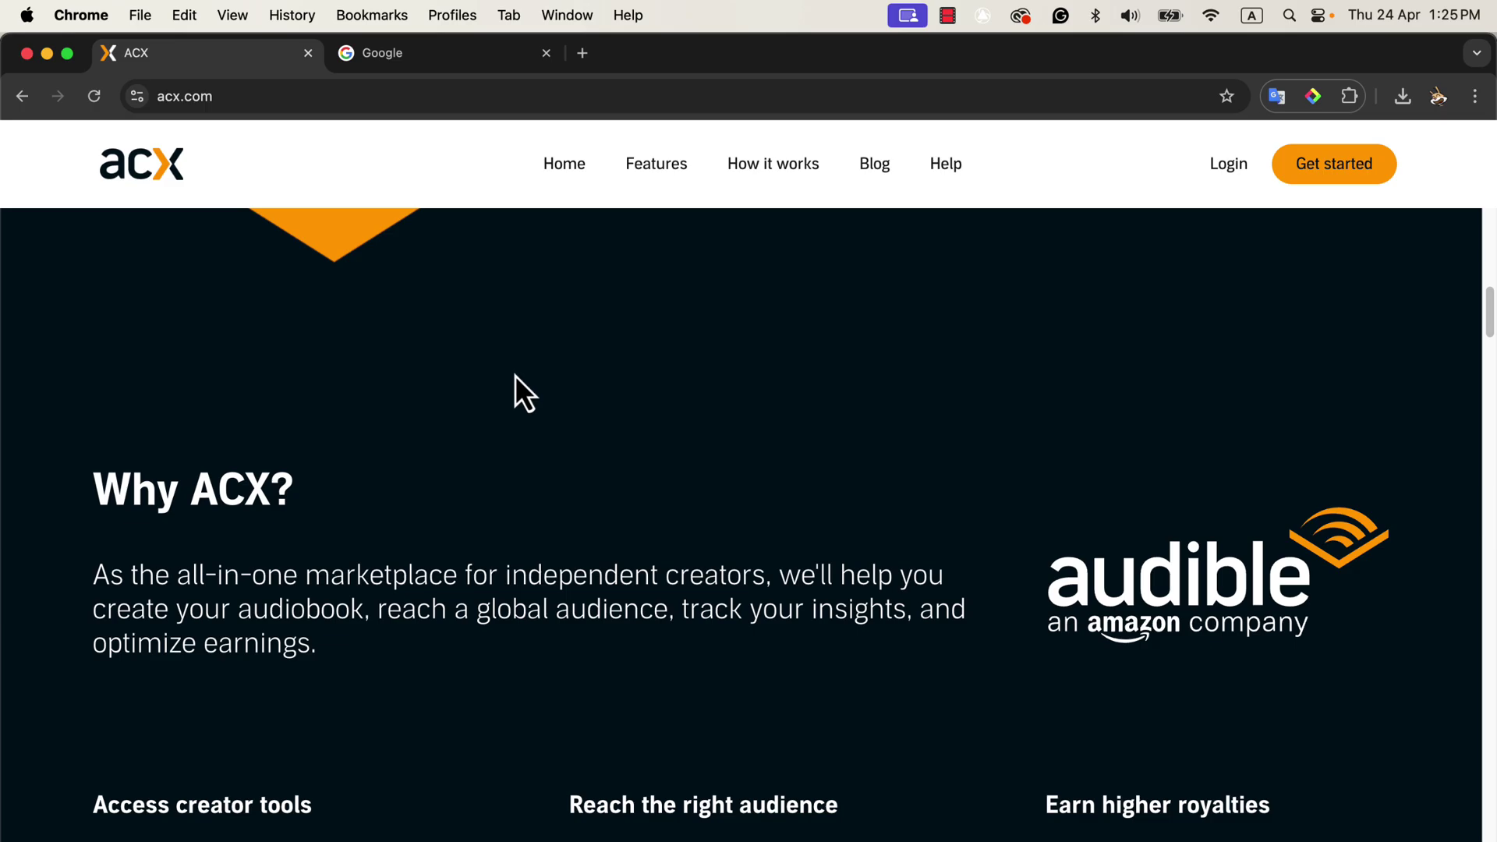
click(429, 55)
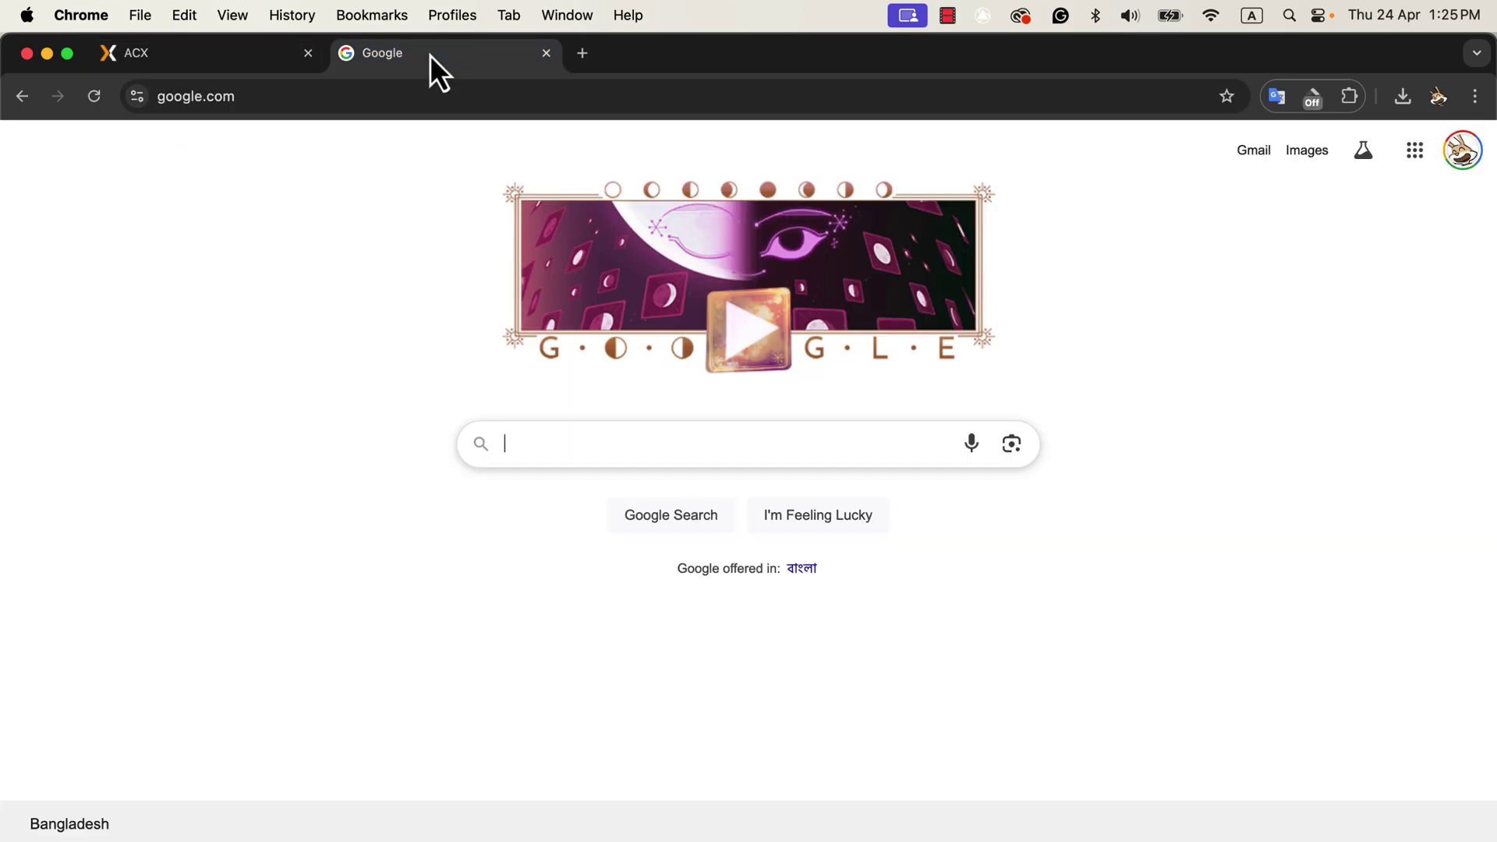
text(acx)
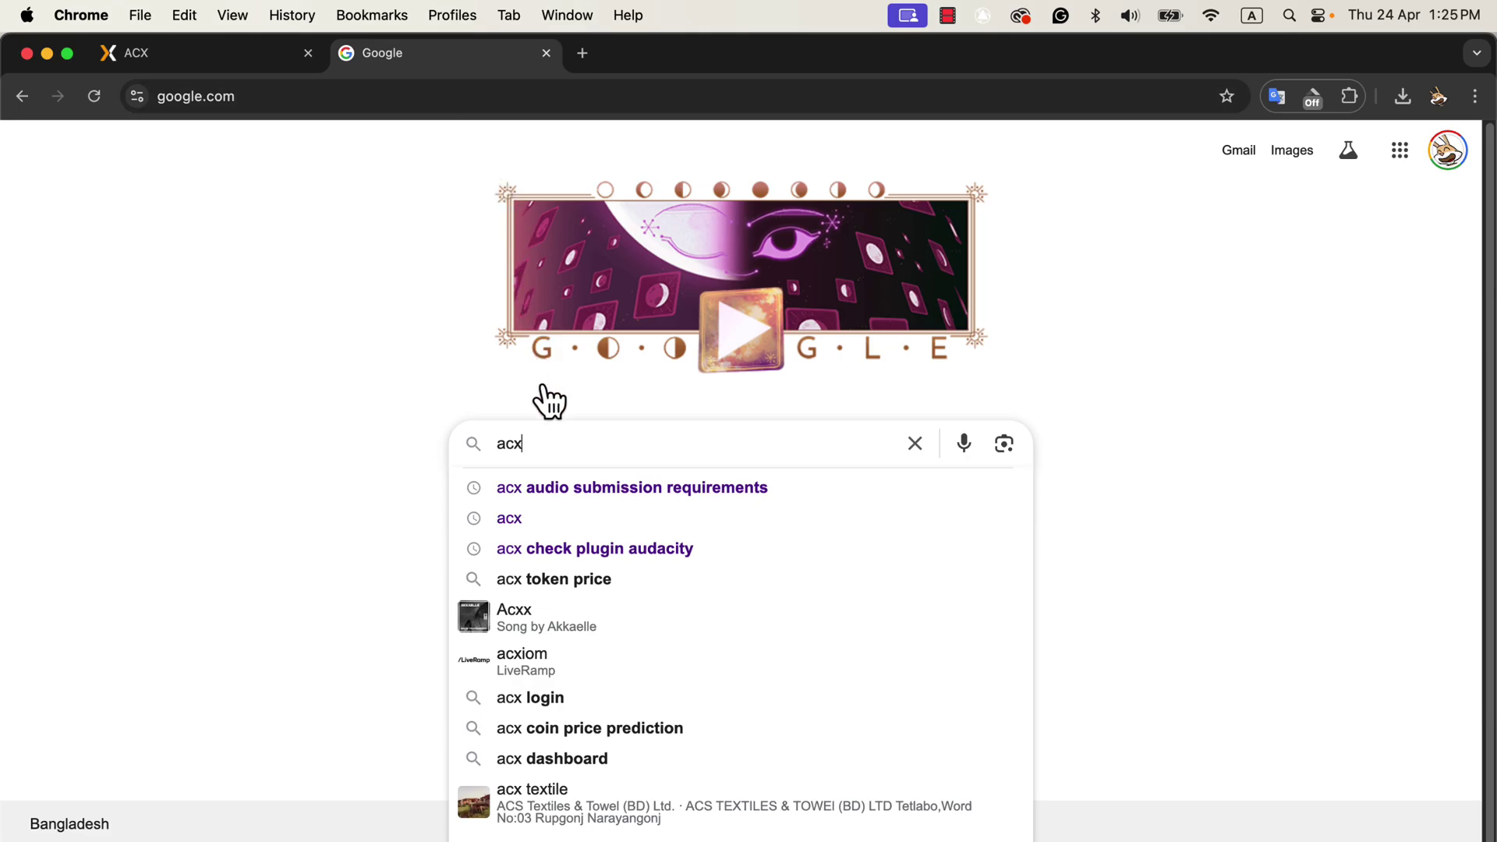
click(691, 497)
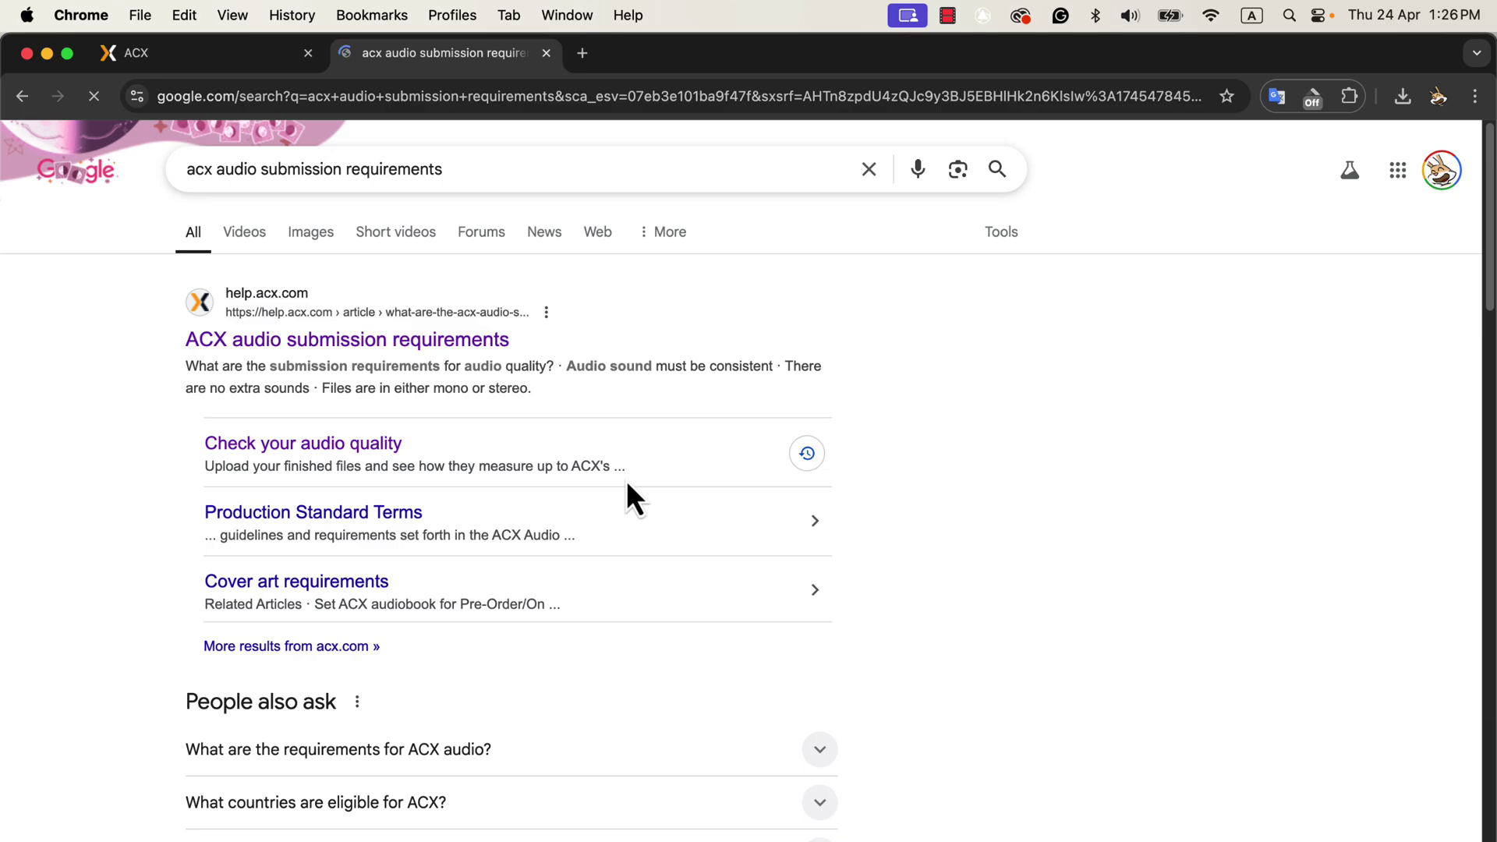
click(286, 351)
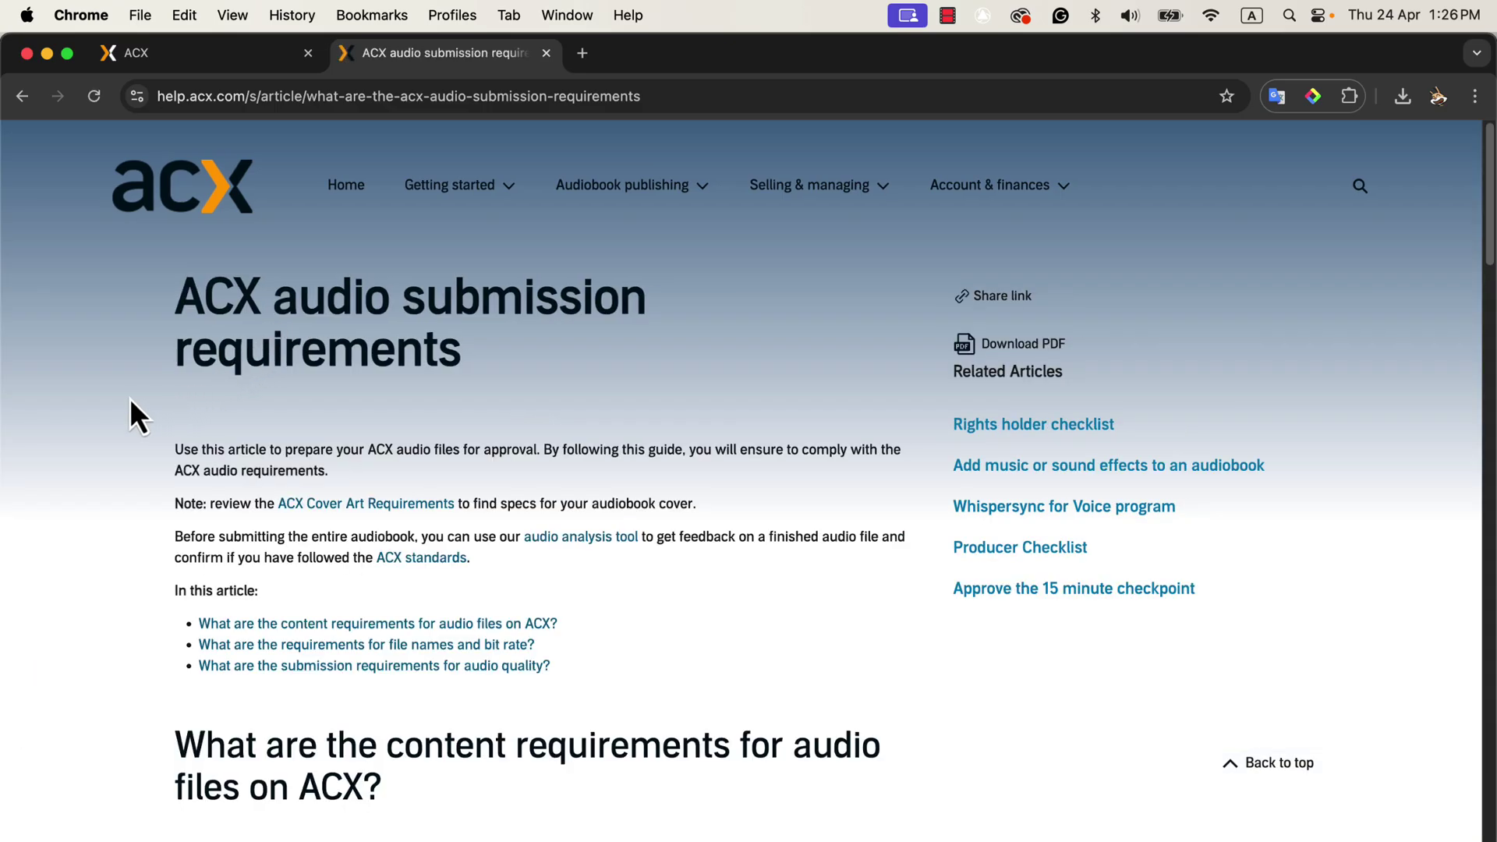
Step: Read the ACX article's content, file name and bit rate, and audio quality requirements, down to the RMS volume and peak levels
scroll(130, 399, down, 5)
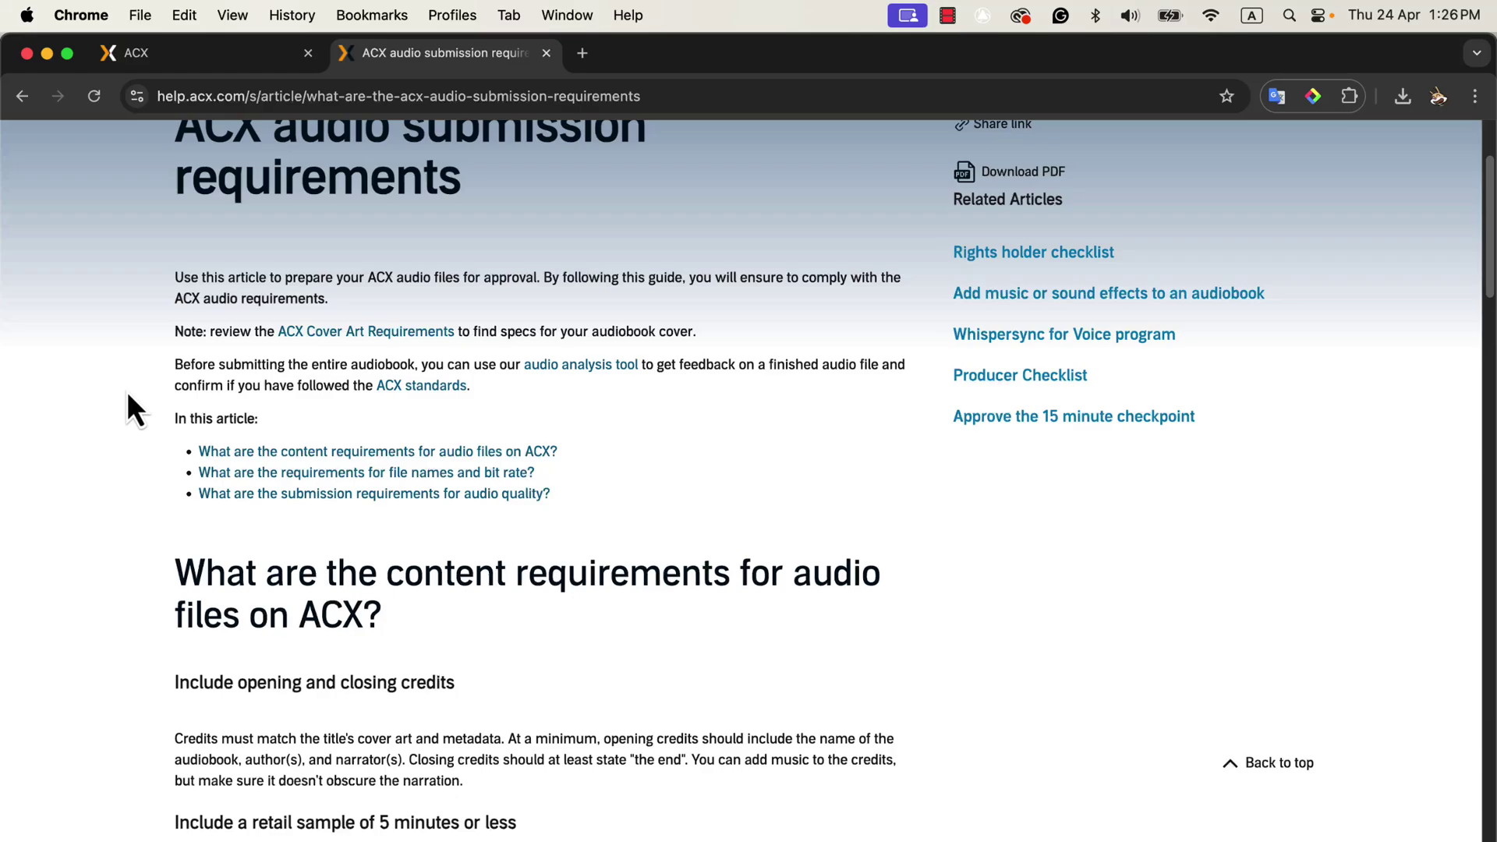
scroll(128, 398, down, 2)
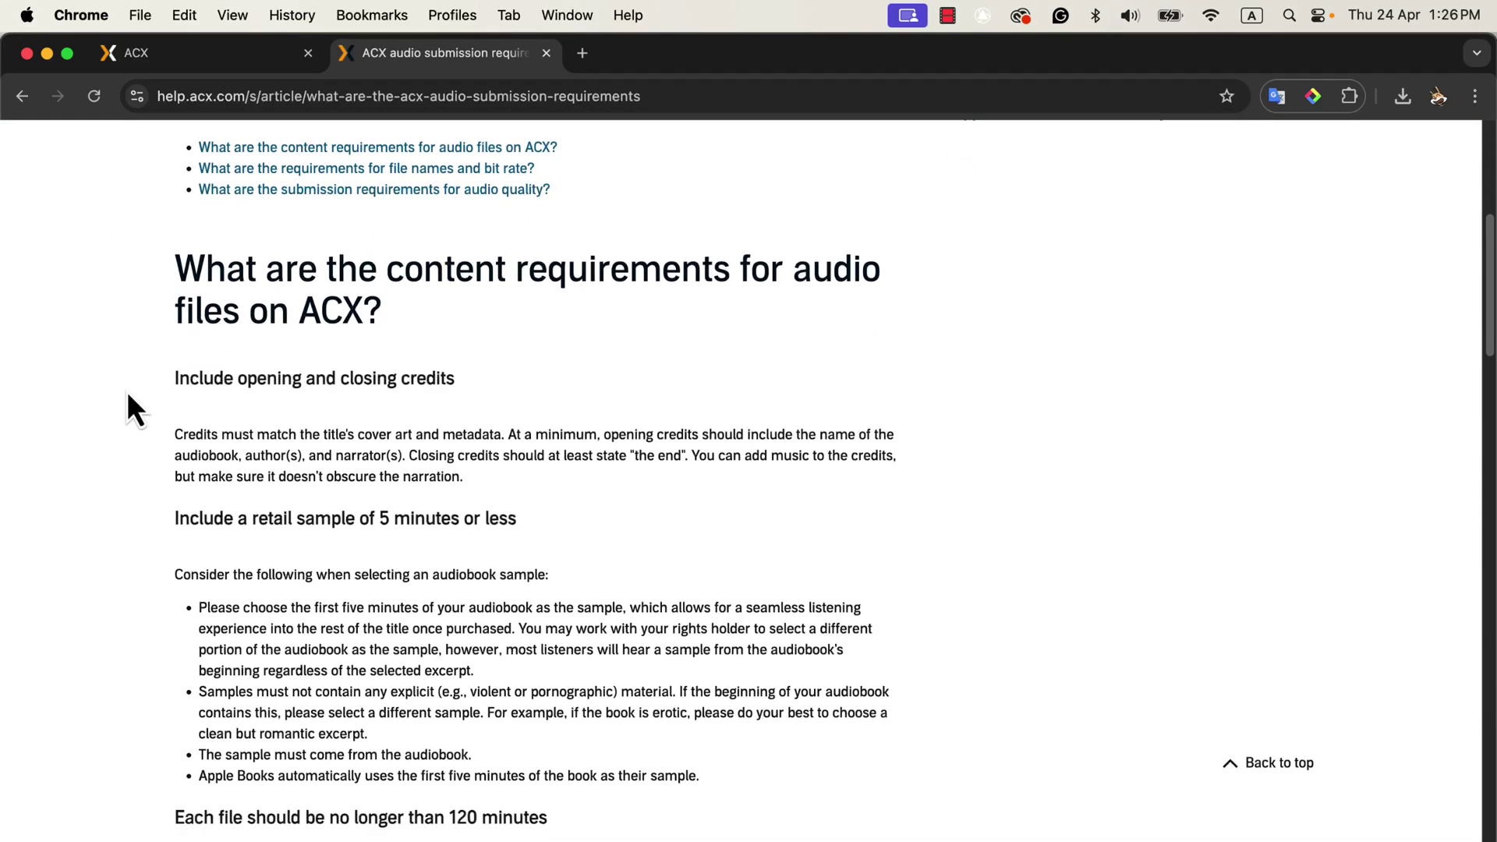
scroll(129, 409, down, 1)
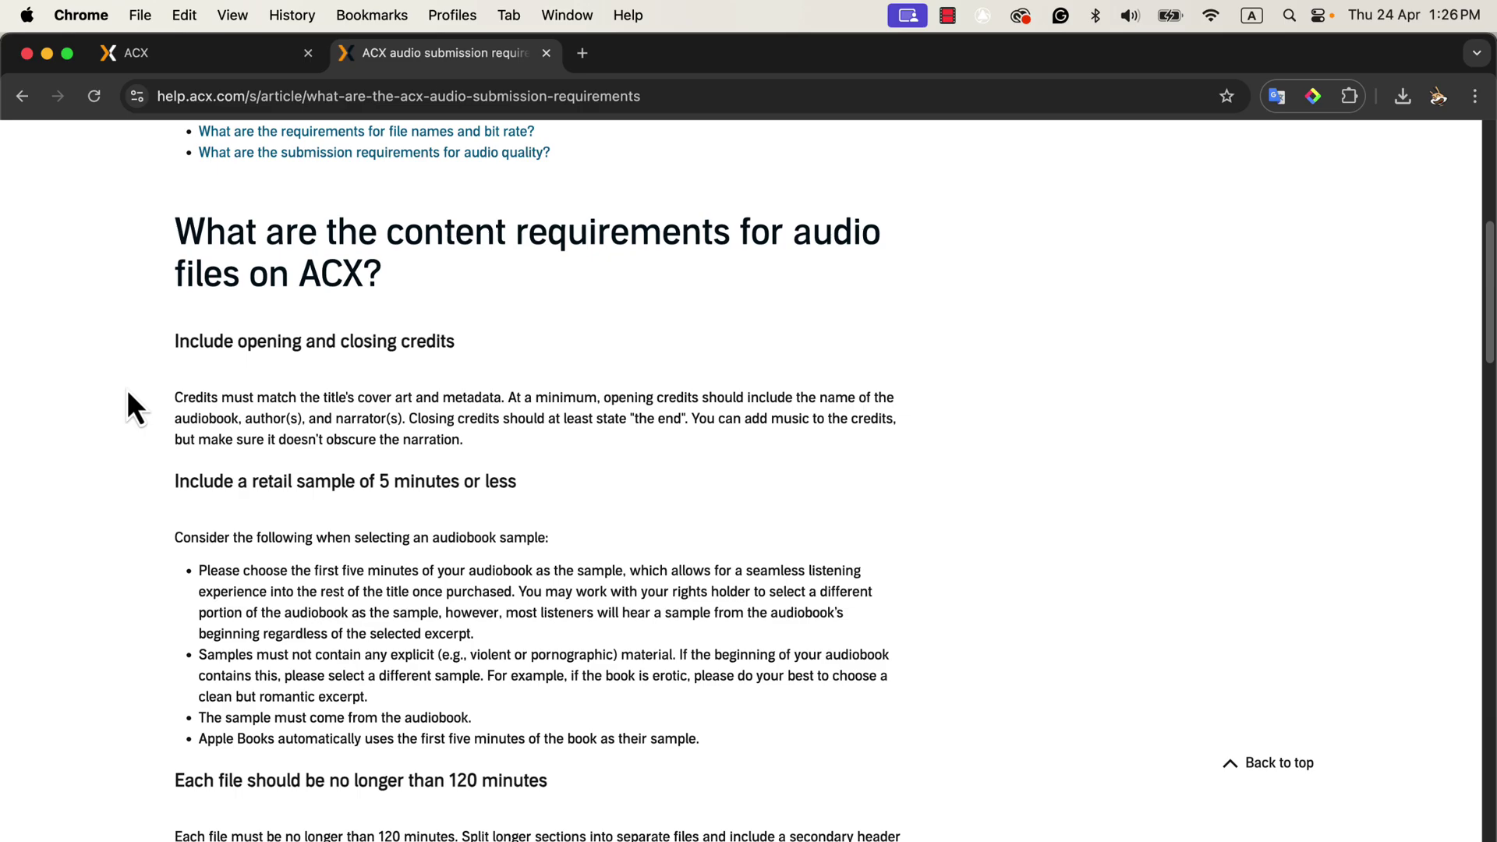
scroll(128, 394, down, 6)
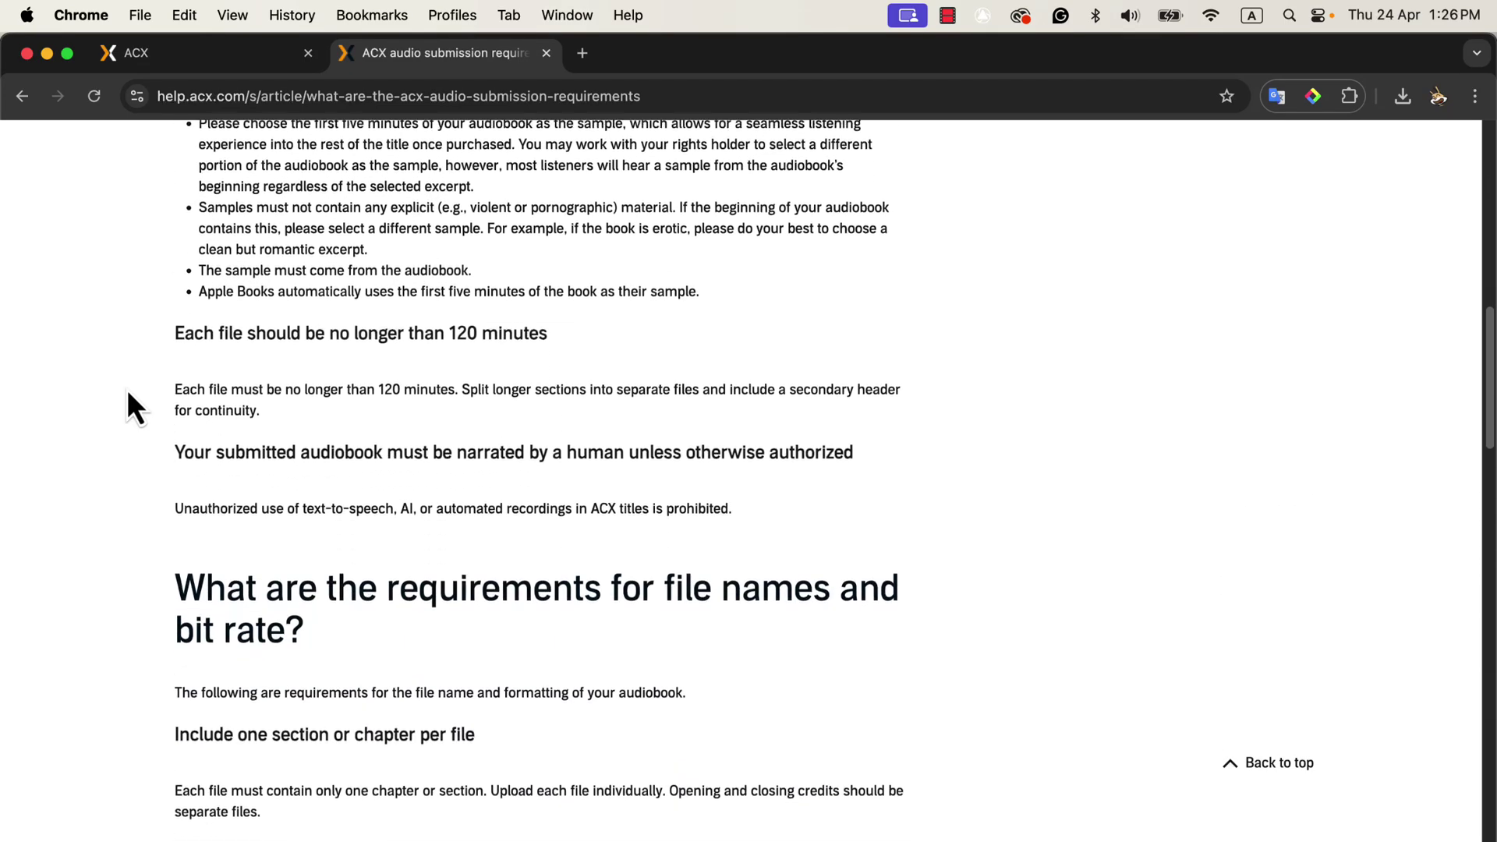
scroll(129, 398, down, 3)
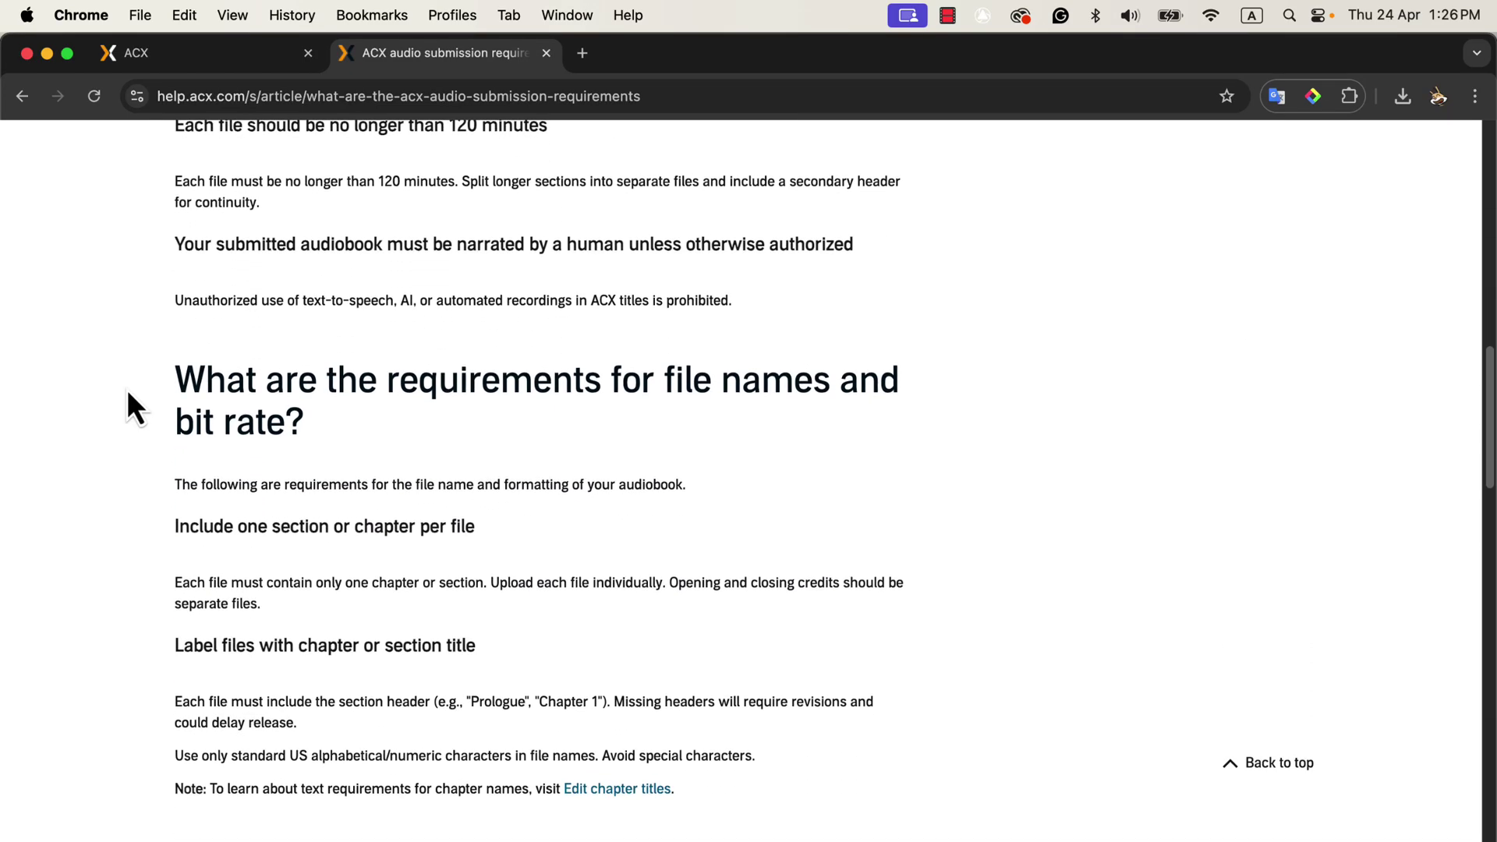
scroll(123, 348, down, 7)
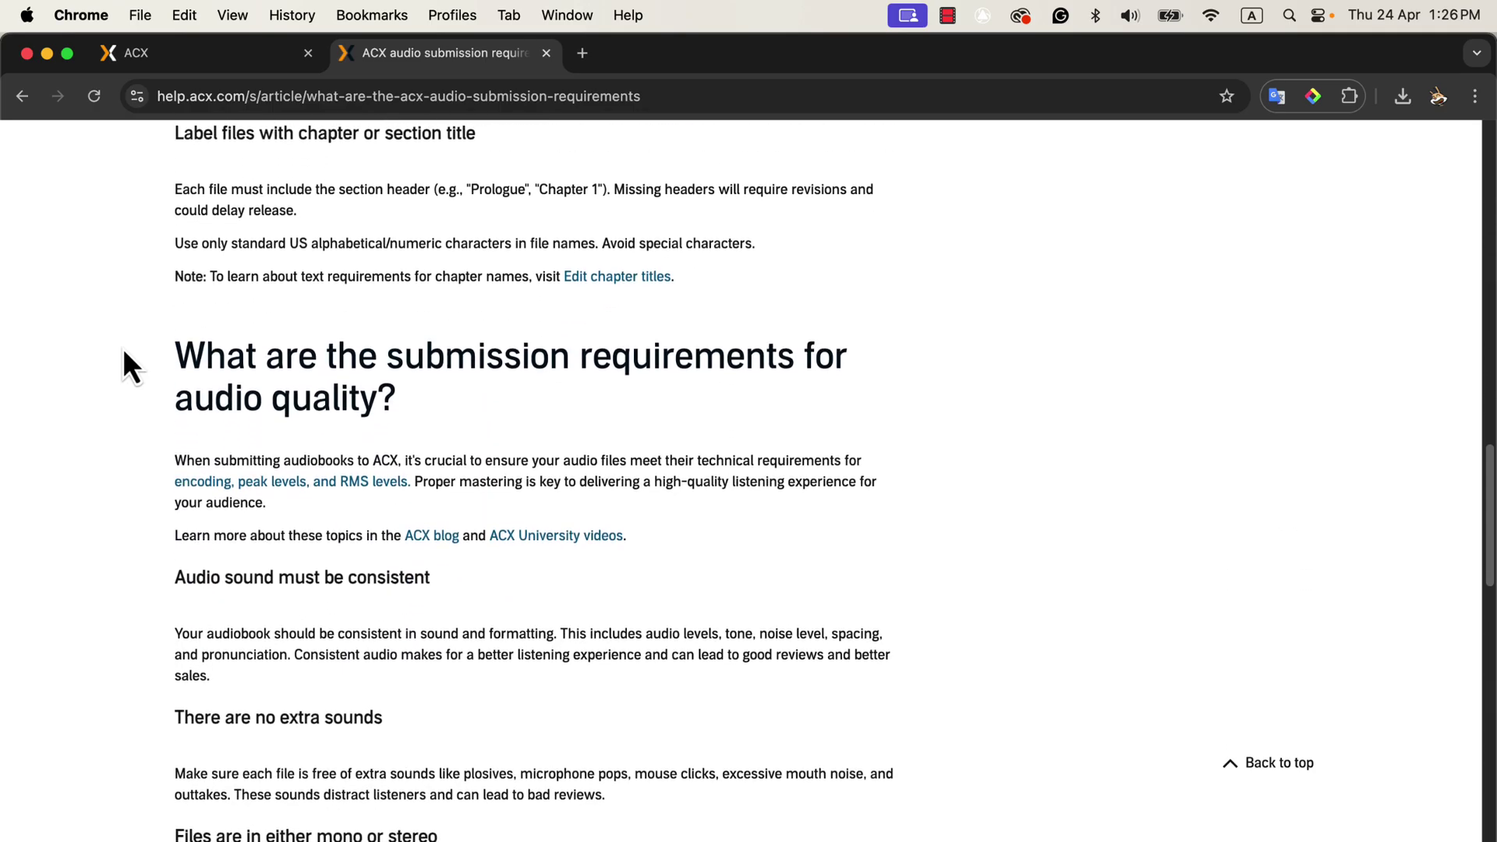
scroll(123, 351, down, 2)
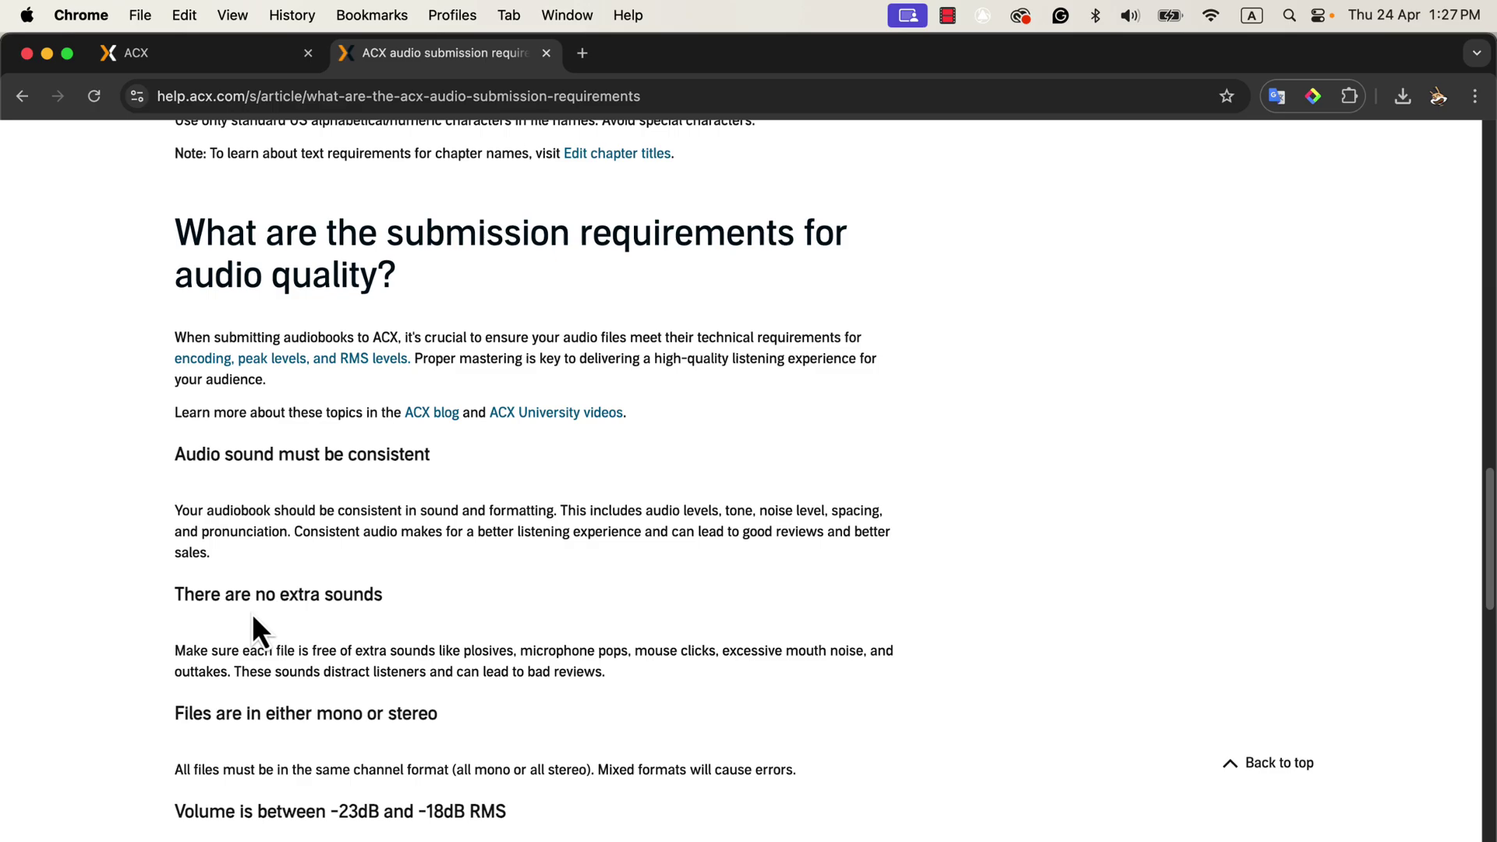
scroll(127, 612, down, 5)
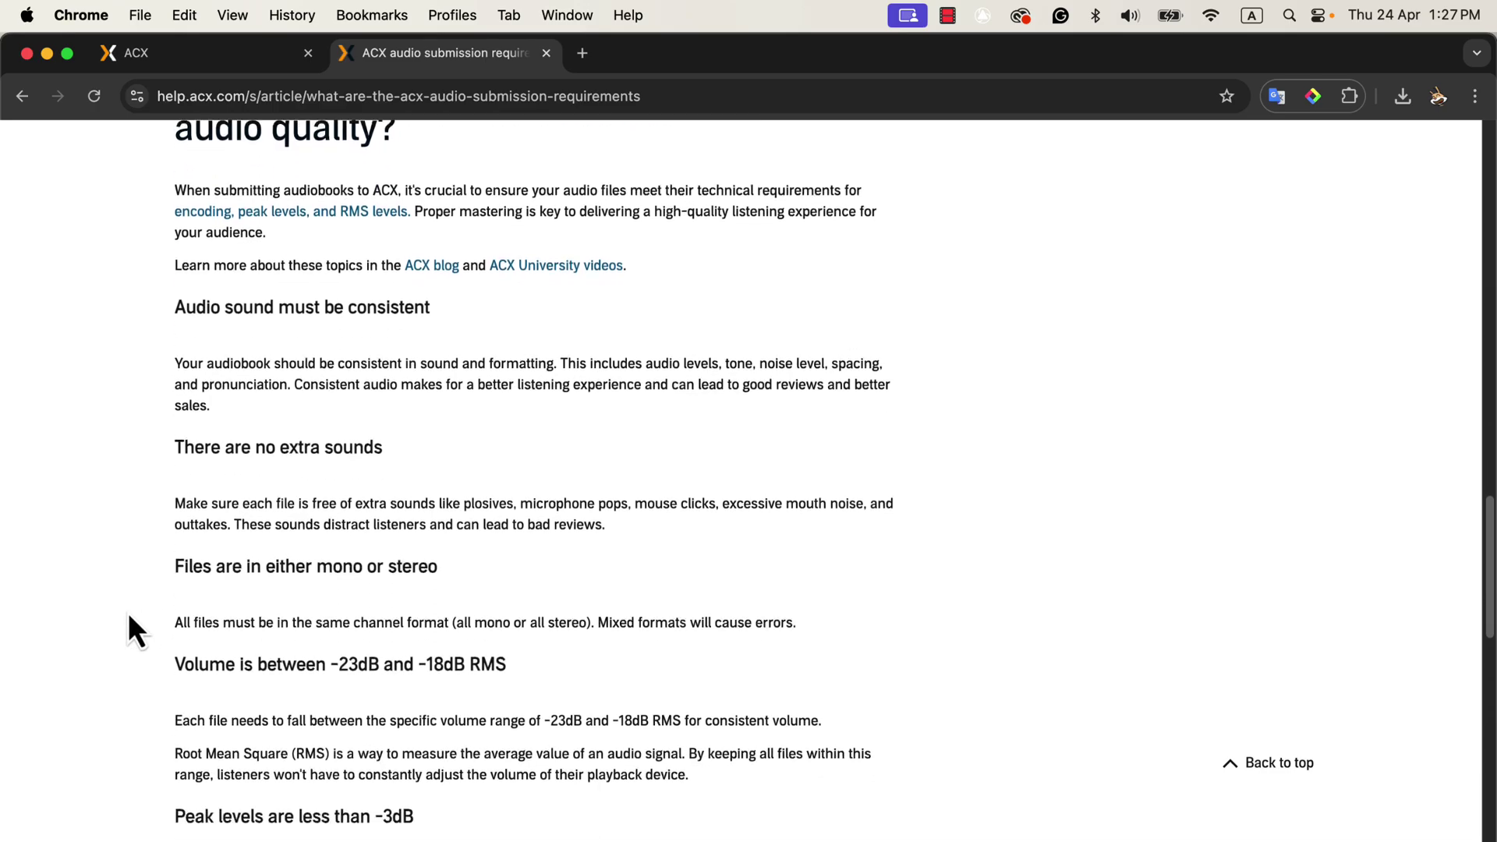
scroll(129, 614, down, 1)
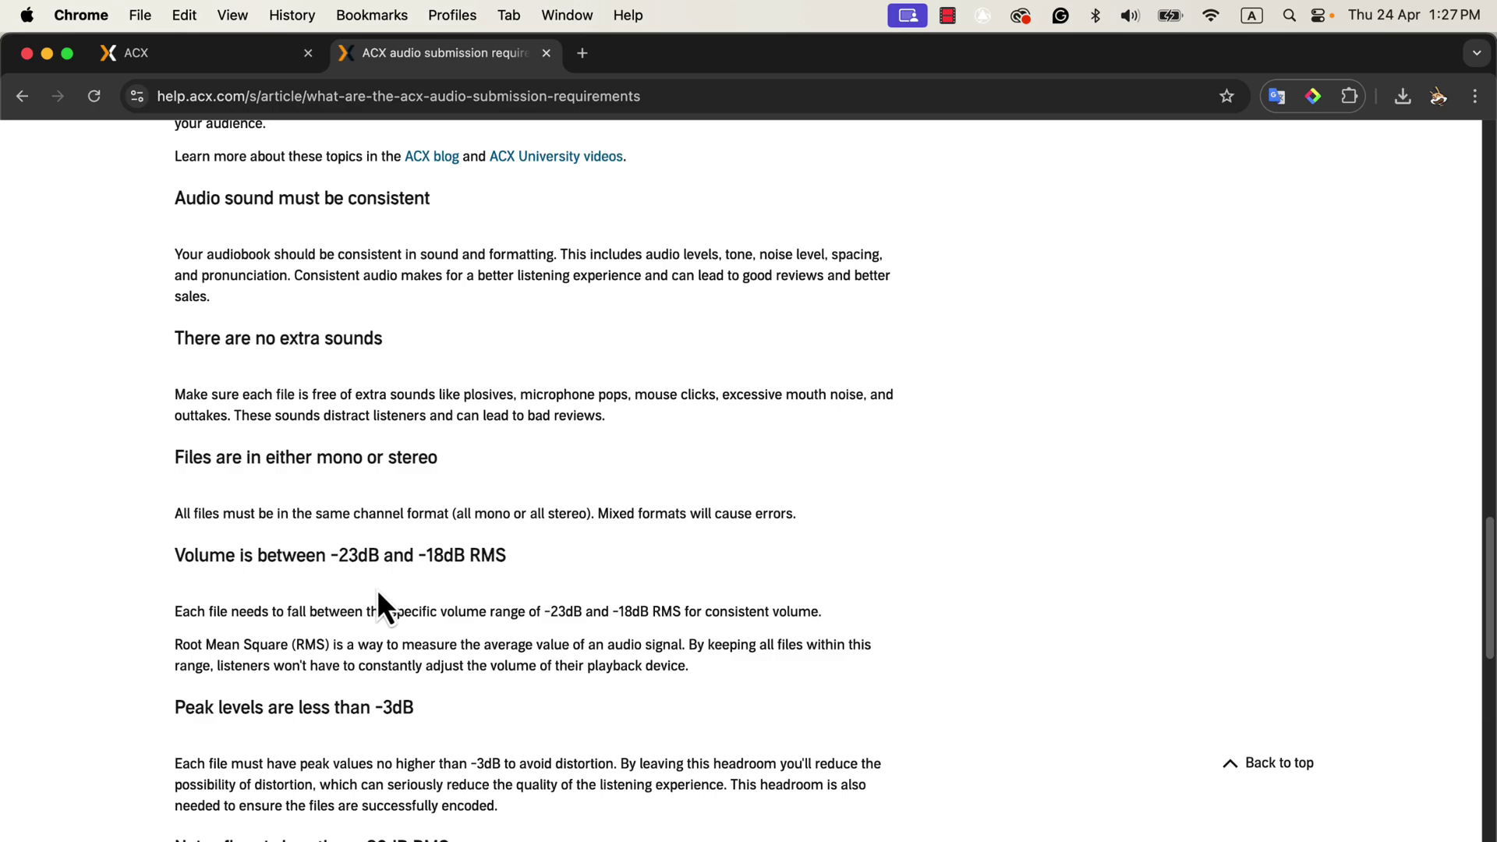
Step: Switch back to Audacity, dismiss the ACX Check results and view the available analysis tools
key(super+Tab)
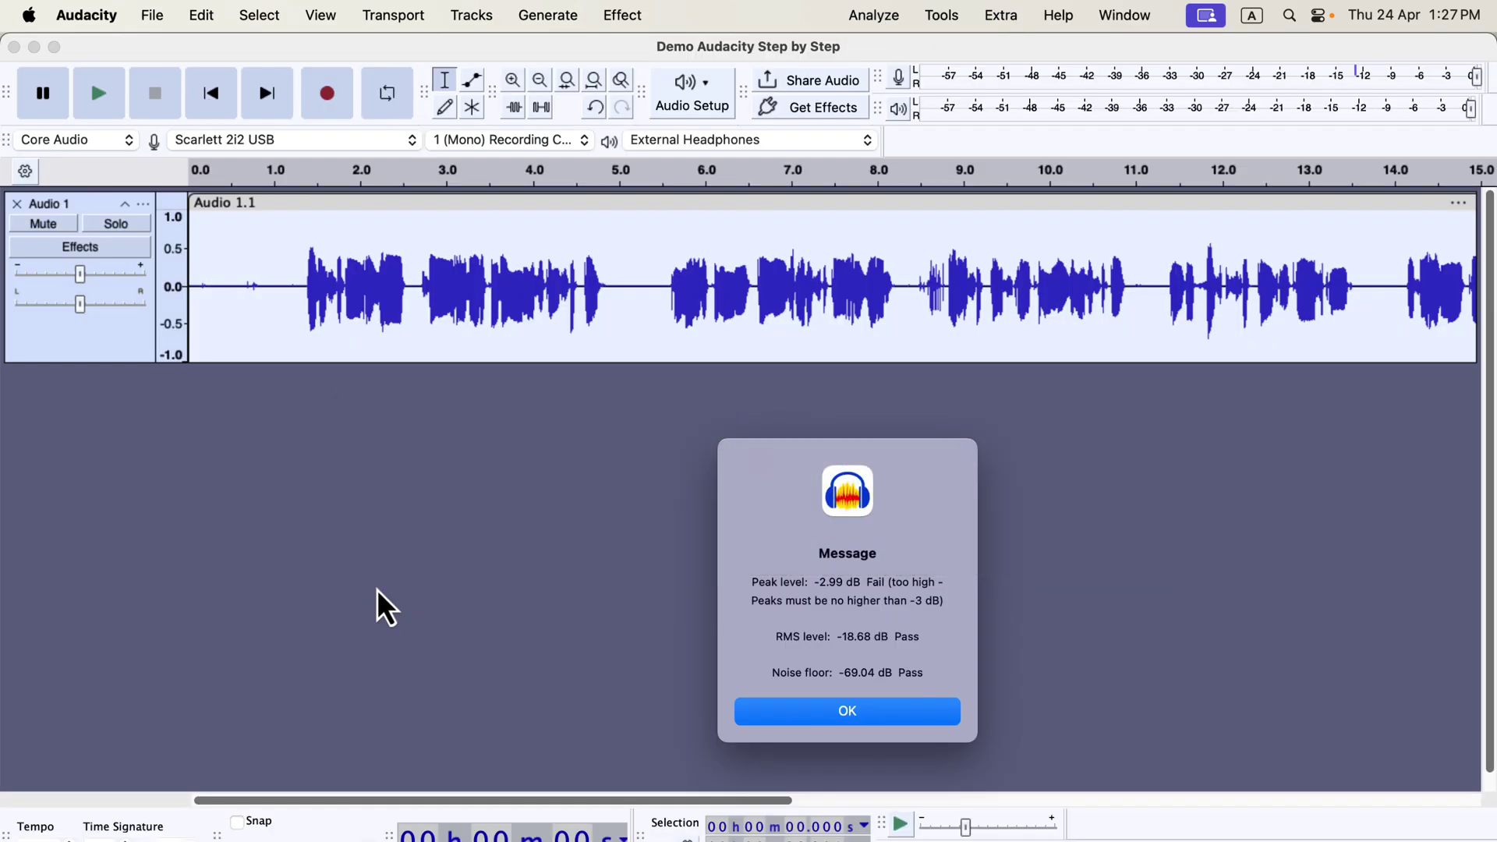
click(778, 711)
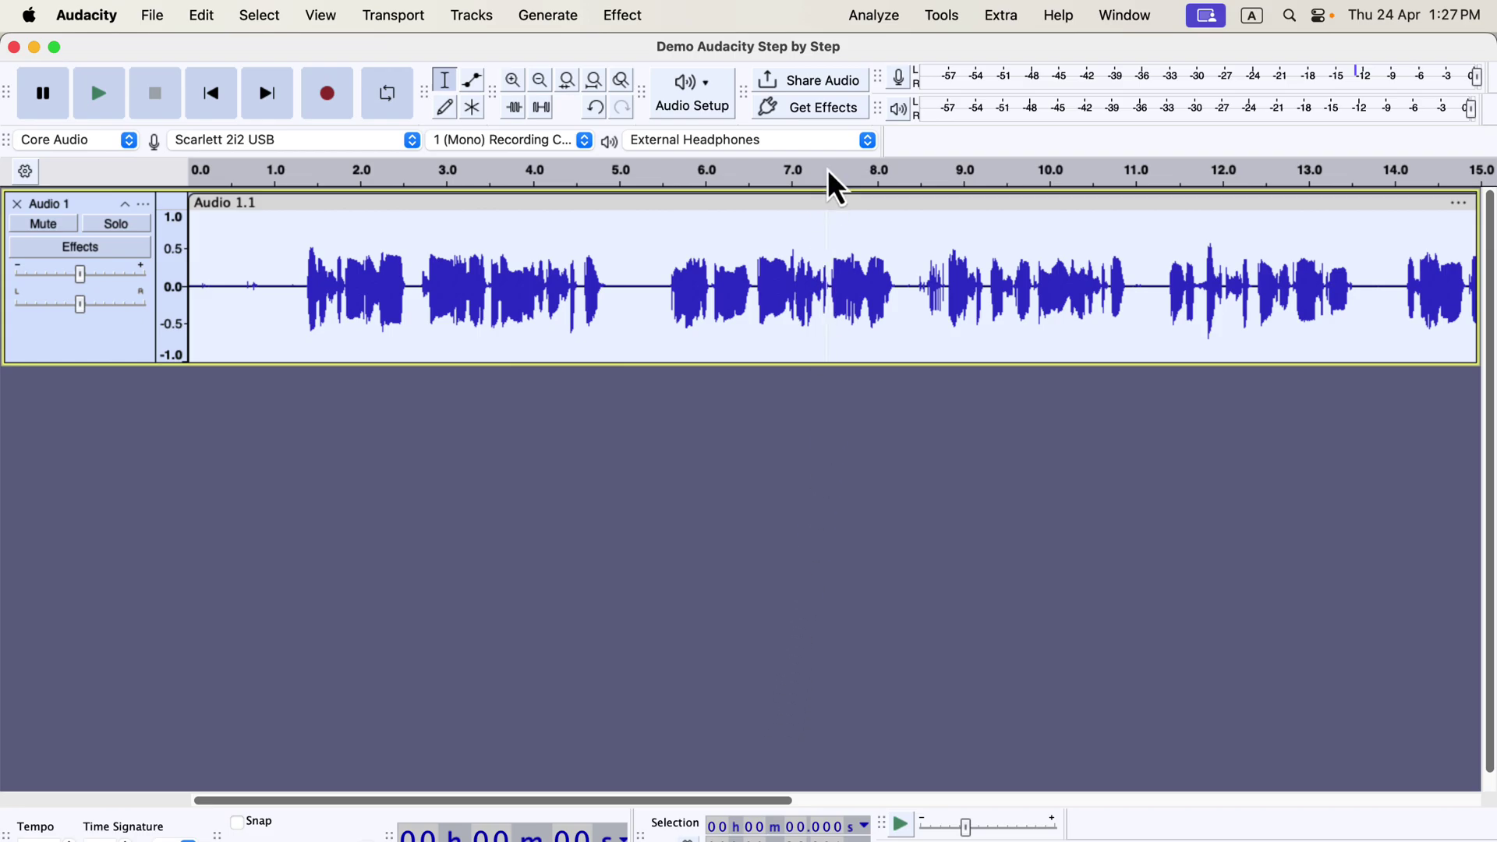
click(876, 18)
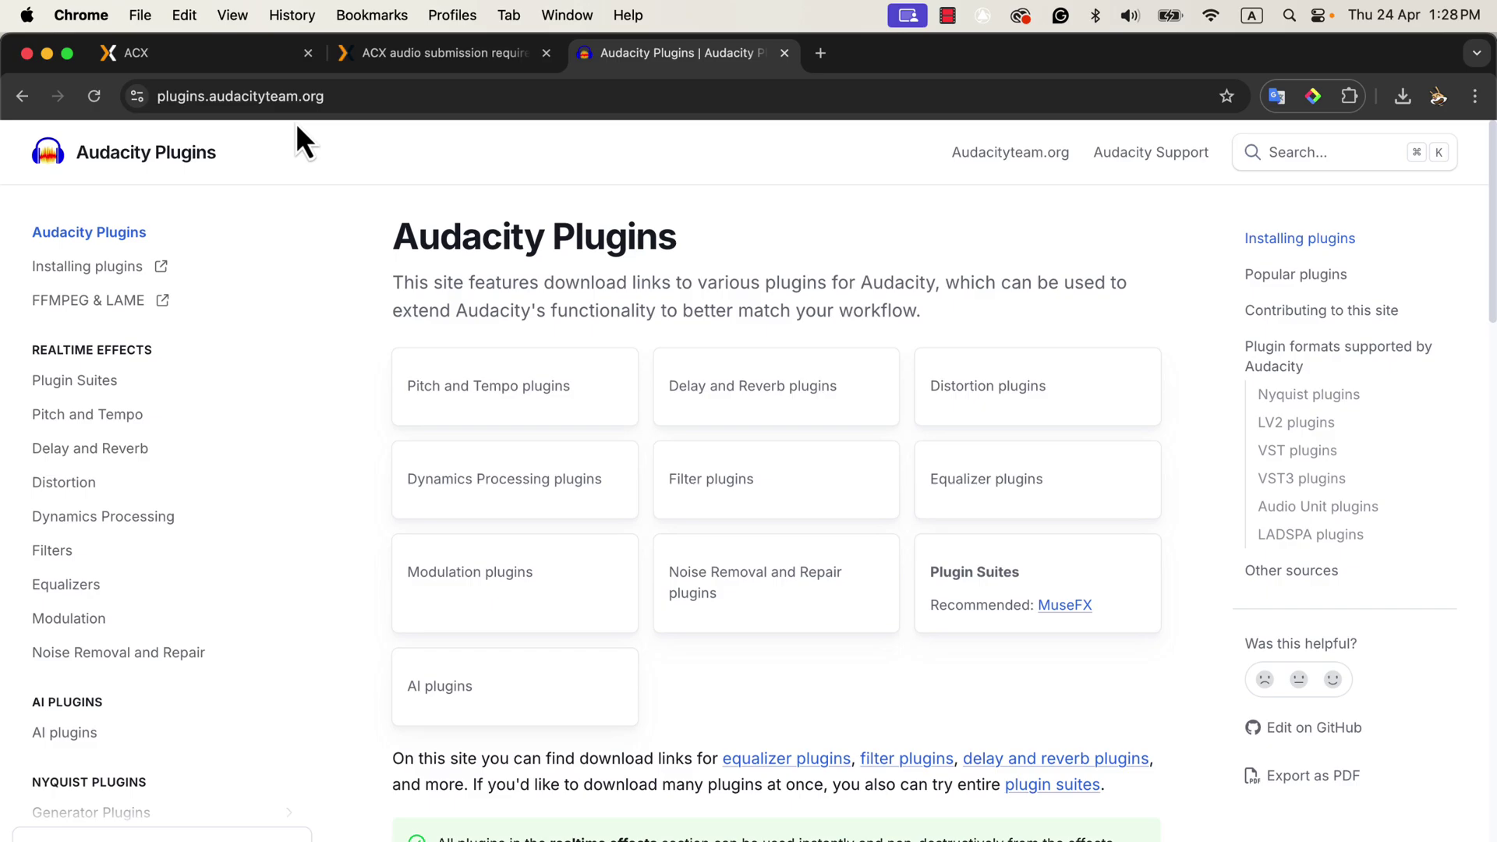
Step: Search the Audacity Plugins website in Chrome for "acx check" and open the ACX Check entry among the analysis plugins
click(1301, 154)
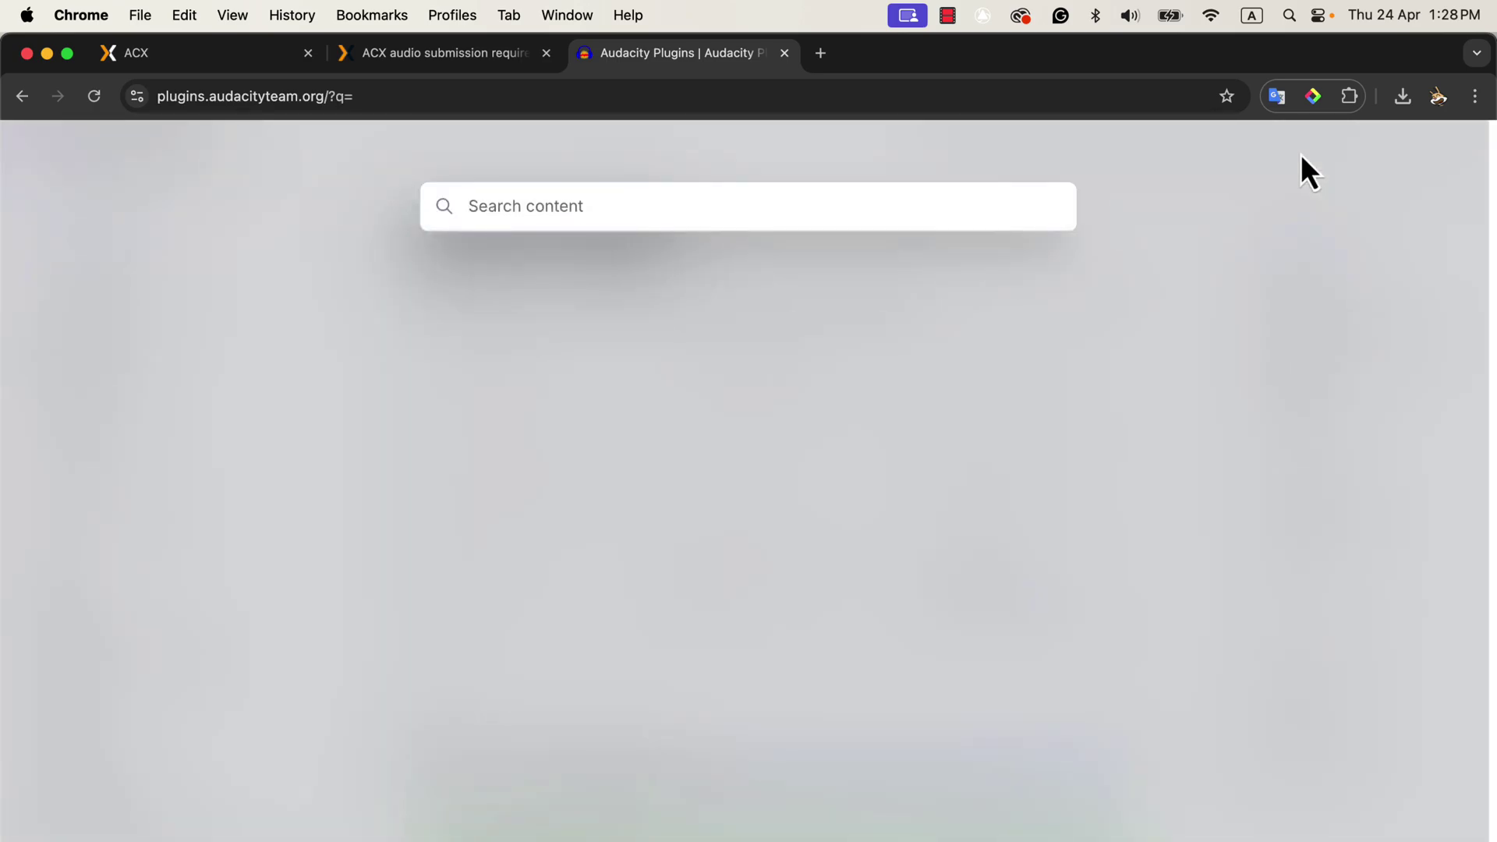
text(acx check)
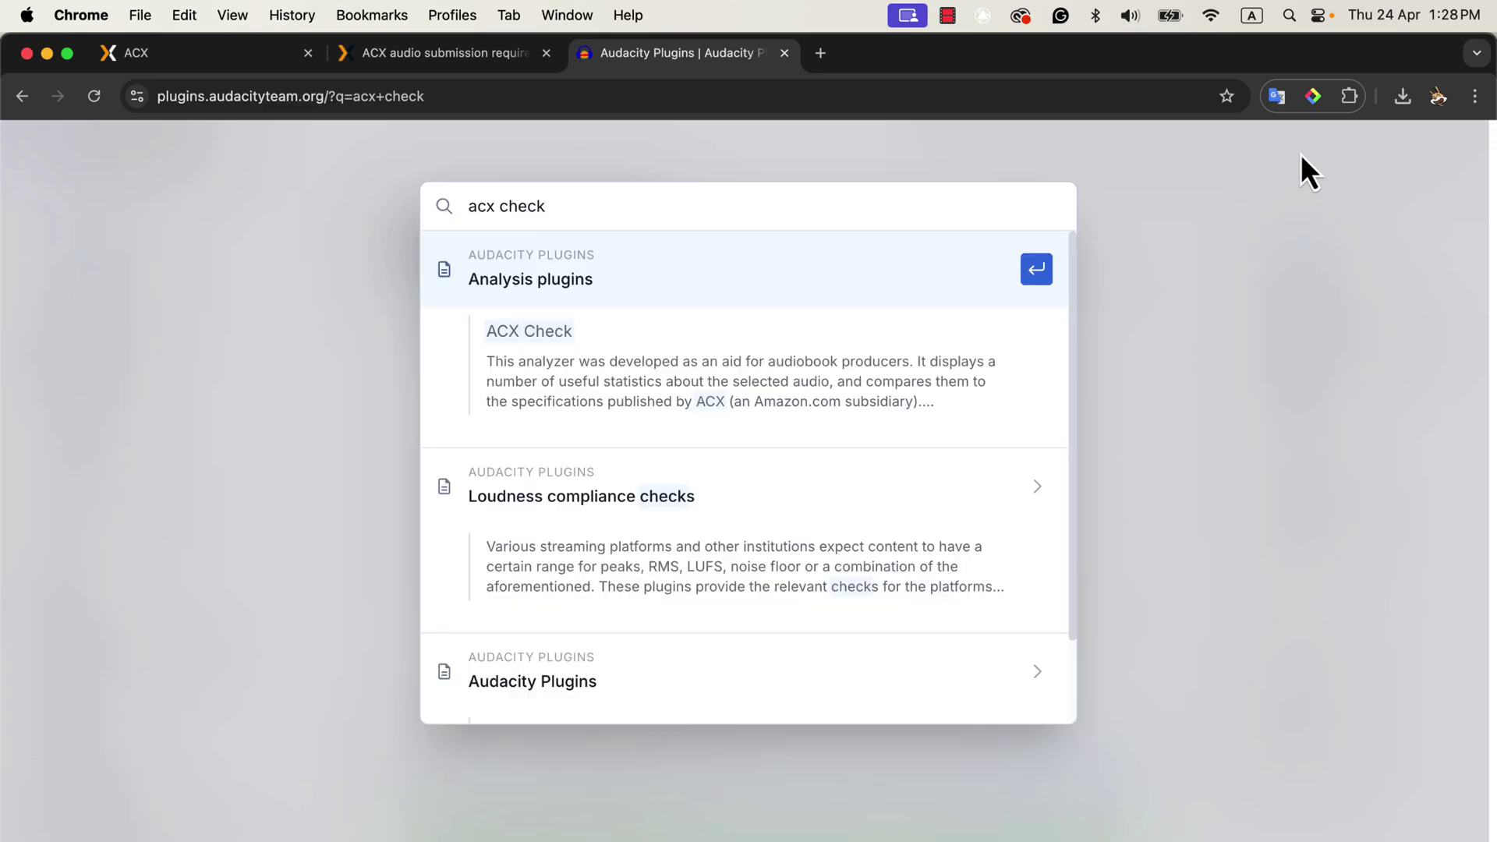
click(543, 361)
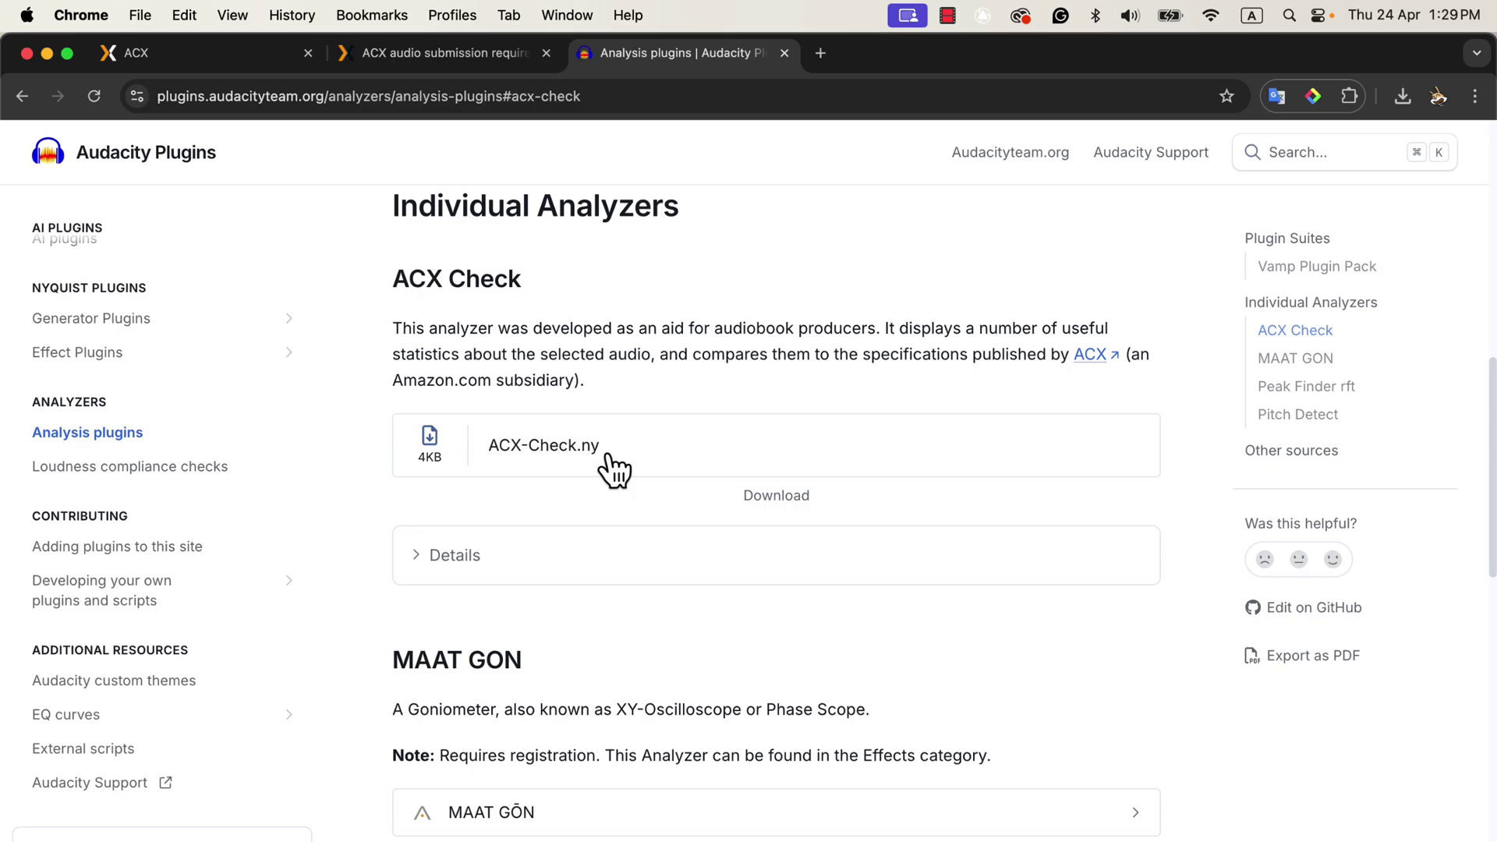
Step: Switch to Audacity, open the Nyquist Plugin Installer and choose ACX-Check.ny from the Downloads folder as the file to install
key(super+Tab)
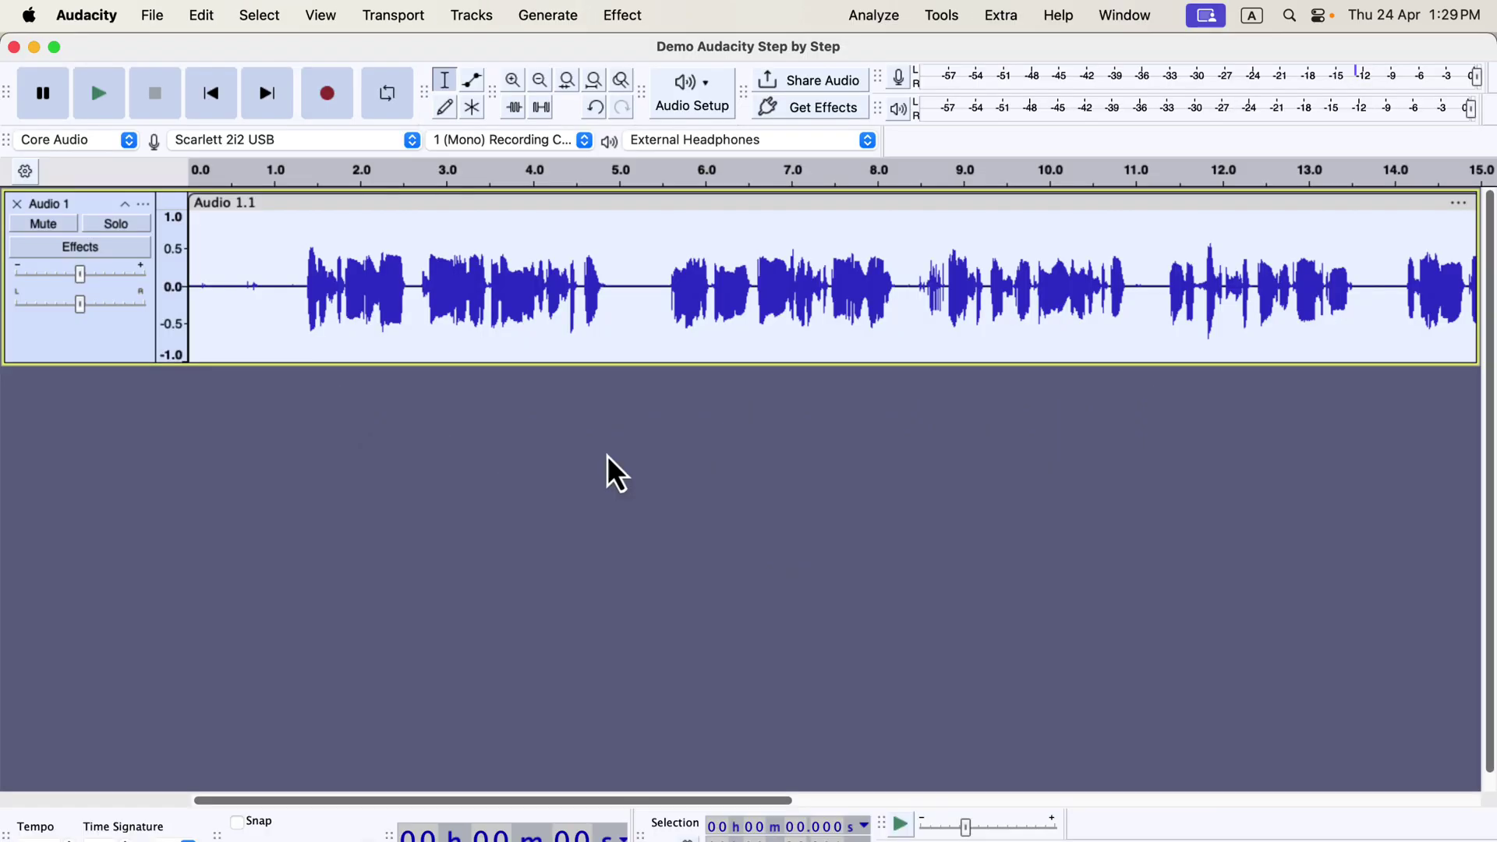
click(932, 16)
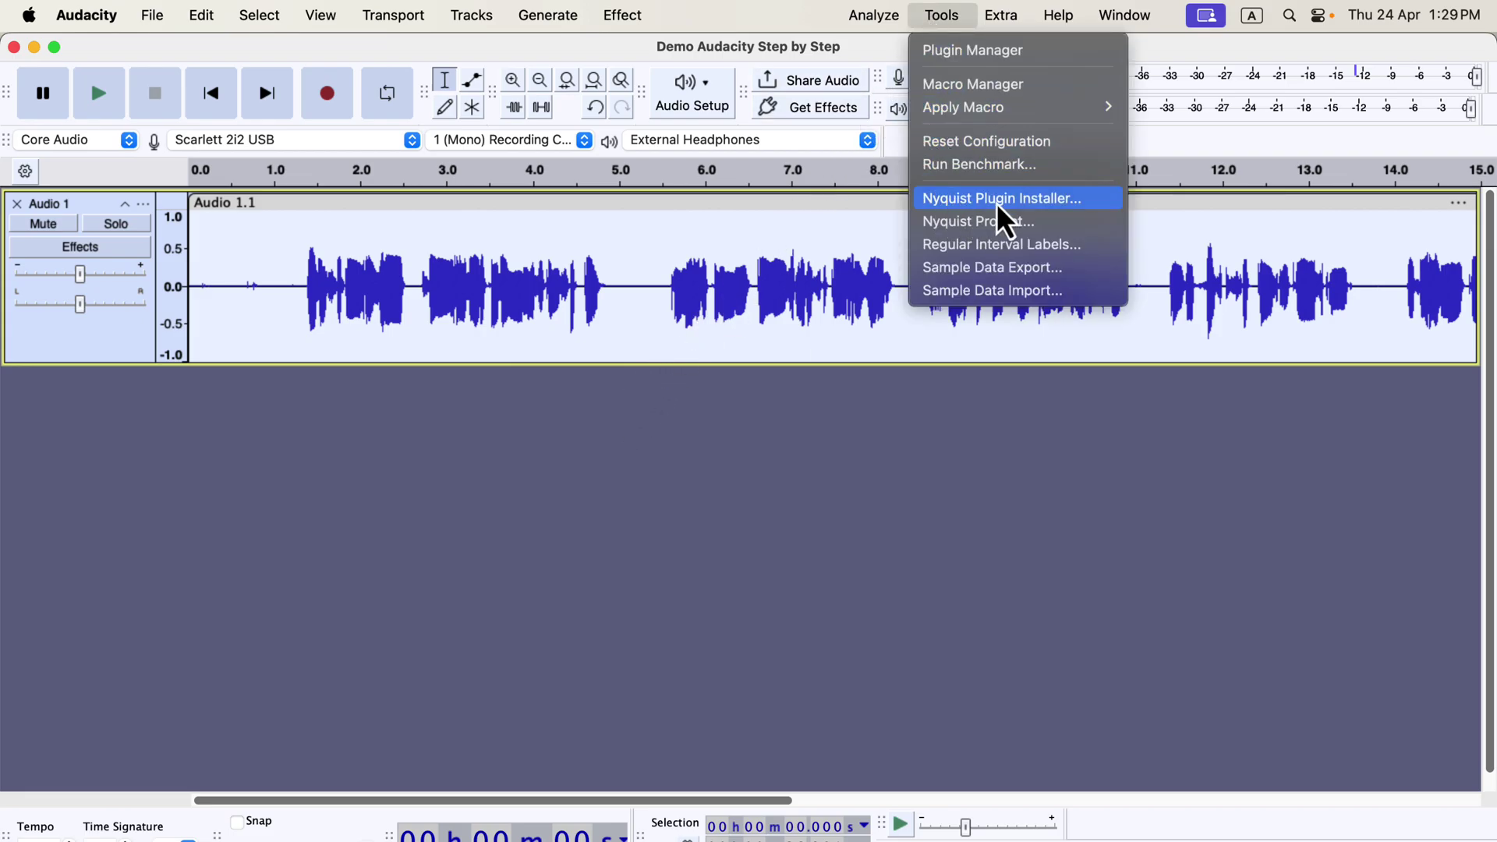
click(1083, 200)
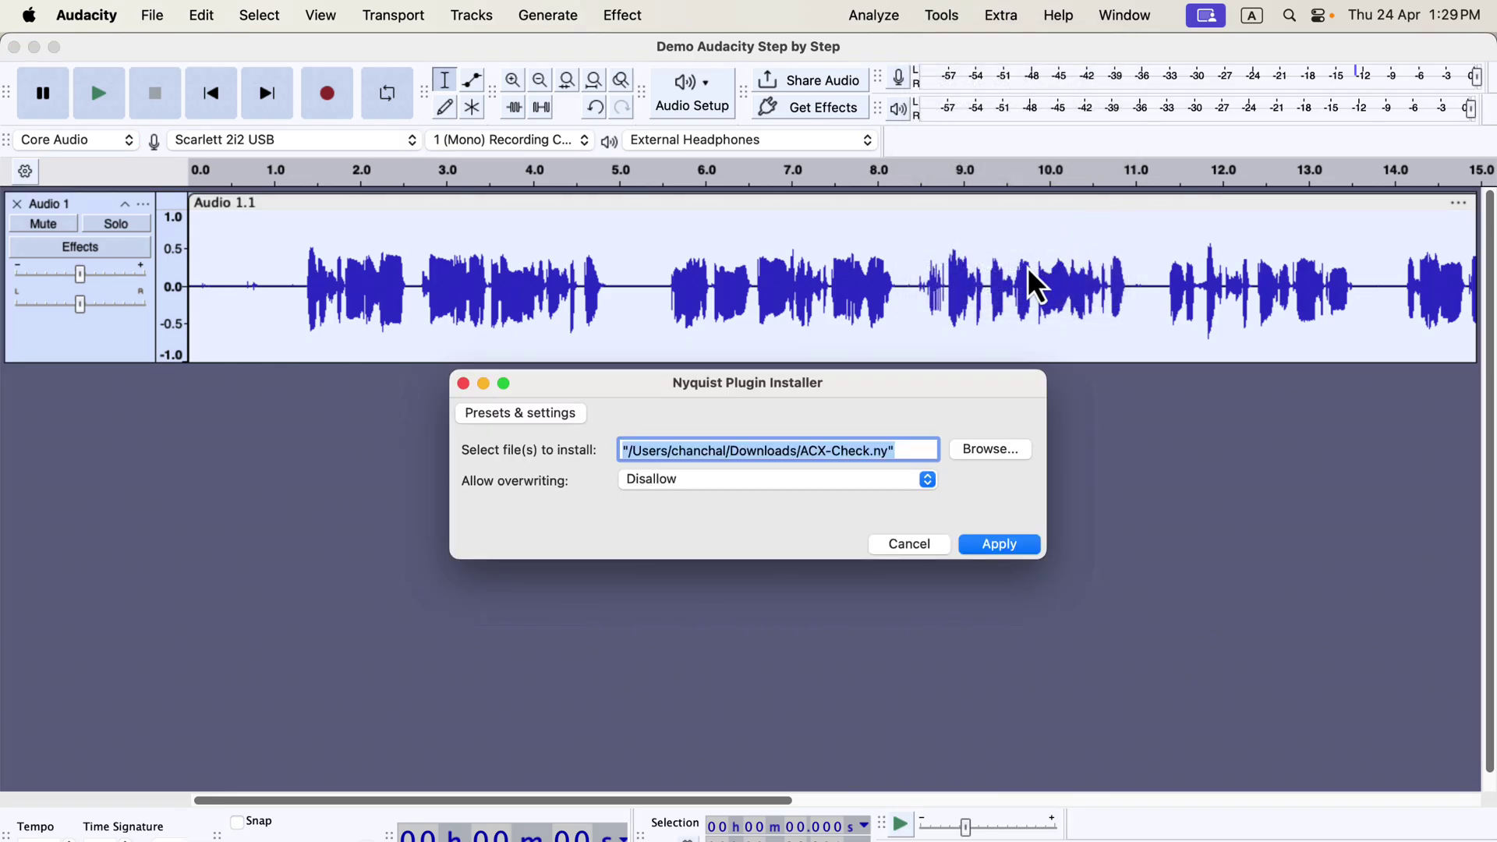
click(975, 453)
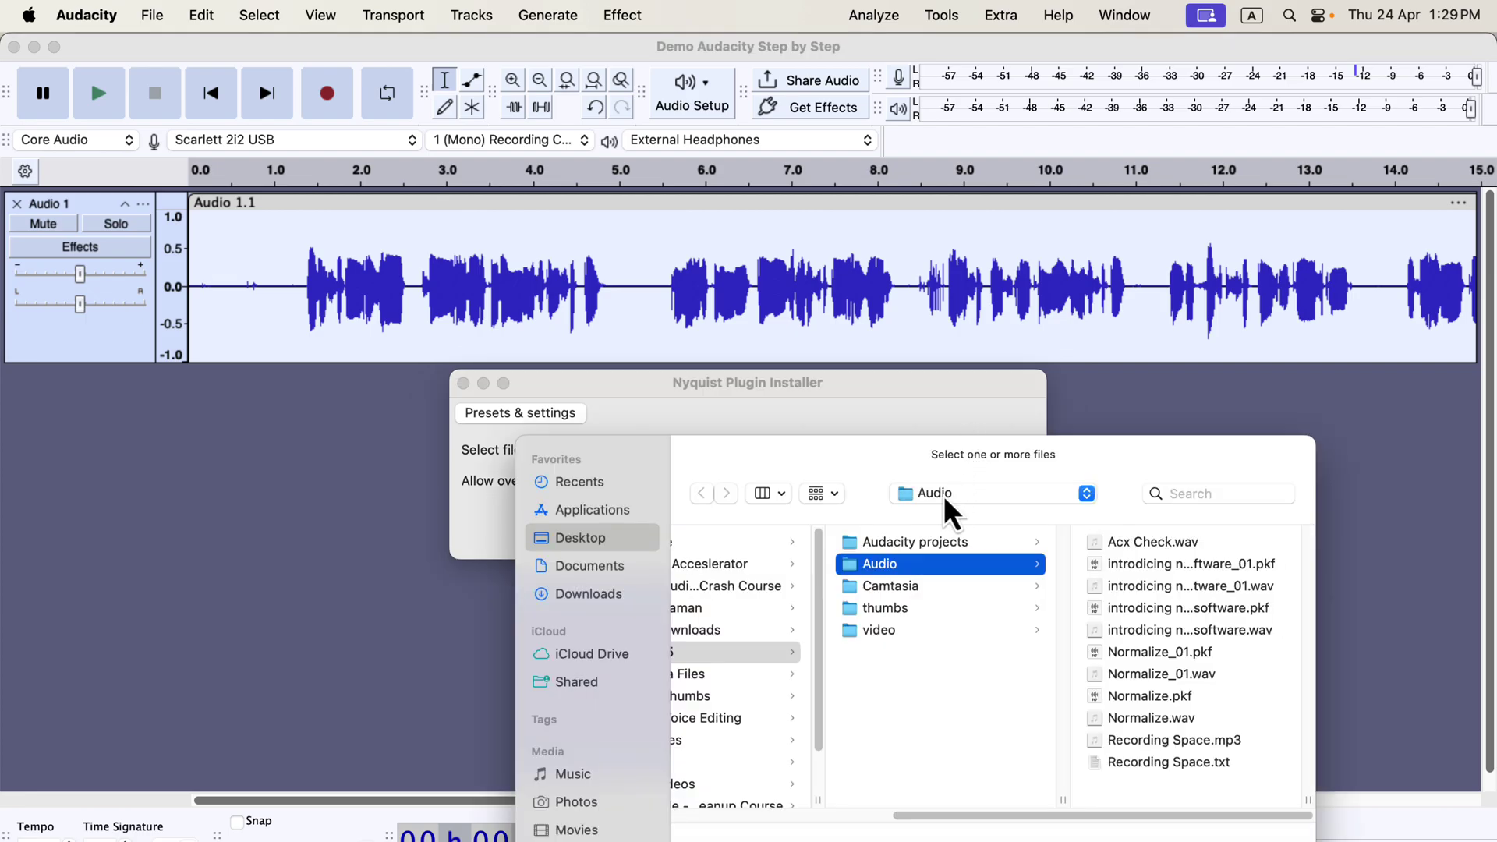
scroll(783, 582, left, 2)
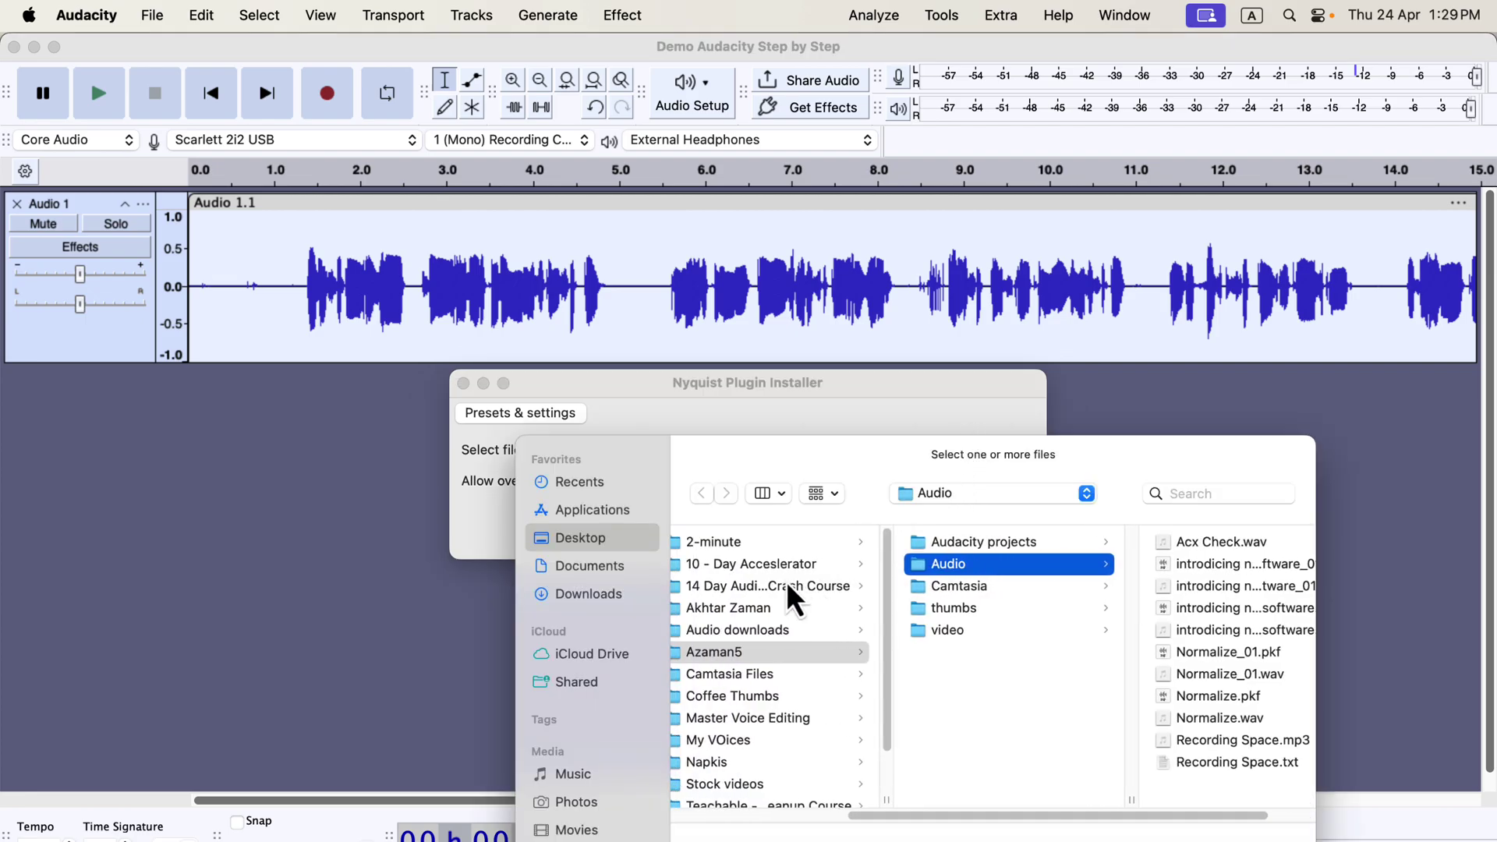
click(605, 567)
scroll(773, 624, down, 10)
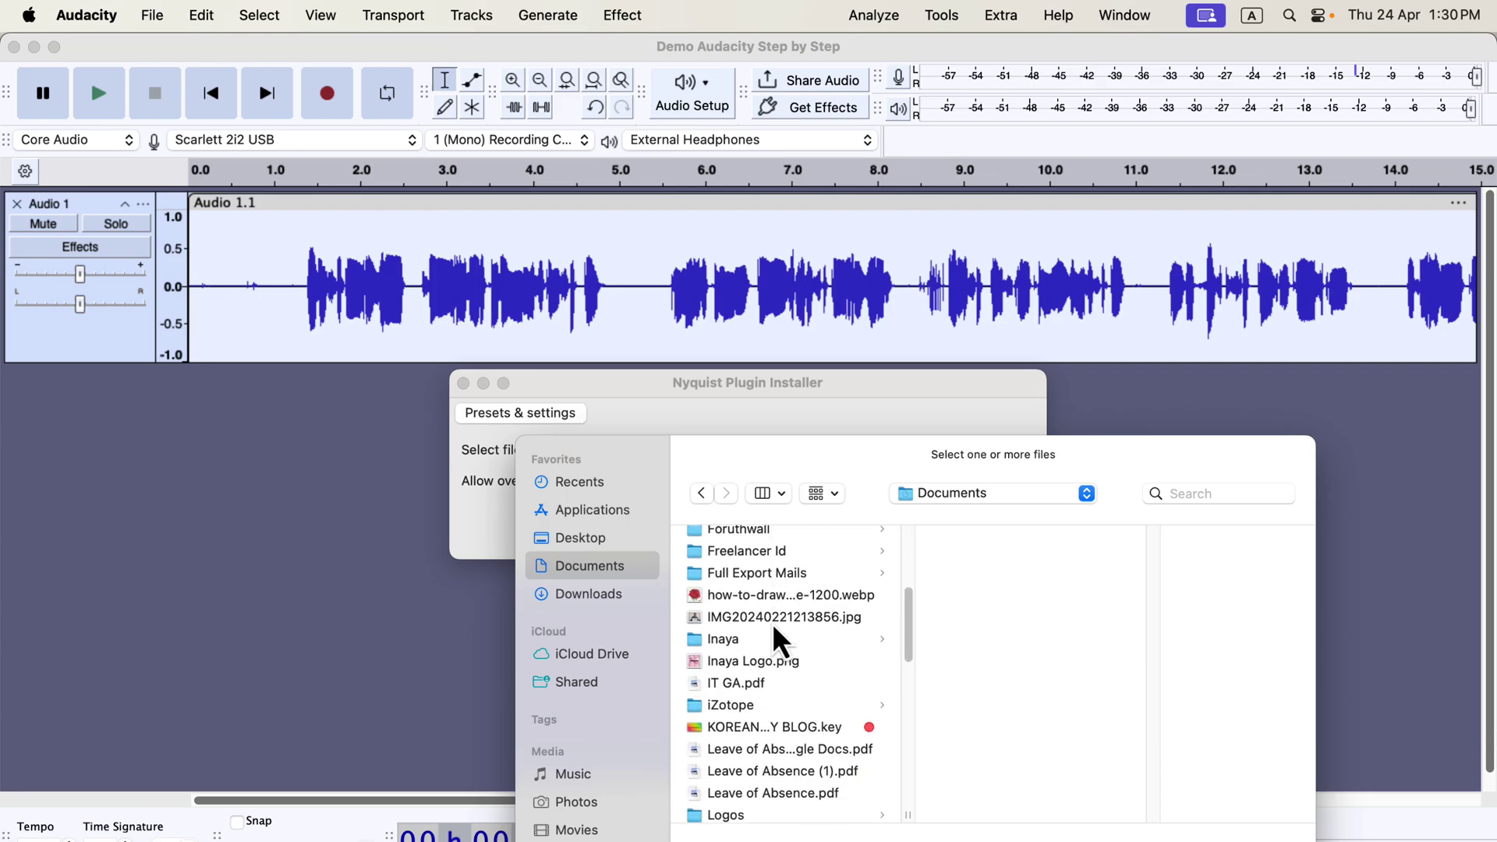
click(596, 592)
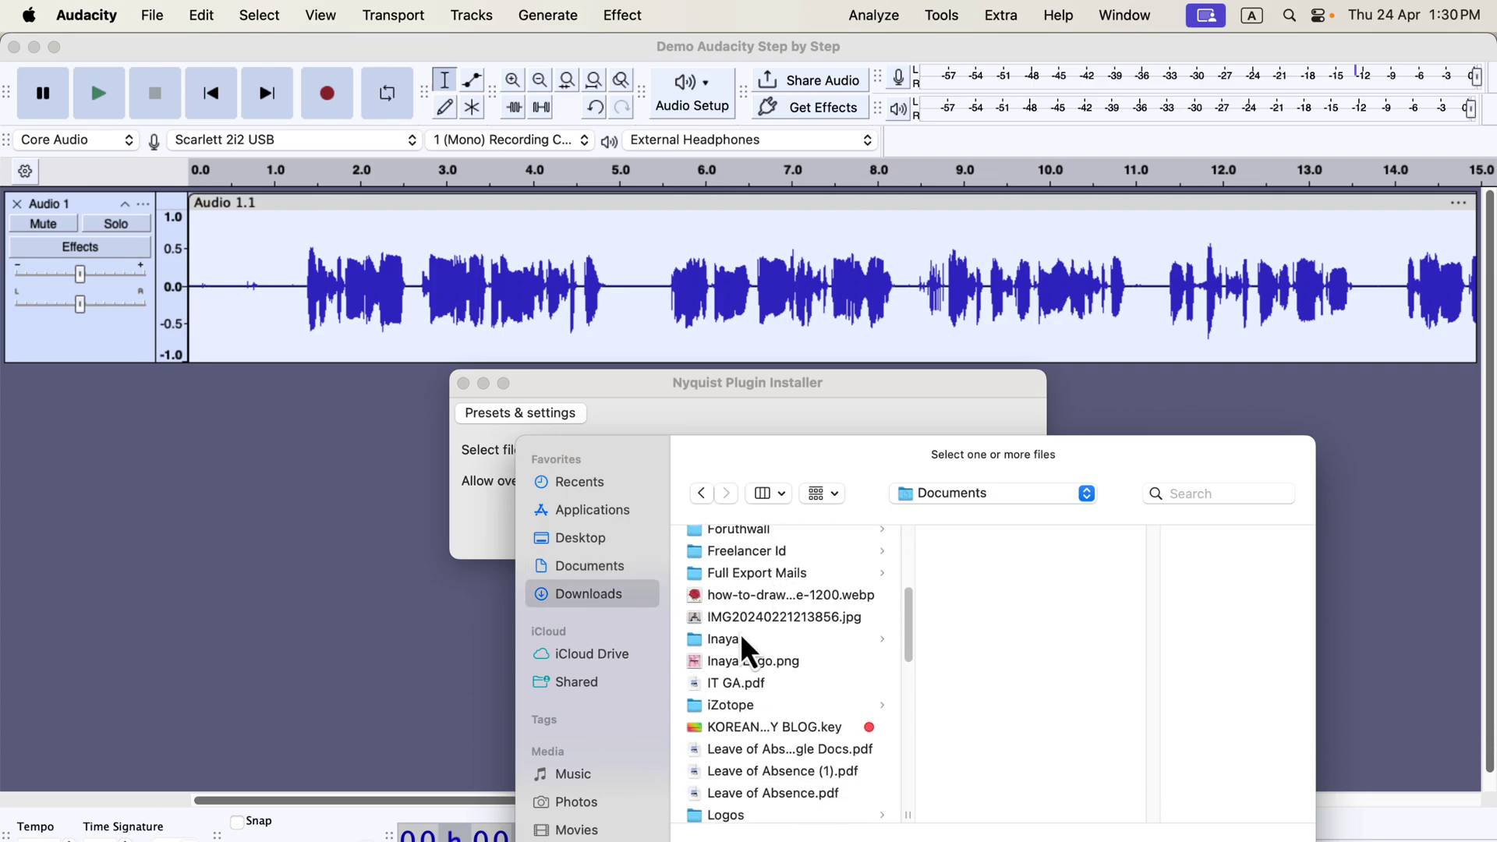
scroll(811, 671, down, 2)
click(771, 697)
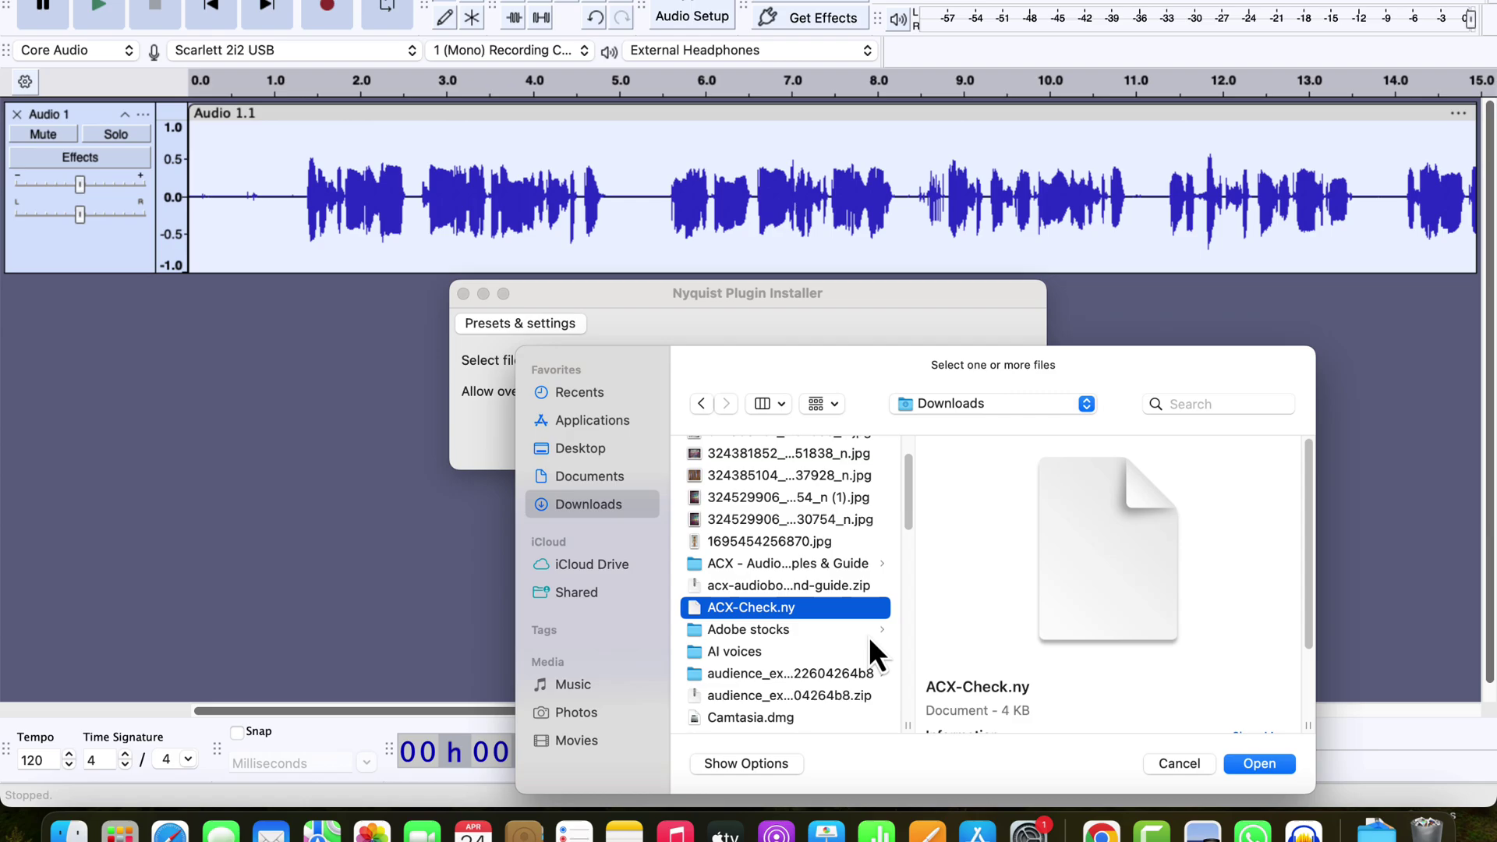
click(1237, 763)
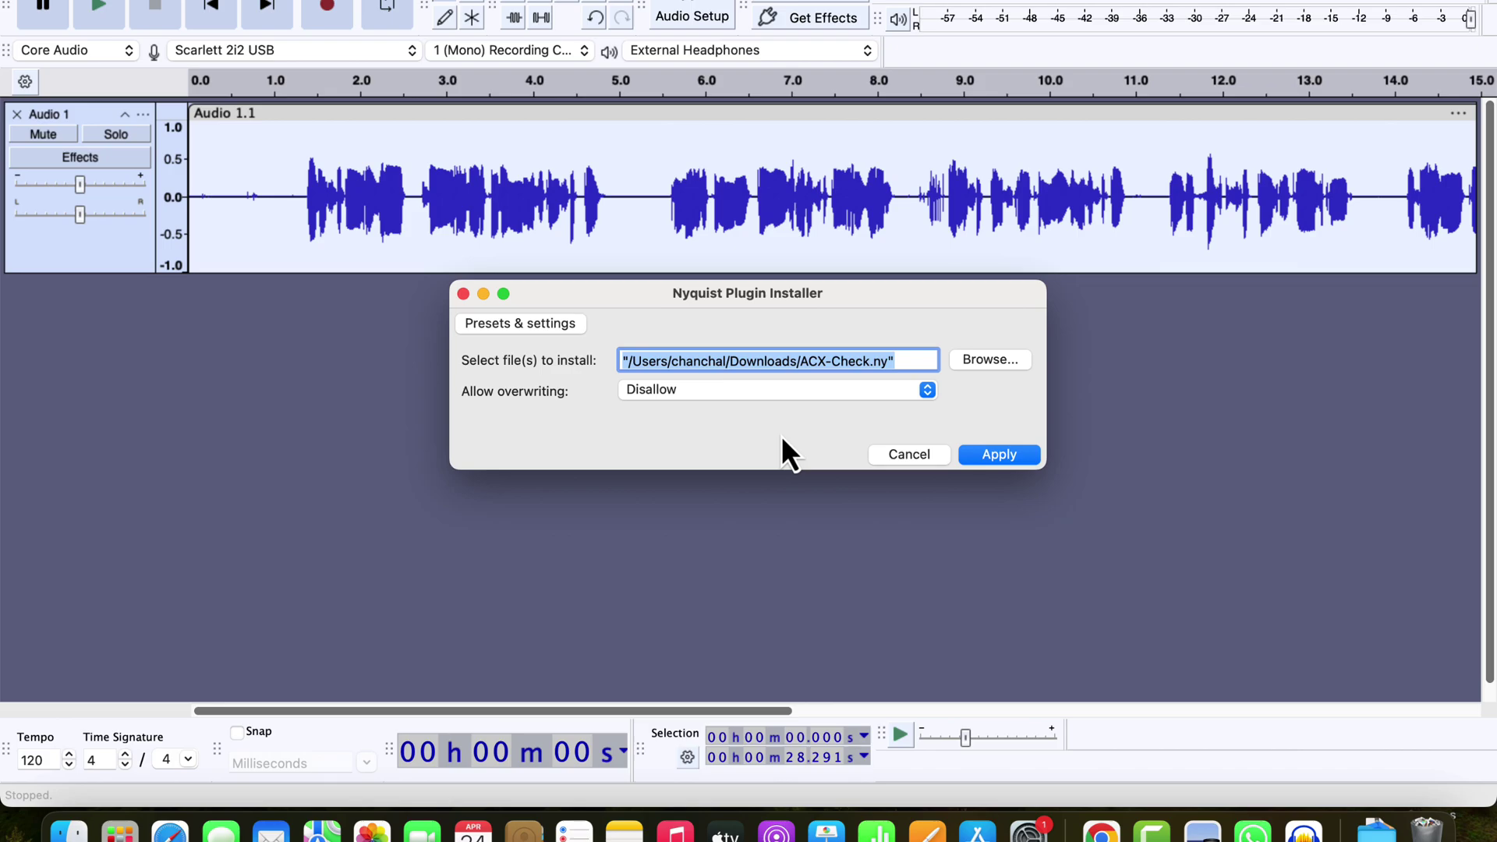
Step: Try to install the ACX-Check.ny plugin with overwriting disallowed, dismiss the message and look for ACX Check among the analysis tools
click(1010, 451)
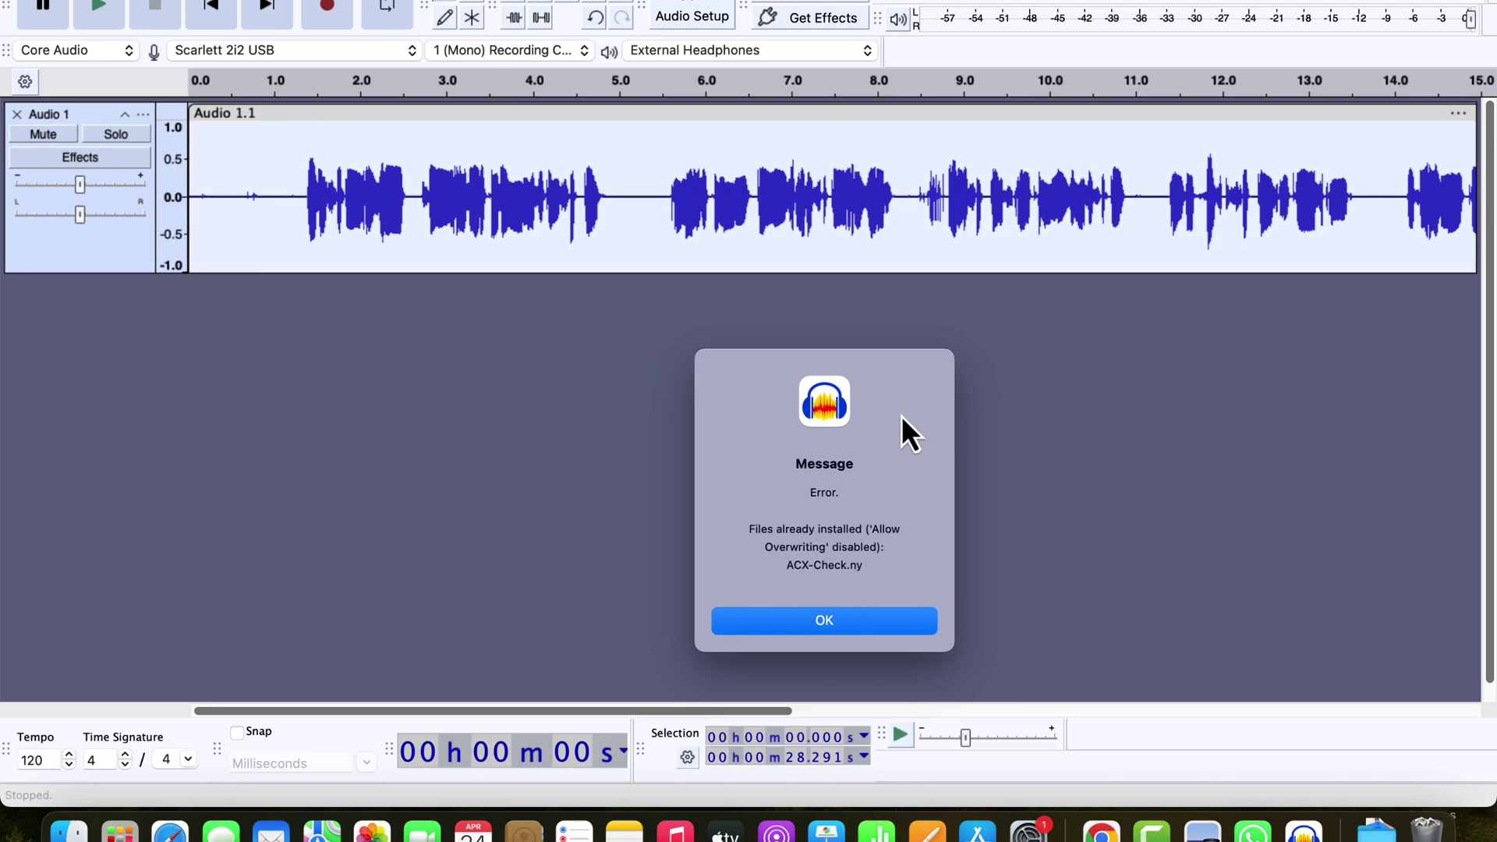
click(875, 609)
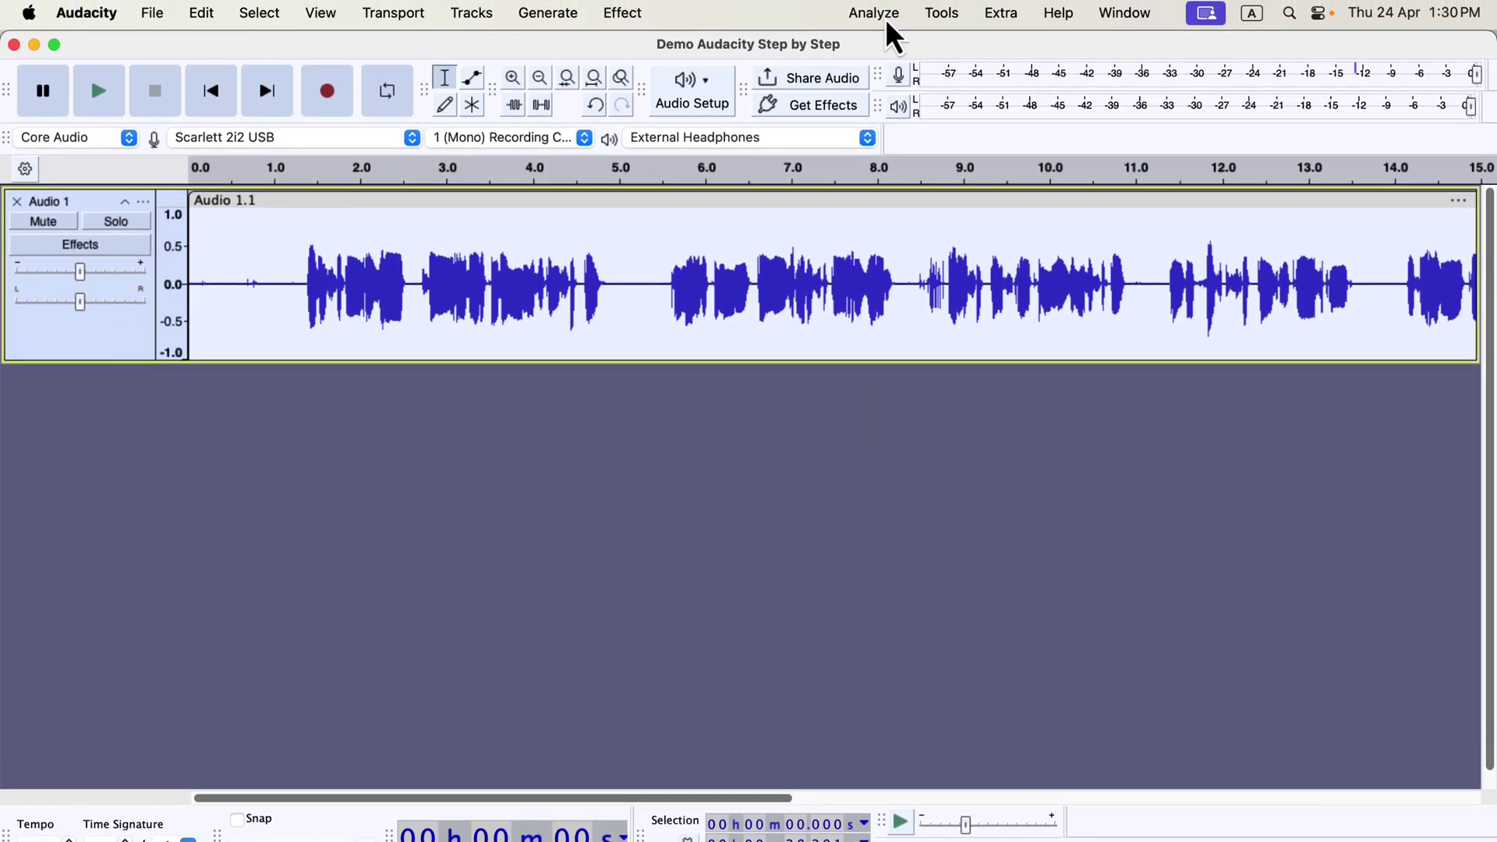
click(885, 17)
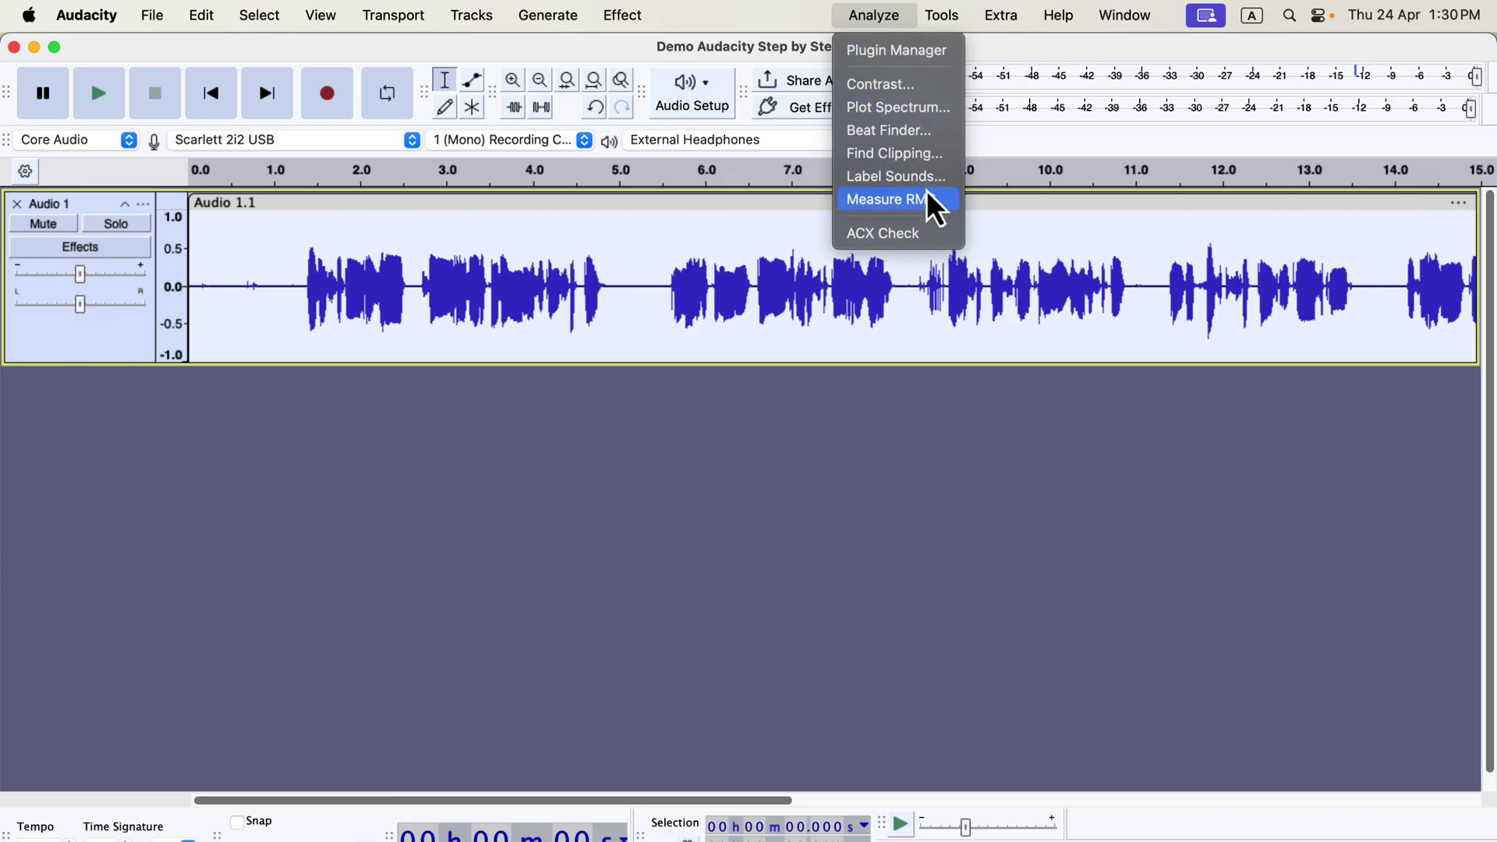
click(931, 53)
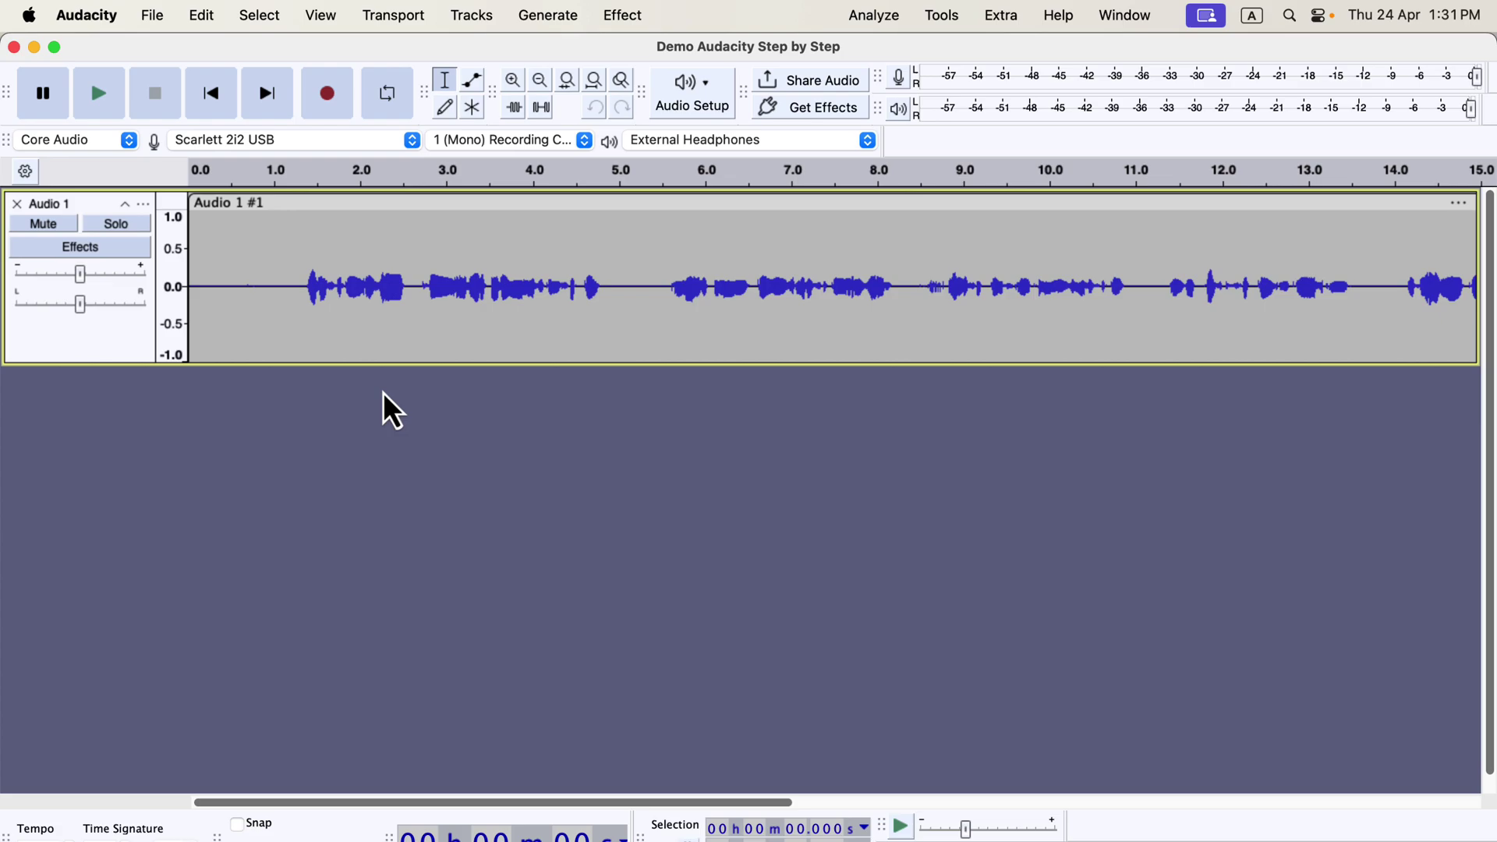
Step: Select the entire unprocessed Audio 1 clip, run ACX Check on it and dismiss the results
double_click(508, 281)
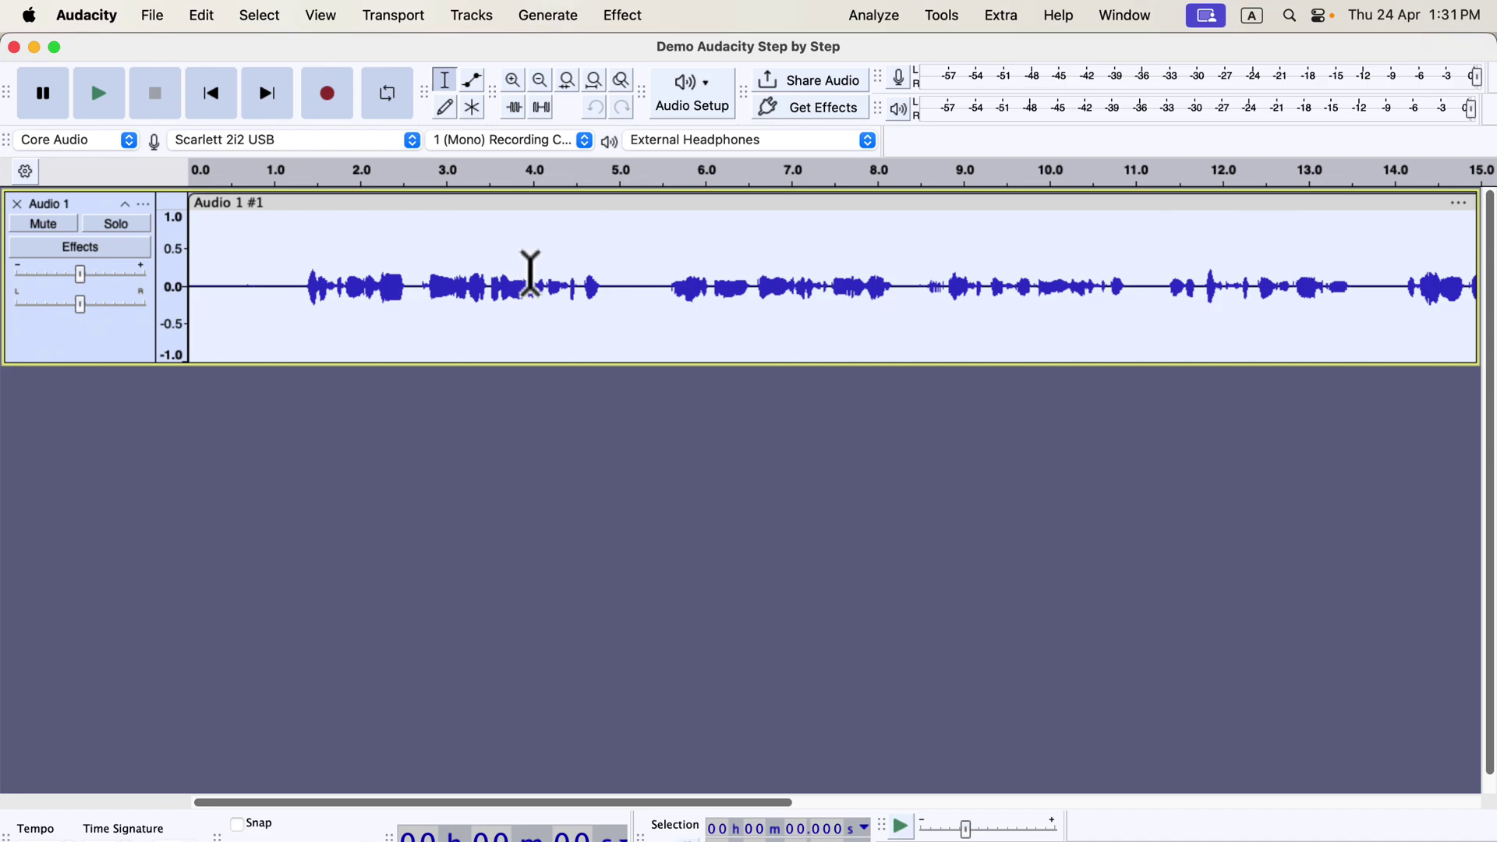
click(877, 16)
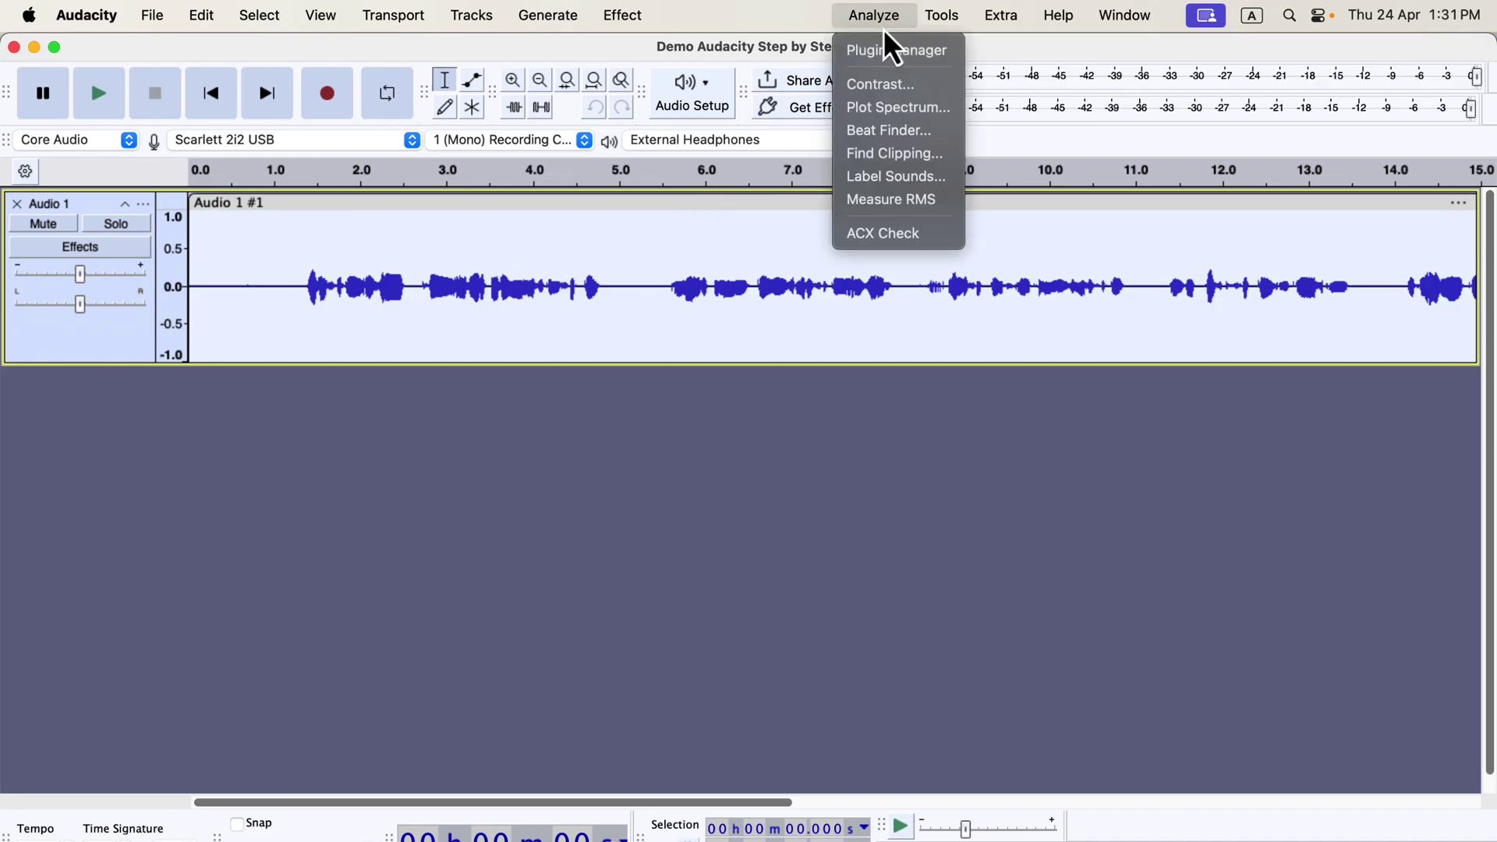
click(907, 242)
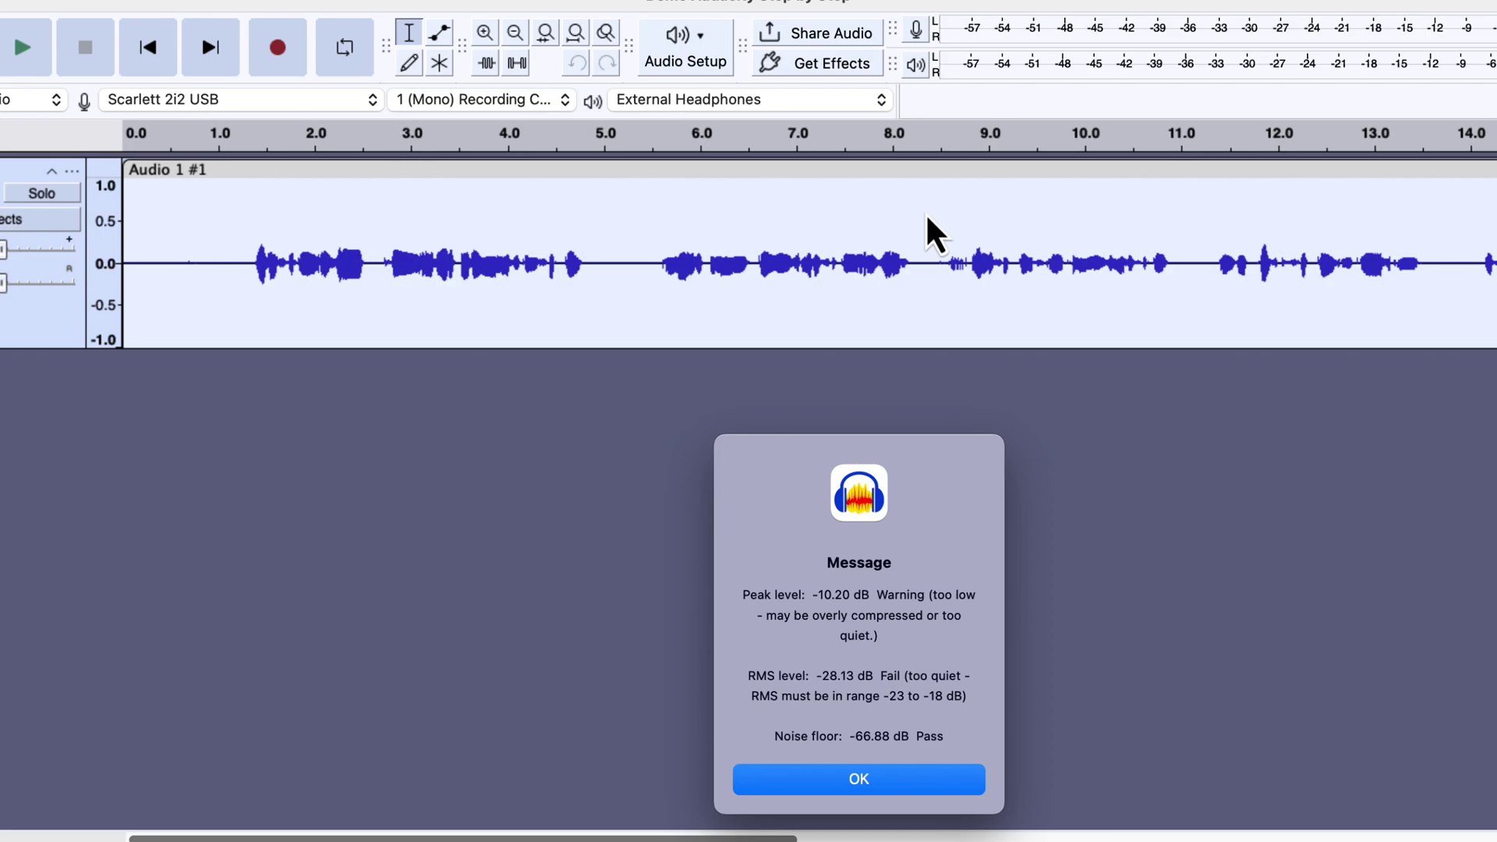
click(876, 780)
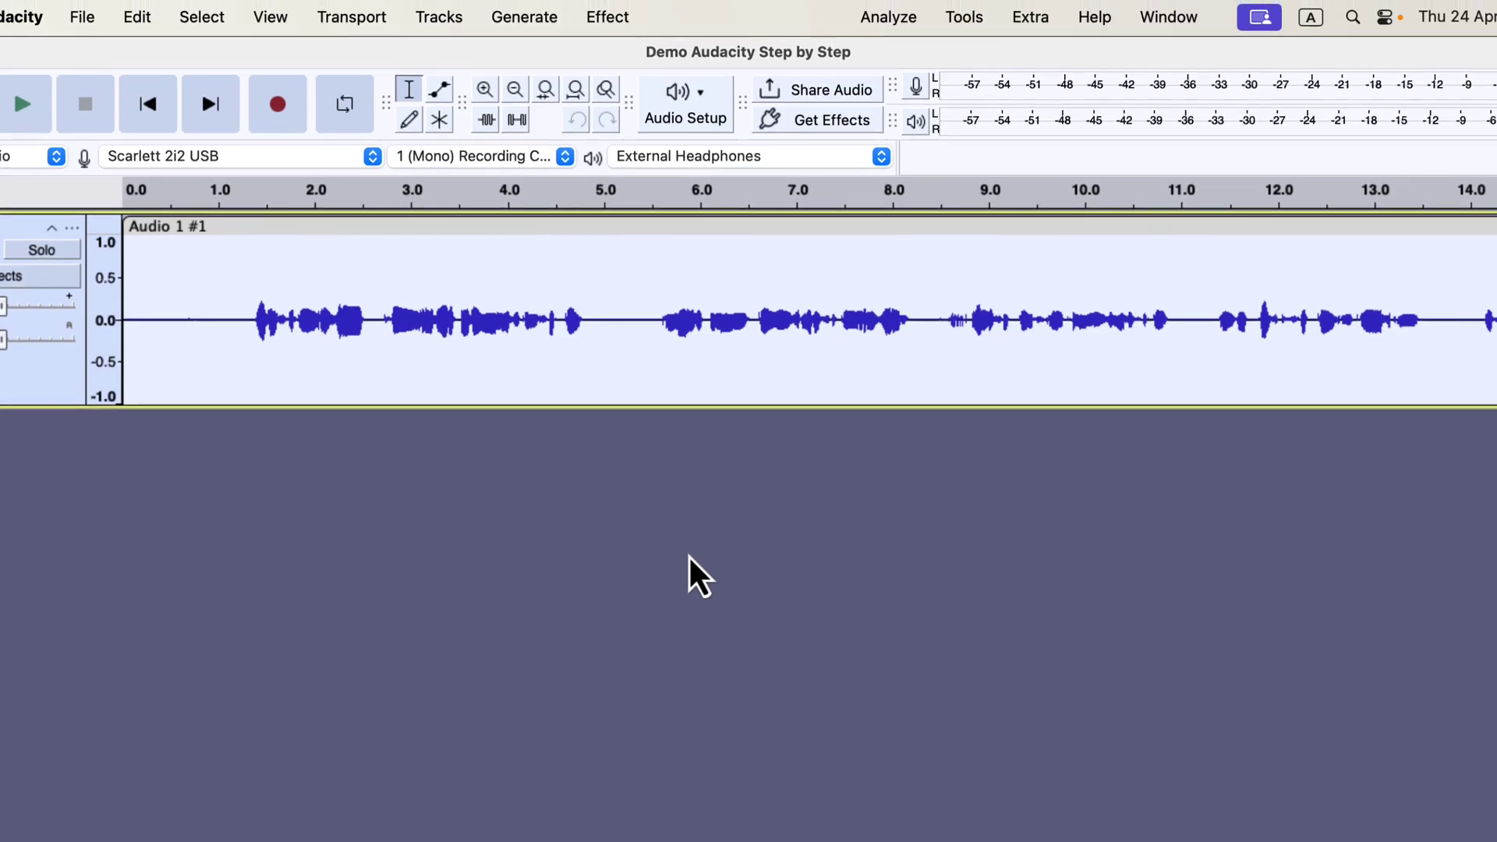
Step: Apply the Clear Vocal Improve Macro to the selected Audio 1 recording
click(964, 17)
mouse_move(974, 133)
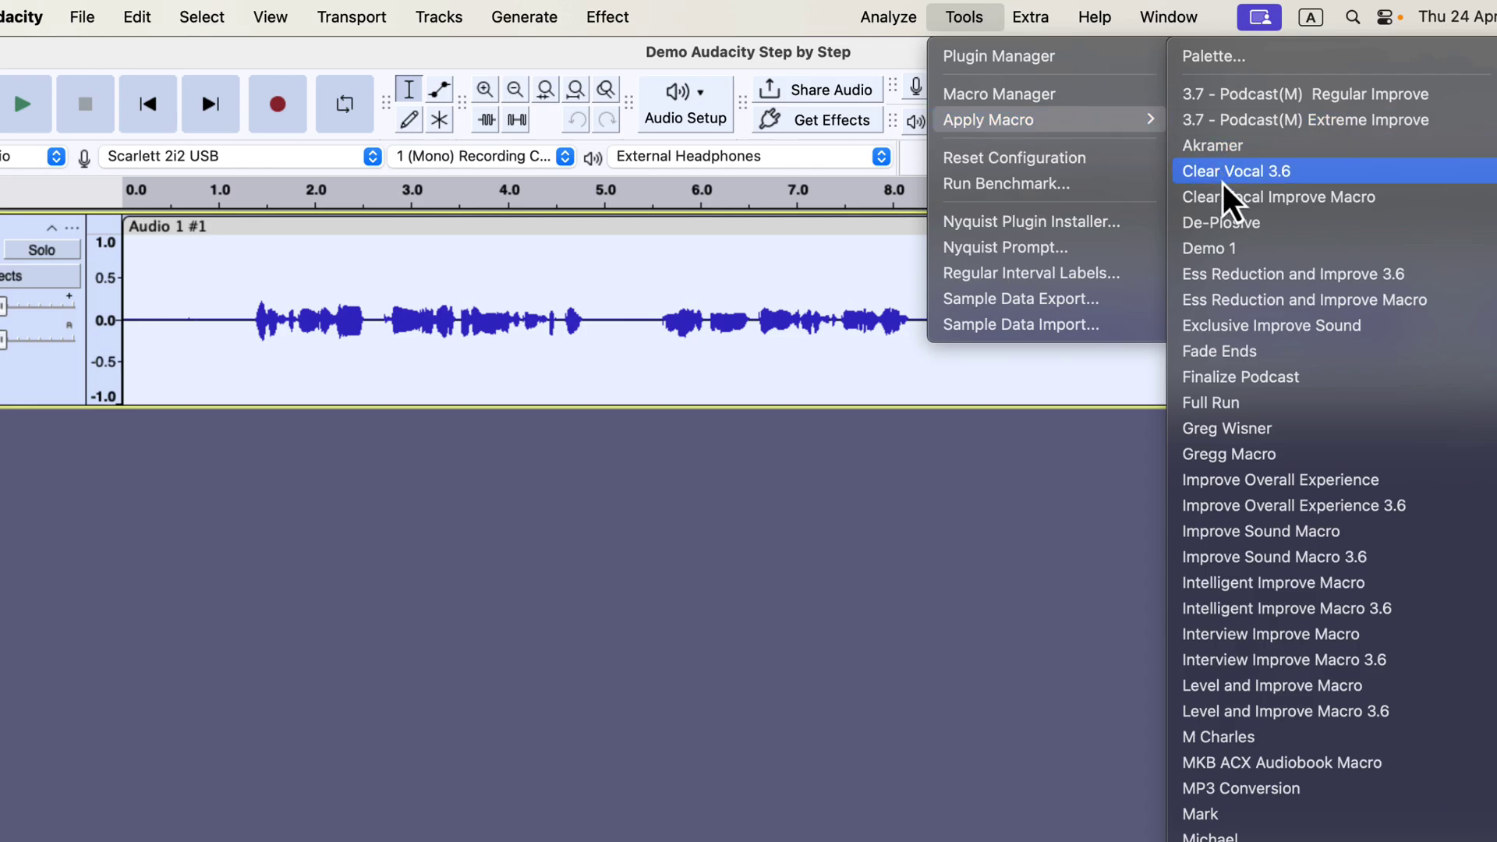
click(1320, 196)
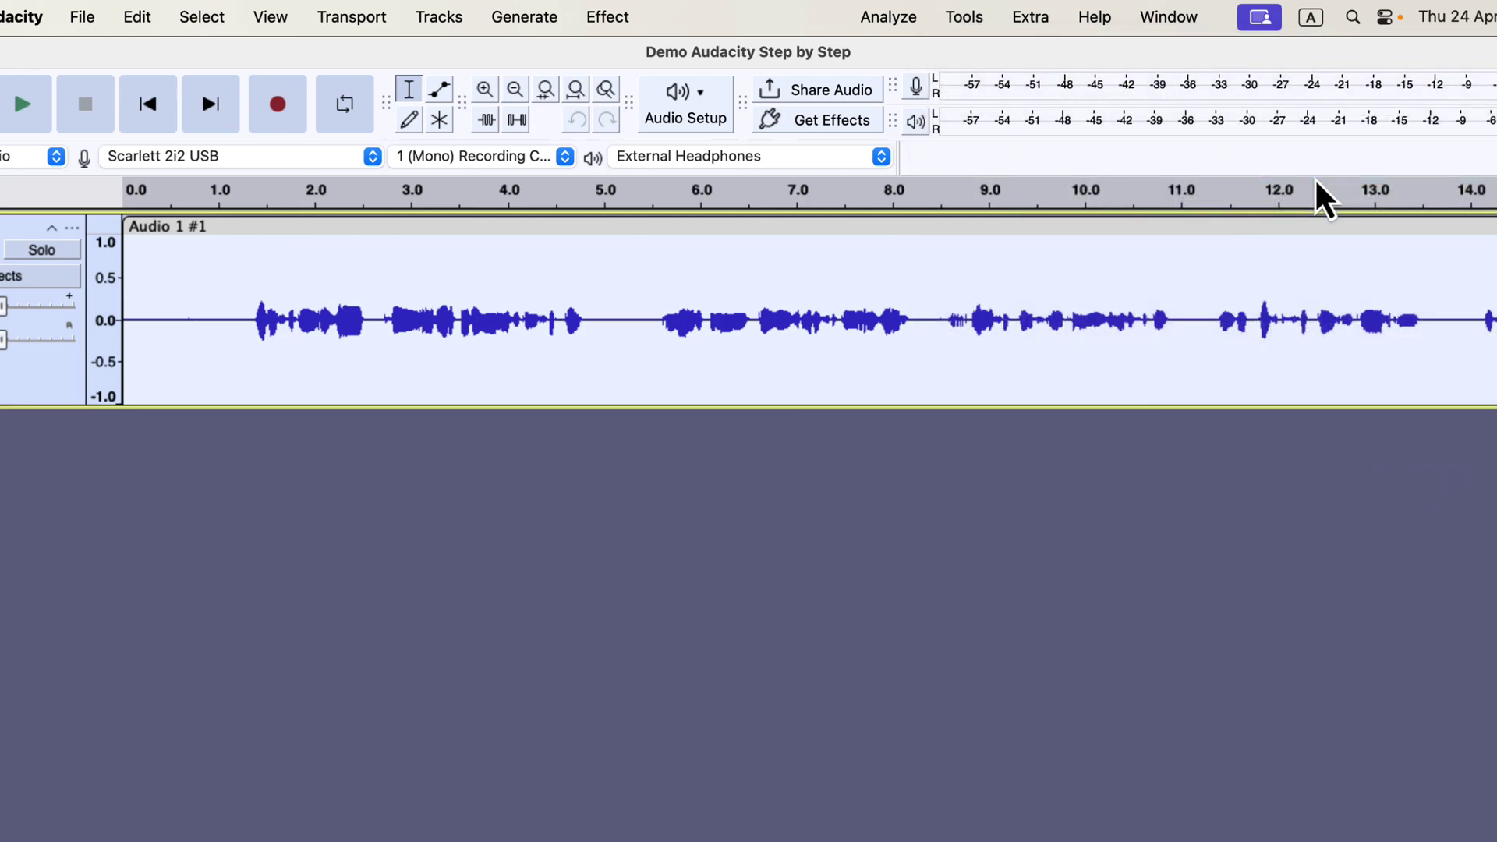
Step: Run ACX Check on the macro-processed recording and dismiss the results
click(883, 18)
click(882, 263)
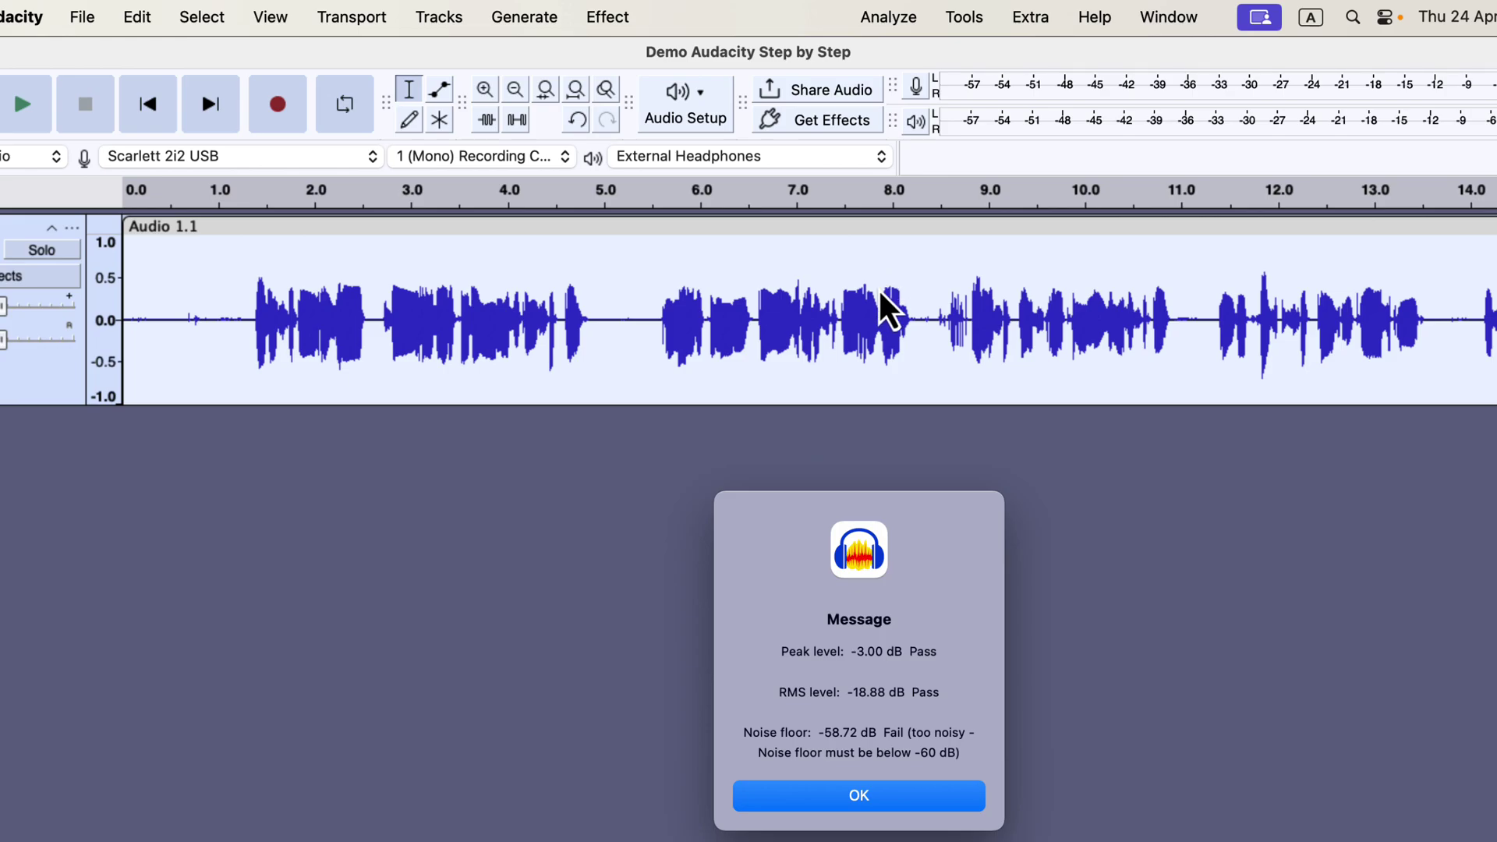
click(855, 795)
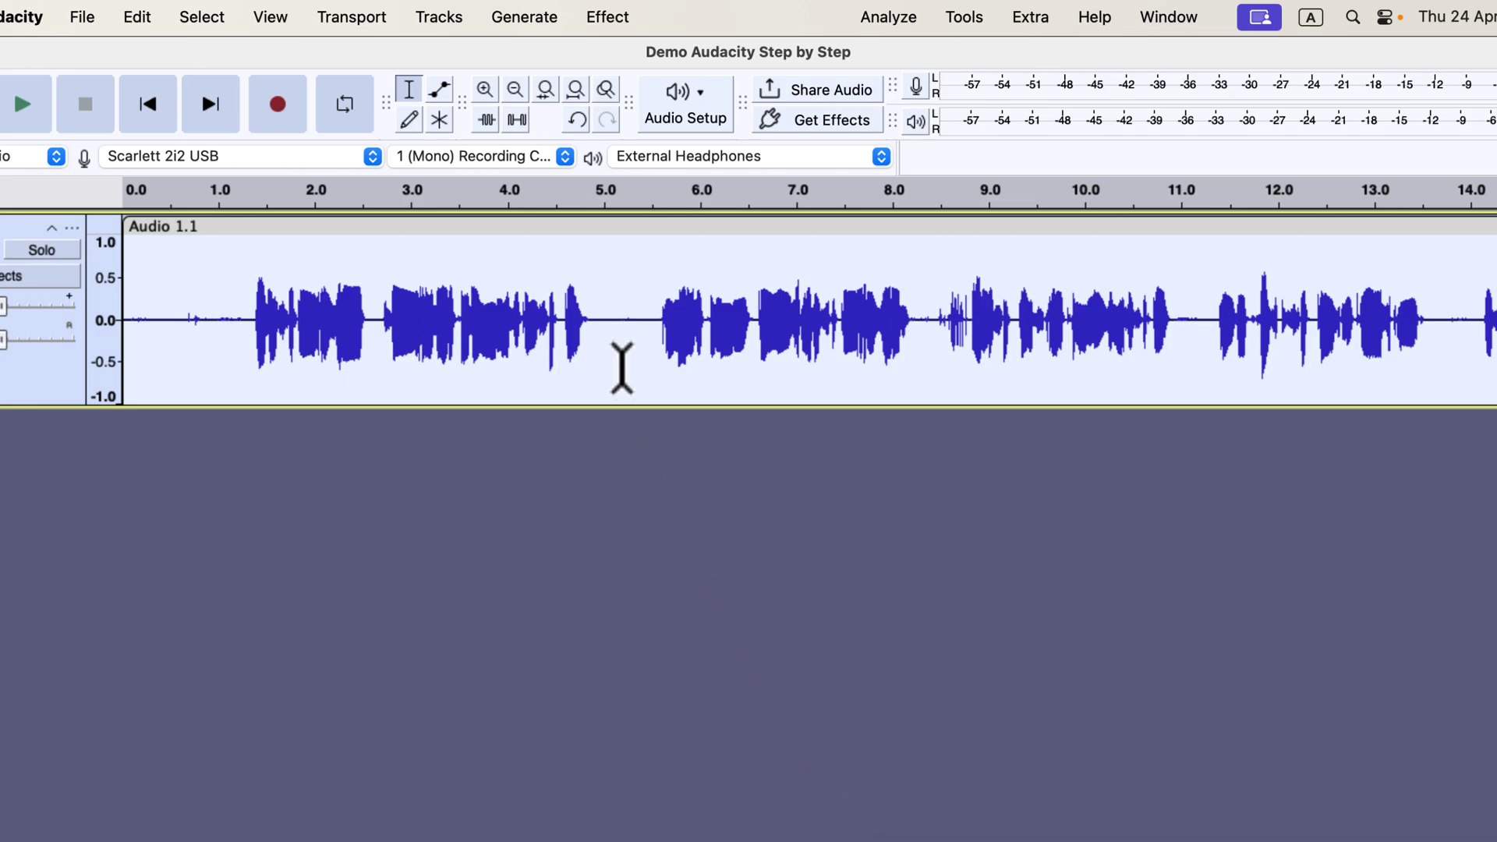
Step: Capture a Noise Reduction profile from the silent gap between about 5.0 and 5.4 seconds
drag(599, 301, 641, 310)
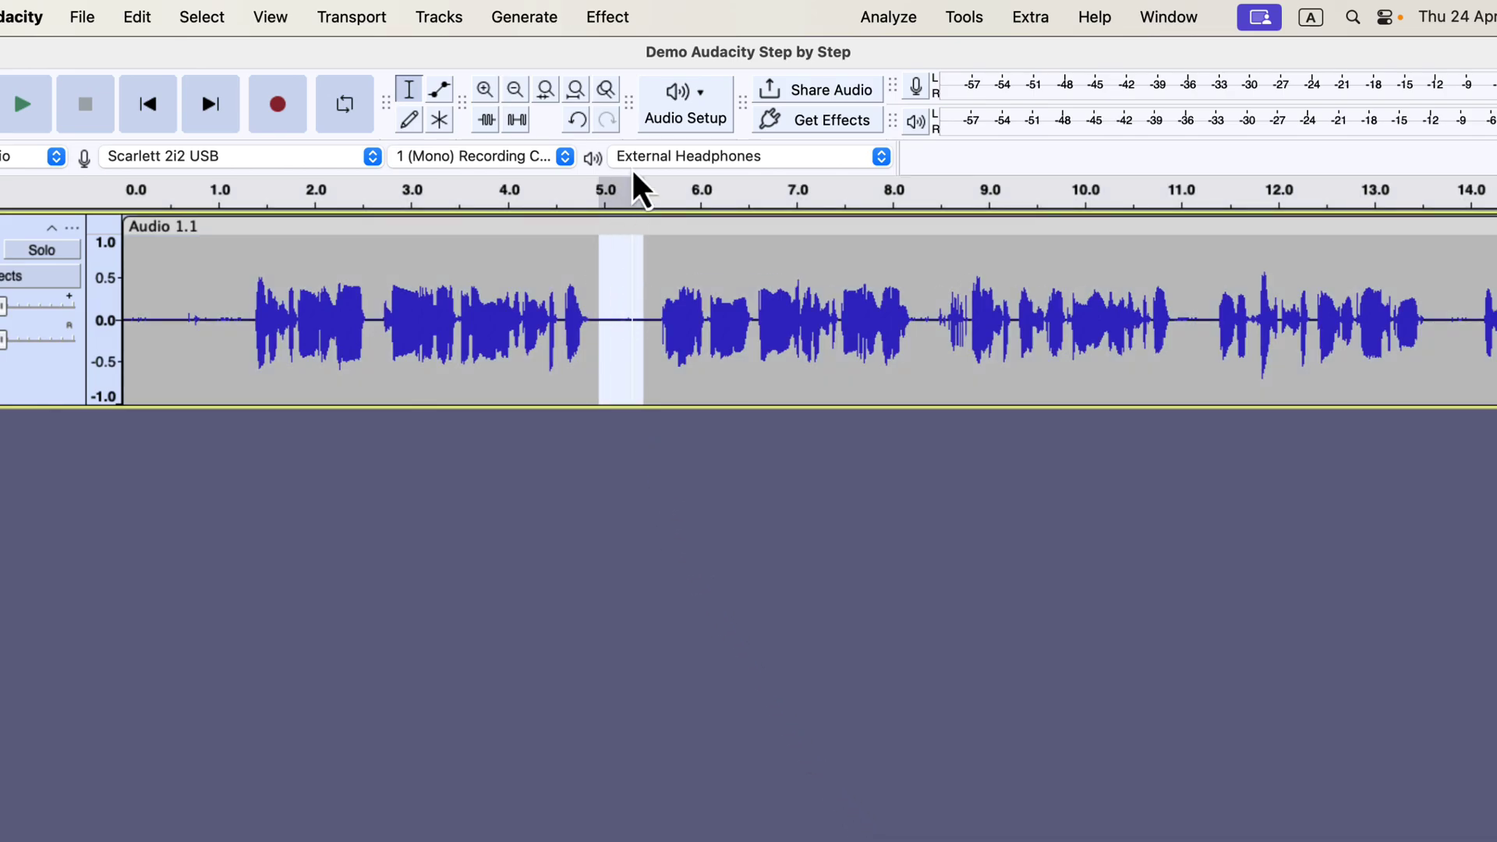
click(608, 16)
mouse_move(630, 299)
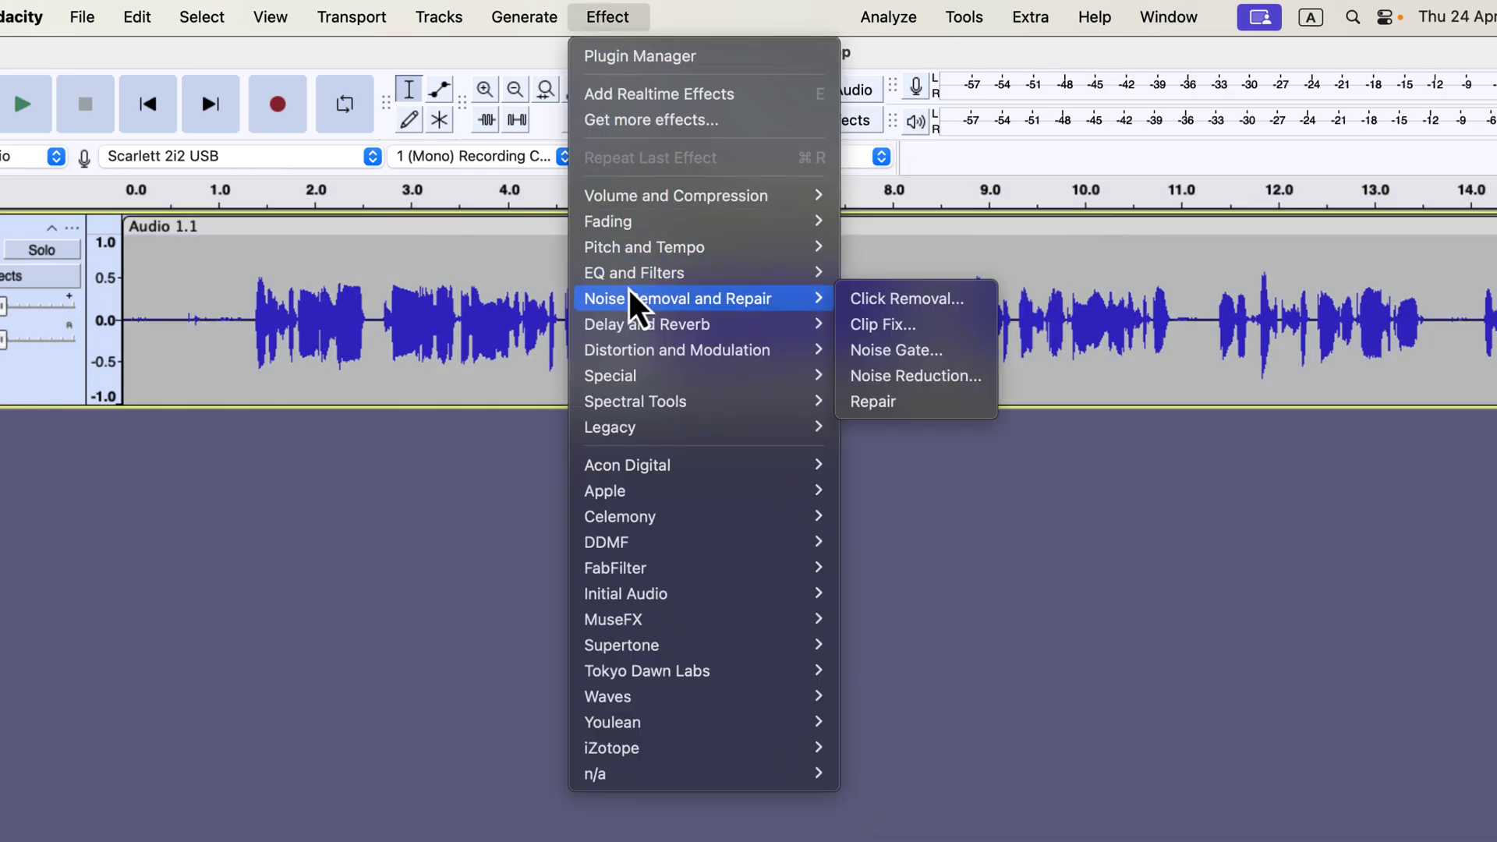
click(897, 376)
click(789, 408)
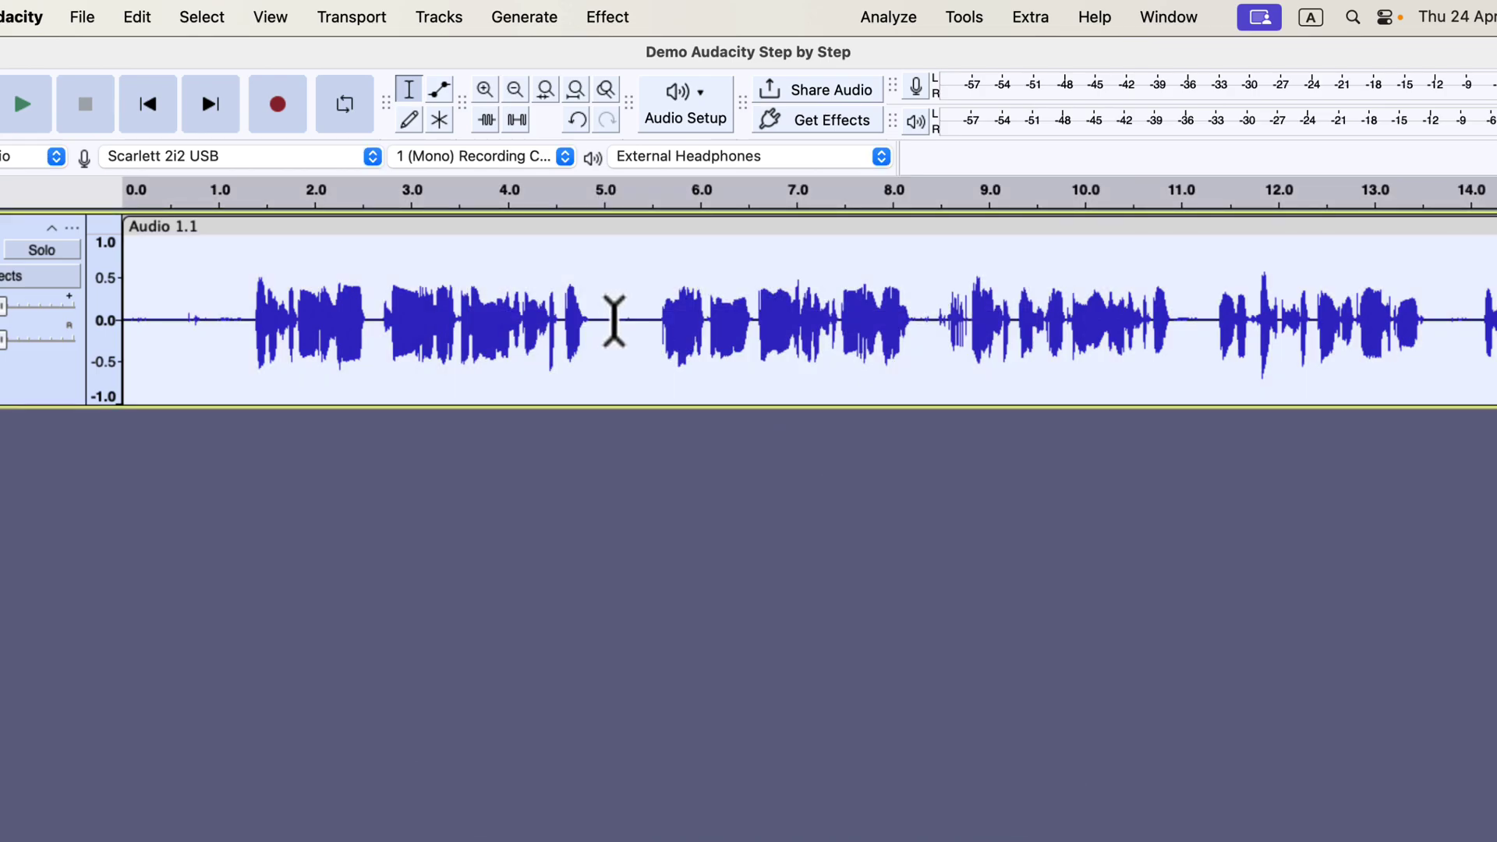
Step: Apply Noise Reduction to the whole recording and run ACX Check on it again
click(618, 19)
mouse_move(790, 300)
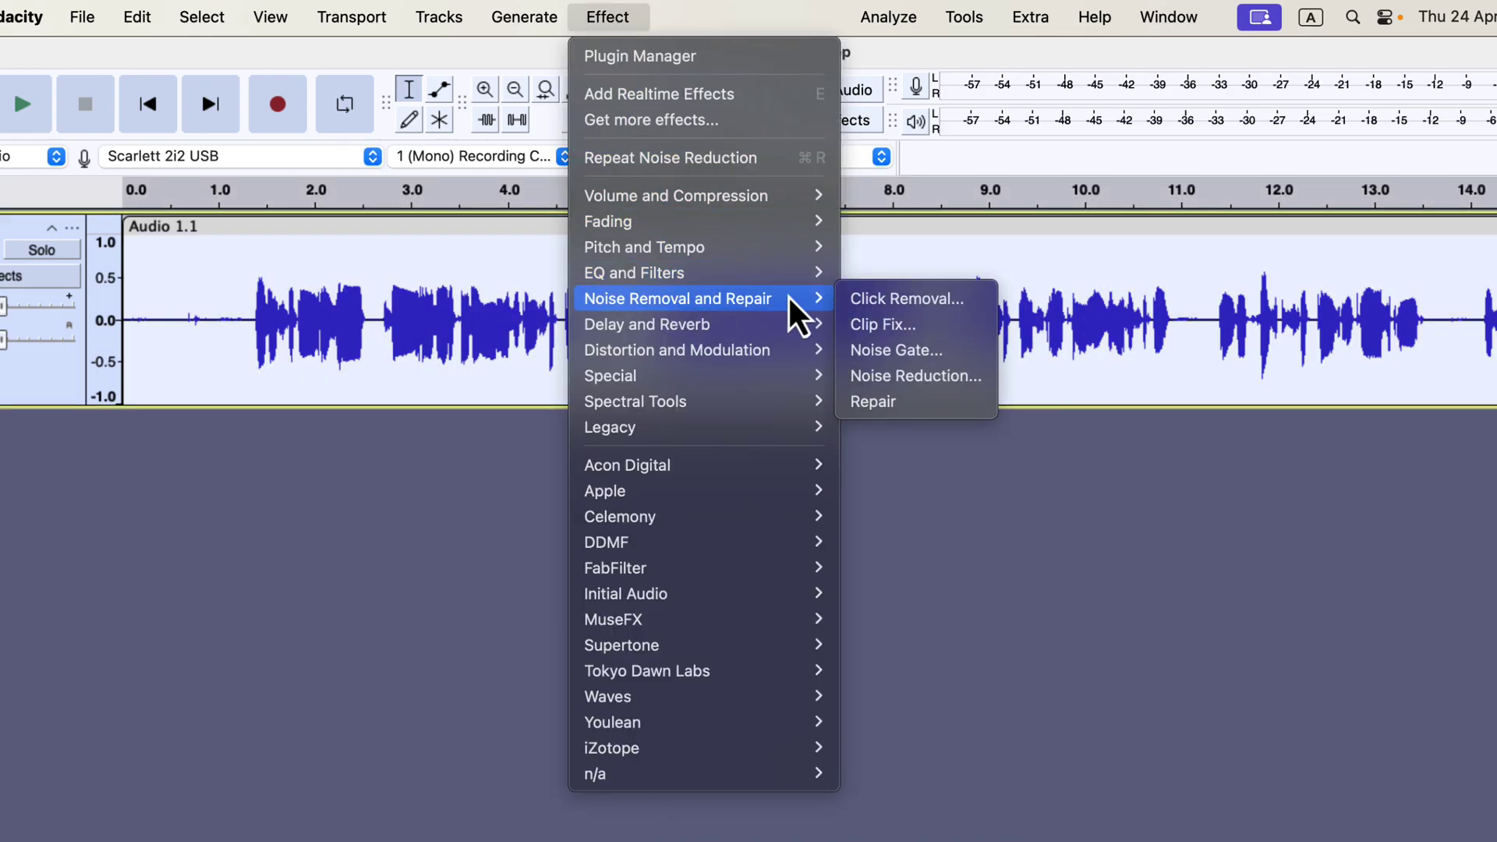
click(902, 378)
click(928, 728)
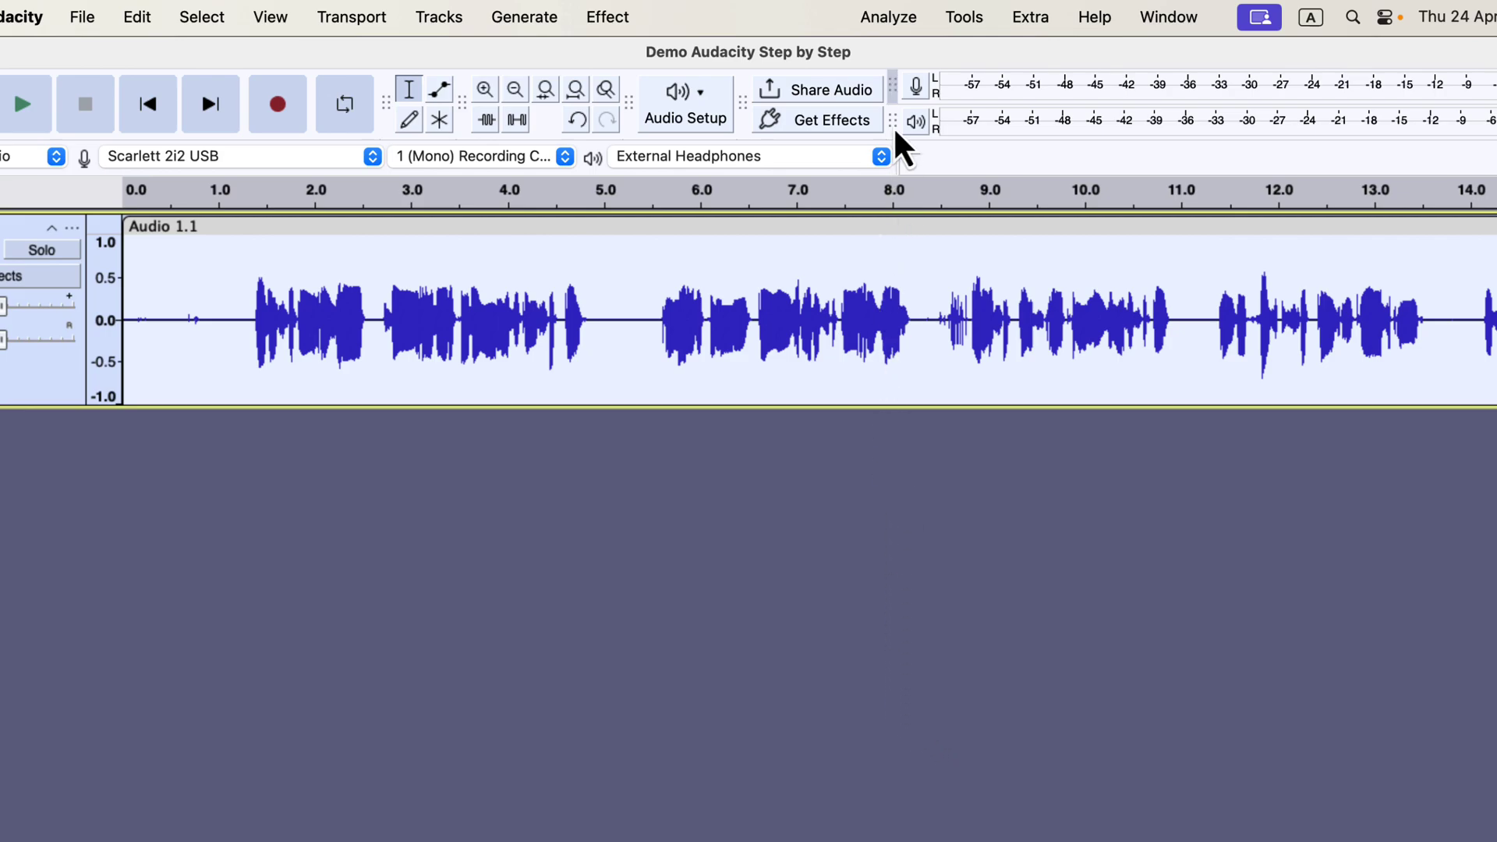
click(894, 24)
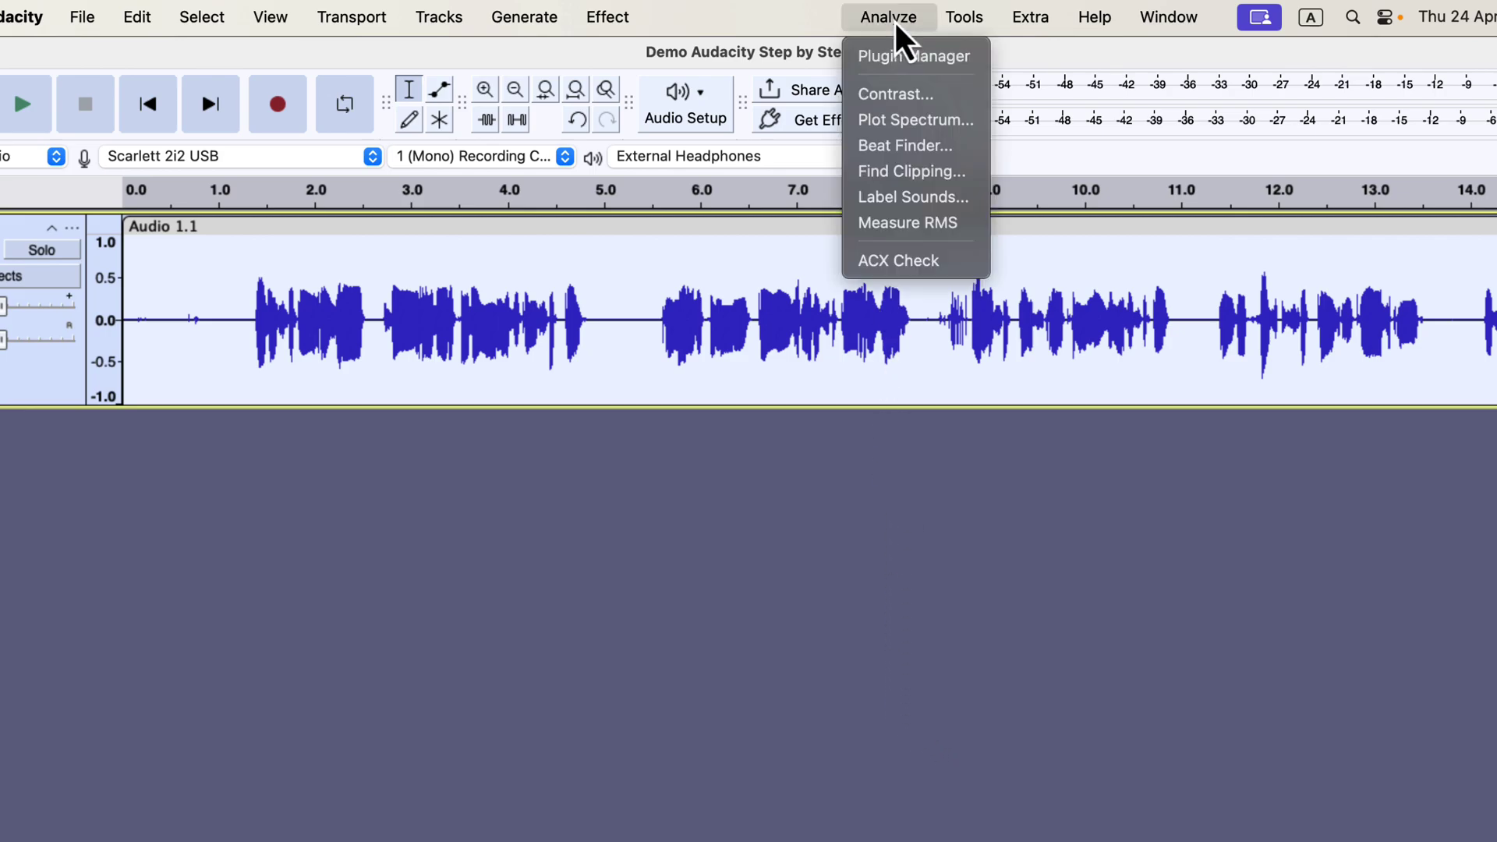
click(928, 264)
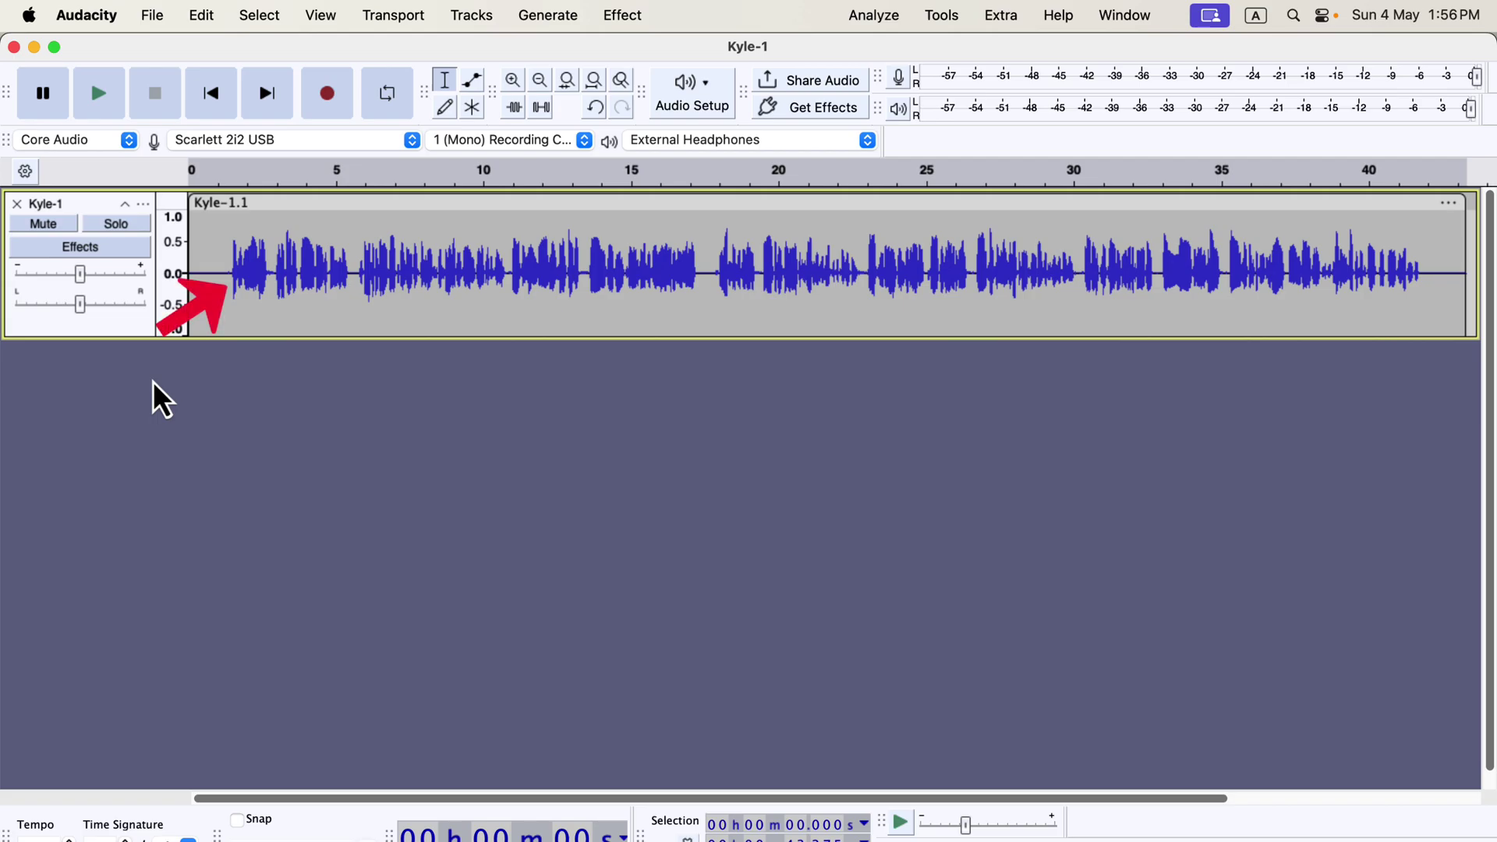
Step: Play the Kyle-1 voice track from about 0.7 seconds for a few seconds, and stop playback
click(209, 281)
key(space)
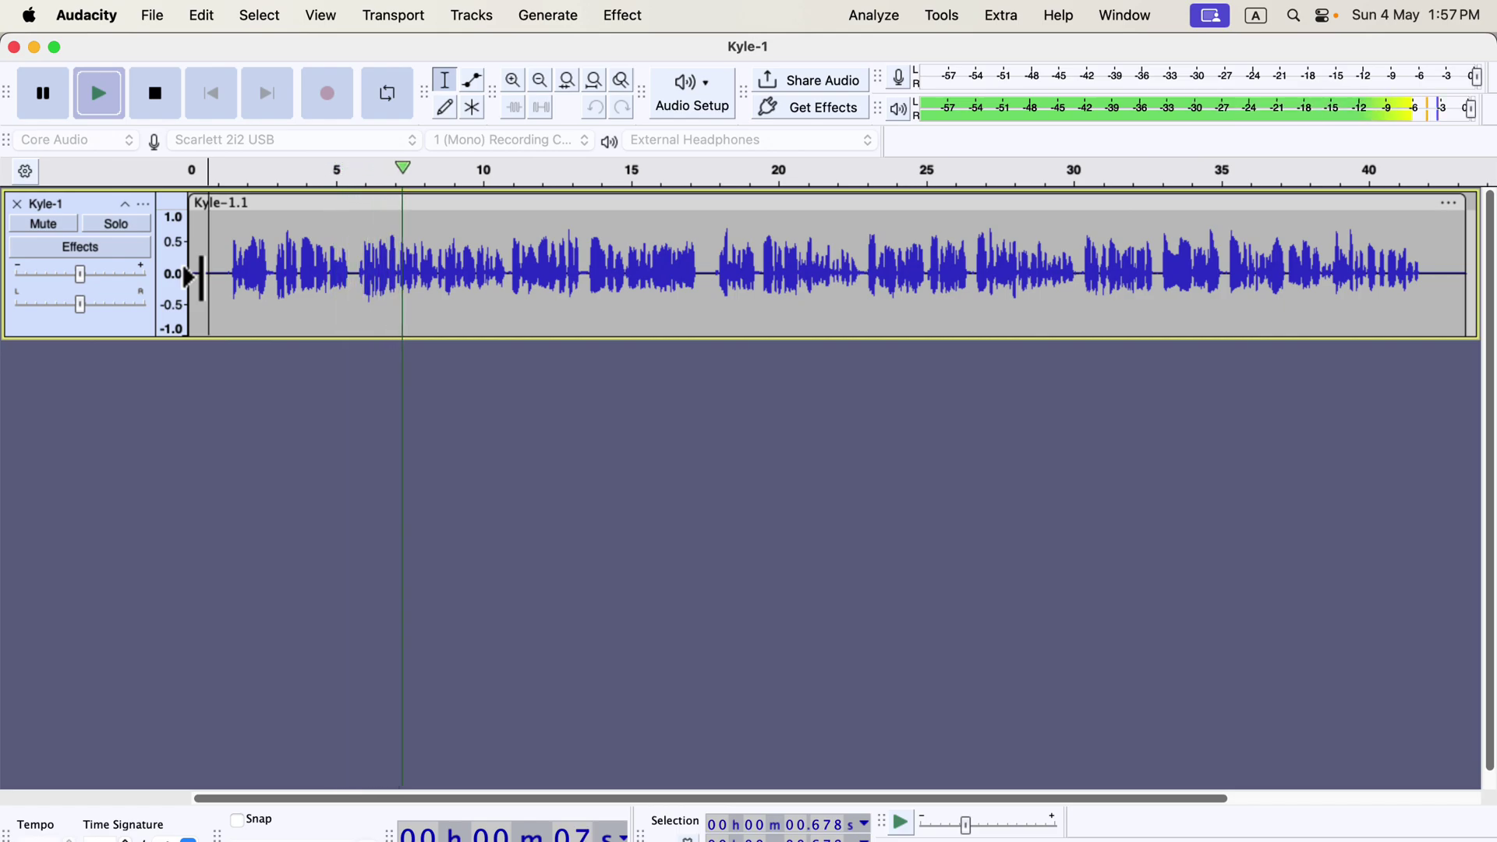
key(space)
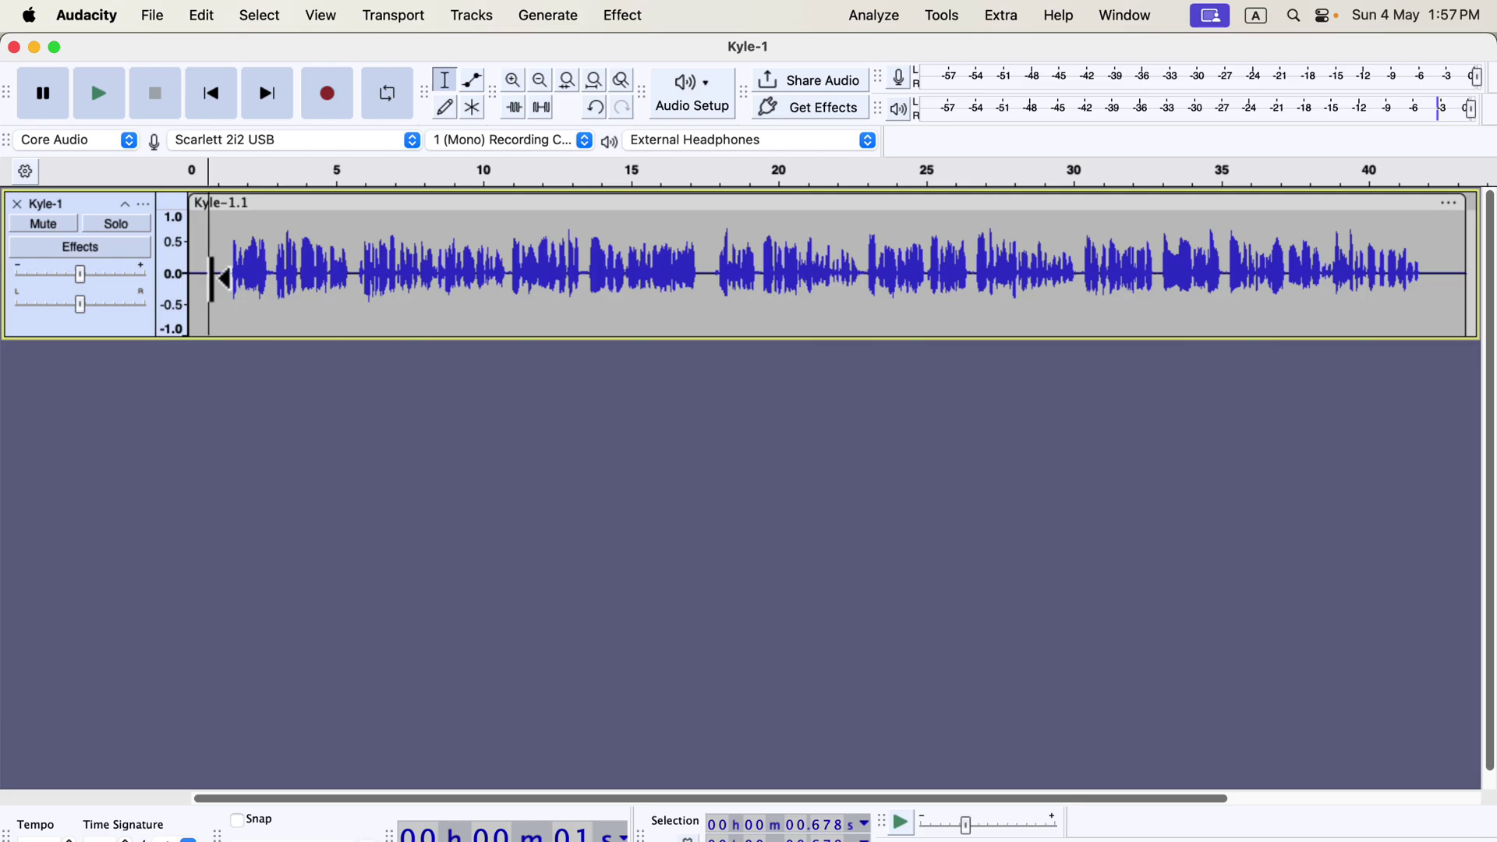
Step: Import the Future Glider MP3 from Finder's YouTube library folder as a new track beneath the Kyle-1 voice track
key(super+Tab)
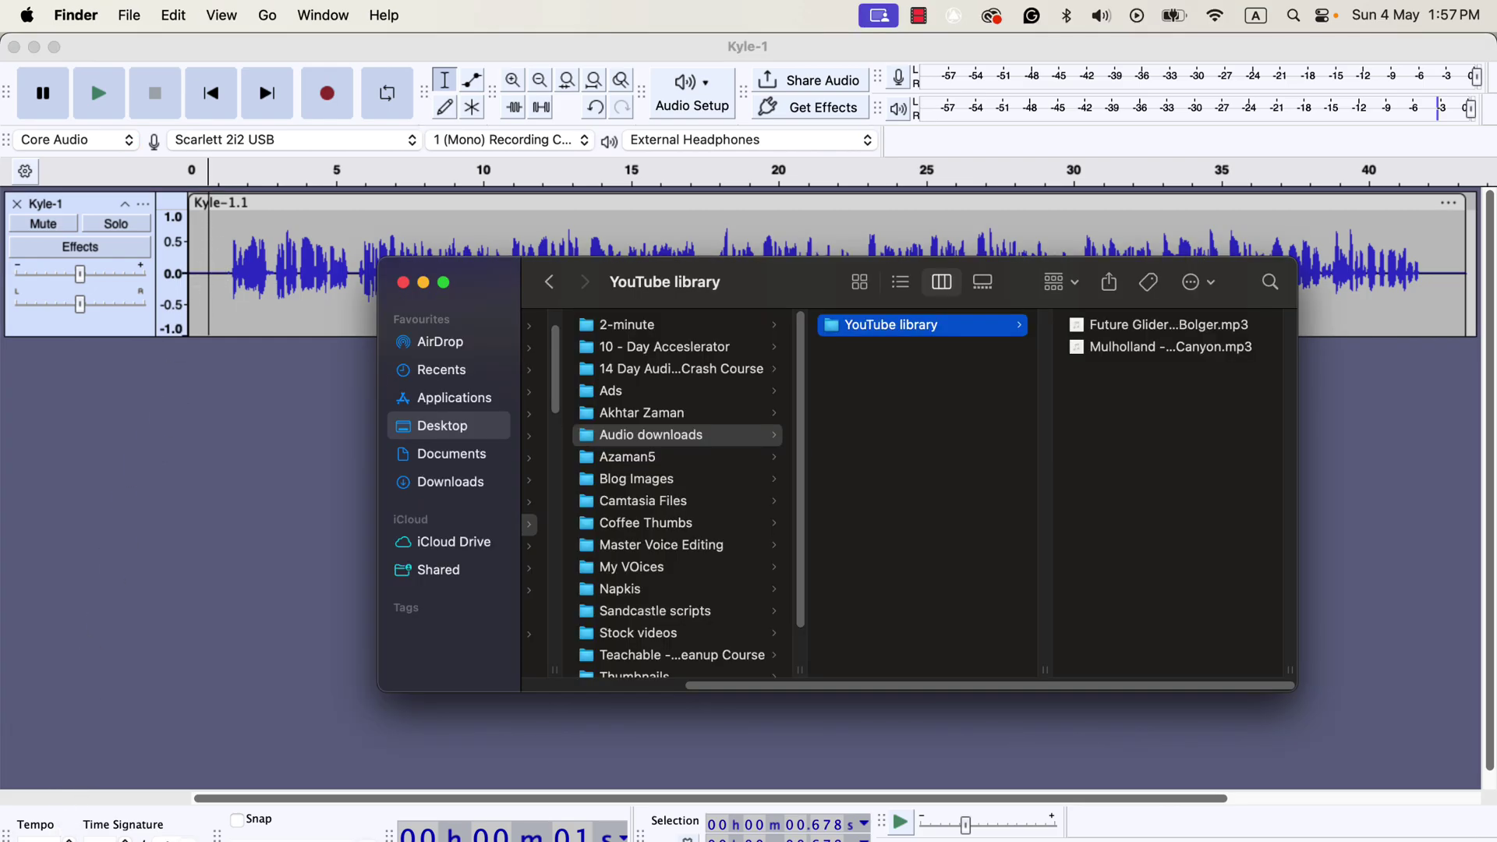
click(1122, 329)
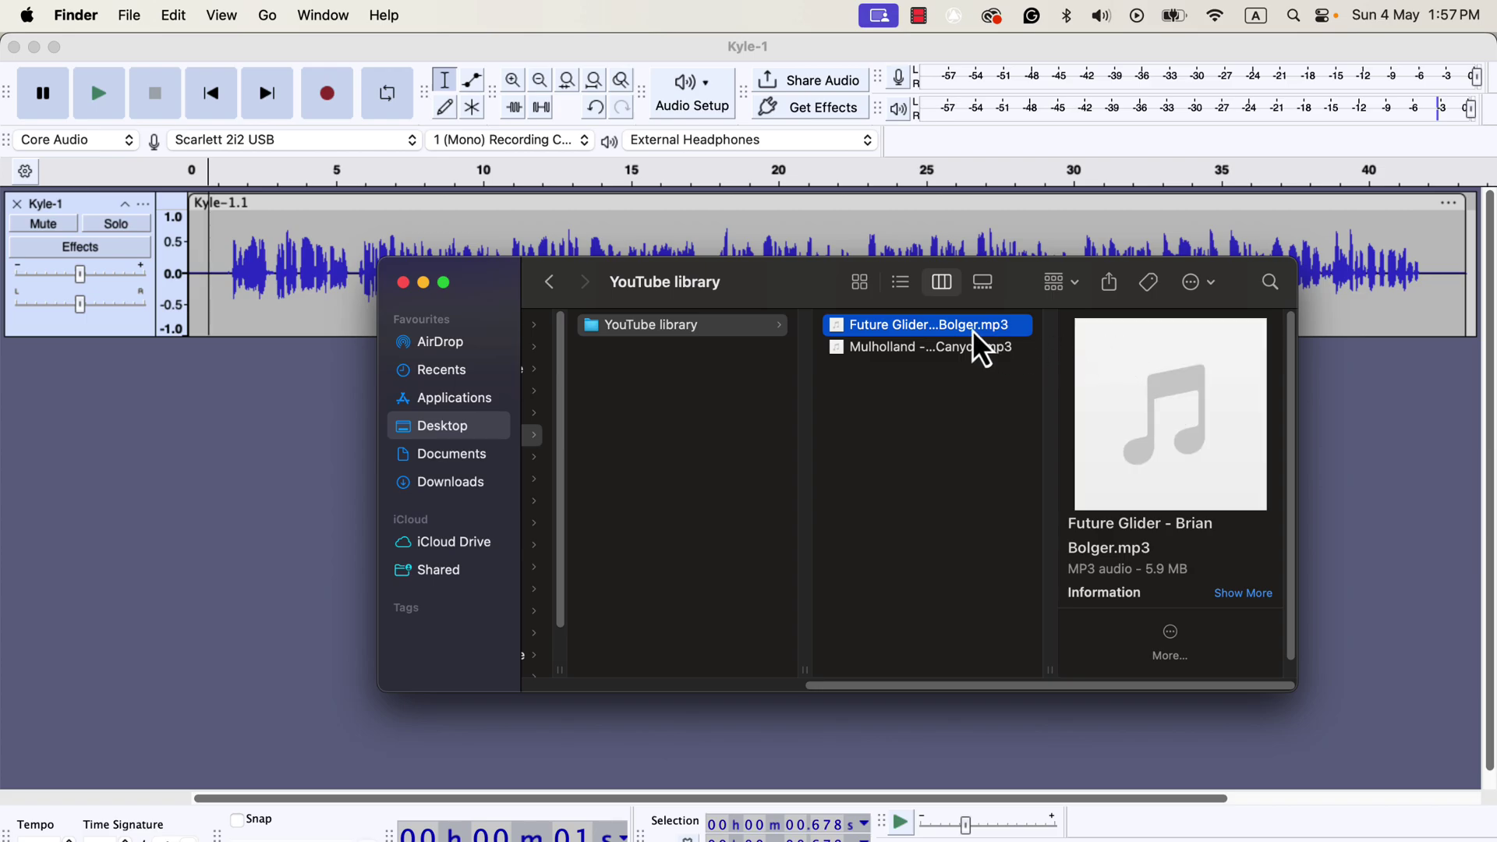
drag(974, 331, 286, 424)
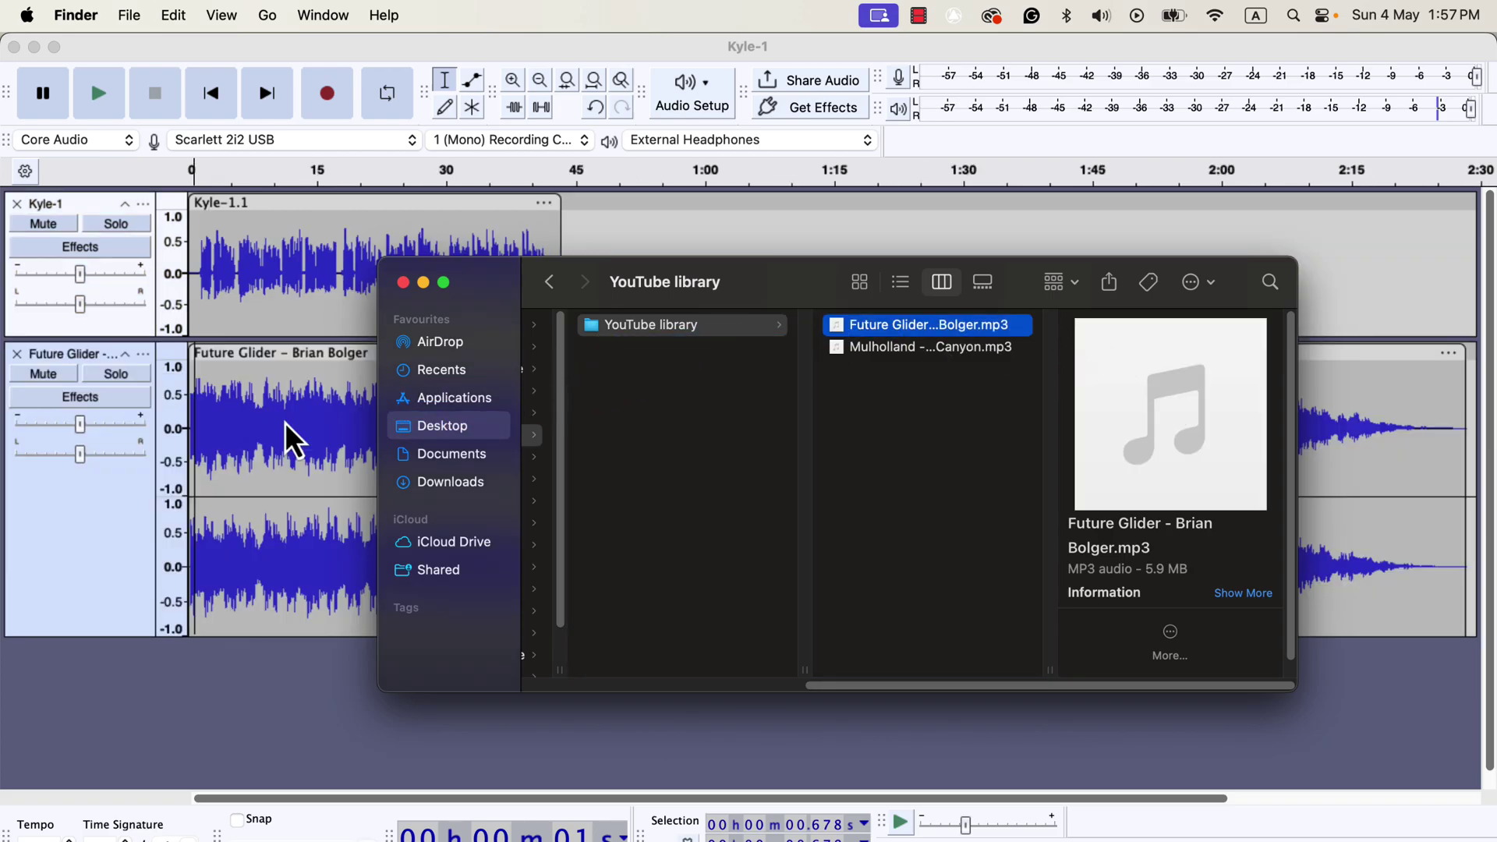
click(295, 421)
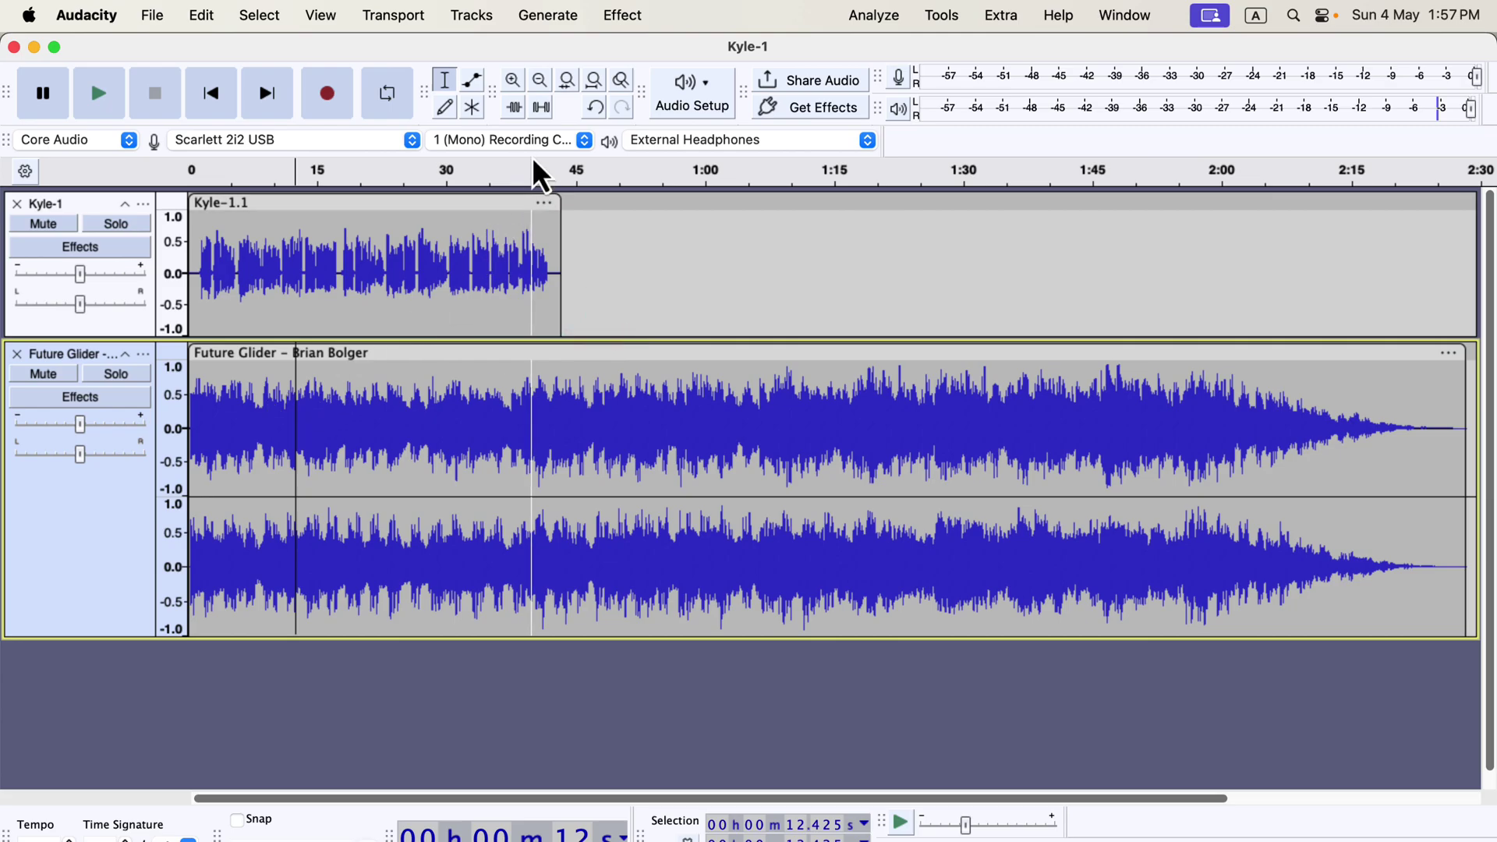
click(514, 81)
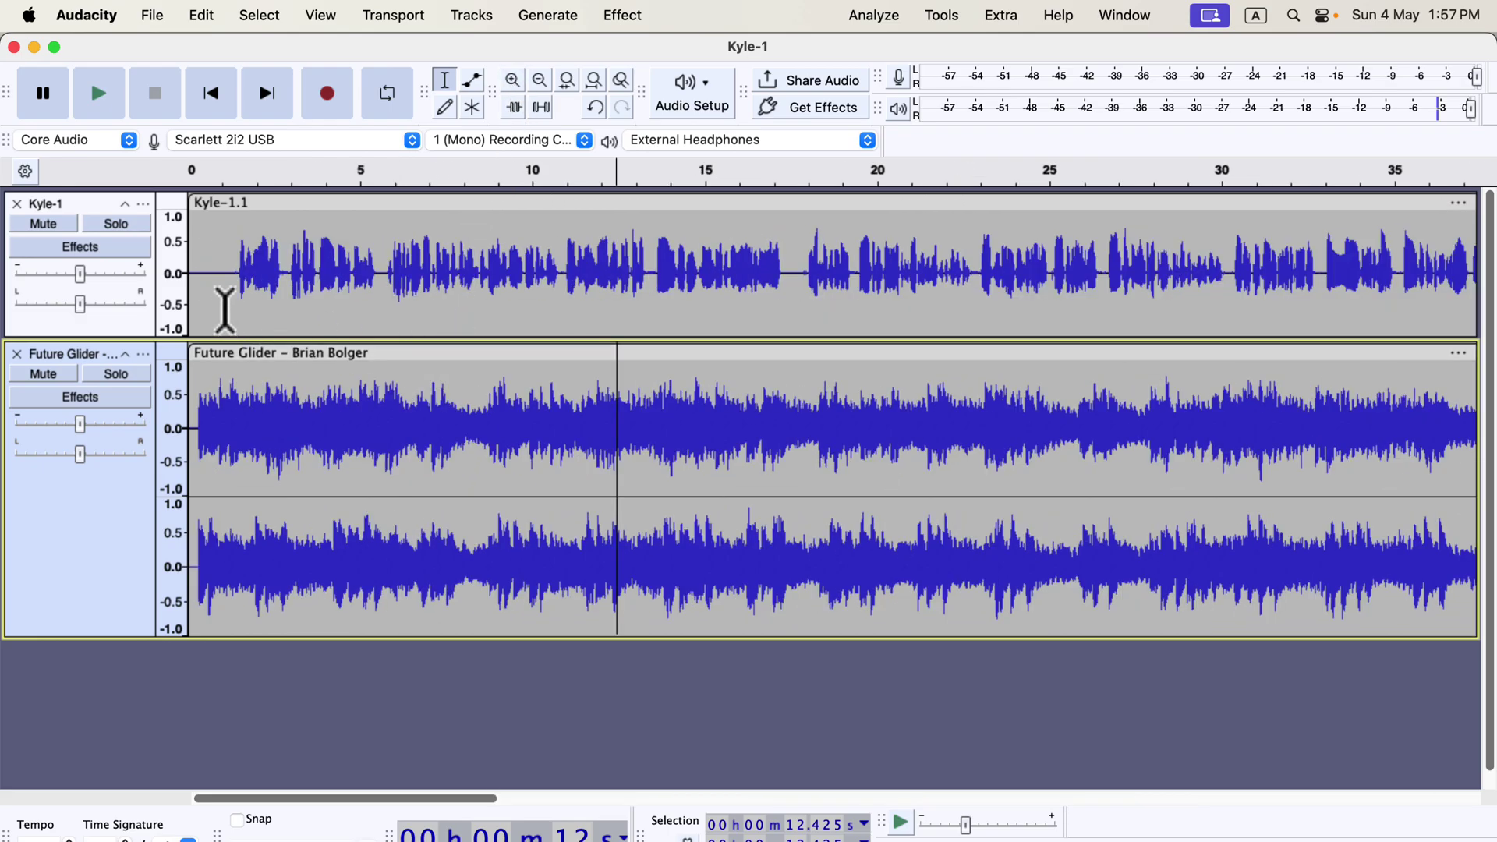
Step: Play the voice and music tracks together from the start for a few seconds, and stop playback
click(197, 273)
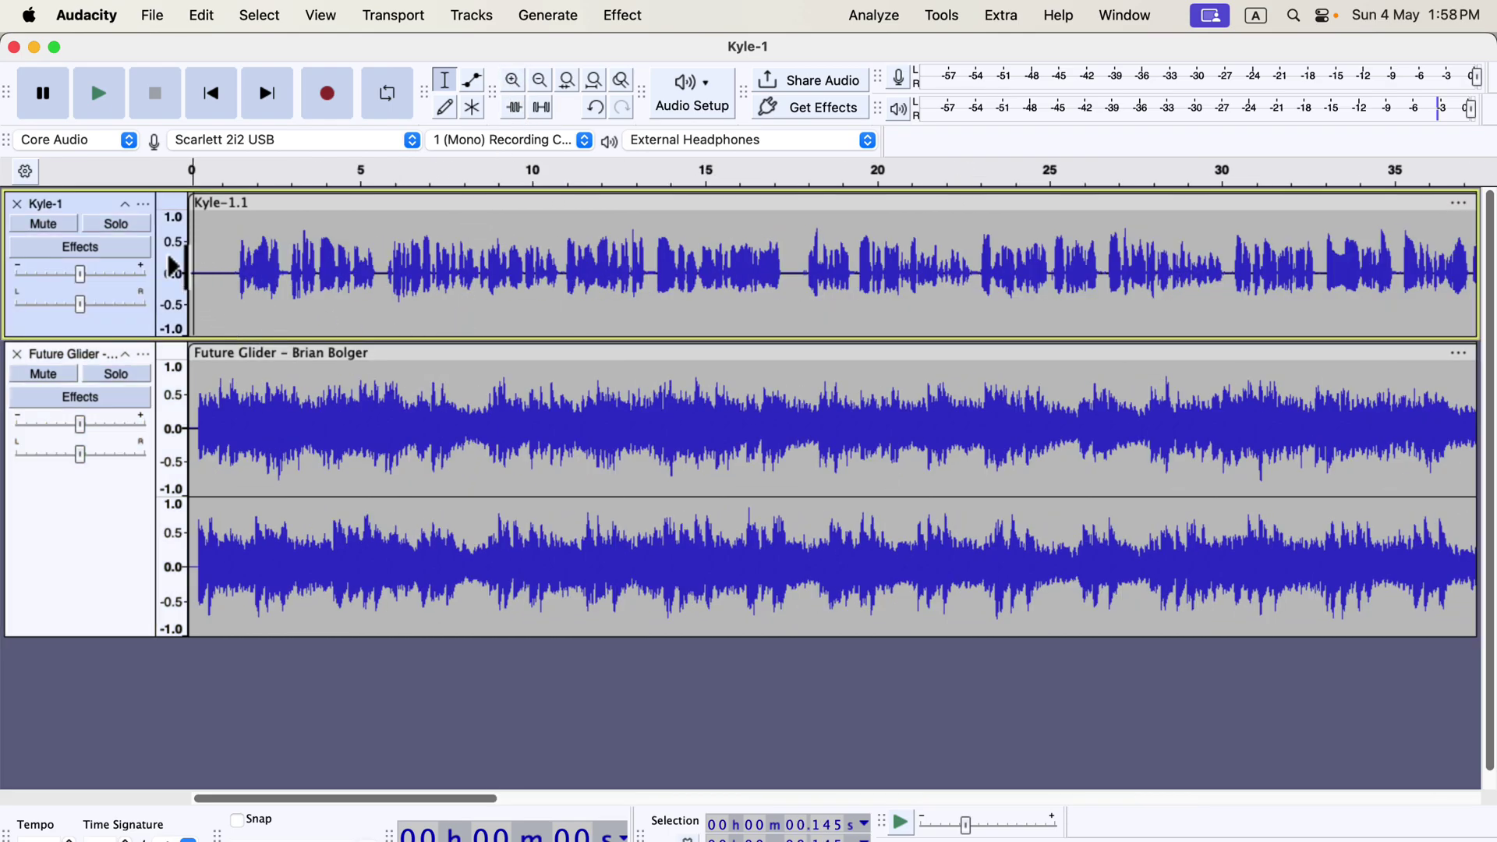
key(space)
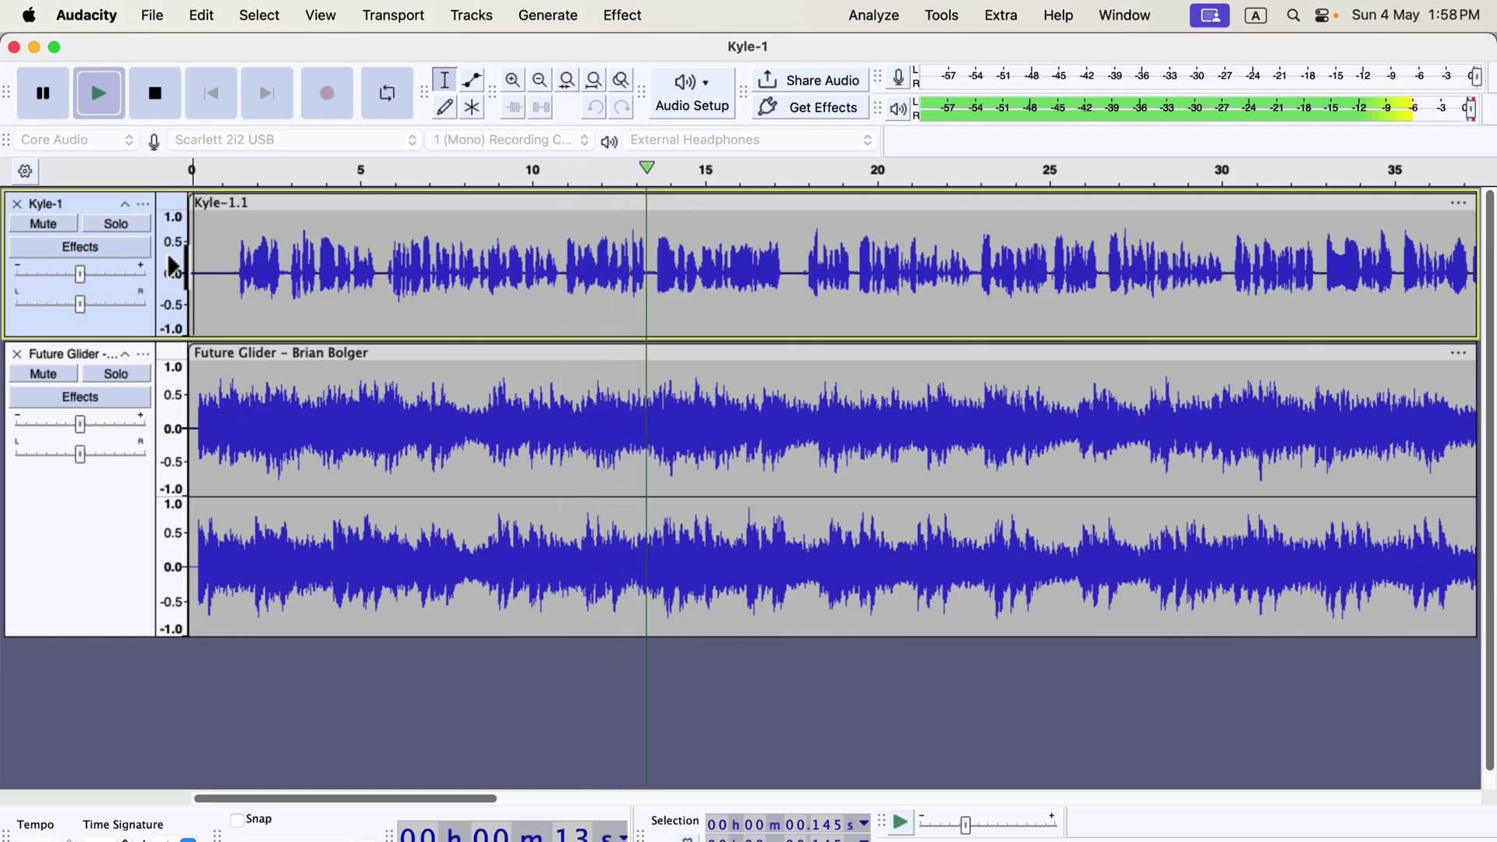
key(space)
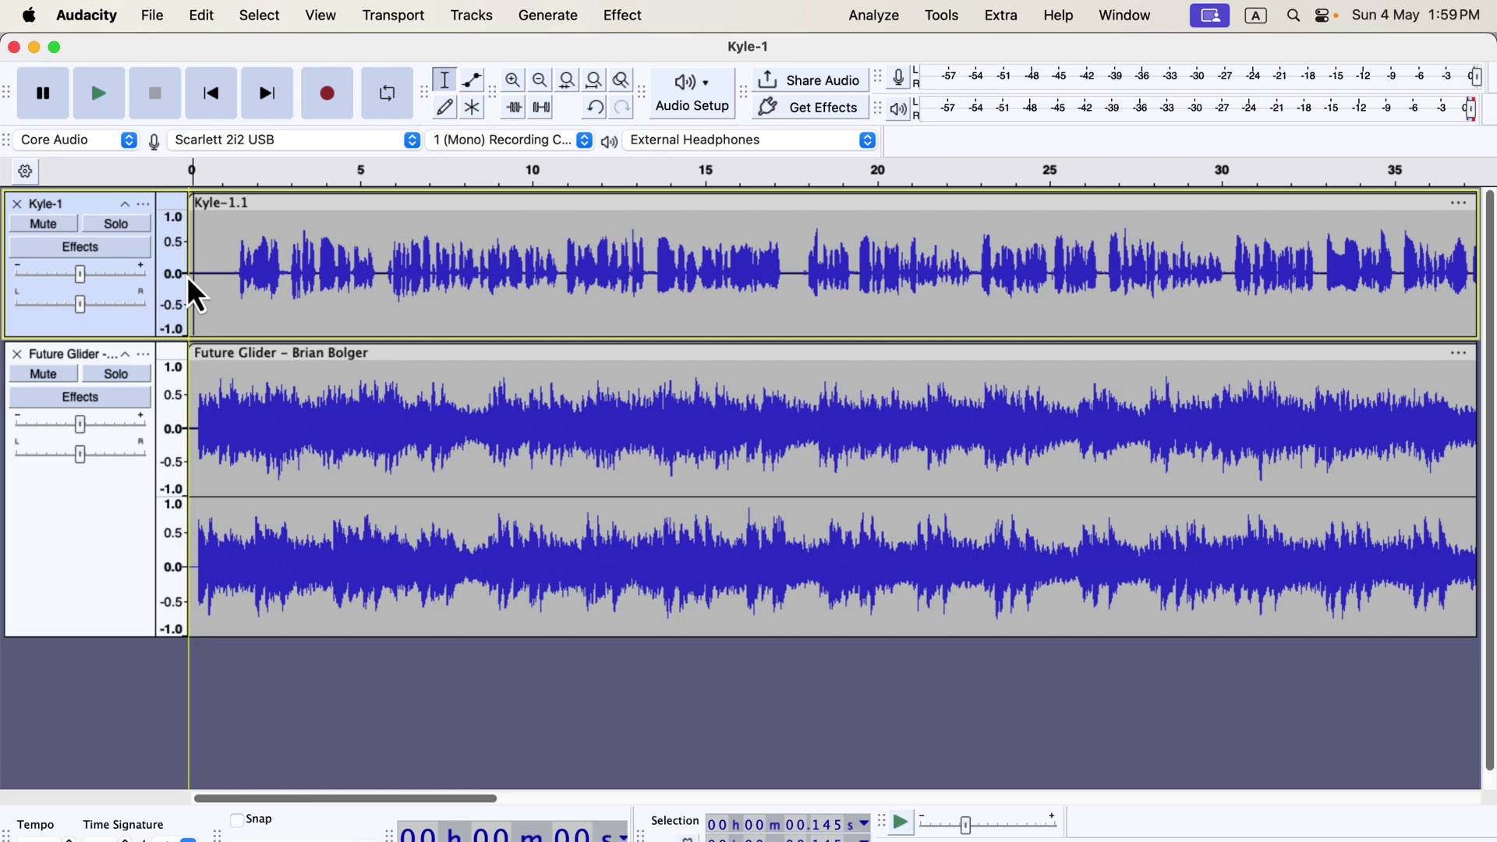
Step: Try to apply Auto Duck to the whole Future Glider track while it sits below the Kyle-1 voice track
double_click(408, 413)
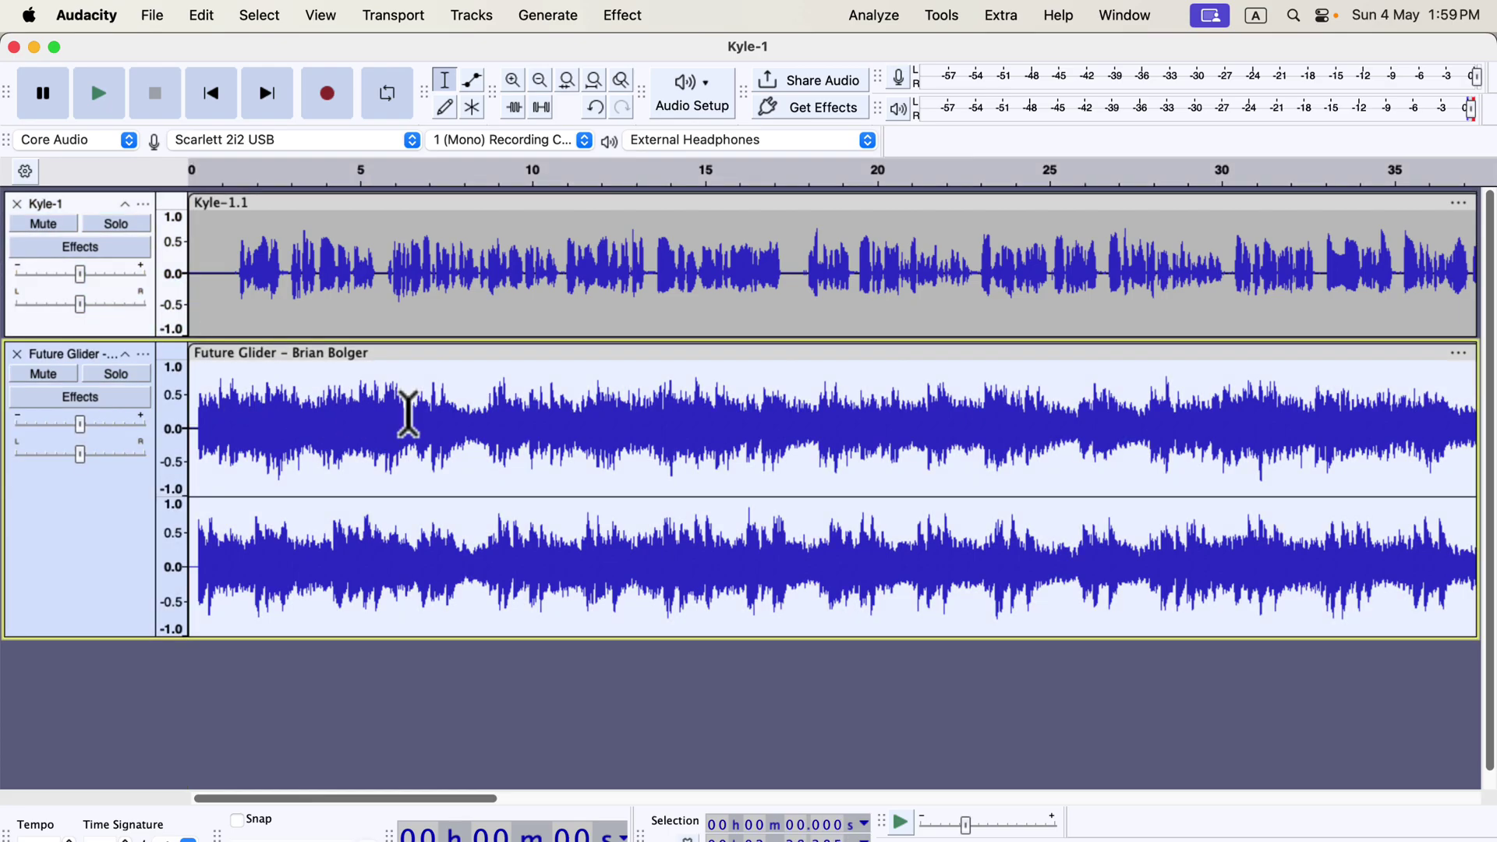
click(624, 16)
mouse_move(688, 174)
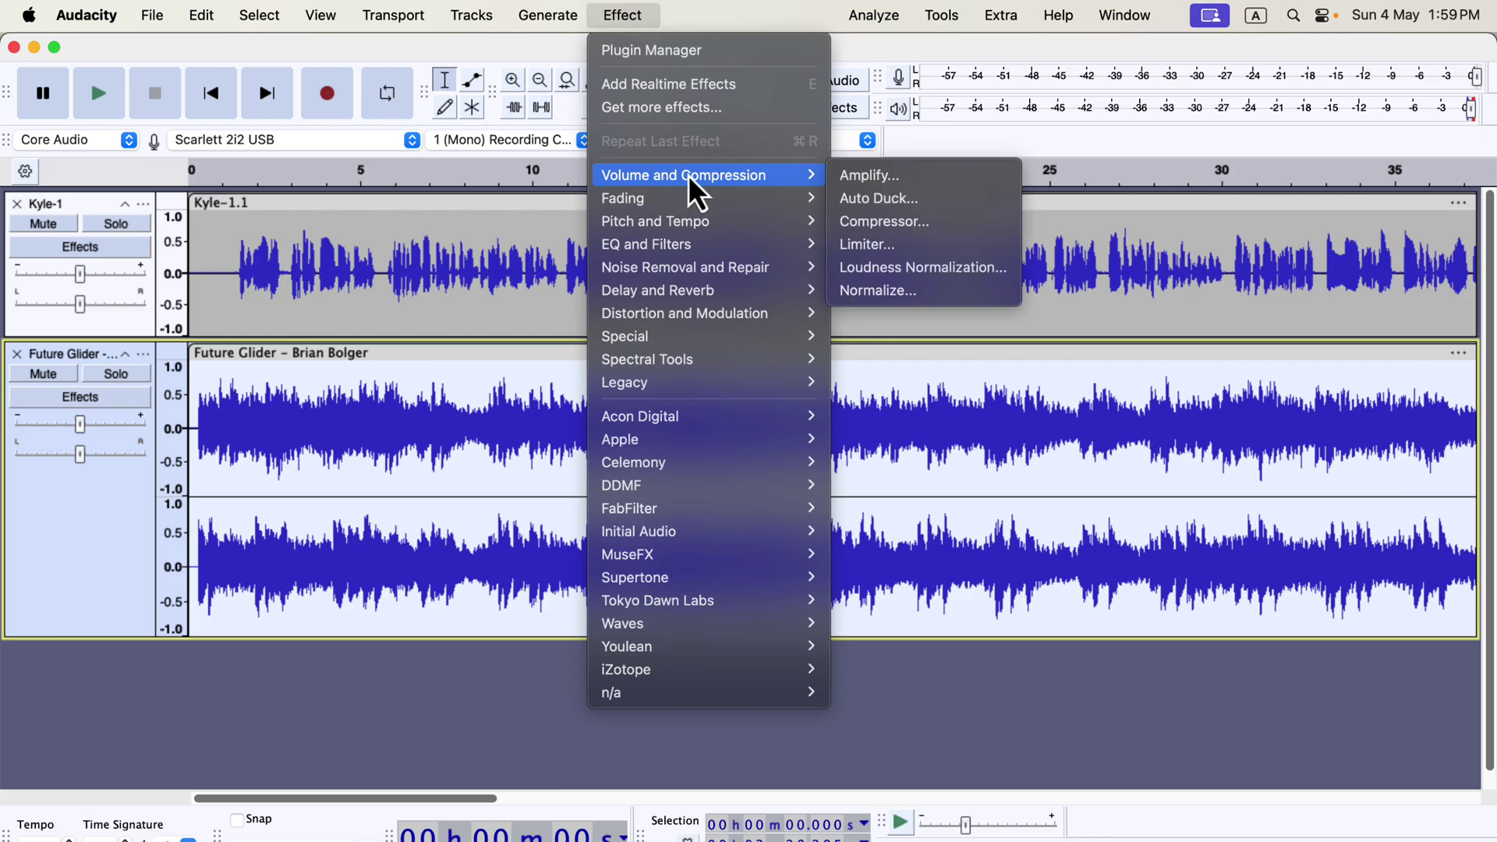
click(950, 203)
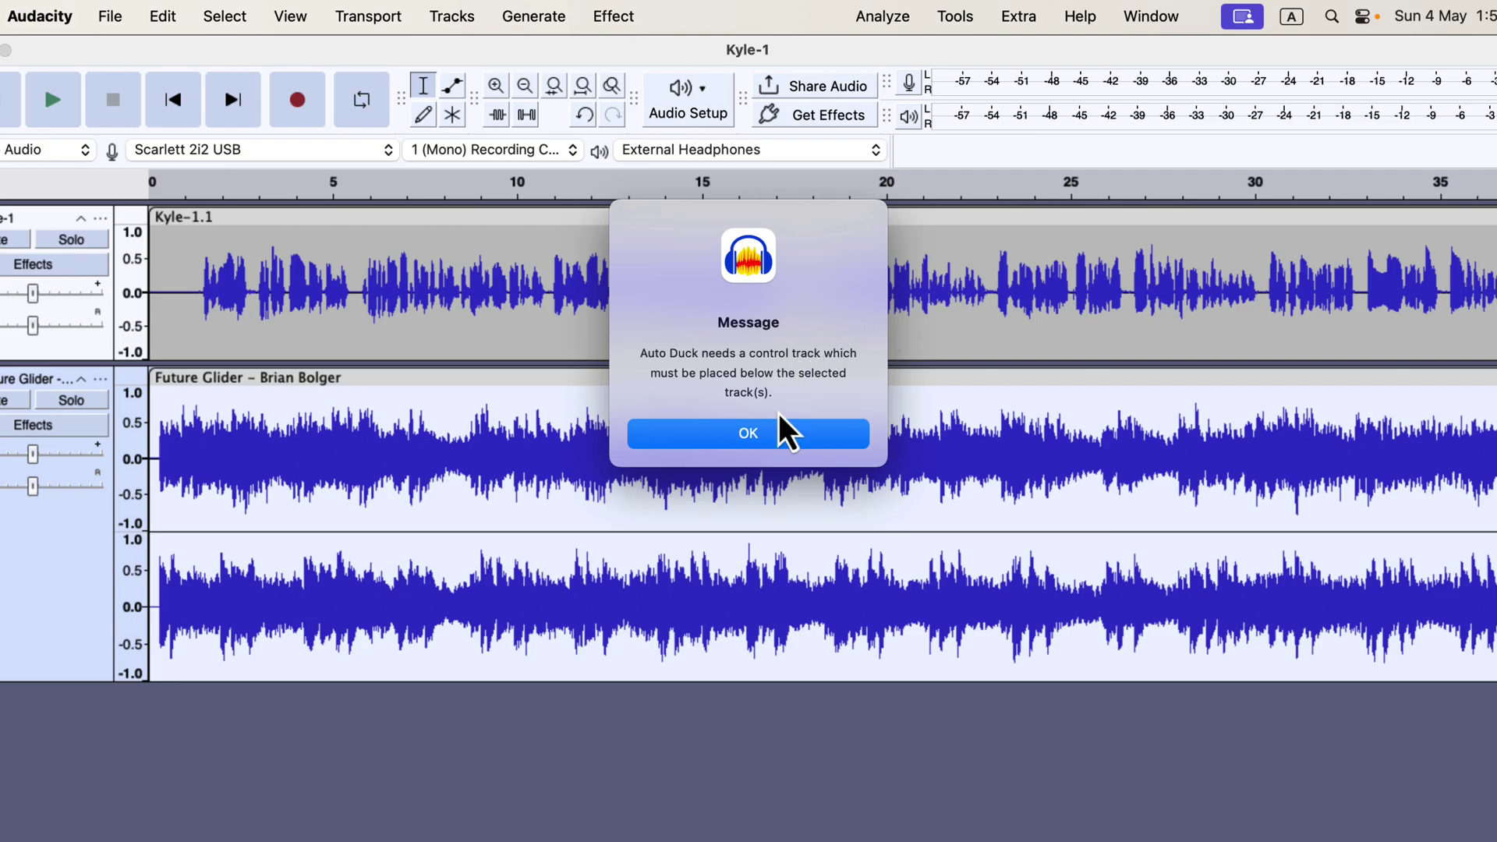
click(755, 431)
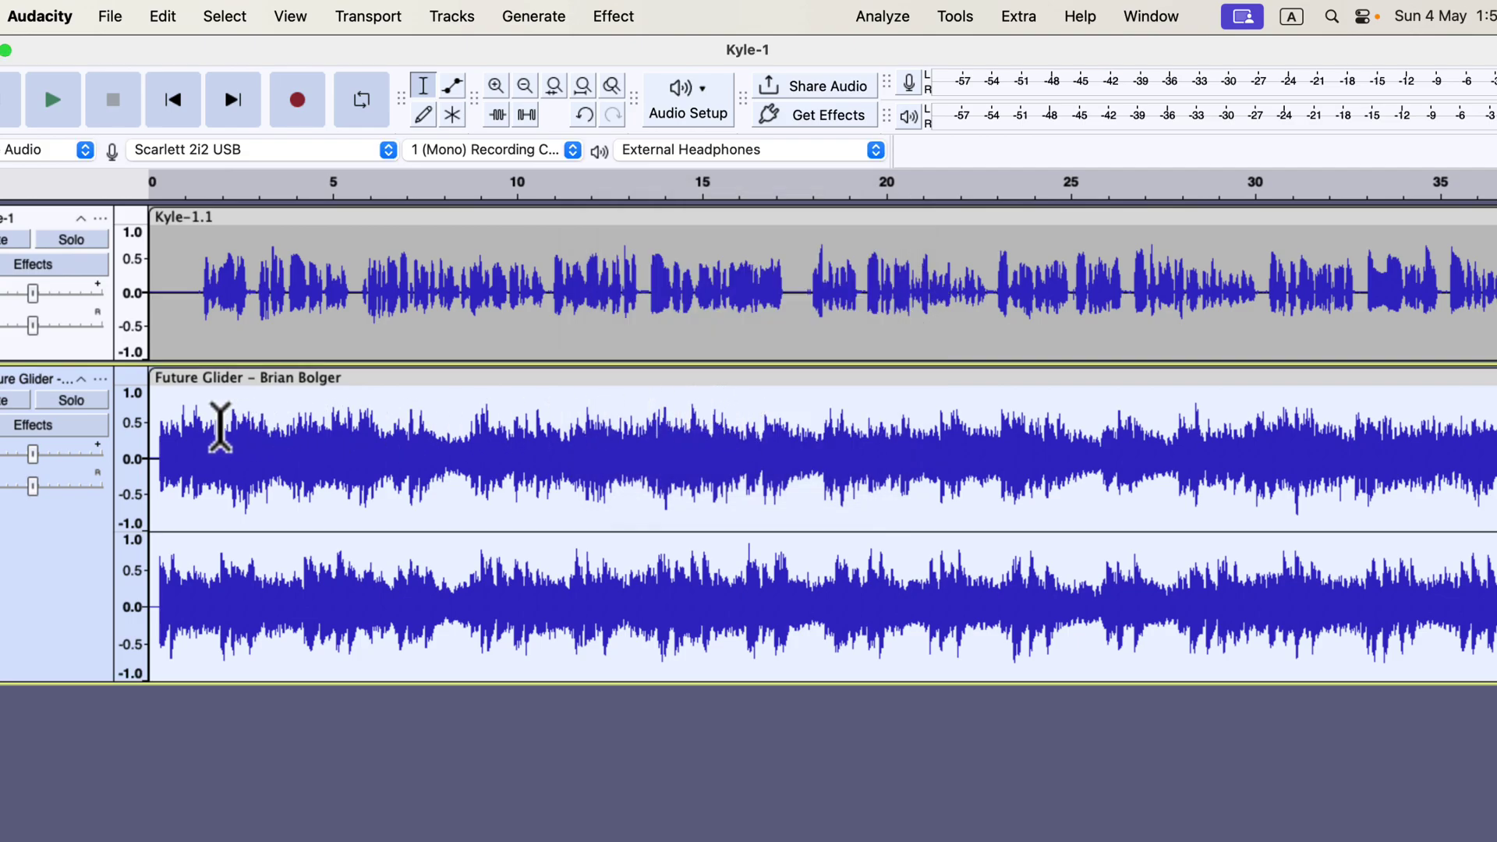
Step: Move the Future Glider music track above the Kyle-1 voice track
click(99, 379)
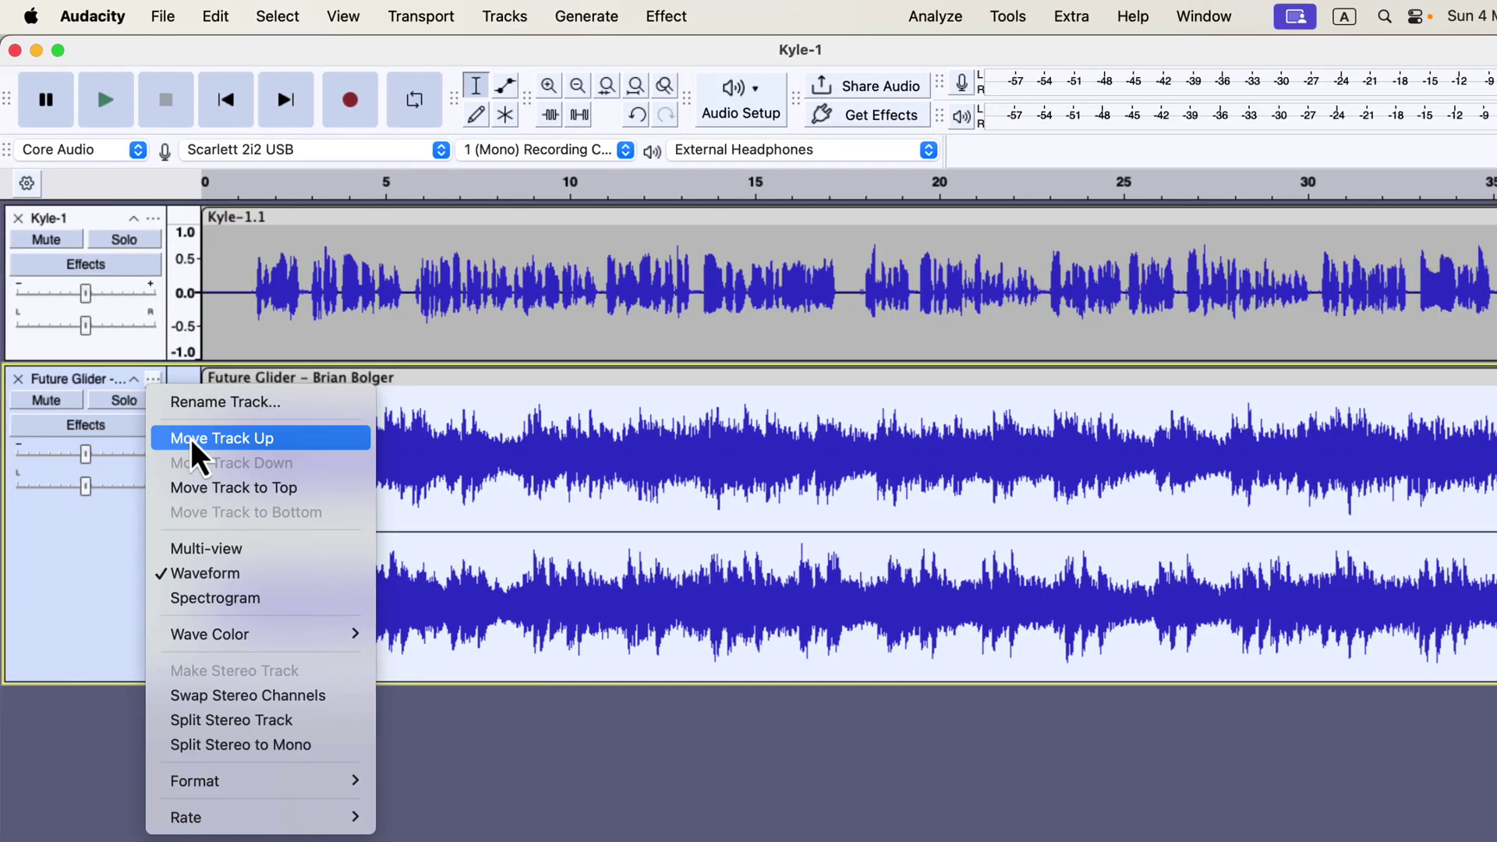
click(190, 437)
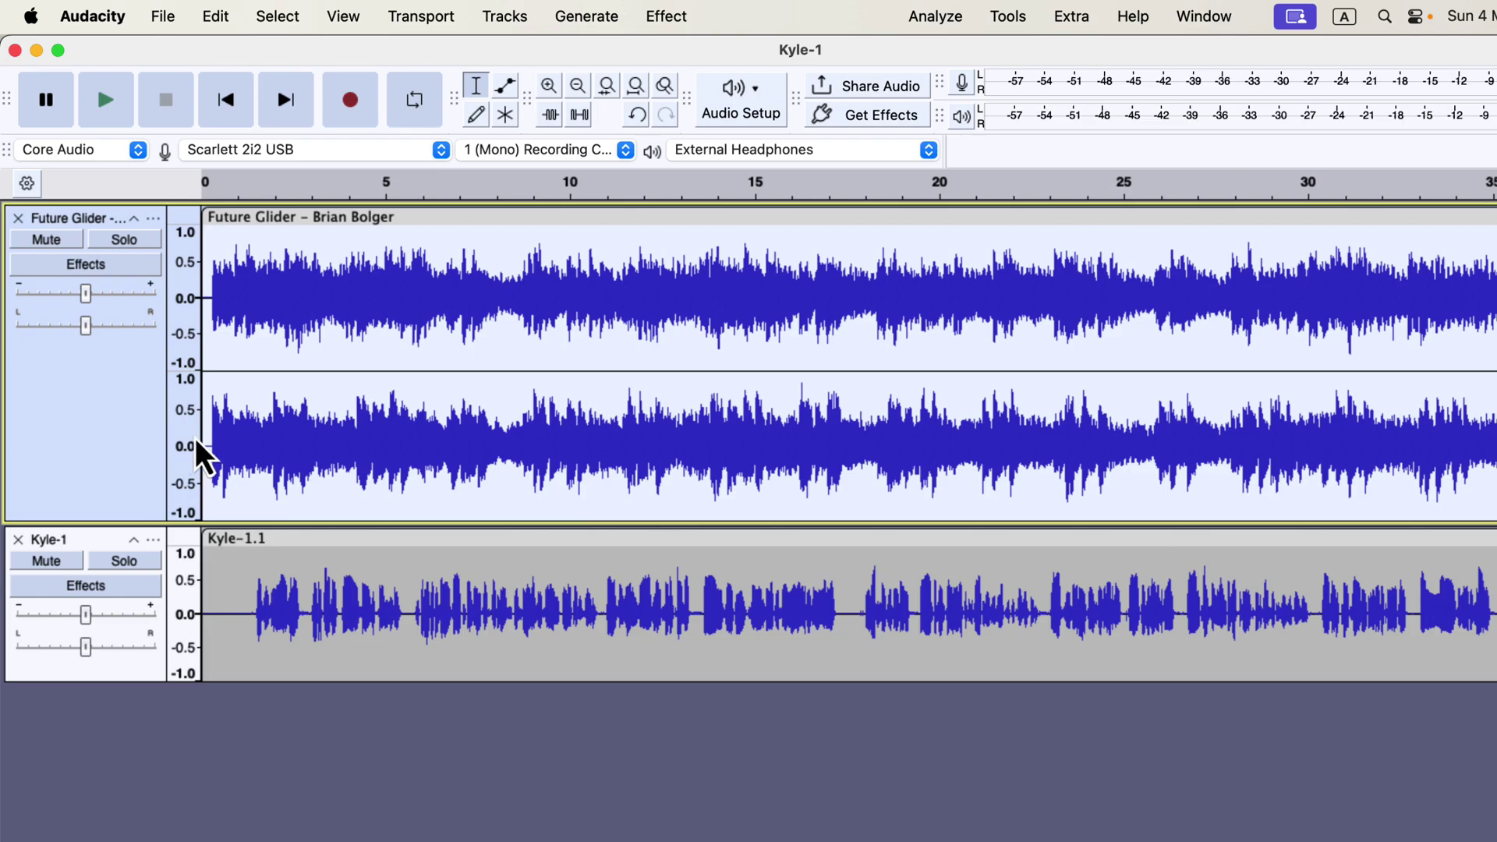
Step: Apply Auto Duck to the Future Glider track with a -18 dB duck amount, 1 second maximum pause and -30 dB threshold
click(686, 18)
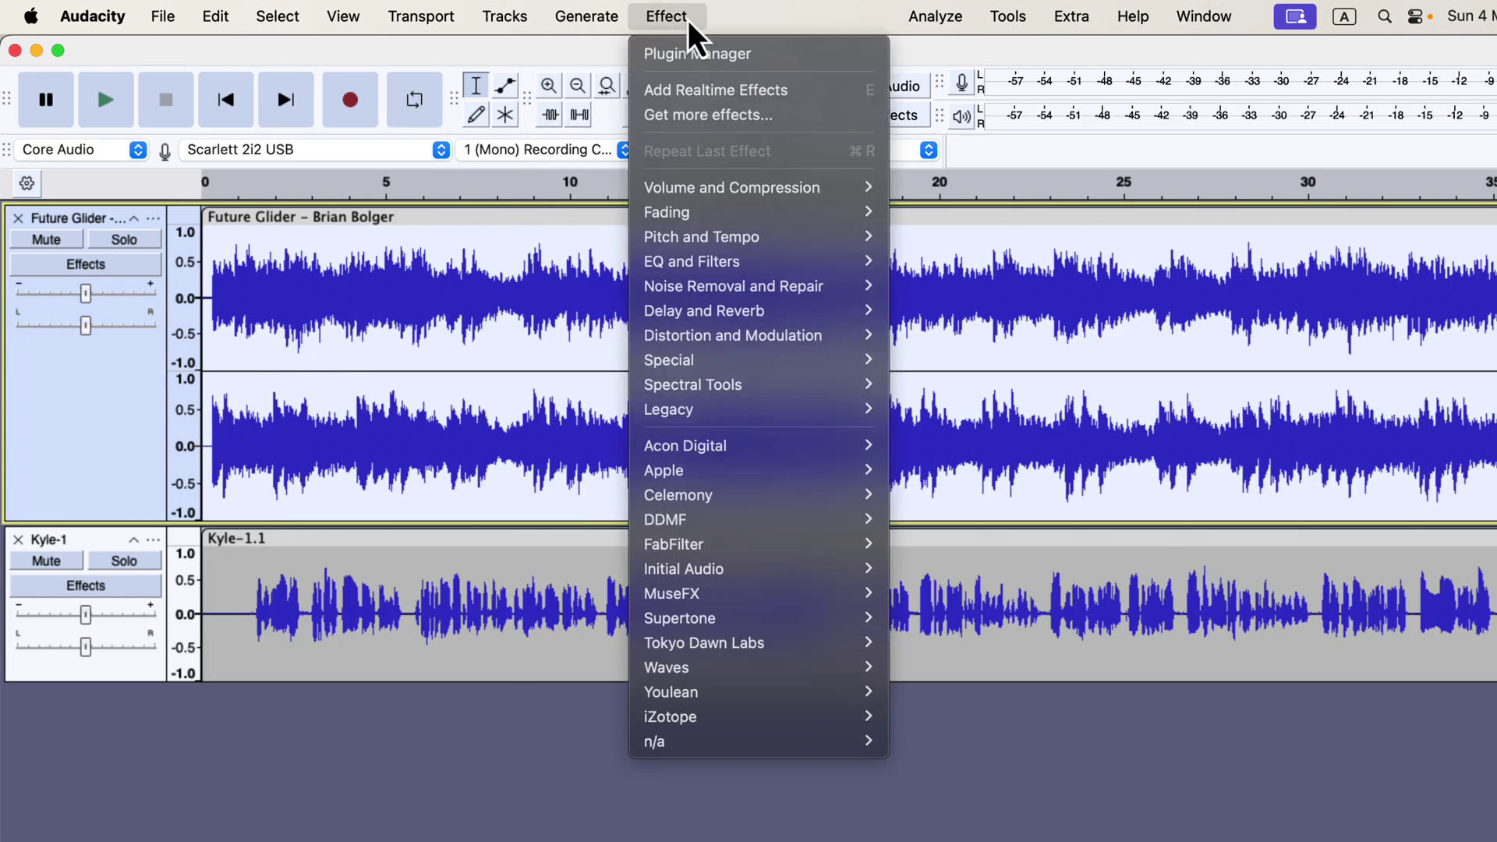
mouse_move(725, 191)
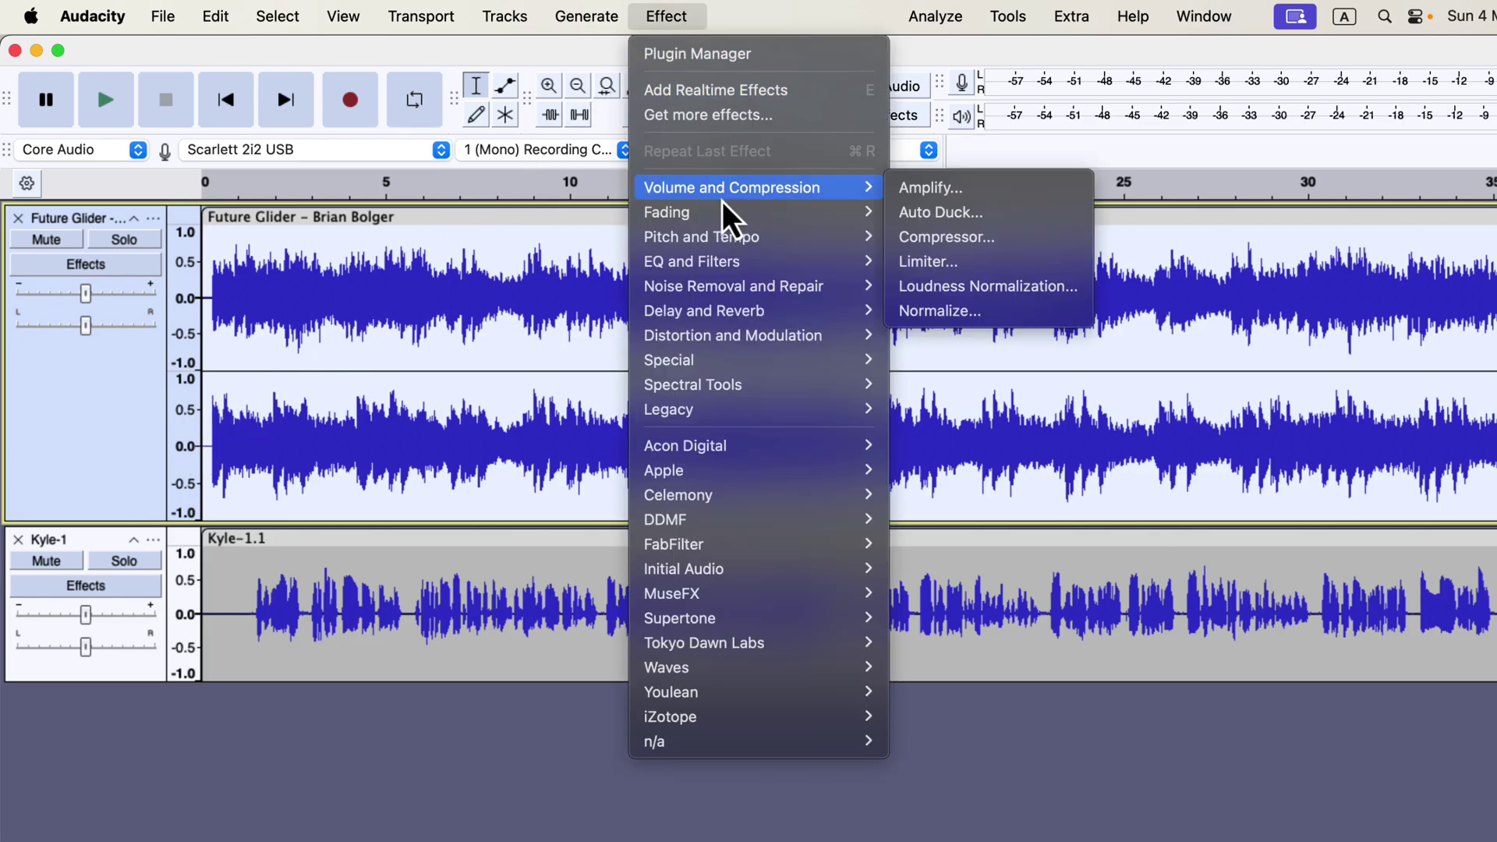
click(925, 216)
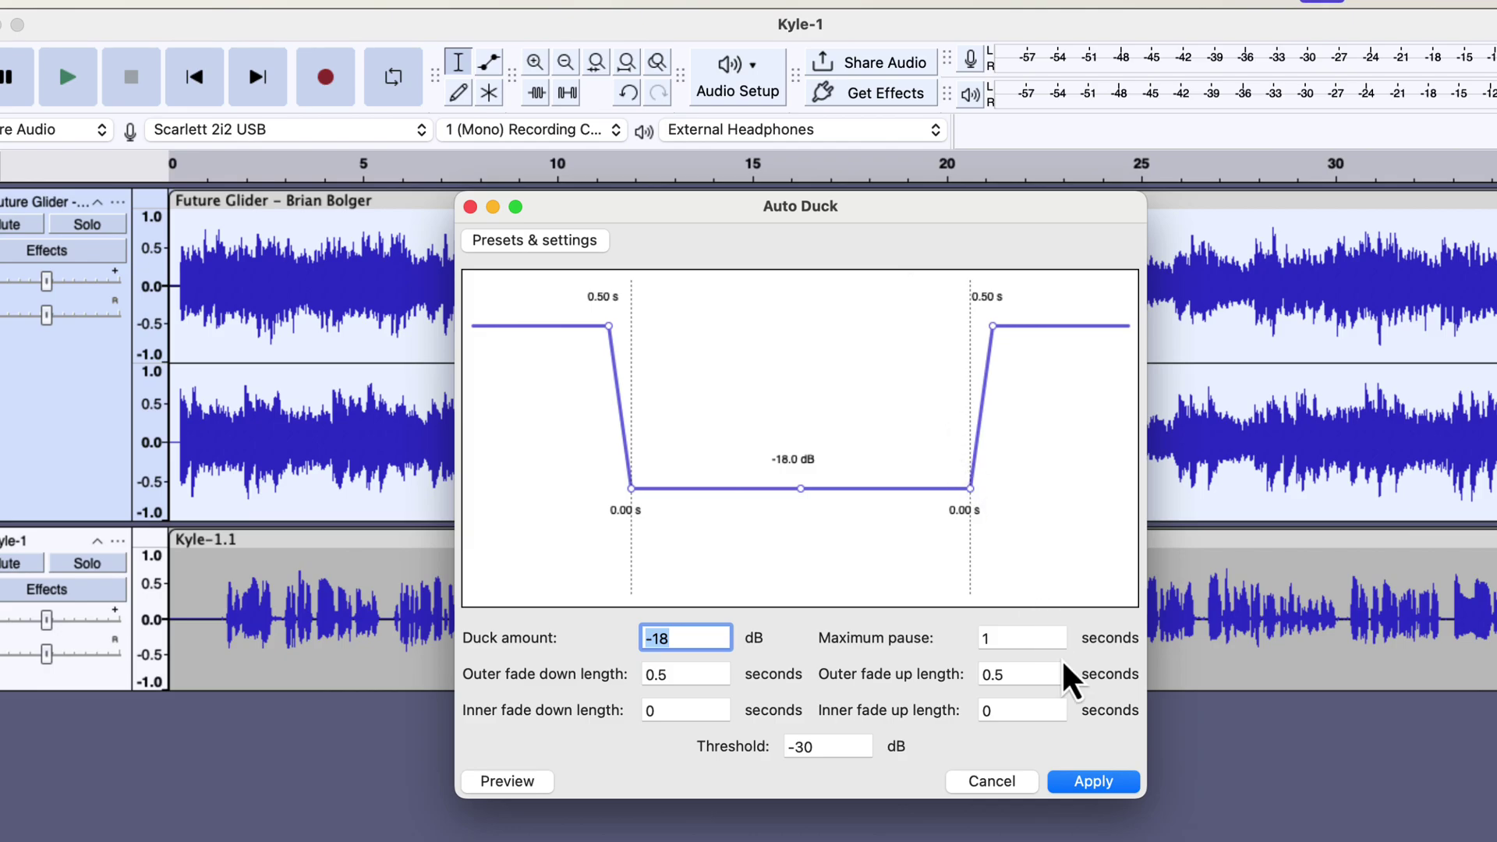
click(1088, 783)
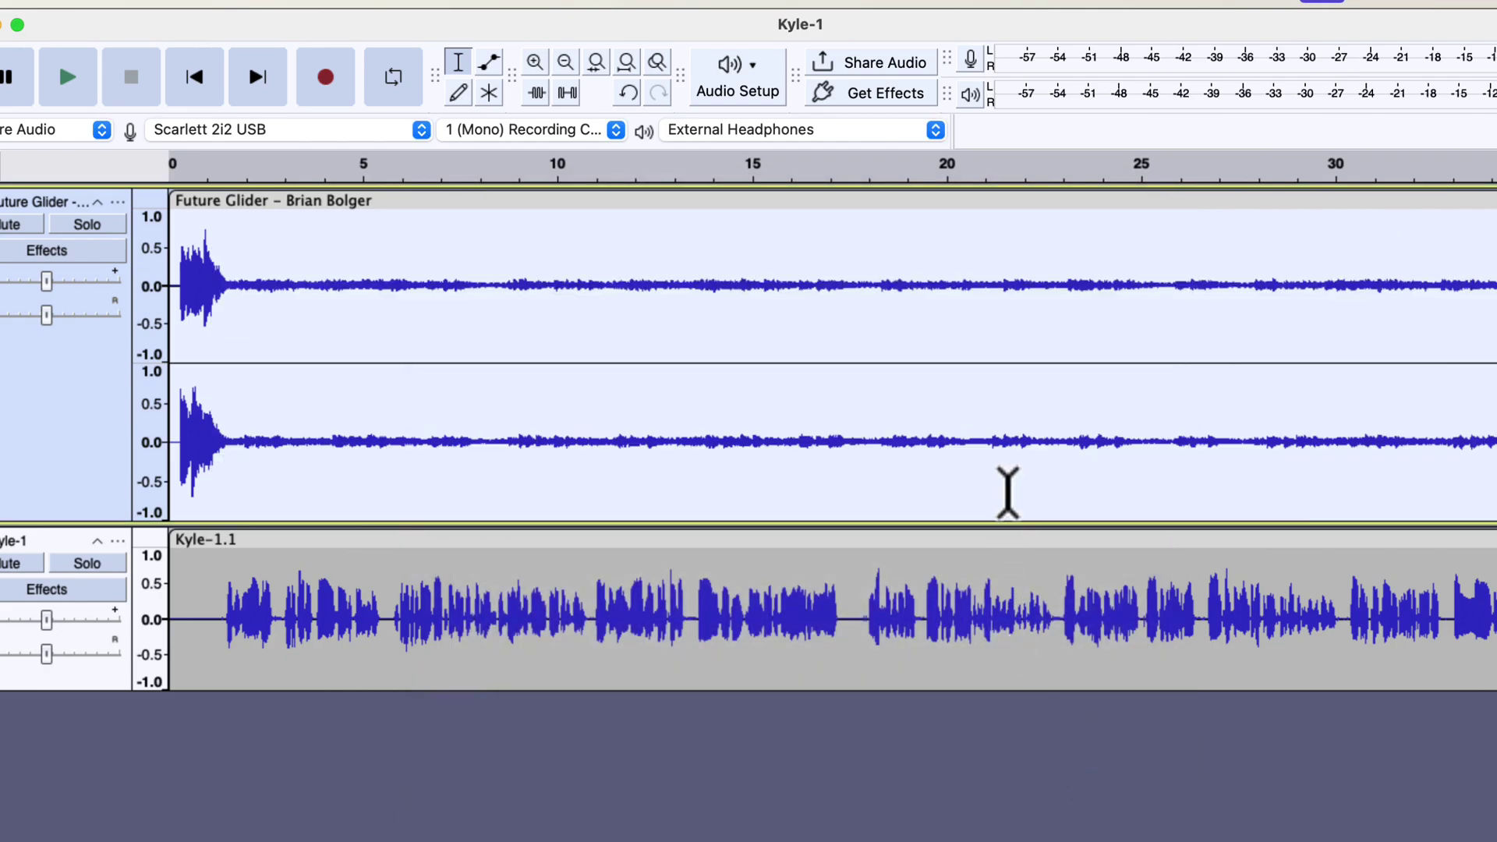
Step: Review the ducked music to the end of the voice, play the mix from the start, and undo the Auto Duck
scroll(1008, 492, right, 10)
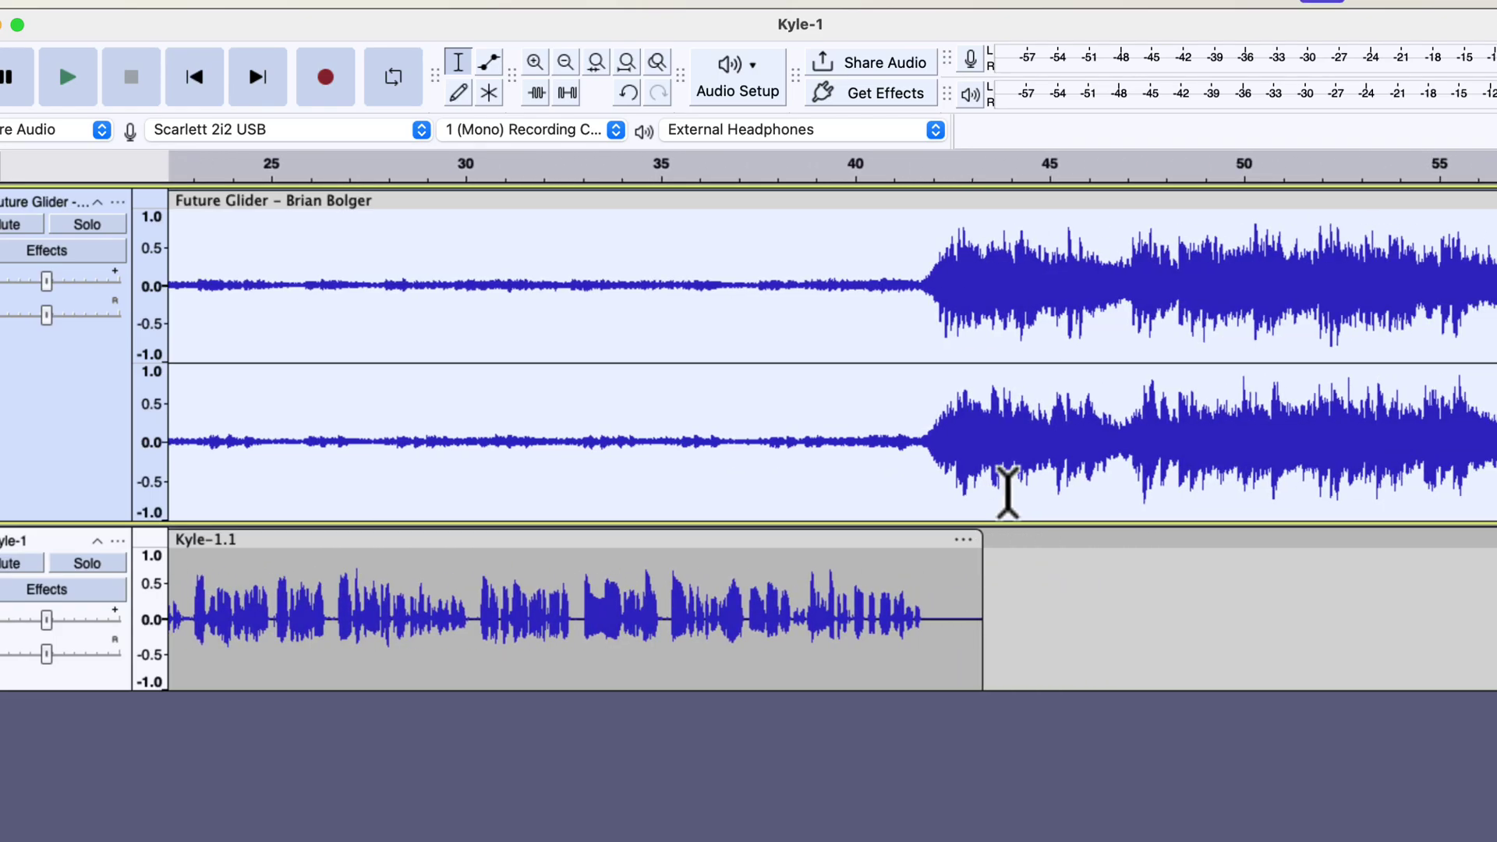
scroll(1008, 492, left, 10)
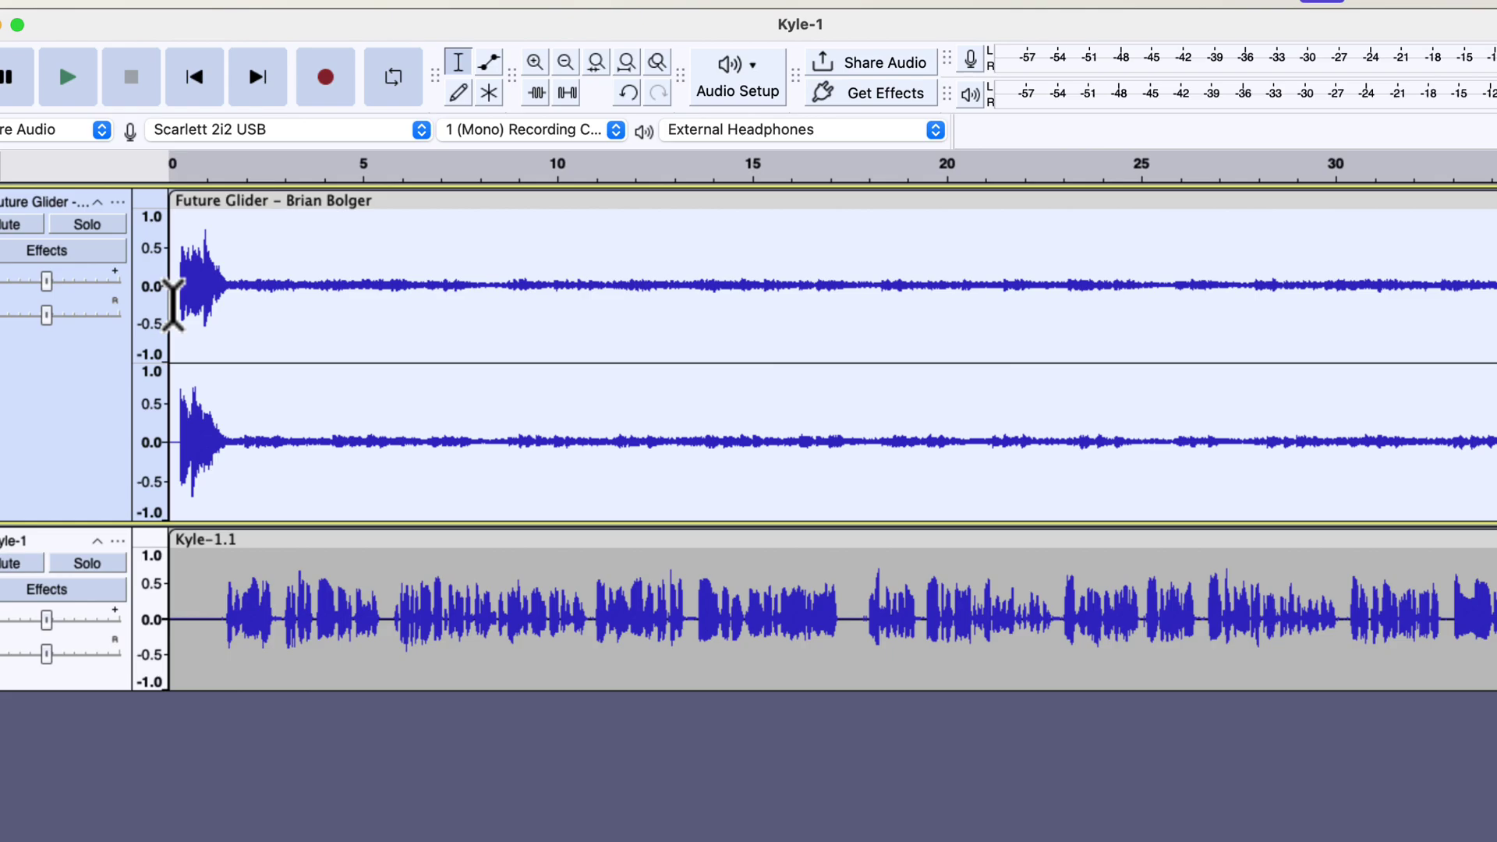
click(172, 306)
key(space)
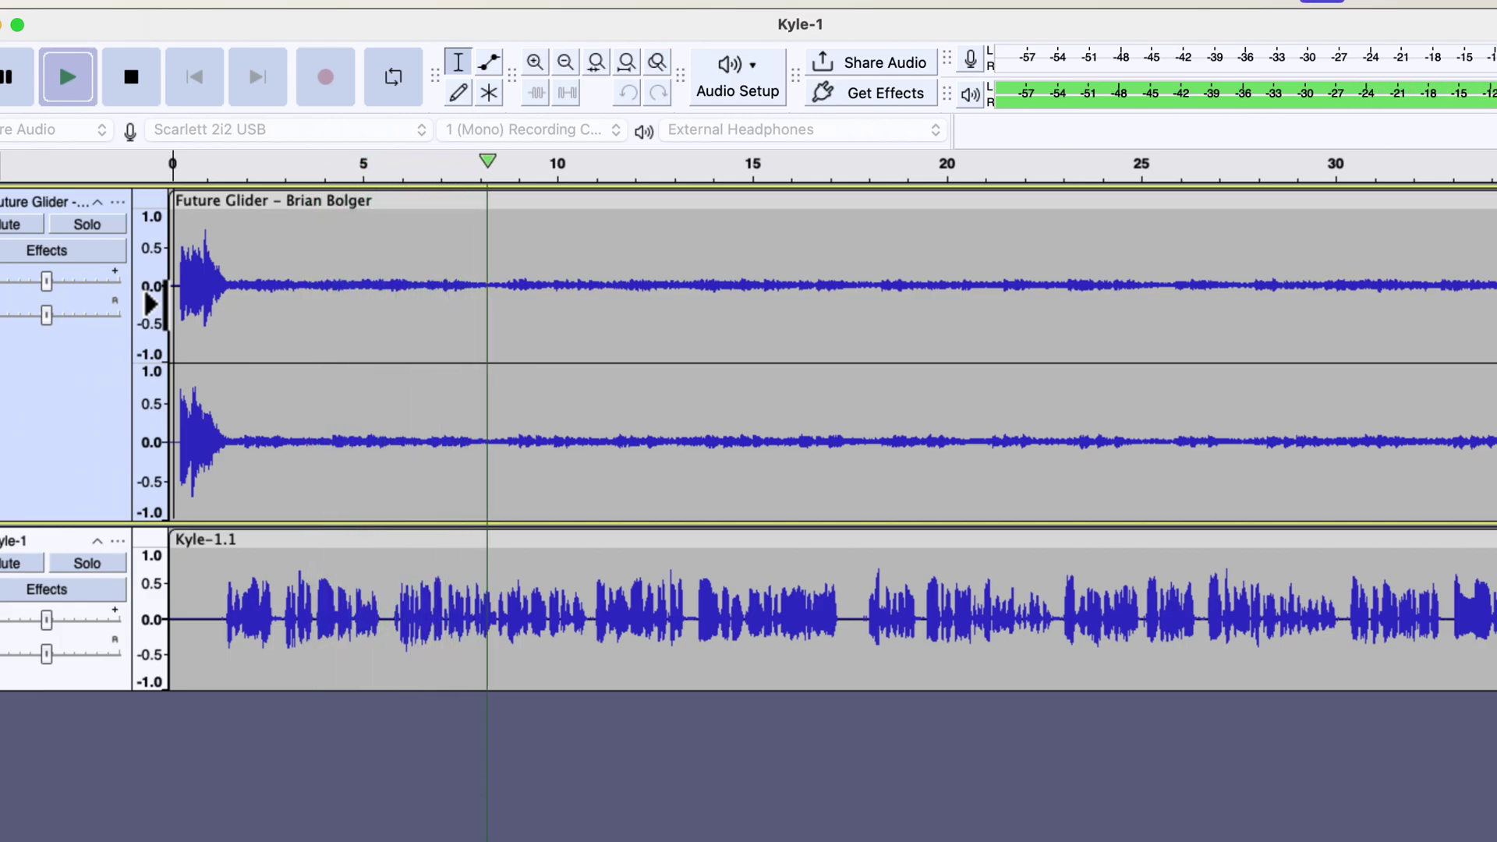
key(space)
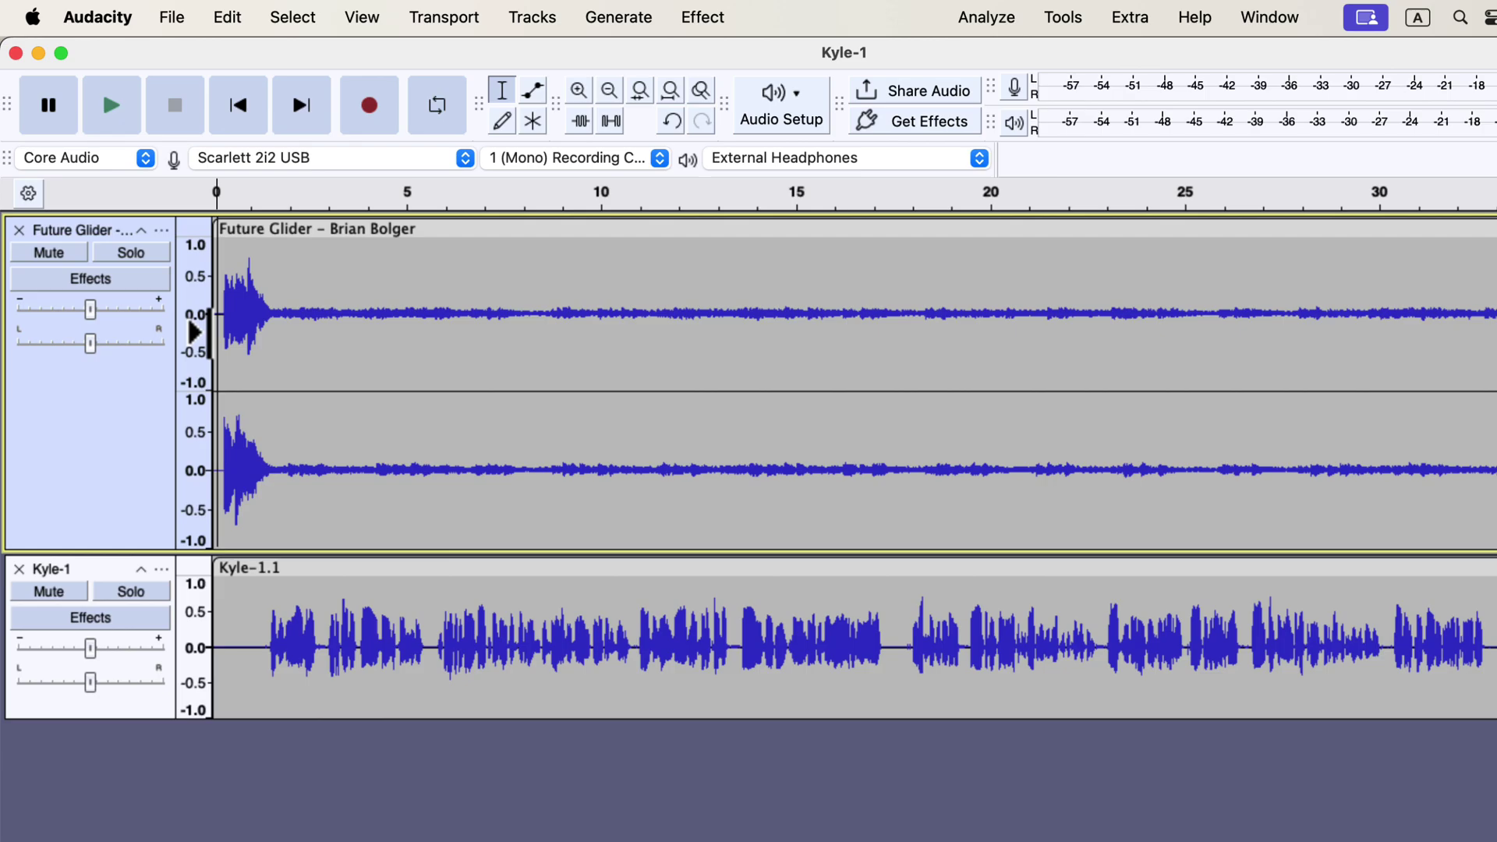
key(super+z)
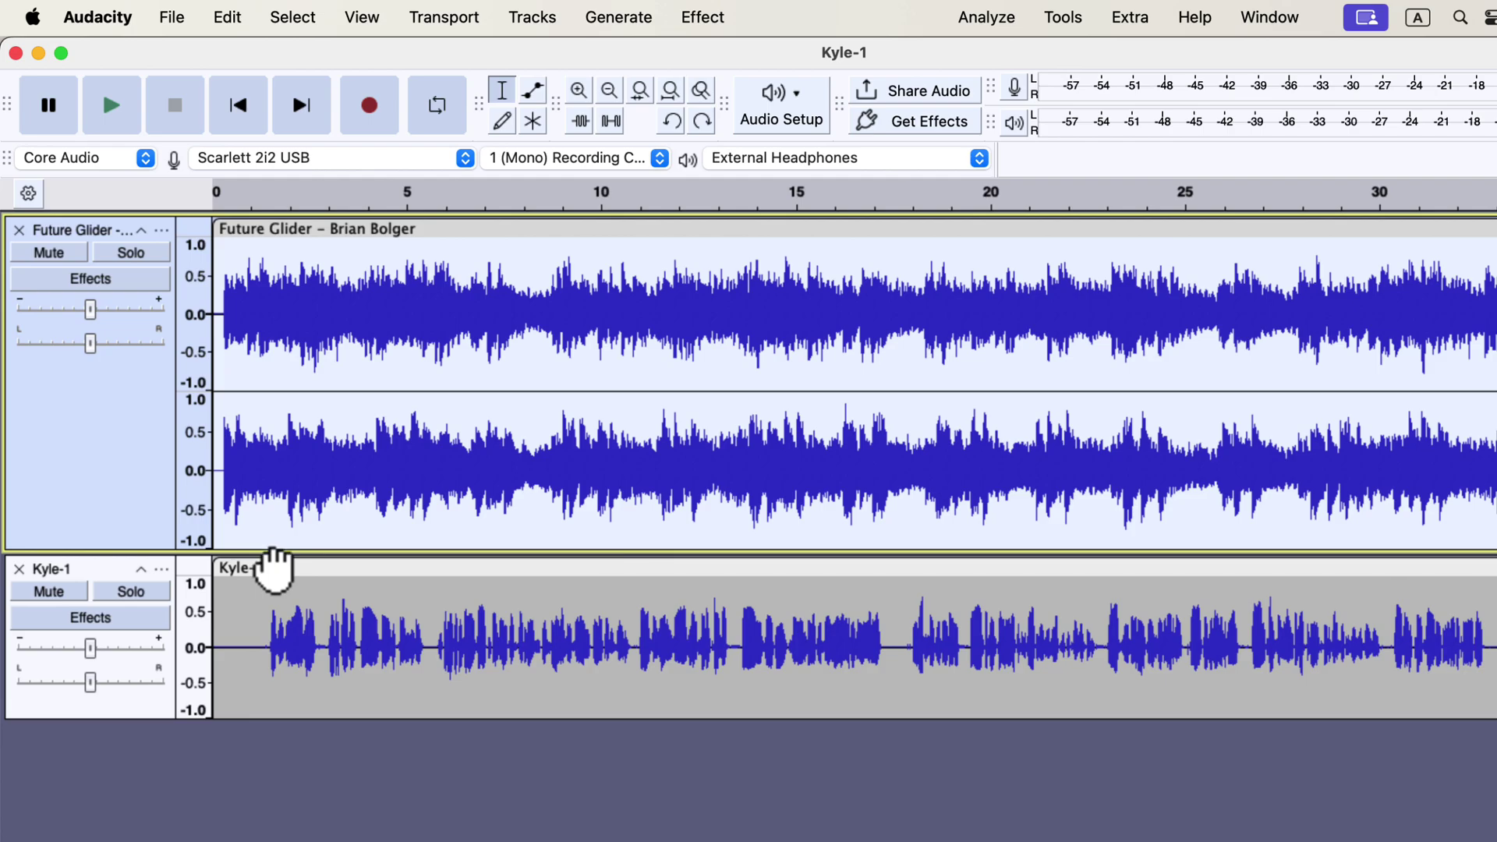
Step: Shift the Kyle-1 voice clip along the timeline to start at about 3 seconds
drag(273, 563, 382, 573)
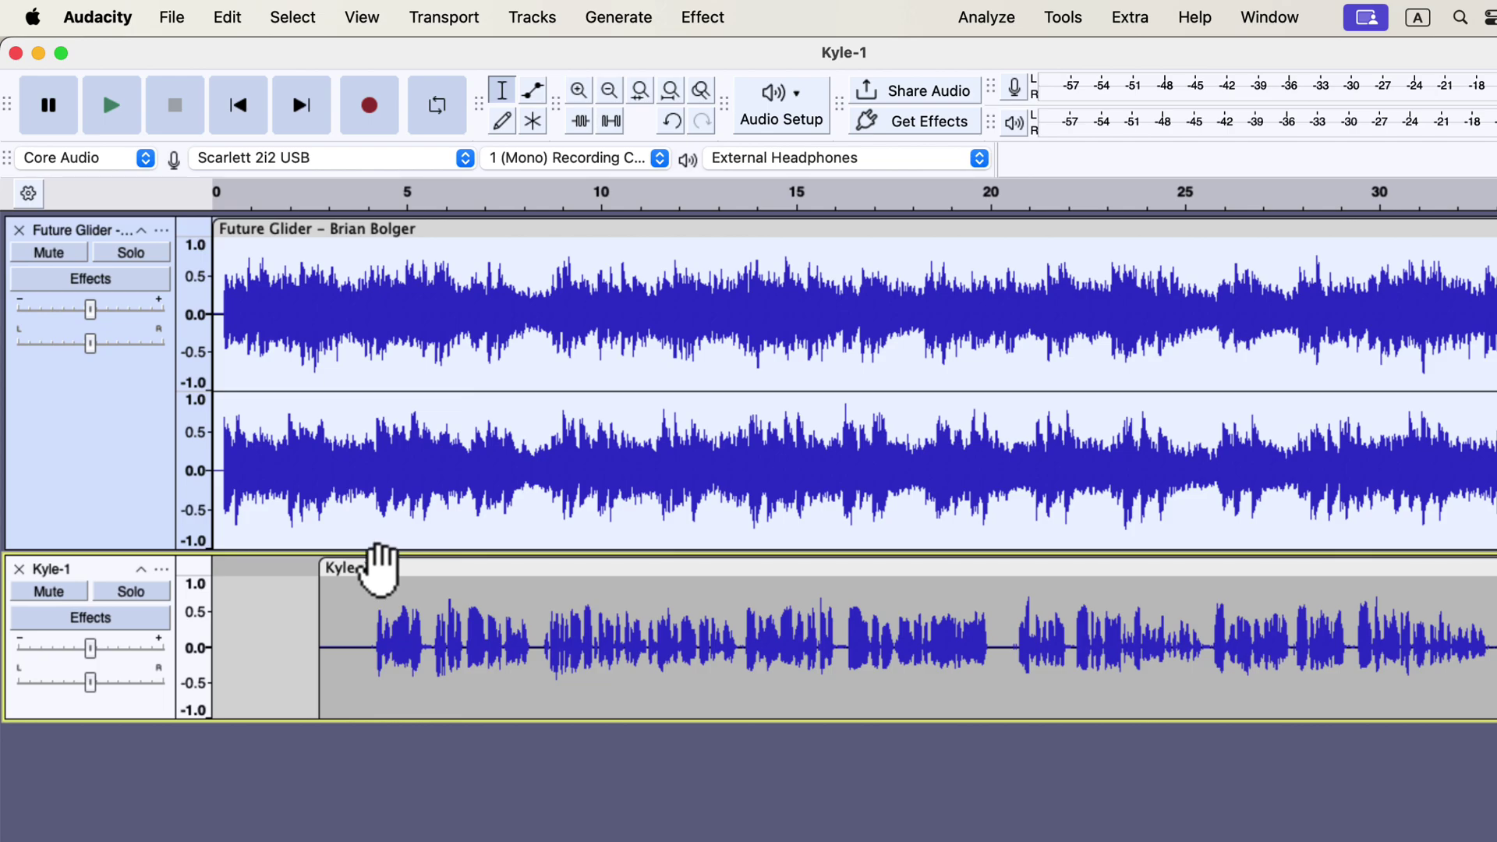
drag(380, 569, 393, 569)
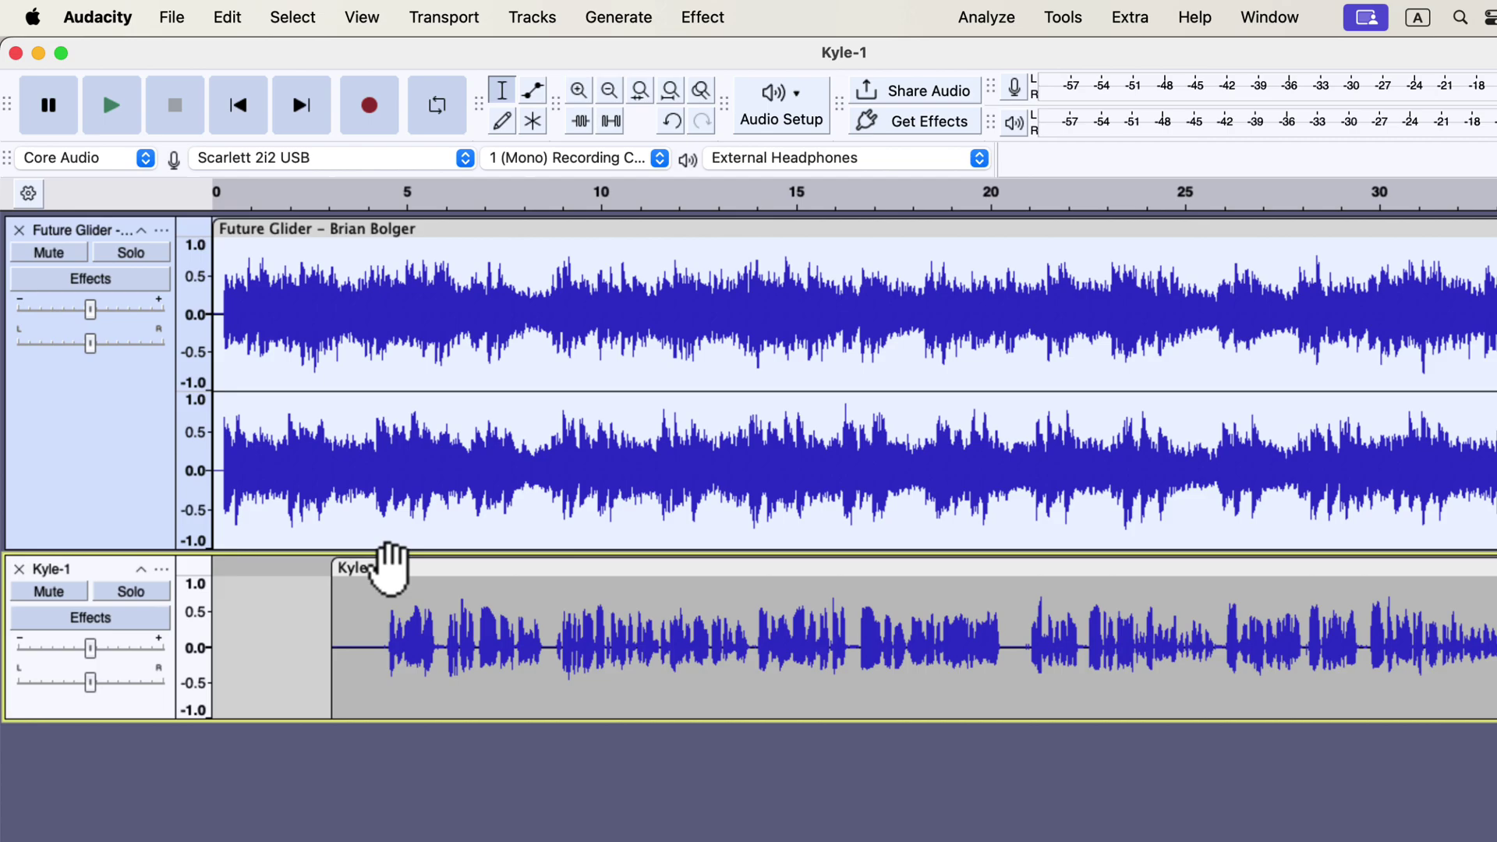
Step: Split the Kyle-1 clip at about 8.6 seconds and shift the second part to start at about 10.7 seconds
click(548, 622)
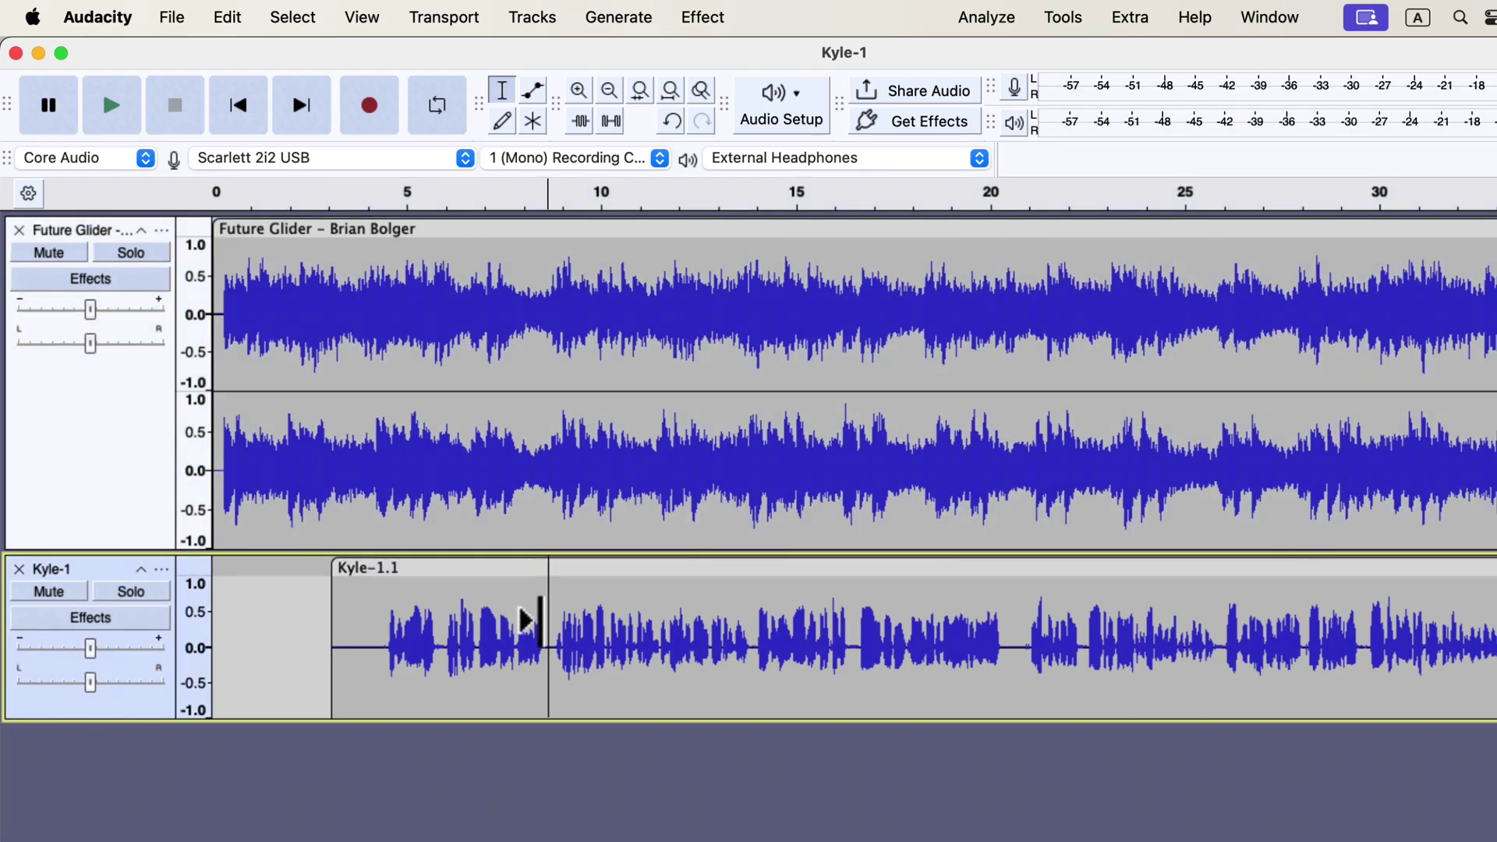
click(236, 17)
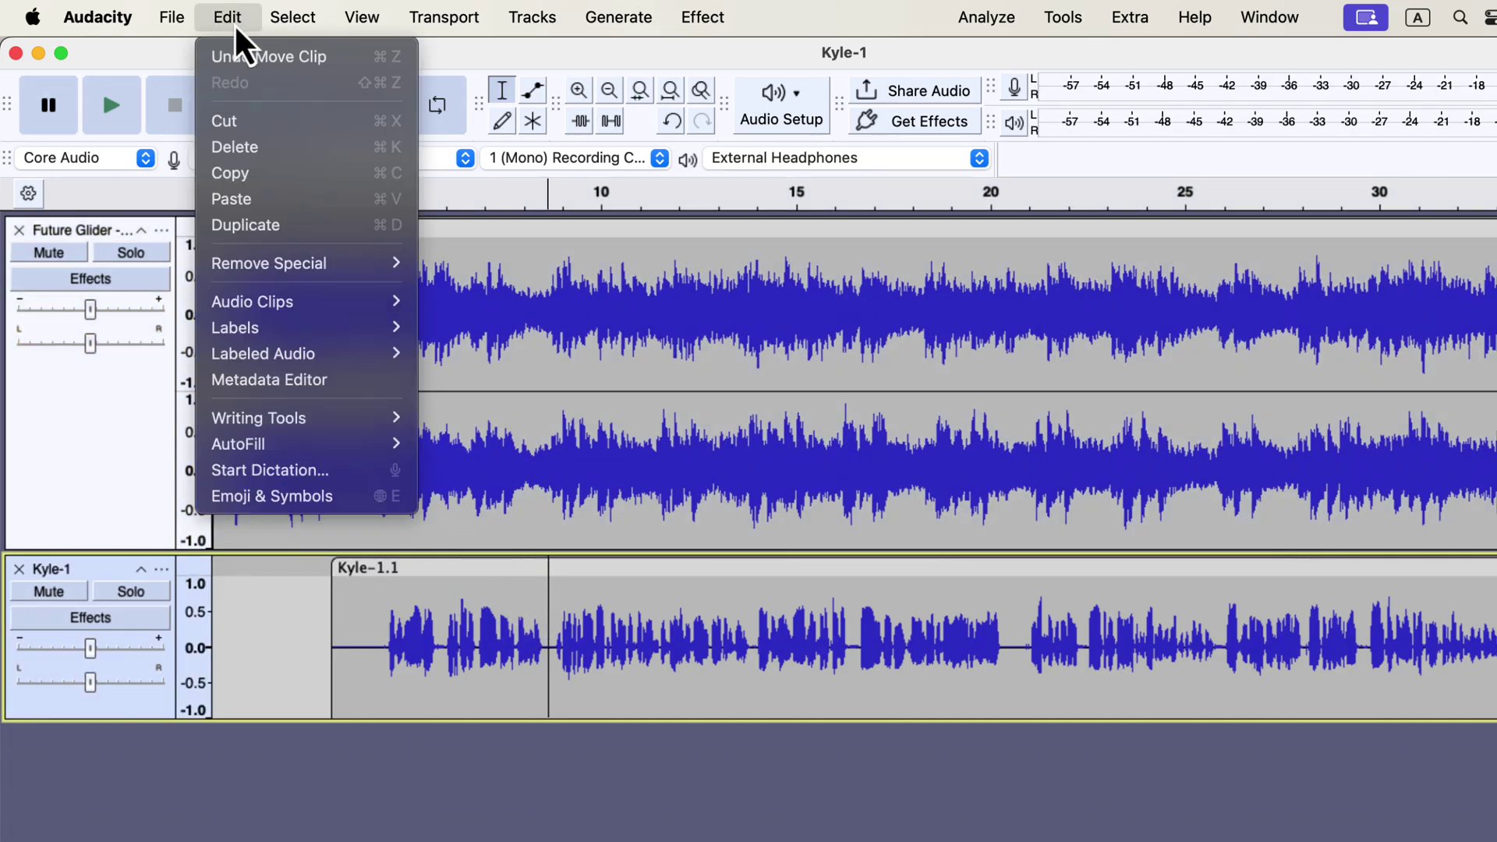
mouse_move(269, 298)
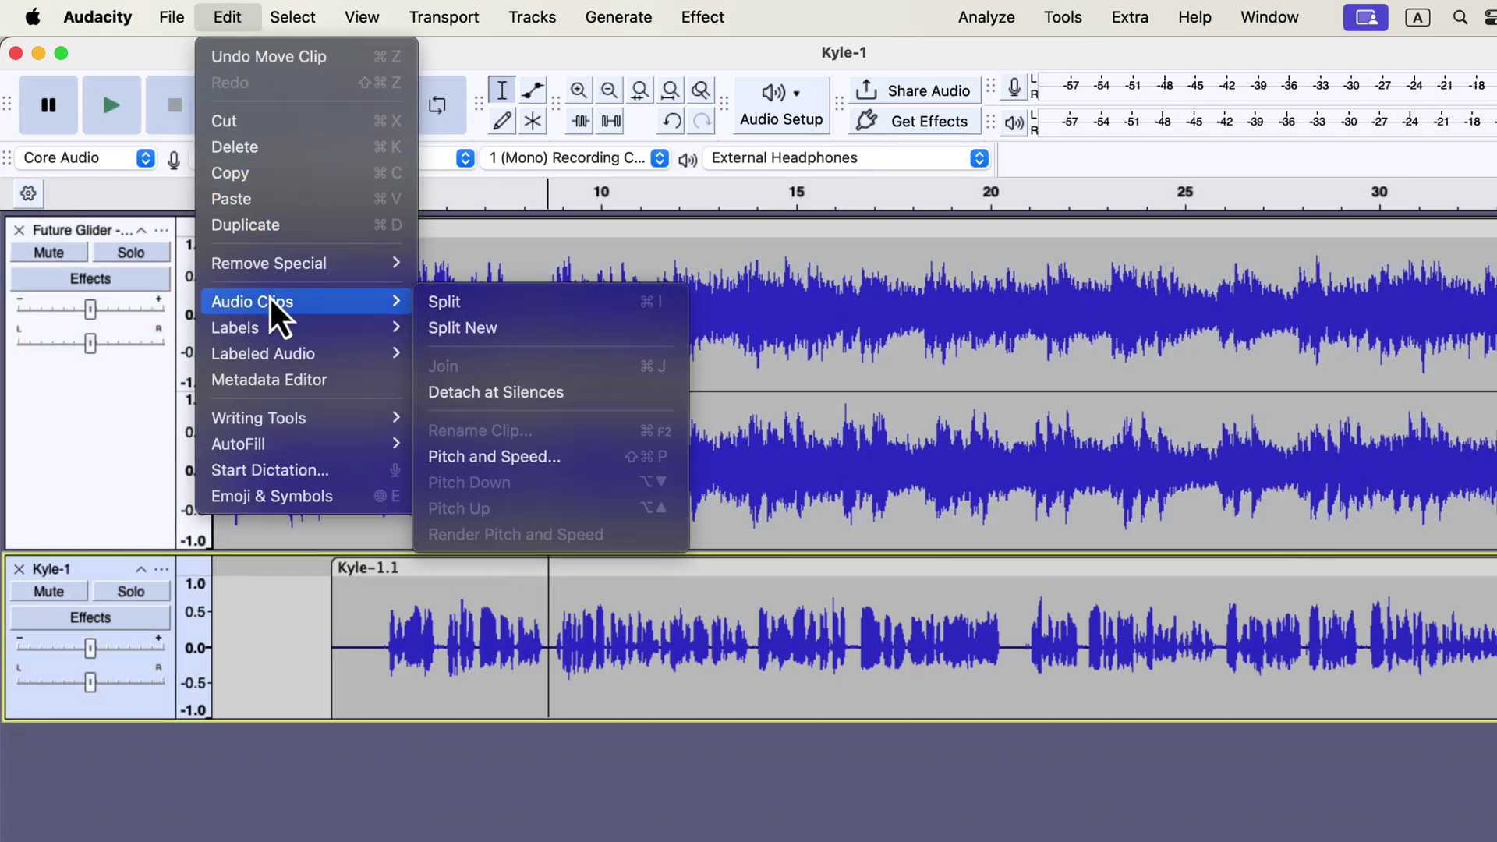
click(456, 303)
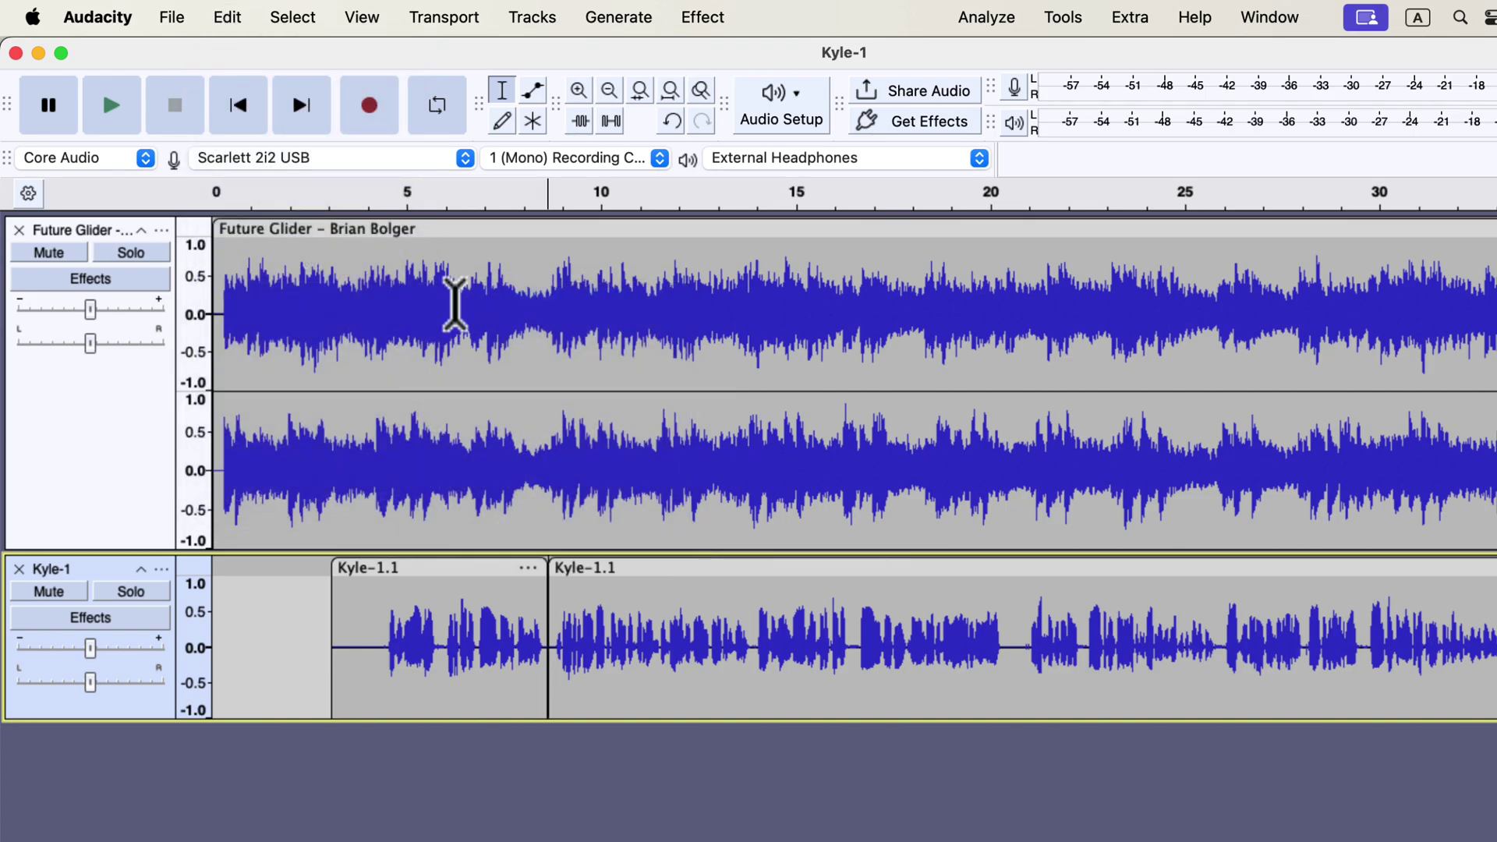
drag(596, 567, 673, 567)
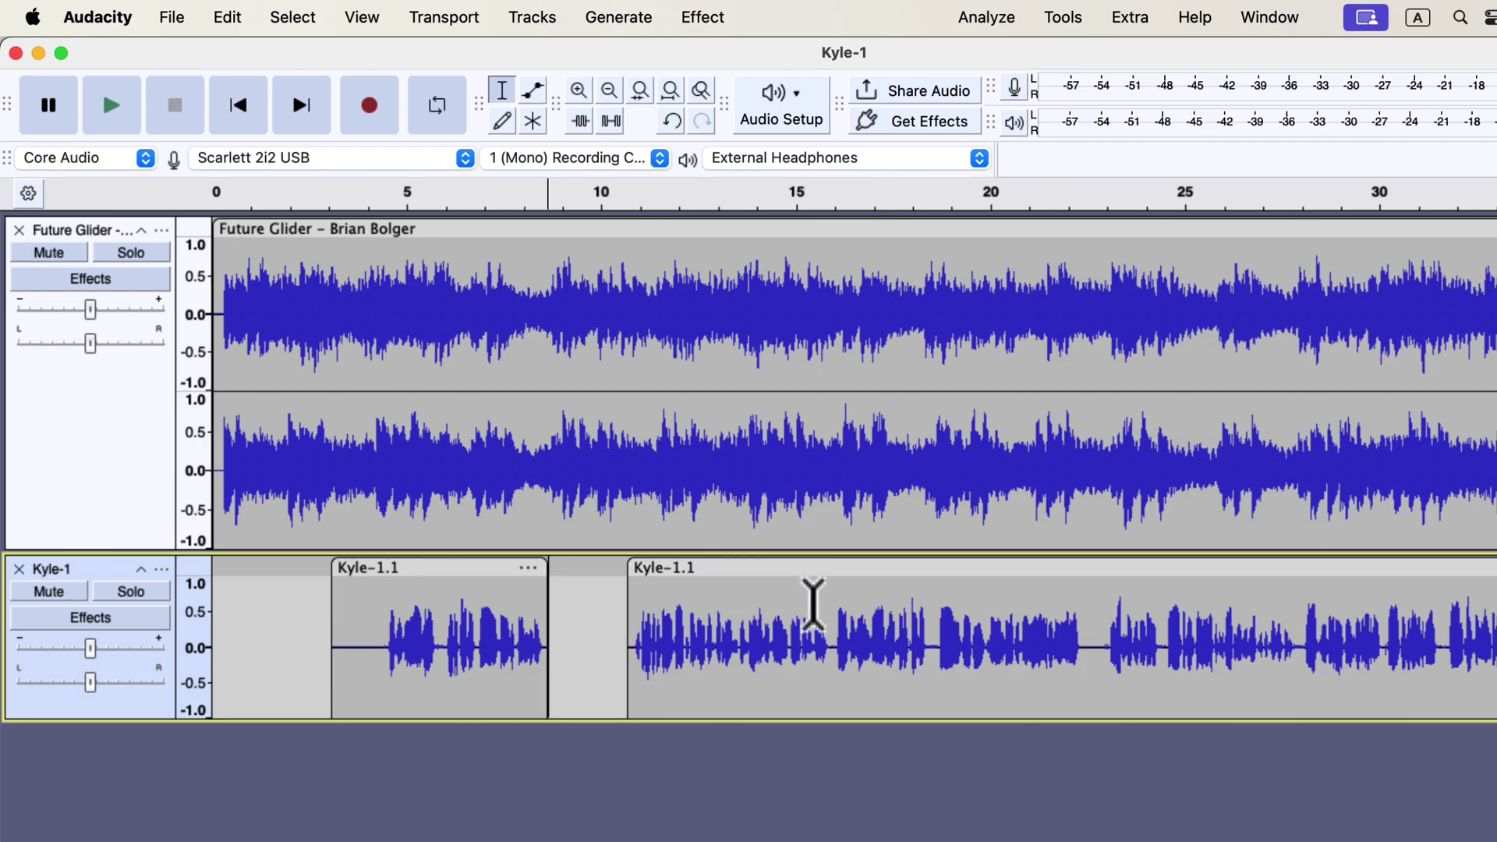
Step: Split the second Kyle-1 clip at about 18.6 seconds and shift the remainder to start at about 20.8 seconds
click(934, 614)
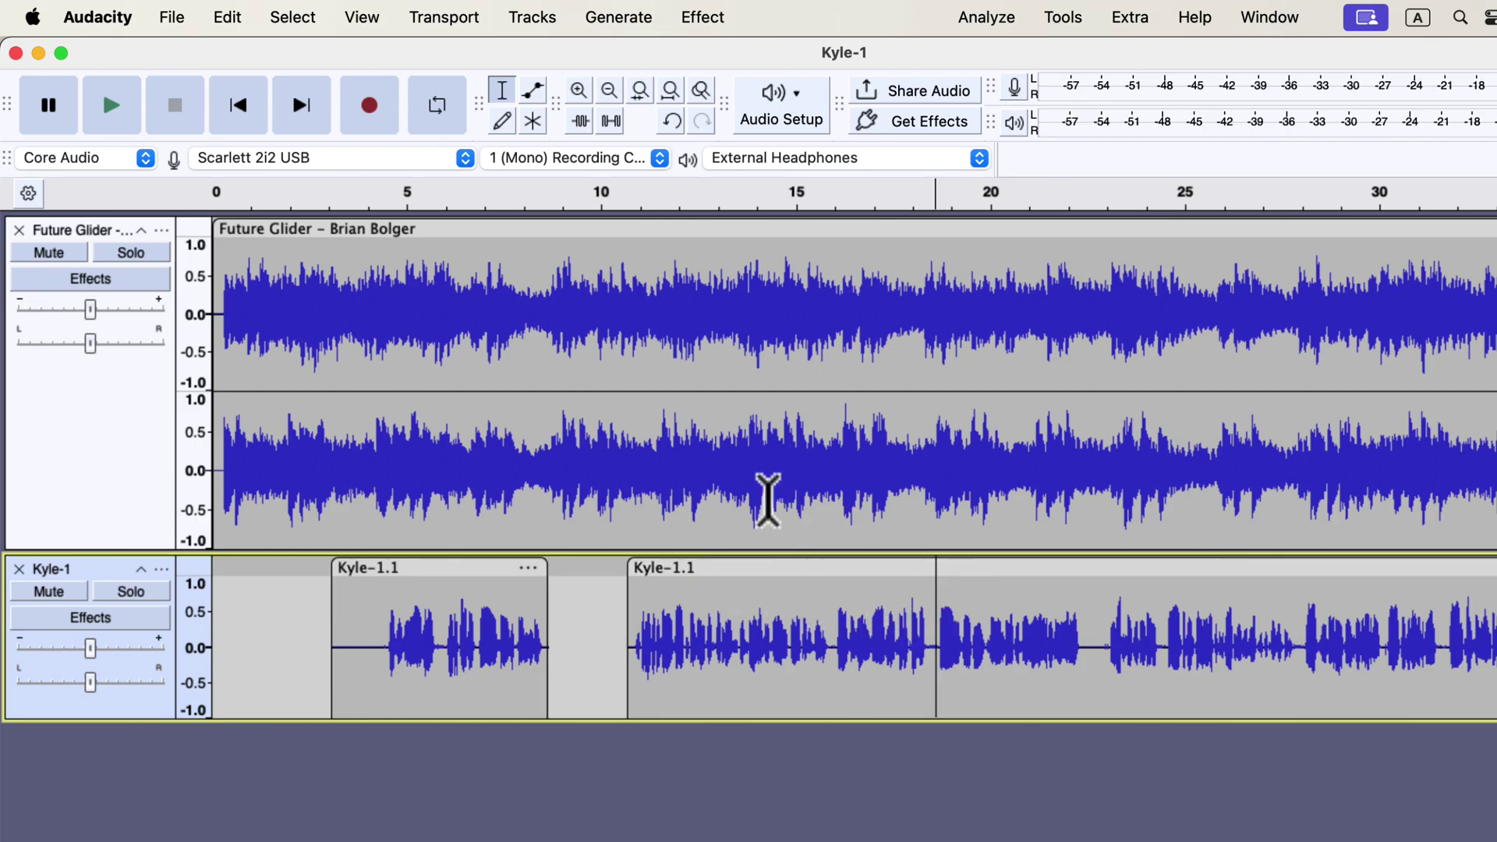
click(228, 32)
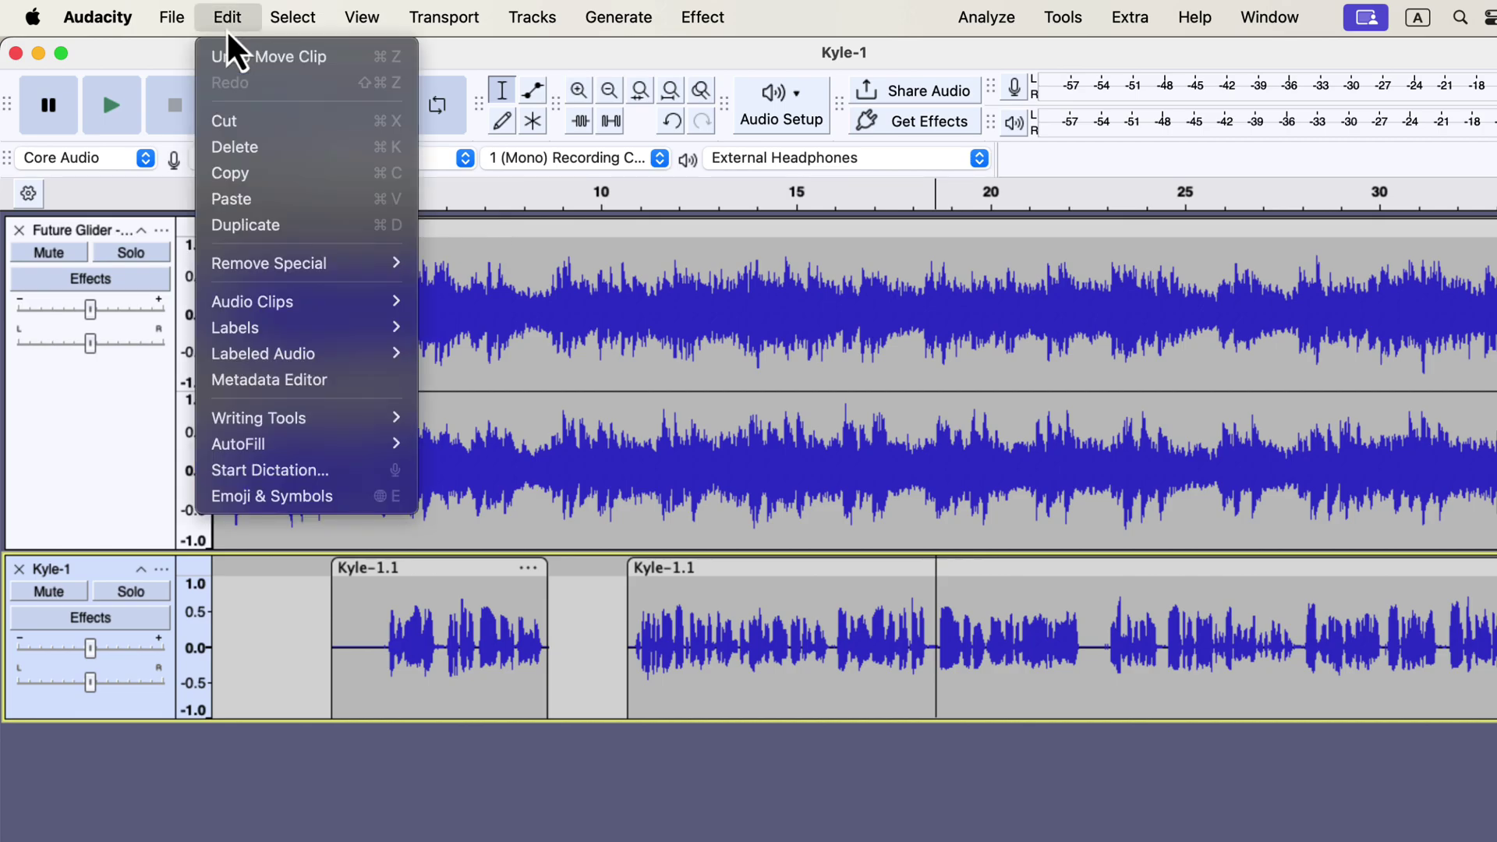
mouse_move(273, 308)
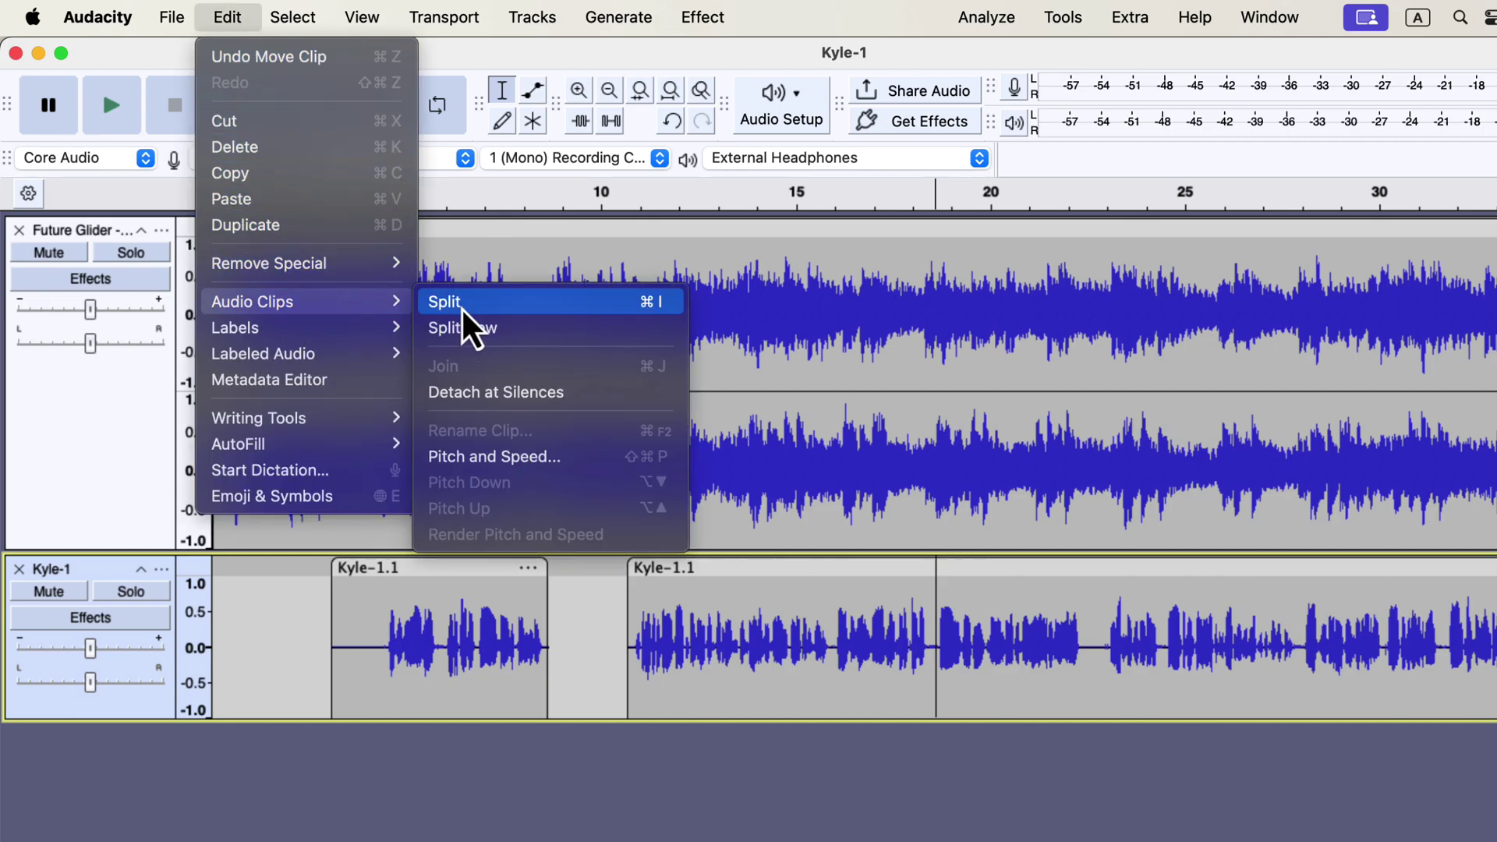
click(461, 307)
drag(992, 557, 1074, 557)
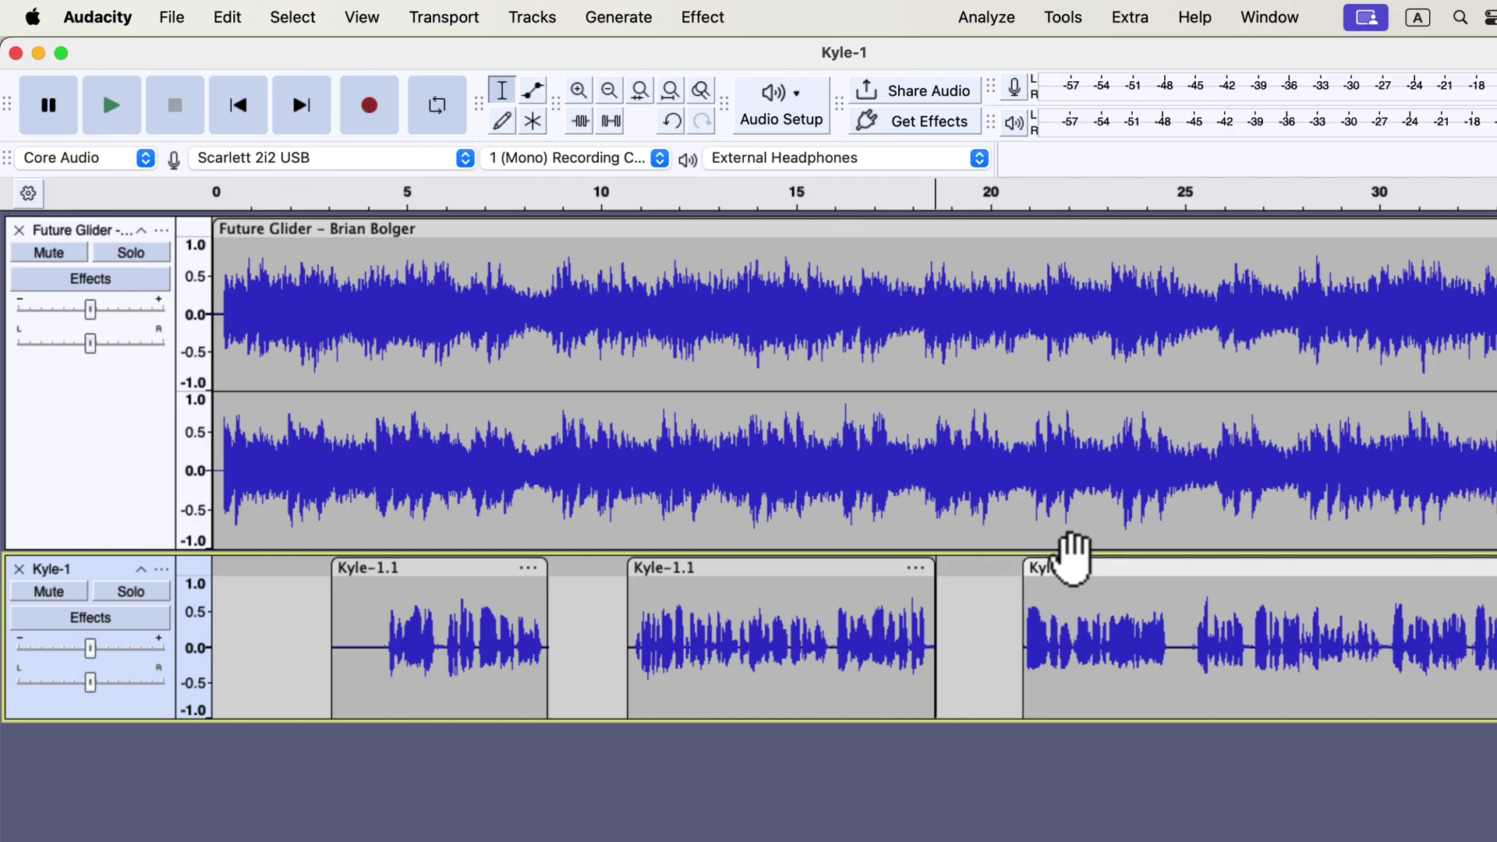
Step: Apply Auto Duck to the whole Future Glider track with a -18 dB duck amount, 0.5 second outer fades and -30 dB threshold
click(416, 321)
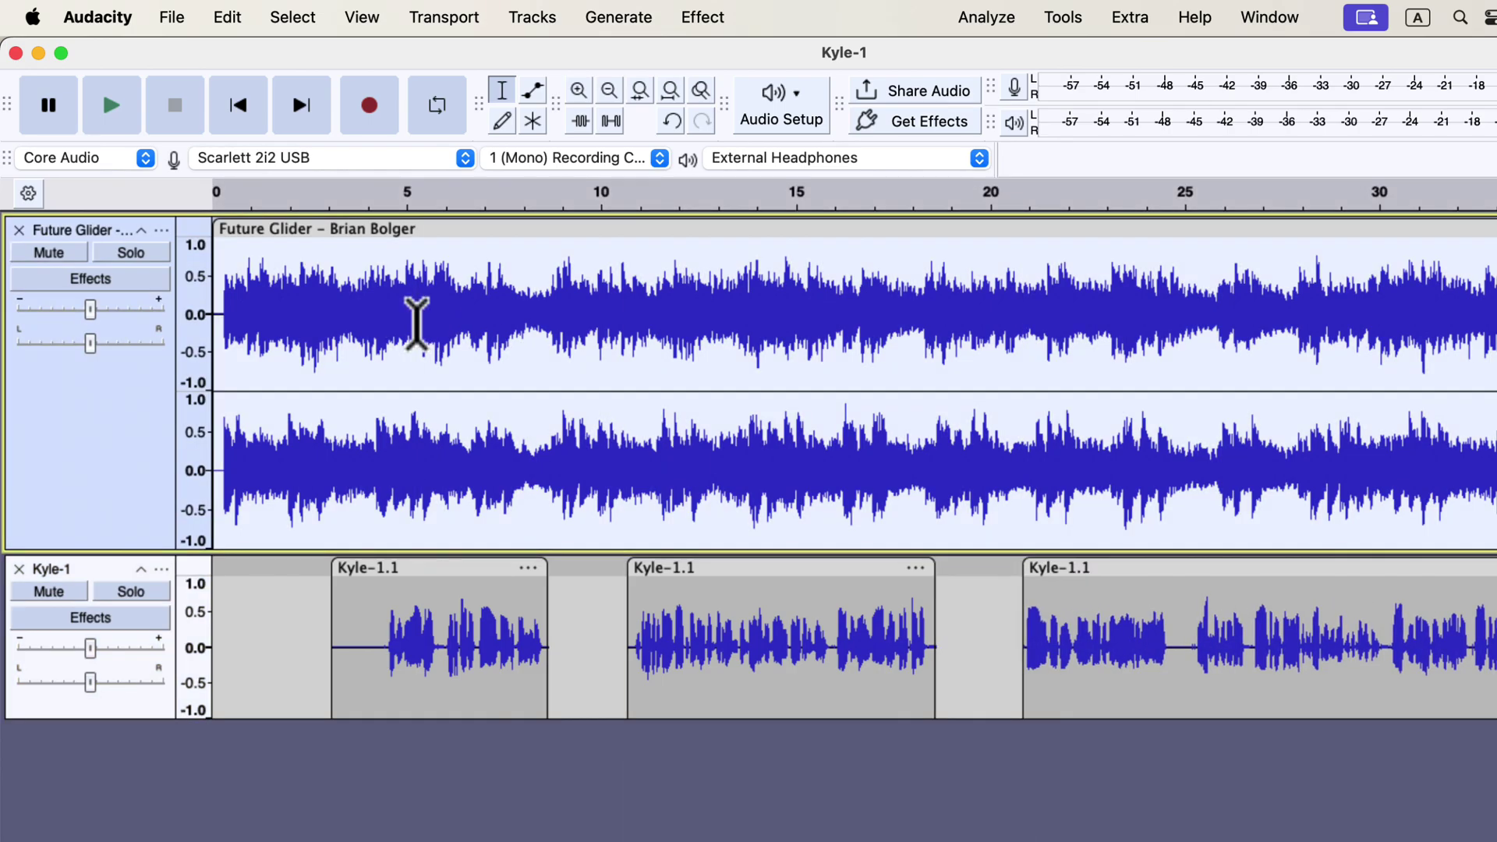
click(719, 15)
mouse_move(755, 200)
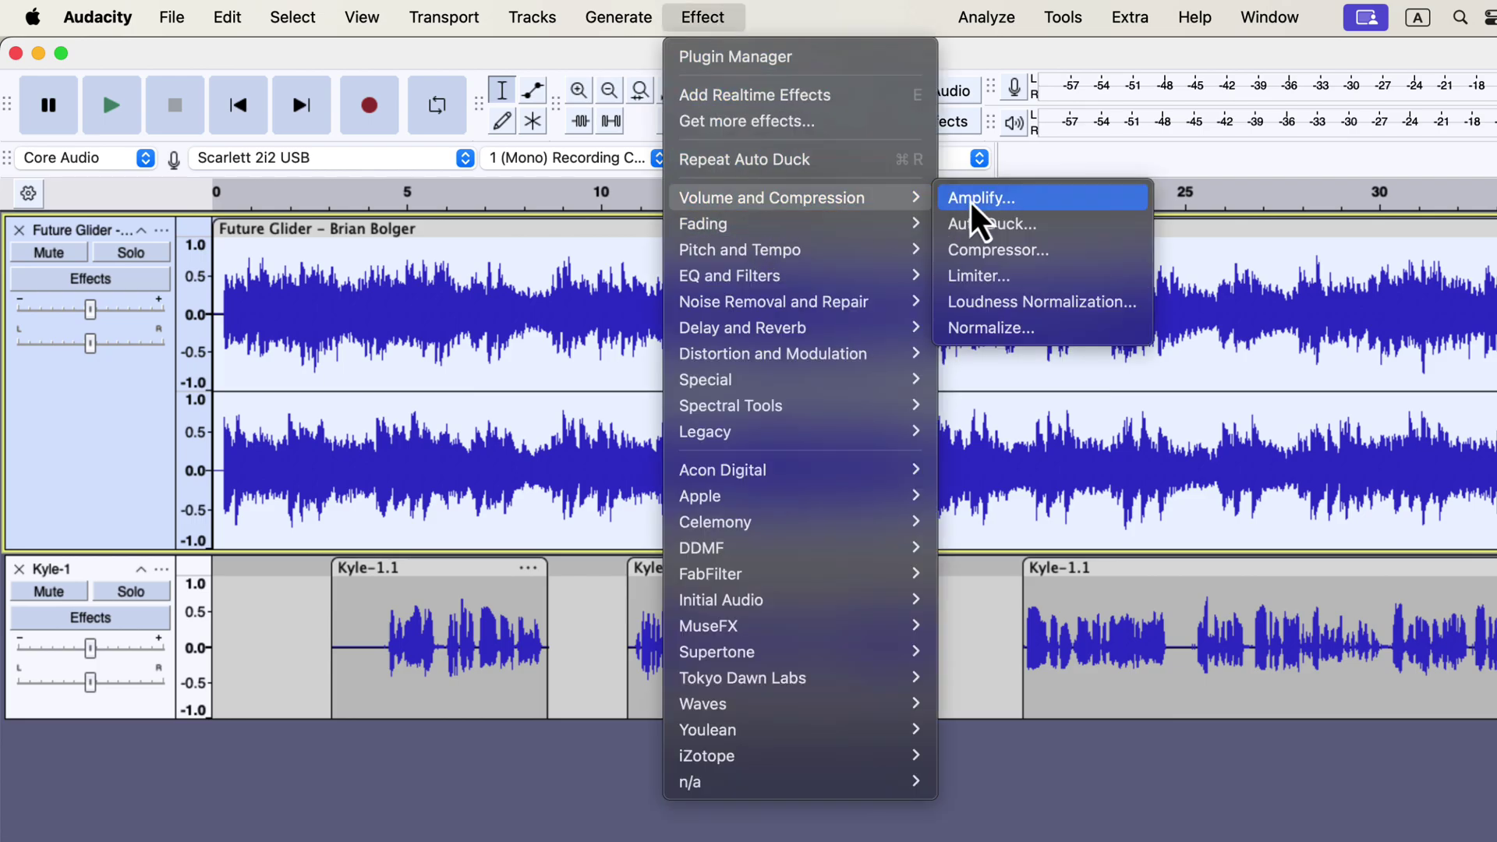
click(975, 224)
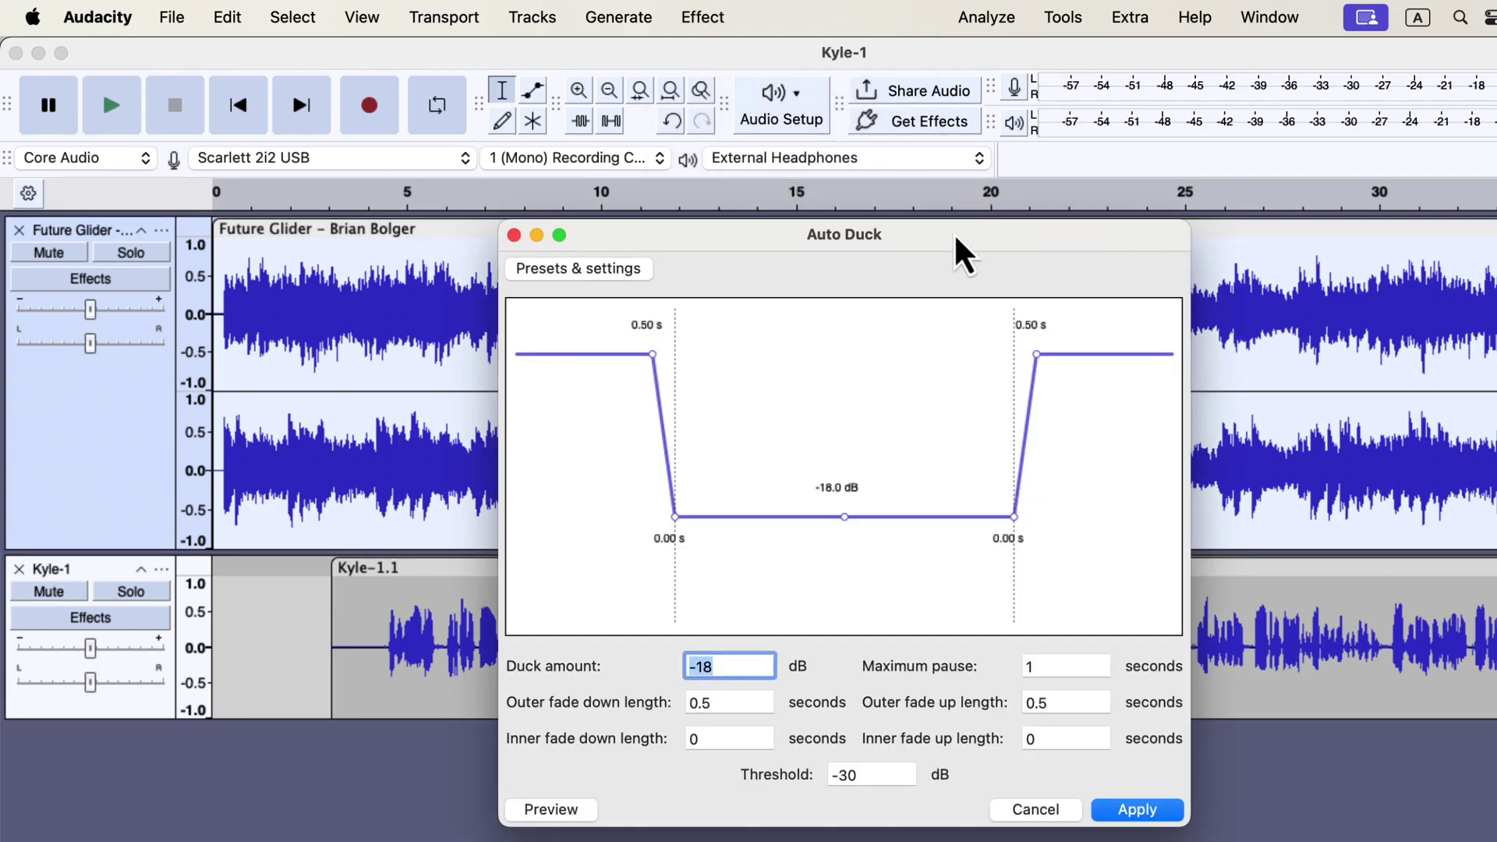
click(1156, 809)
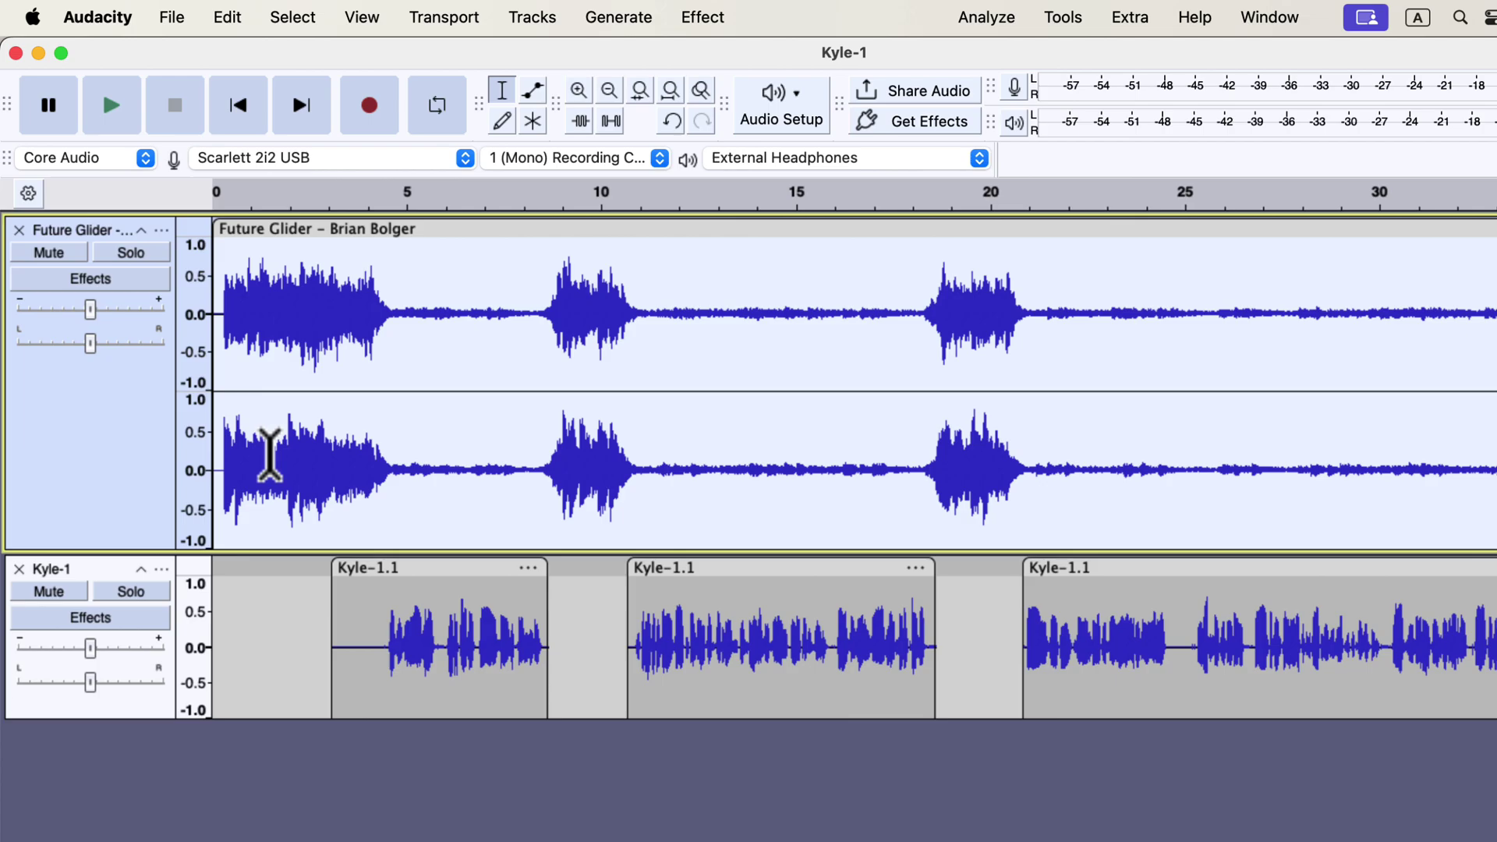
Step: Play the ducked music with the spaced-out voice clips from the start past the third clip's beginning, and stop playback
click(220, 367)
key(space)
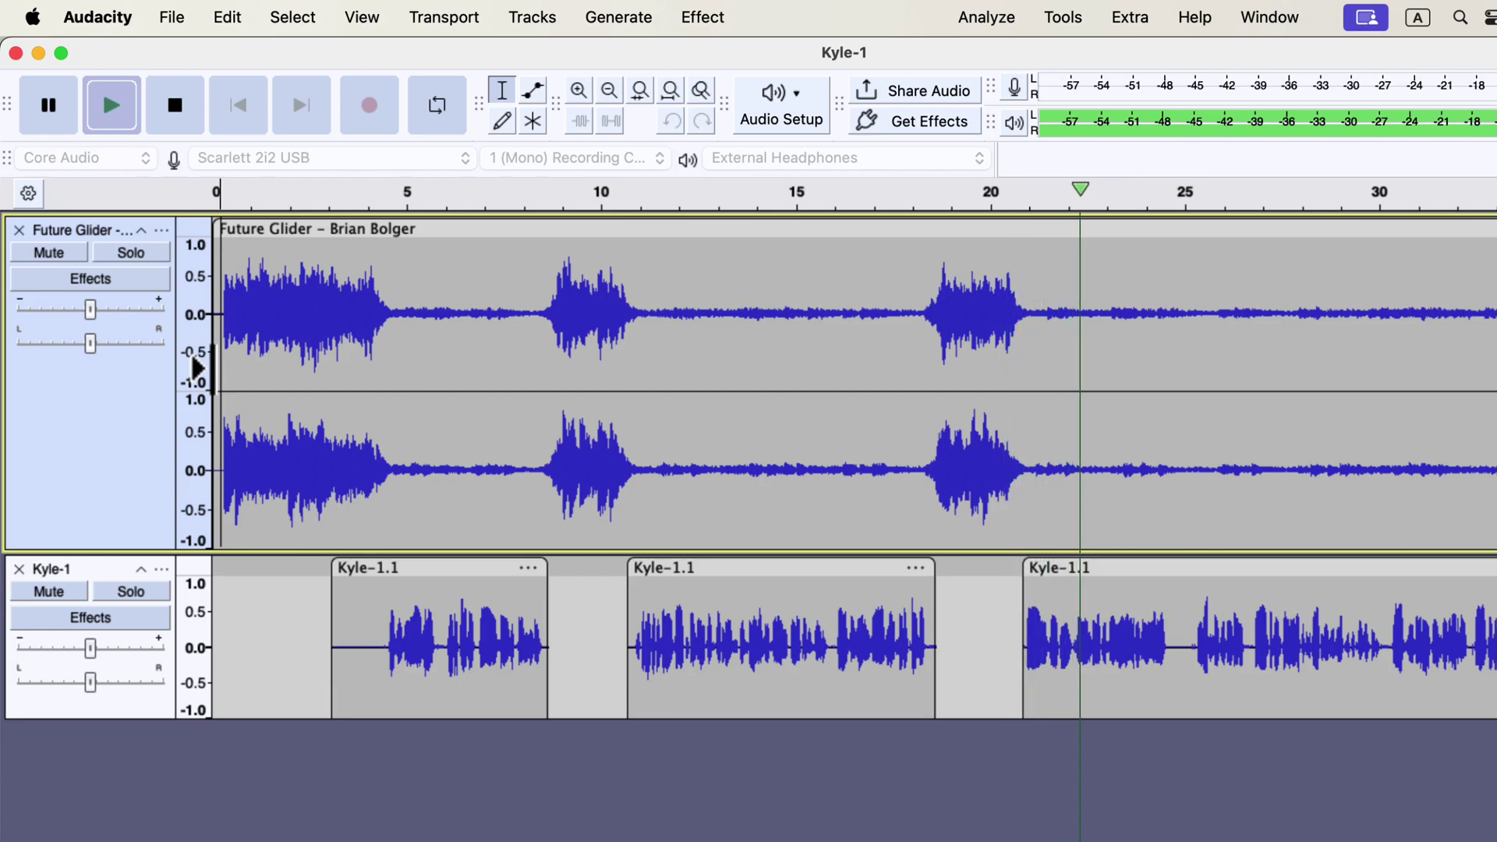
key(space)
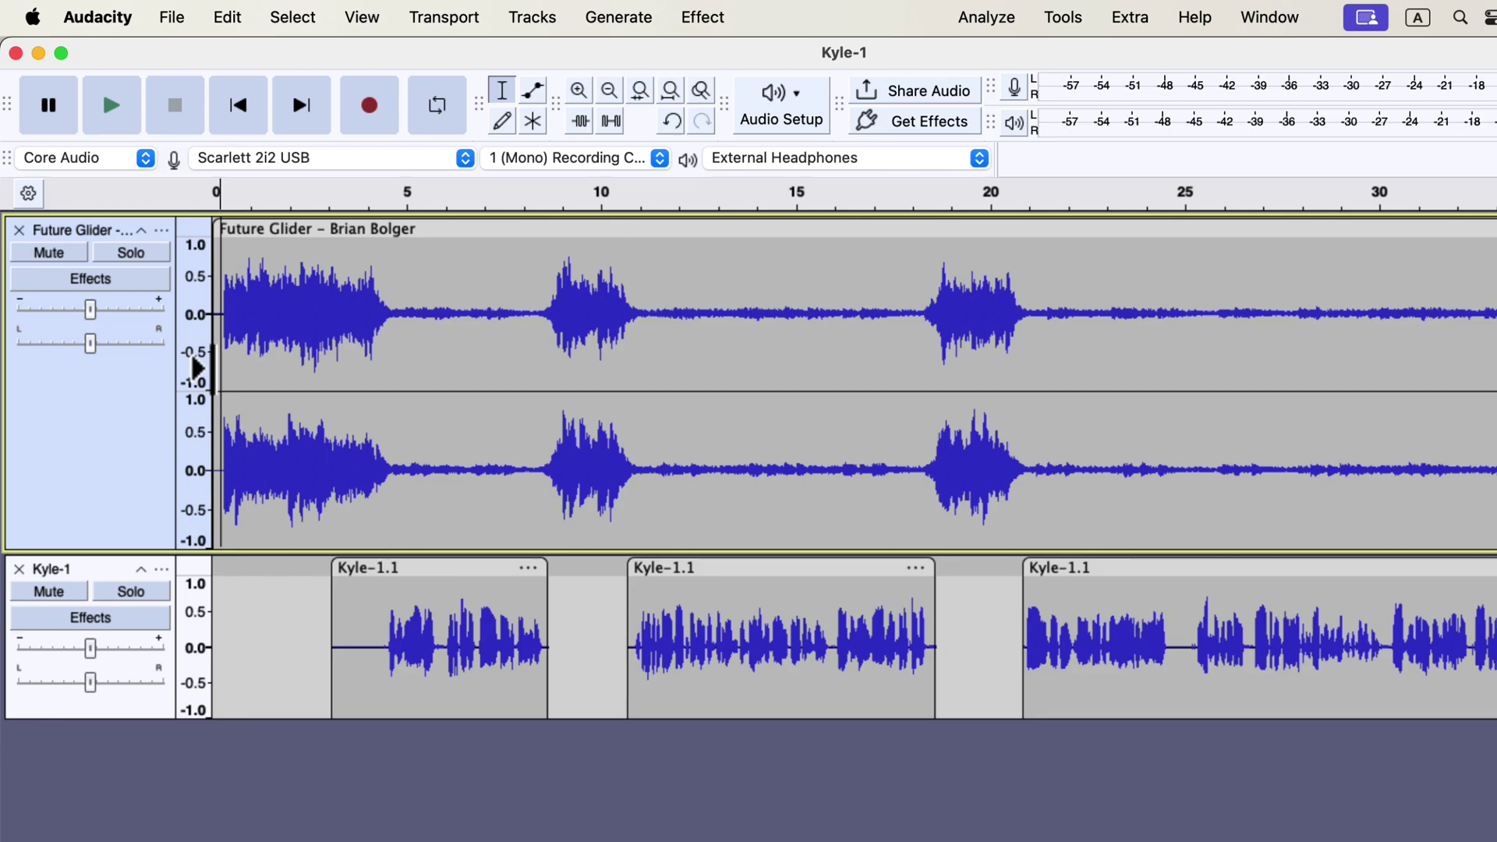
Step: Undo the last Auto Duck on the Future Glider track and reapply it with a -12 dB duck amount
key(super+z)
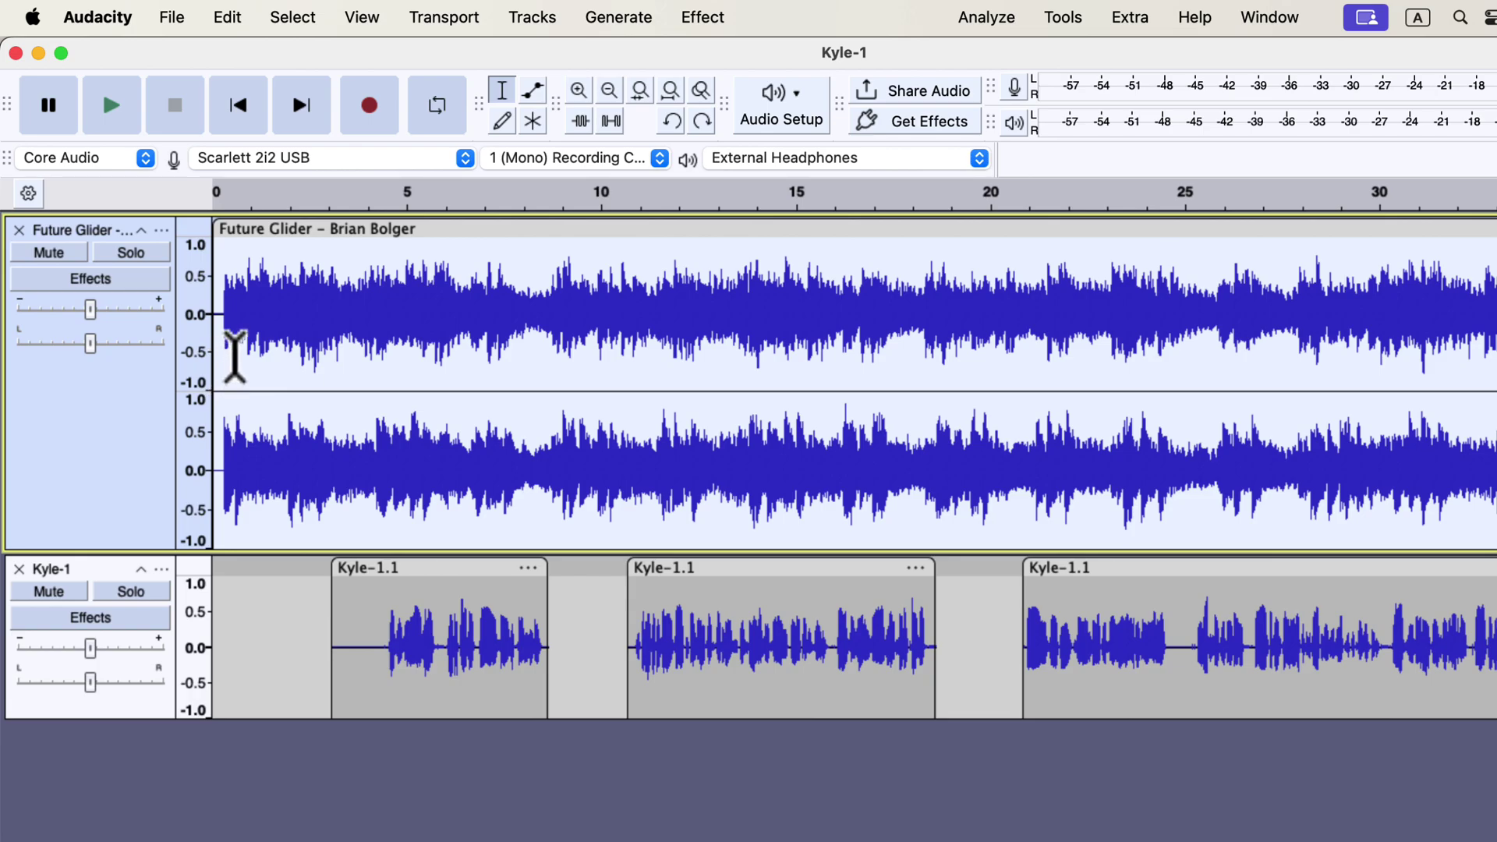
click(702, 17)
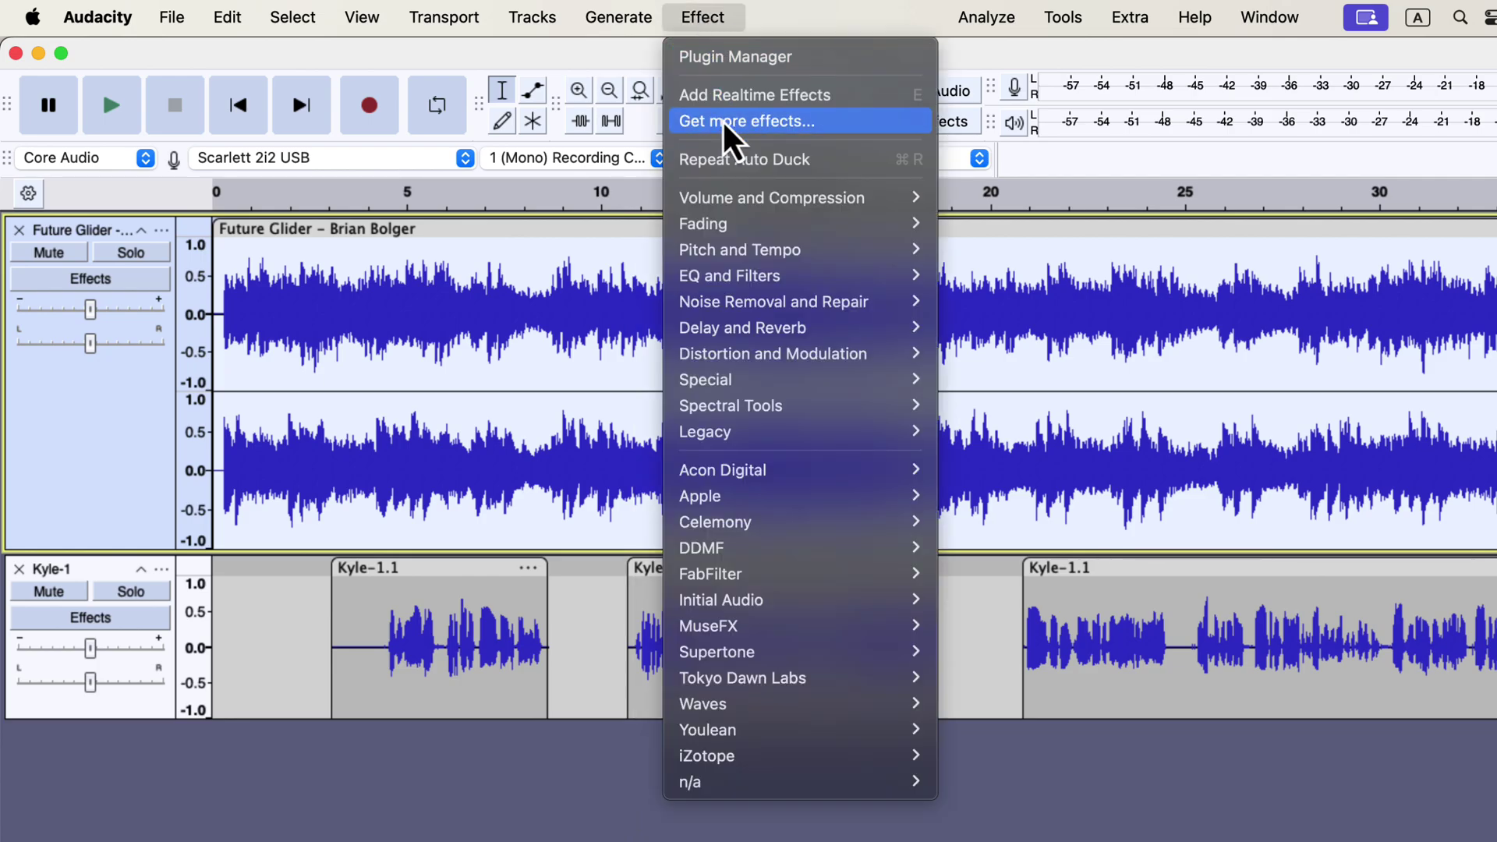
mouse_move(753, 204)
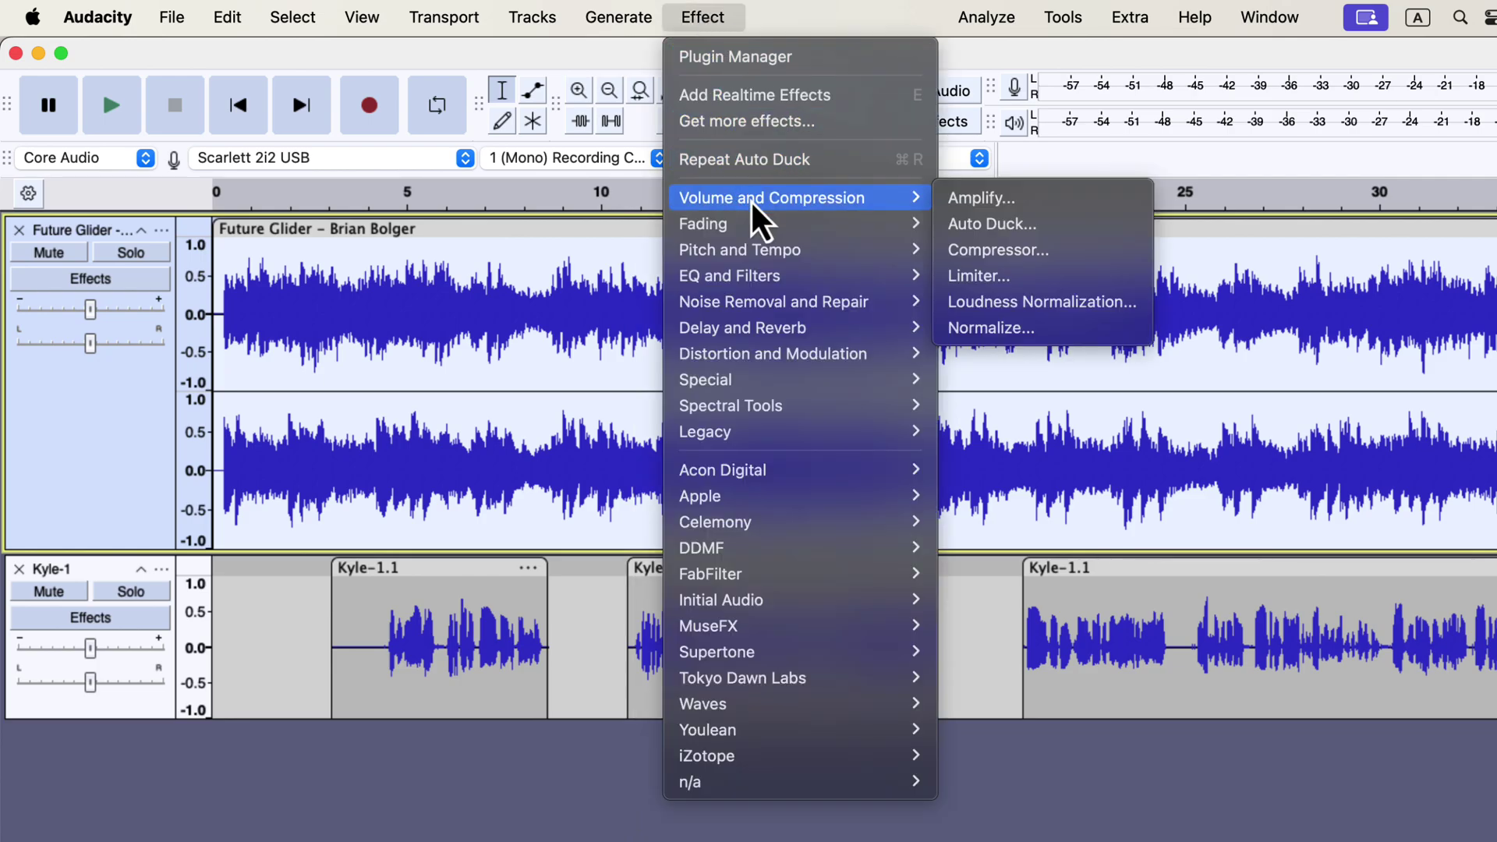
click(966, 226)
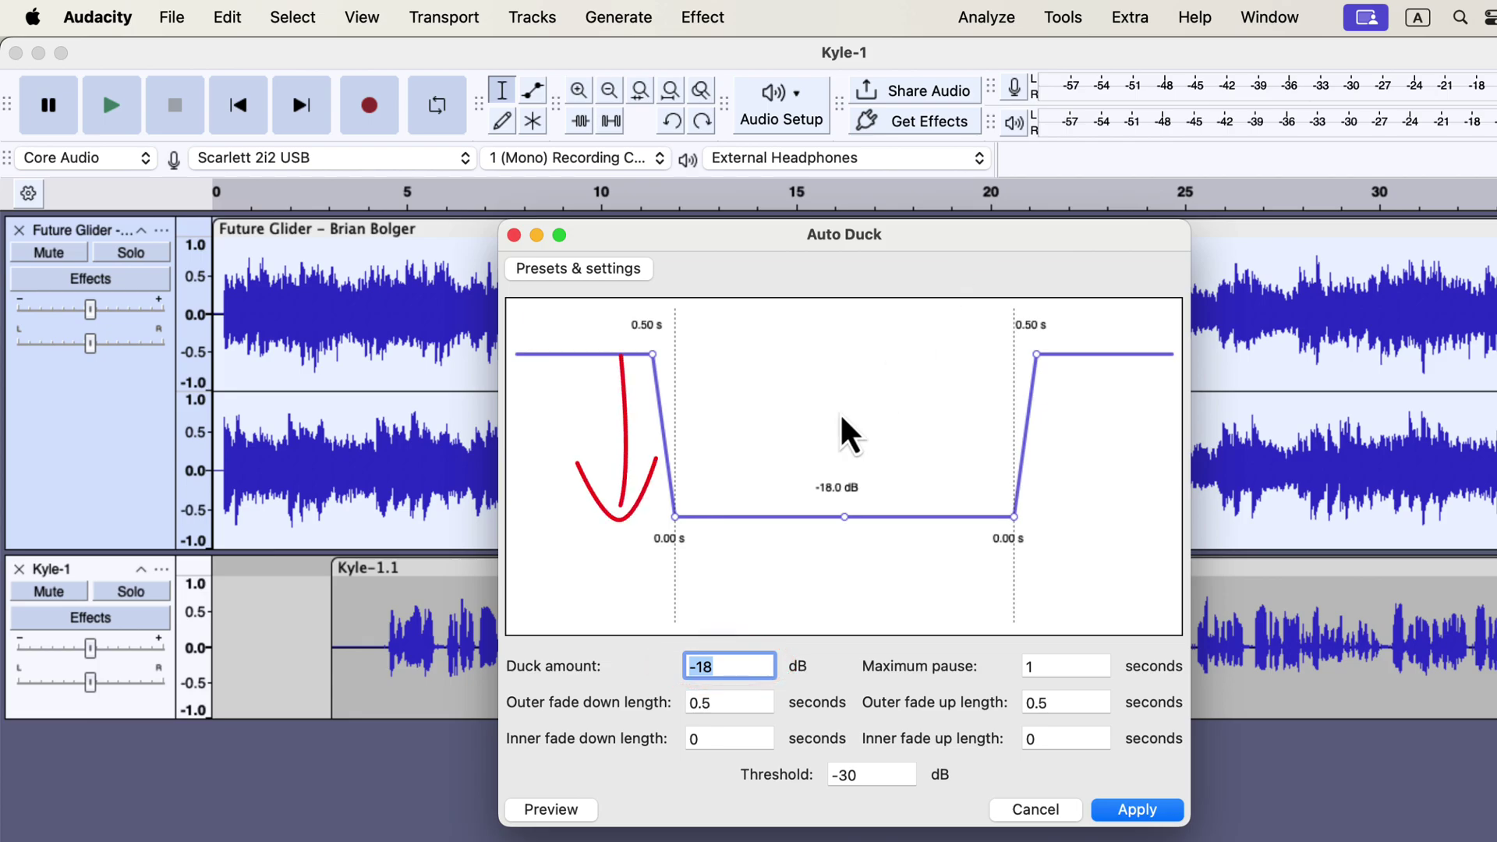
click(722, 667)
key(BackSpace)
text(2)
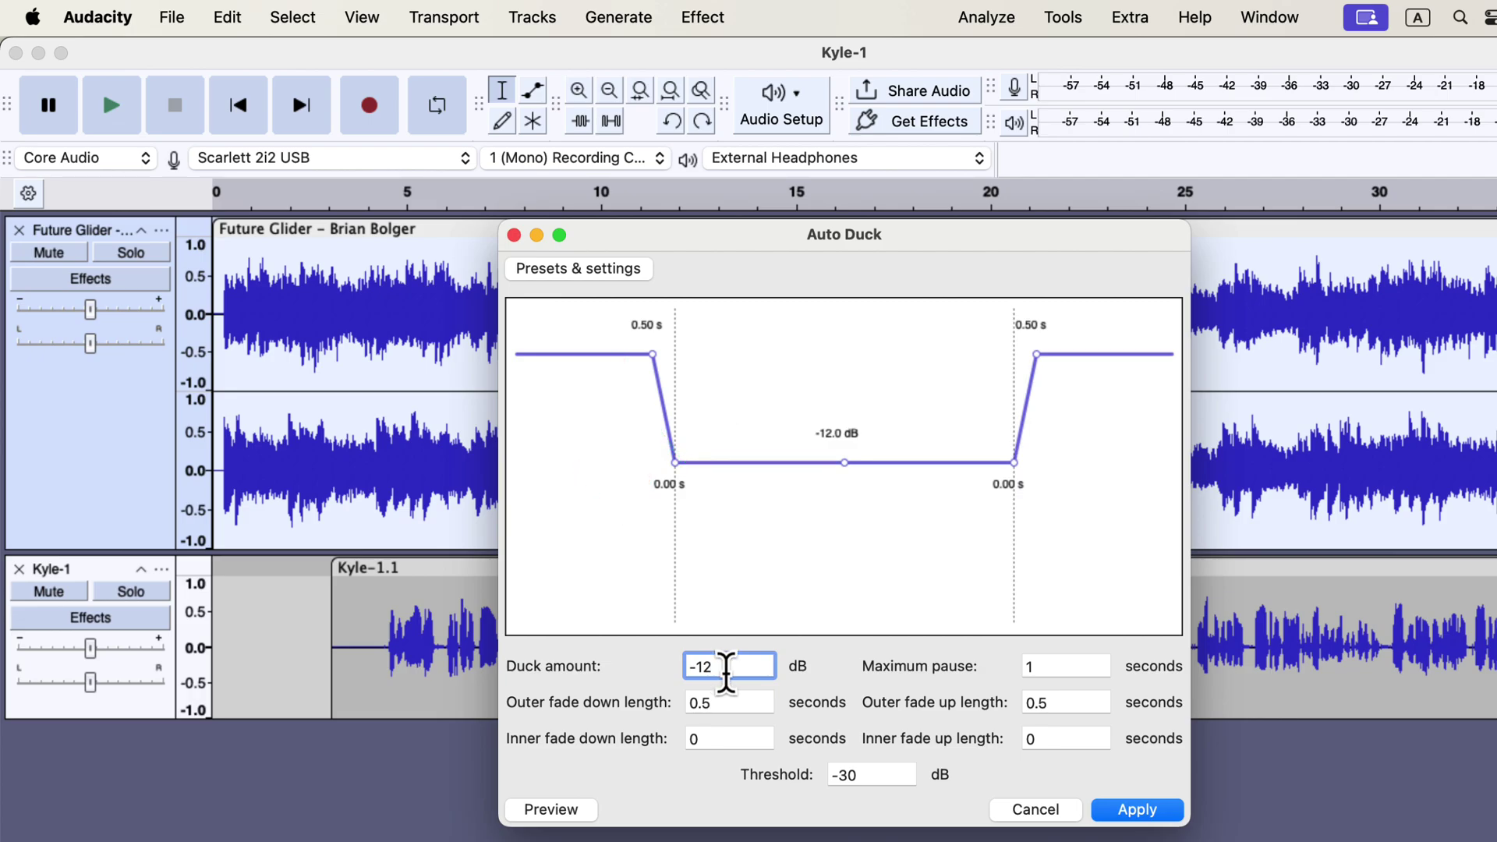
click(1120, 807)
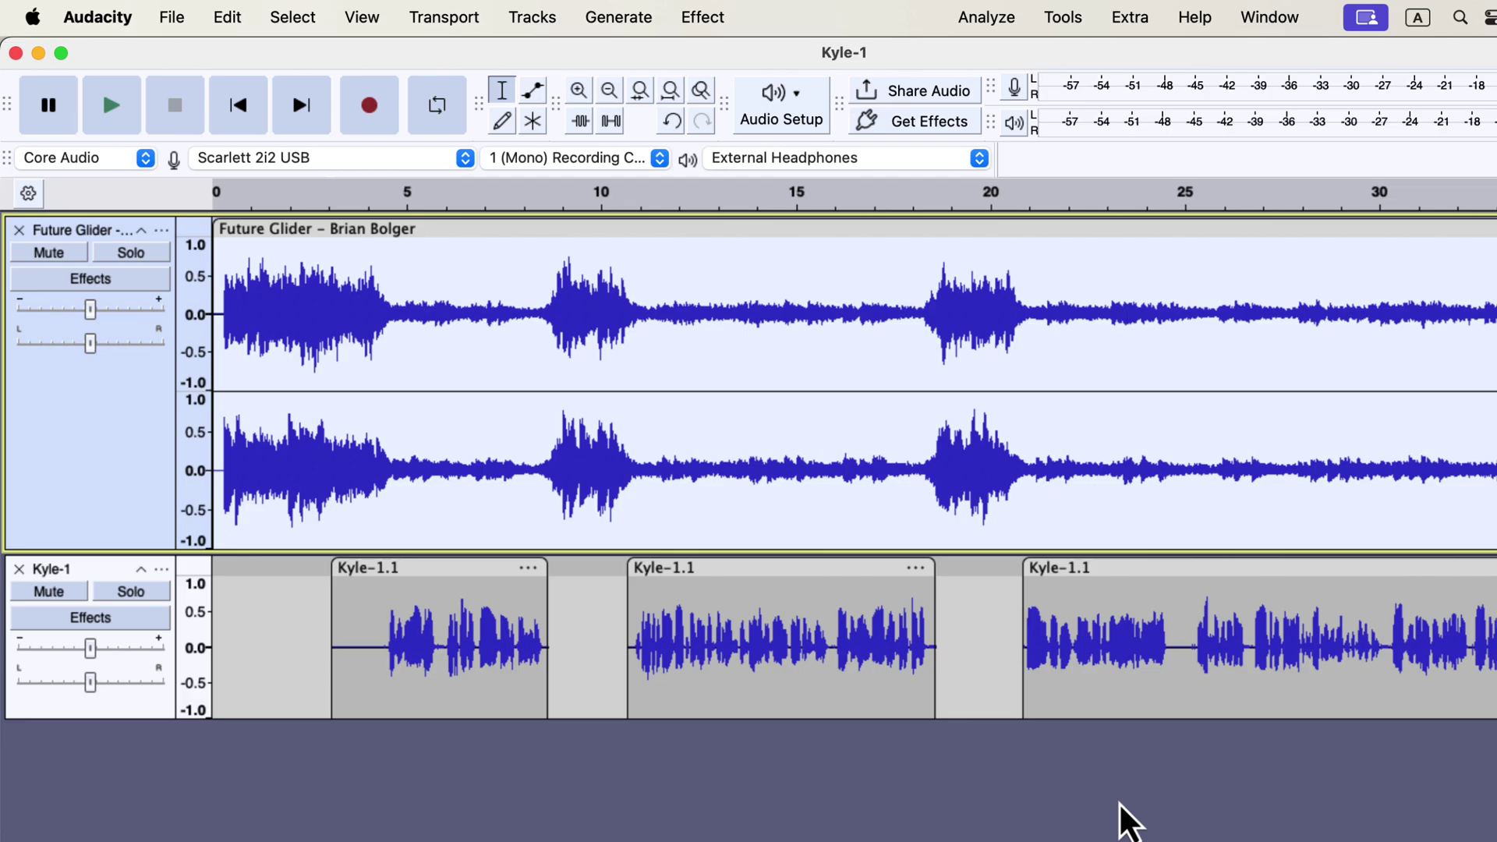
Step: Play the newly ducked mix from the start, stop it, and replay its opening seconds
click(217, 312)
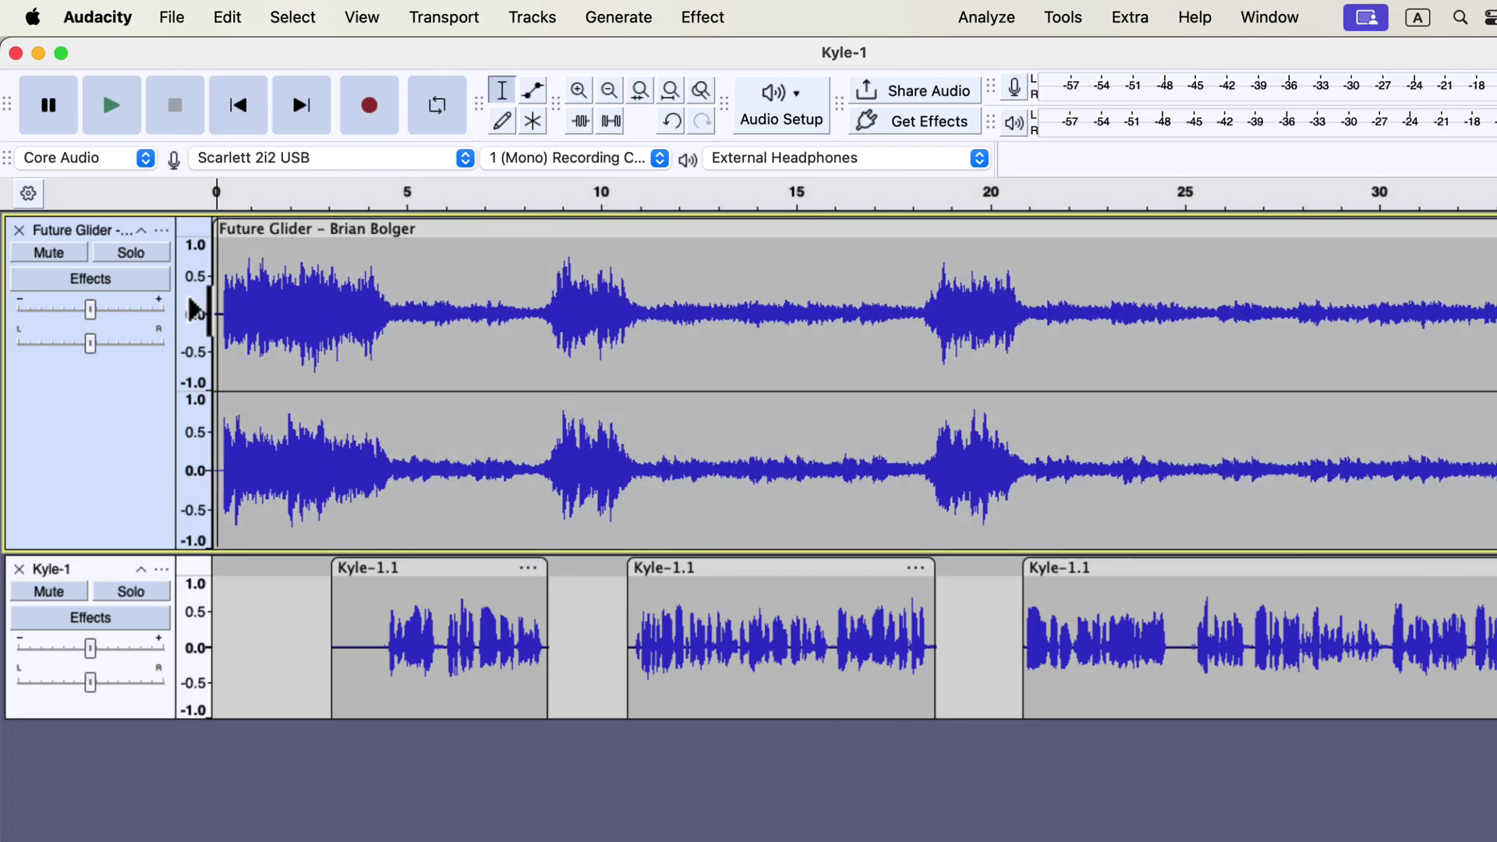
key(space)
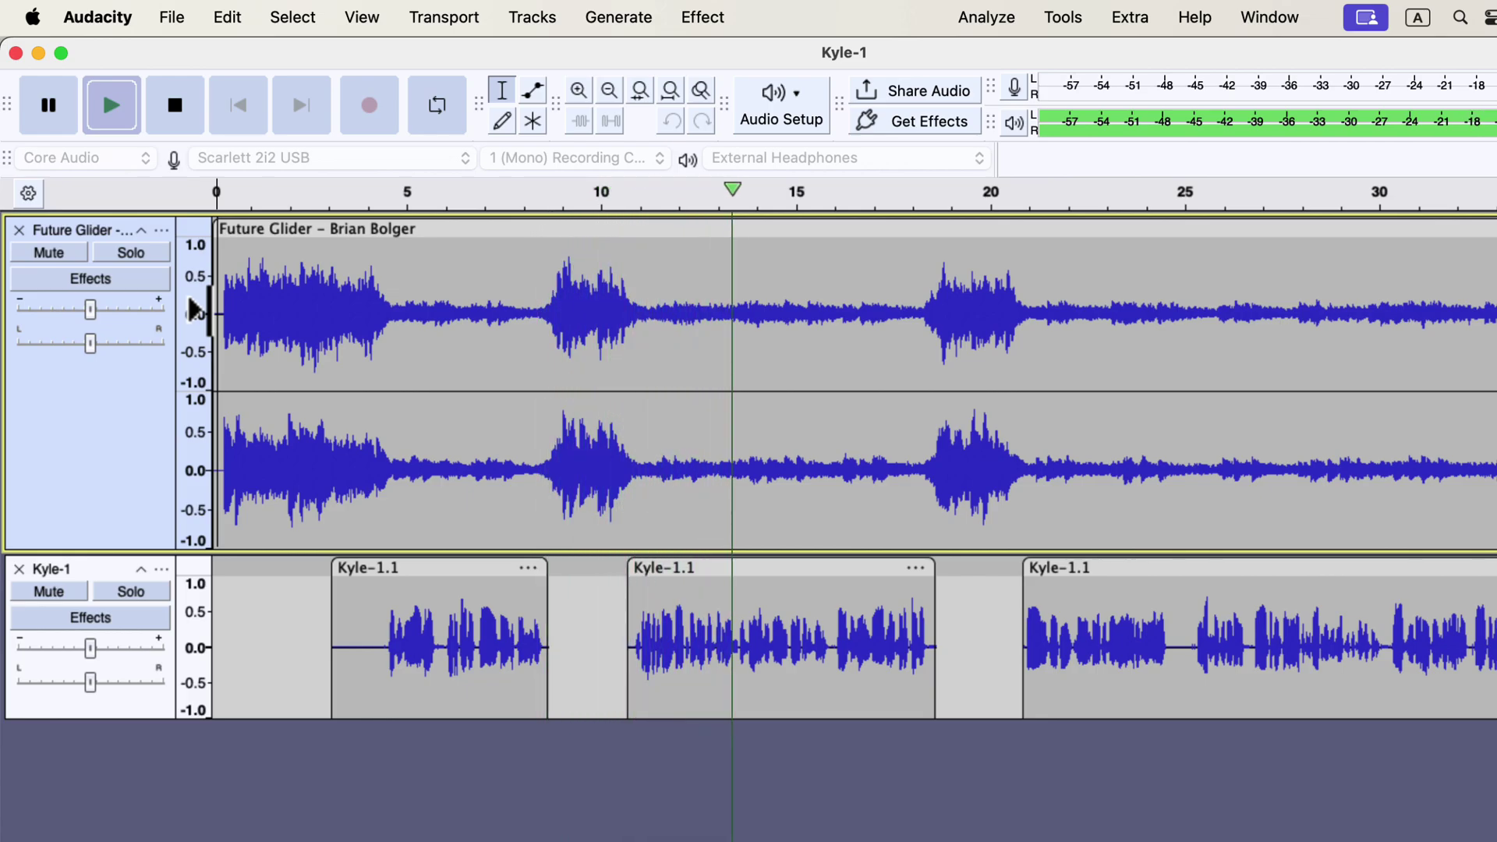
key(space)
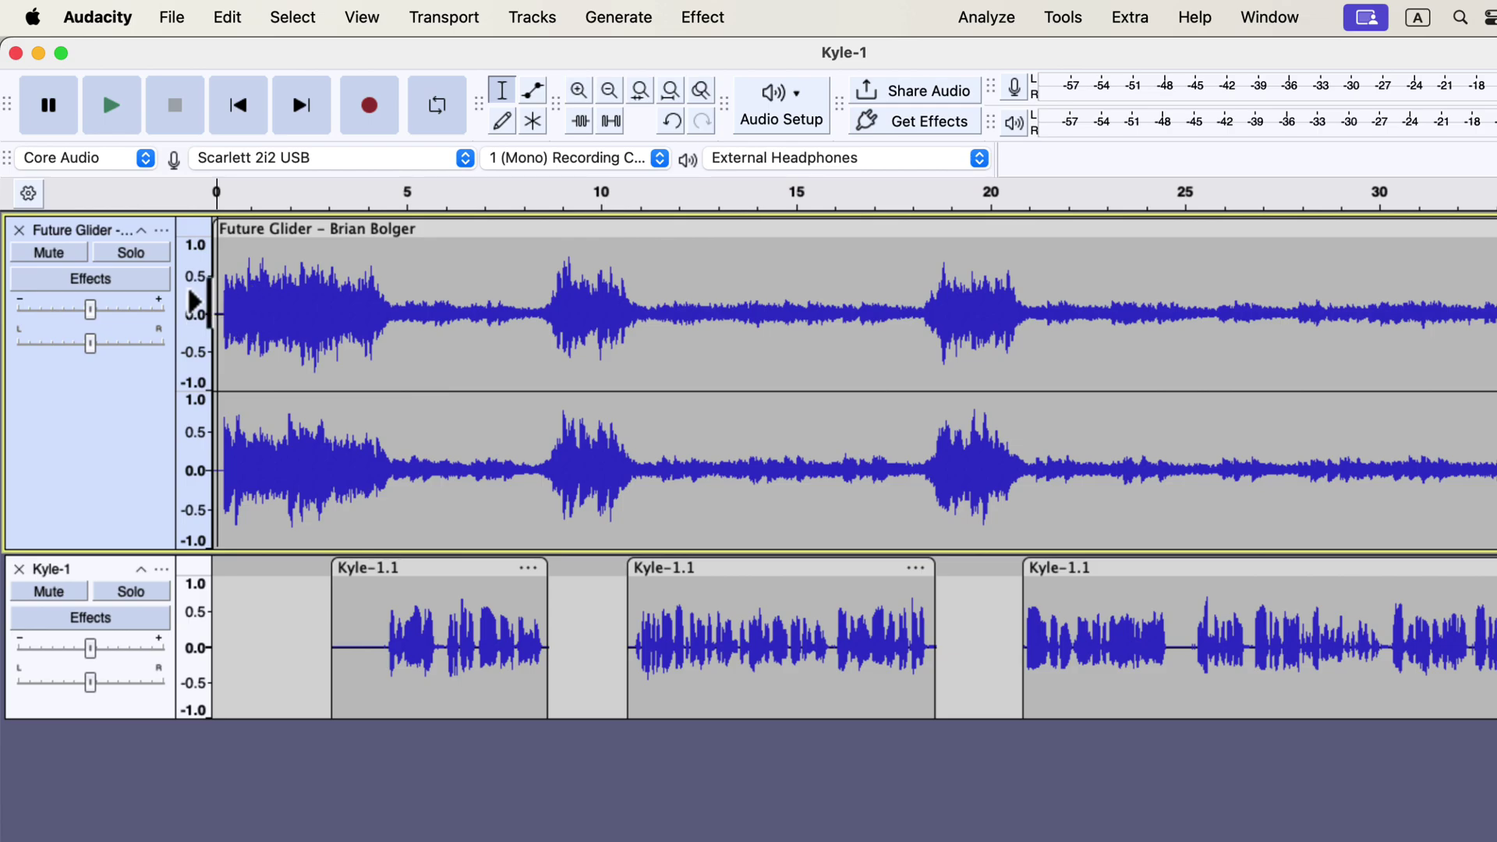
key(space)
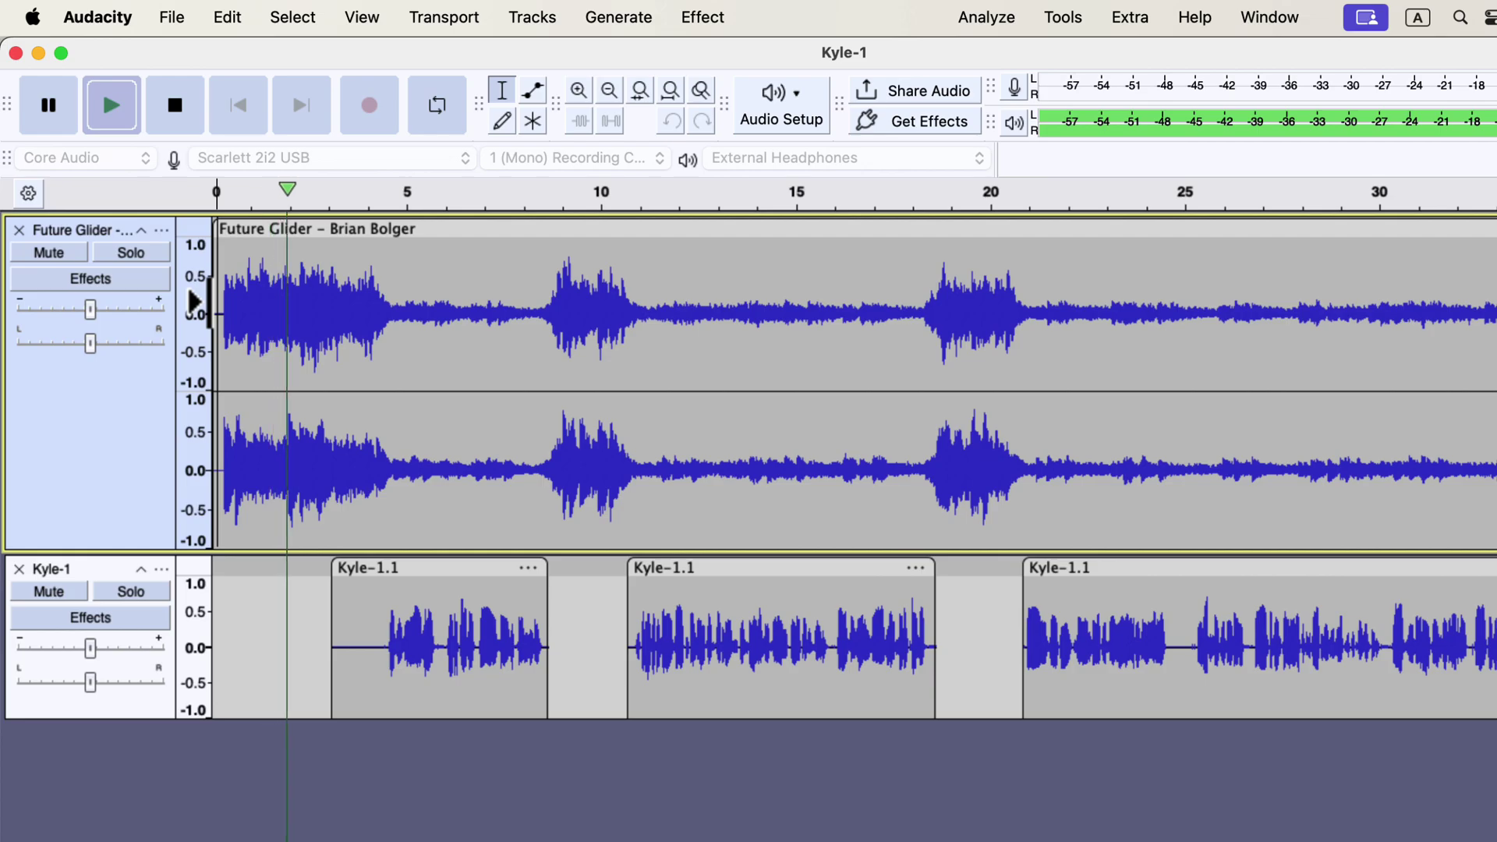
key(space)
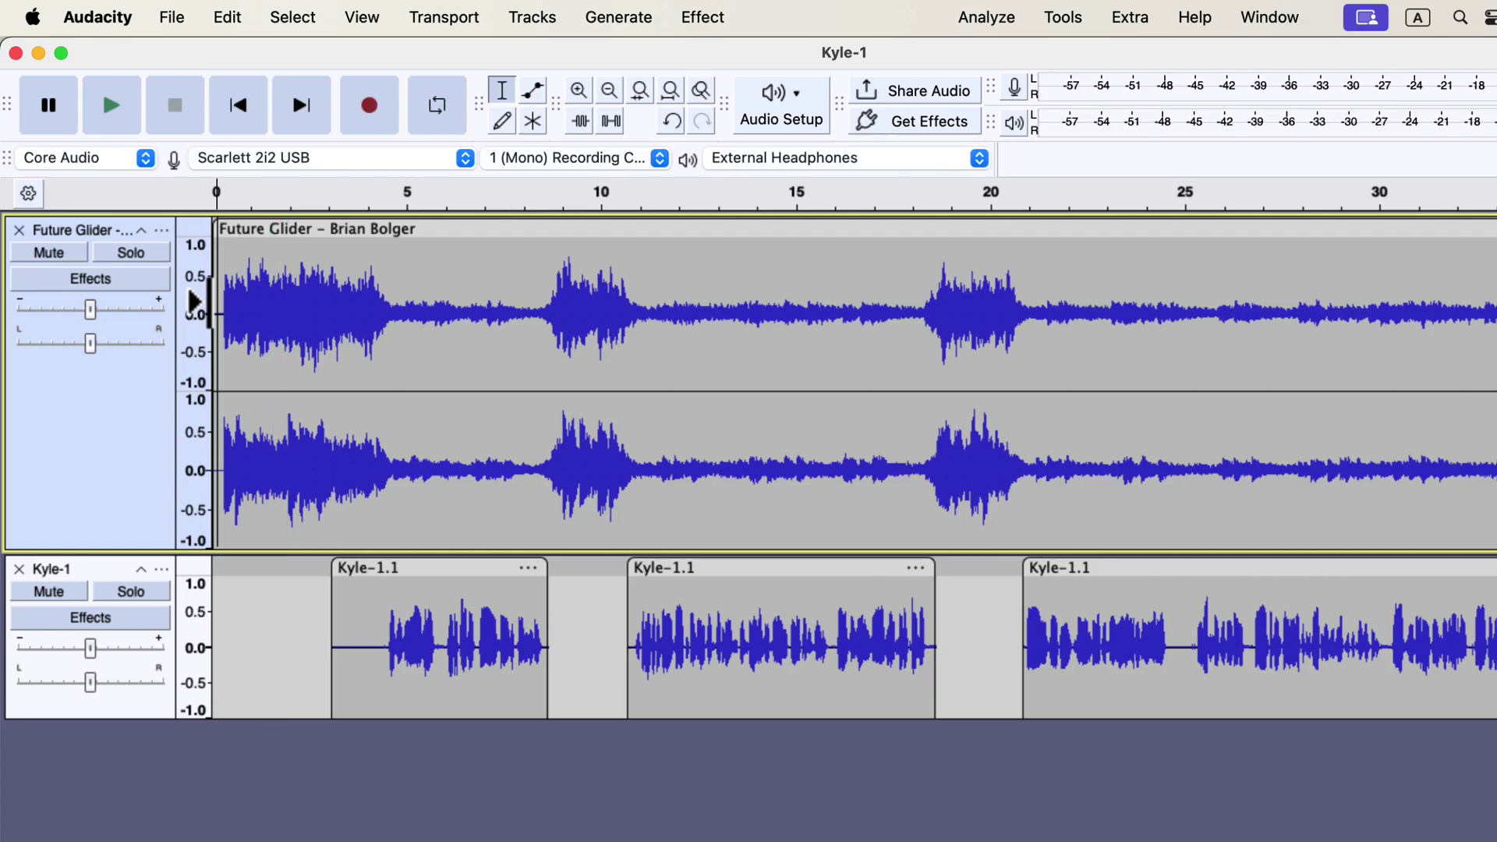
Step: Apply Fade In to about the first 2 seconds of the Future Glider track
drag(211, 302, 295, 303)
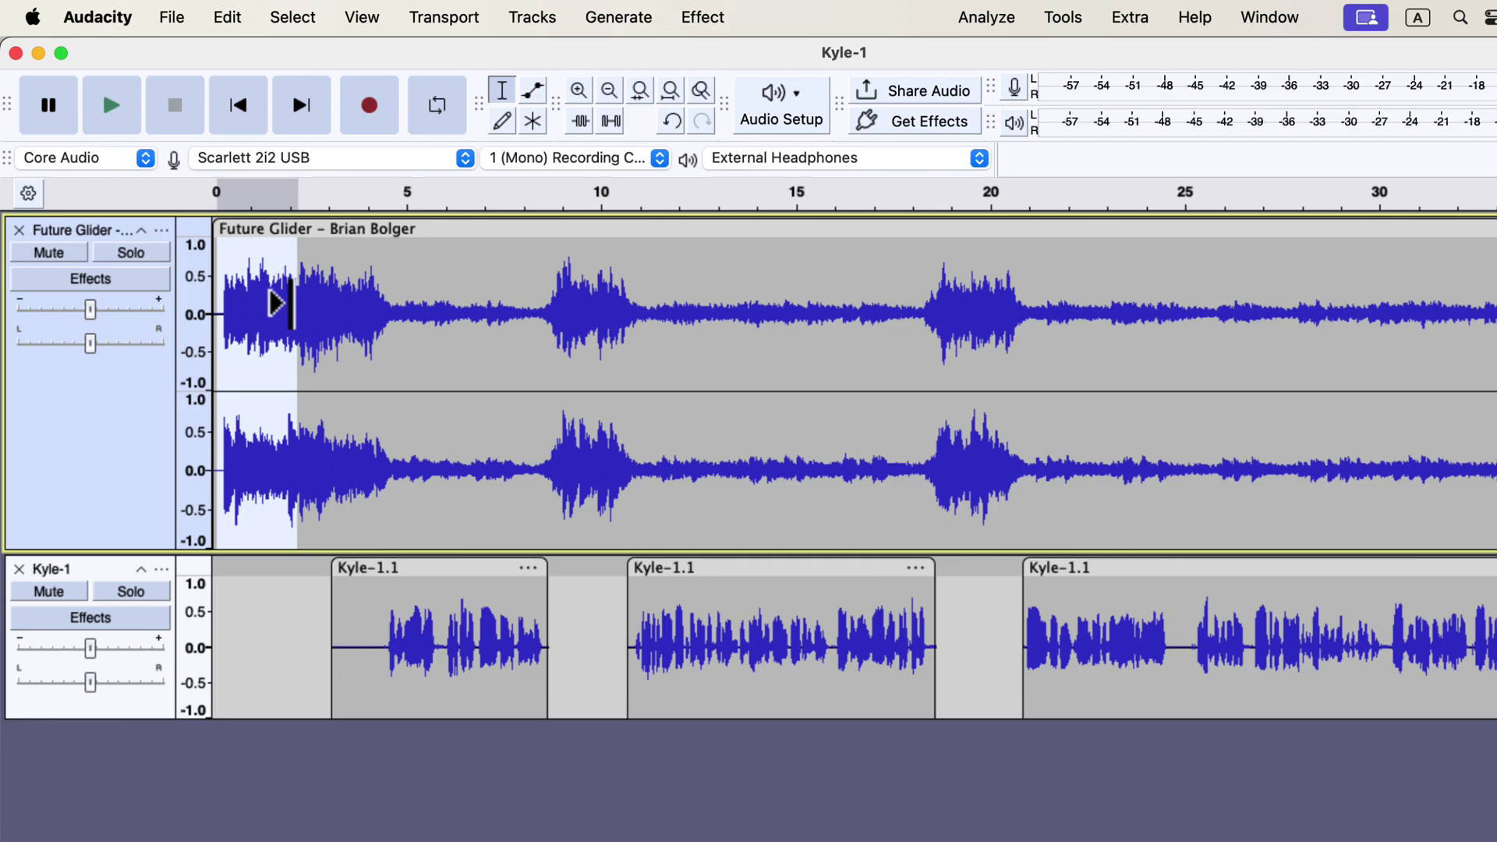
click(698, 19)
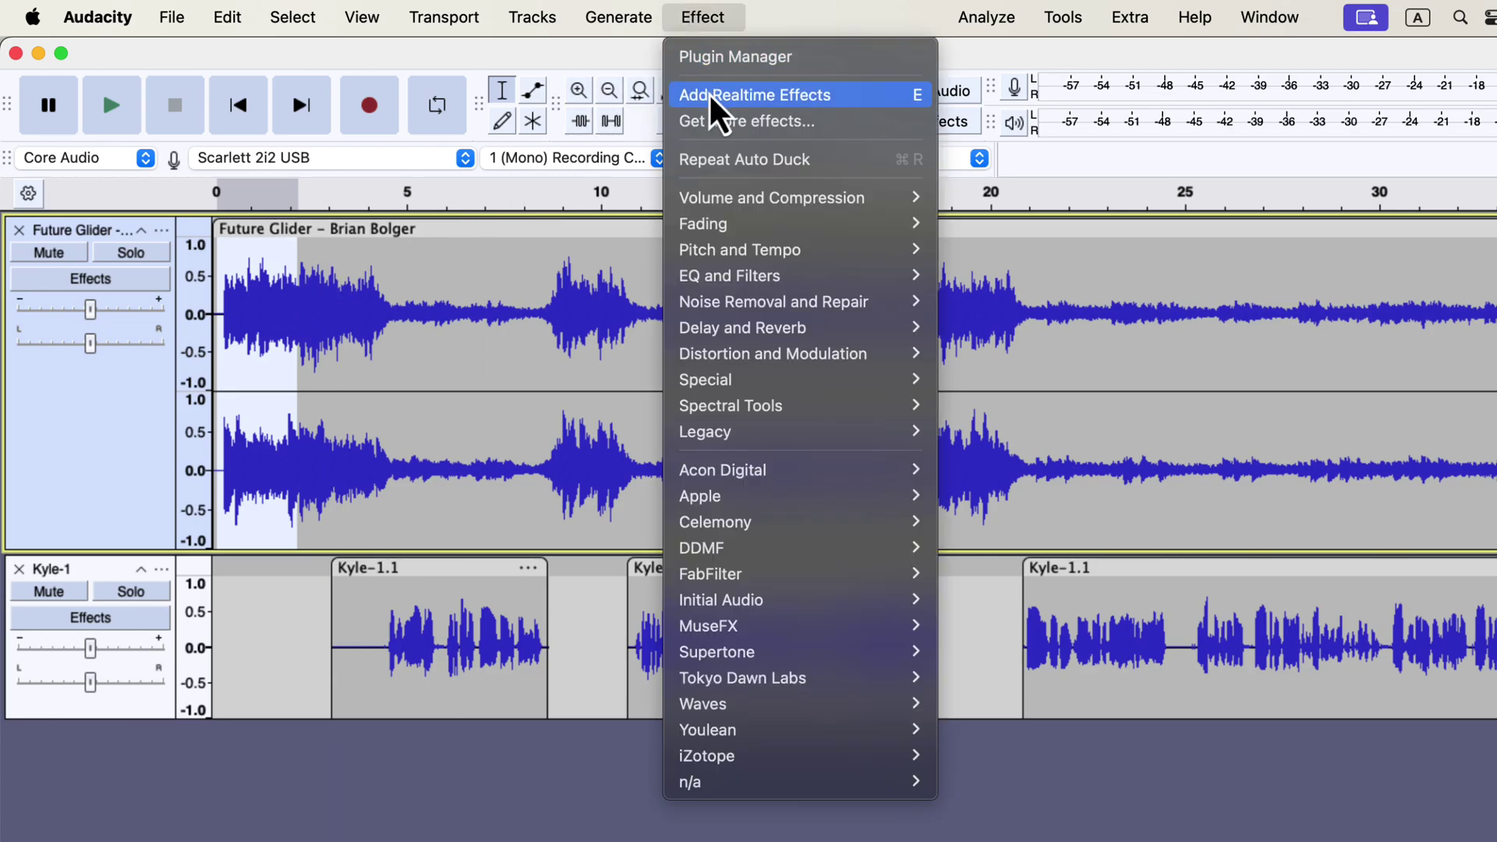
mouse_move(735, 231)
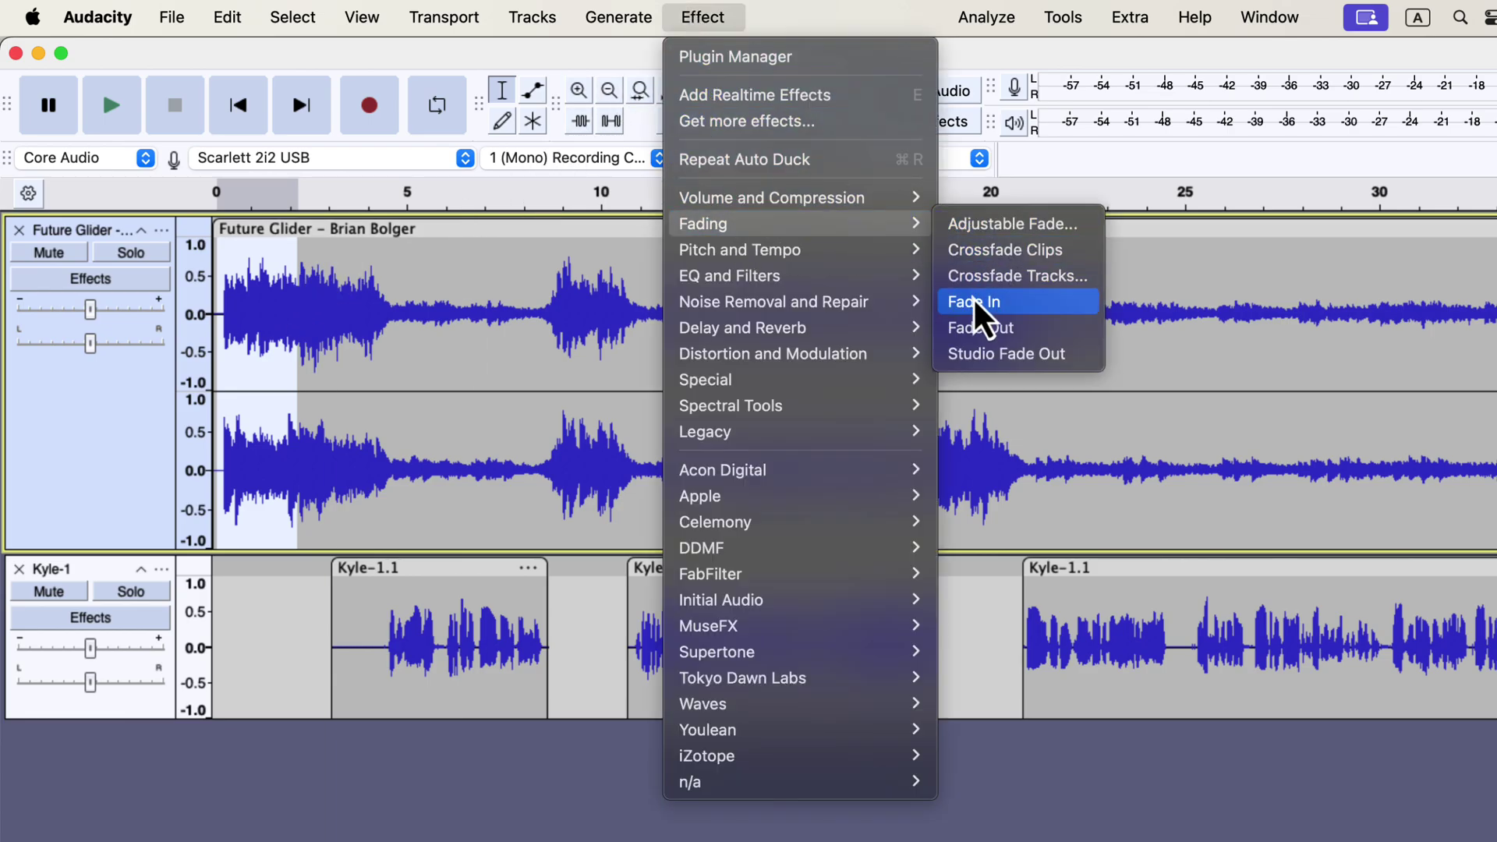
click(1041, 304)
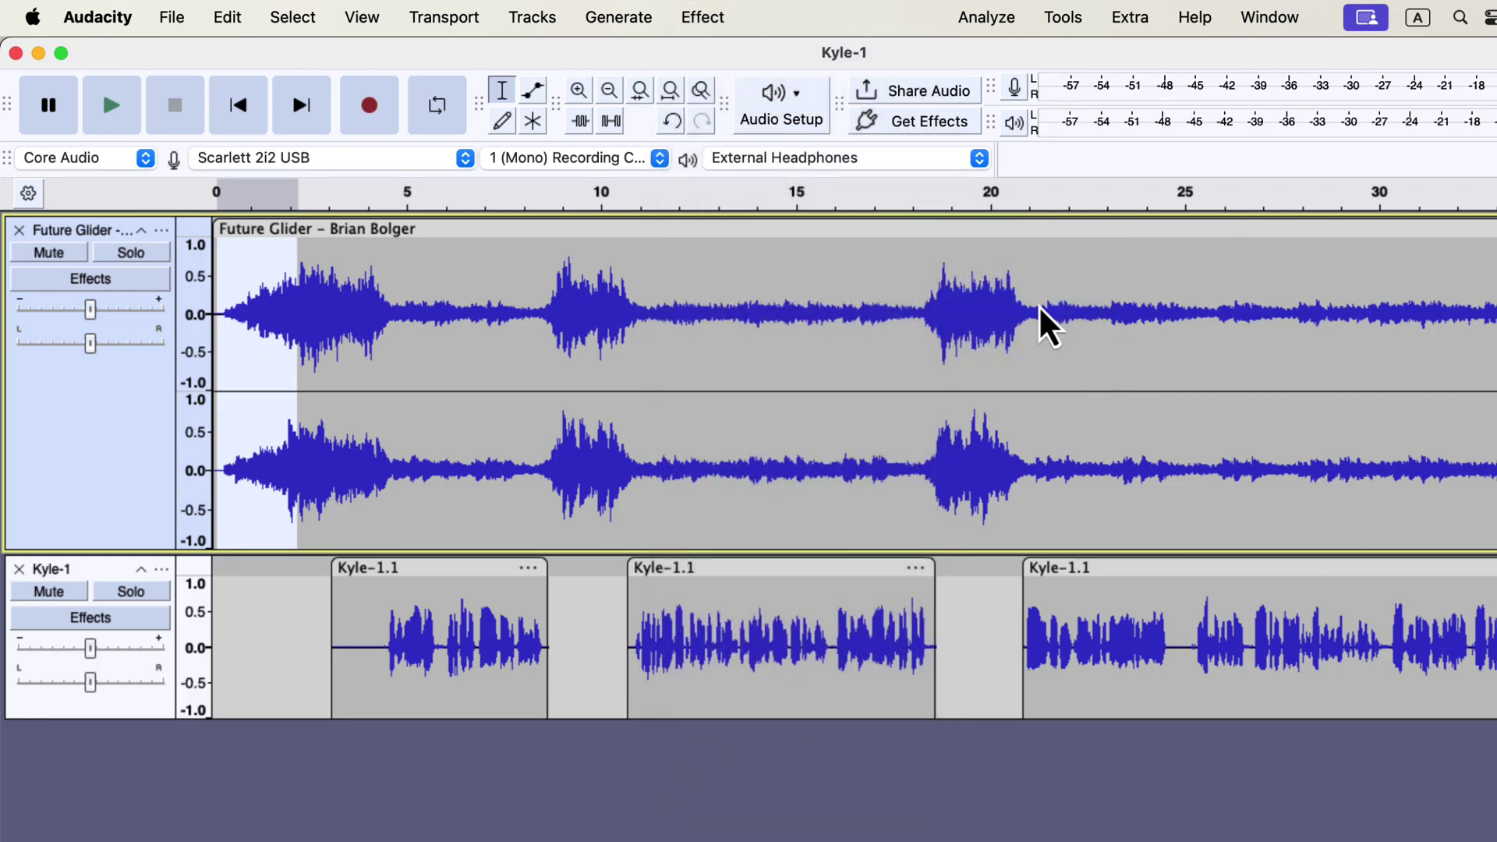
Step: Play the faded-in music opening up to the beginning of the voice and stop playback
click(217, 288)
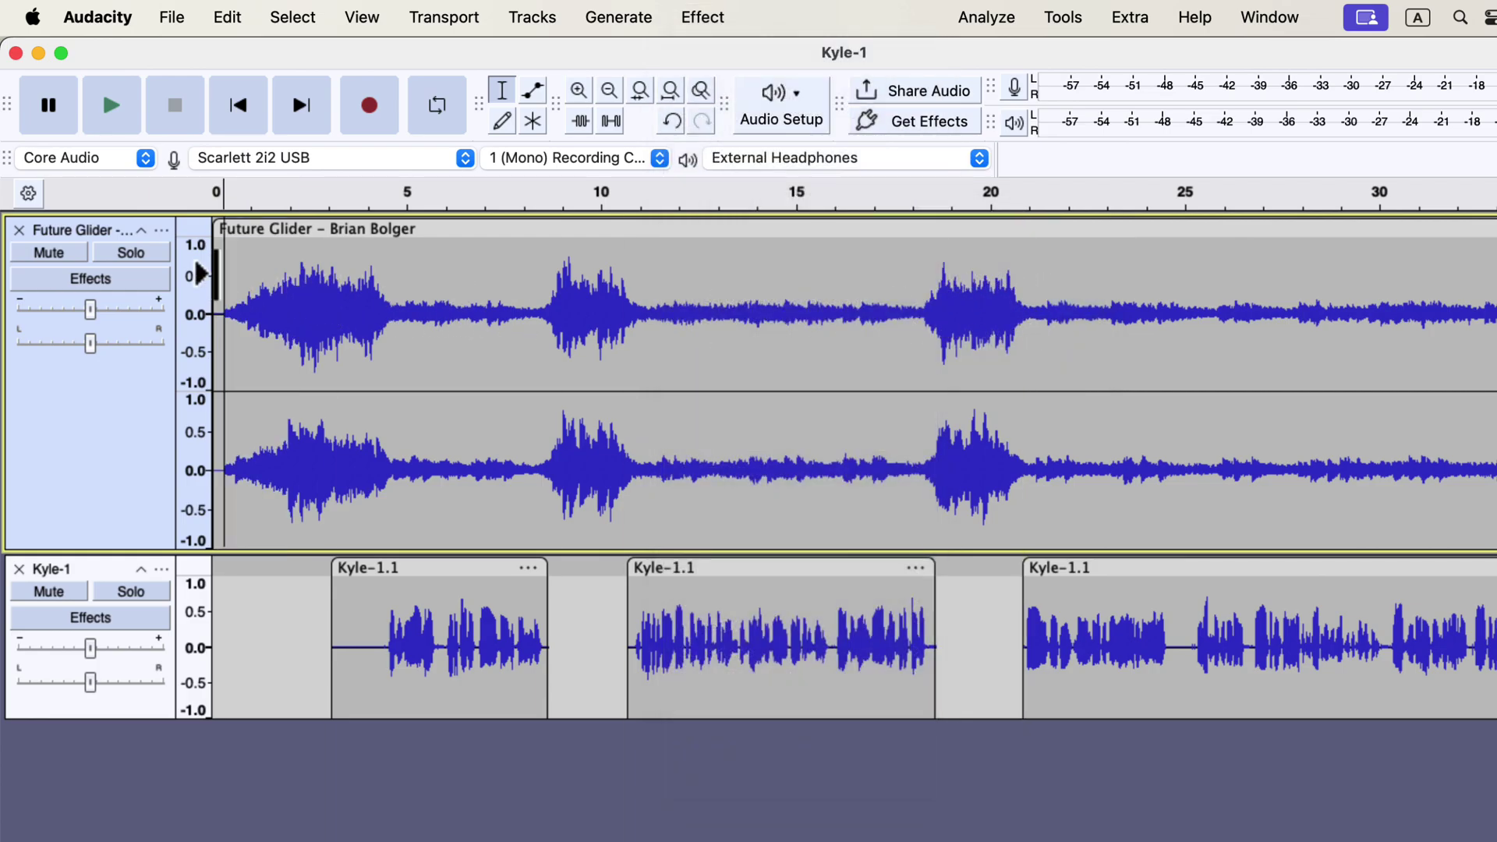
key(space)
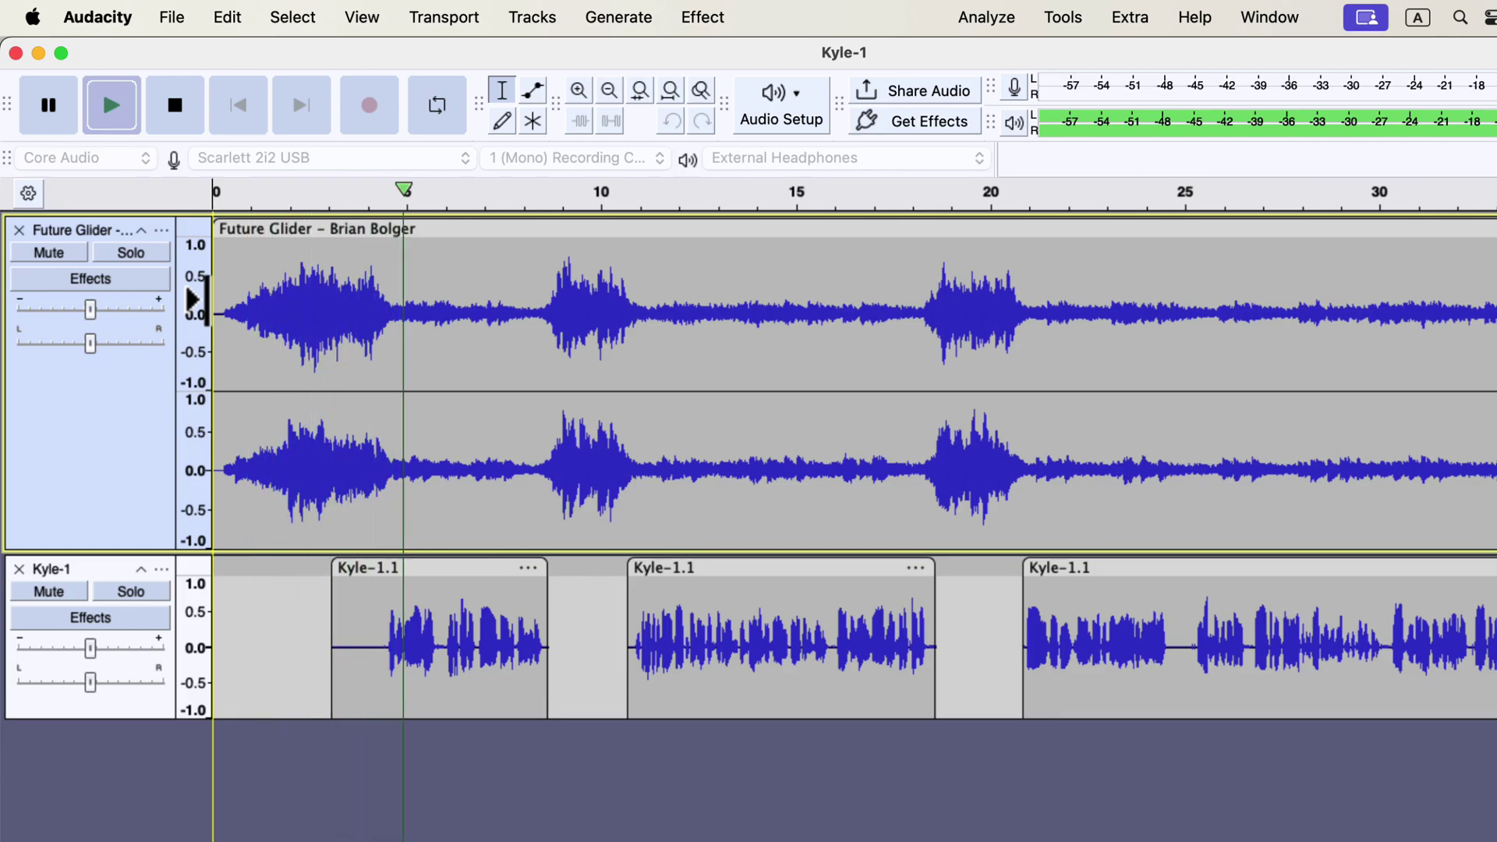
key(space)
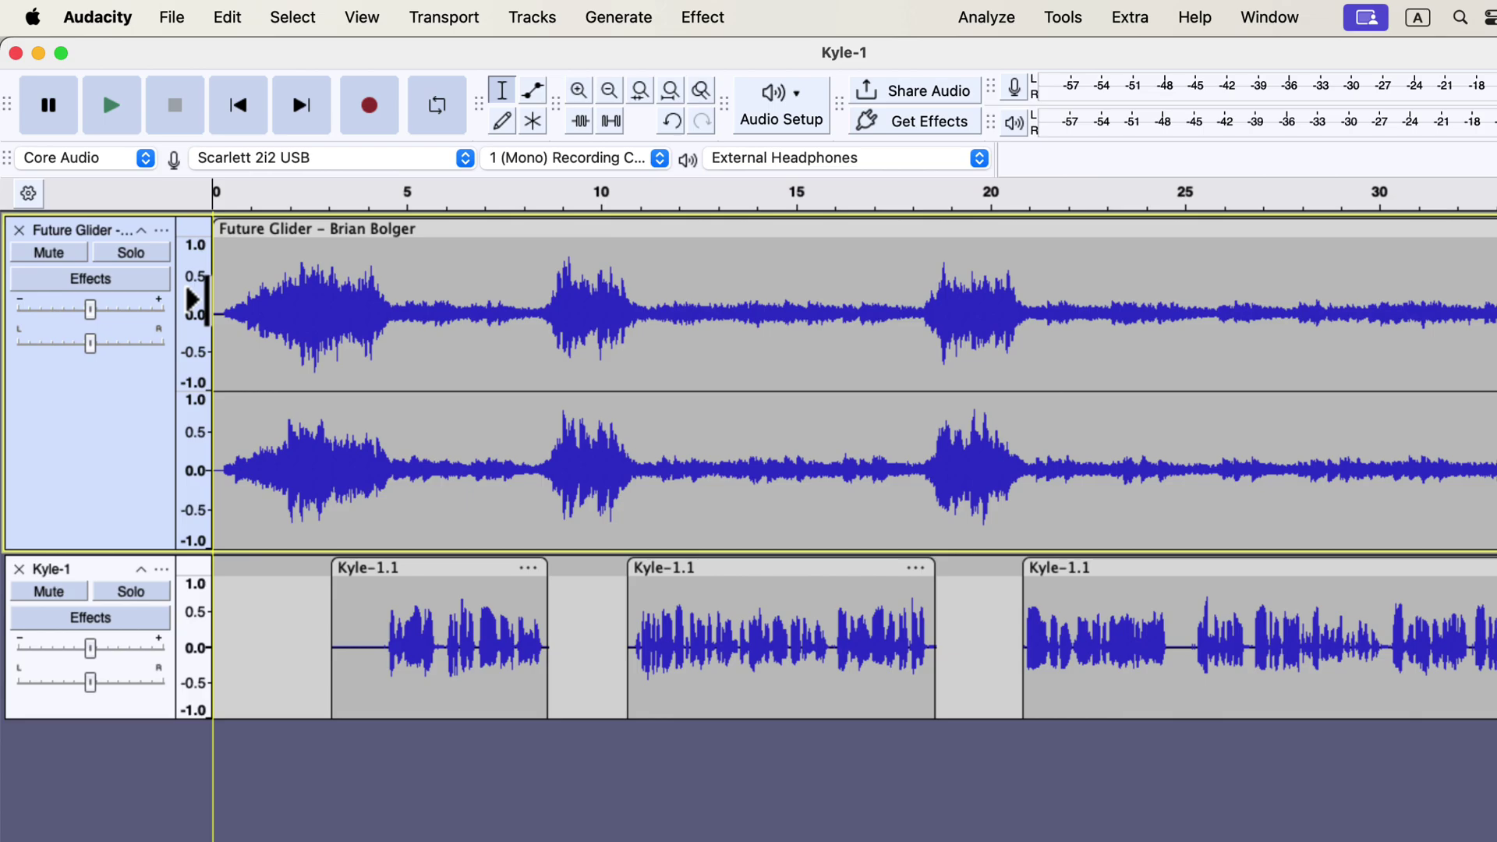
Step: Undo the opening fade-in, and try a Fade In across the whole Future Glider track before reverting it
drag(215, 304, 297, 312)
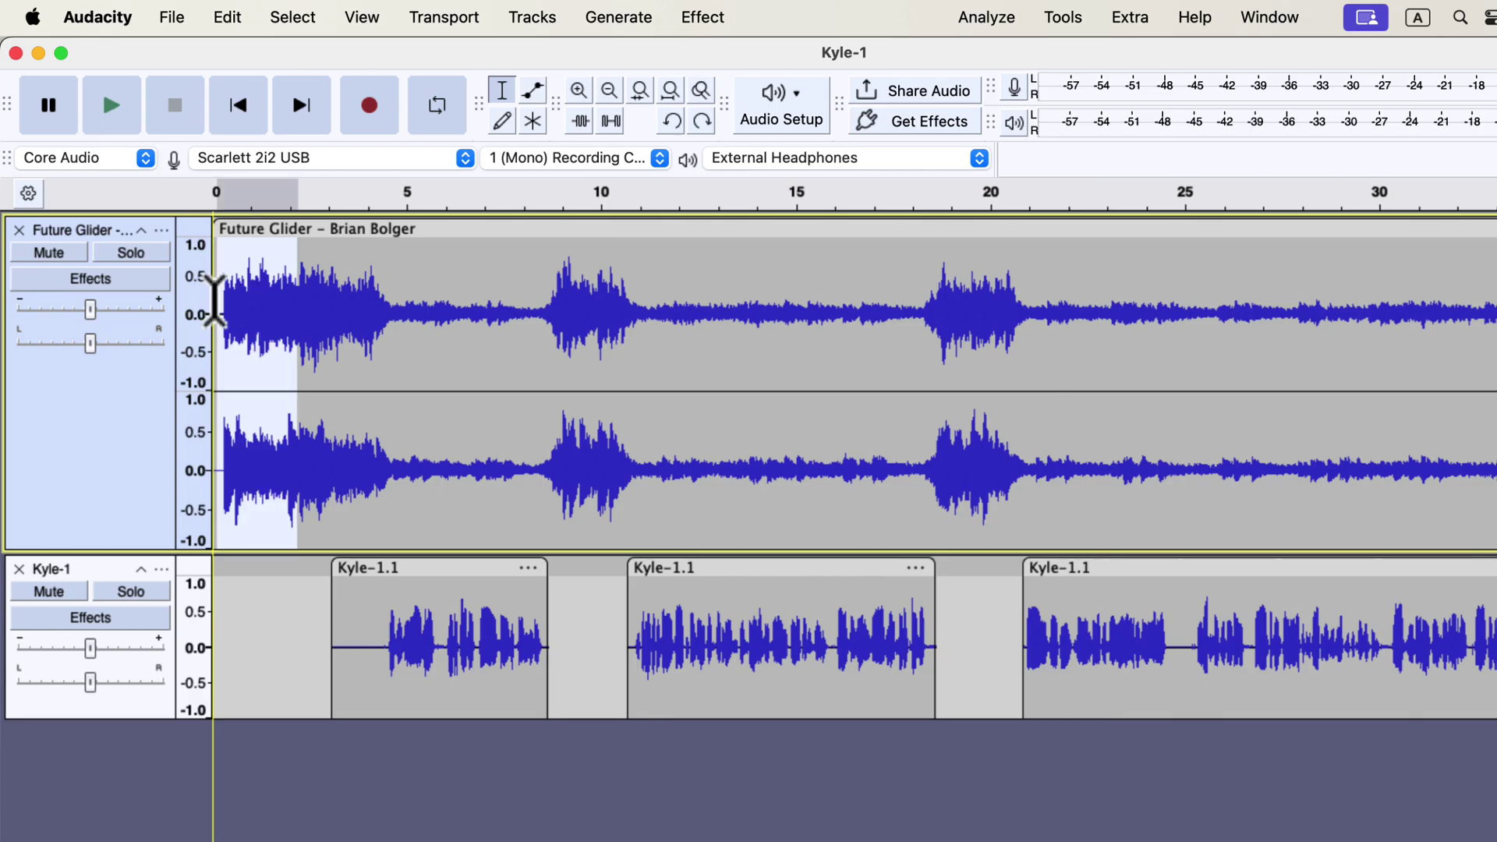
double_click(382, 346)
click(716, 19)
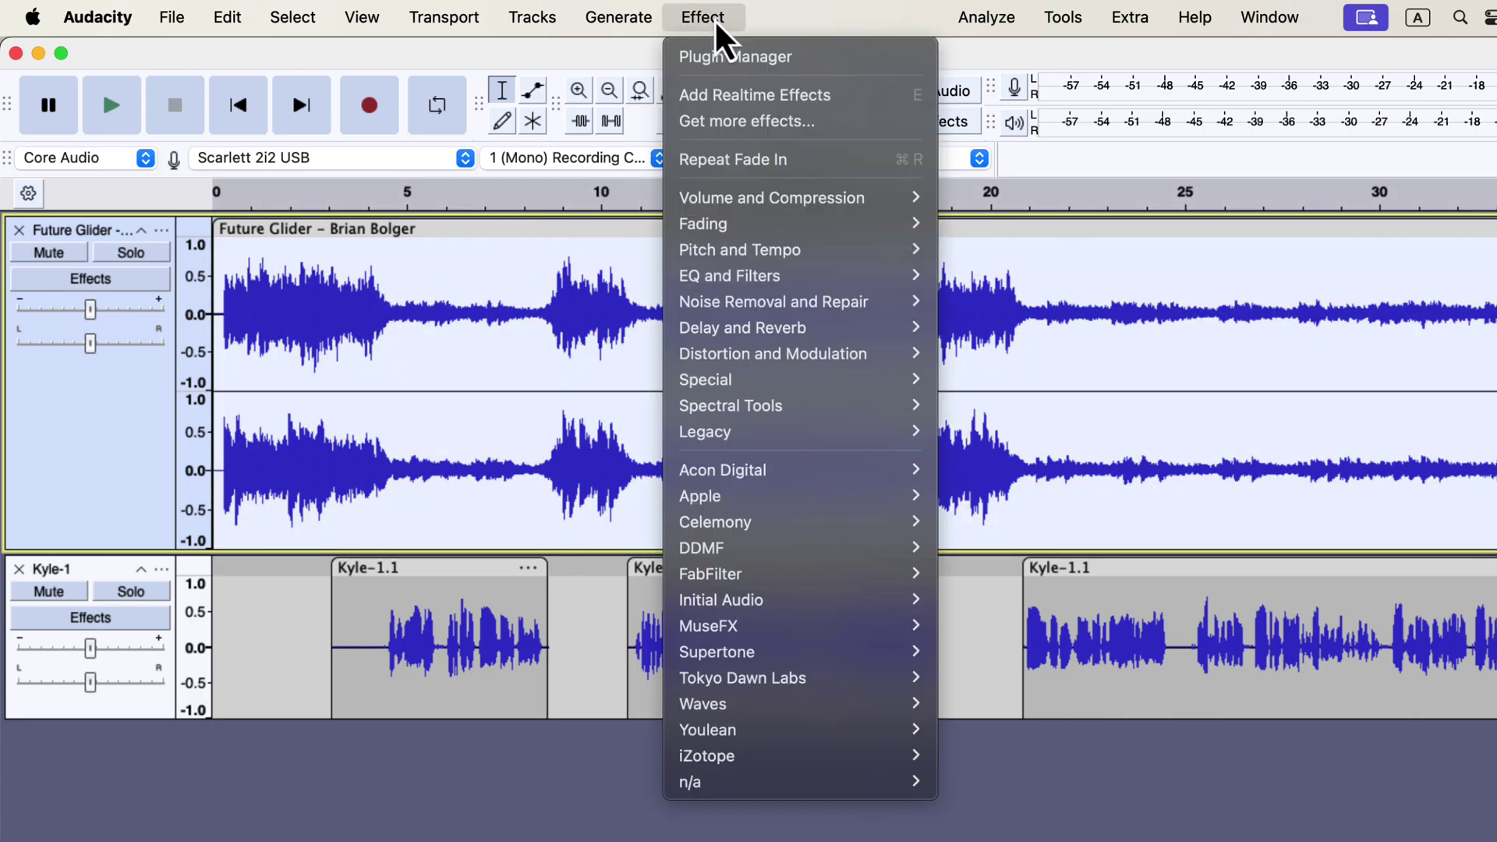
mouse_move(751, 226)
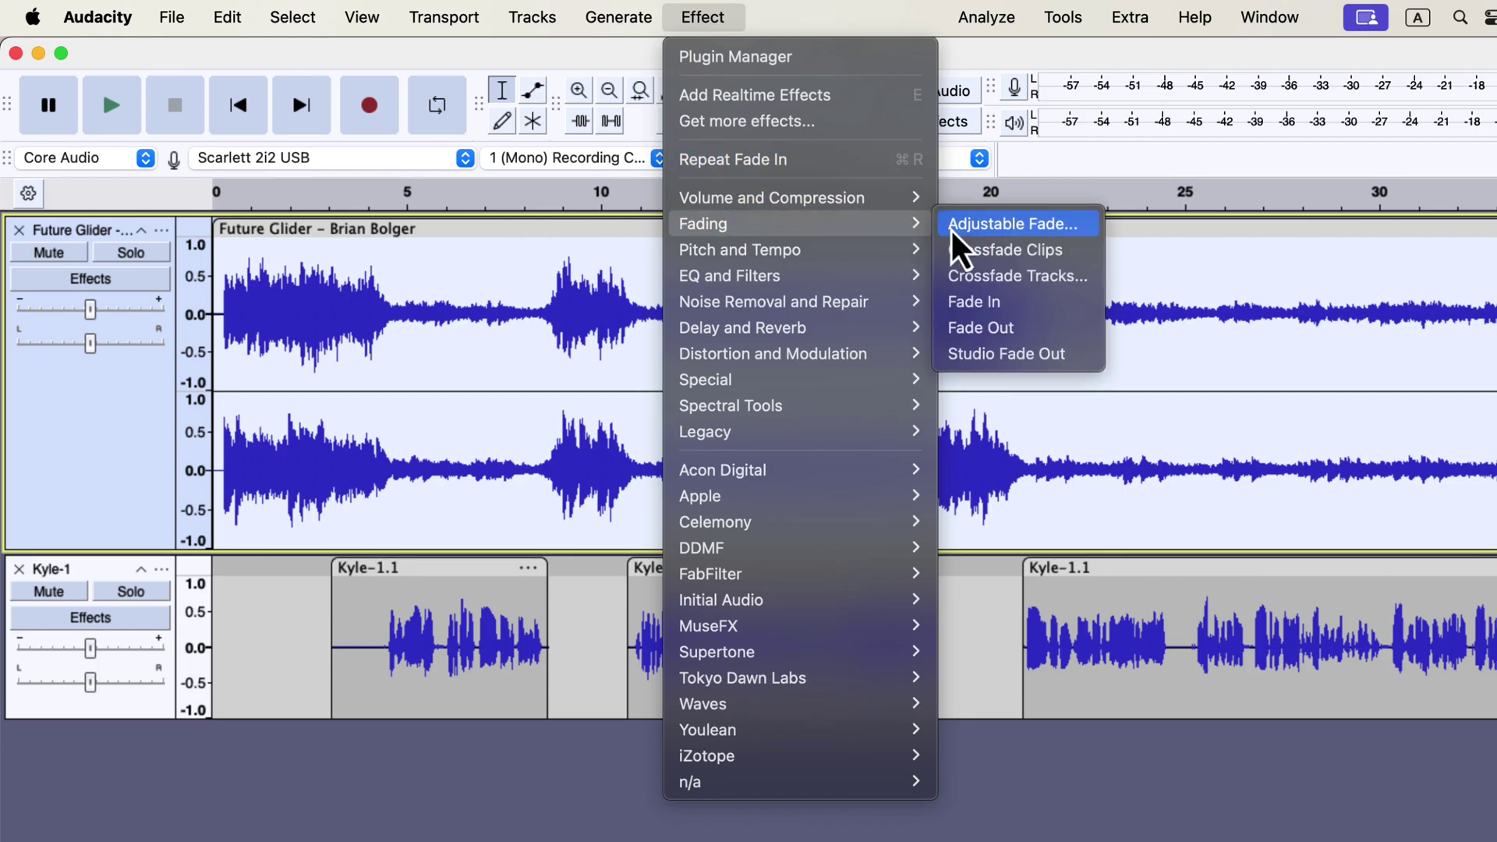
click(975, 303)
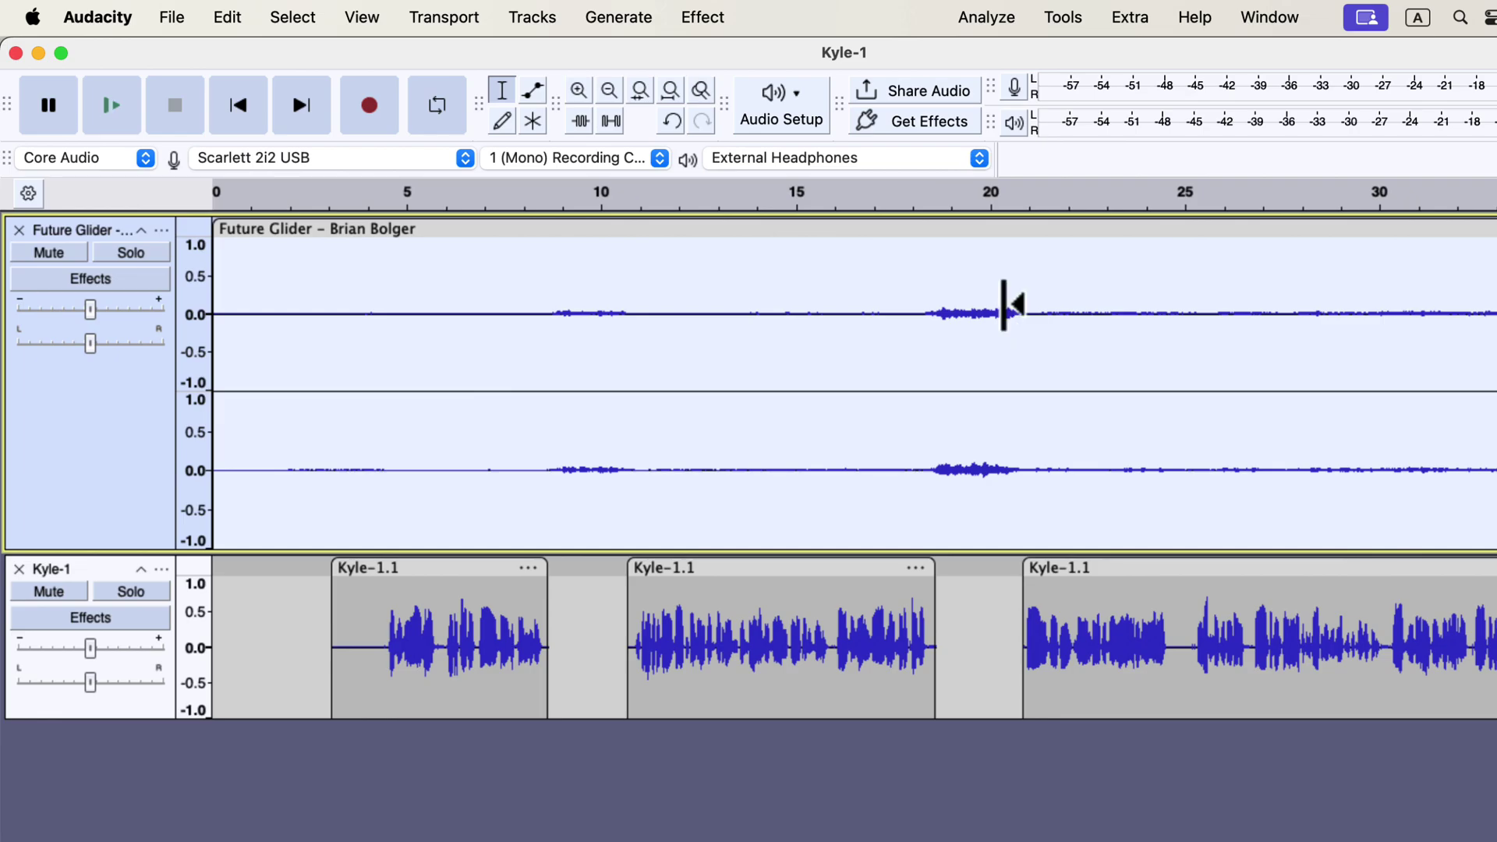
key(super+z)
Step: Play the mix from about 47 seconds, past the end of the speech, and stop playback
click(999, 305)
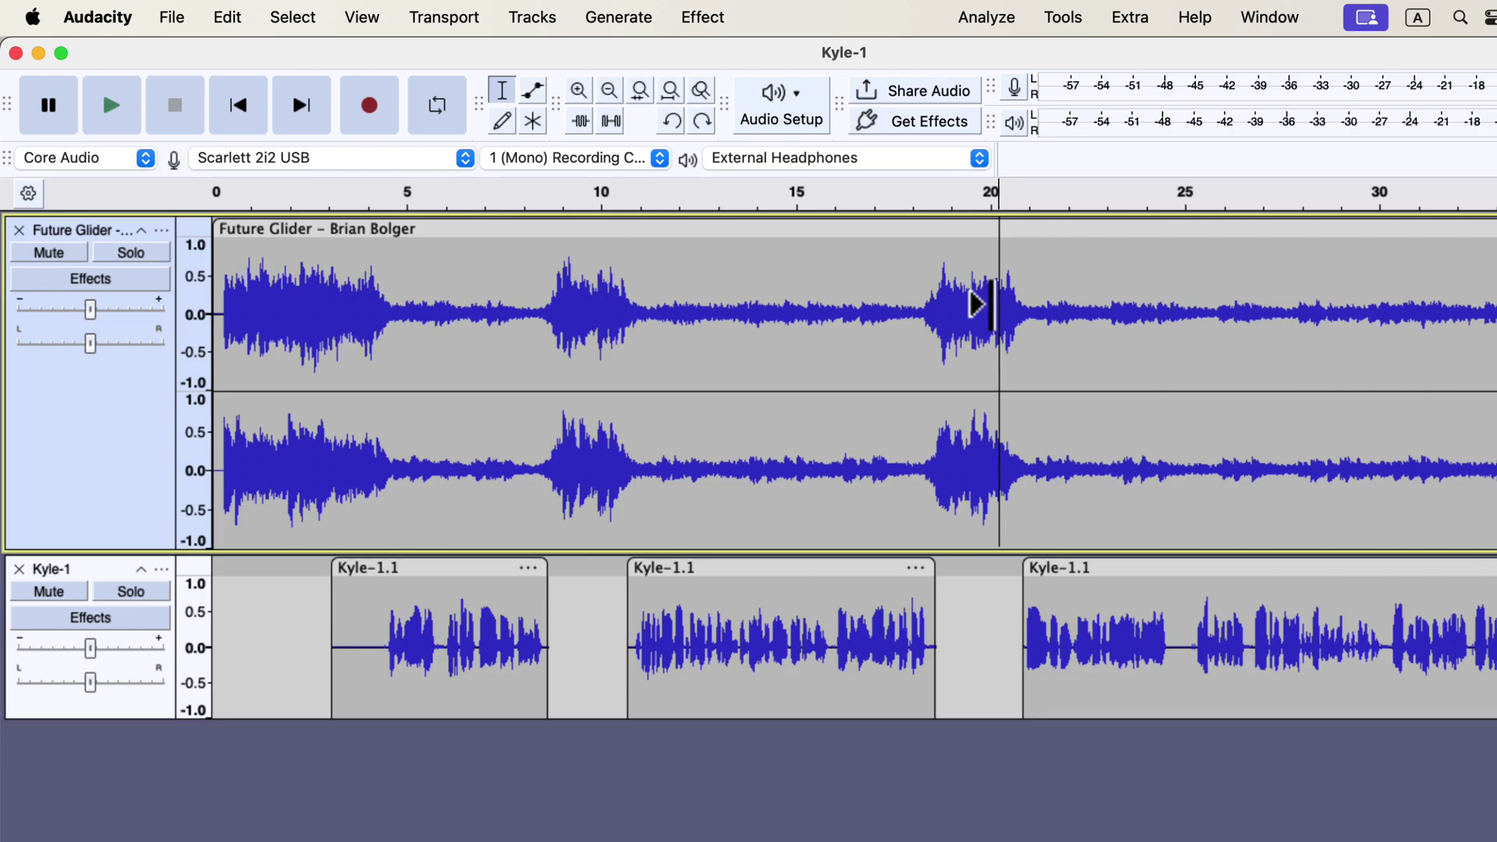
scroll(991, 304, right, 10)
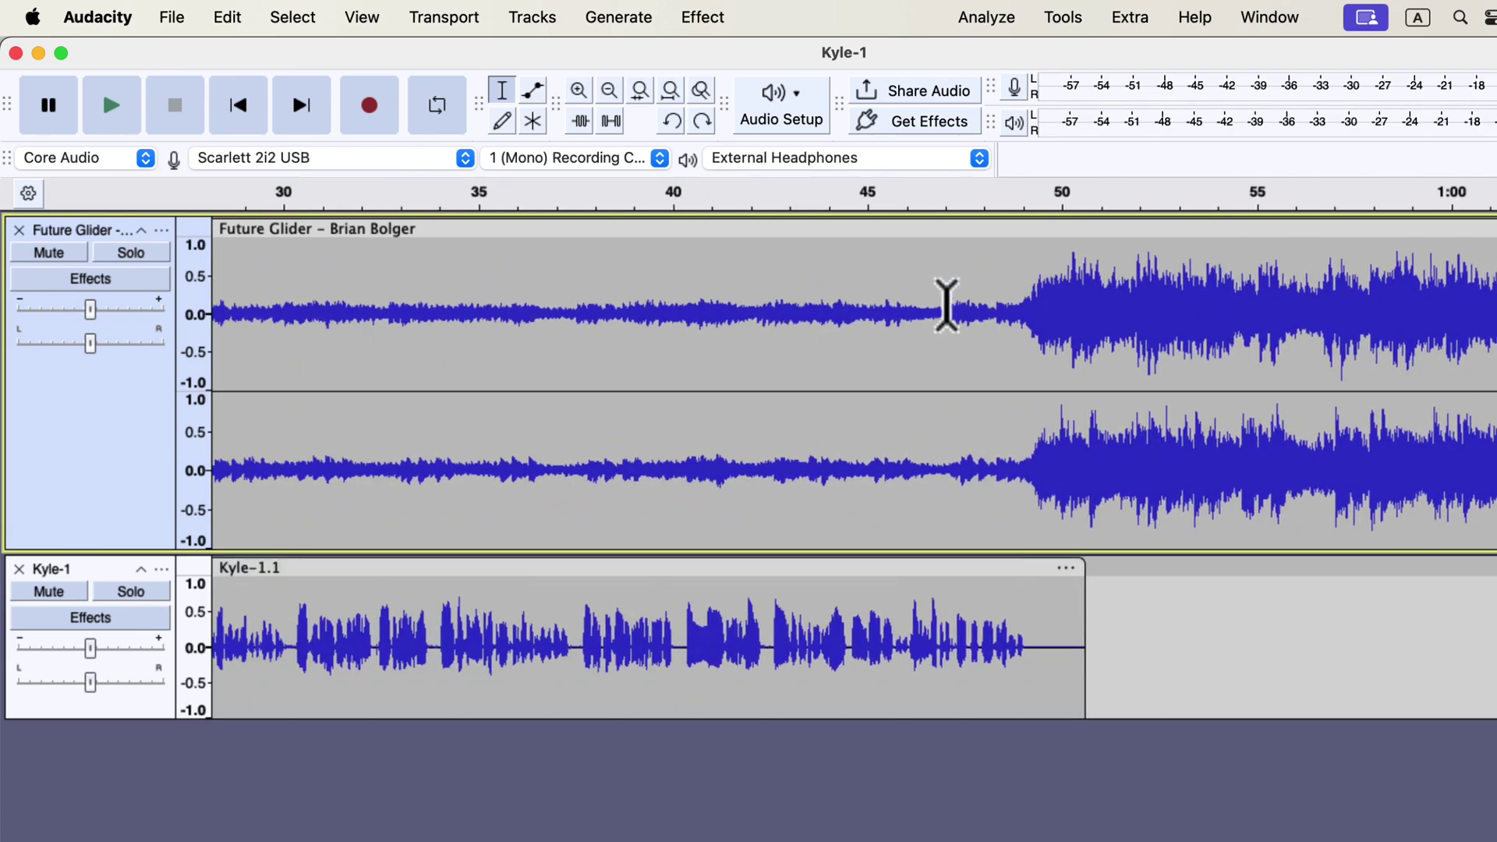
click(941, 301)
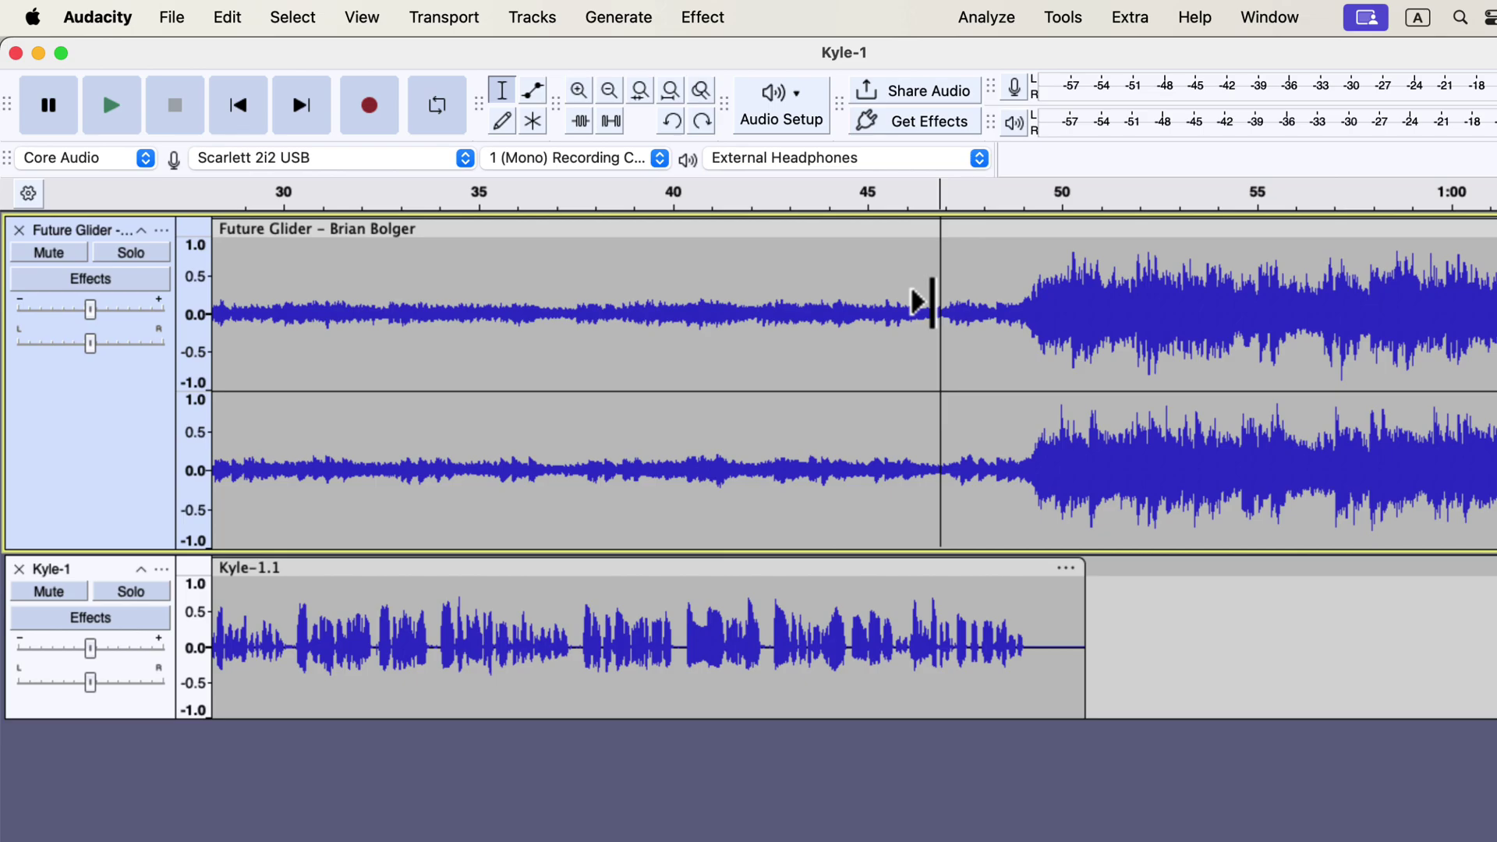
key(space)
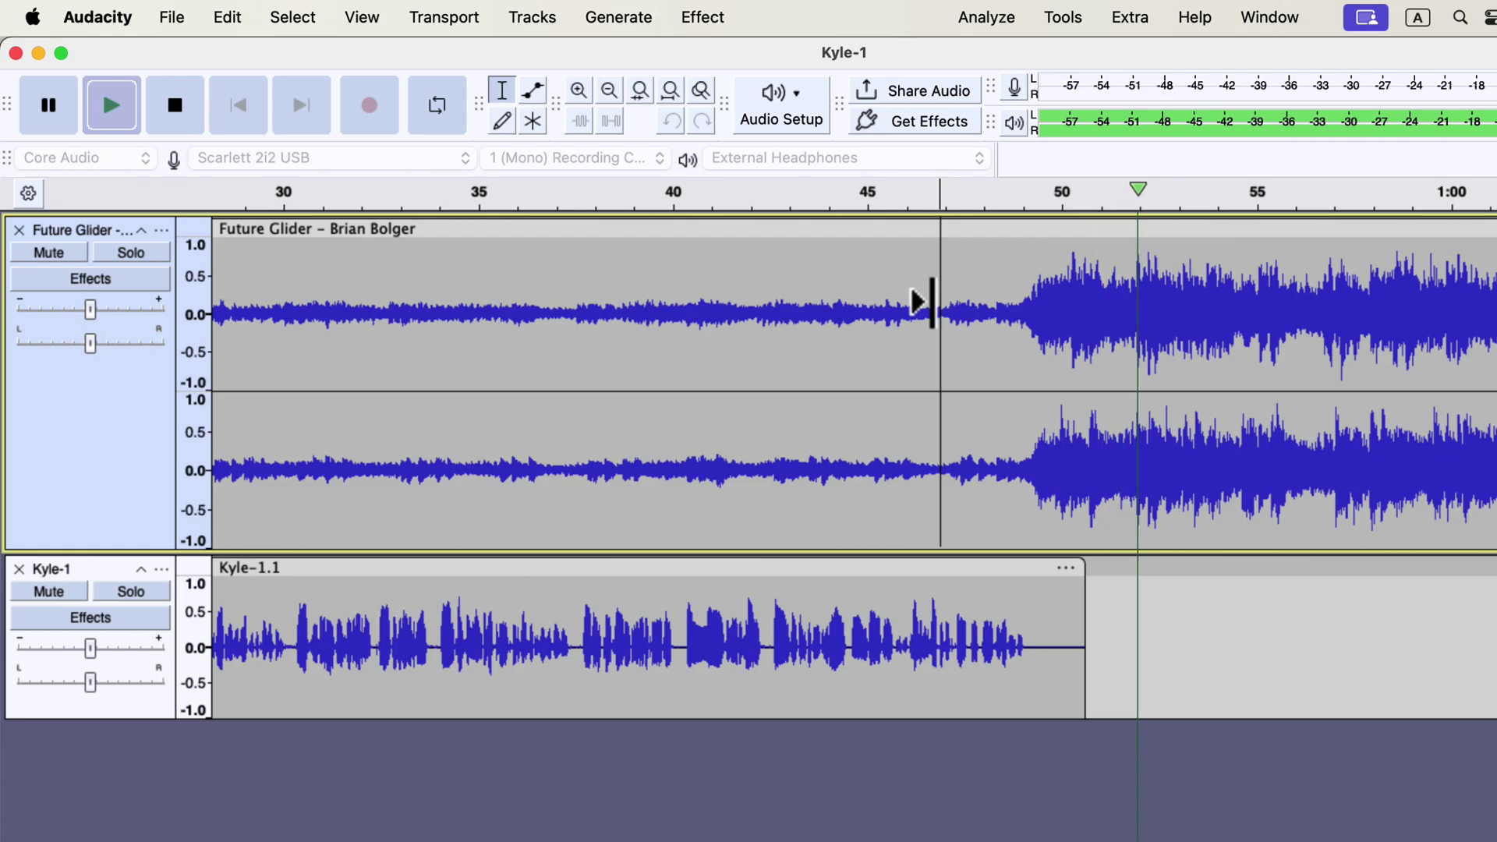
key(space)
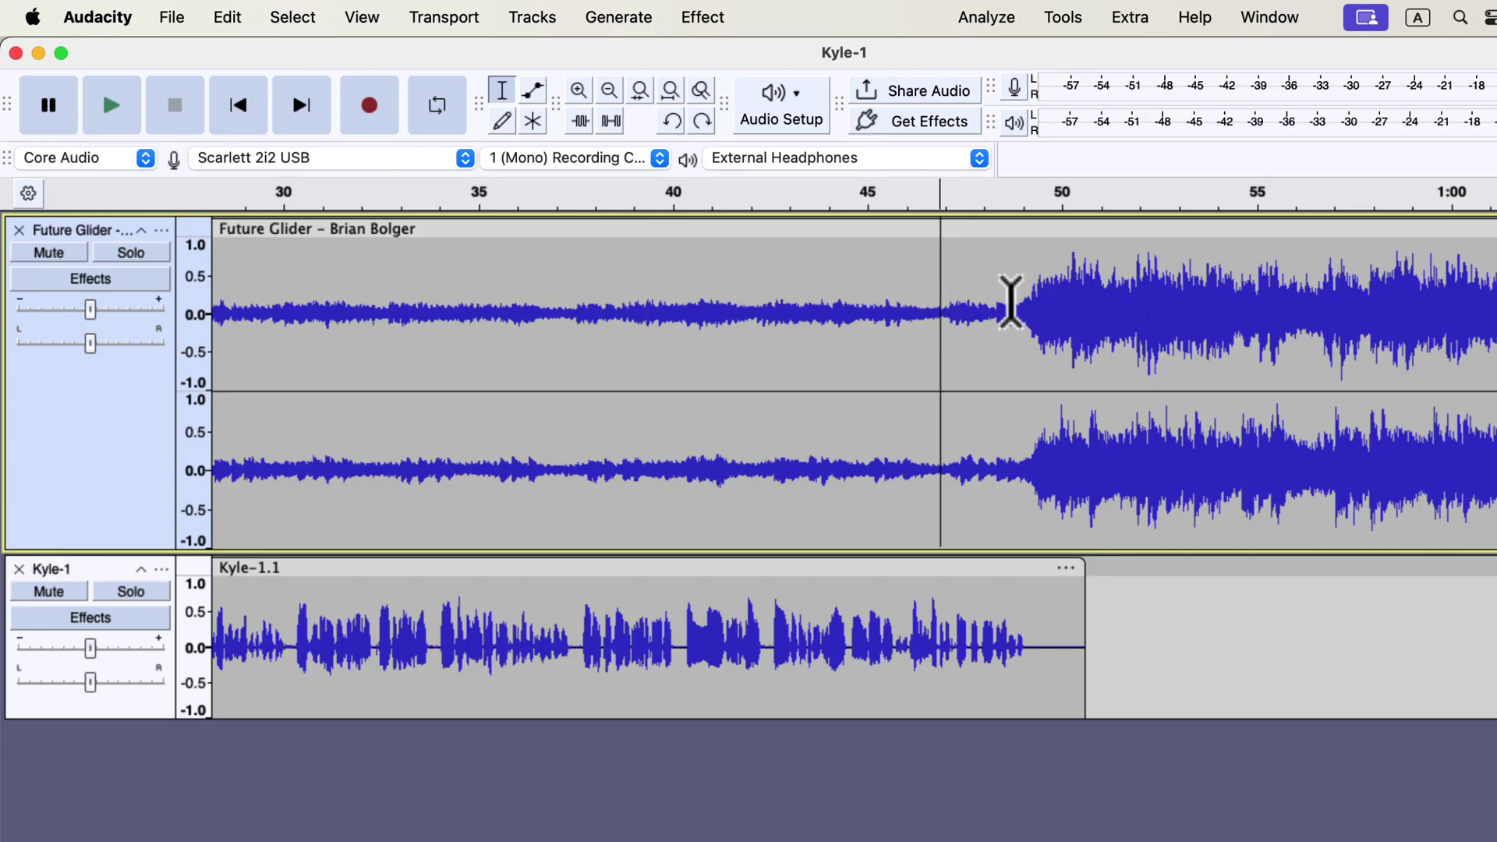
Step: Split the Future Glider track at about 56.4 seconds and delete everything after the split
click(1310, 281)
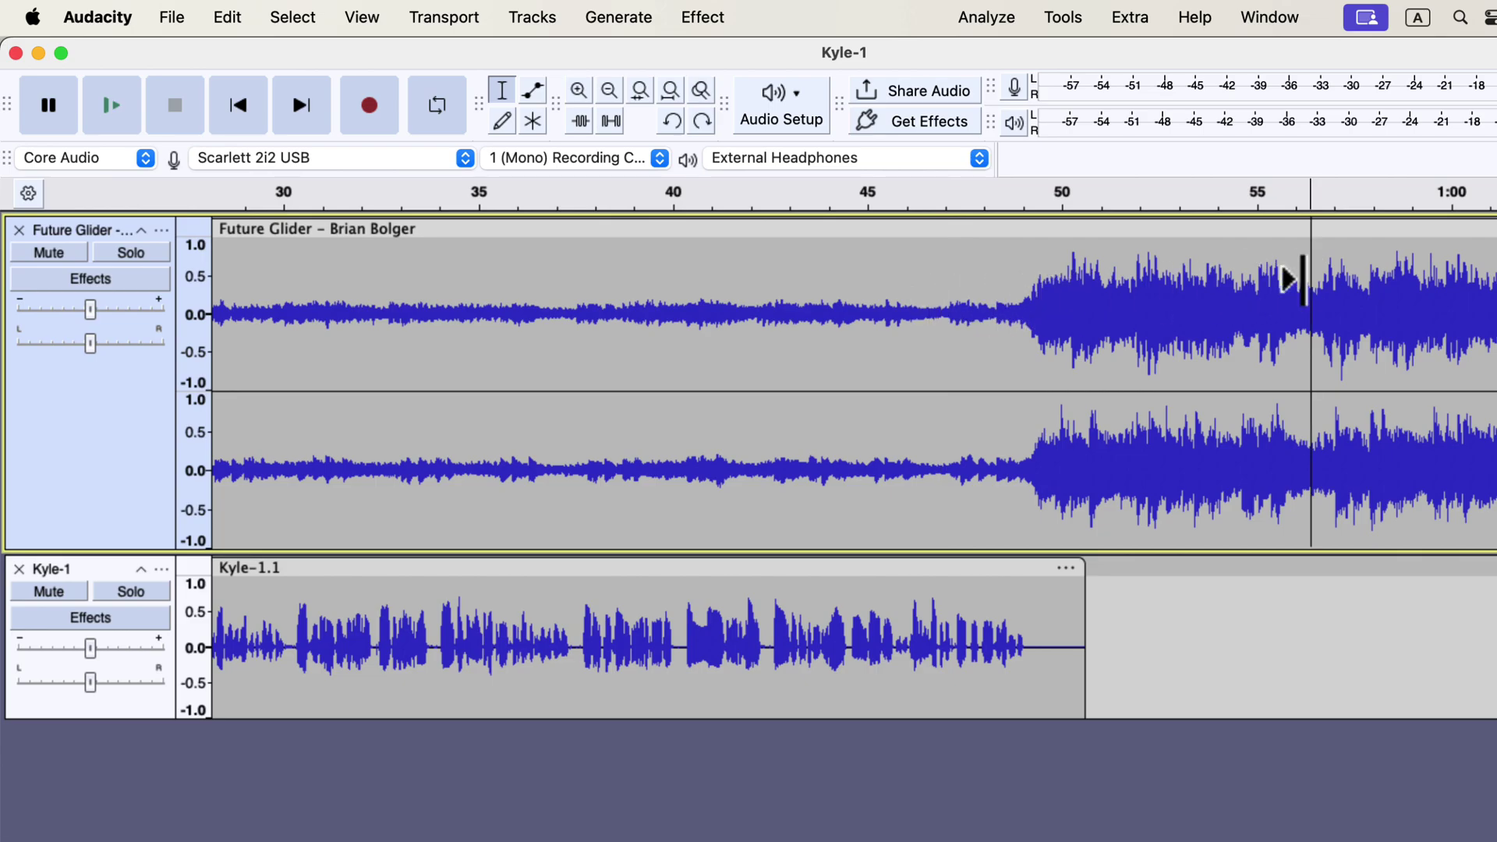
key(super+i)
double_click(1379, 277)
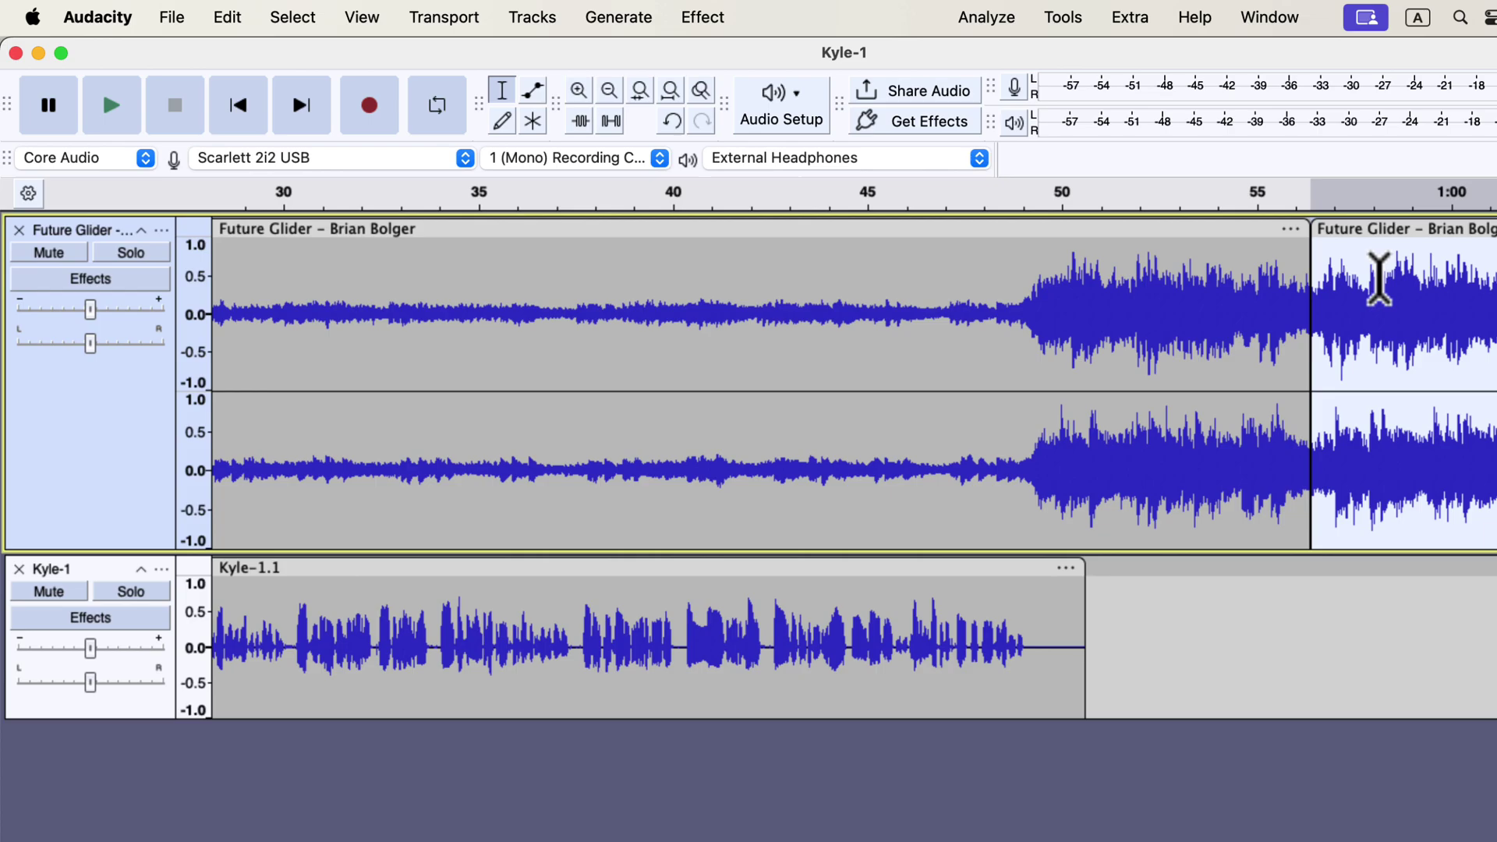
key(Delete)
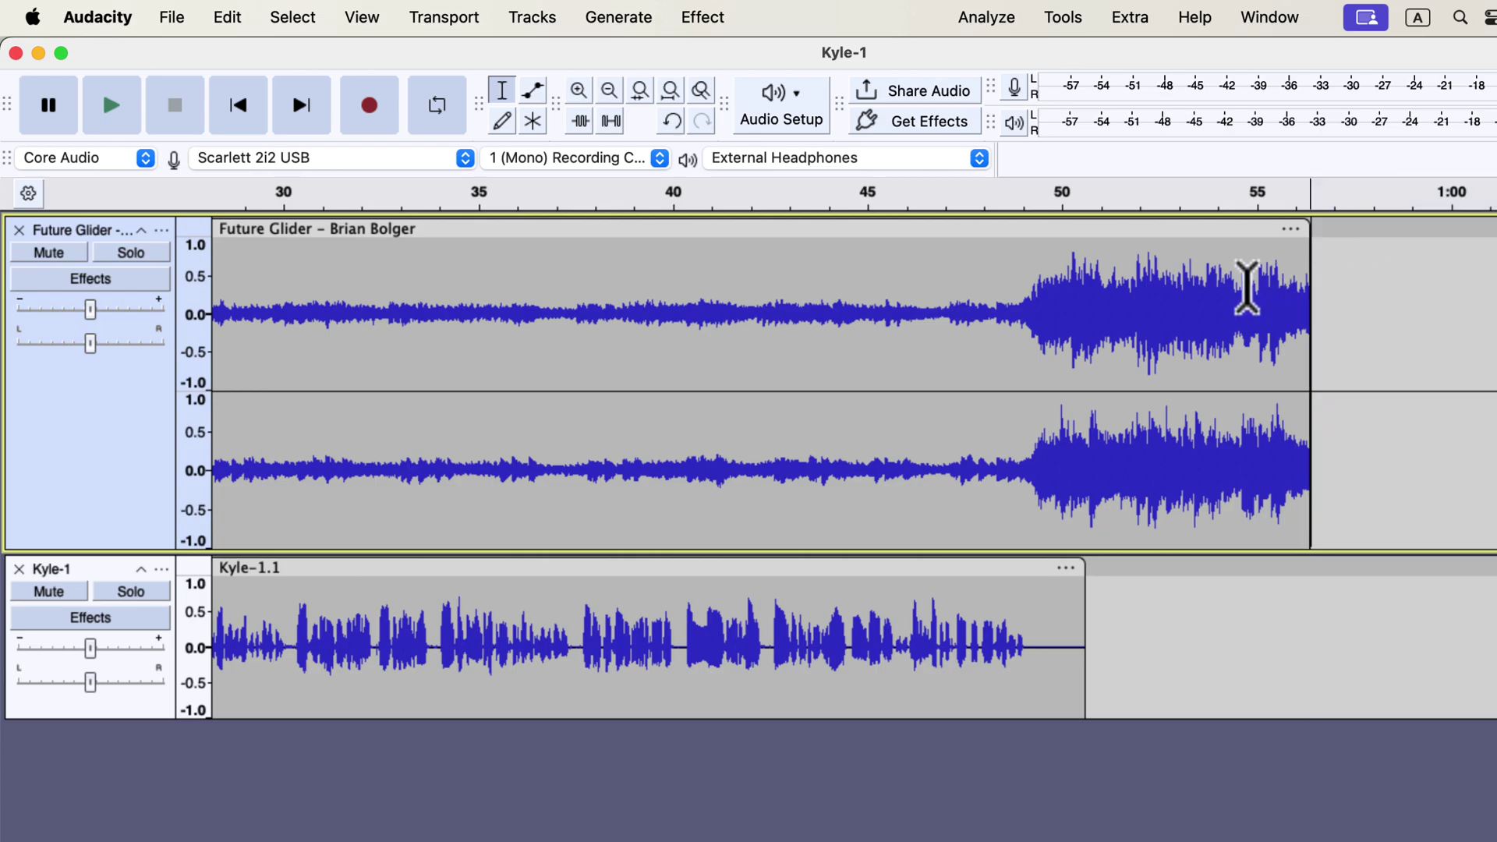
Step: Play the shortened ending of the mix from about 48 seconds
drag(1205, 285, 1317, 288)
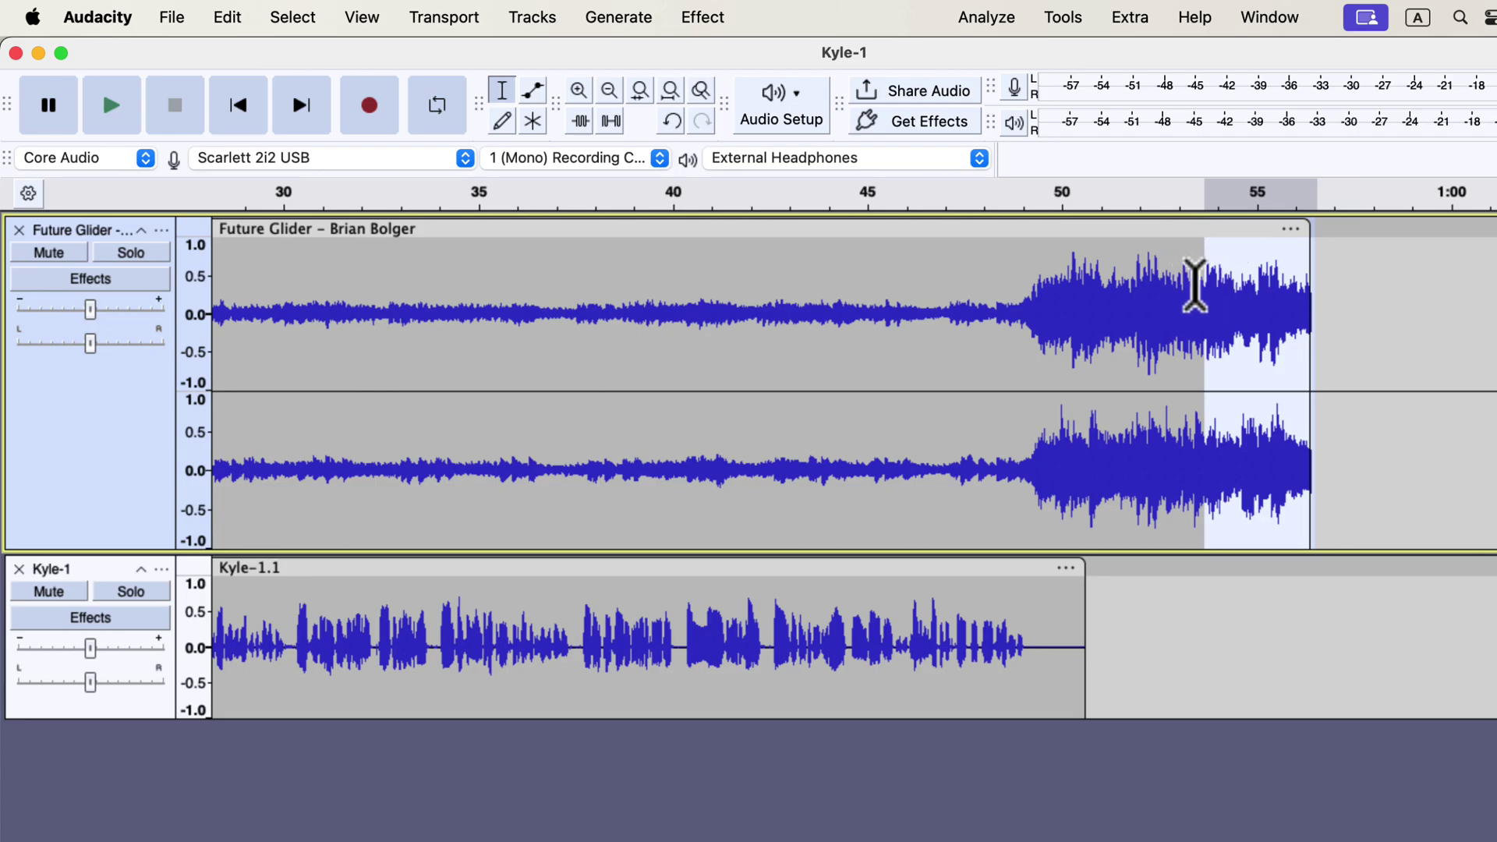
click(983, 280)
key(space)
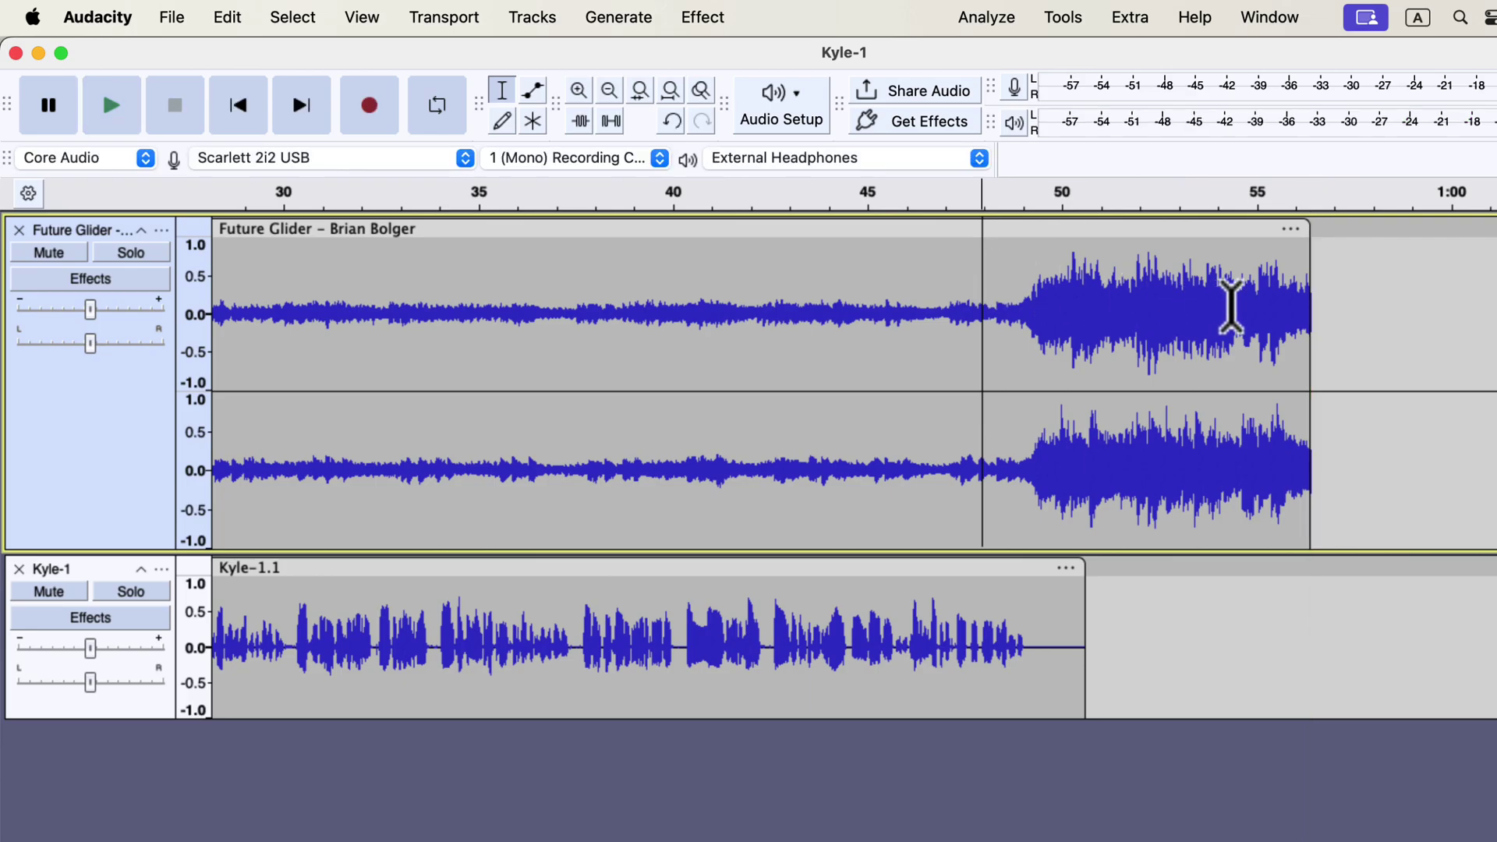
Step: Fade out the Future Glider track from about 54.4 seconds to its end, and play the ending from about 47.5 seconds
drag(1233, 307, 1318, 314)
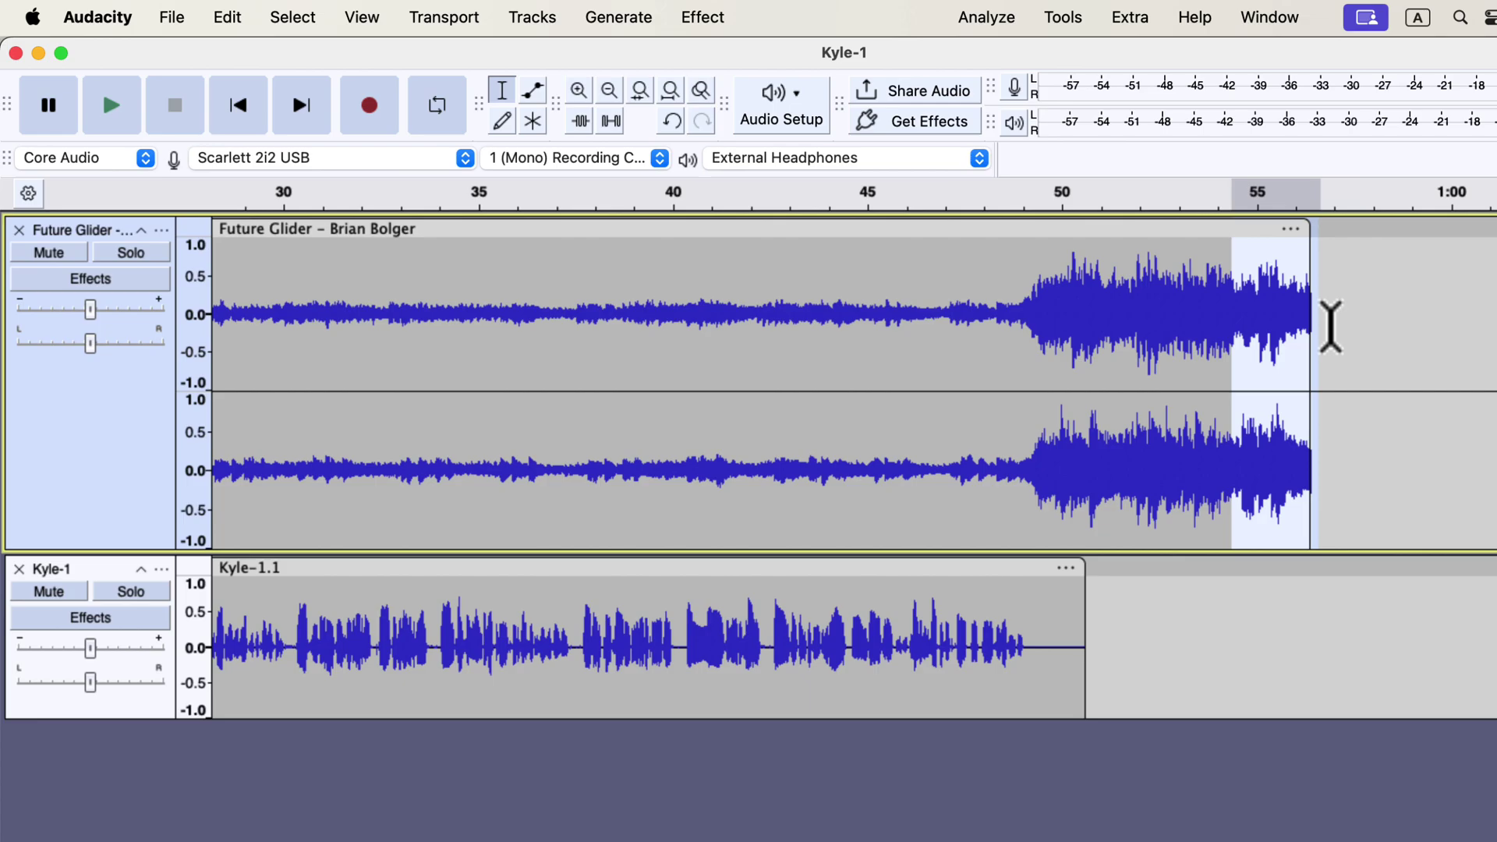
click(706, 19)
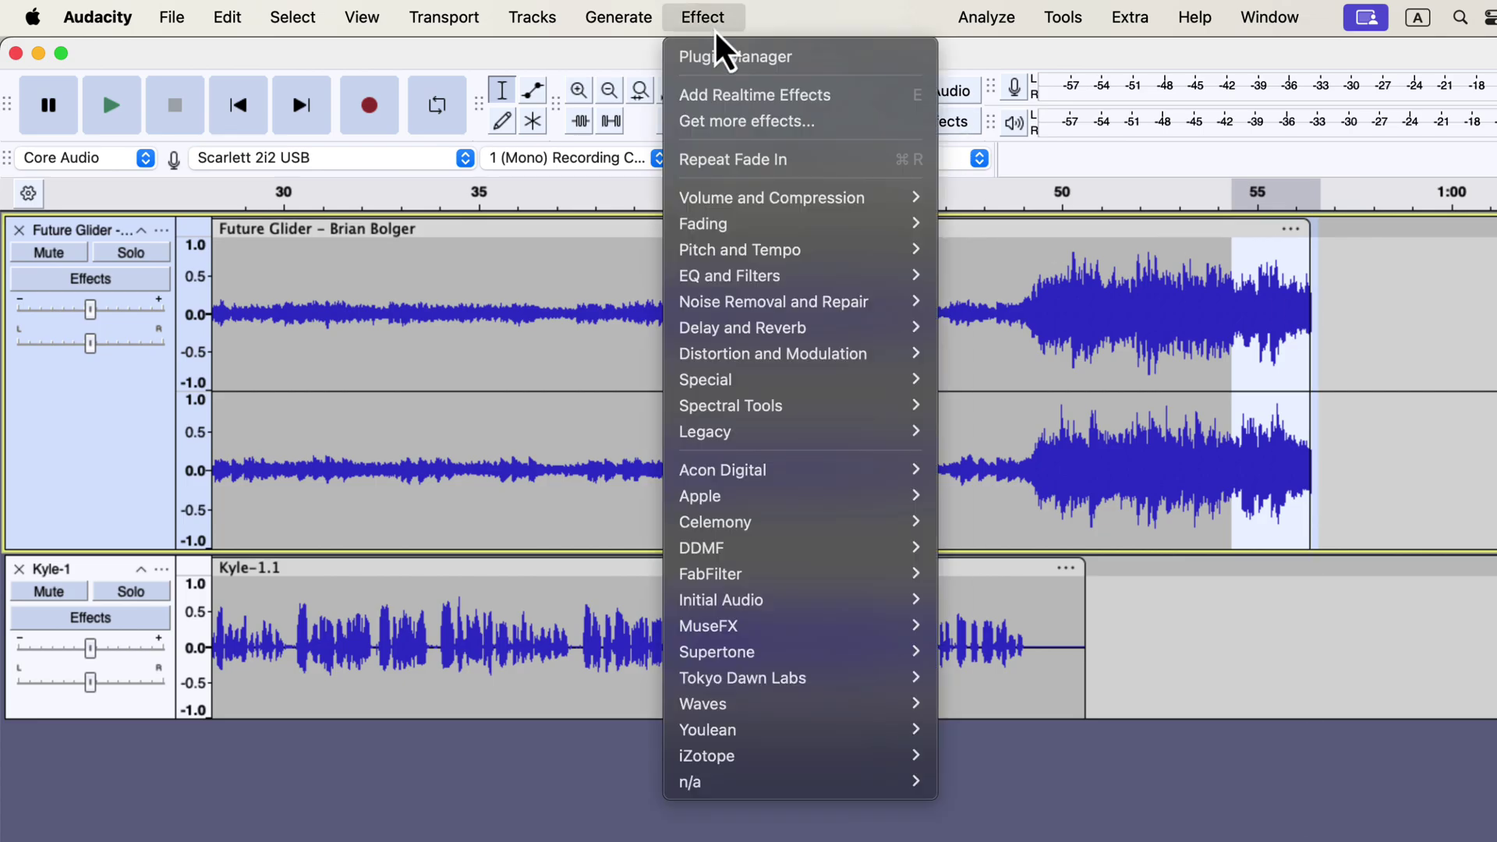
mouse_move(880, 229)
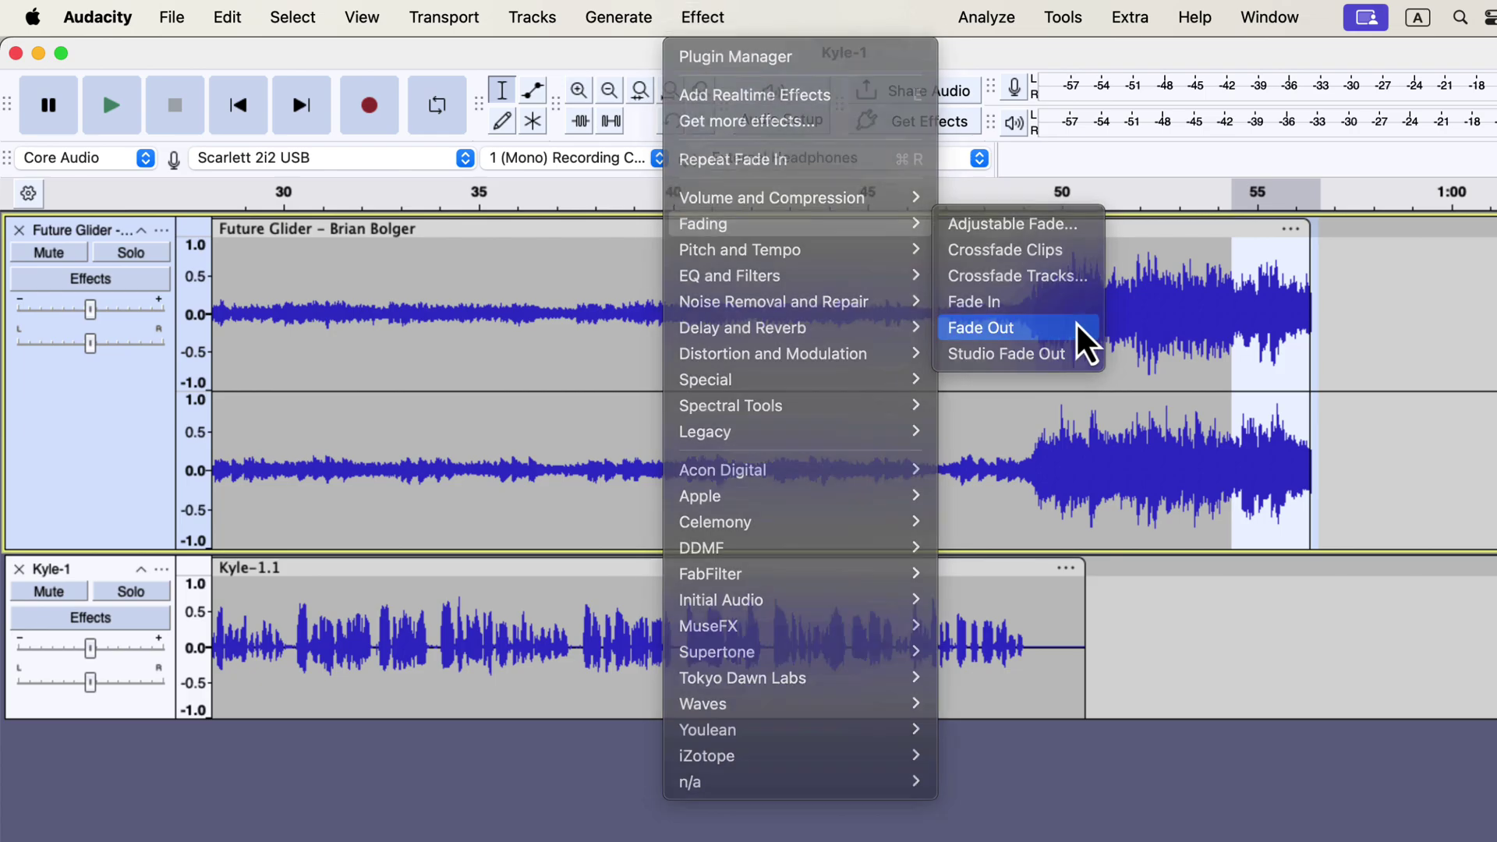
click(1077, 326)
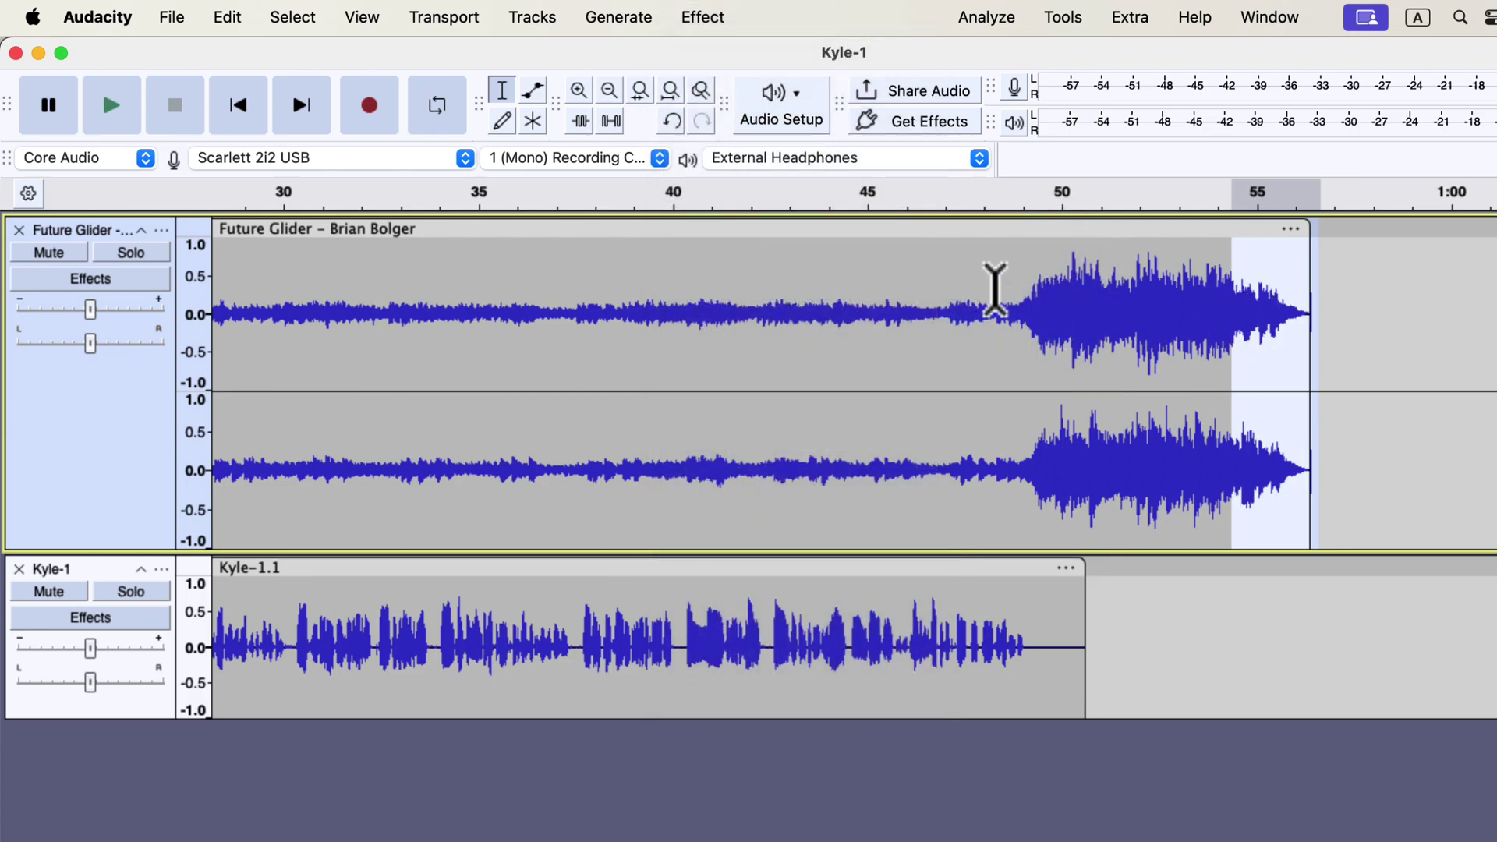
click(965, 273)
key(space)
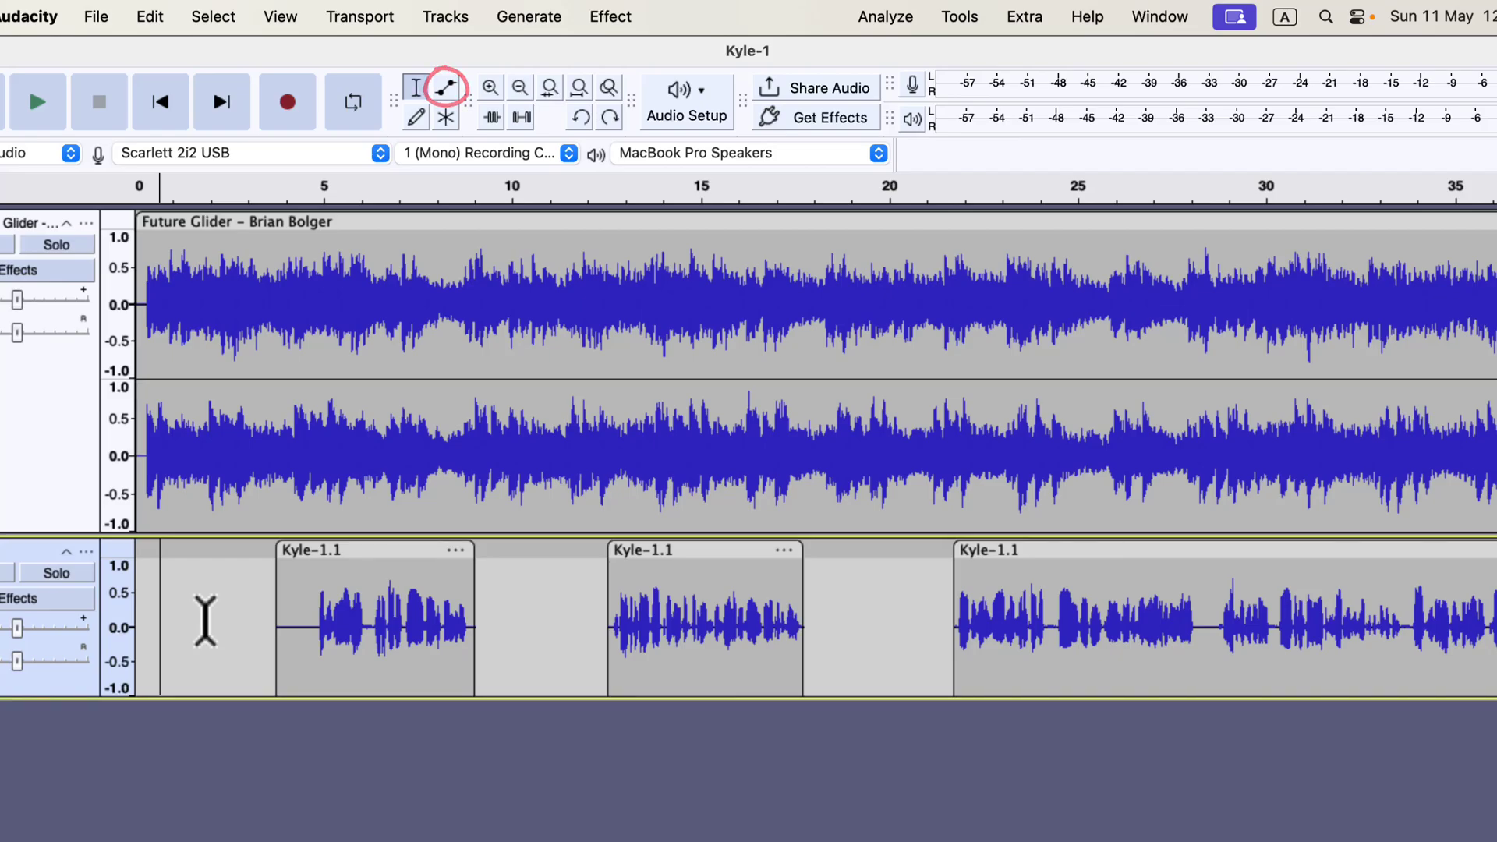
Step: Try lowering and raising the volume of the whole Future Glider track with the Envelope tool, and revert it
click(451, 86)
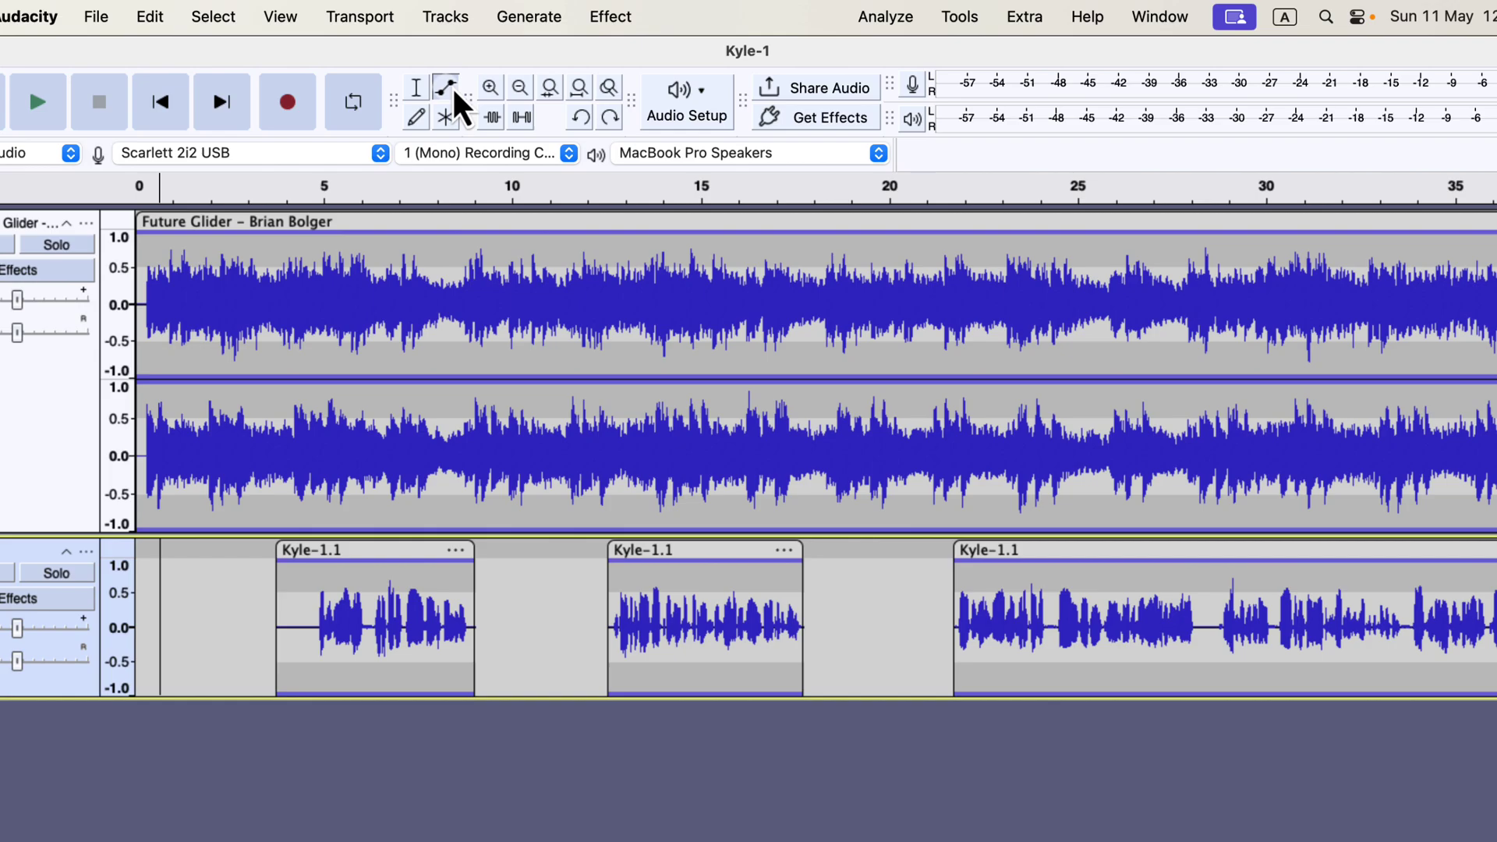
drag(416, 232, 416, 276)
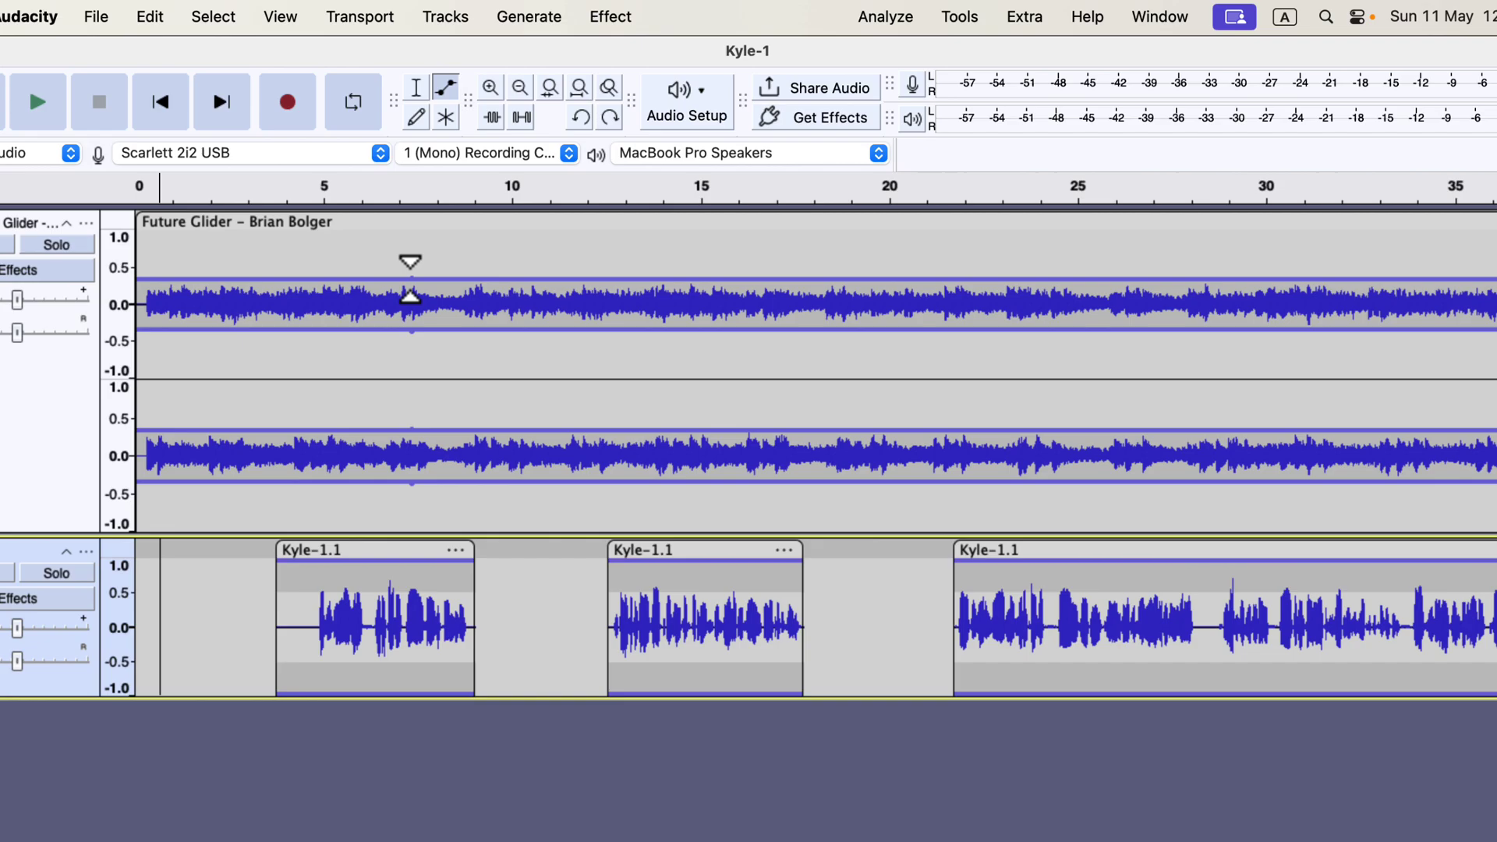
drag(411, 279, 411, 248)
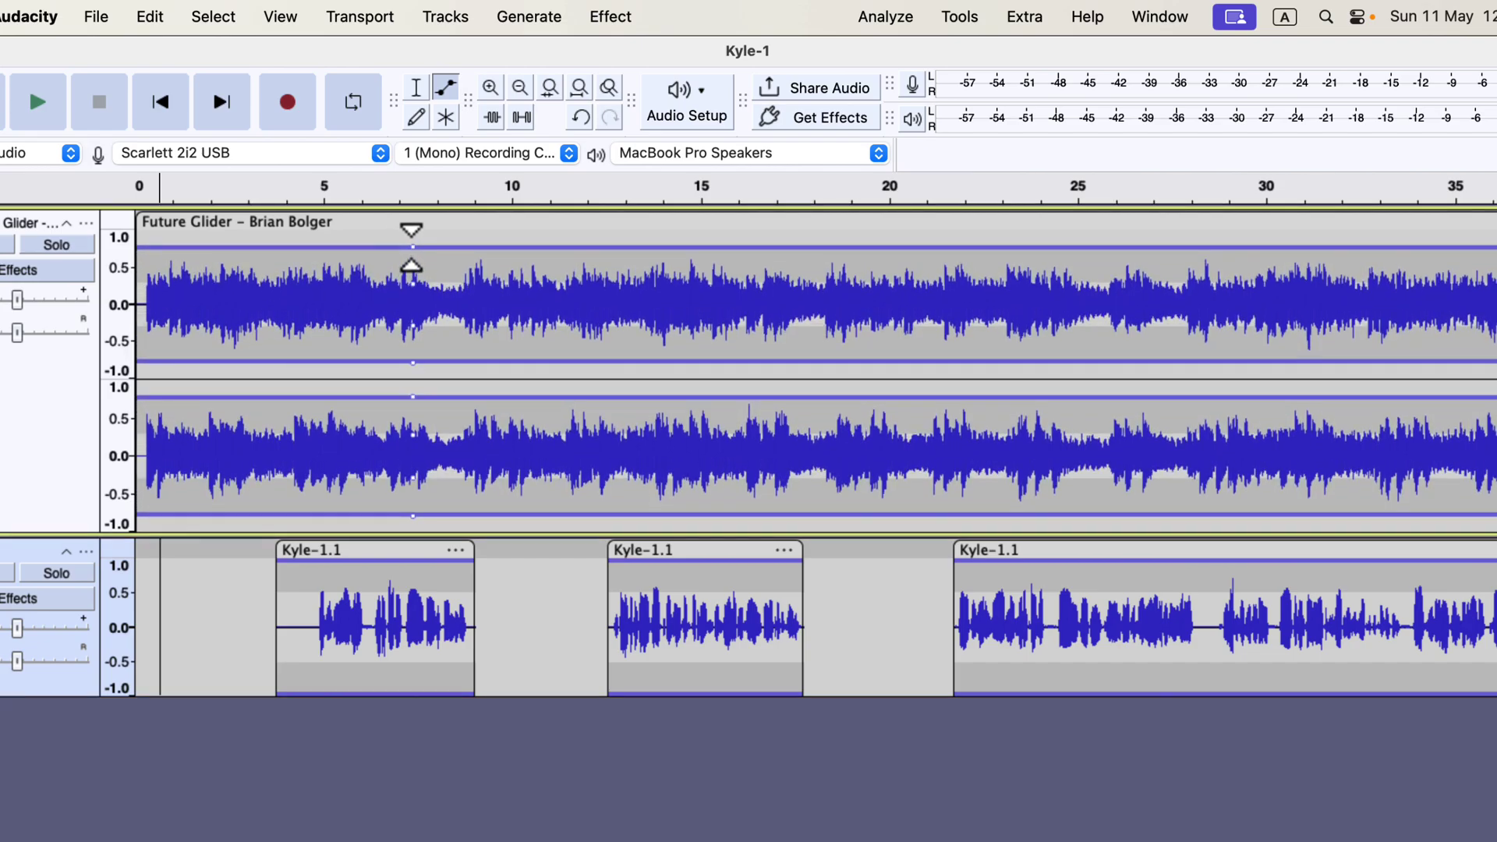
mouse_move(411, 248)
mouse_down()
mouse_move(411, 285)
mouse_move(411, 259)
mouse_up()
key(super+z)
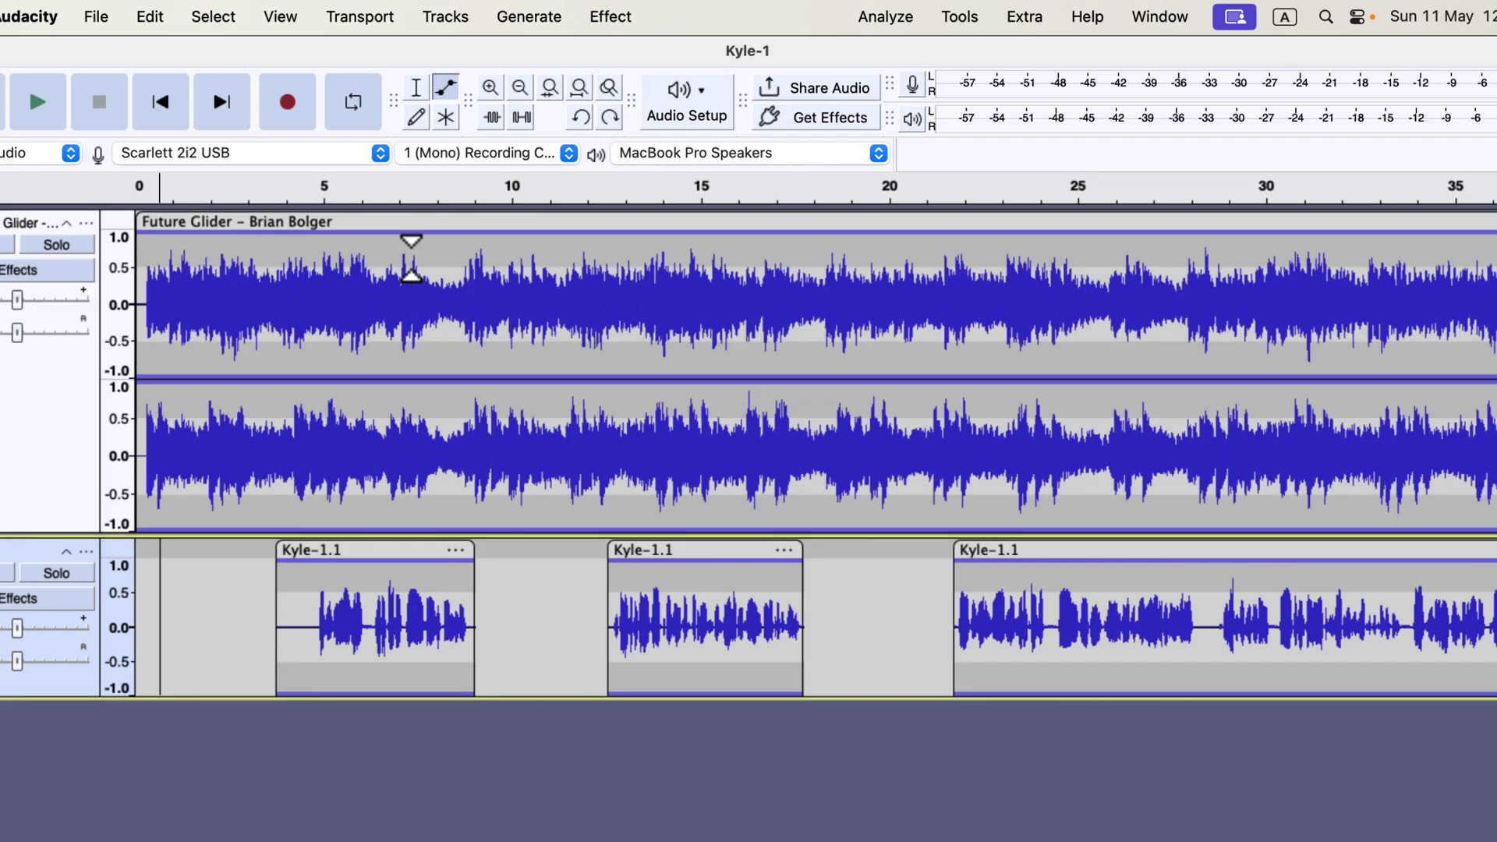
Step: Try shaping the Future Glider volume with envelope points between about 7.6 and 11.8 seconds and near 1.7 and 4.8 seconds
click(421, 234)
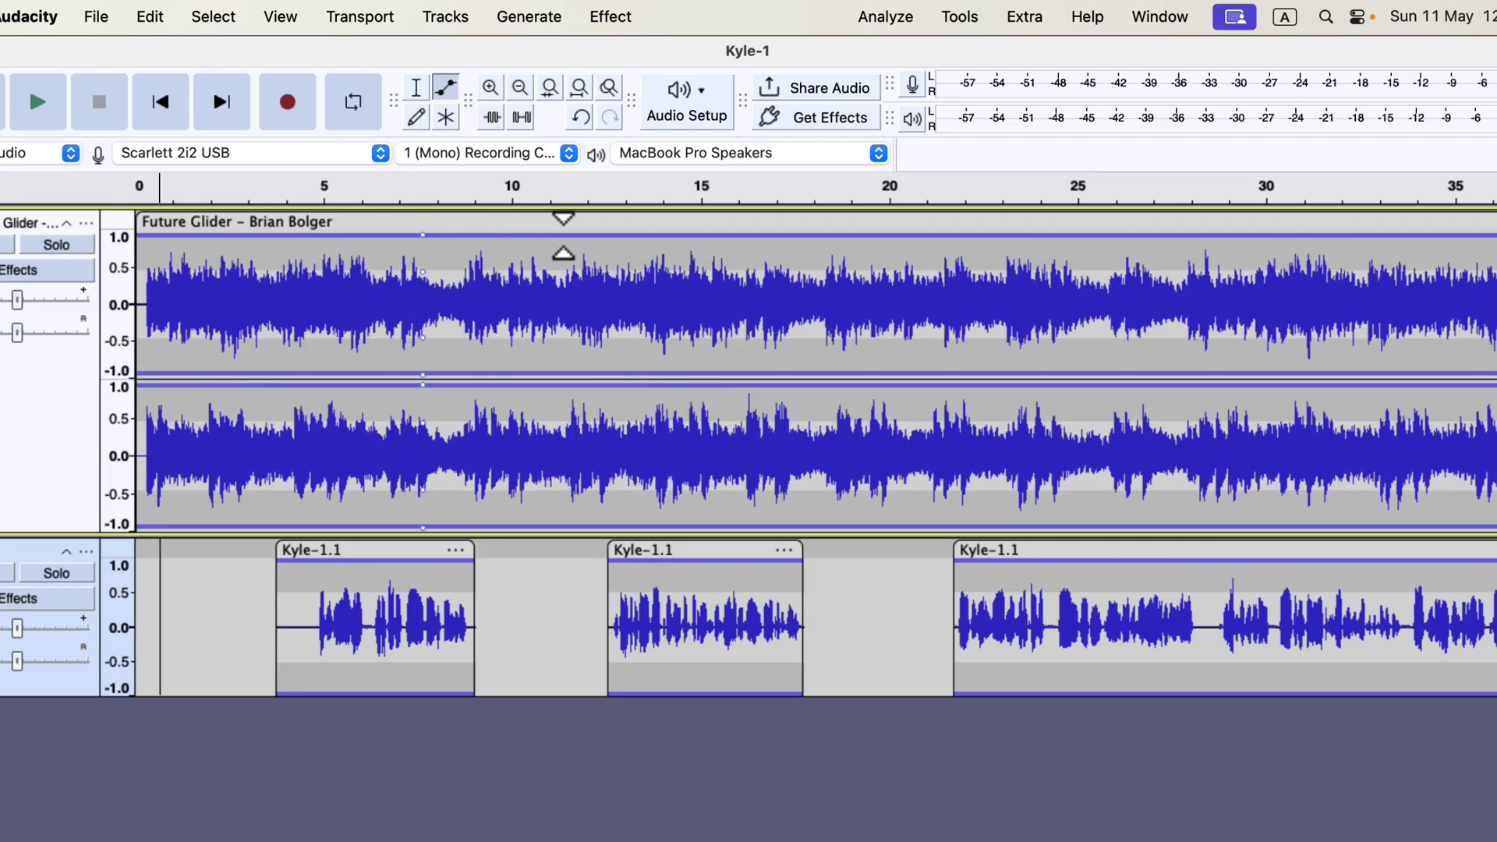
click(581, 234)
mouse_move(485, 236)
mouse_down()
mouse_move(497, 275)
mouse_move(553, 275)
mouse_move(452, 251)
mouse_move(450, 273)
mouse_move(524, 284)
mouse_move(522, 257)
mouse_move(520, 272)
mouse_move(485, 271)
mouse_move(485, 243)
mouse_move(479, 281)
mouse_move(488, 245)
mouse_move(455, 236)
mouse_move(446, 266)
mouse_up()
click(553, 262)
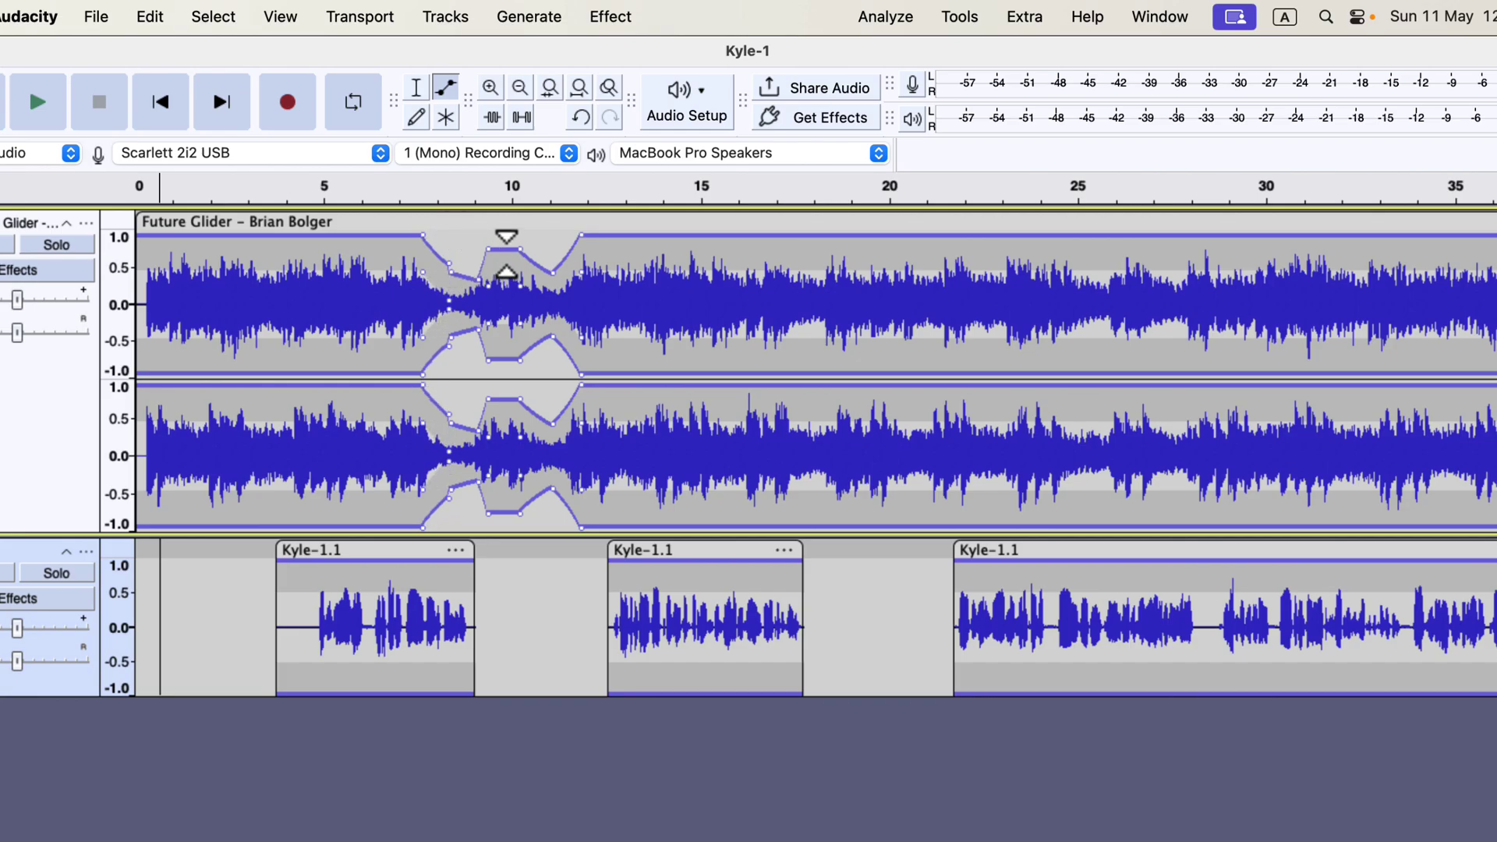
drag(207, 253, 202, 265)
drag(317, 250, 316, 275)
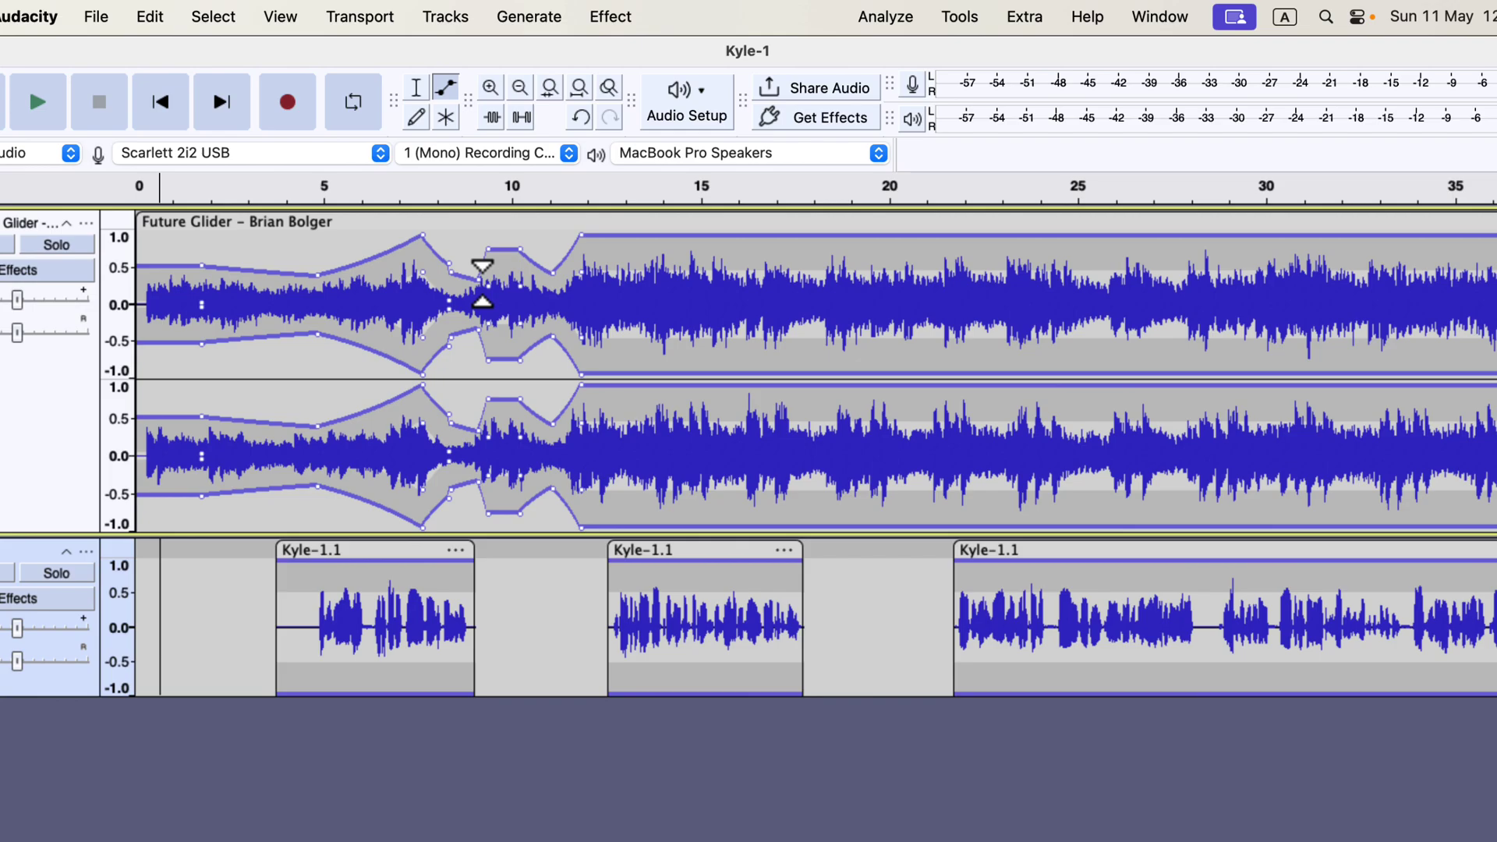
Step: Undo all the envelope points on the Future Glider track
key(super+z)
key(super+z)
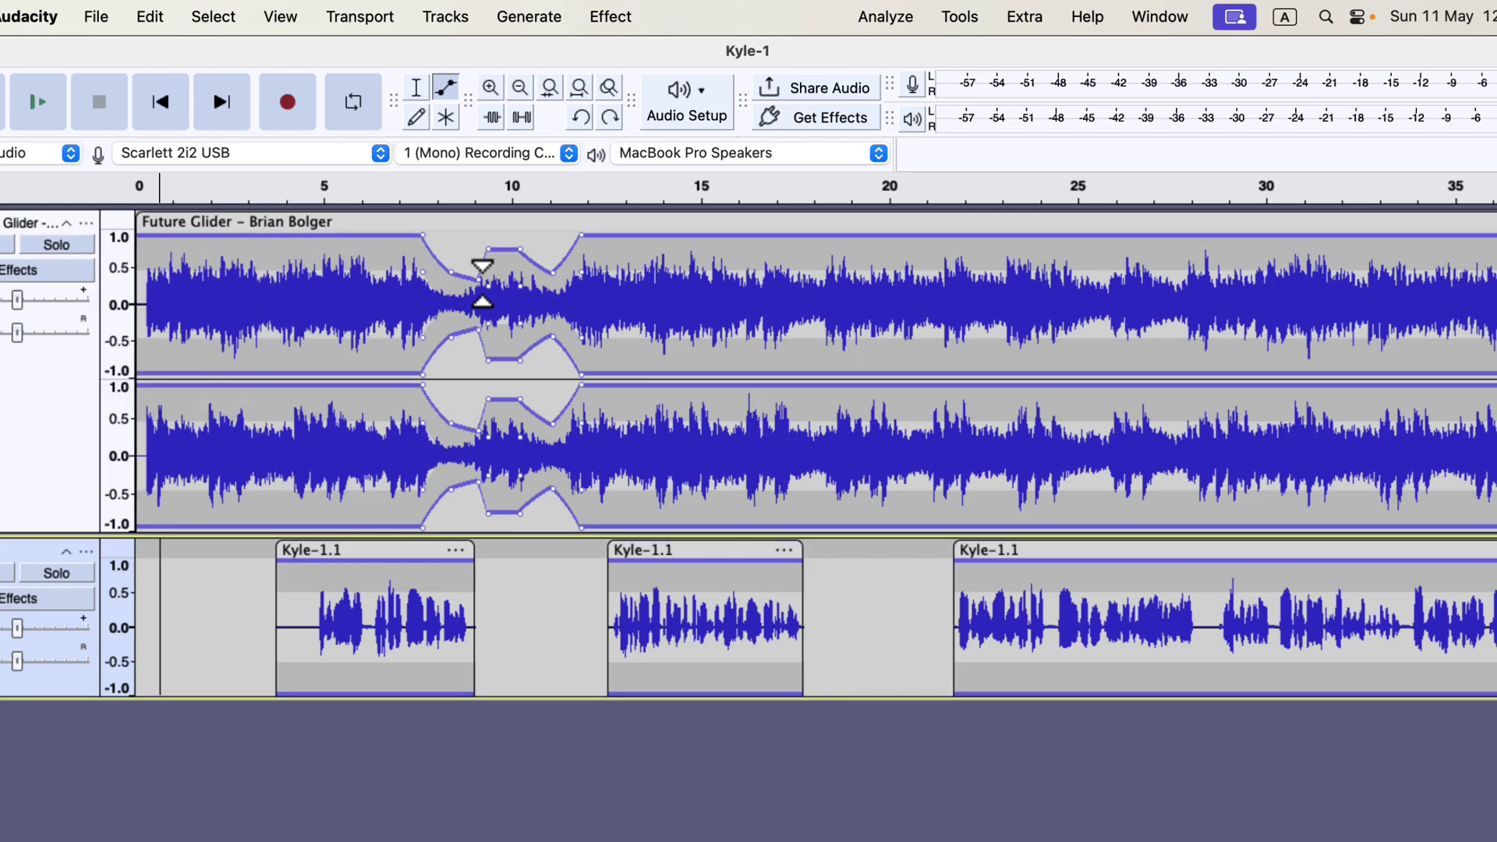
key(super+z)
key(super+z)
key(super+z)
key(super+z)
key(super+z)
key(super+z)
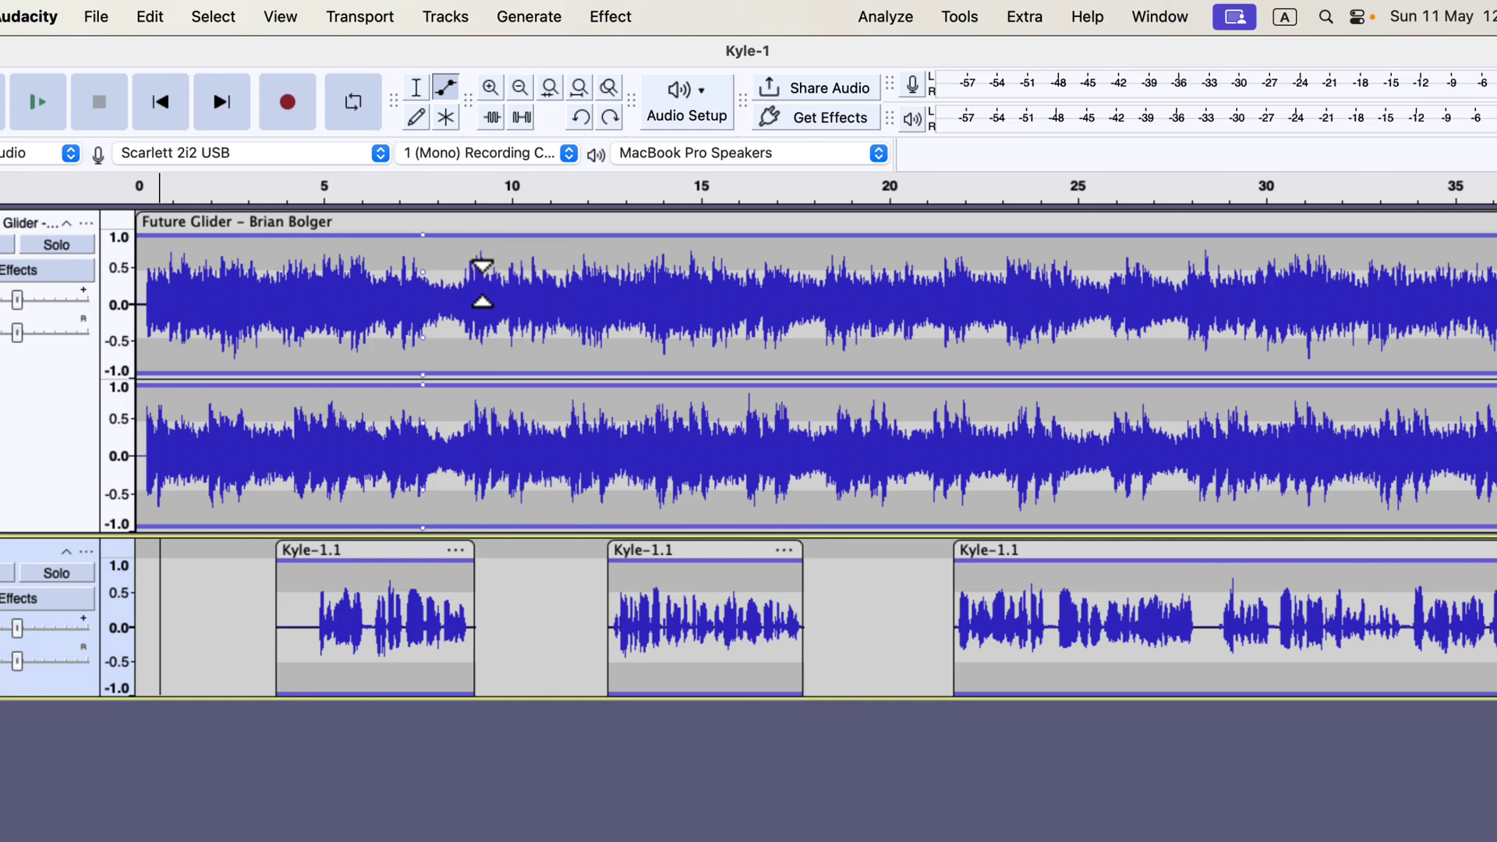
key(super+z)
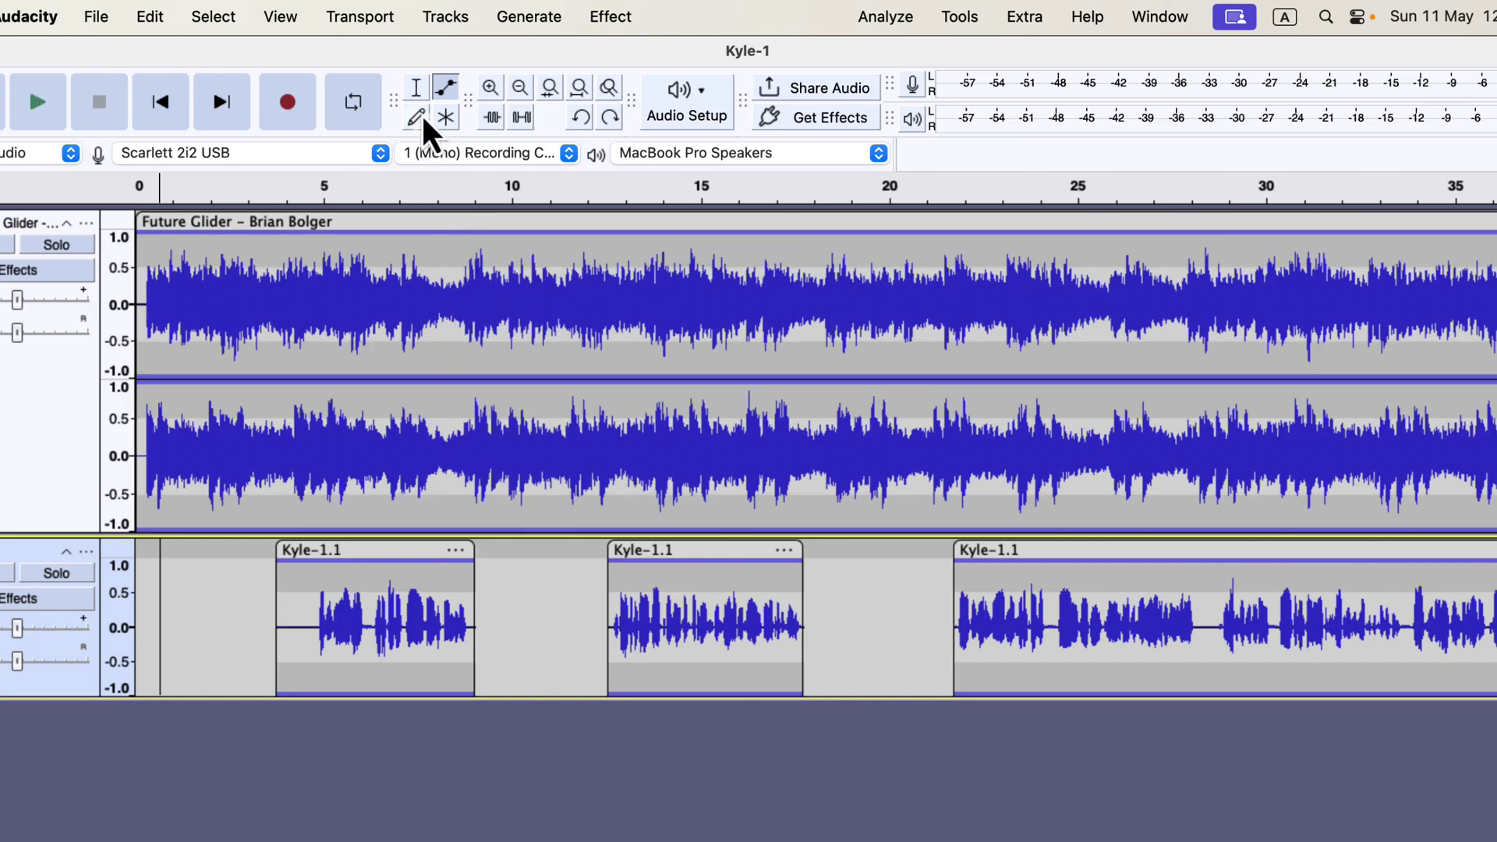
Step: Apply Auto Duck to the whole Future Glider clip with a -12 dB duck amount, 0.5-second outer fades and a -30 dB threshold
click(414, 88)
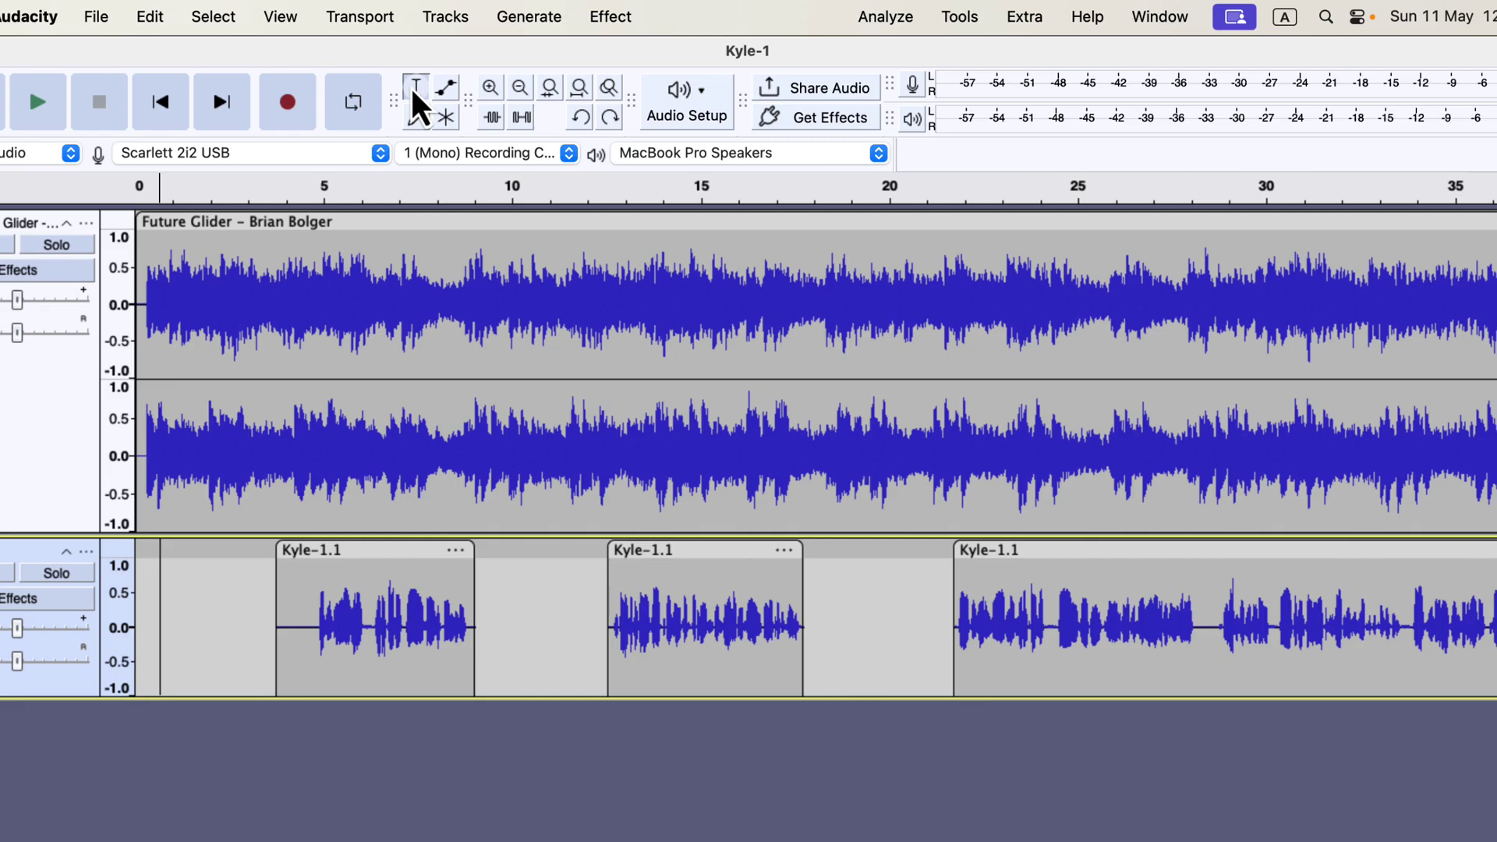
click(413, 284)
click(619, 25)
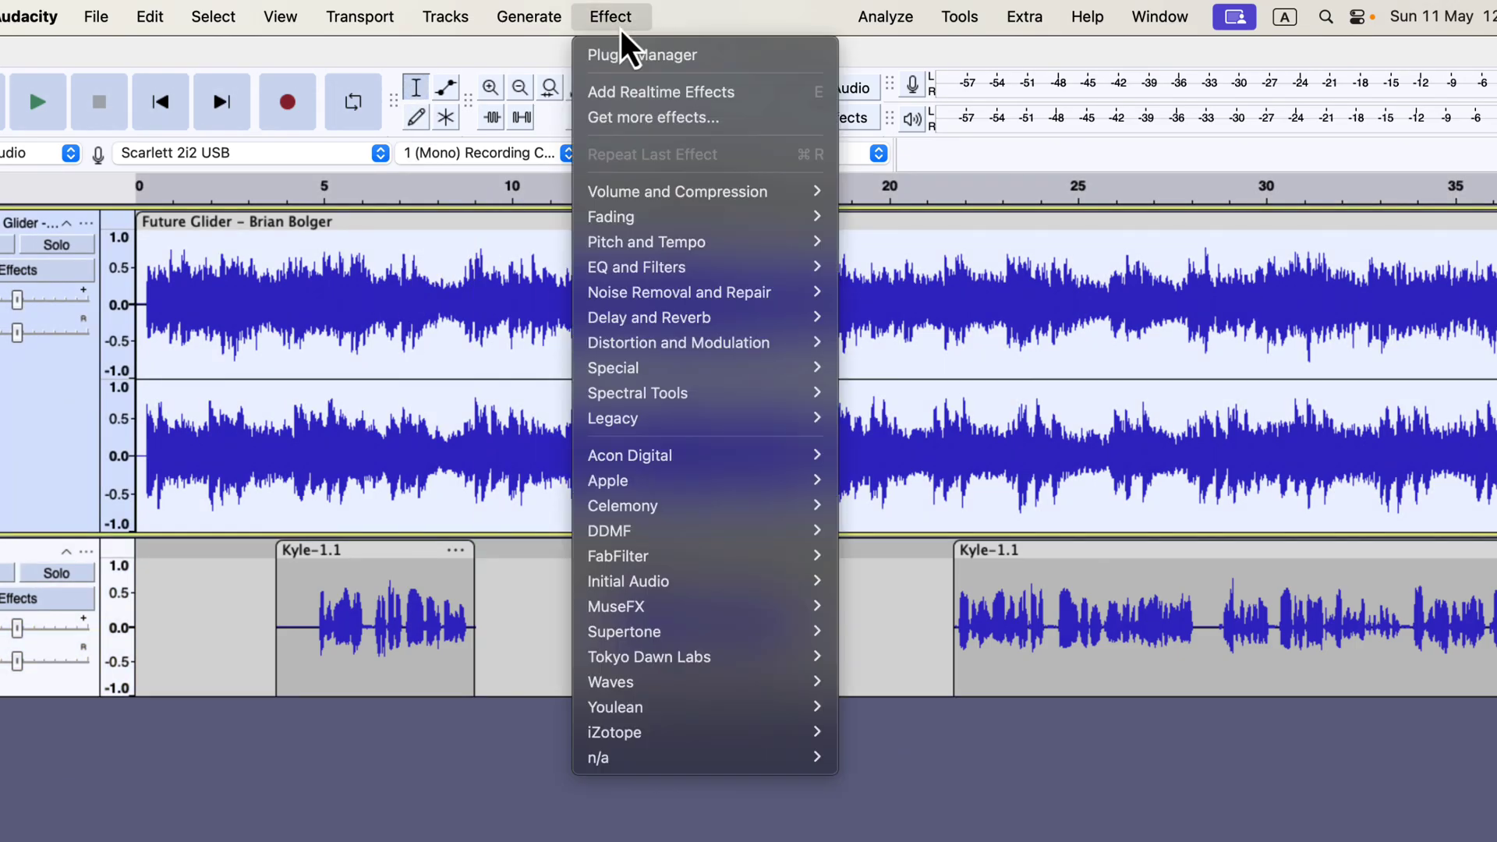
mouse_move(657, 200)
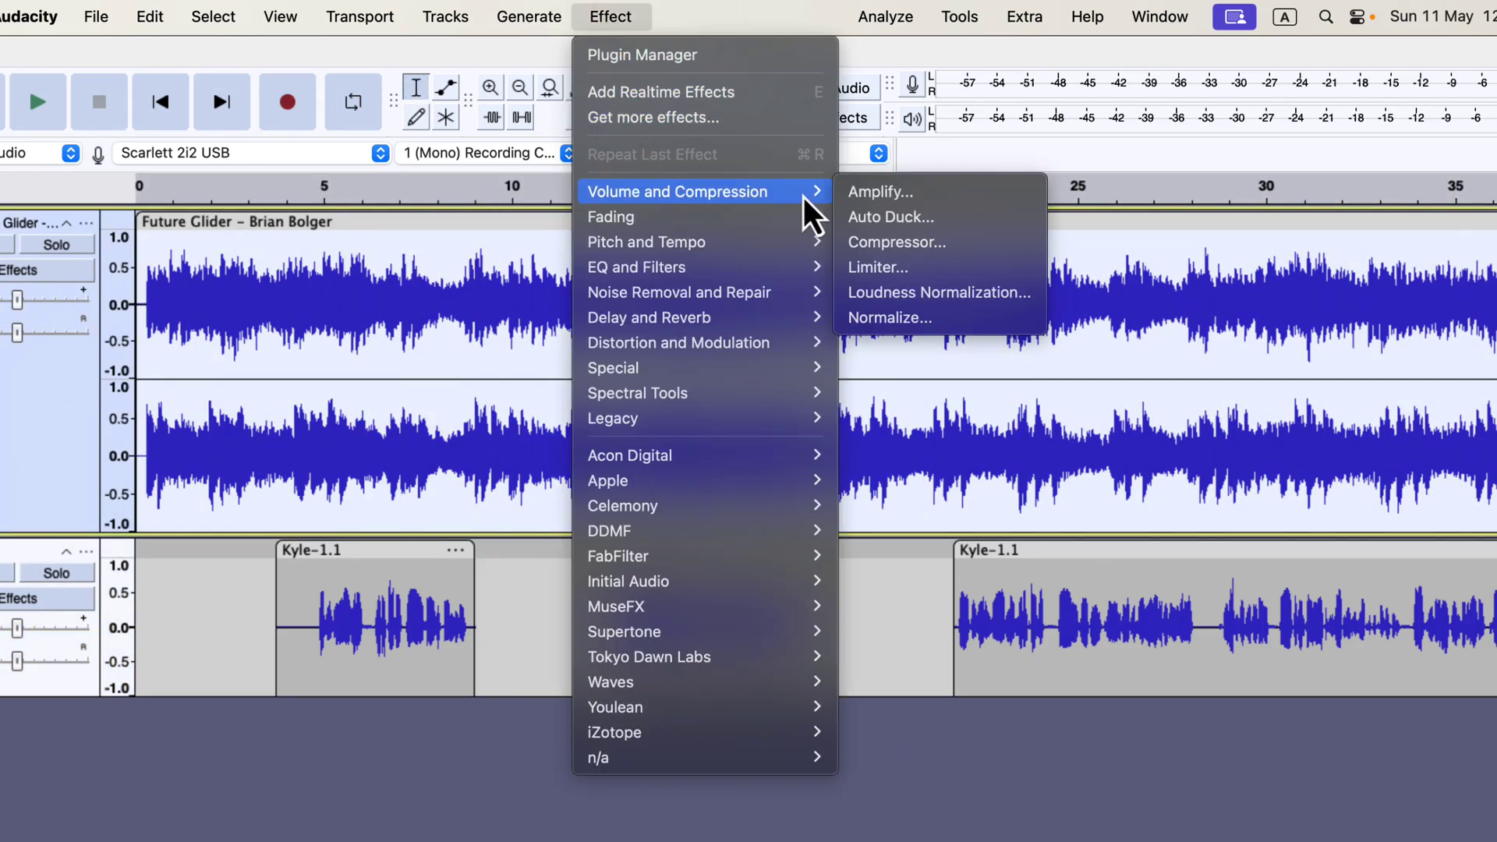
click(928, 226)
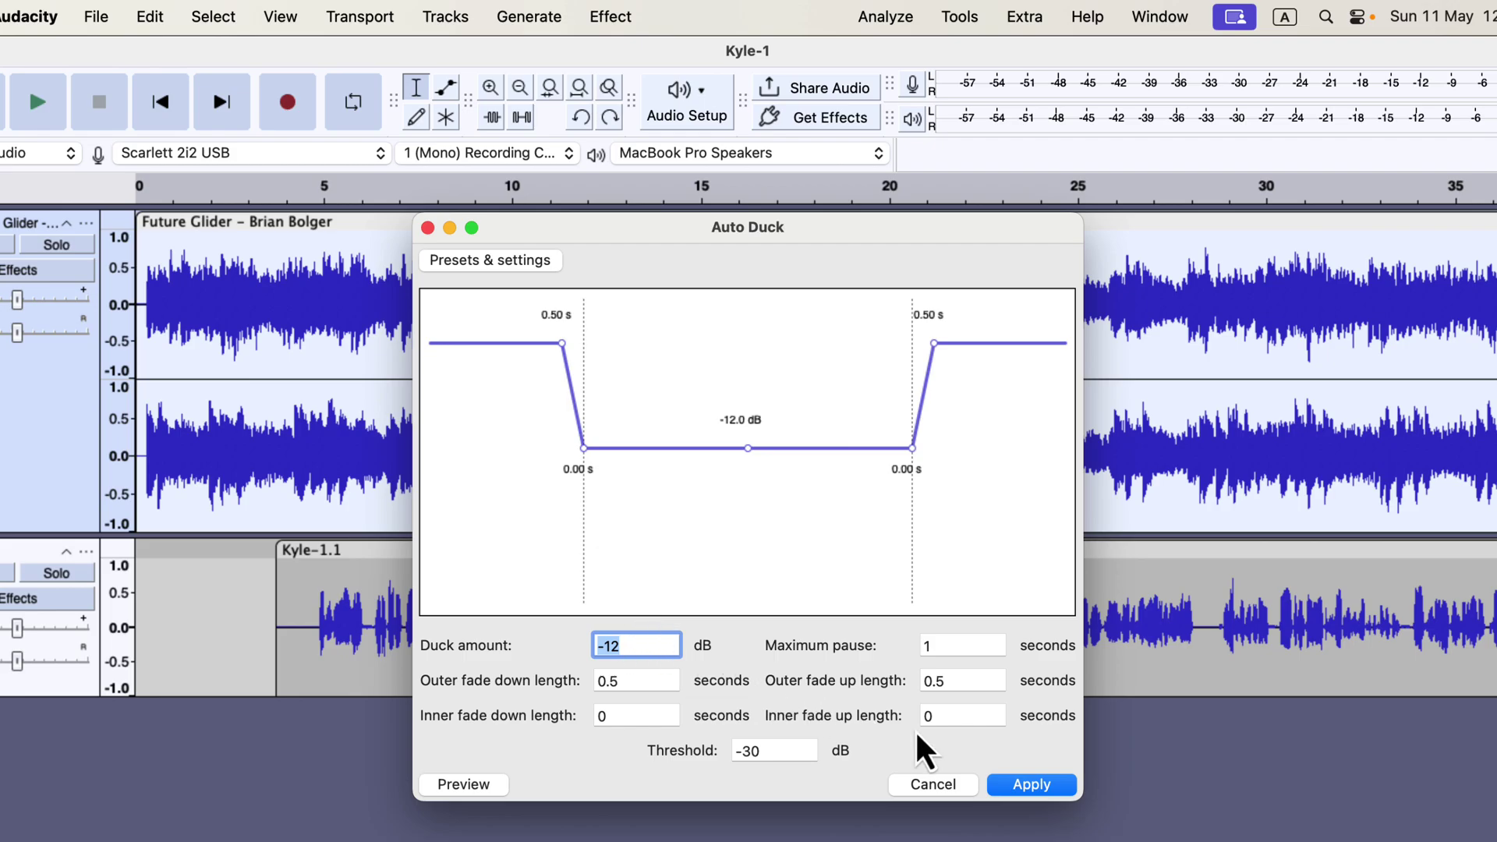
click(1032, 784)
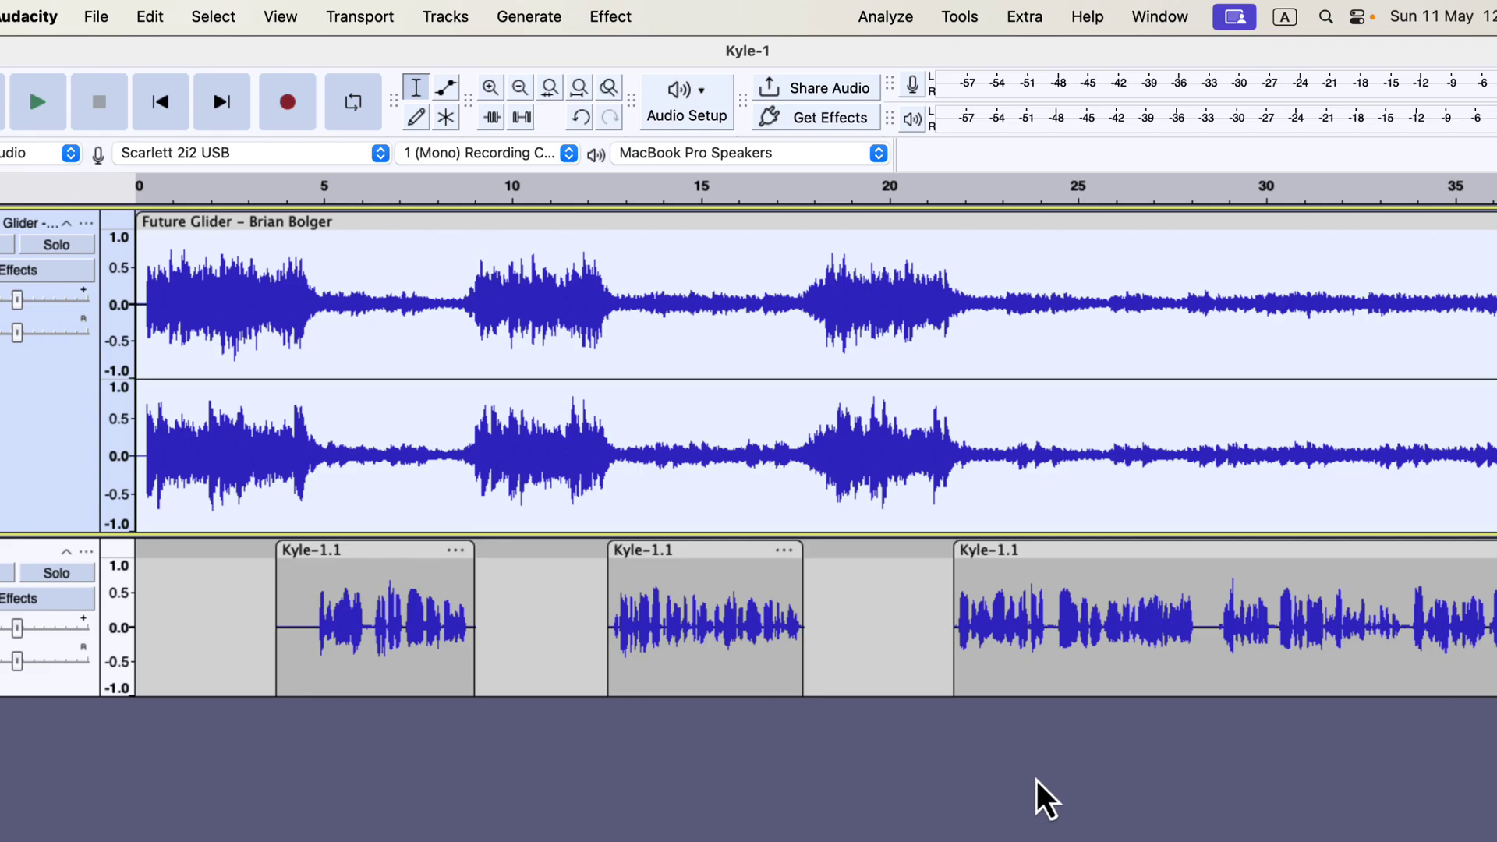
Step: Add envelope points to the Future Glider track at about 4.9, 9, 12.8, 17.7 and 21.8 seconds
click(446, 89)
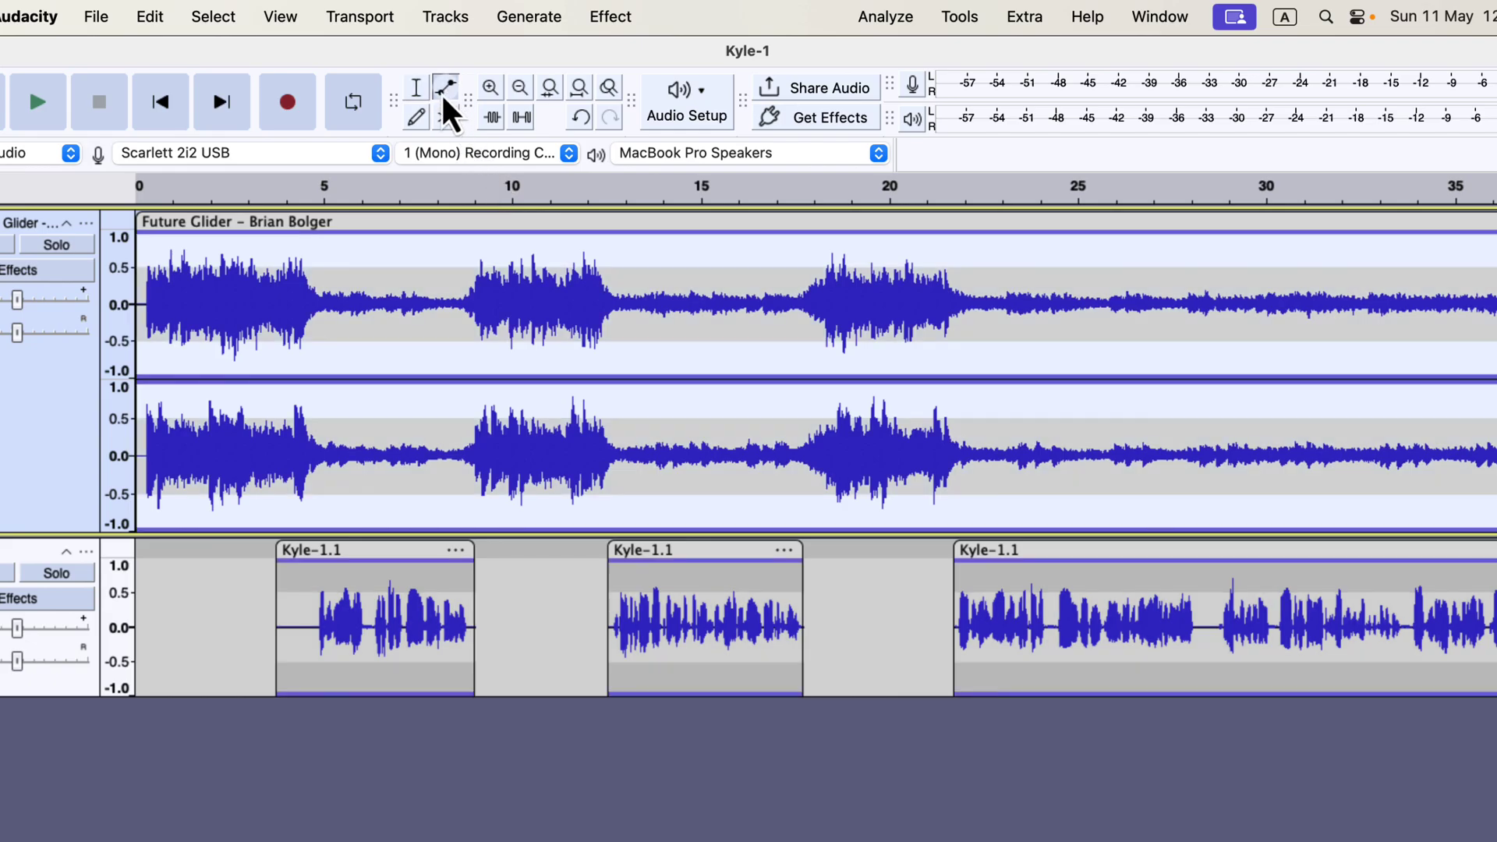
click(320, 234)
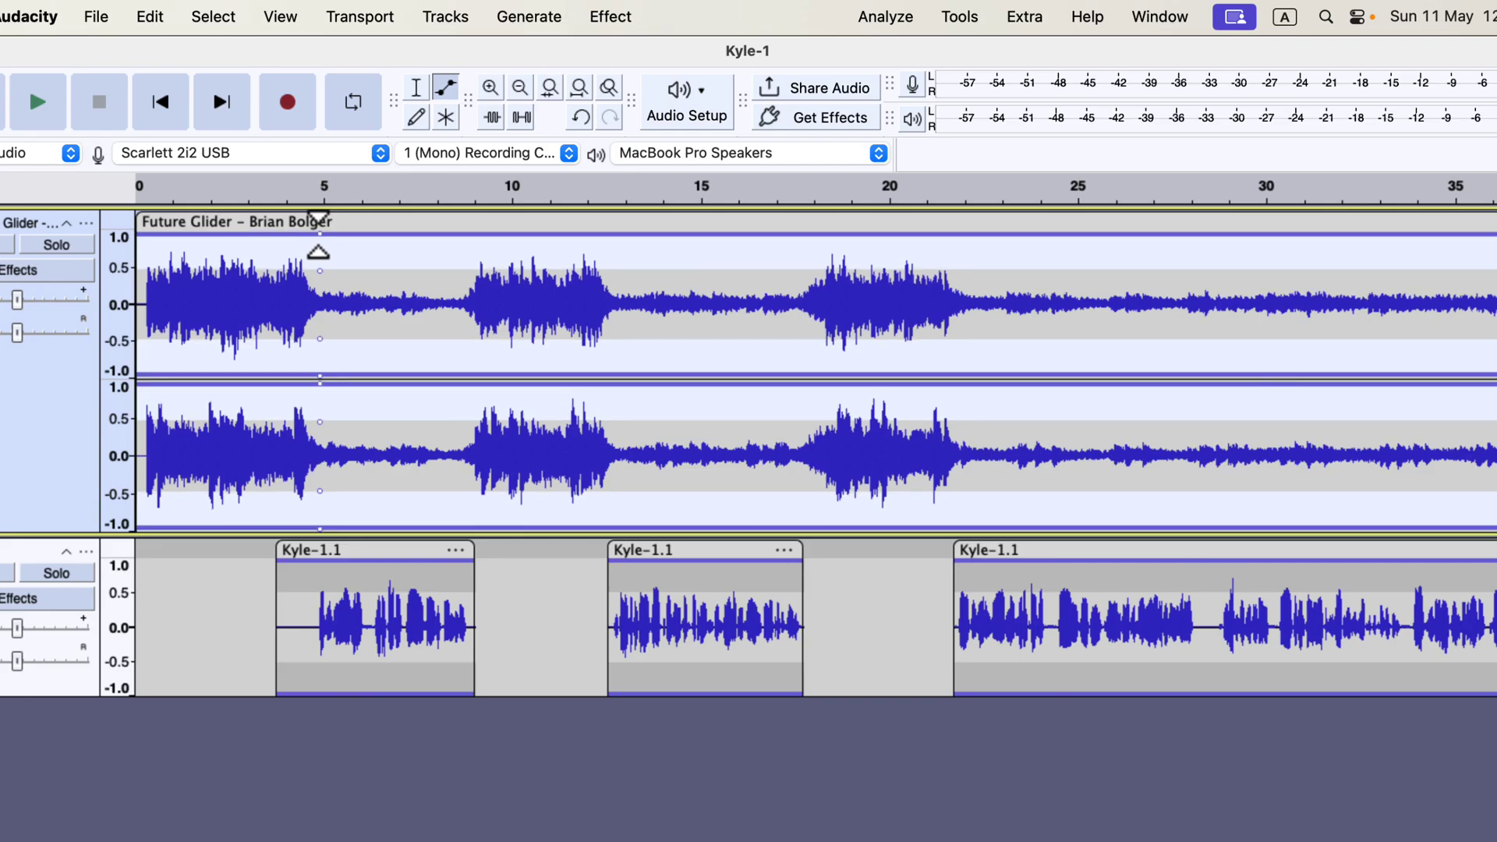
click(474, 232)
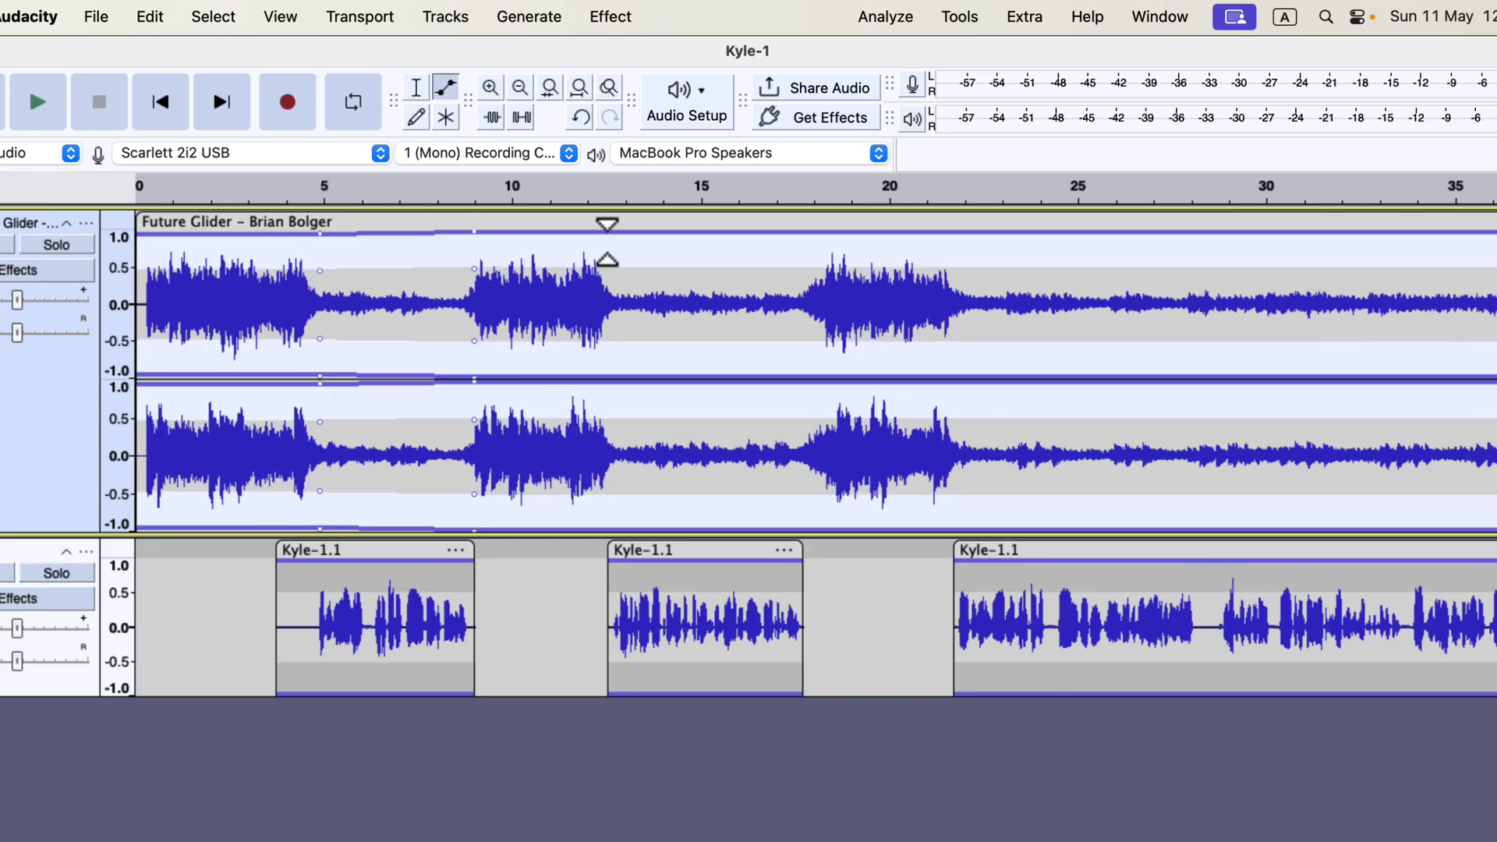
click(617, 234)
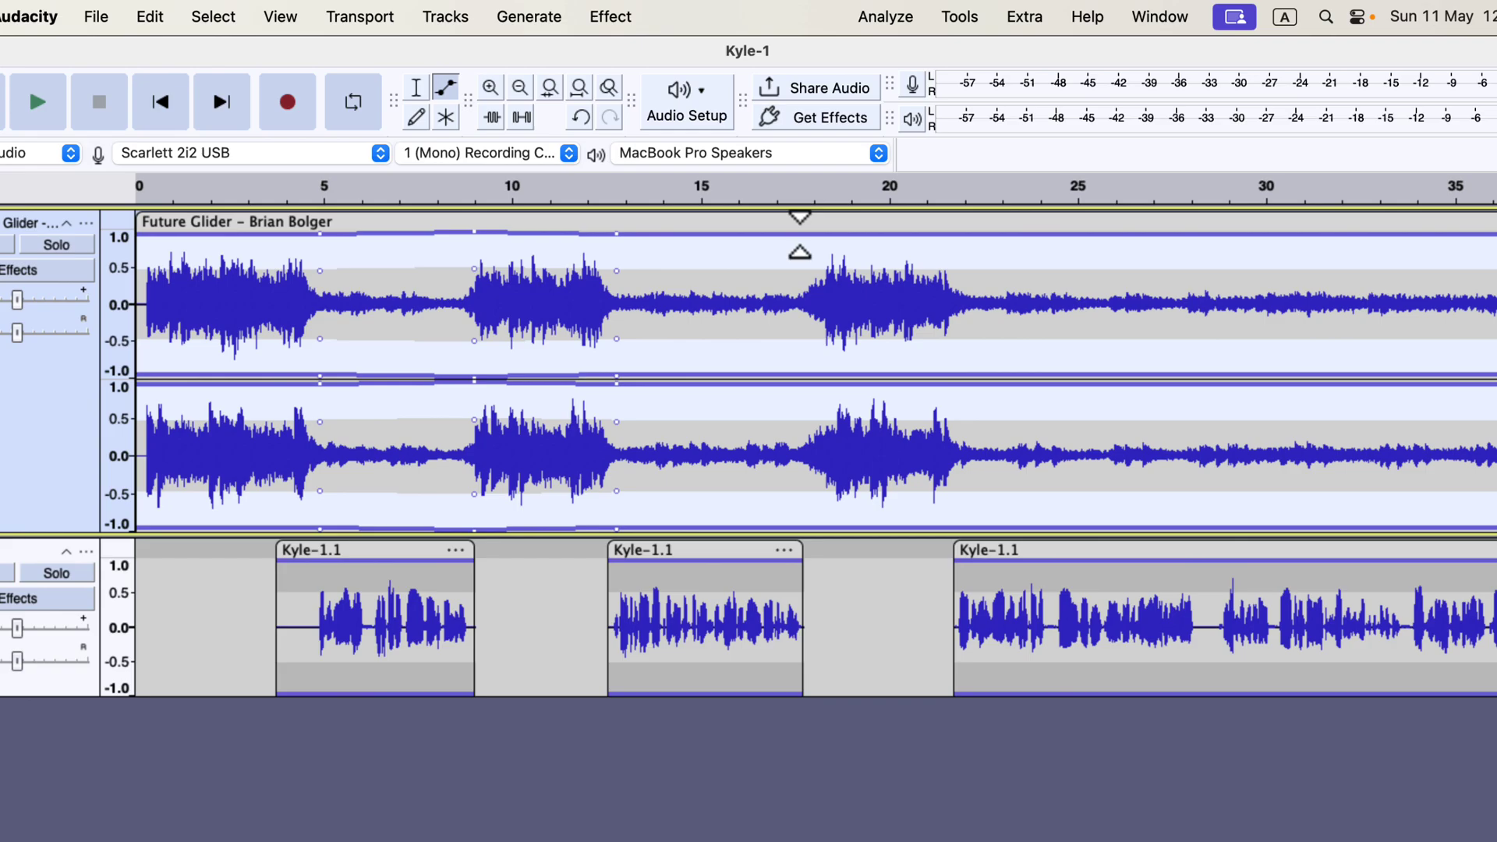
click(802, 234)
drag(955, 235, 953, 238)
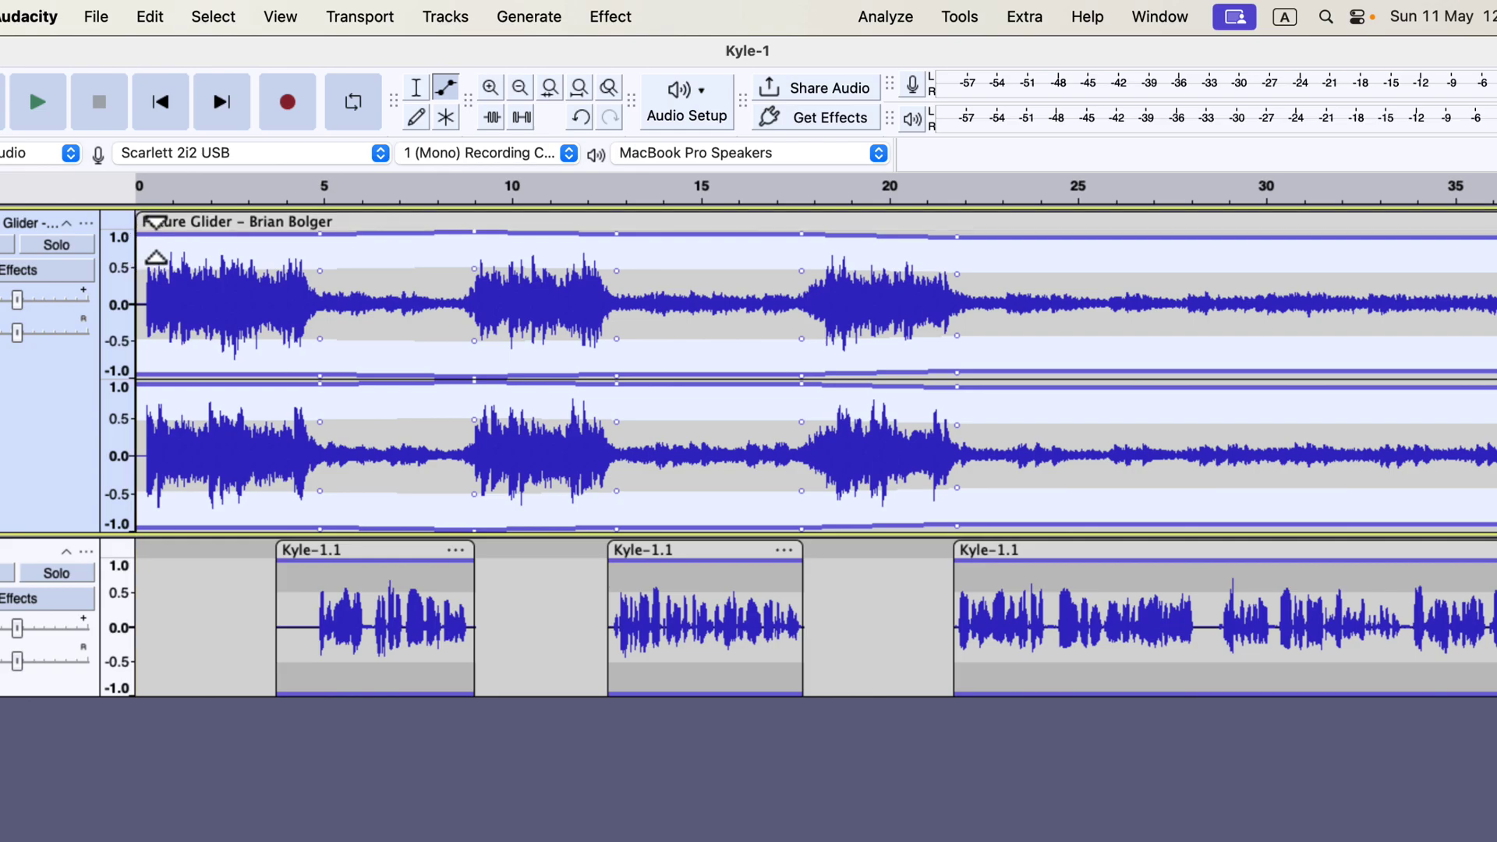
Step: Lower the Future Glider envelope at about 0.5, 19 to 21, 9.8 and 6.9 seconds, and revert an extra point near 0.8 seconds
drag(154, 238, 152, 265)
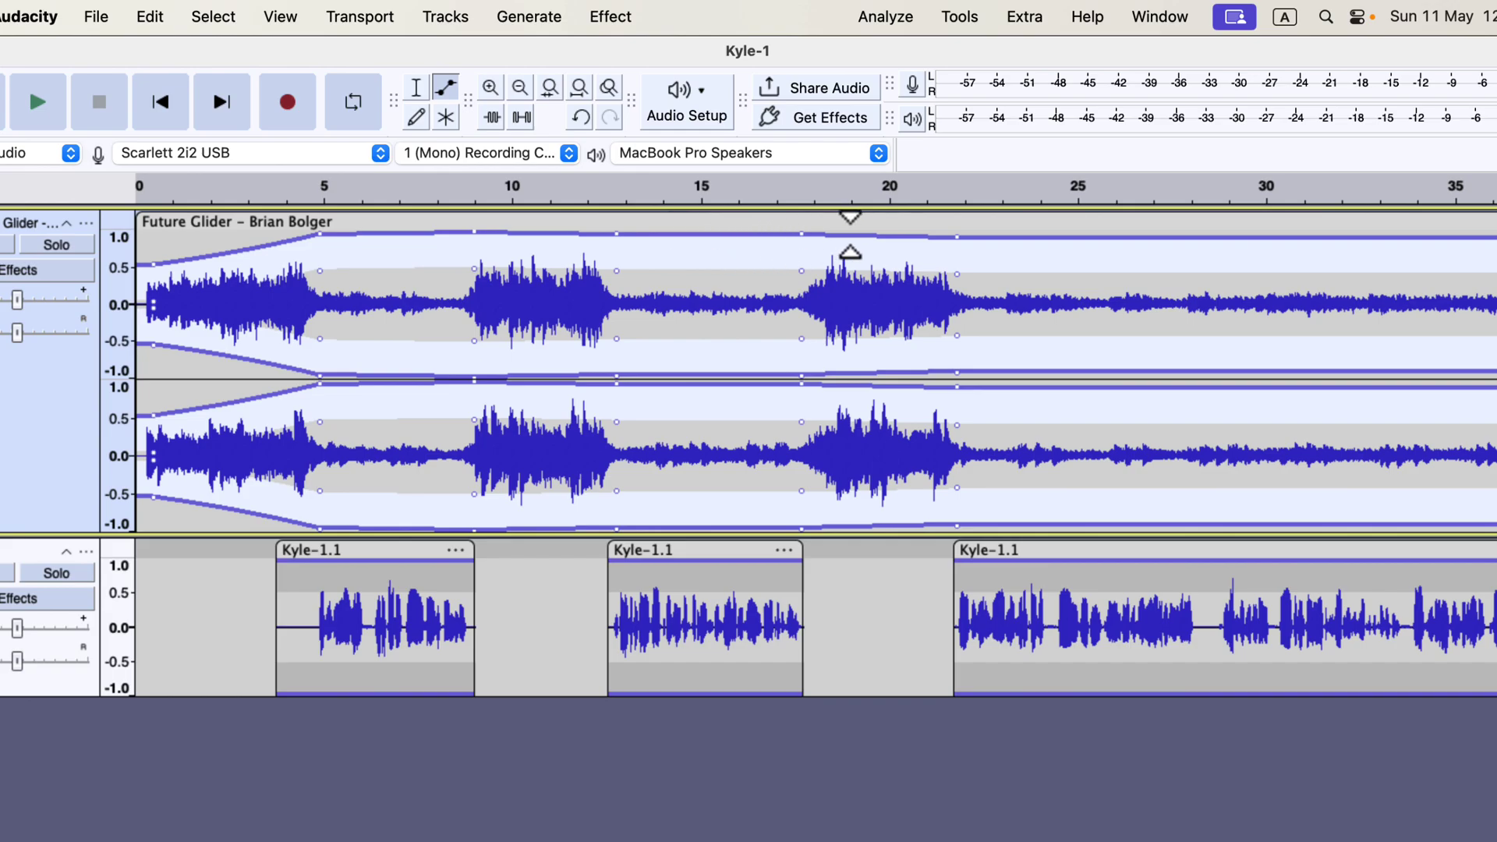
drag(847, 234, 924, 253)
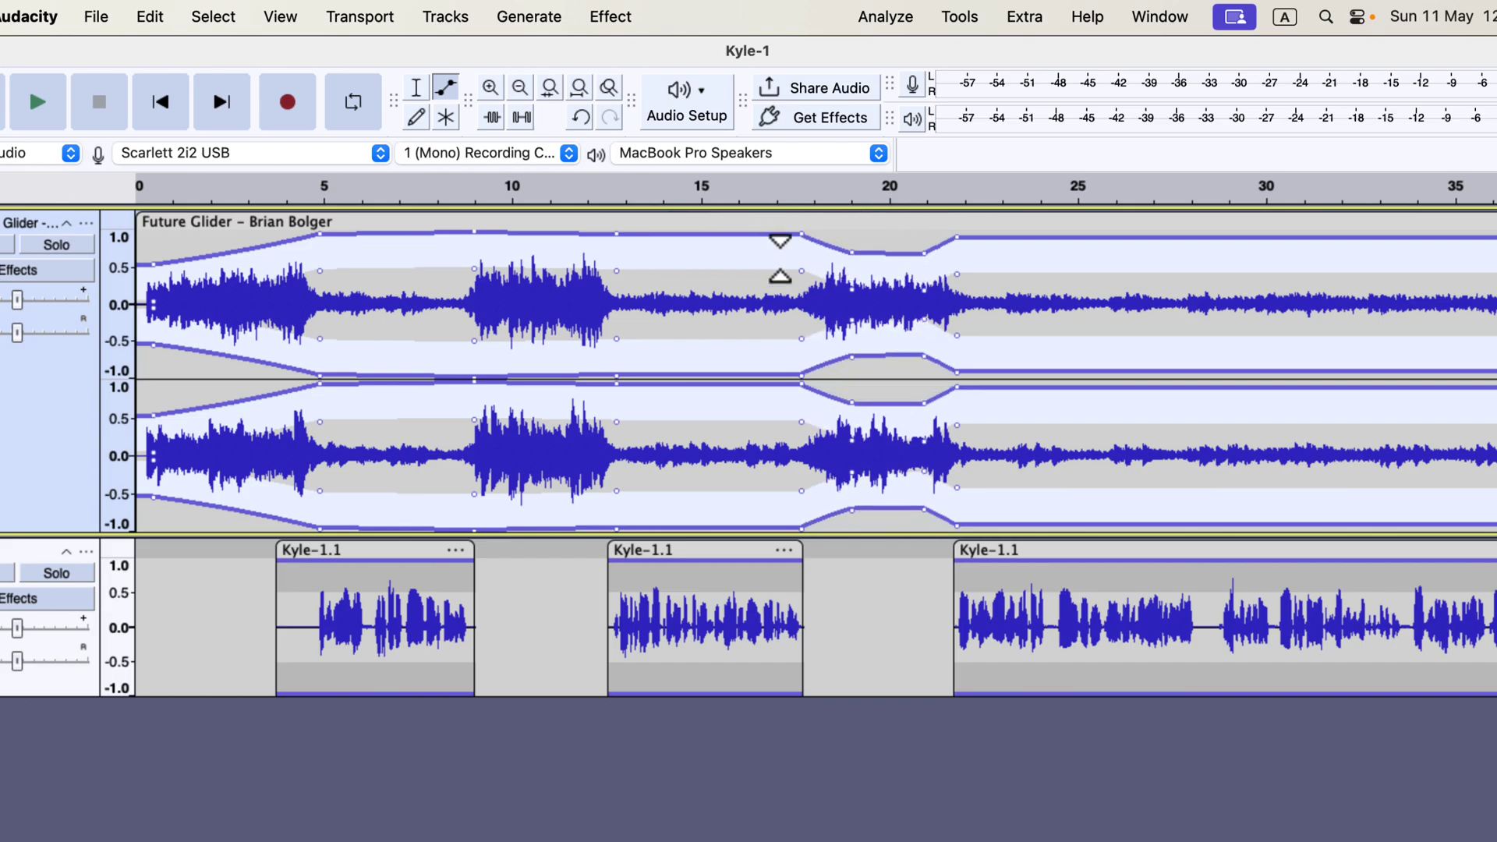
drag(503, 238, 507, 248)
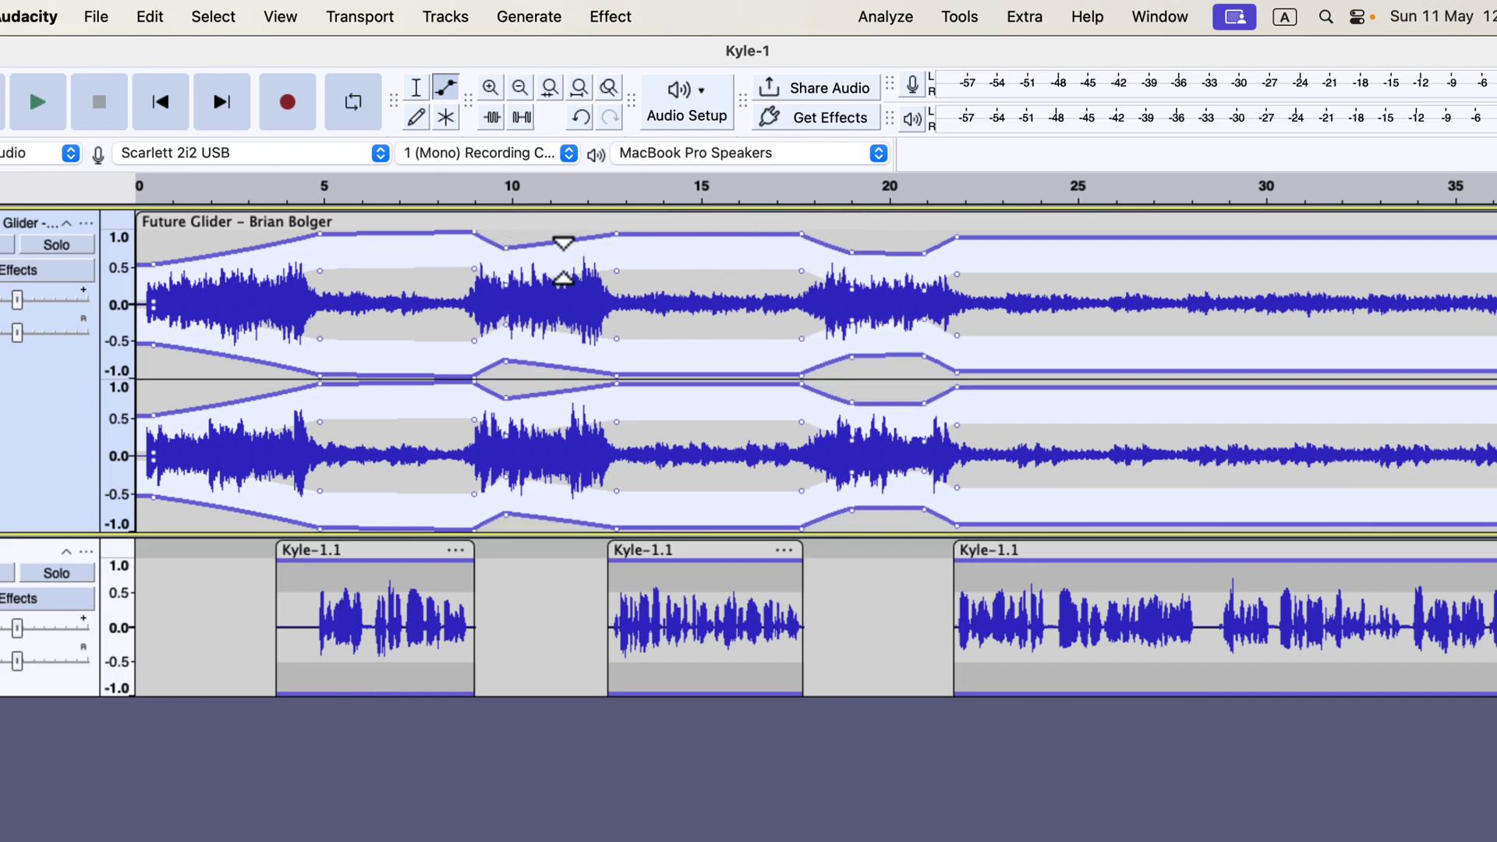
drag(396, 234, 396, 255)
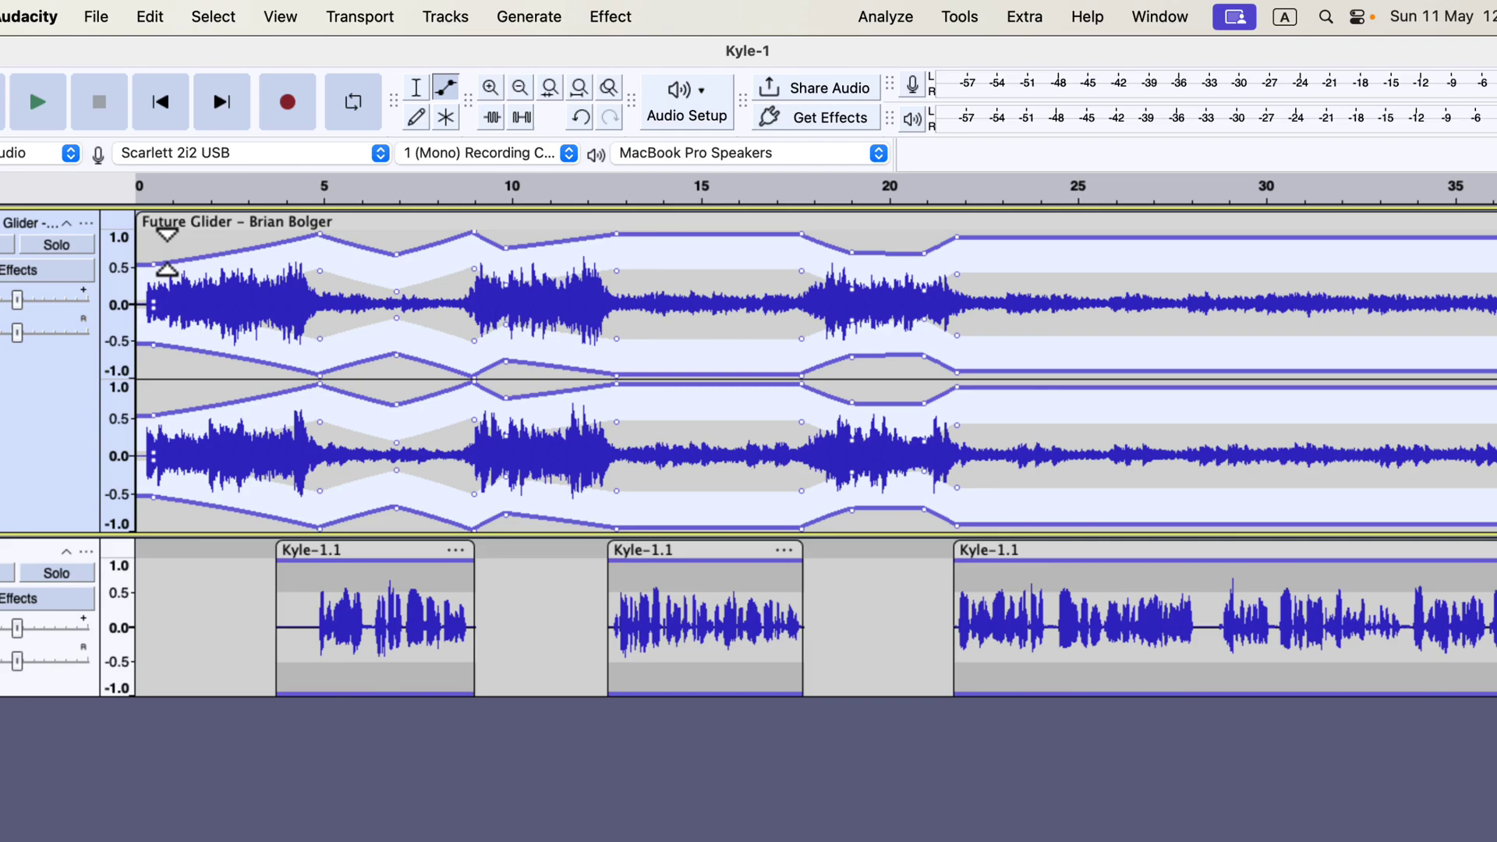
click(166, 247)
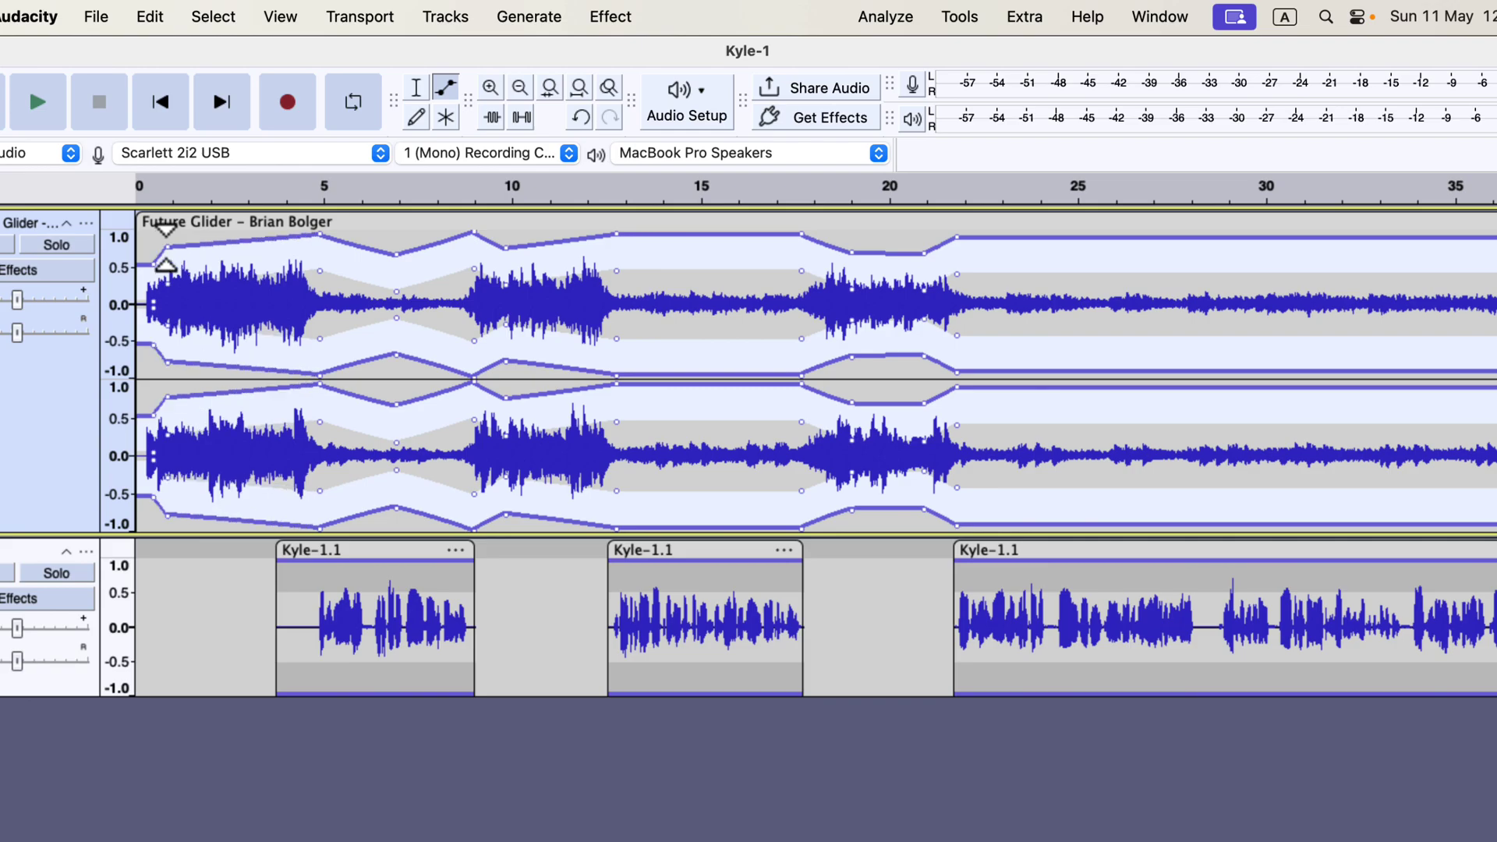
key(super+z)
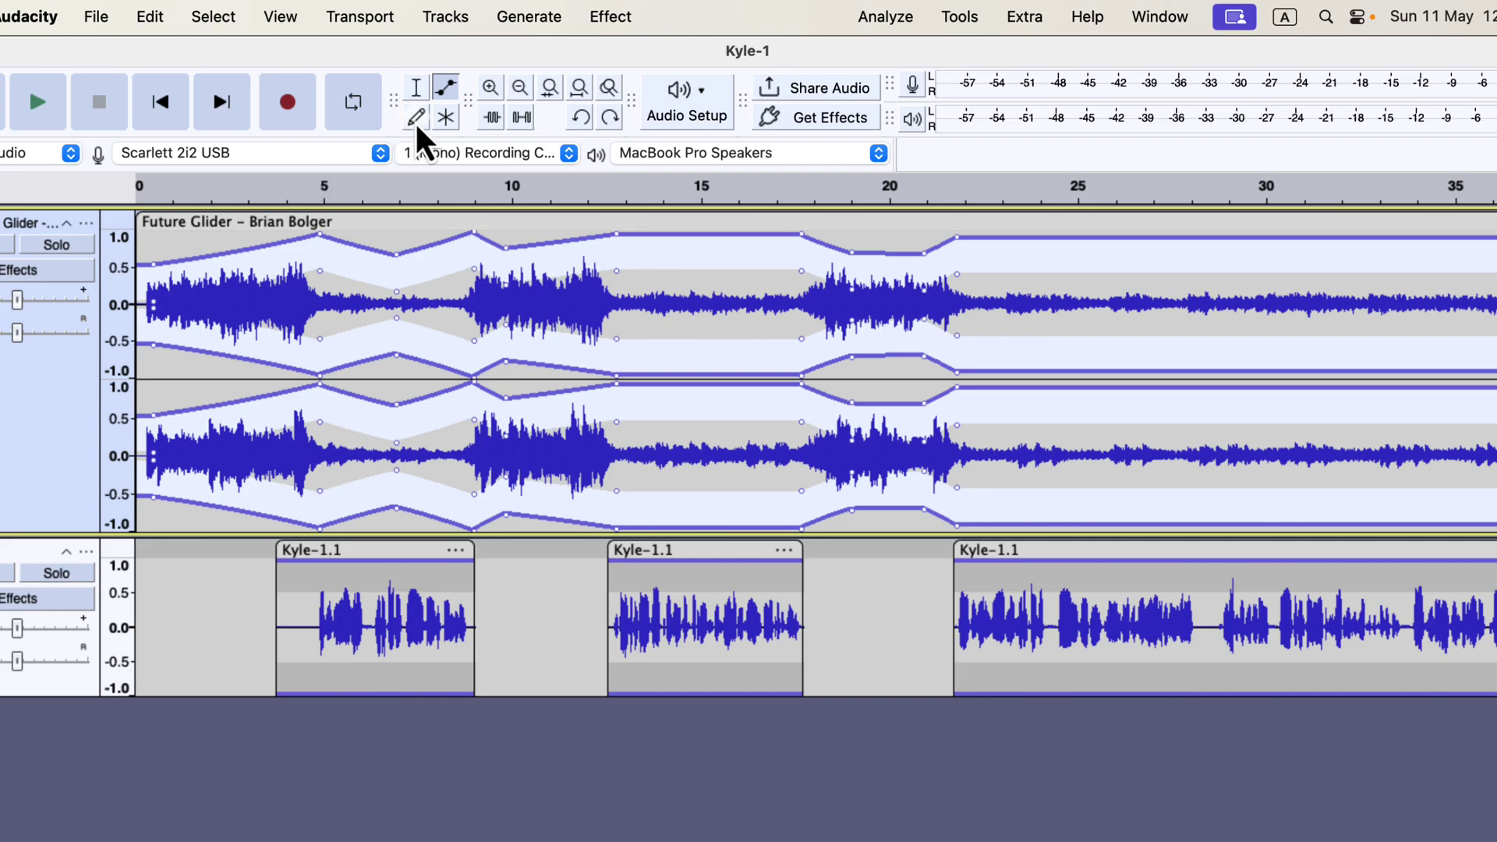
Step: With the Multi-Tool, place the cursor at about 0.5 seconds and add an envelope point to Future Glider near 2.2 seconds
click(445, 119)
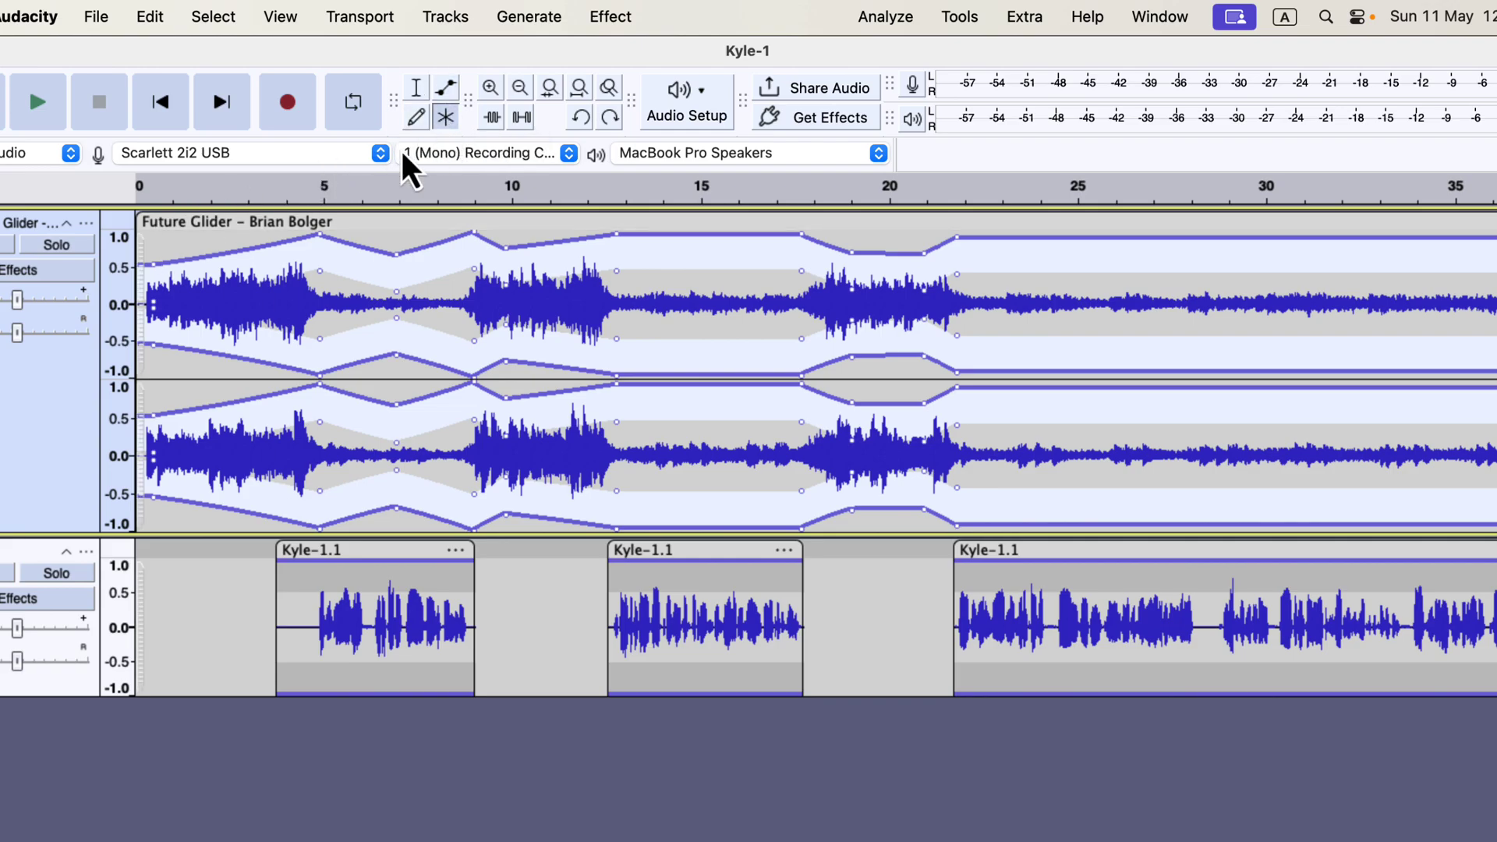
click(167, 246)
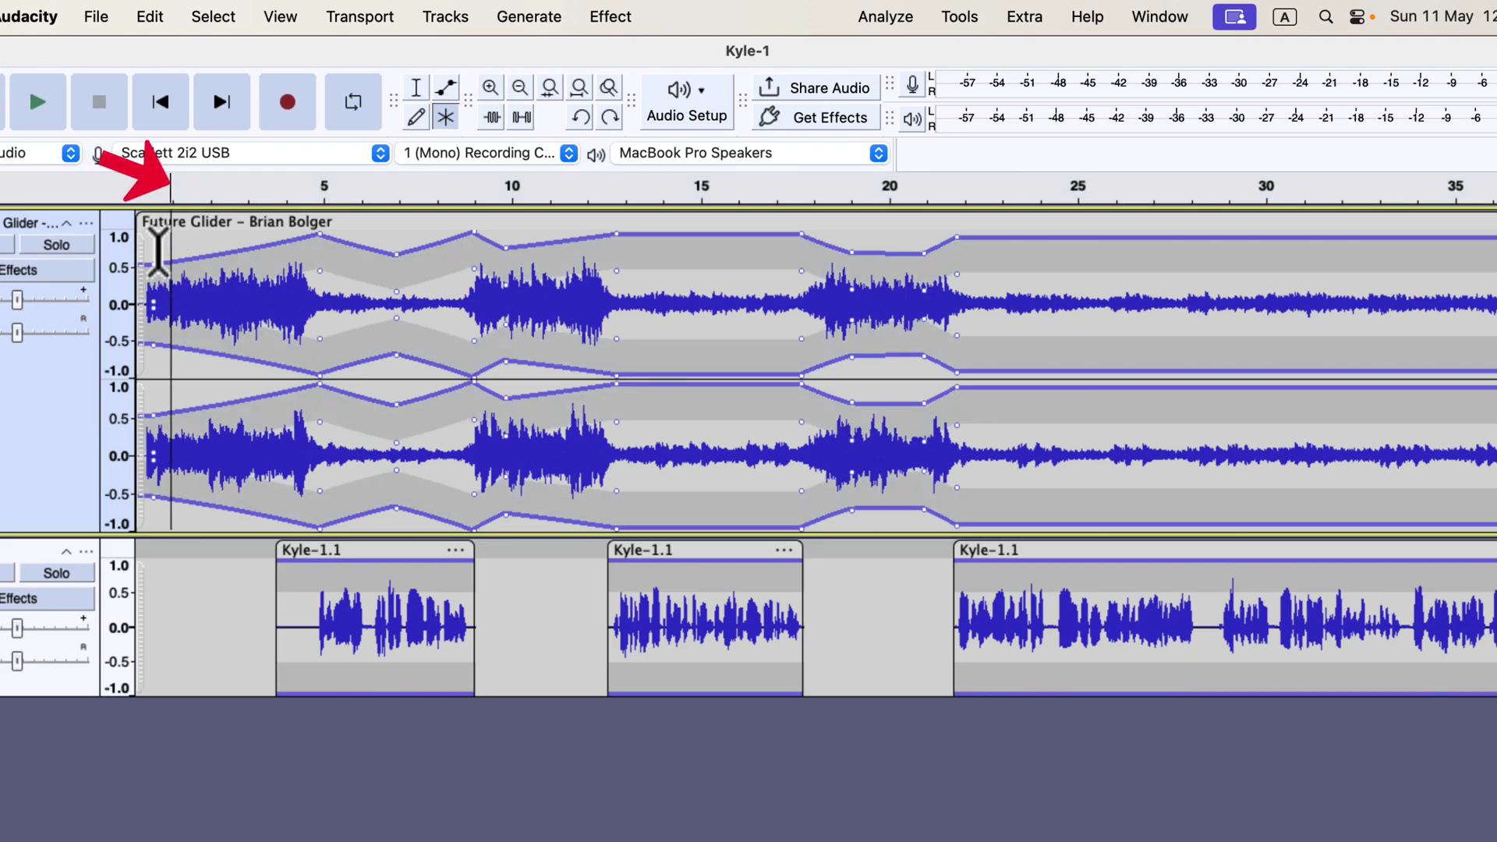
click(154, 261)
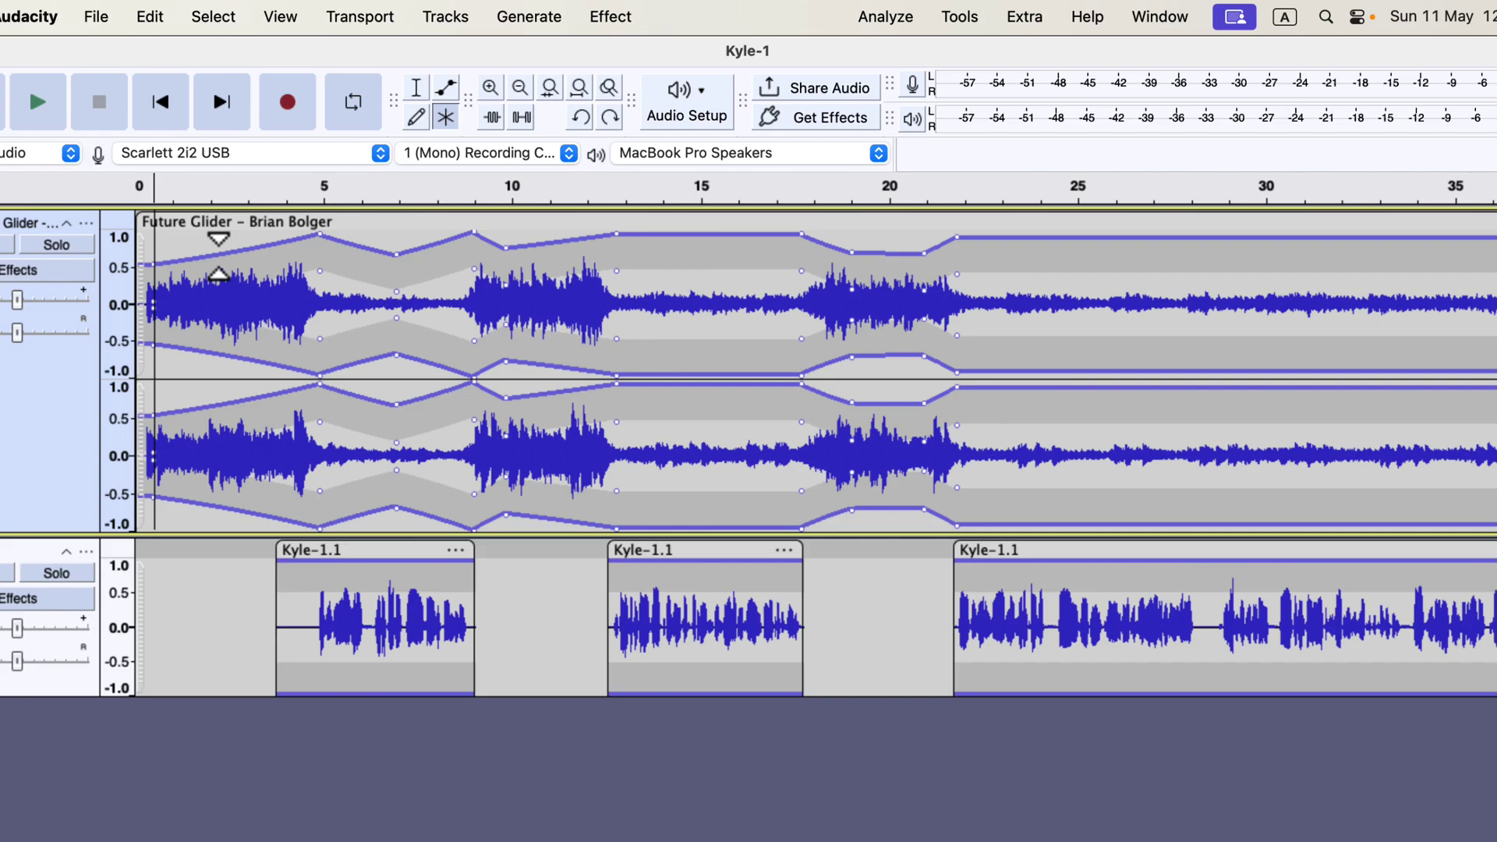
mouse_move(218, 254)
mouse_down()
mouse_move(218, 267)
mouse_move(218, 230)
mouse_move(219, 257)
mouse_up()
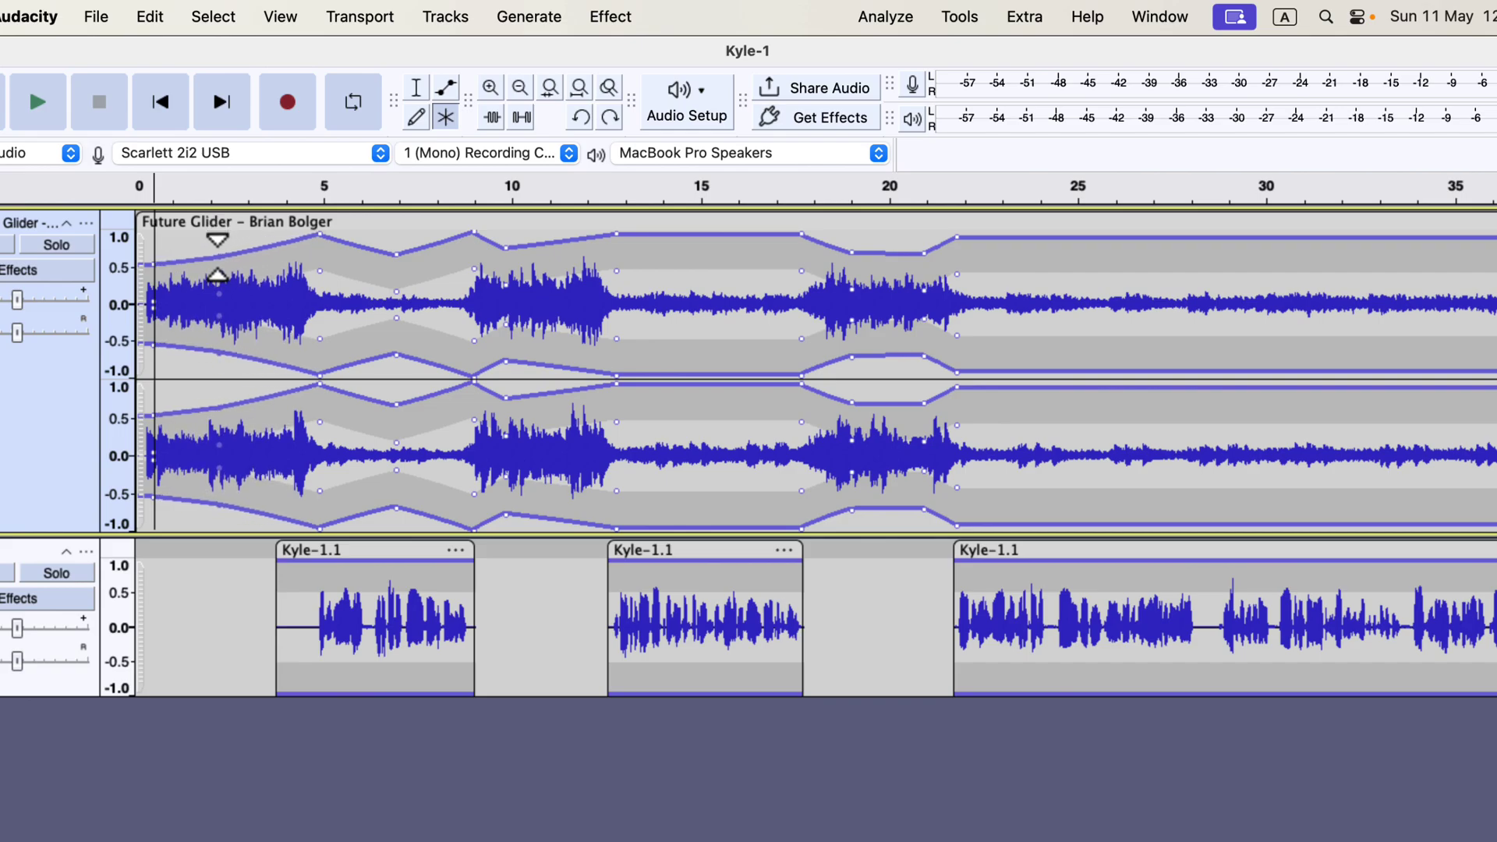
Step: Play the voice and music mix from about 0.2 seconds to check the Future Glider envelope, and stop playback
click(146, 251)
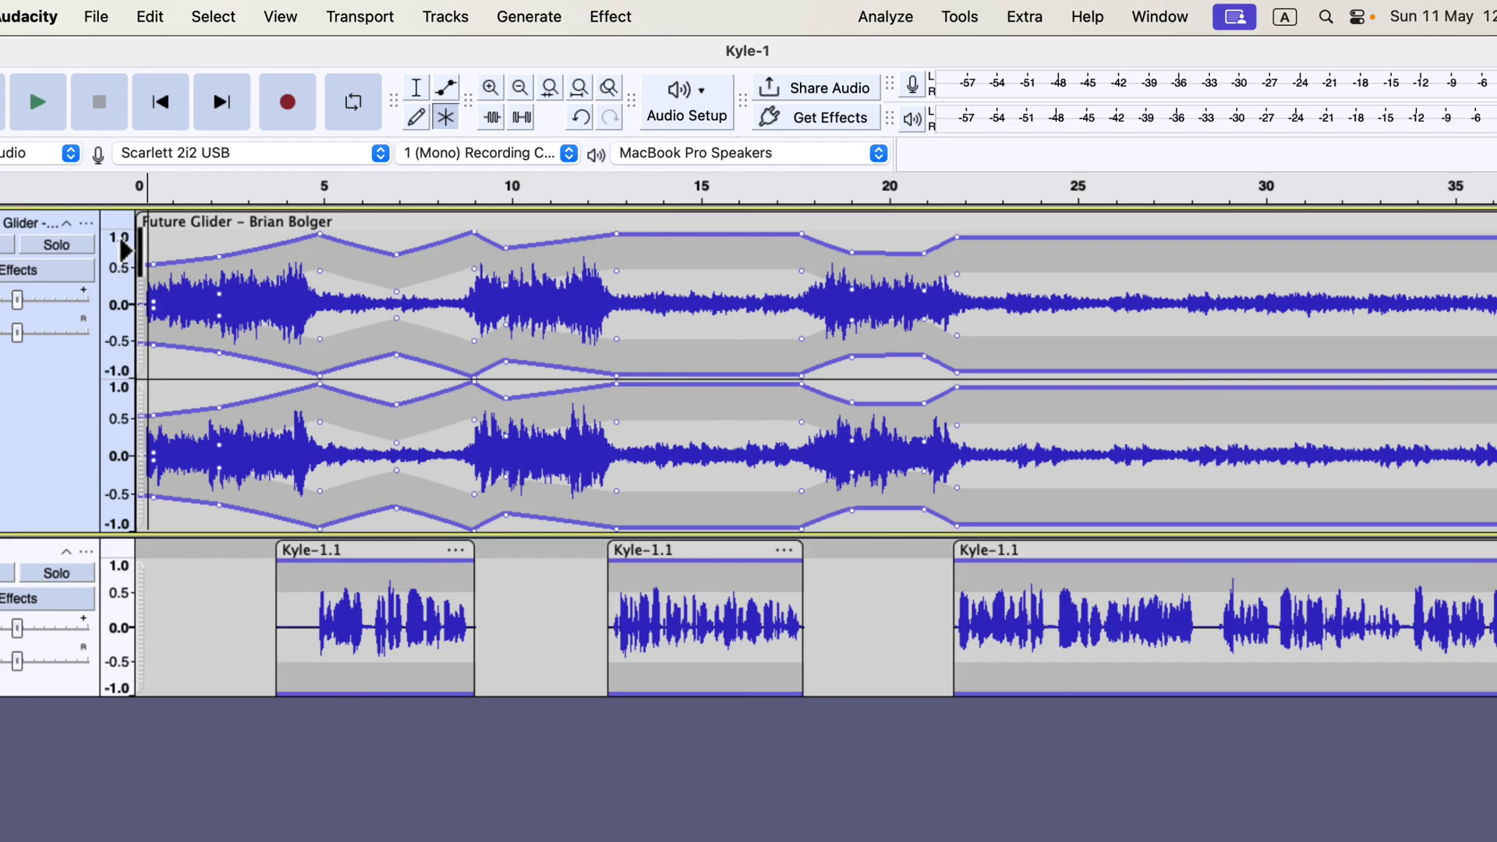
key(space)
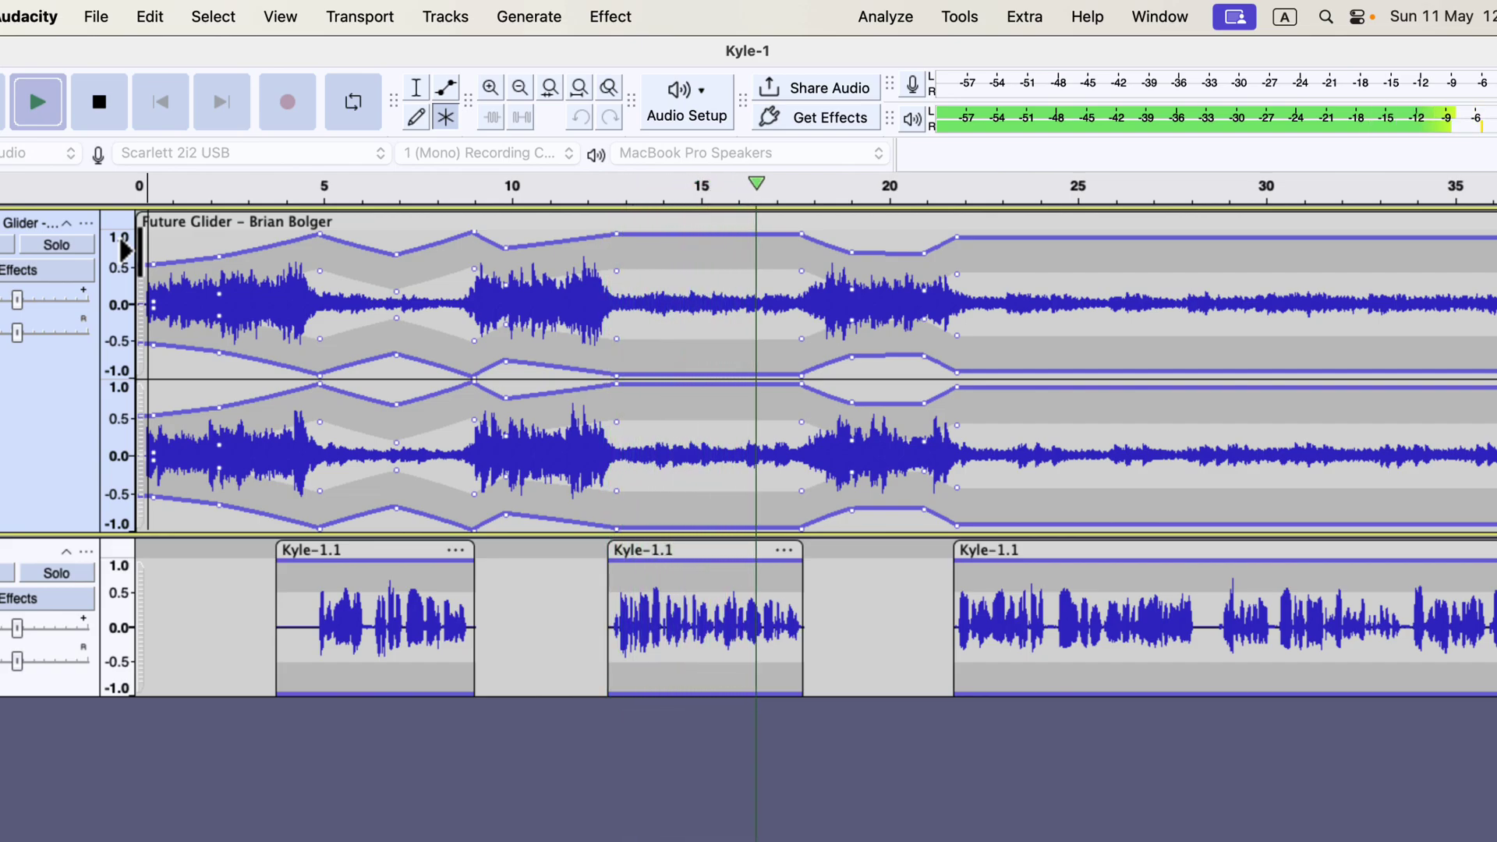
key(space)
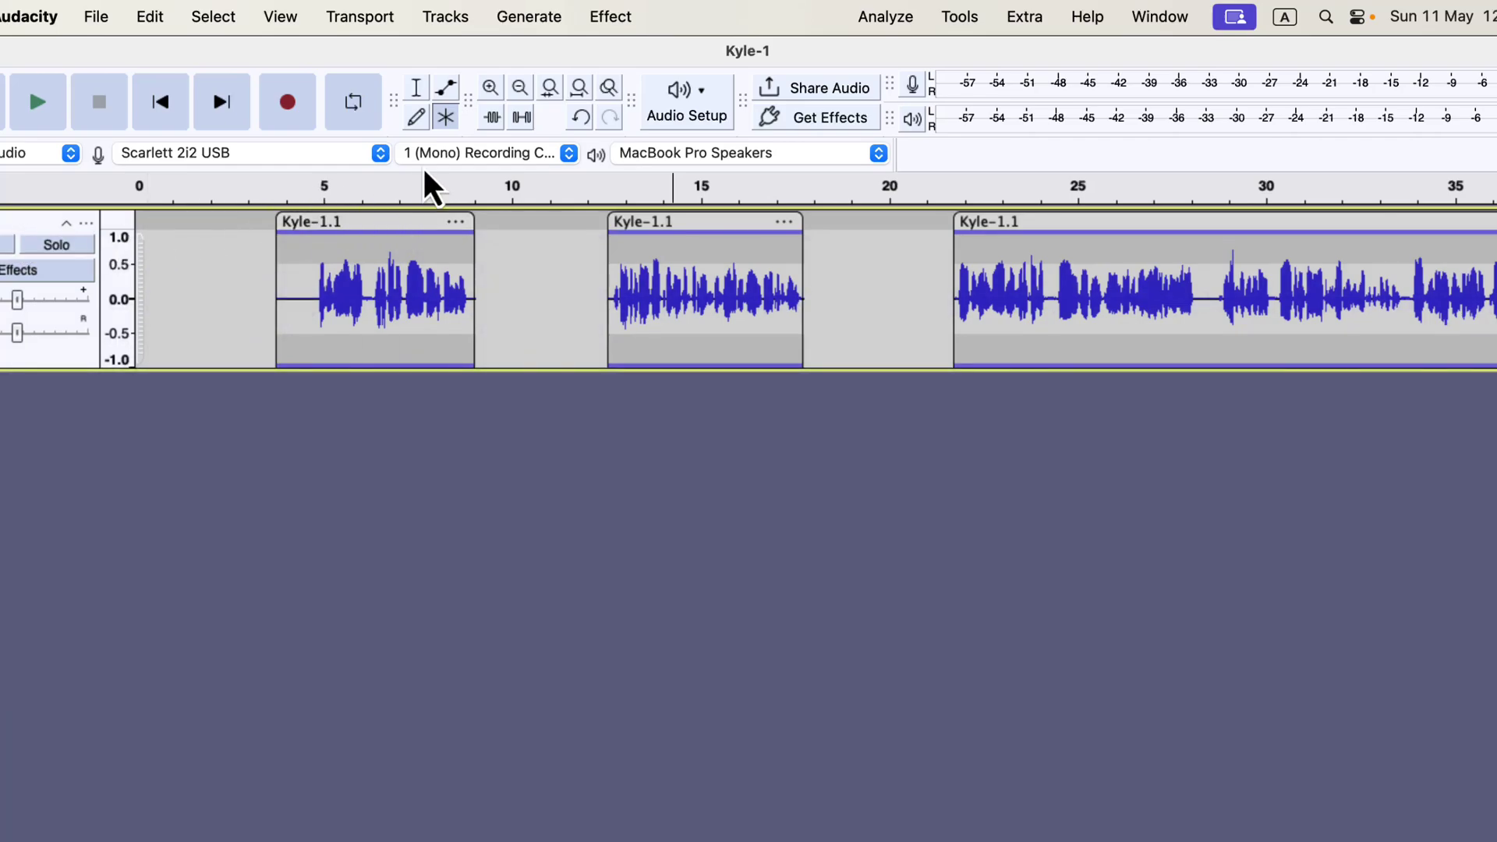
Step: Using the Envelope tool, add points to the third voice clip at about 28.5 and 30.2 seconds and lower the volume between them
click(448, 87)
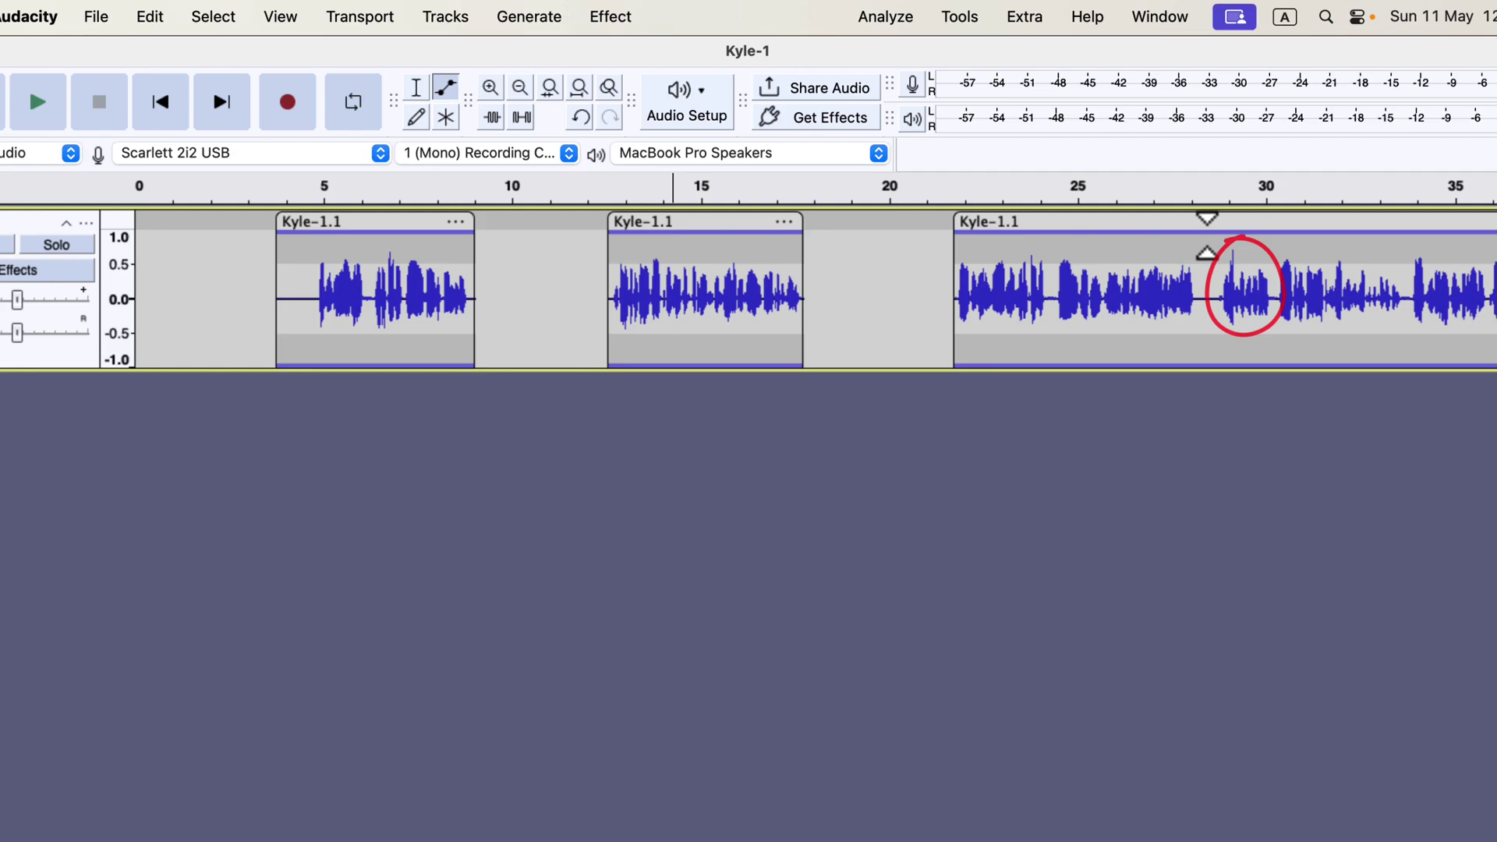
click(1208, 234)
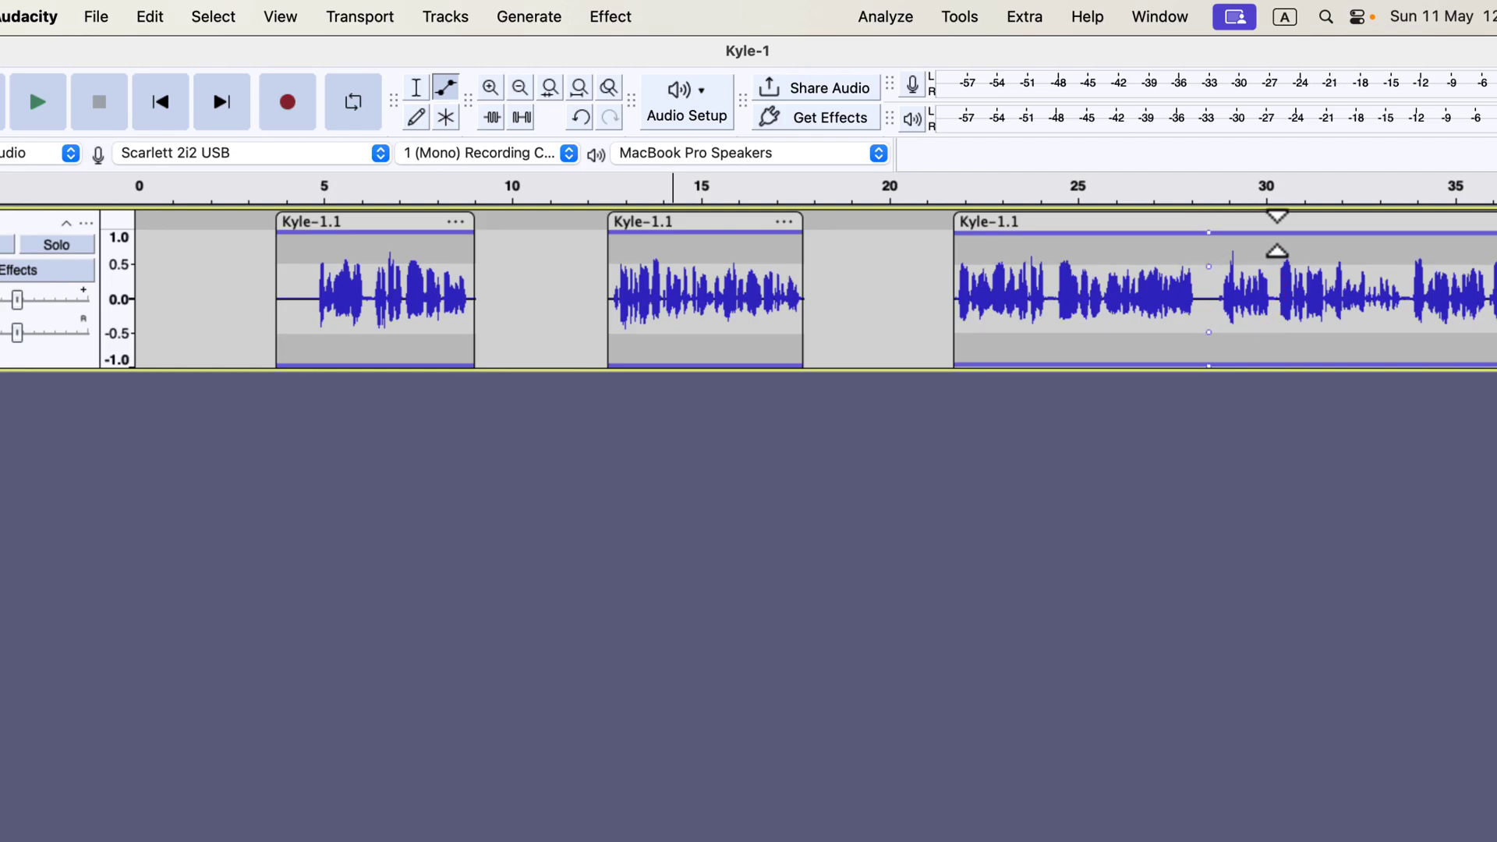
click(1273, 234)
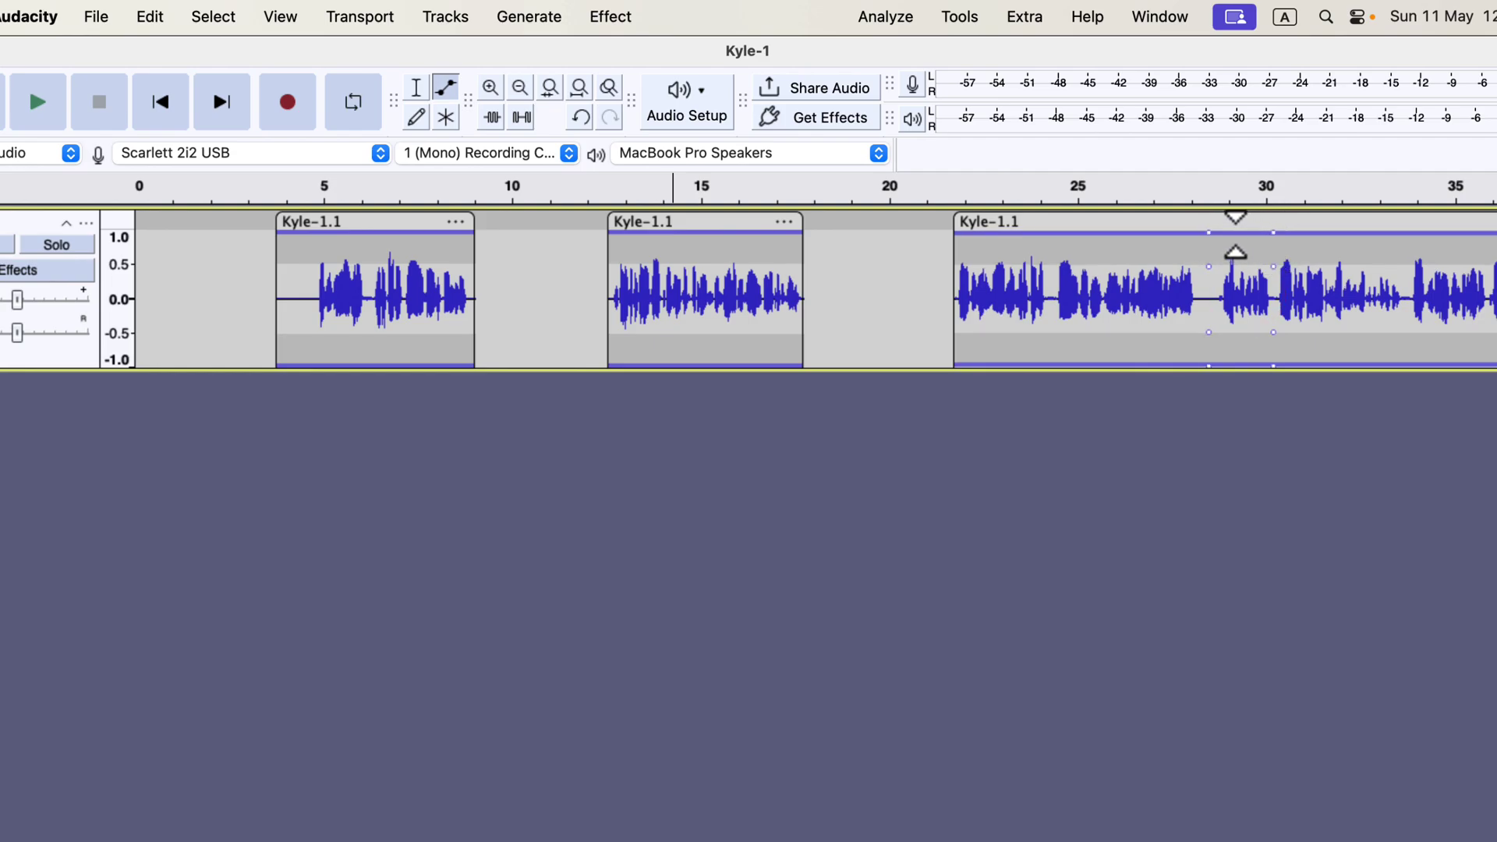
mouse_move(1236, 241)
mouse_down()
mouse_move(1254, 242)
mouse_move(1216, 251)
mouse_move(1251, 266)
mouse_up()
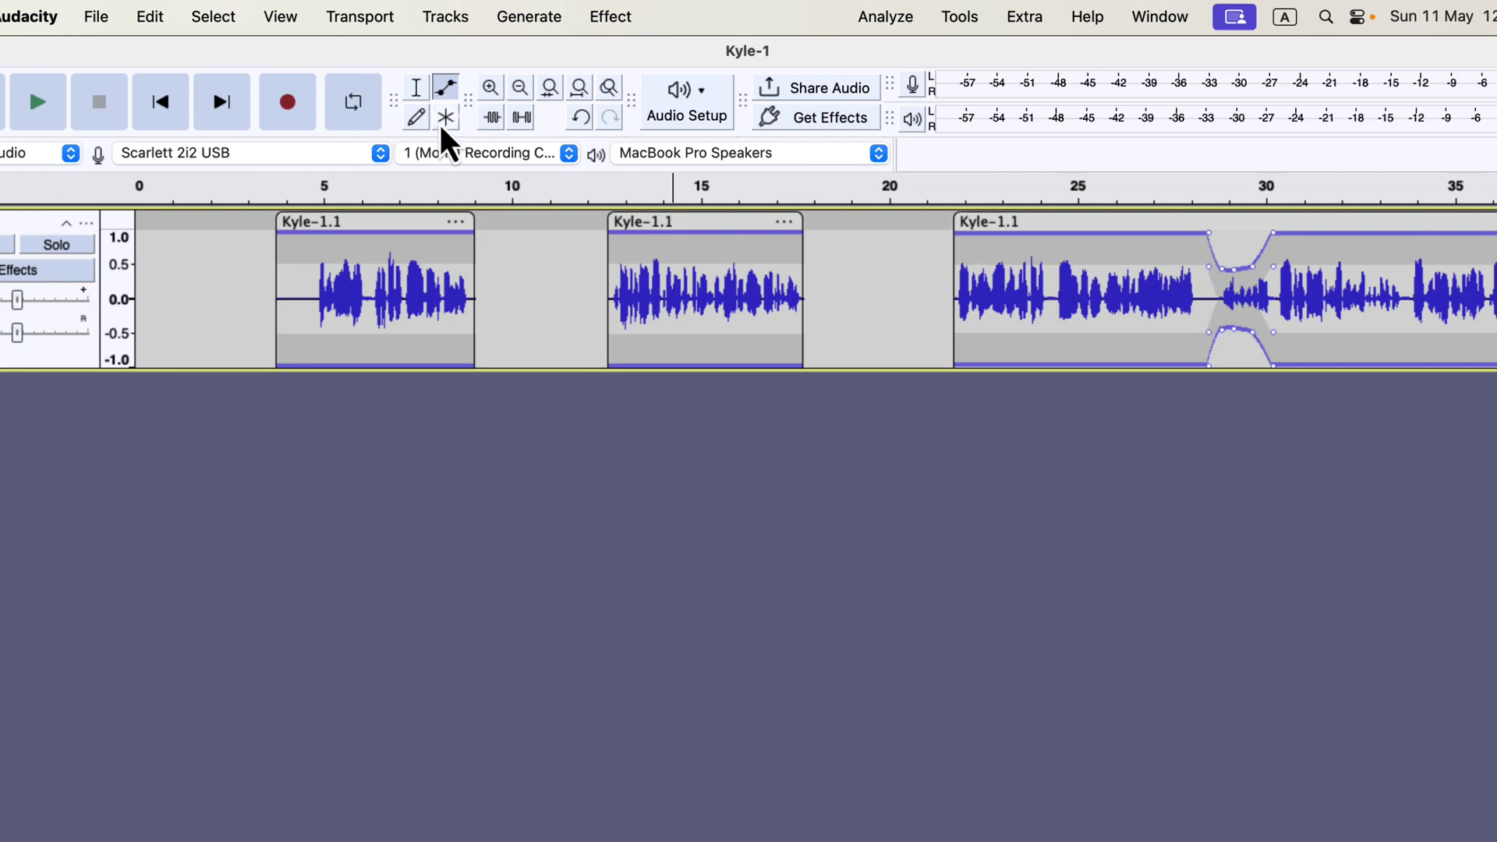
Step: With the Selection tool, place the cursor at about 21.2 seconds, play through the lowered voice passage and stop playback
click(416, 90)
click(936, 261)
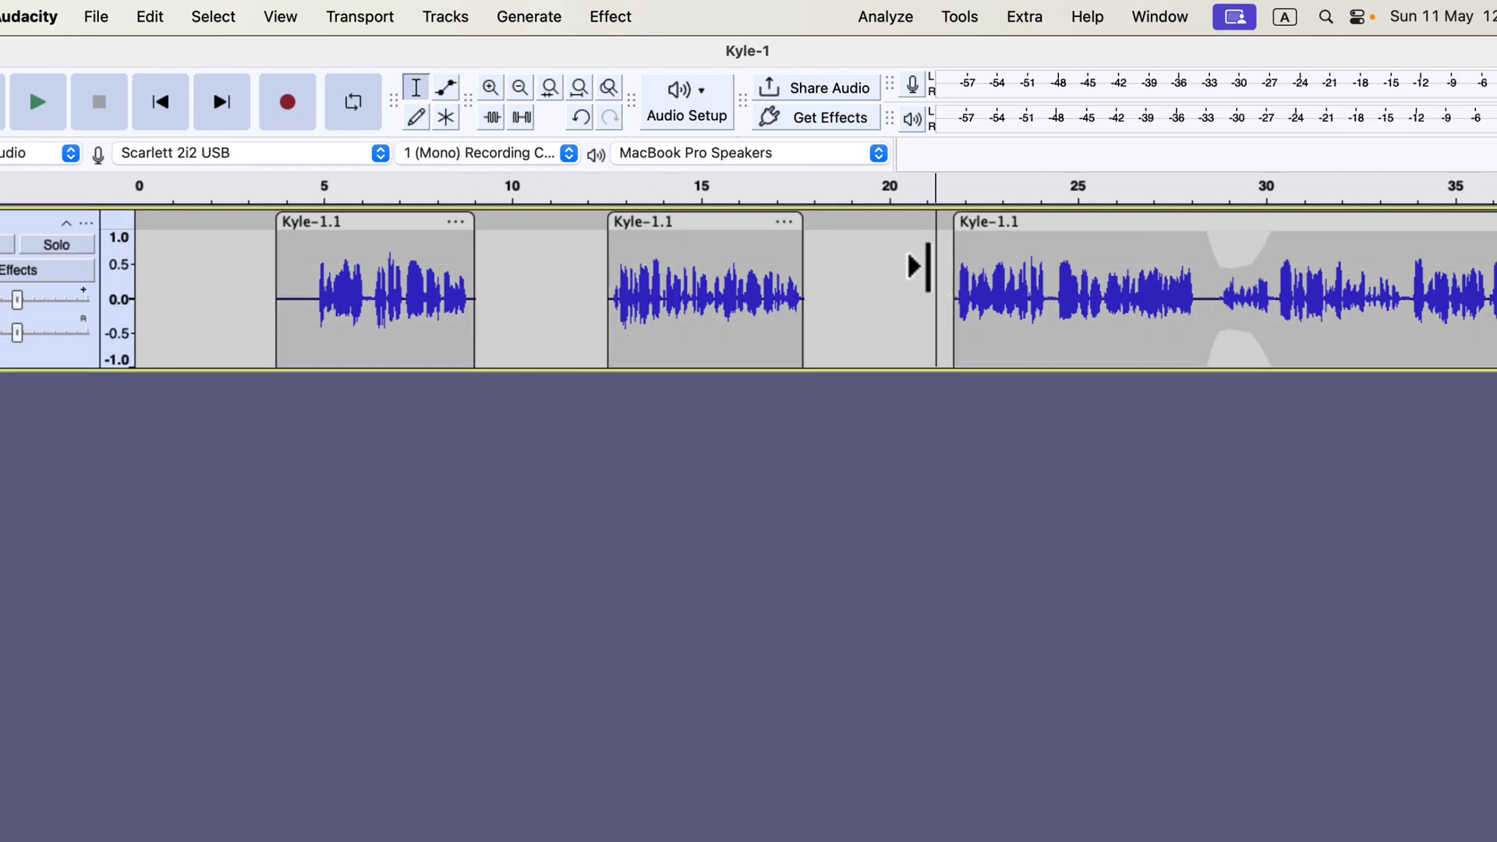
key(space)
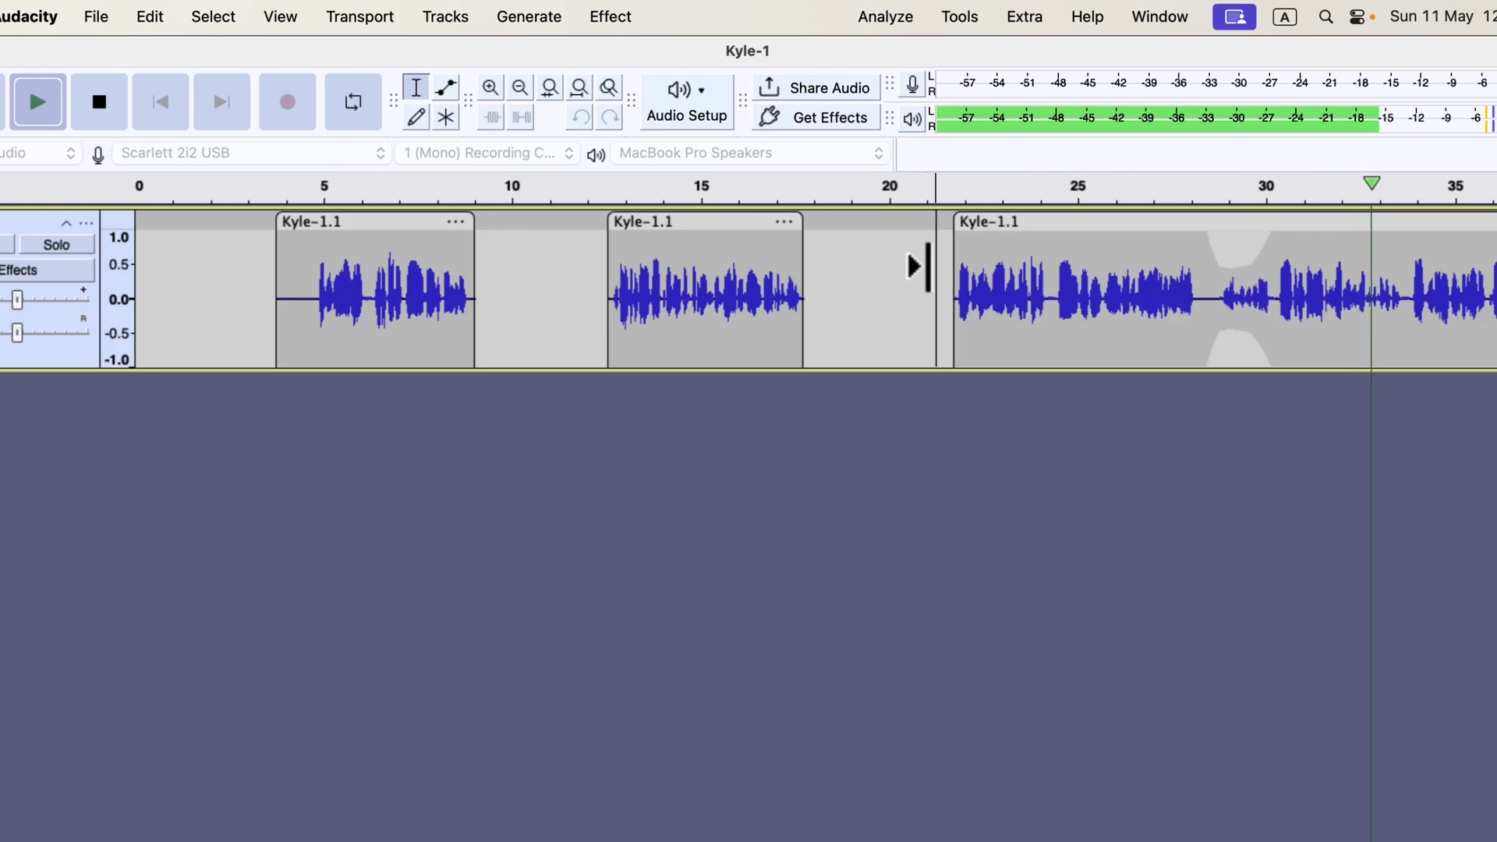
key(space)
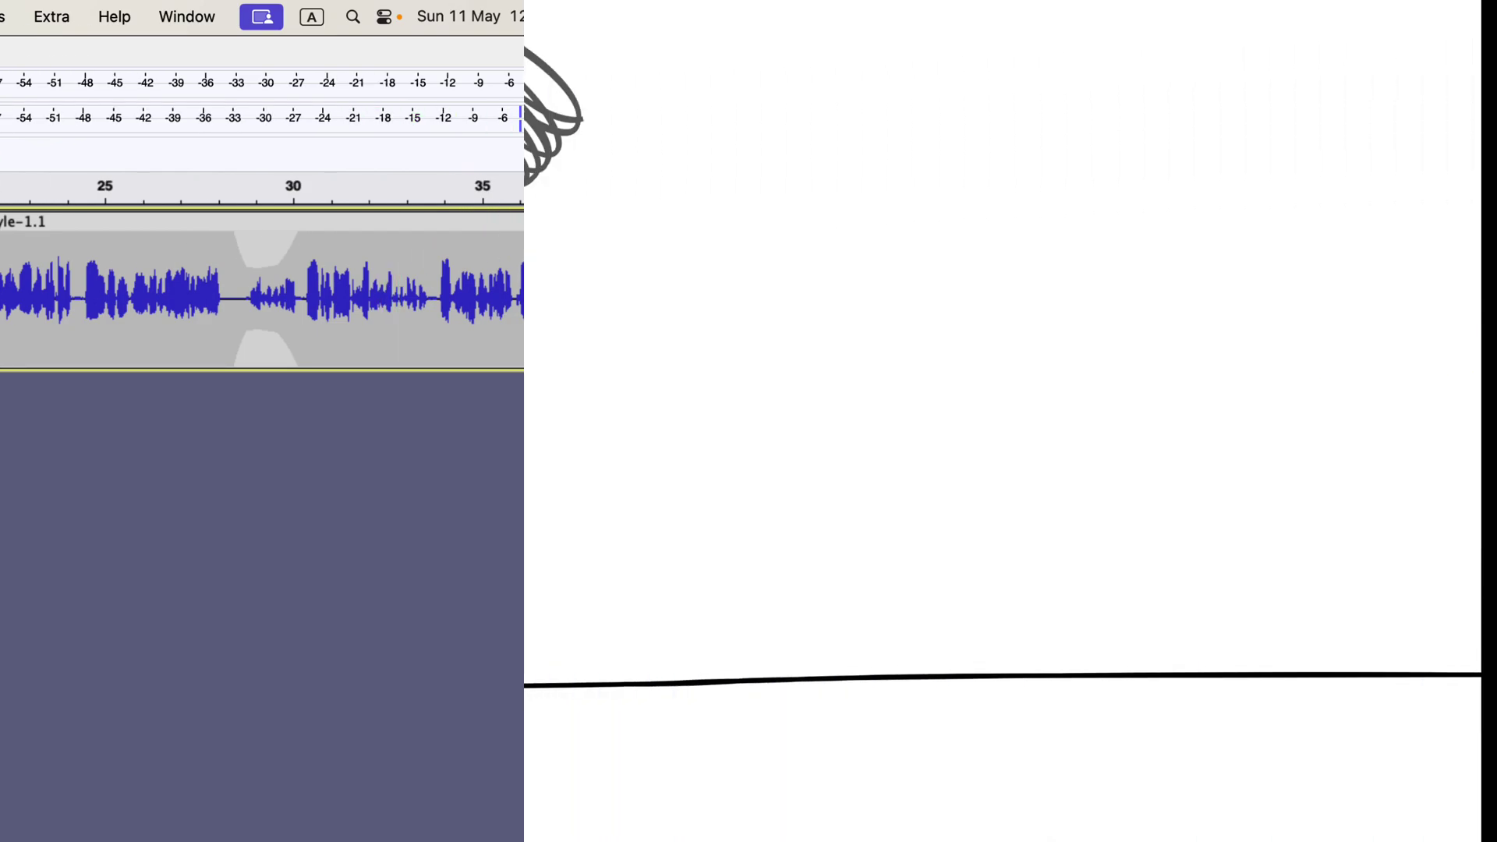
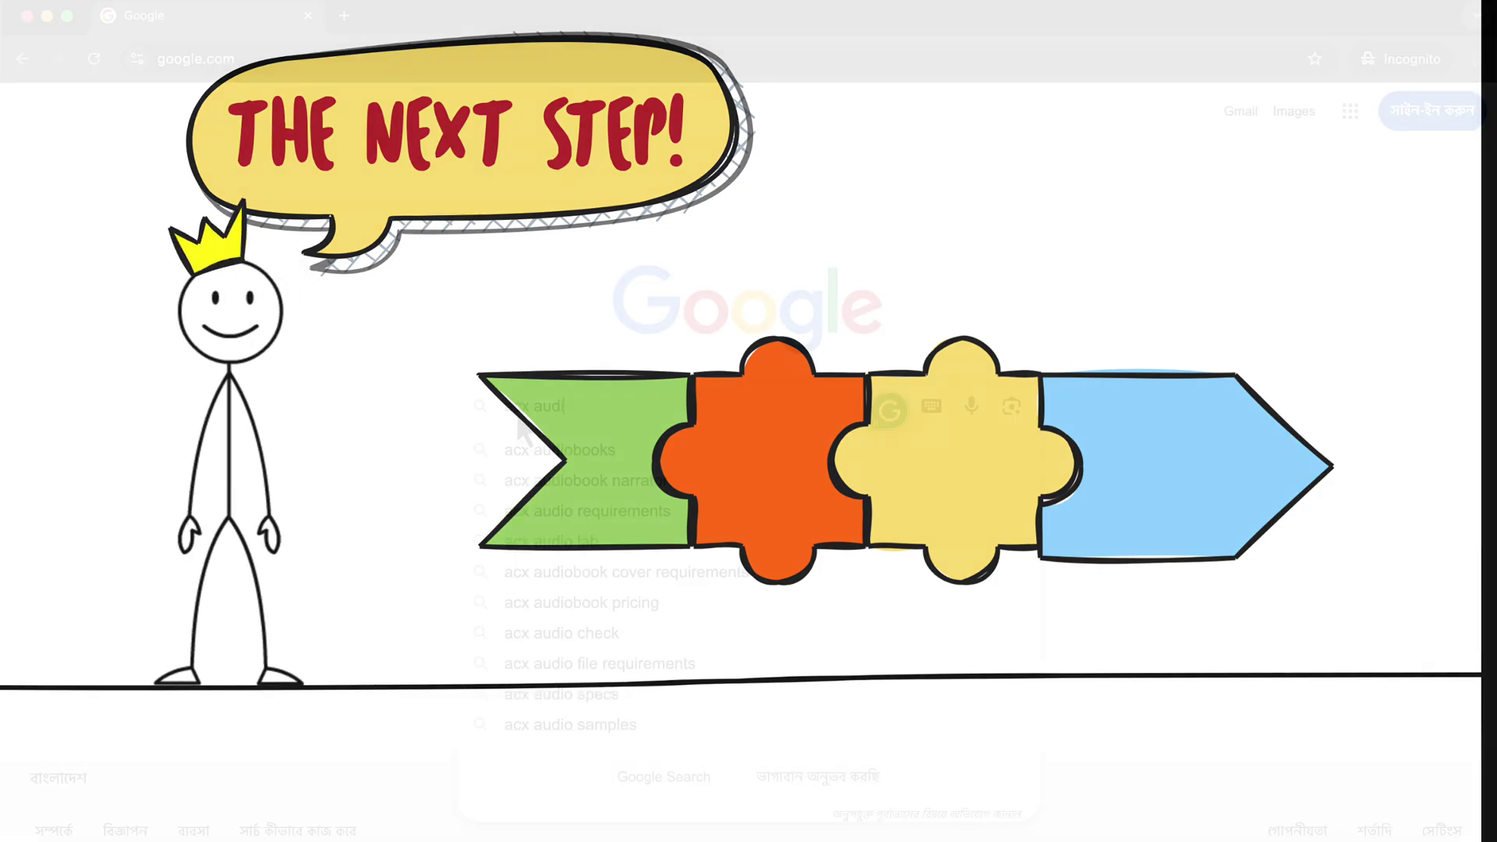
Step: Search Google for "acx audio requirements", open the ACX audio submission requirements article and read through its content and file requirements
text(o re)
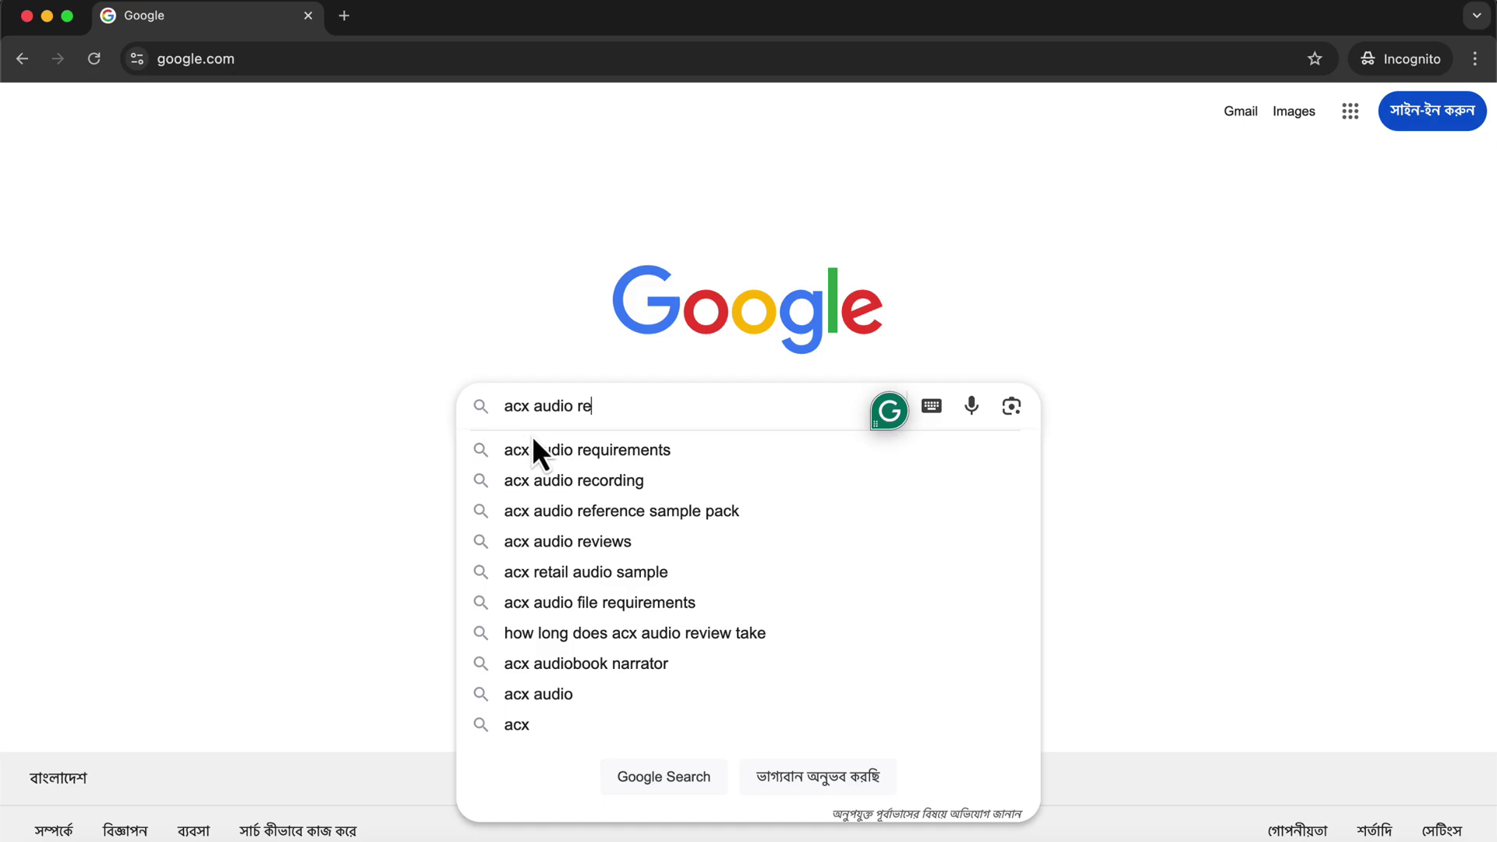
click(663, 458)
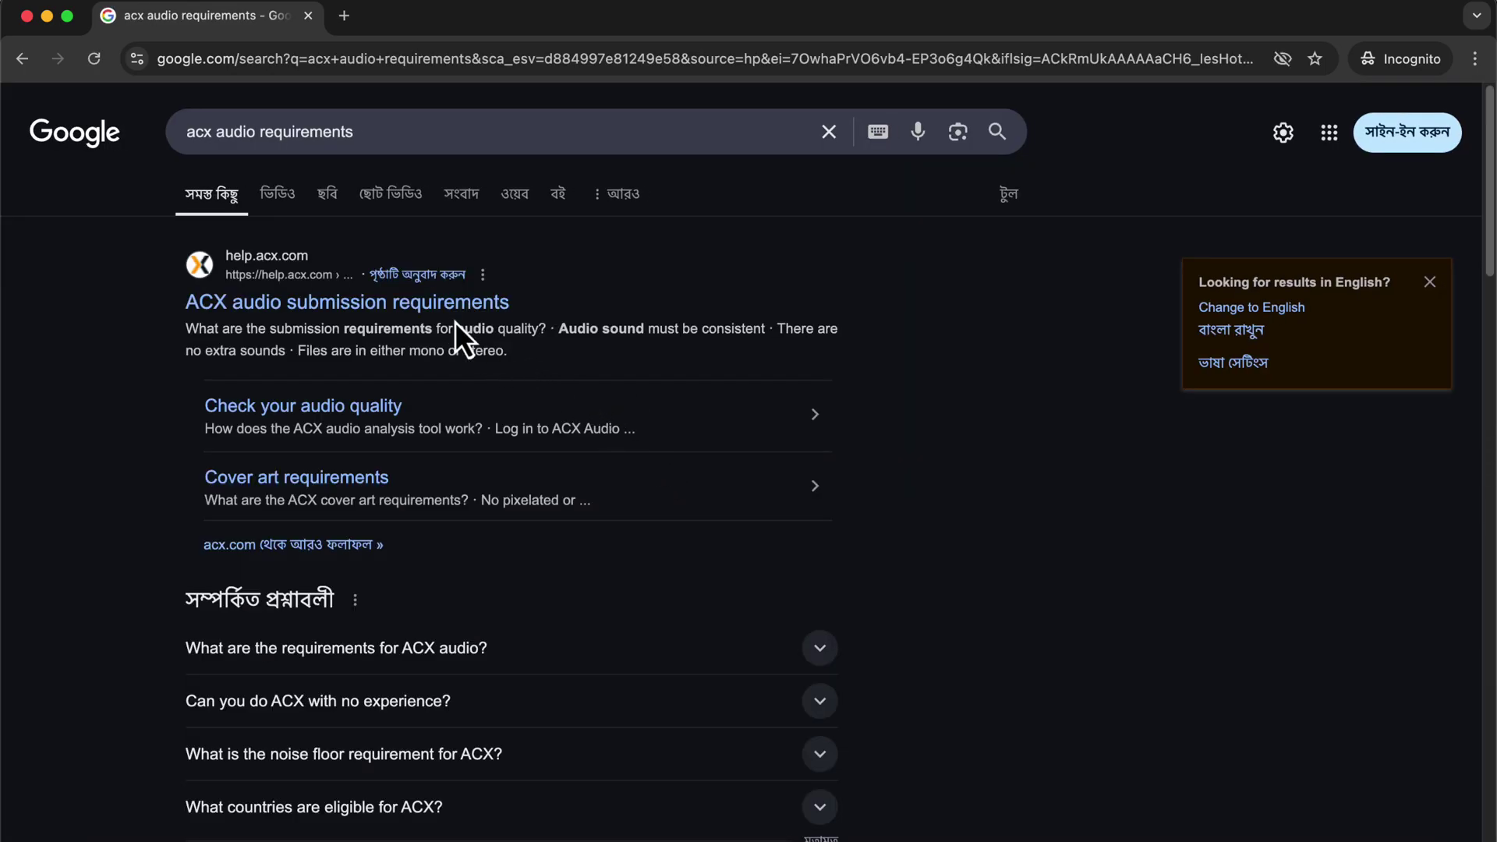
click(453, 327)
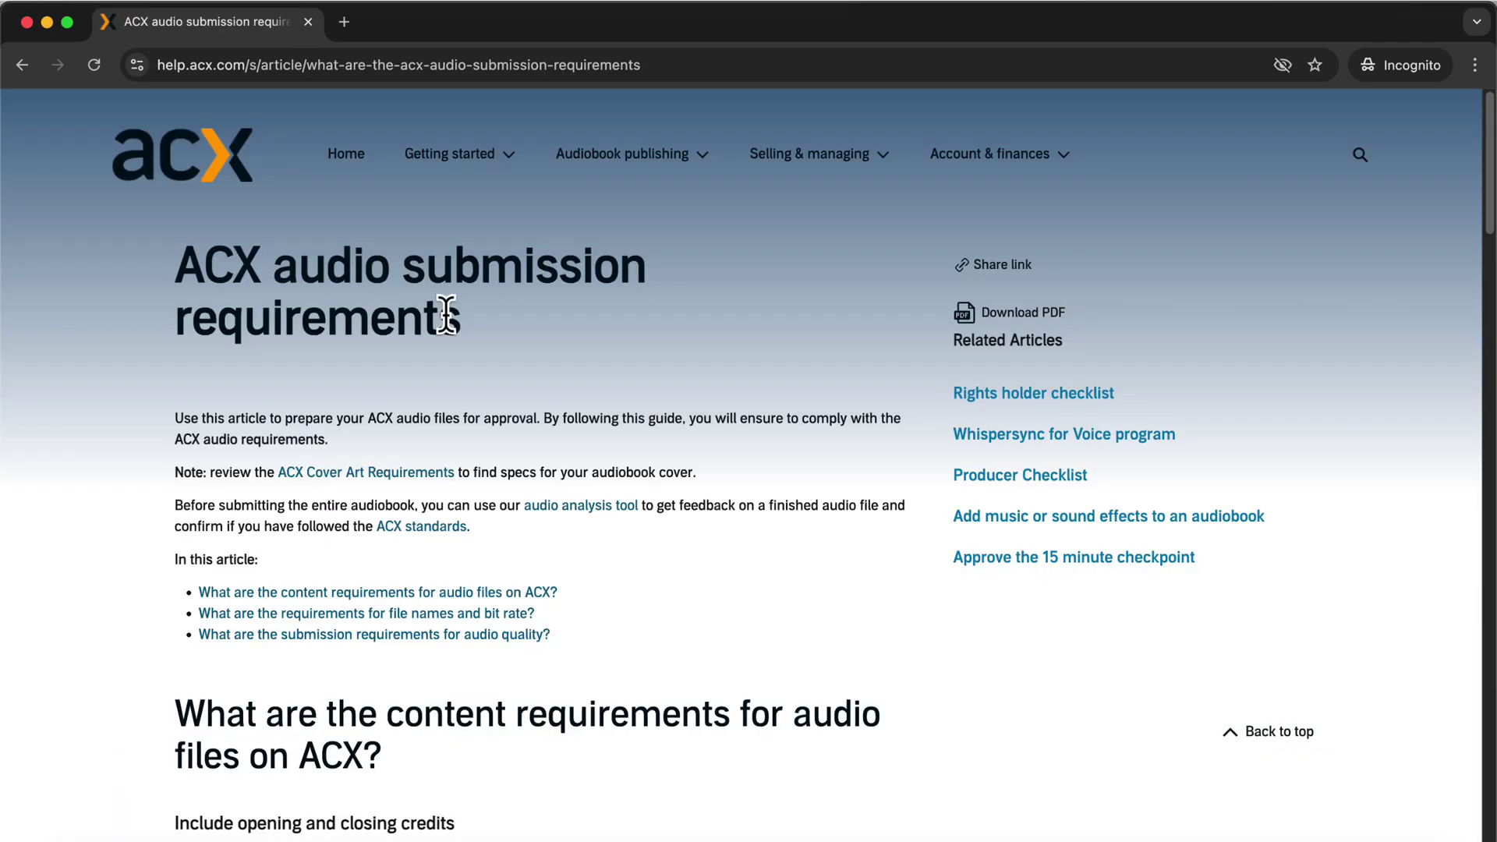
scroll(447, 317, down, 7)
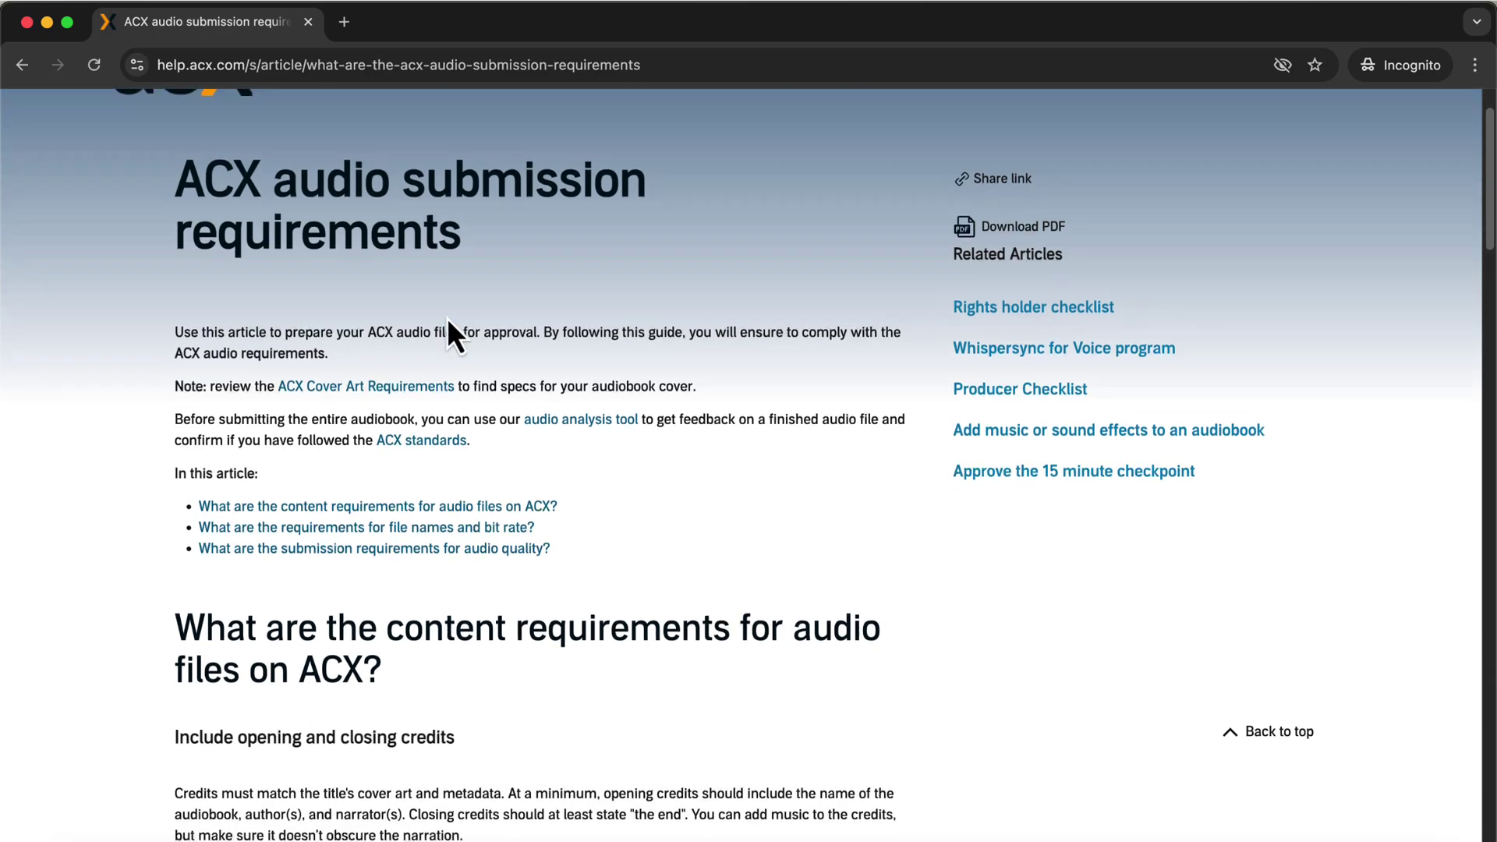
scroll(448, 322, down, 12)
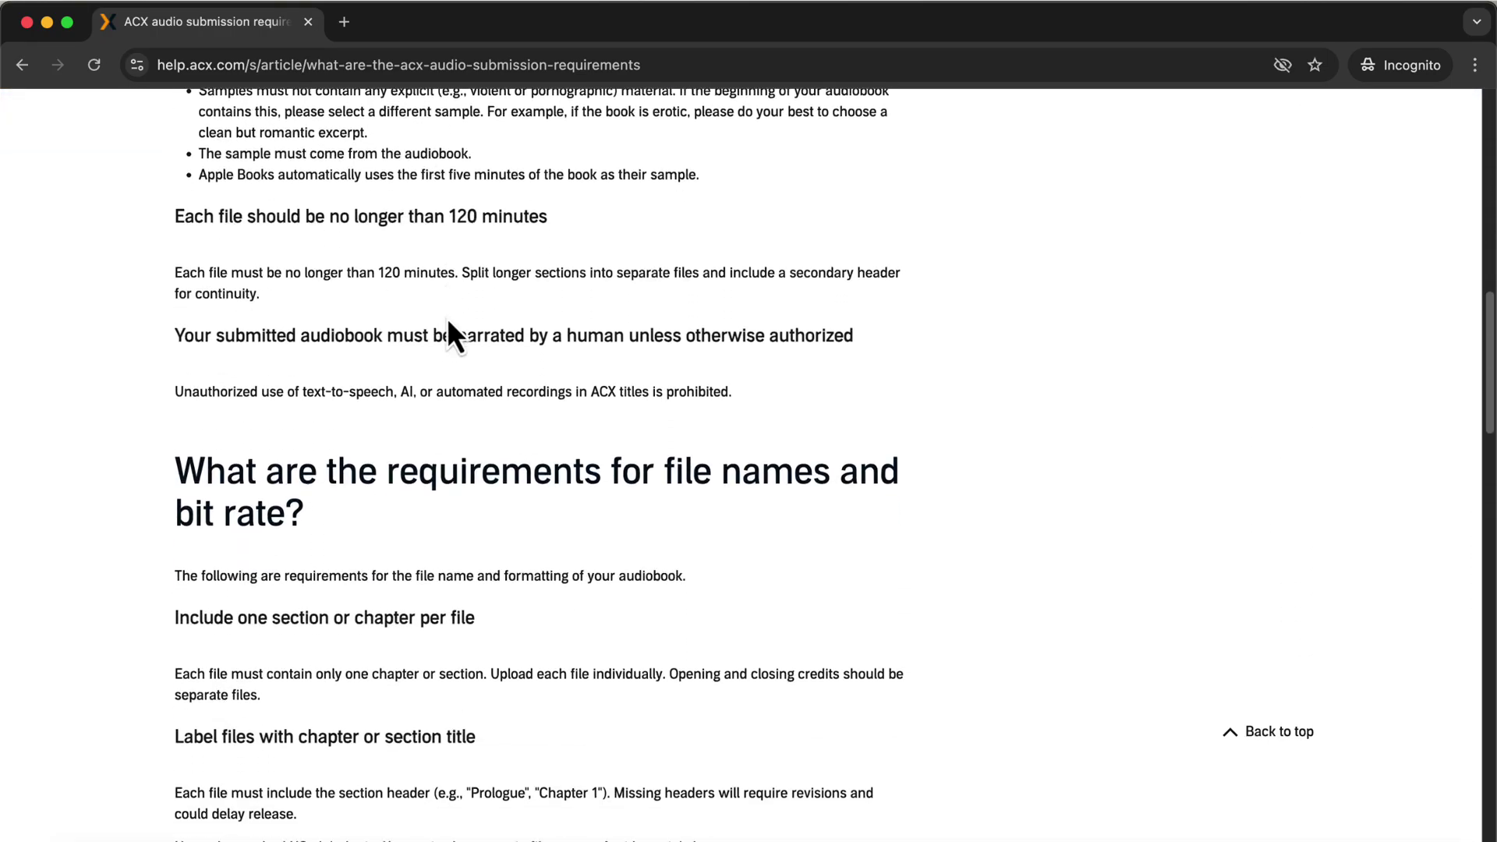
Step: Switch back to Audacity and run ACX Check on the selected voice clip
key(ctrl+Right)
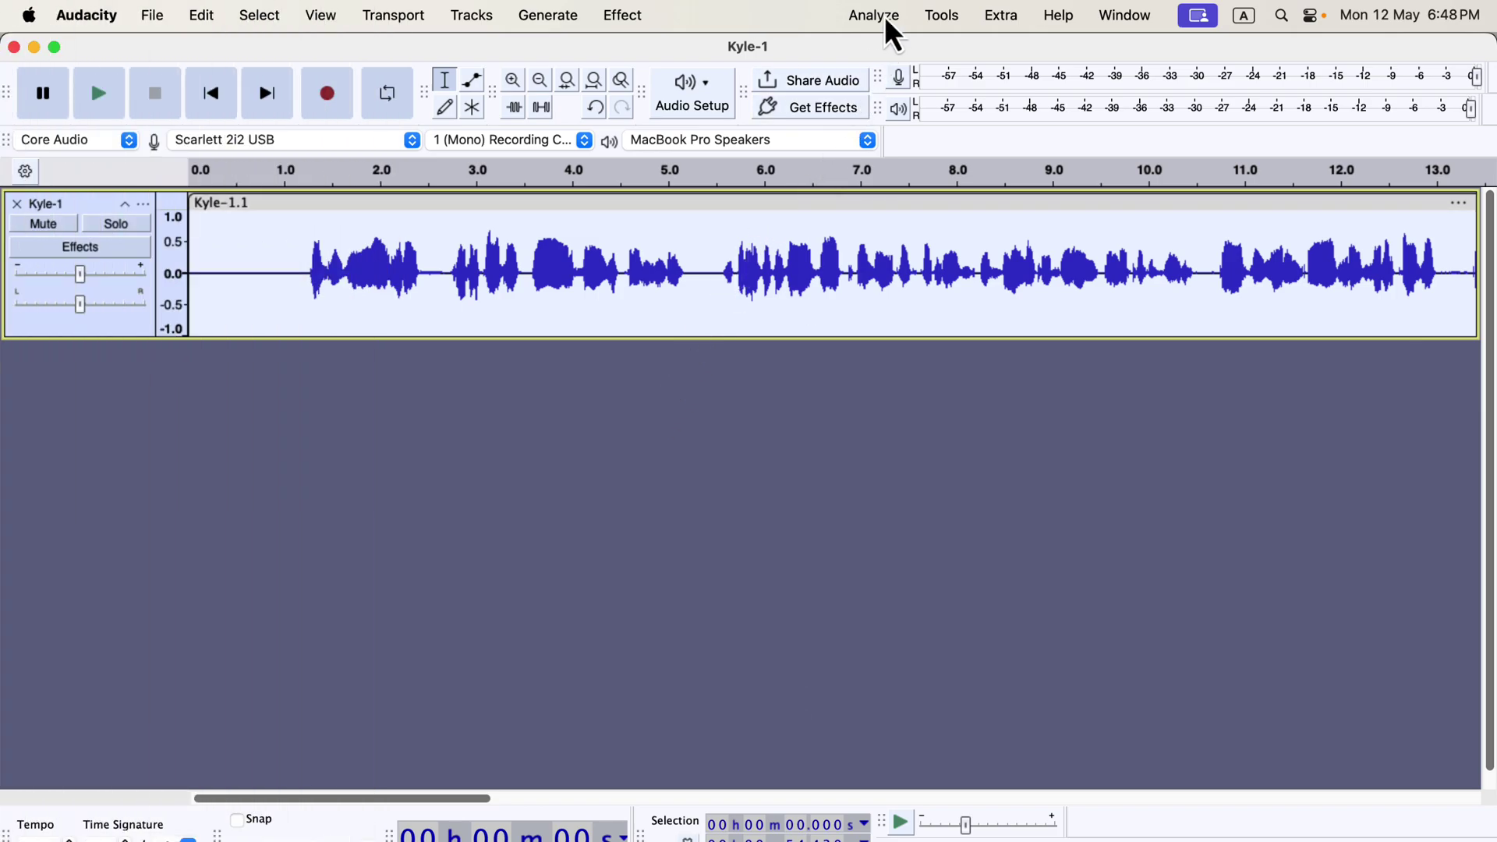
click(888, 9)
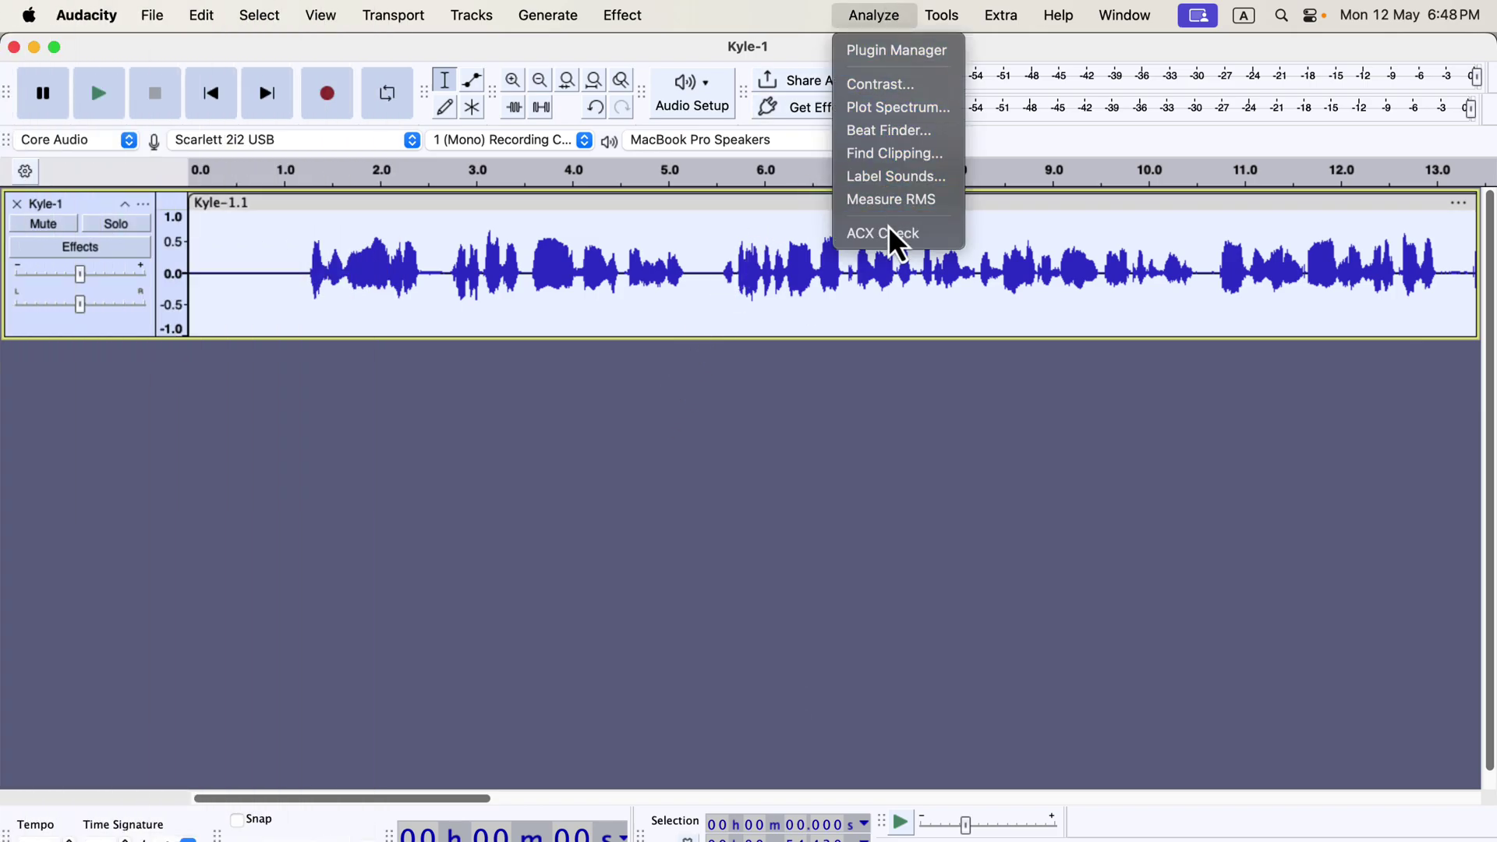
click(950, 236)
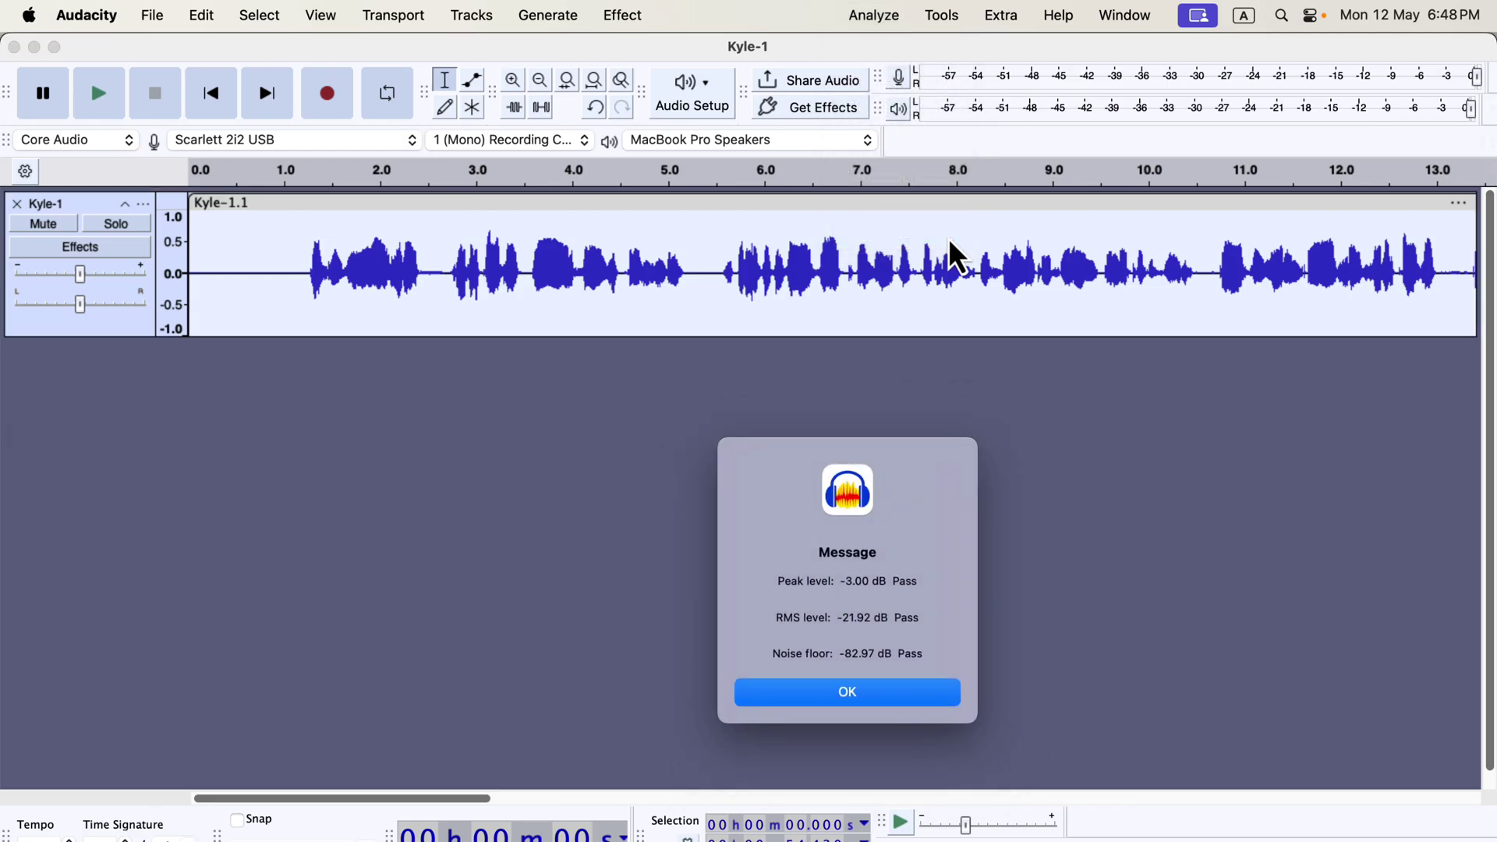